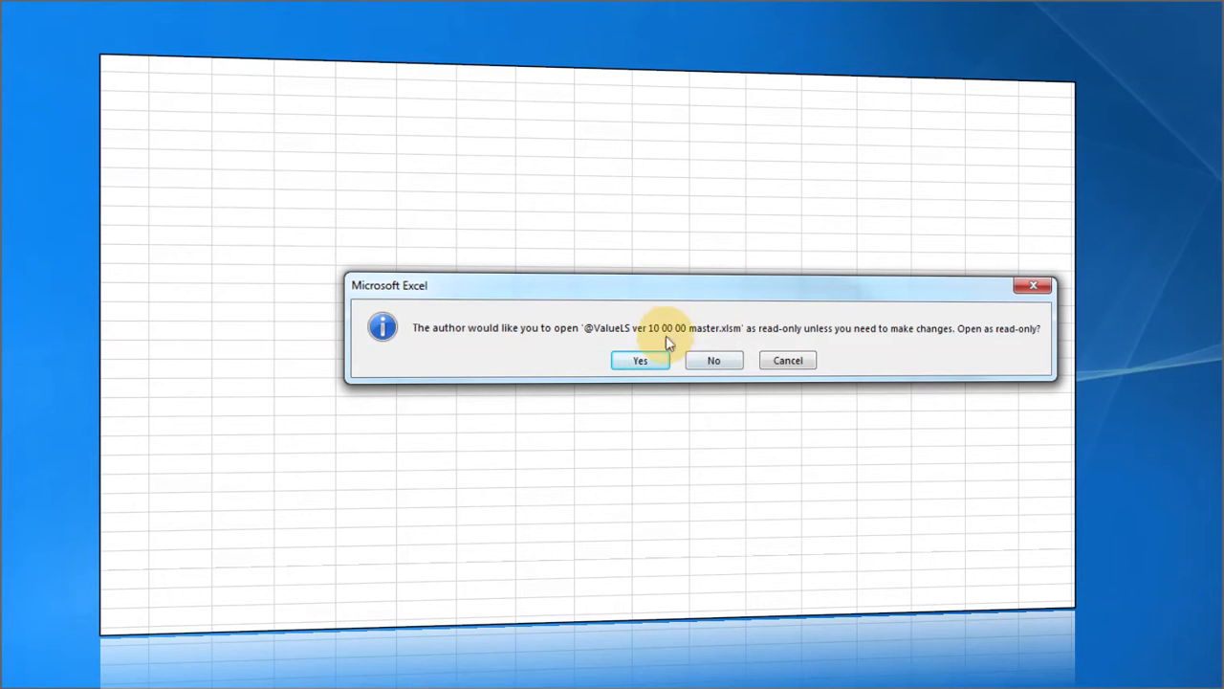
{"action": "left_click", "coordinate": [612, 344]}
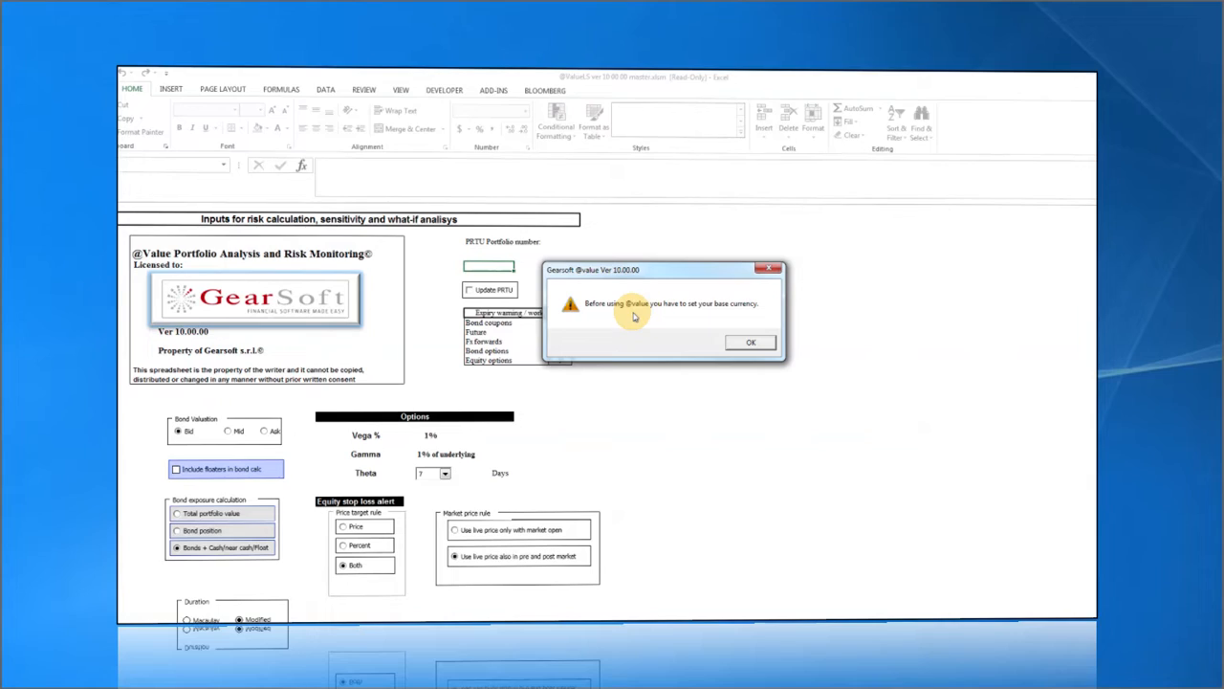
Choose EUR as the base accounting currency and confirm it as permanent.
{"action": "left_click", "coordinate": [751, 341]}
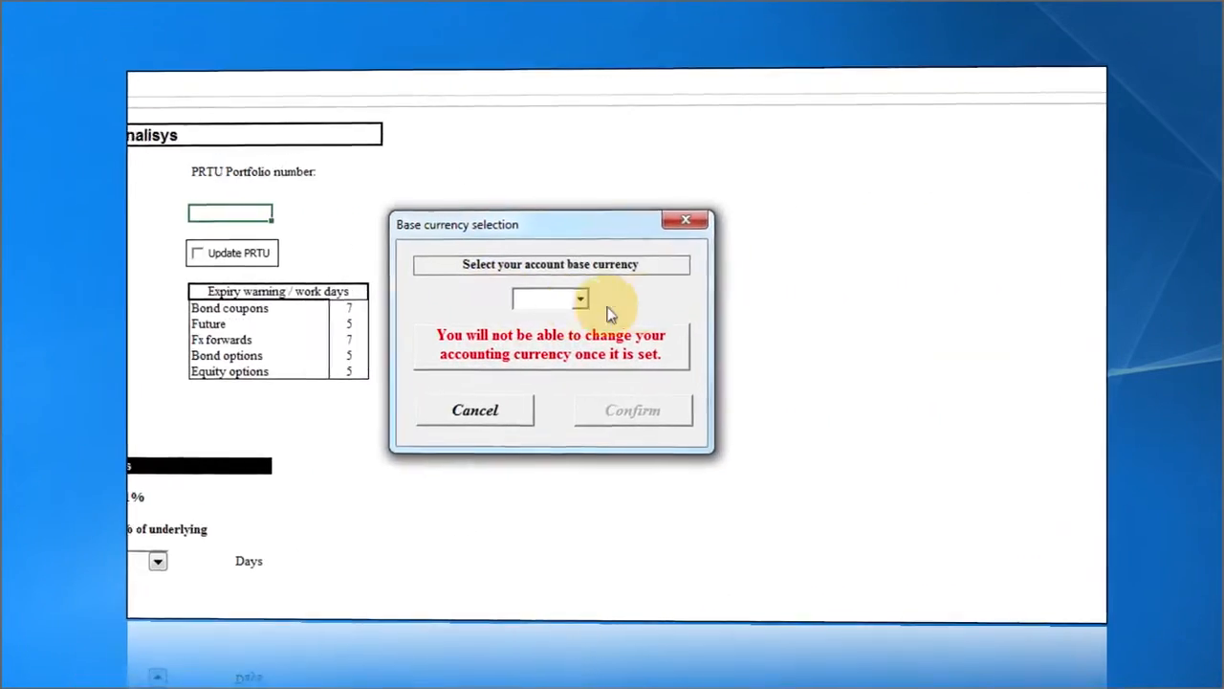
{"action": "left_click", "coordinate": [578, 300]}
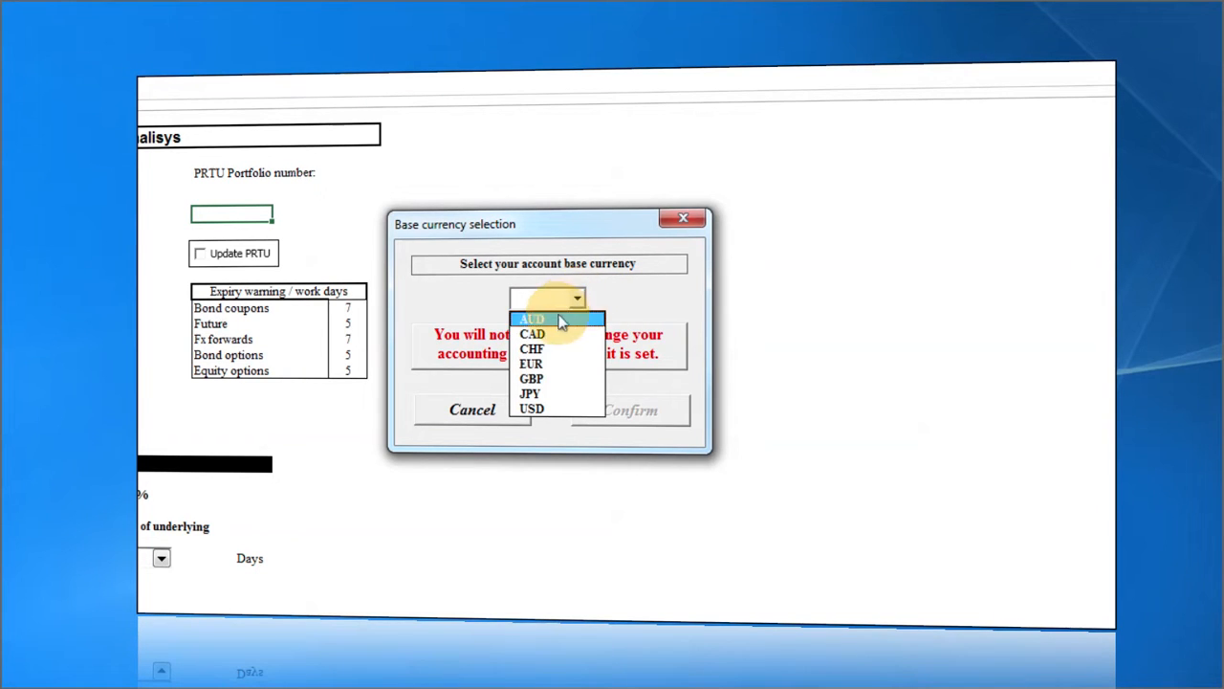
{"action": "left_click", "coordinate": [555, 366]}
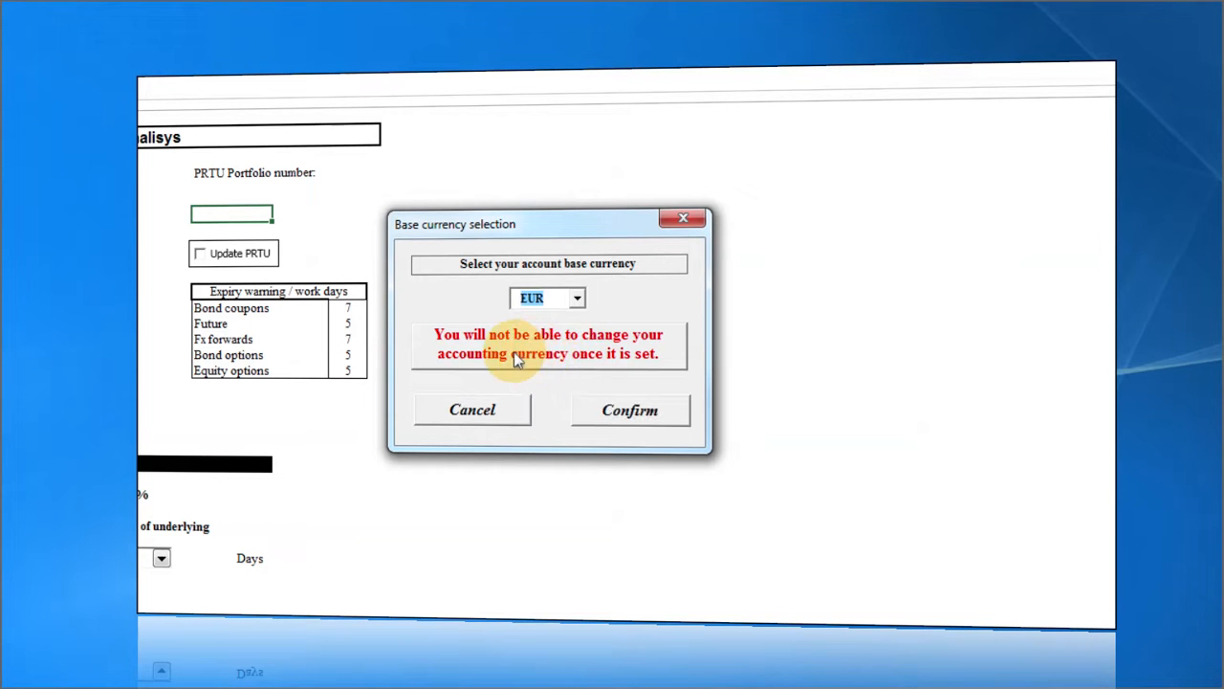
{"action": "left_click", "coordinate": [627, 409]}
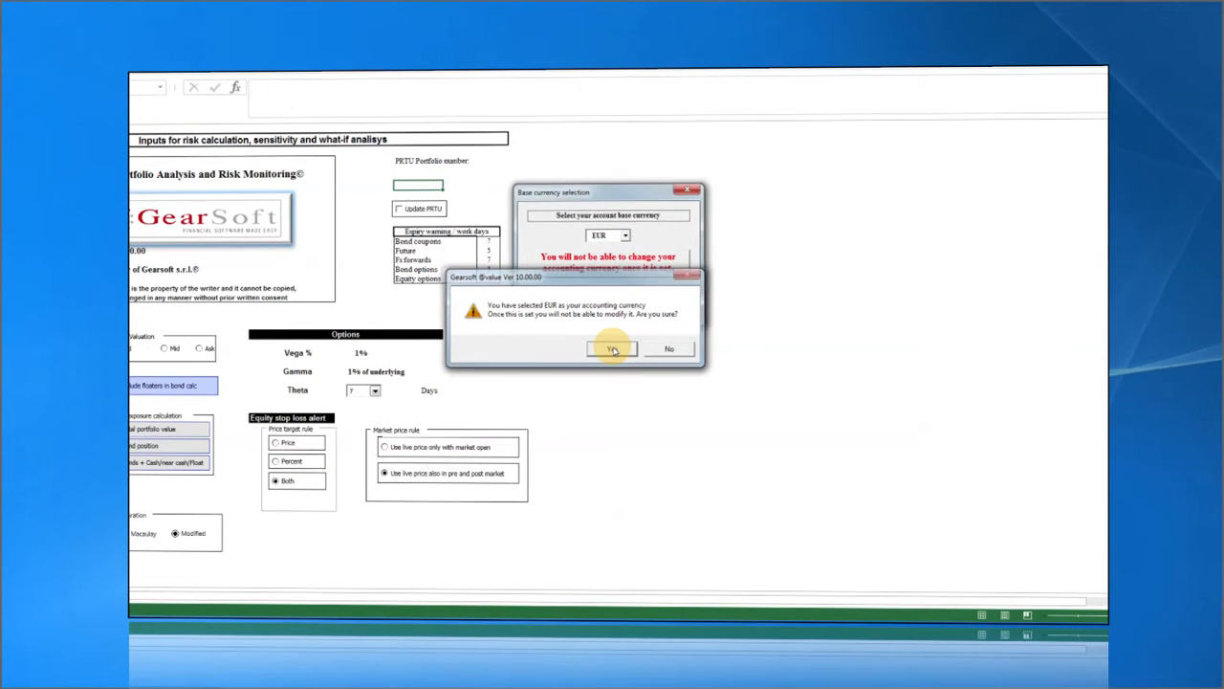
{"action": "left_click", "coordinate": [614, 351]}
Move the no-commission-schedule notice aside, read it, and dismiss it.
{"action": "left_click_drag", "start_coordinate": [614, 350], "coordinate": [625, 318]}
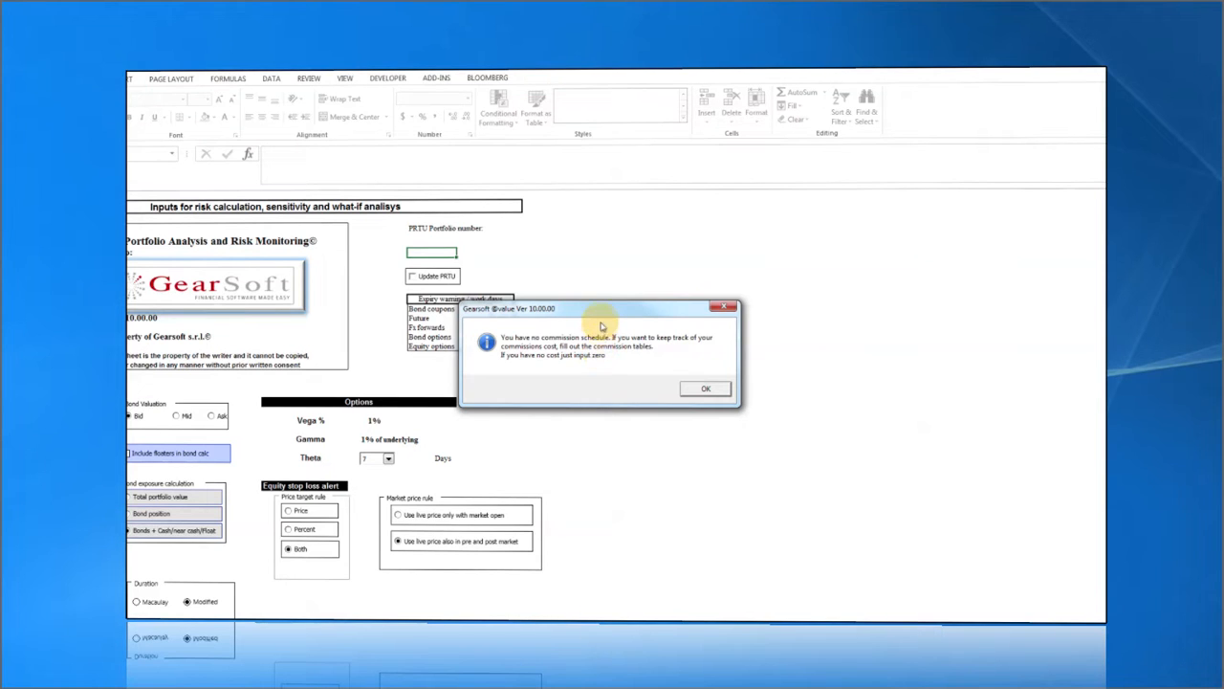
{"action": "left_click_drag", "start_coordinate": [603, 312], "coordinate": [617, 295]}
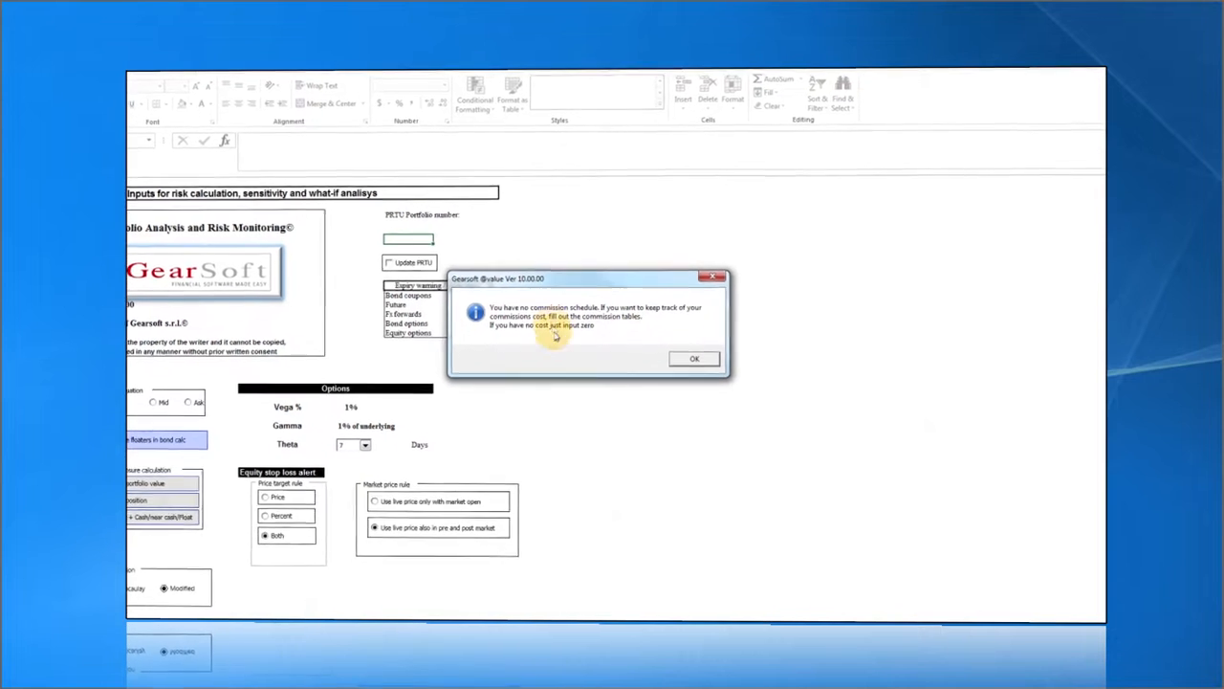
{"action": "left_click", "coordinate": [676, 352]}
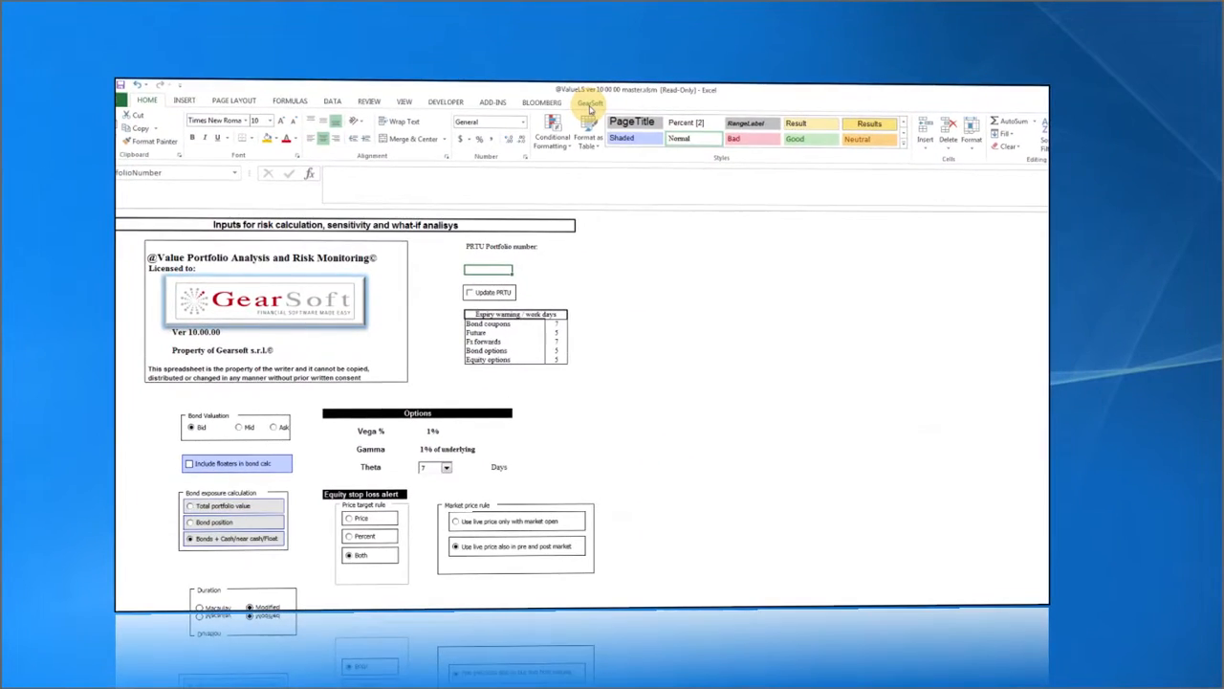
Browse the GearSoft Navigate, Equity and Bond menus, then dismiss the new-portfolio tip.
{"action": "left_click", "coordinate": [590, 103]}
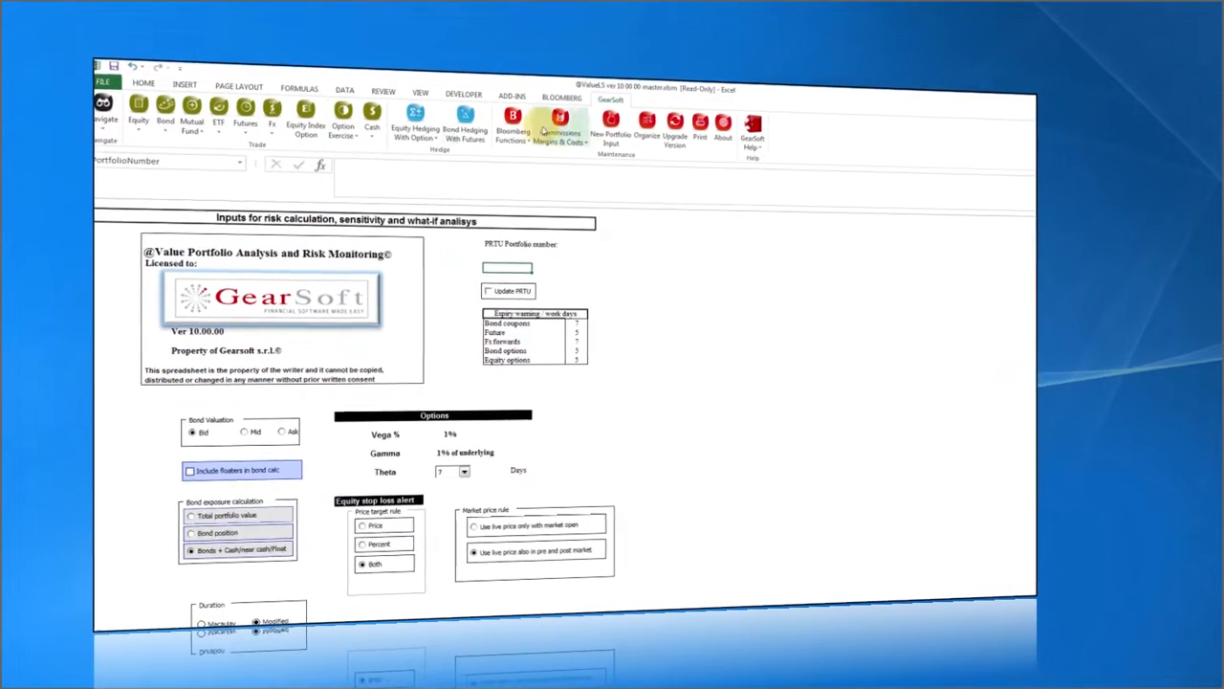
{"action": "left_click", "coordinate": [102, 116]}
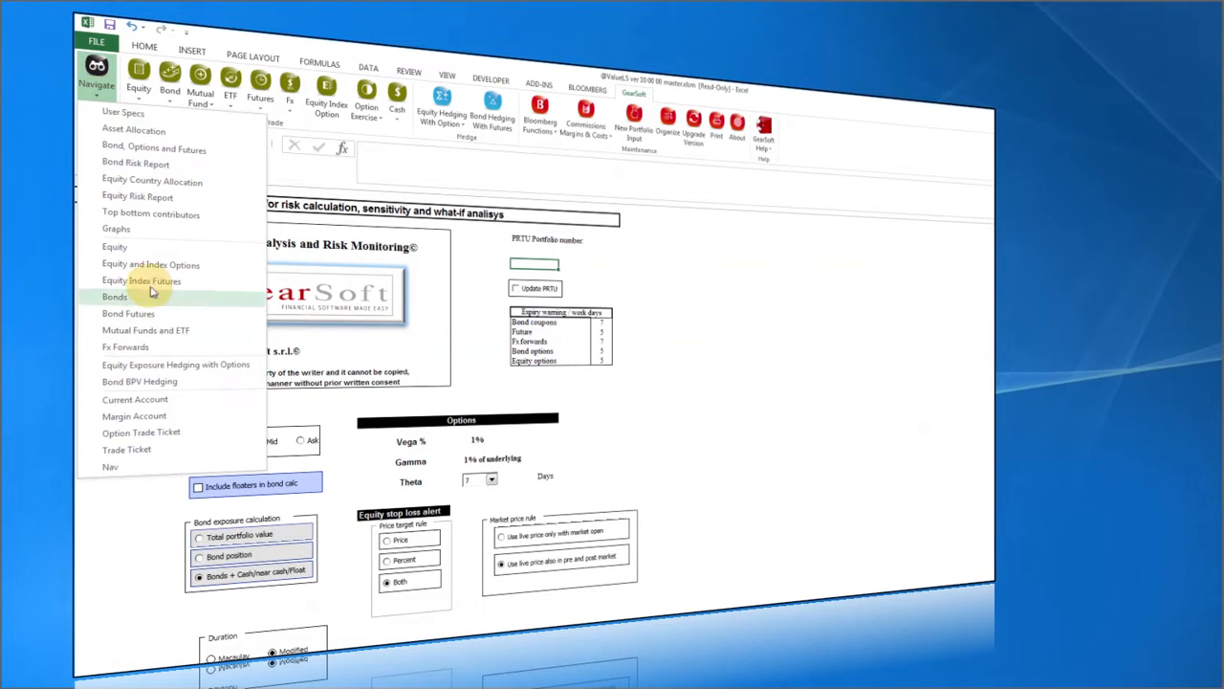
{"action": "left_click", "coordinate": [139, 100]}
{"action": "left_click", "coordinate": [169, 104]}
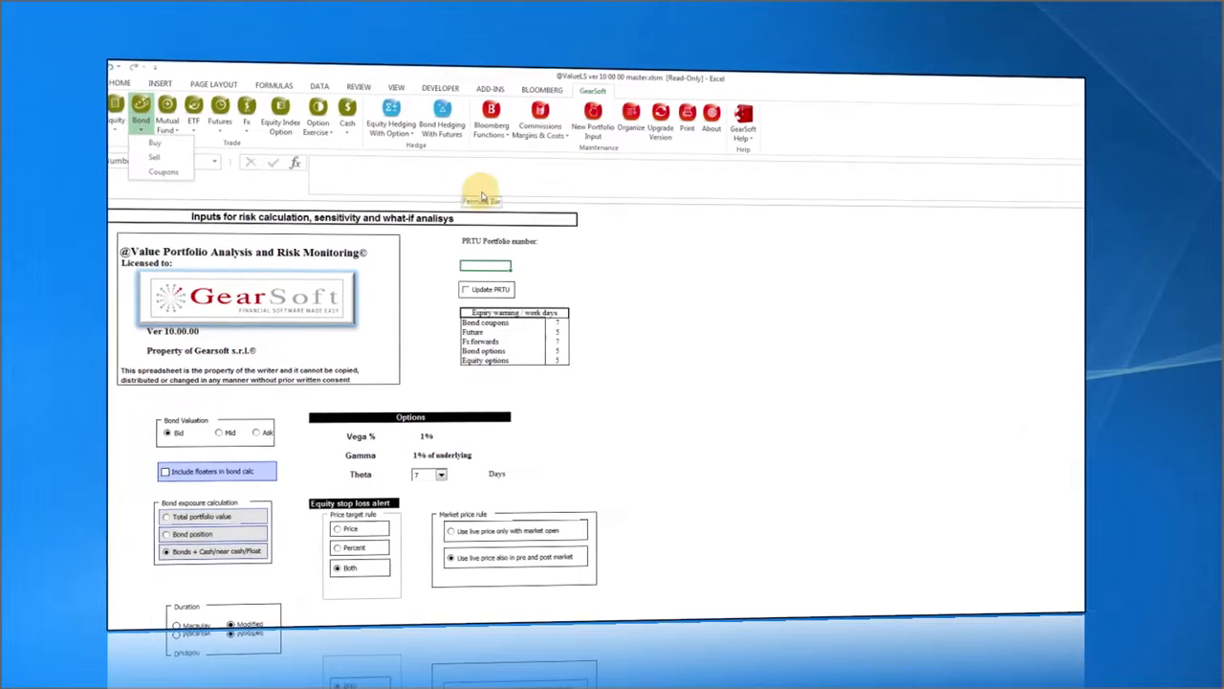
{"action": "left_click", "coordinate": [615, 244]}
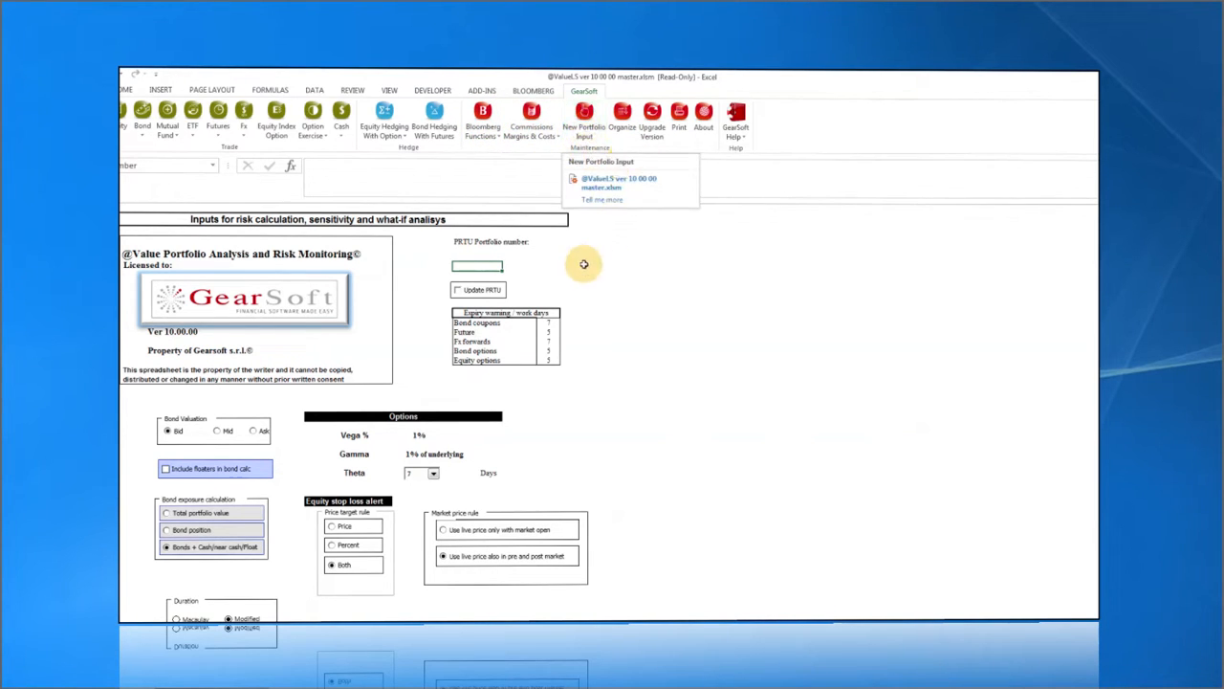
{"action": "left_click", "coordinate": [660, 293]}
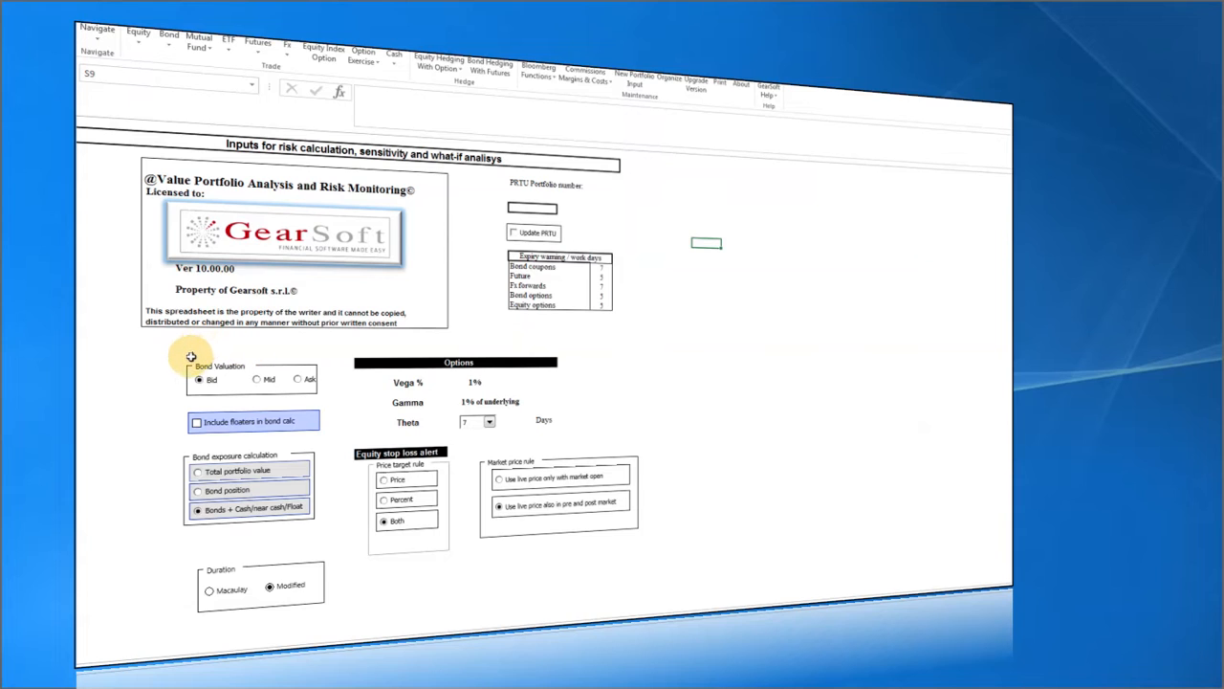
{"action": "left_click", "coordinate": [191, 363]}
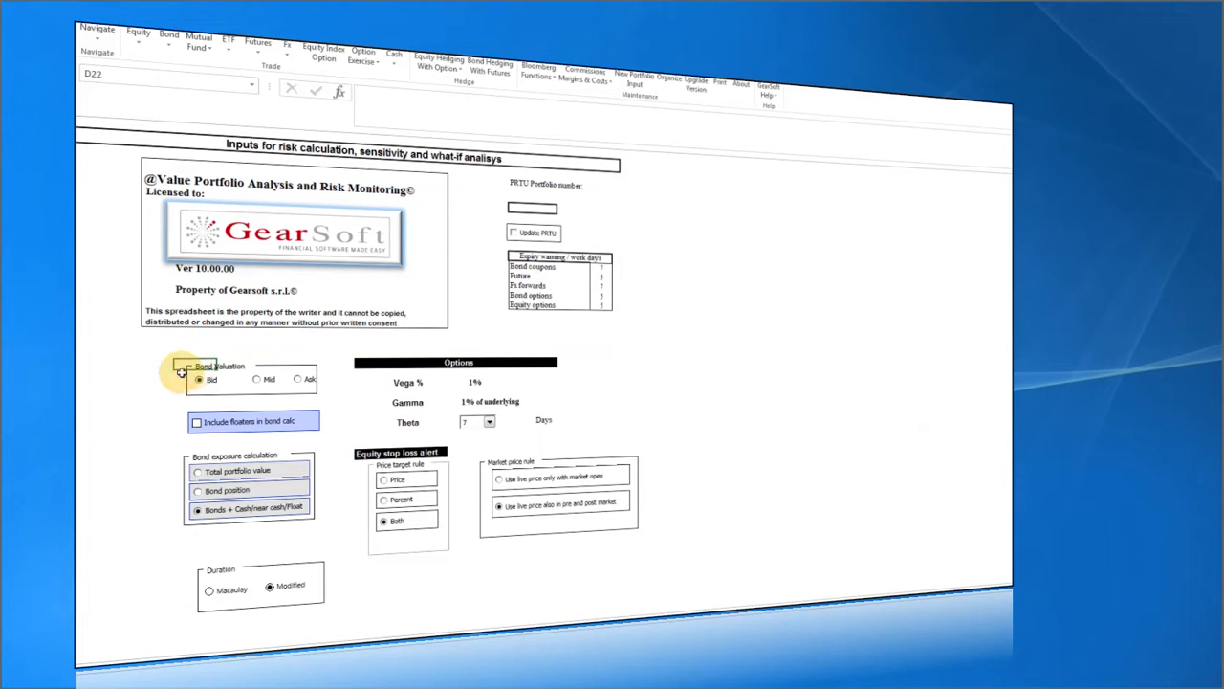
{"action": "left_click", "coordinate": [229, 385]}
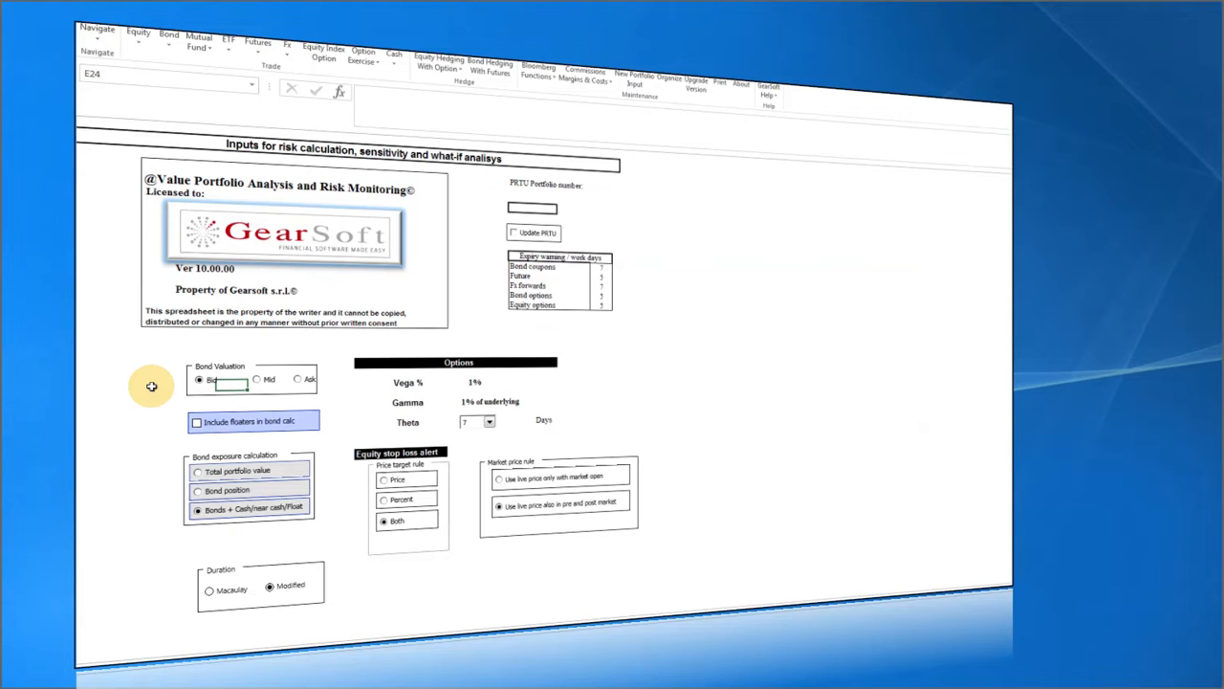
{"action": "left_click", "coordinate": [267, 343]}
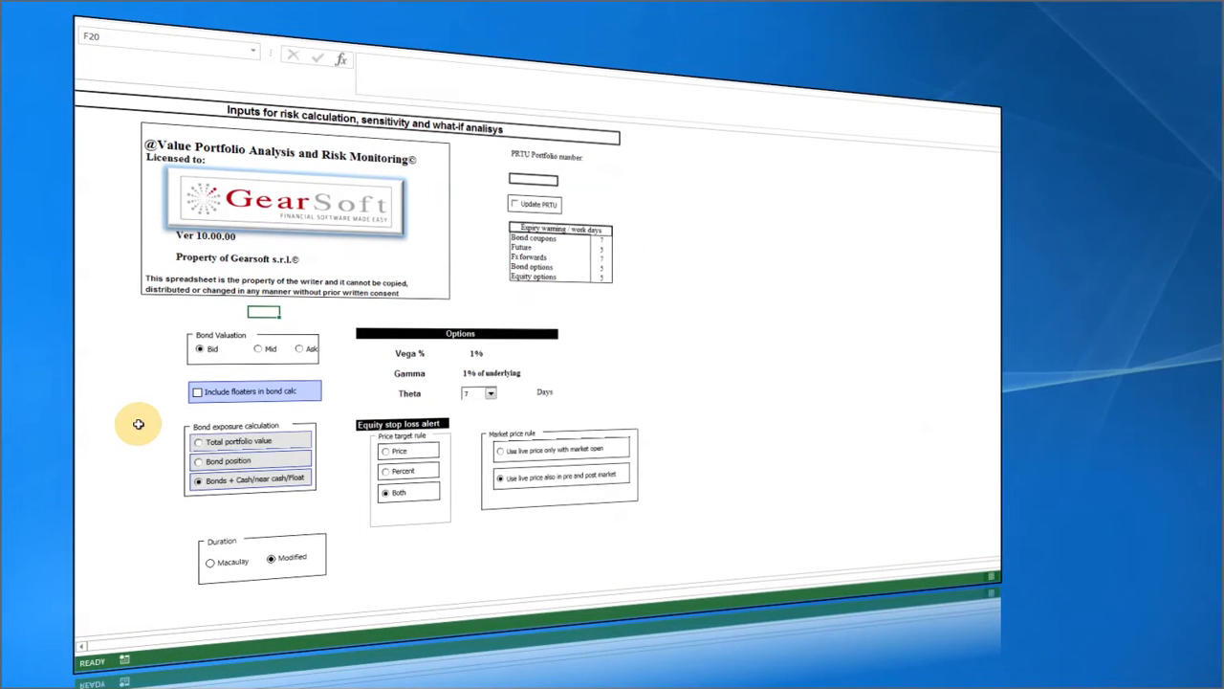
{"action": "left_click", "coordinate": [198, 395]}
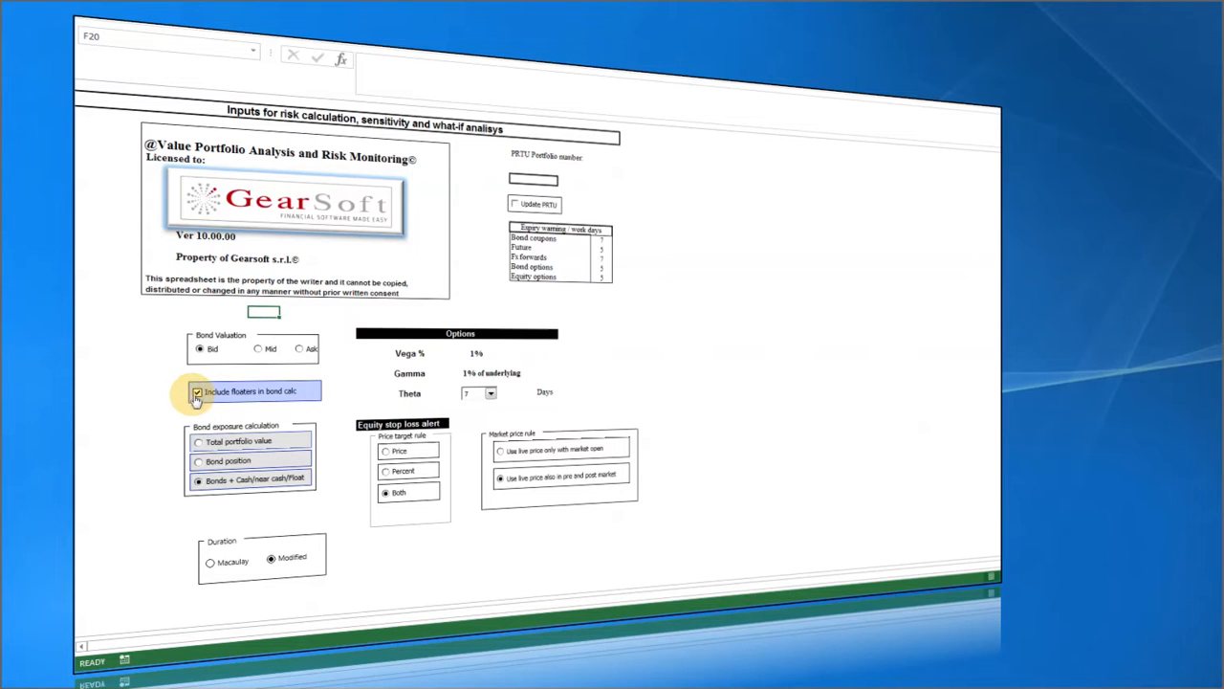
{"action": "left_click", "coordinate": [196, 393]}
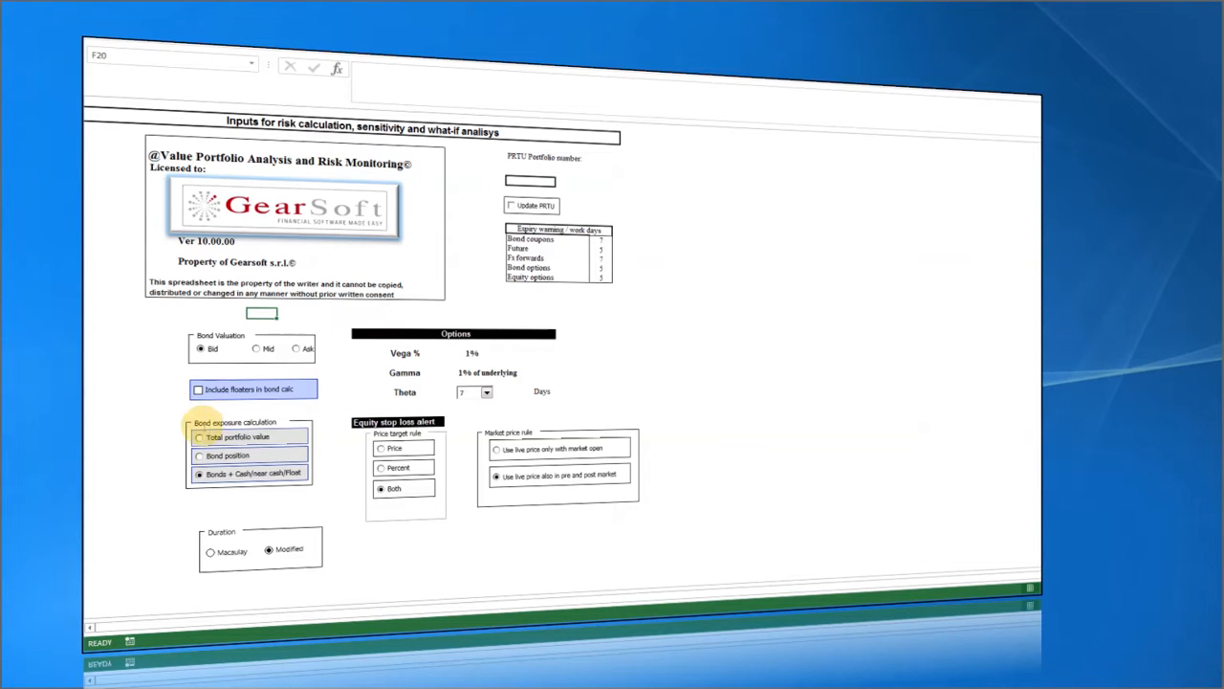
{"action": "left_click", "coordinate": [226, 458]}
{"action": "left_click", "coordinate": [221, 480]}
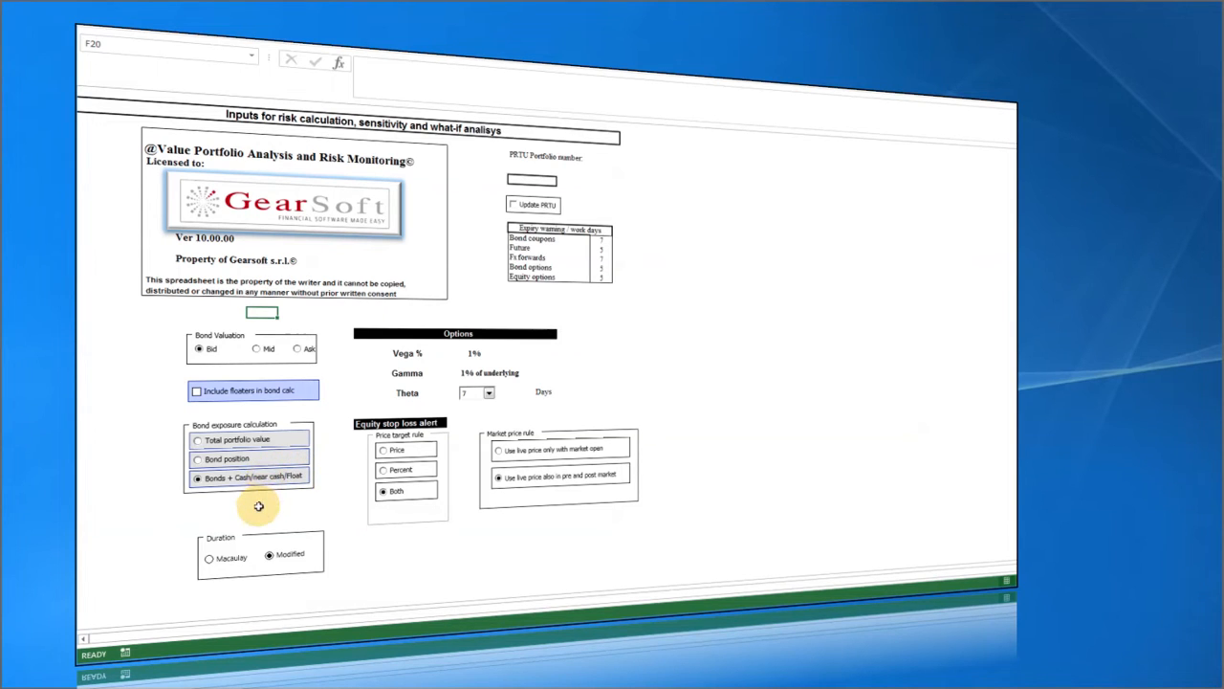
{"action": "left_click", "coordinate": [258, 506]}
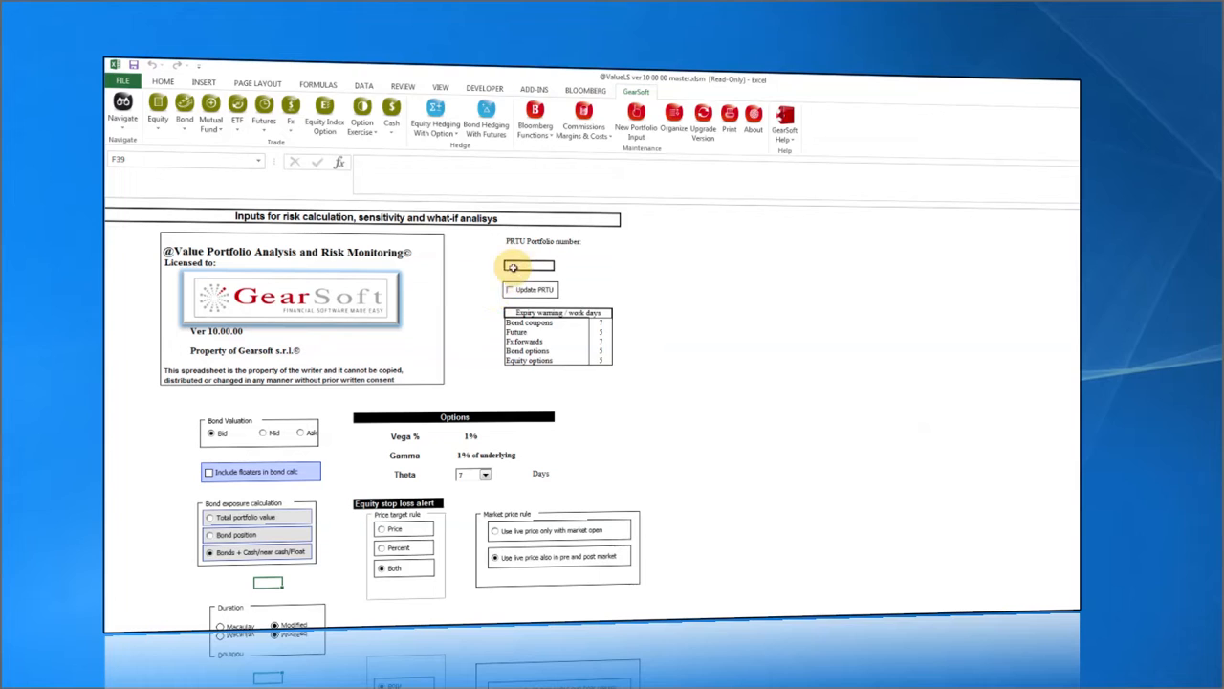
{"action": "left_click", "coordinate": [522, 314]}
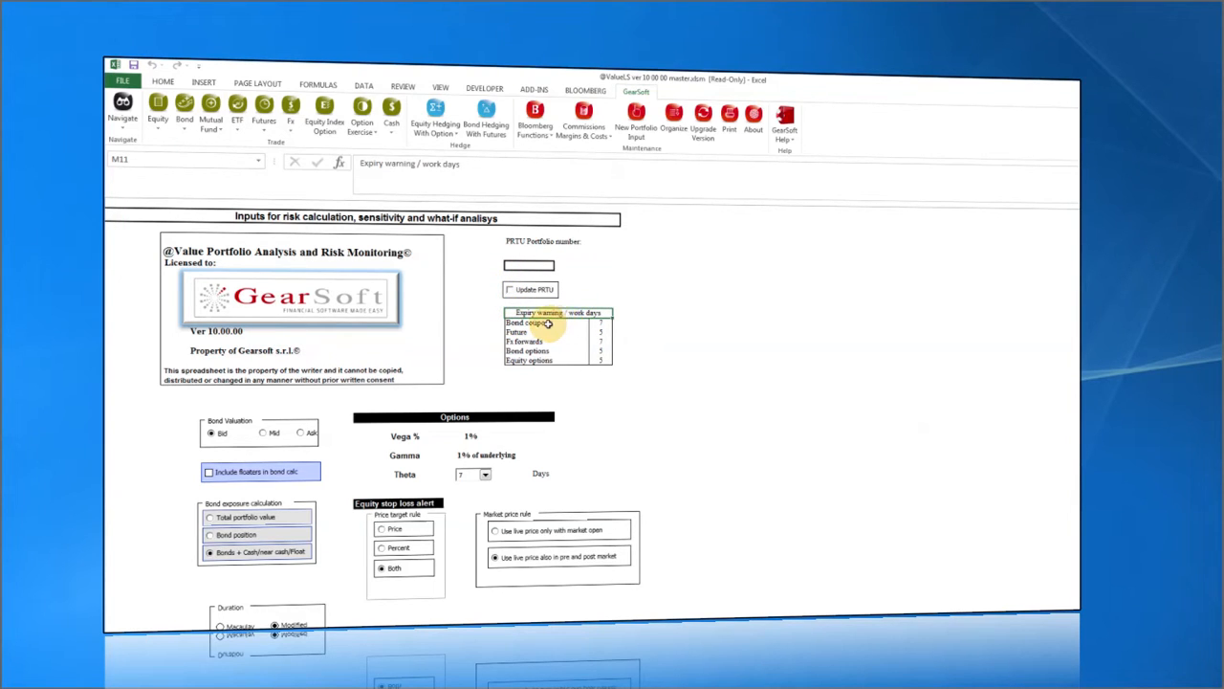
{"action": "left_click", "coordinate": [548, 324]}
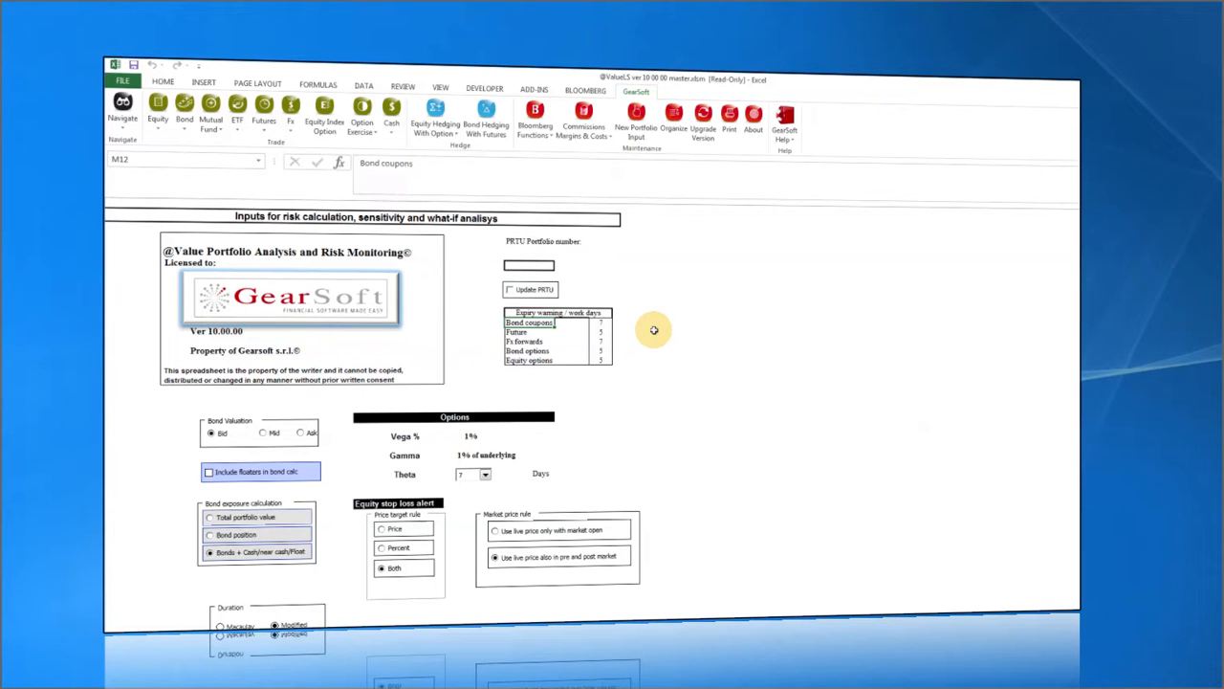
{"action": "mouse_move", "coordinate": [600, 323]}
{"action": "left_mouse_down"}
{"action": "mouse_move", "coordinate": [600, 360]}
{"action": "mouse_move", "coordinate": [600, 326]}
{"action": "left_mouse_up"}
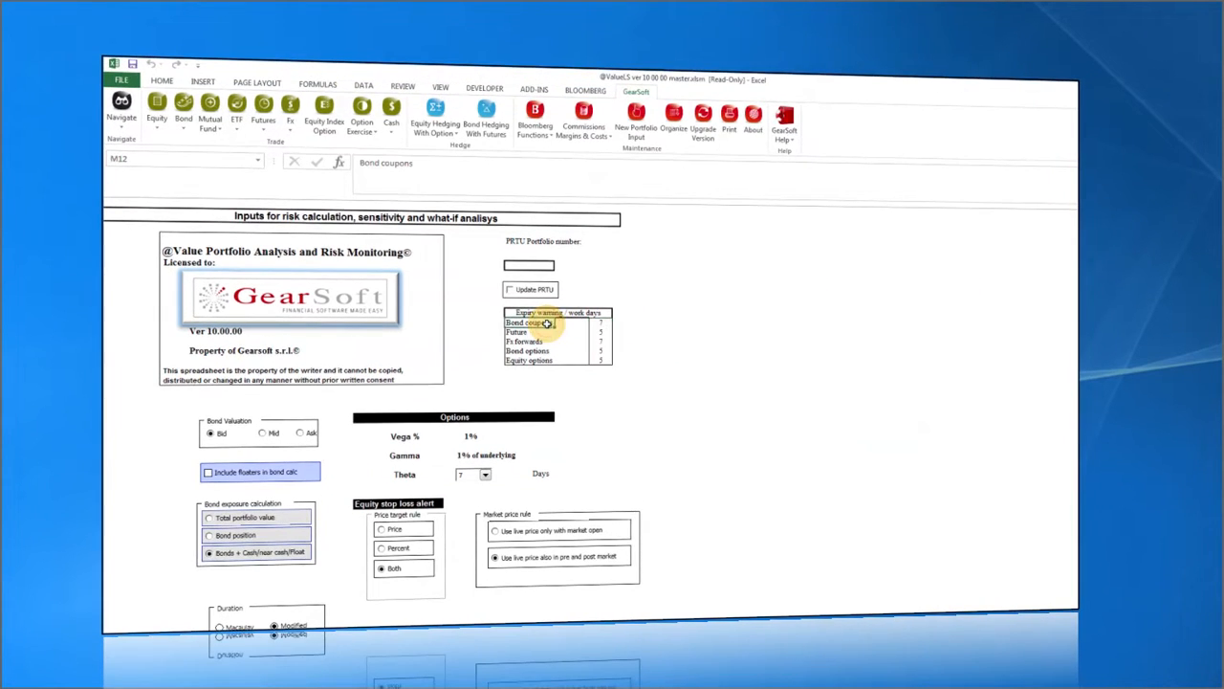
{"action": "left_click", "coordinate": [526, 280]}
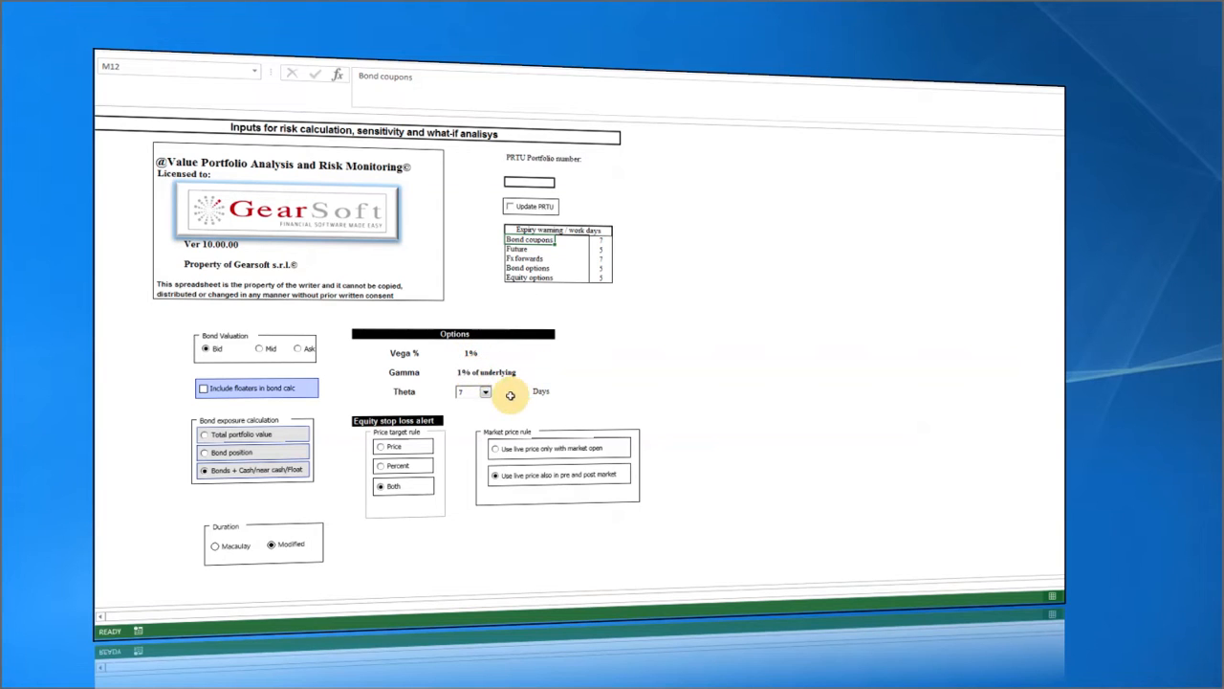
{"action": "left_click", "coordinate": [486, 393]}
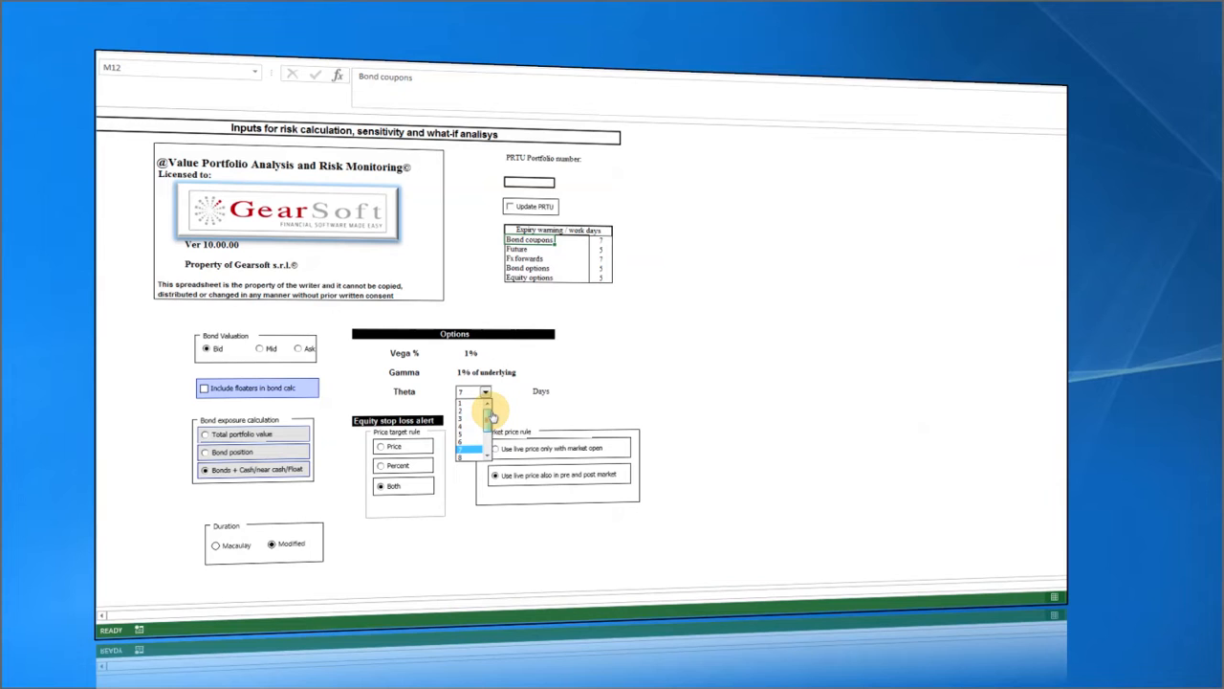
{"action": "mouse_move", "coordinate": [490, 418]}
{"action": "left_mouse_down"}
{"action": "mouse_move", "coordinate": [493, 437]}
{"action": "mouse_move", "coordinate": [489, 419]}
{"action": "left_mouse_up"}
{"action": "left_click", "coordinate": [476, 441]}
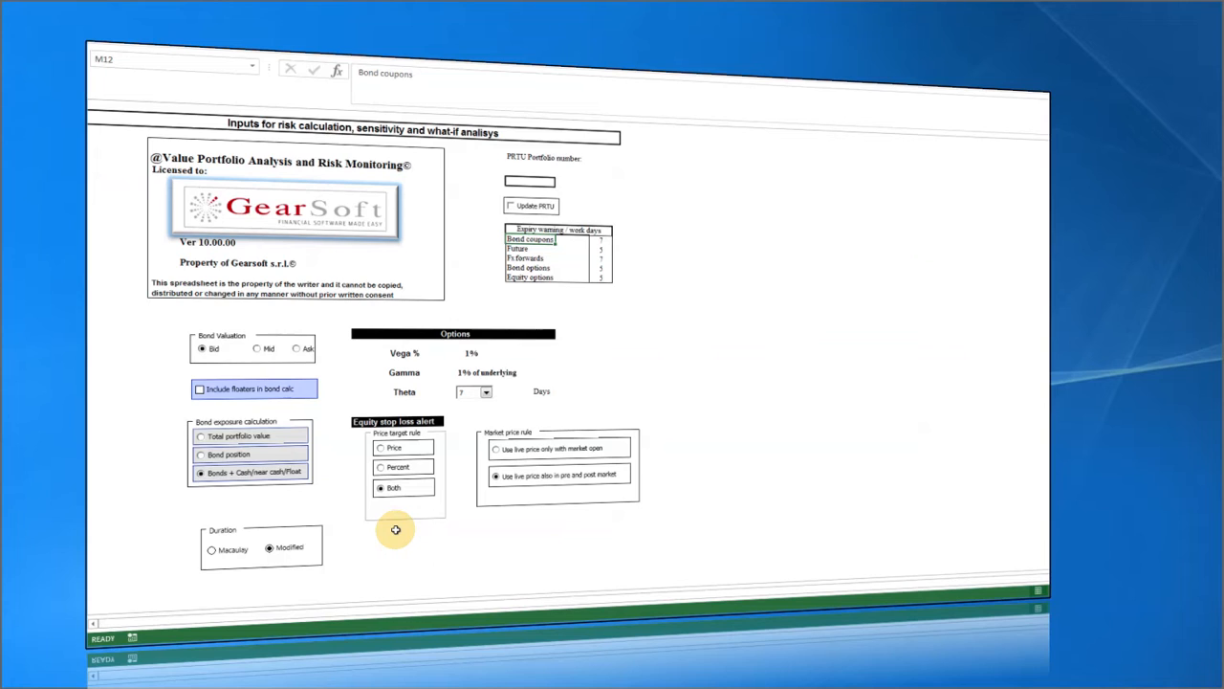
{"action": "left_click", "coordinate": [396, 451]}
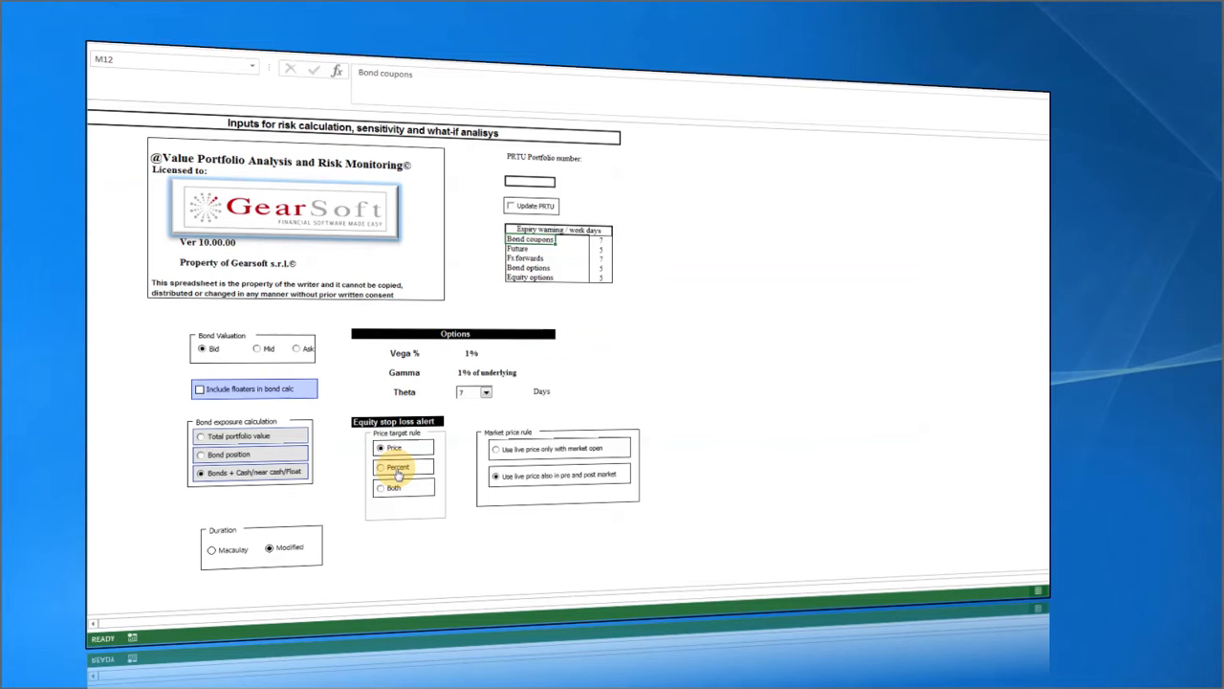
{"action": "left_click", "coordinate": [398, 471]}
{"action": "left_click", "coordinate": [392, 488]}
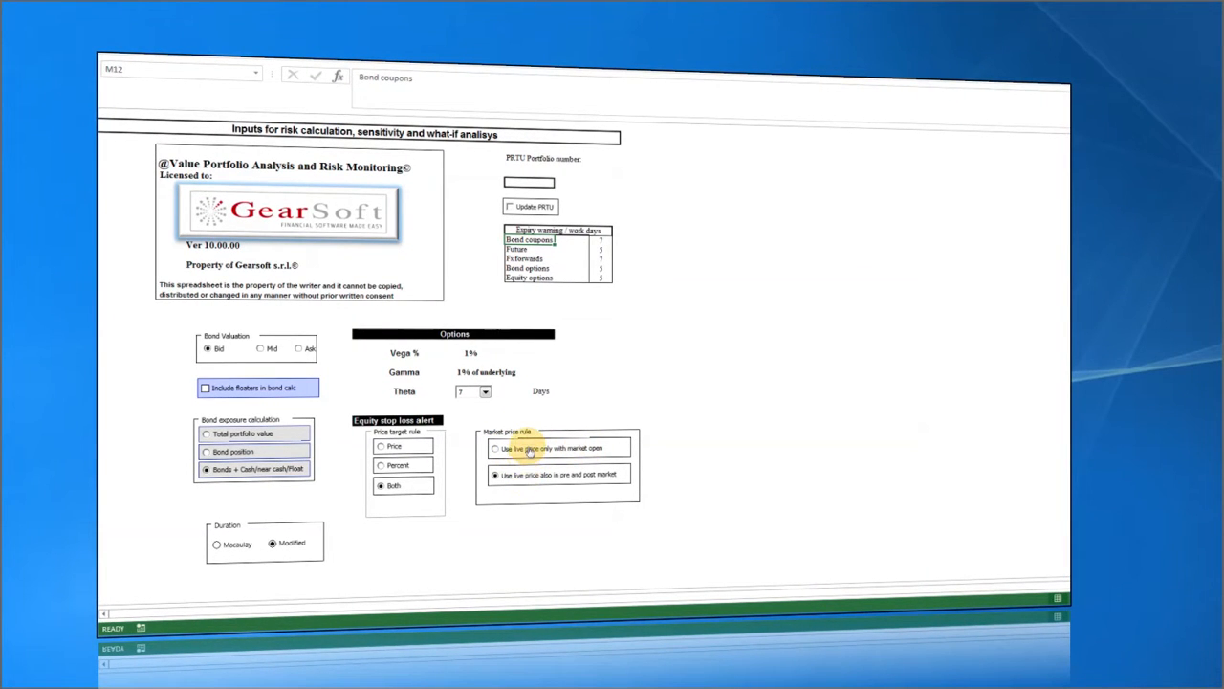
{"action": "left_click", "coordinate": [530, 451]}
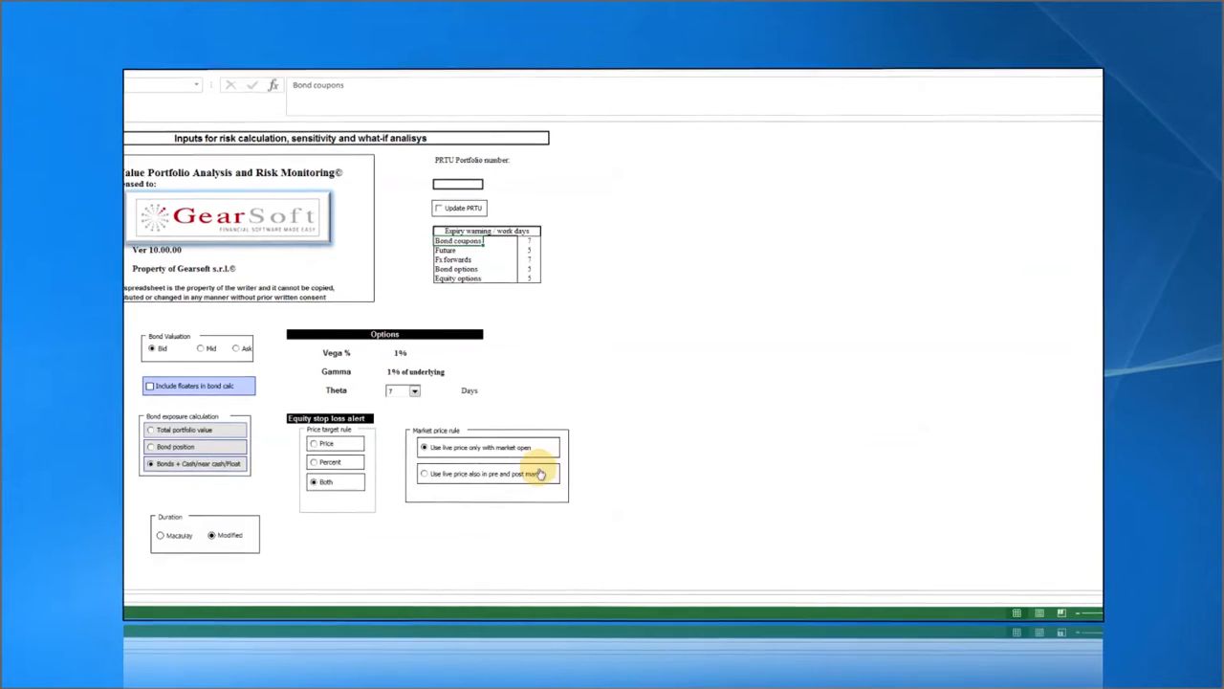
{"action": "left_click", "coordinate": [494, 473]}
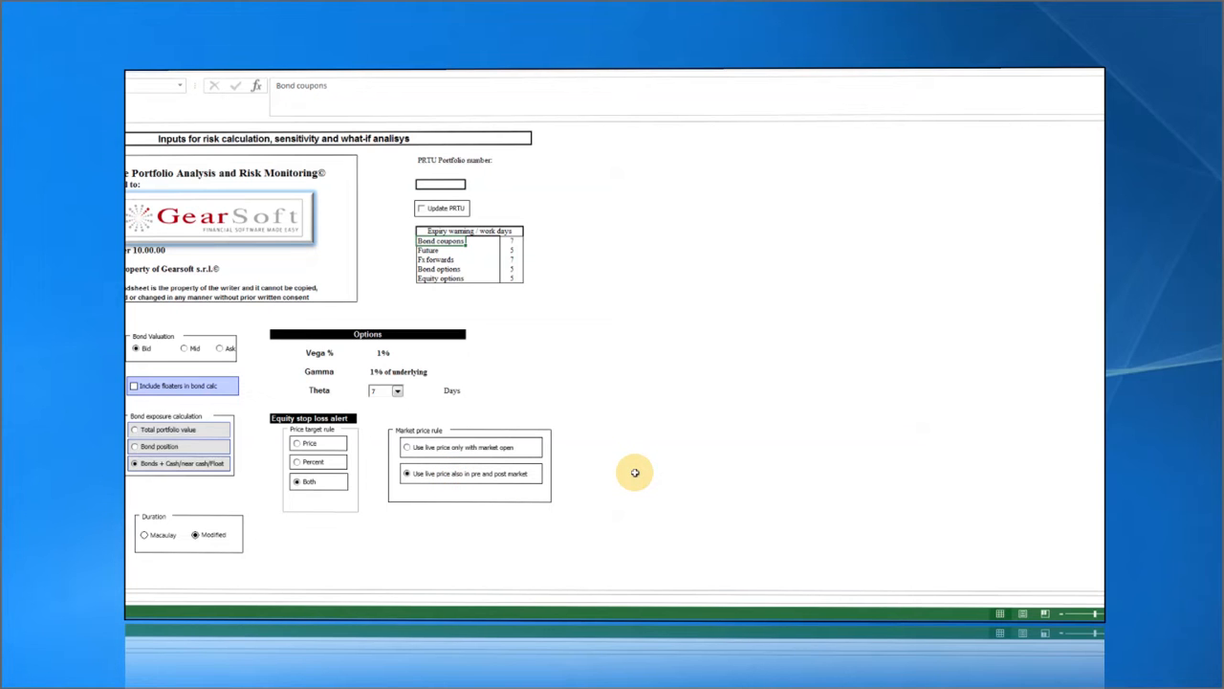
{"action": "left_click", "coordinate": [449, 447]}
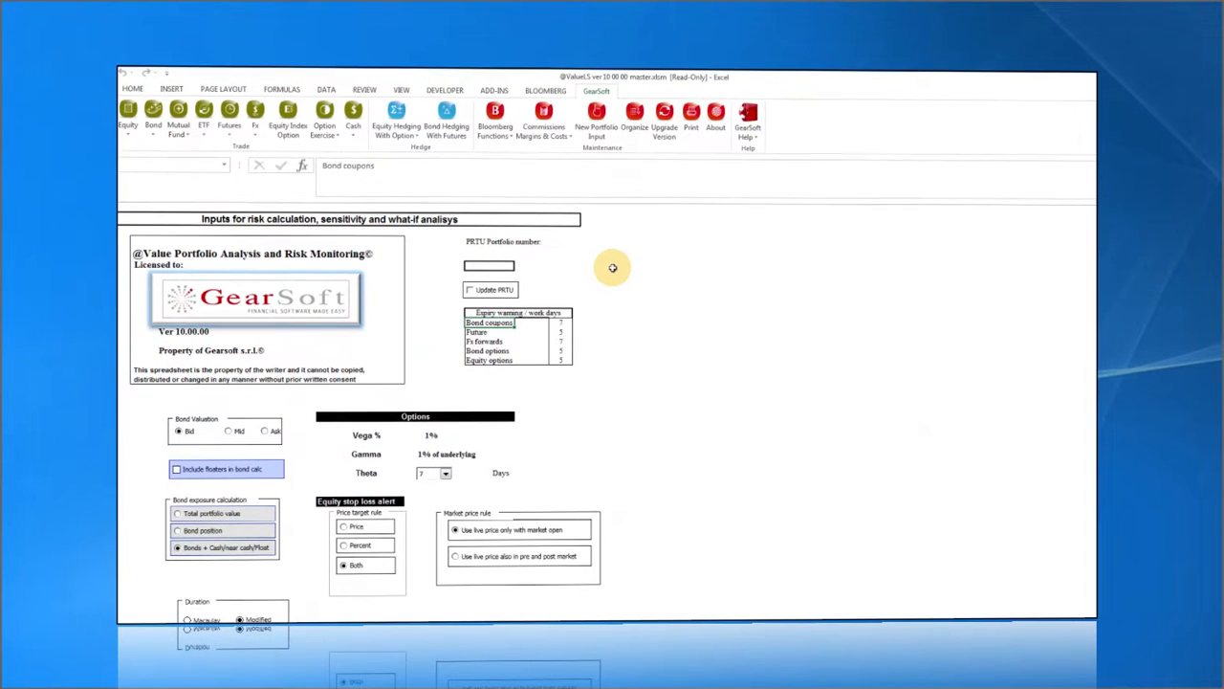
{"action": "left_click", "coordinate": [612, 267]}
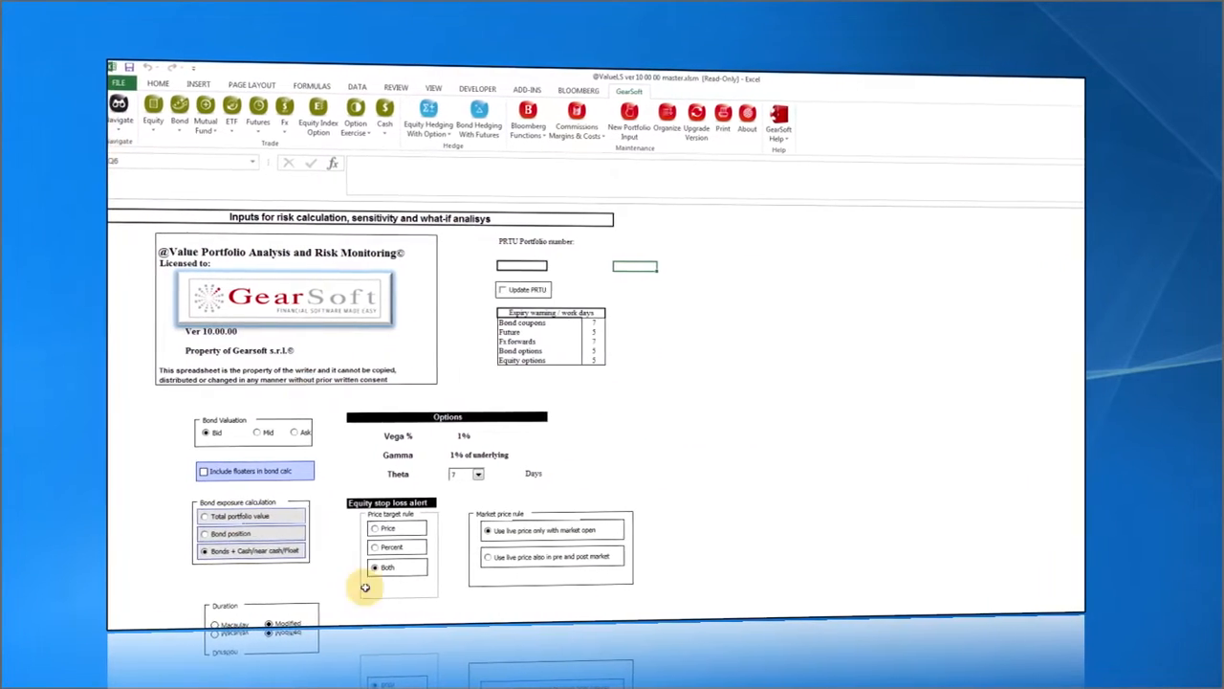
{"action": "left_click", "coordinate": [523, 266]}
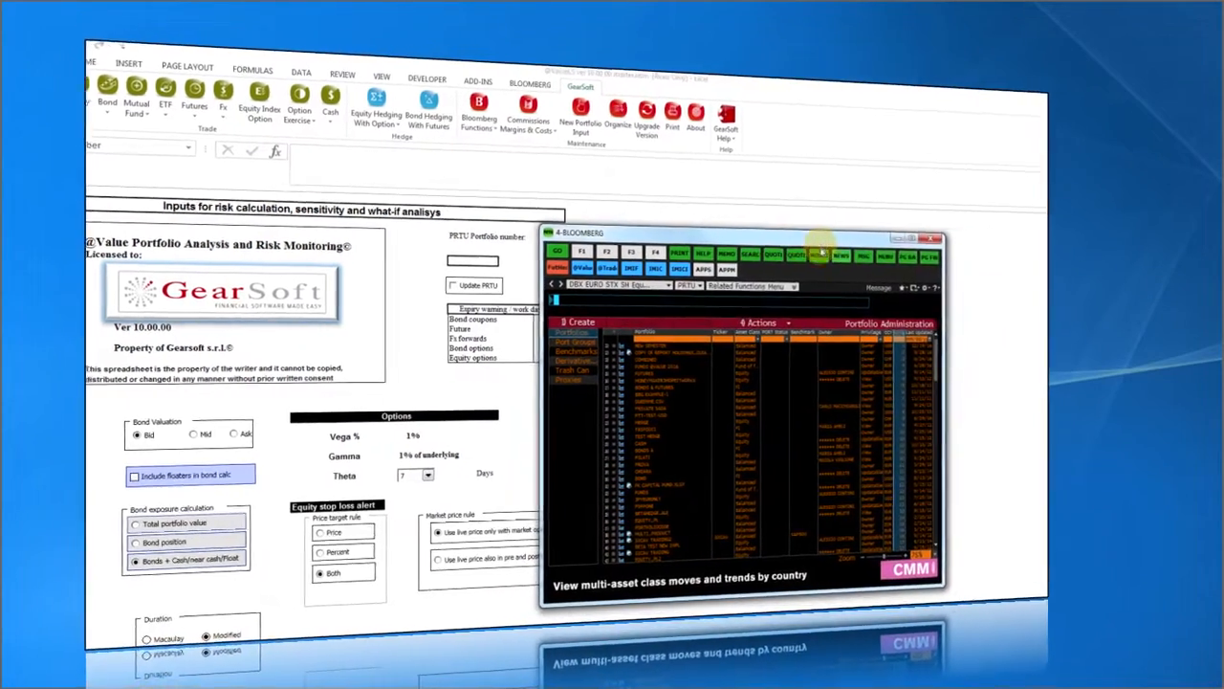
Copy the NEW SEMESTER portfolio number from PRTU into the PRTU Portfolio number cell.
{"action": "left_click", "coordinate": [613, 351]}
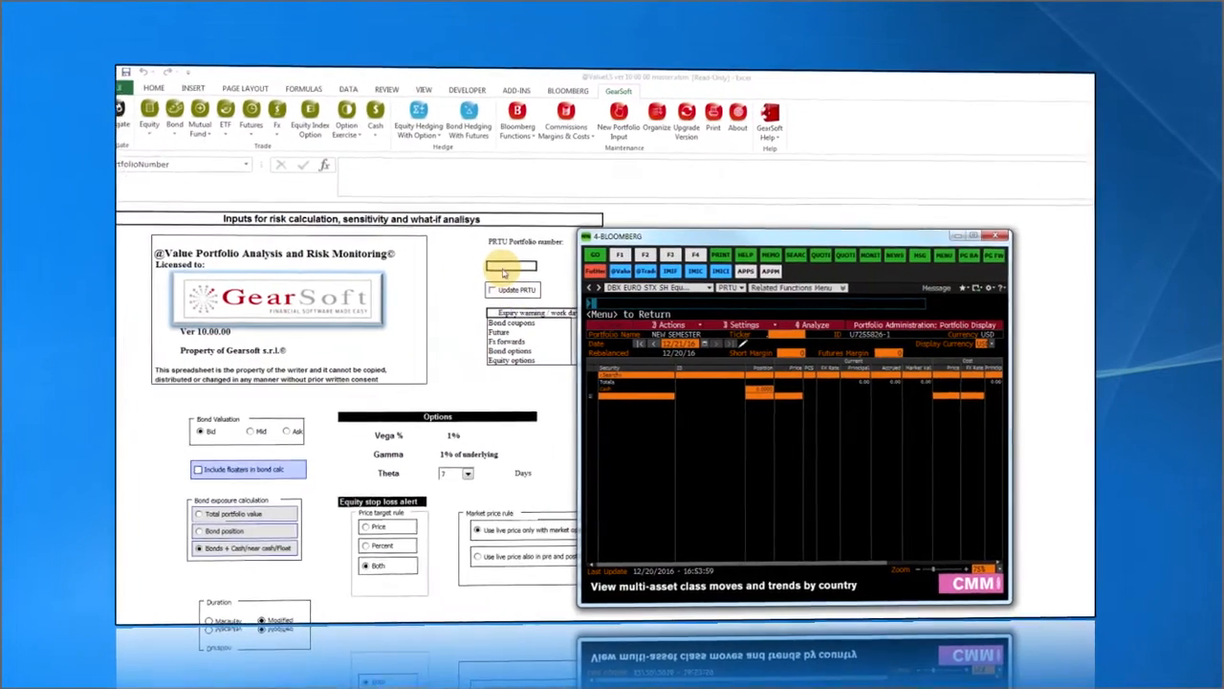
{"action": "left_click", "coordinate": [504, 268]}
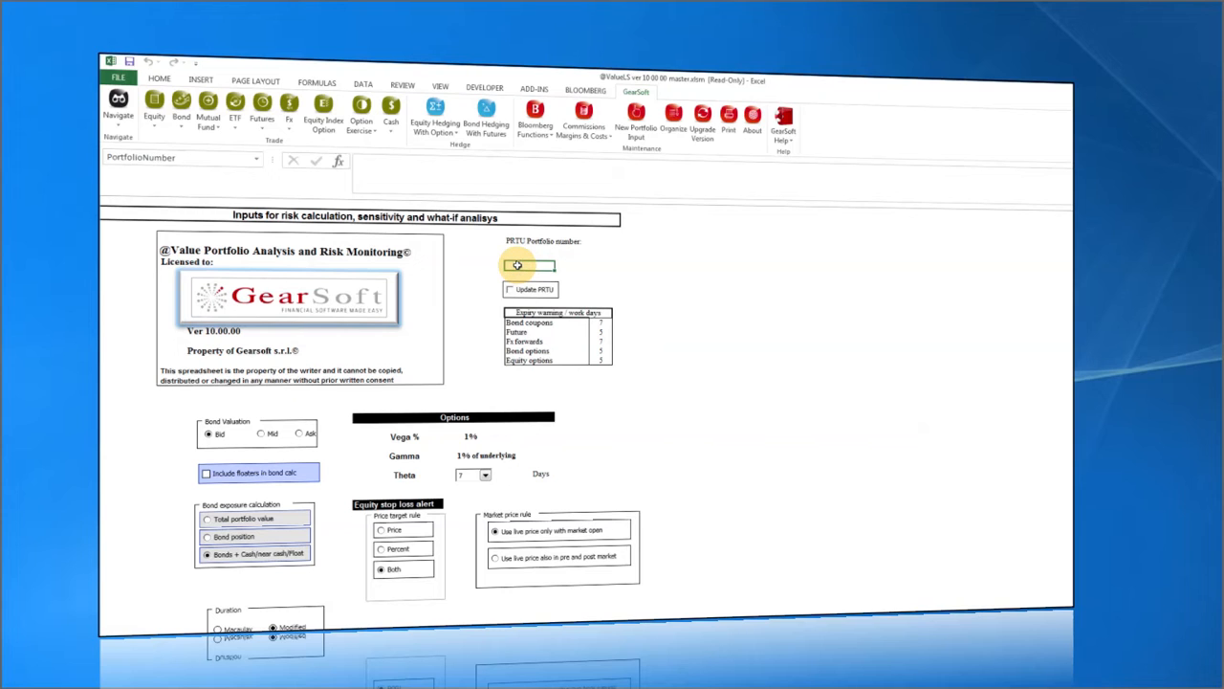
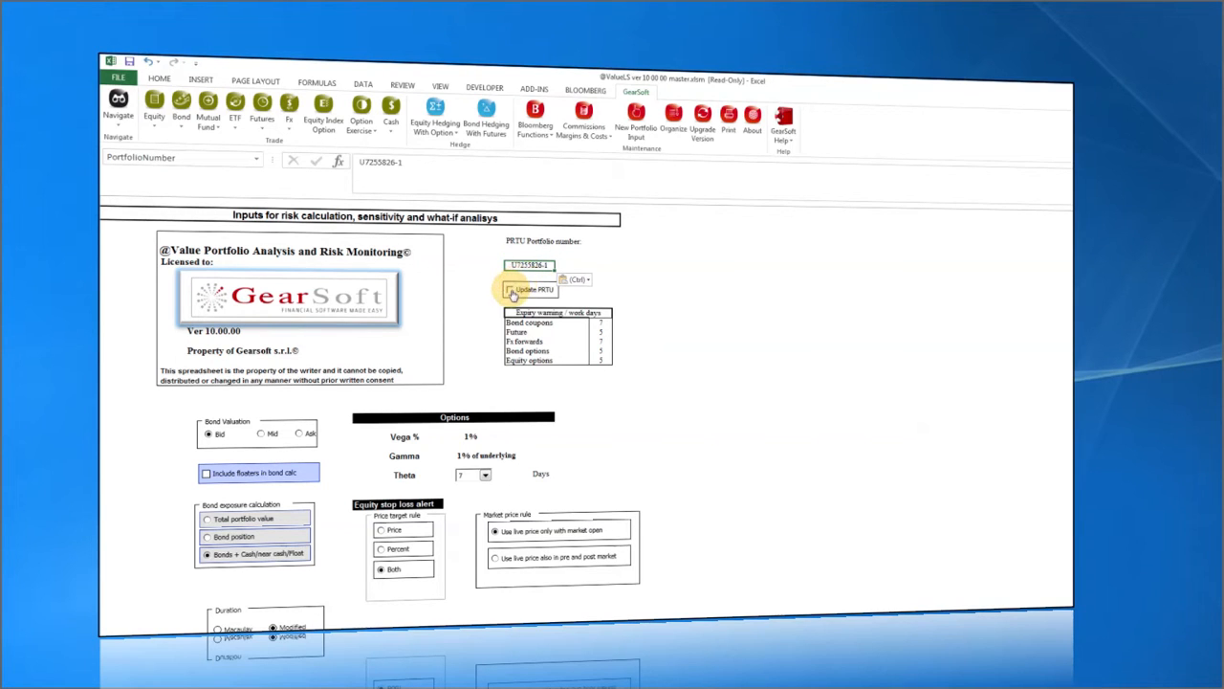
Tick the Update PRTU checkbox beneath the portfolio number.
{"action": "left_click", "coordinate": [510, 290]}
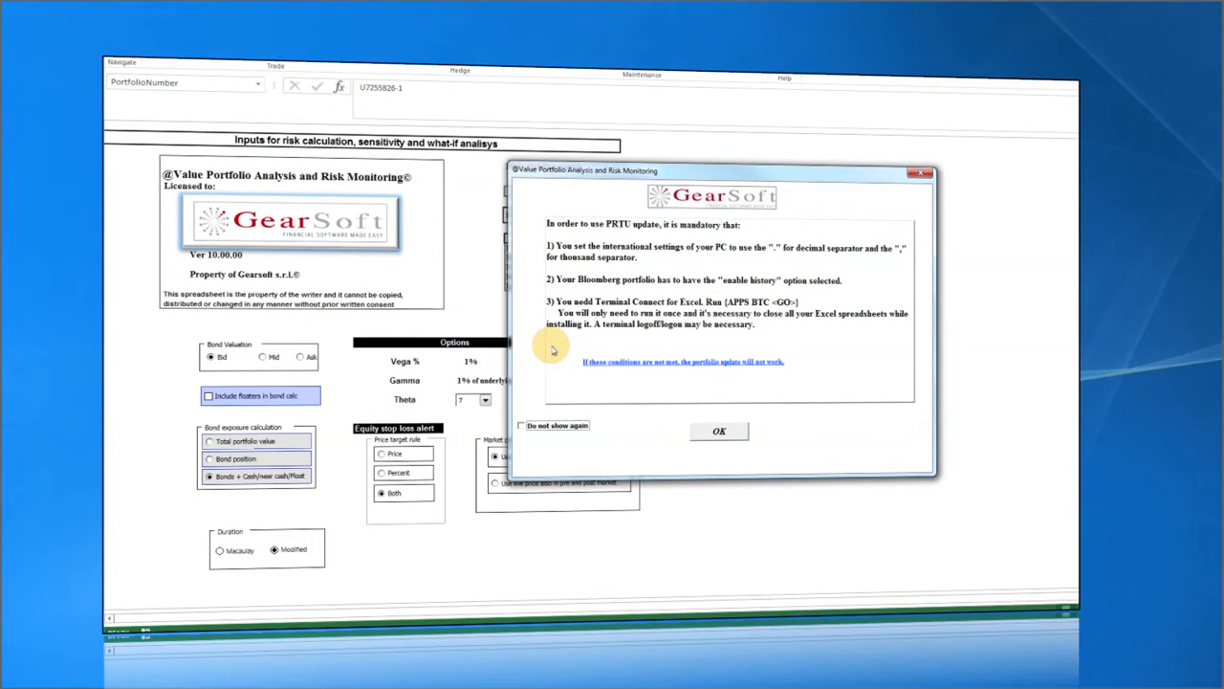
Move the PRTU requirements notice aside, tick Do not show again, and close it.
{"action": "left_click_drag", "start_coordinate": [715, 173], "coordinate": [762, 176]}
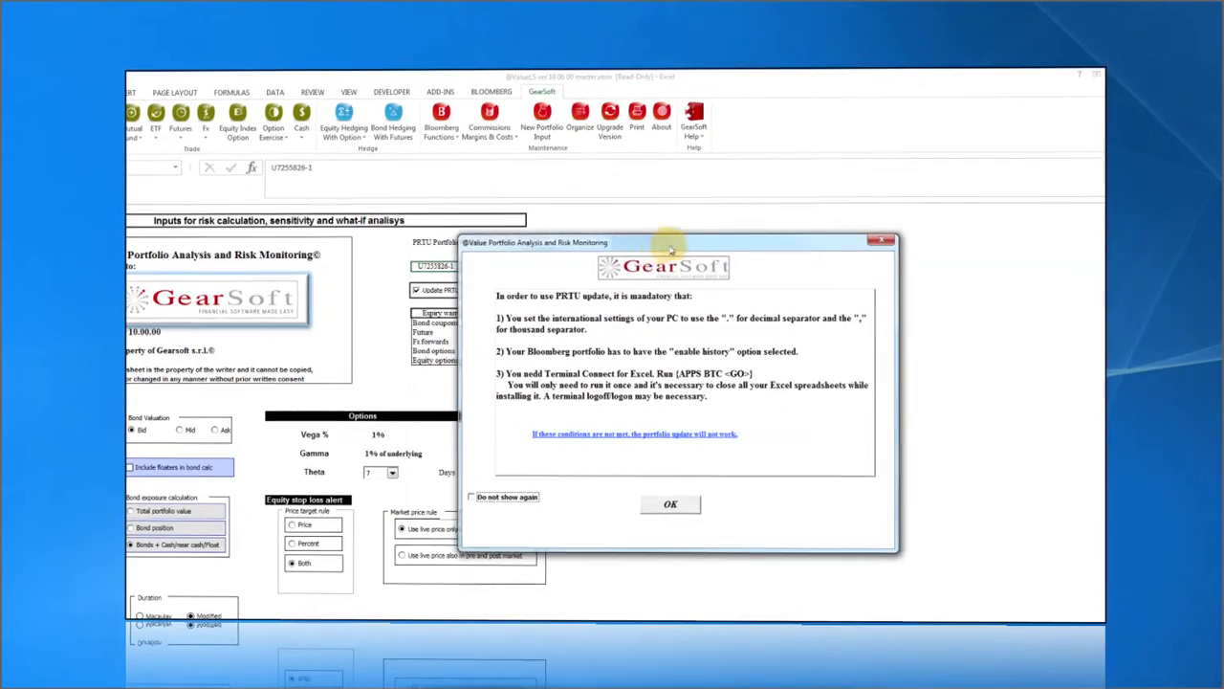
{"action": "left_click_drag", "start_coordinate": [669, 251], "coordinate": [767, 239]}
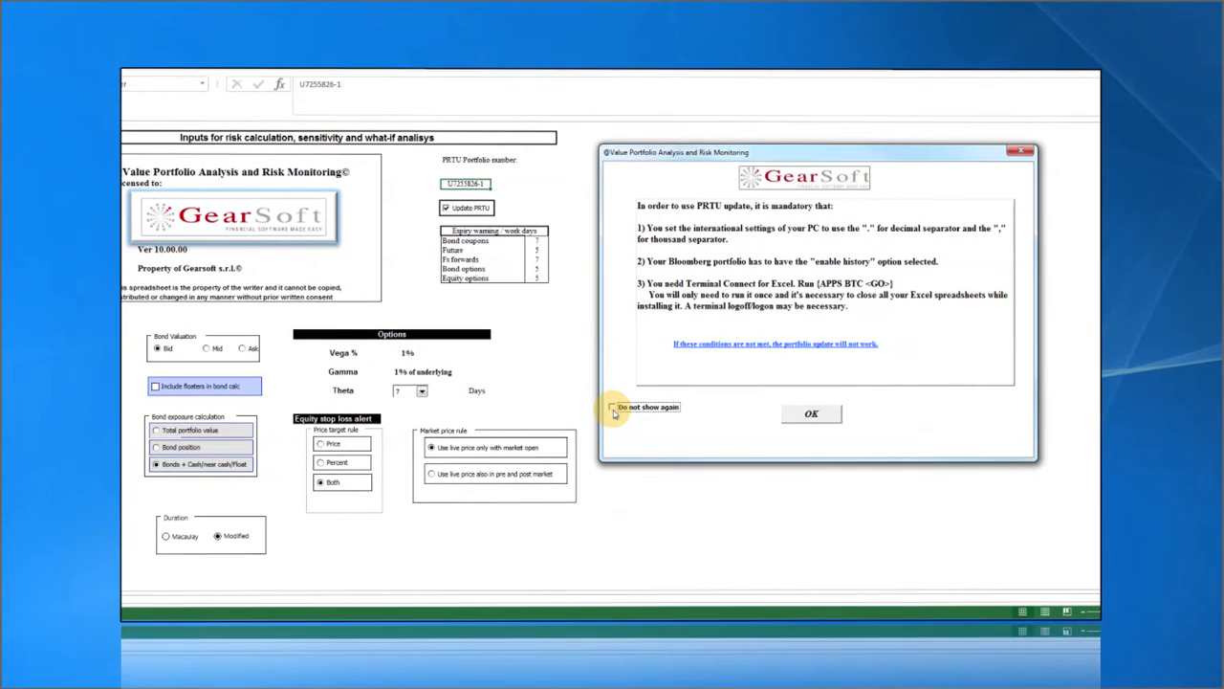
{"action": "left_click", "coordinate": [613, 411]}
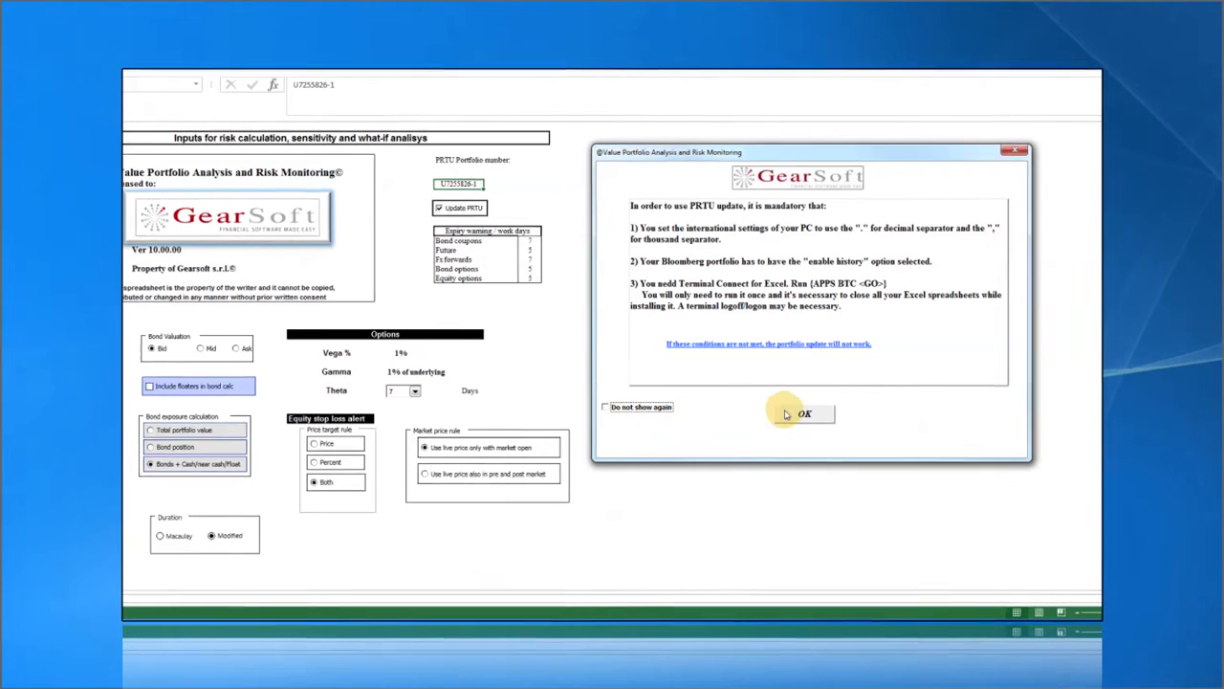
{"action": "left_click", "coordinate": [811, 413]}
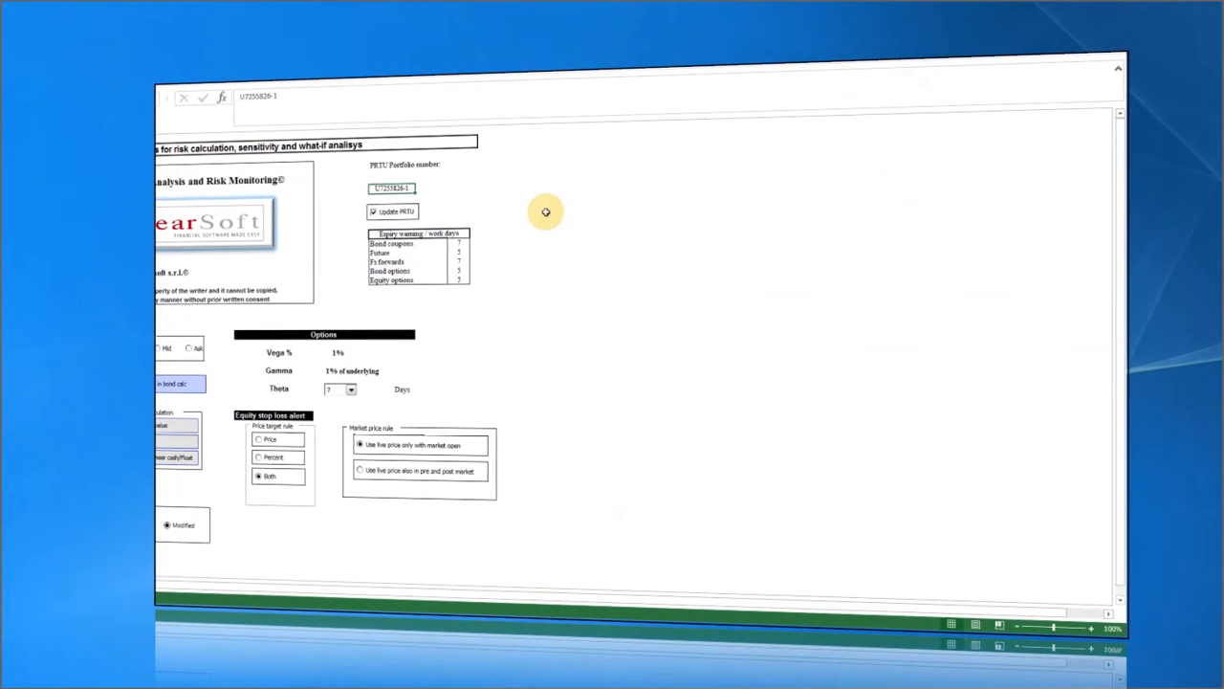
Go to the Asset Allocation sheet and inspect the FX rates from Euro to Taiwan Dollar.
{"action": "left_click", "coordinate": [98, 87]}
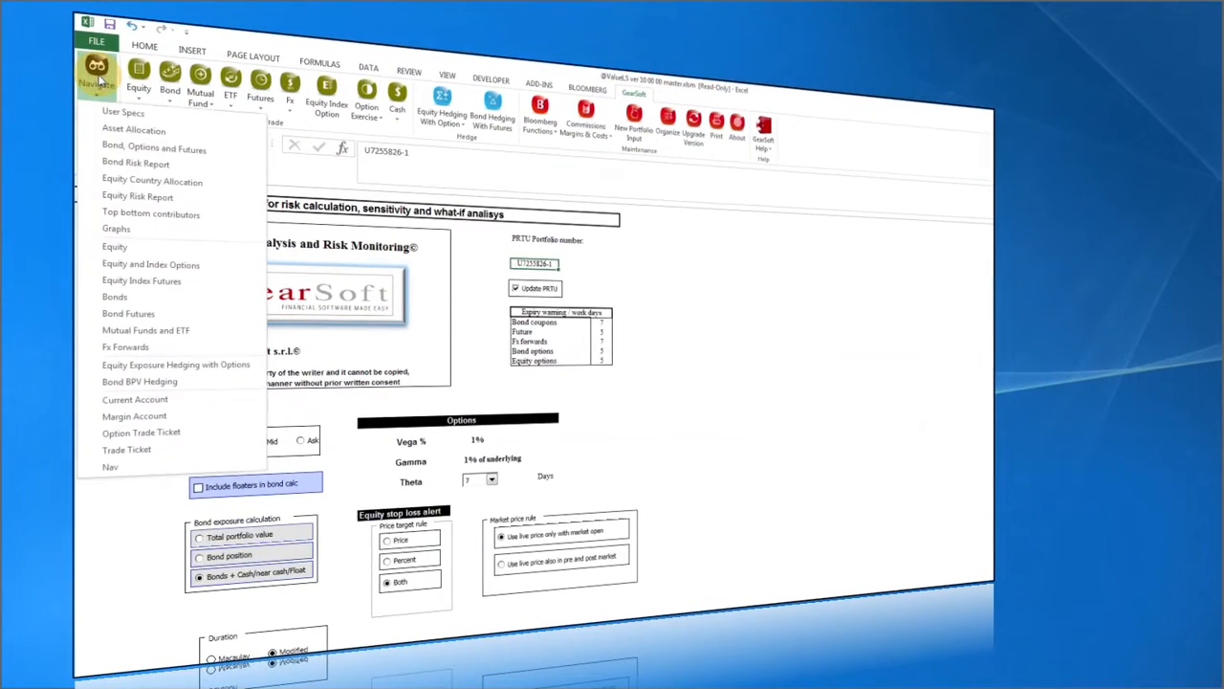
{"action": "left_click", "coordinate": [108, 131]}
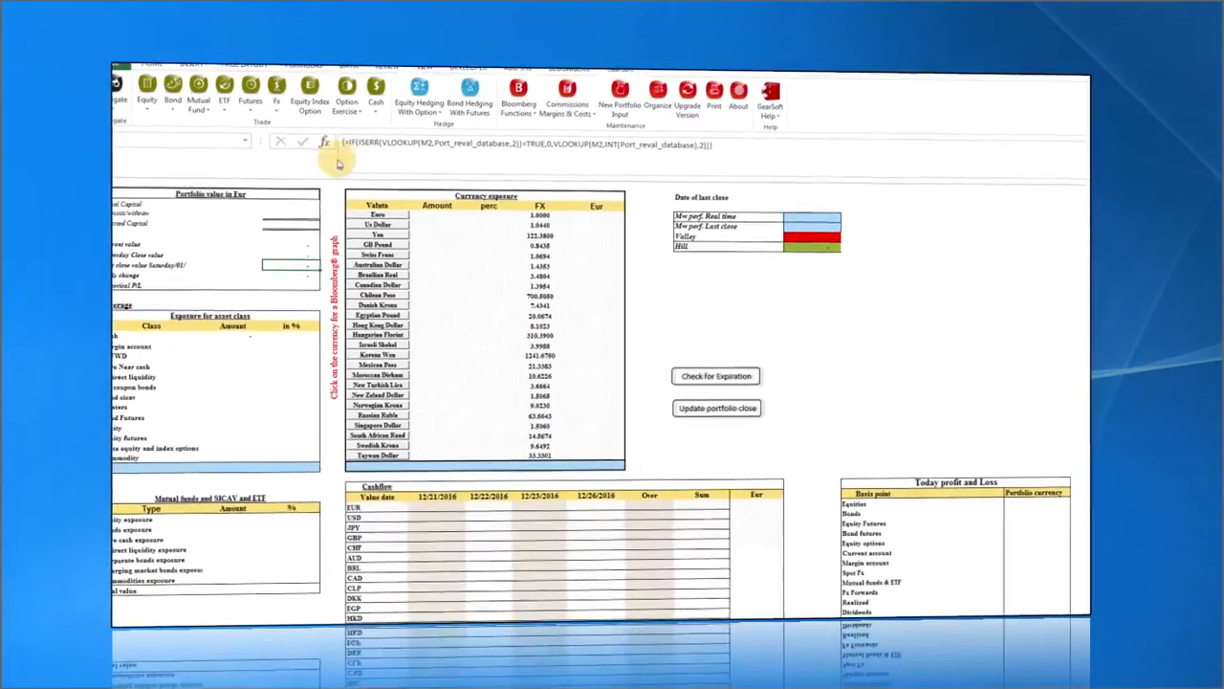
{"action": "left_click", "coordinate": [554, 232]}
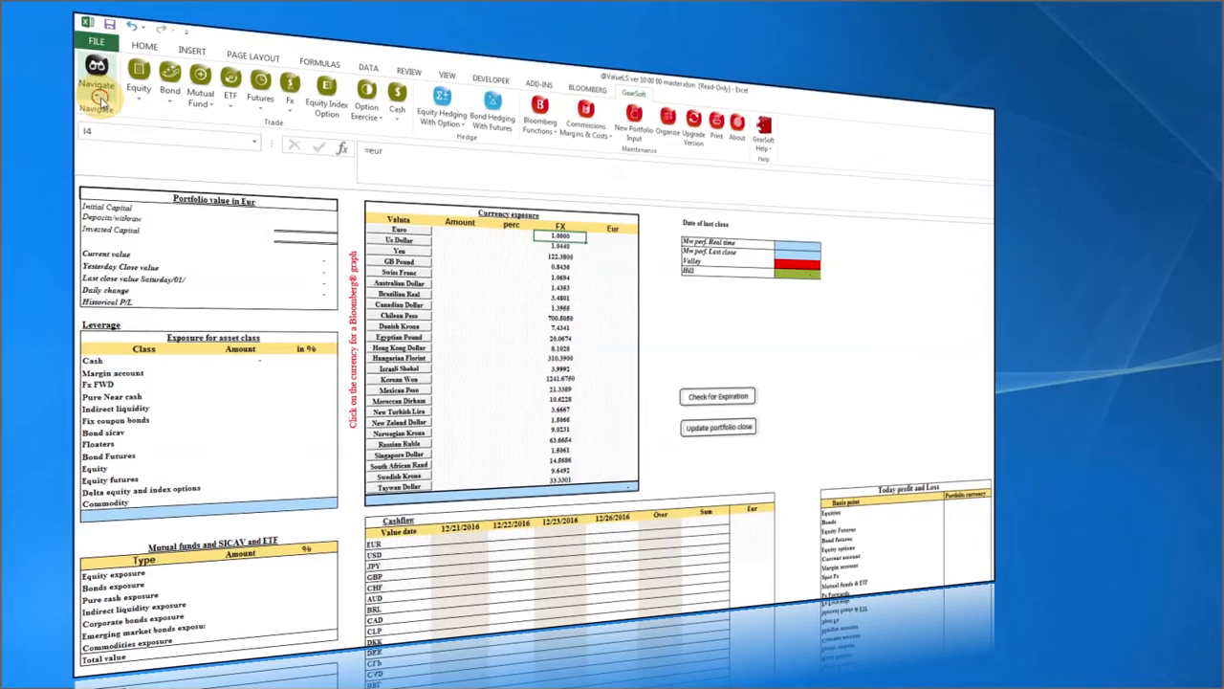
{"action": "left_click", "coordinate": [98, 96]}
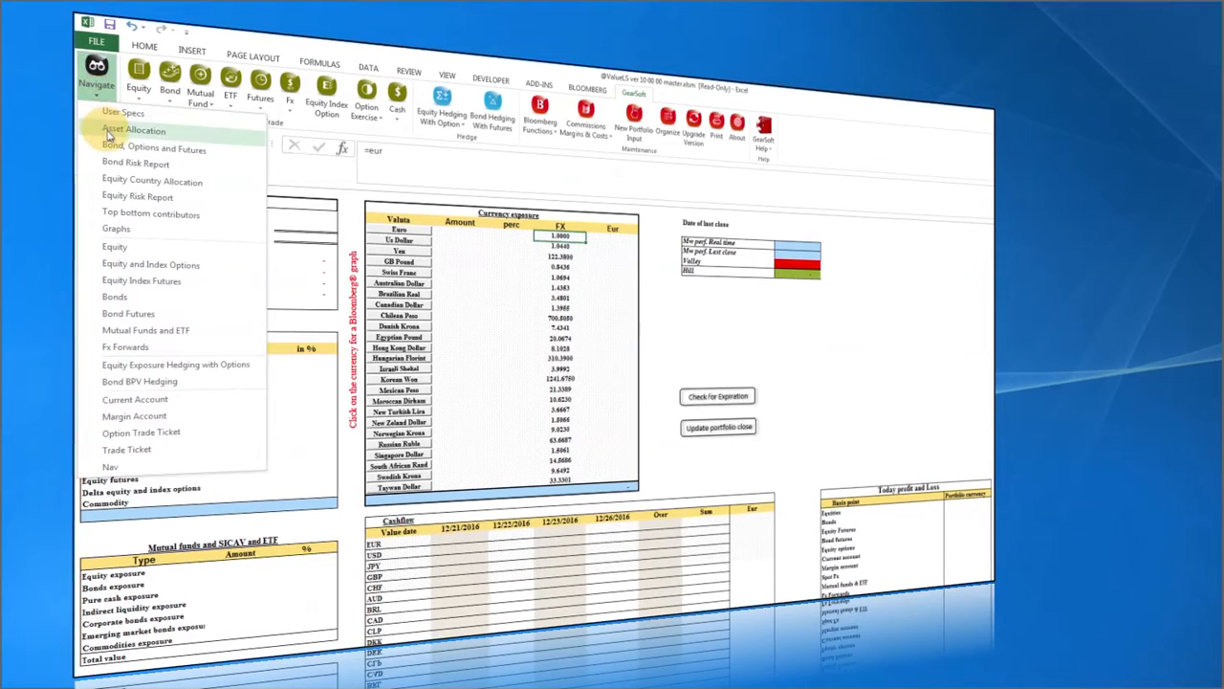
{"action": "left_click", "coordinate": [572, 279]}
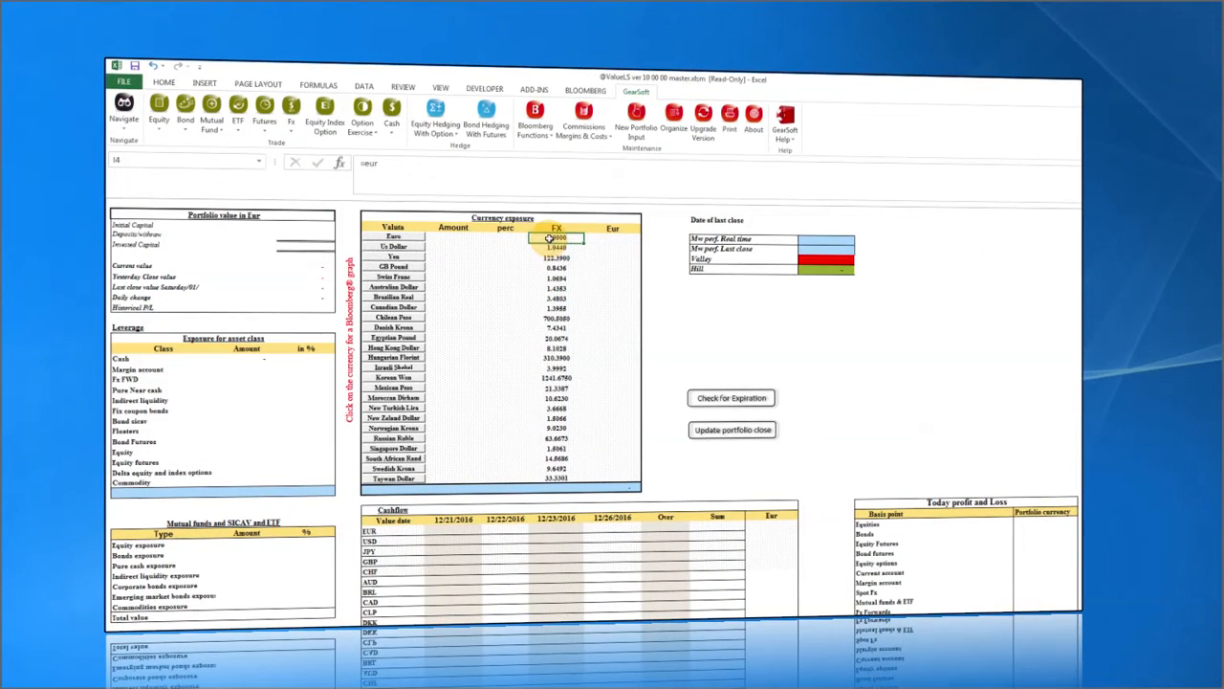
{"action": "left_click_drag", "start_coordinate": [550, 237], "coordinate": [565, 479]}
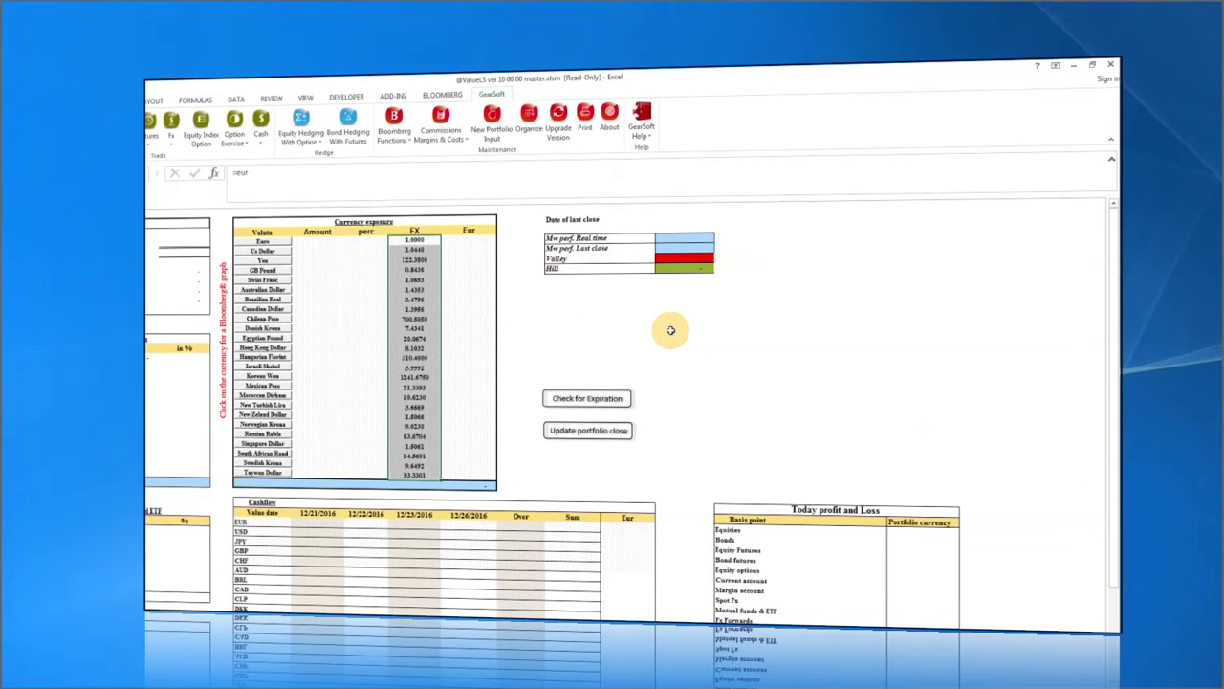
{"action": "left_click", "coordinate": [584, 310]}
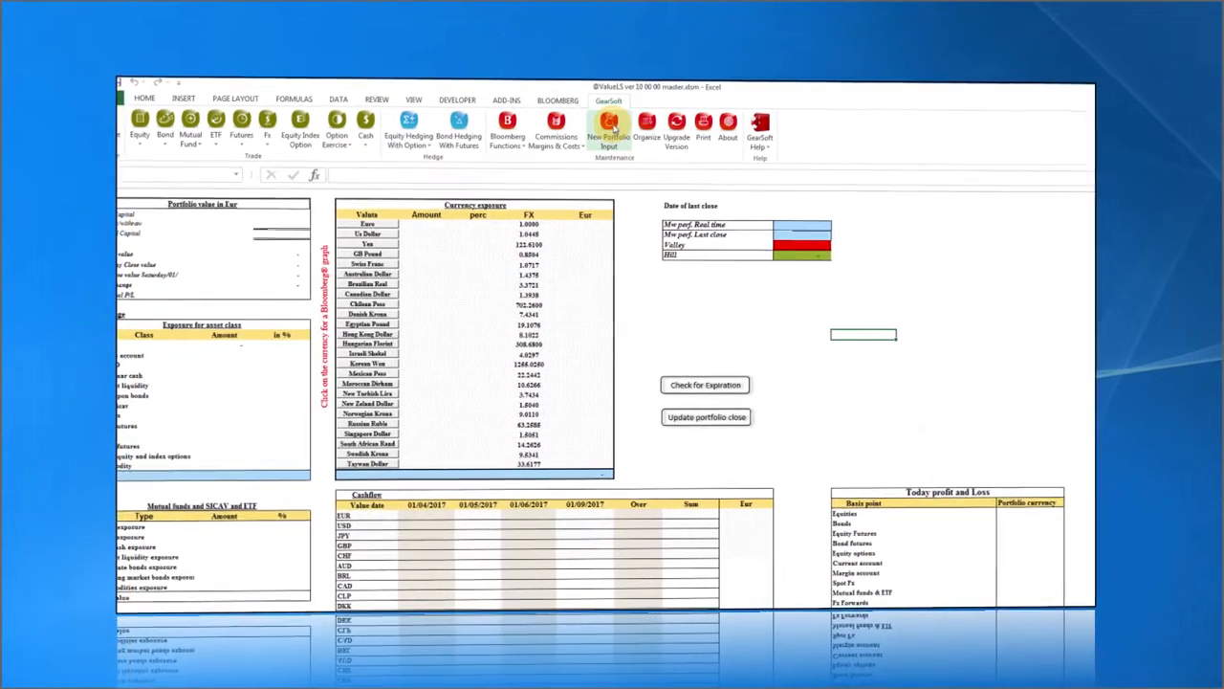
Start a new portfolio input and check EUR currency, quantity in percent No, value 10,000,000.
{"action": "left_click", "coordinate": [590, 133]}
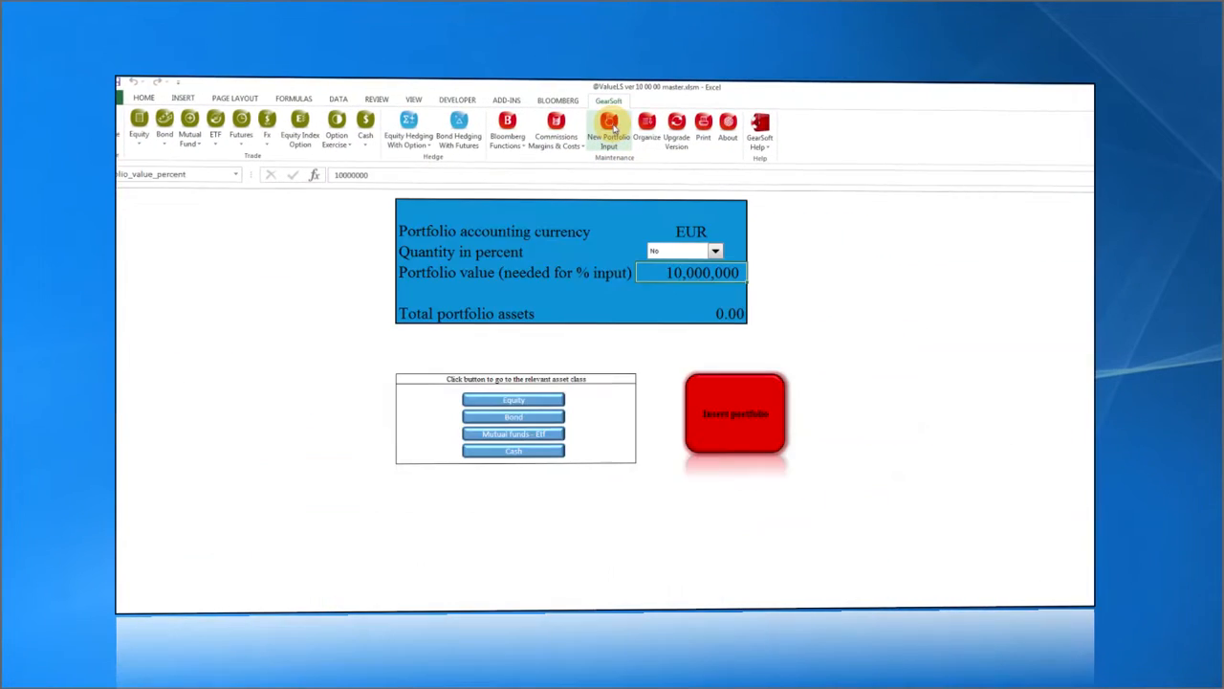
{"action": "left_click", "coordinate": [613, 230]}
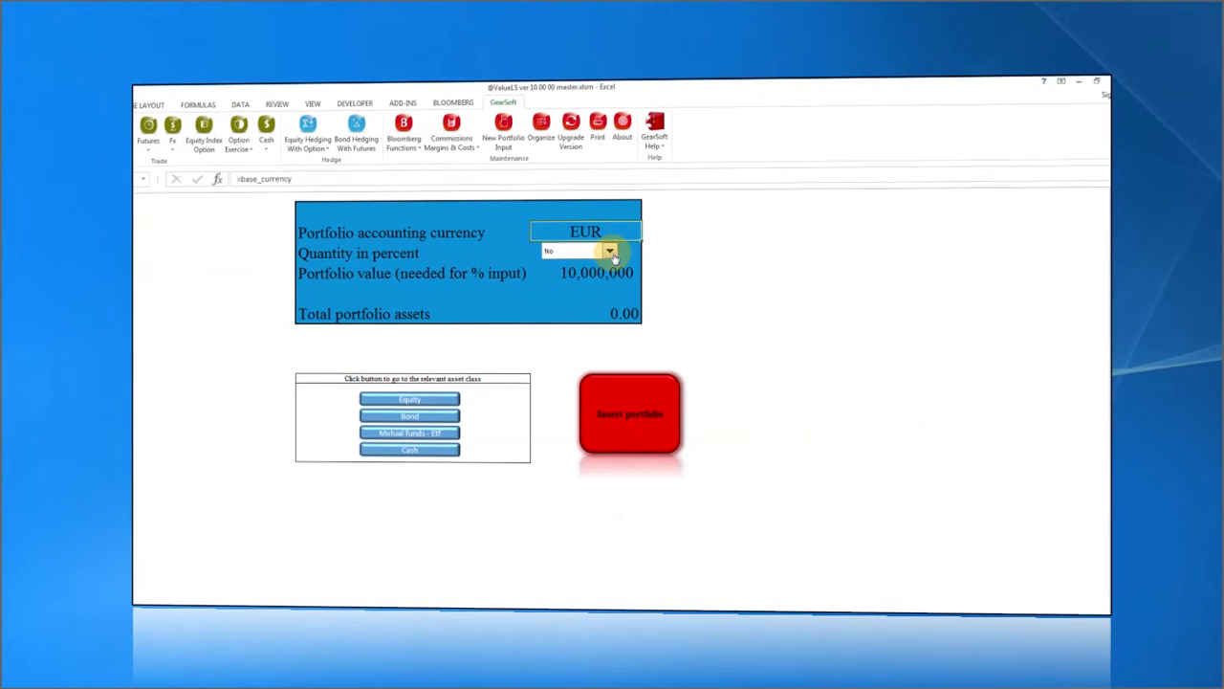
{"action": "left_click", "coordinate": [741, 250]}
{"action": "left_click", "coordinate": [610, 254]}
{"action": "left_click", "coordinate": [567, 273]}
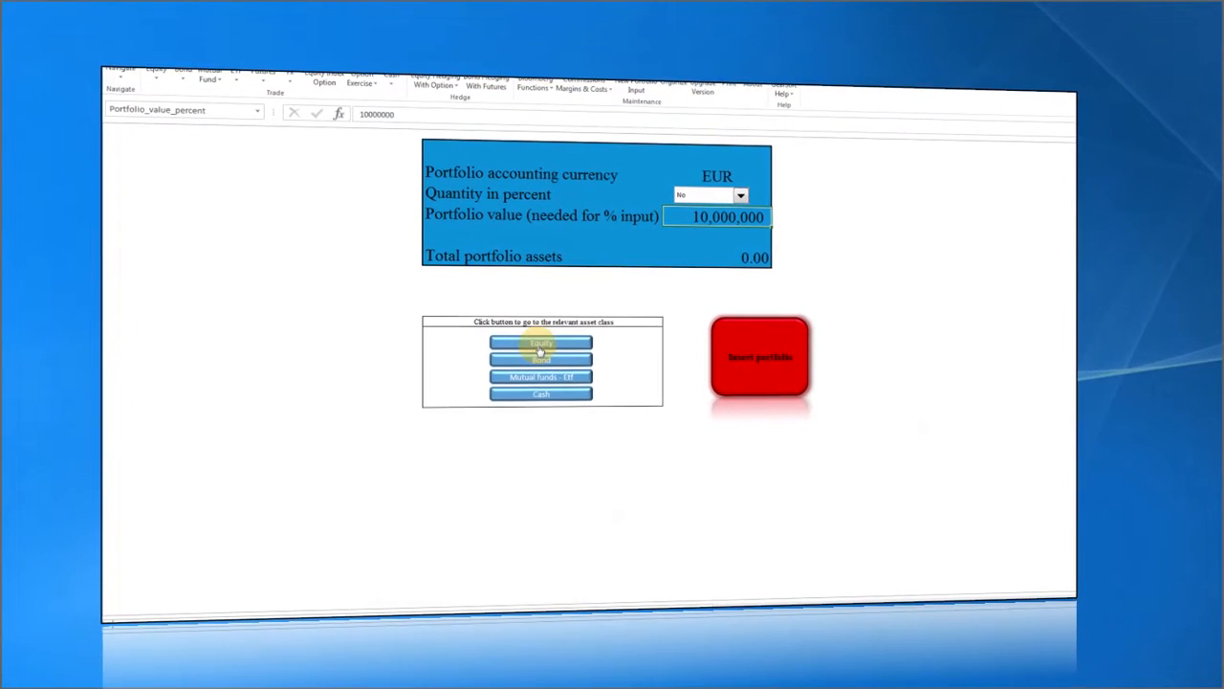
Open the Equity entry sheet and select identifiers 6324 JT to UNI IM in the positions workbook.
{"action": "left_click", "coordinate": [541, 351]}
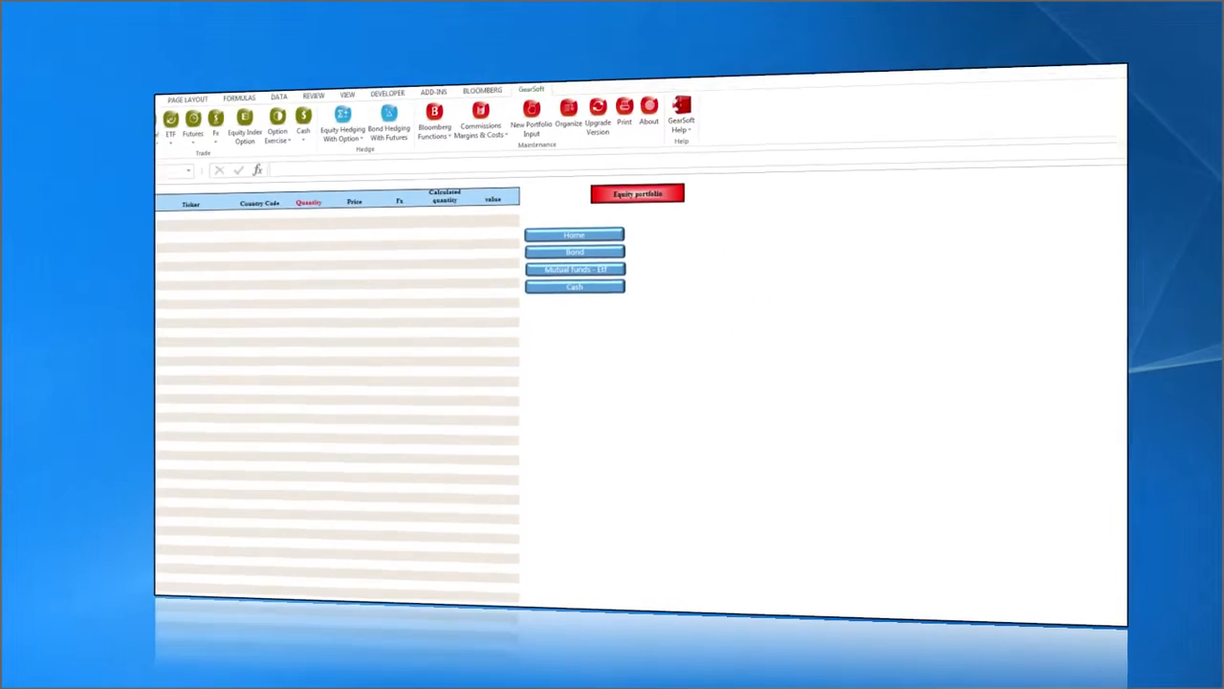
{"action": "left_click", "coordinate": [1120, 41]}
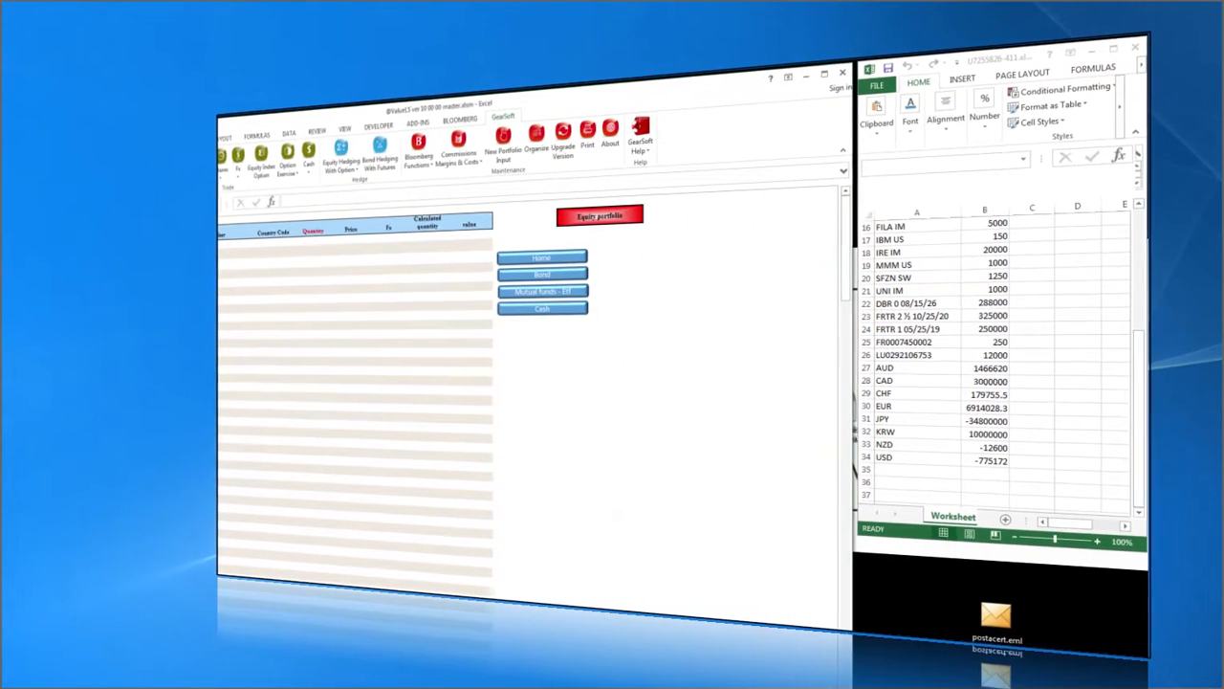
{"action": "left_click", "coordinate": [949, 307]}
{"action": "scroll", "coordinate": [949, 307], "scroll_direction": "up", "scroll_amount": 5}
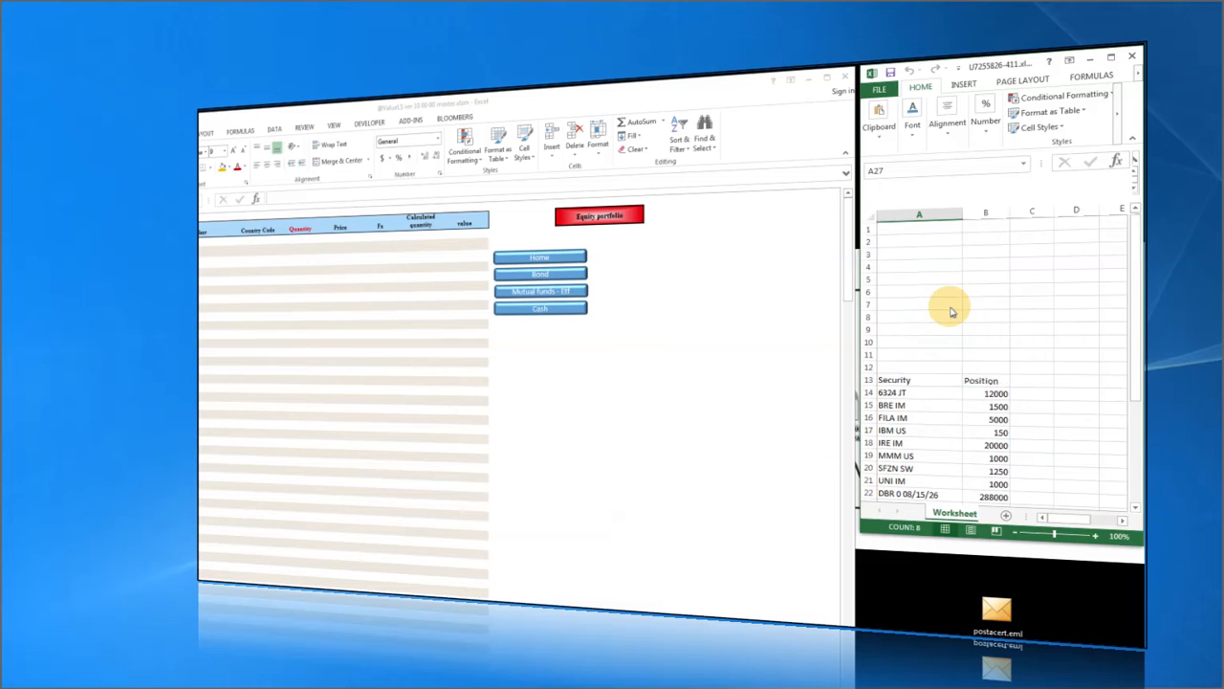
{"action": "left_click", "coordinate": [892, 393]}
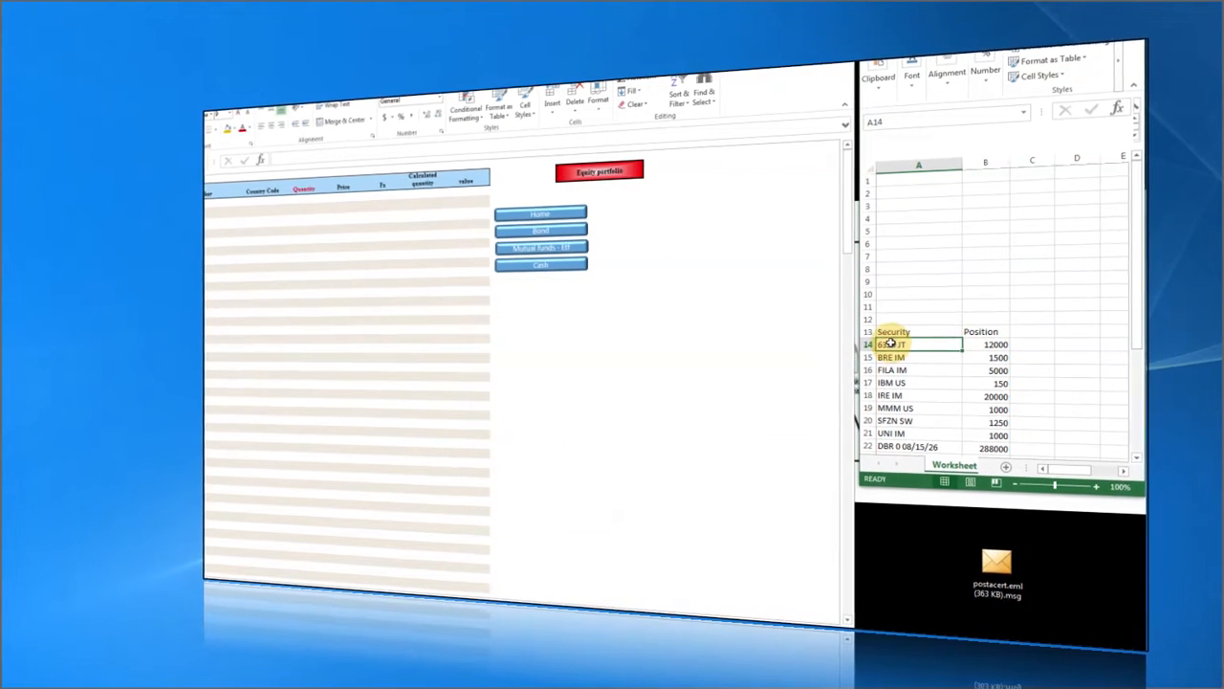
{"action": "left_click_drag", "start_coordinate": [890, 344], "coordinate": [891, 431]}
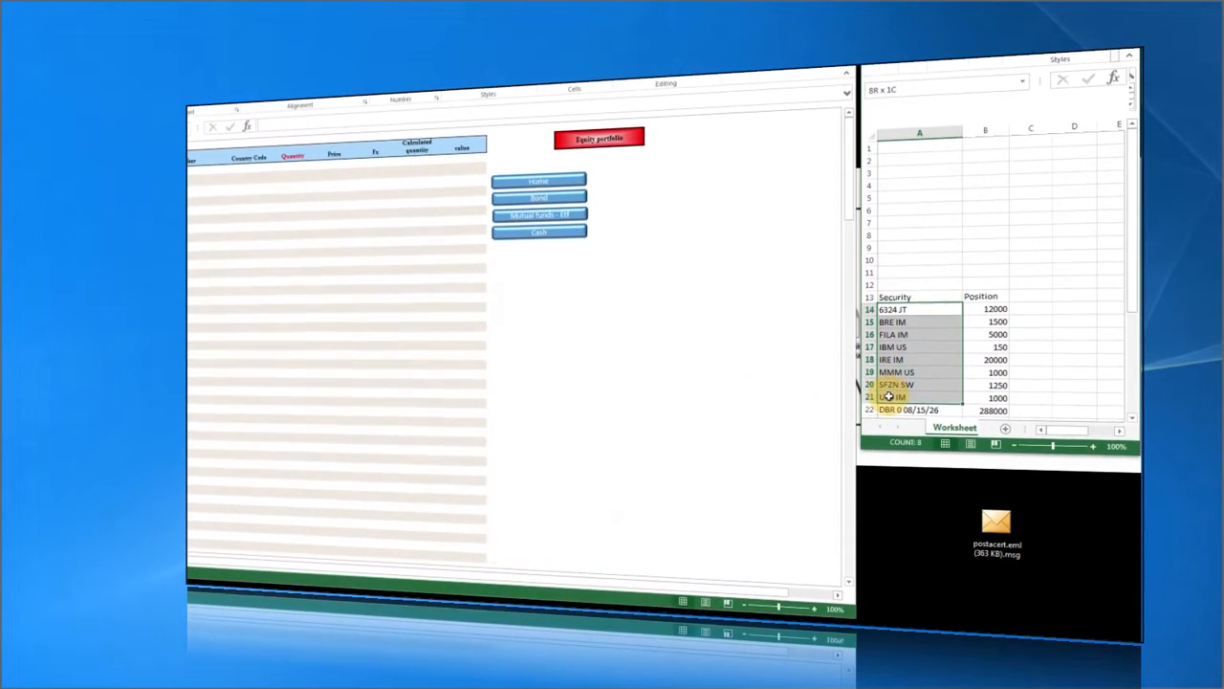
{"action": "right_click", "coordinate": [891, 396]}
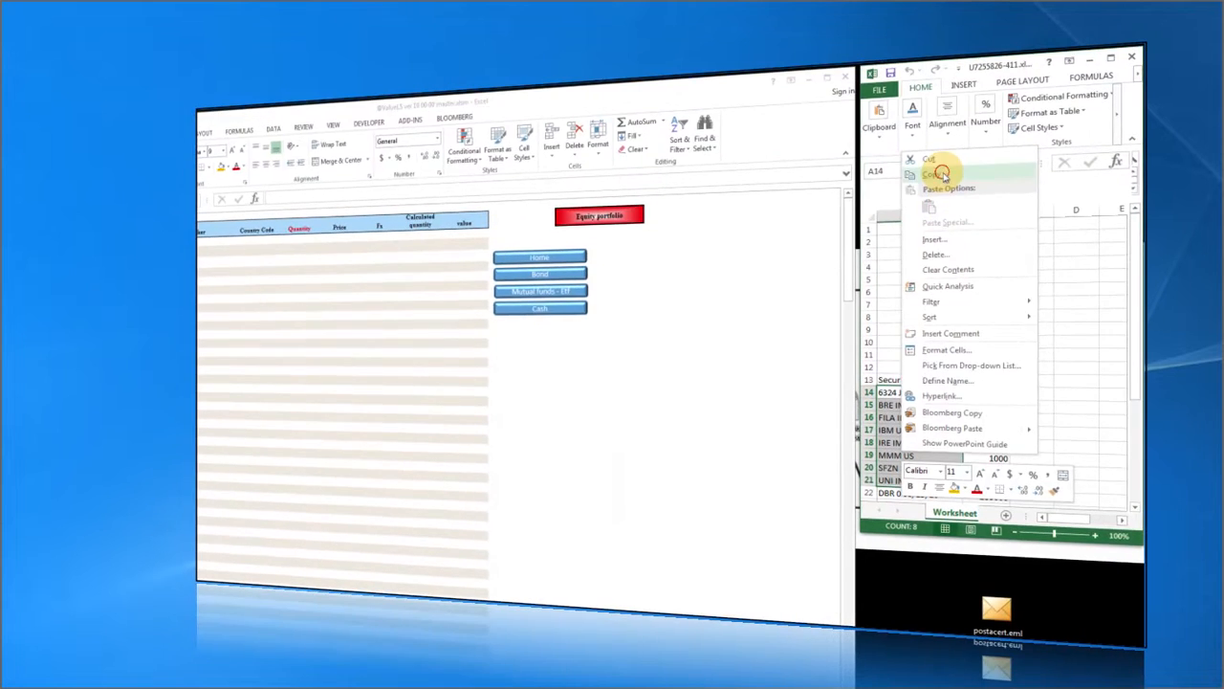
Paste the eight security identifiers under Identifier, starting at A3.
{"action": "left_click", "coordinate": [943, 173]}
{"action": "left_click", "coordinate": [119, 207]}
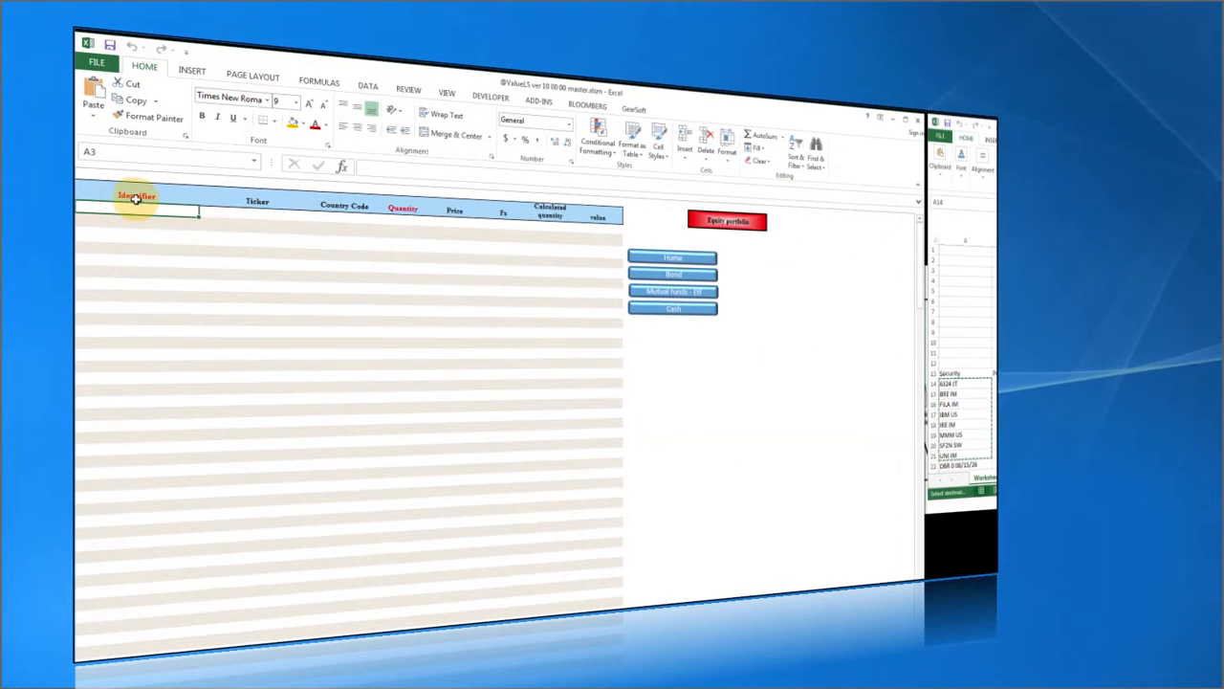
{"action": "right_click", "coordinate": [134, 210]}
{"action": "left_click", "coordinate": [169, 277]}
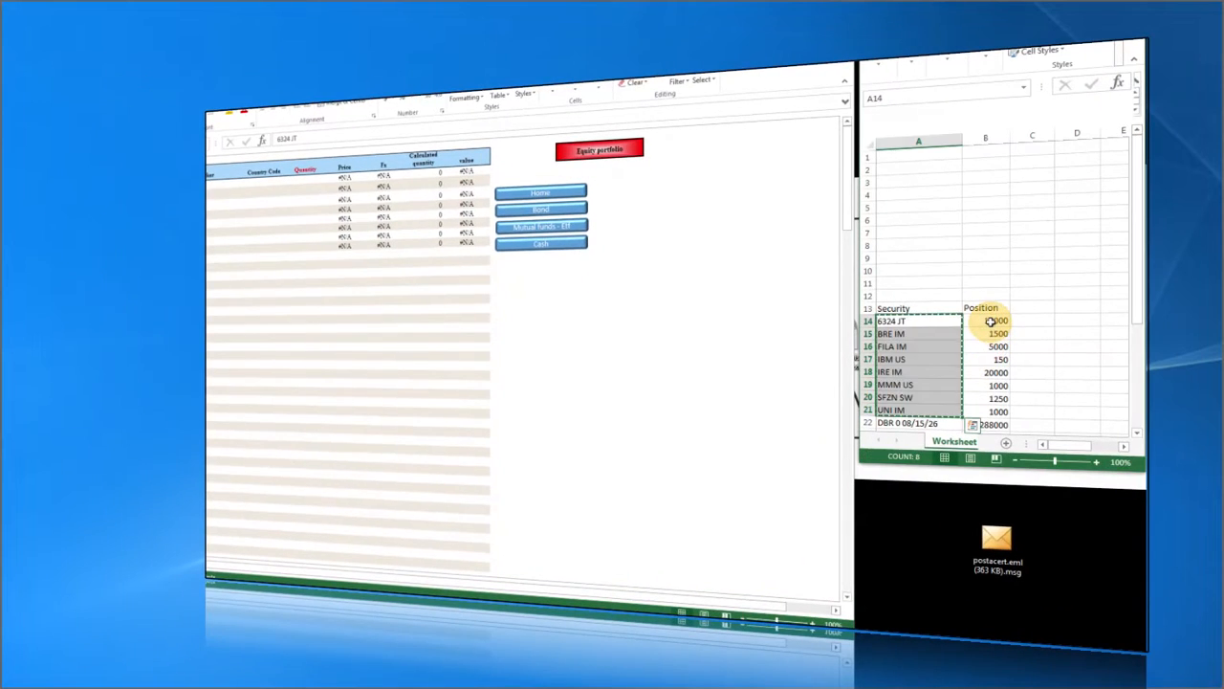
Paste the eight positions as values into Quantity D3:D10, 12,000 down to 1,000.
{"action": "left_click_drag", "start_coordinate": [991, 321], "coordinate": [990, 412]}
{"action": "right_click", "coordinate": [990, 411]}
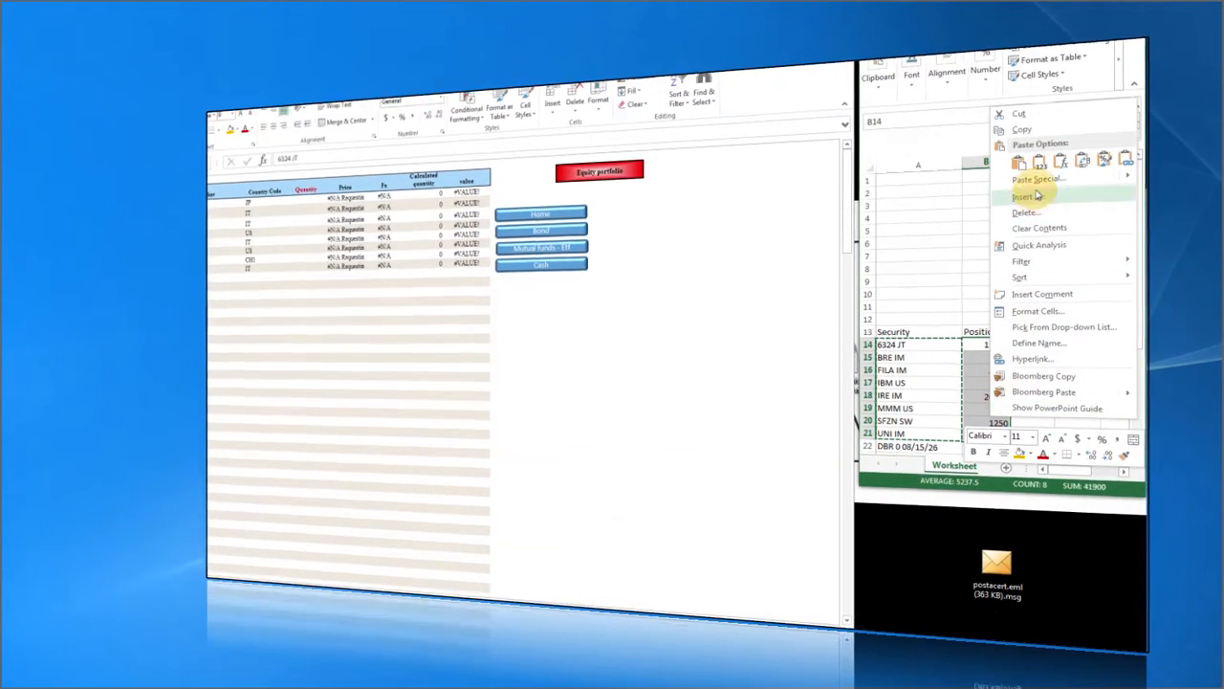
{"action": "left_click", "coordinate": [1021, 174]}
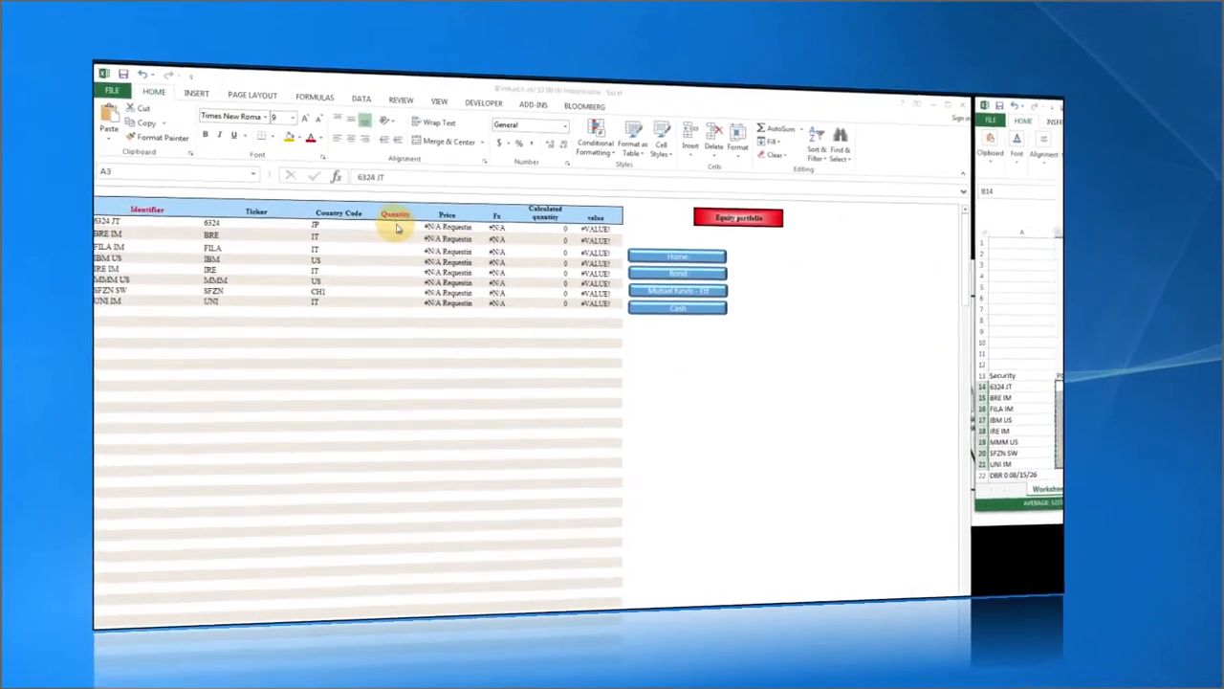
{"action": "left_click", "coordinate": [399, 226]}
{"action": "right_click", "coordinate": [399, 226]}
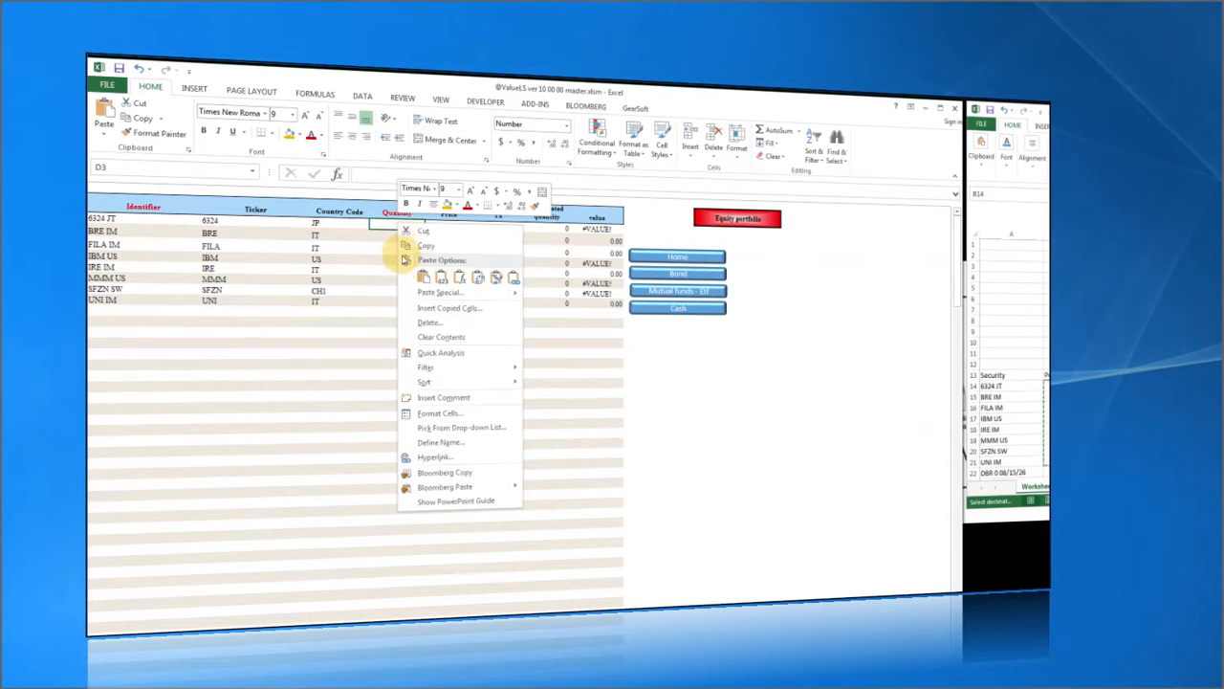
{"action": "left_click", "coordinate": [441, 276]}
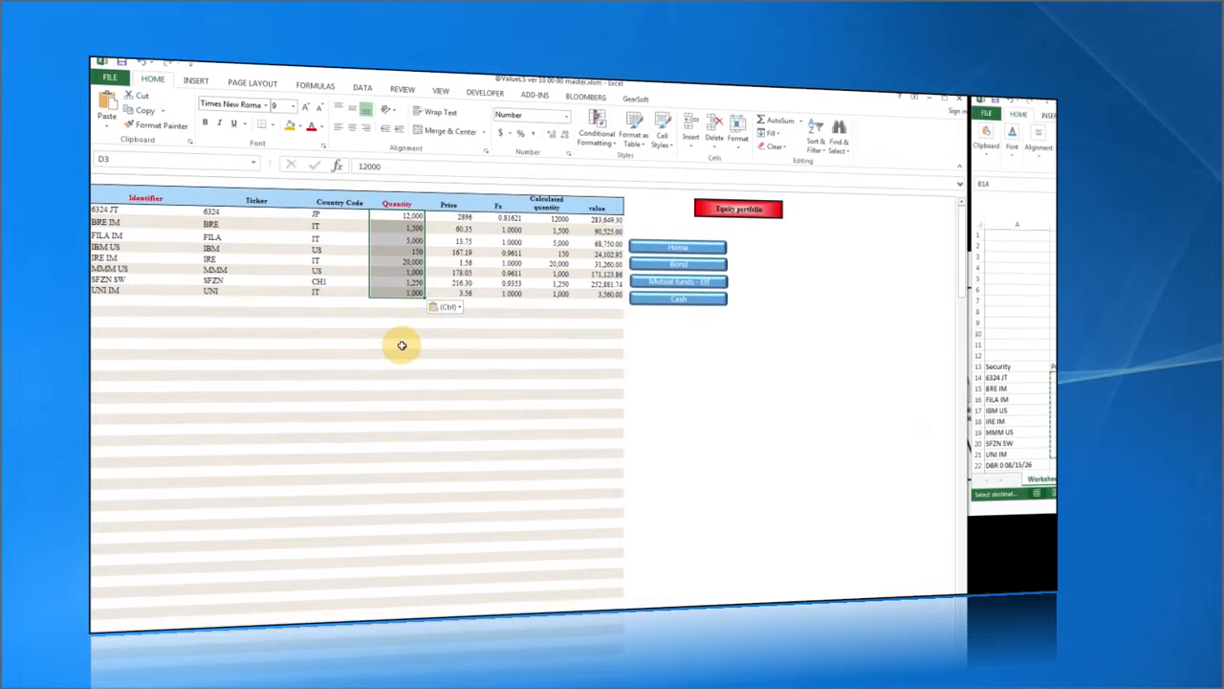
{"action": "left_click", "coordinate": [402, 354]}
Review the value and calculated-quantity formulas in the first rows.
{"action": "left_click_drag", "start_coordinate": [602, 218], "coordinate": [599, 290]}
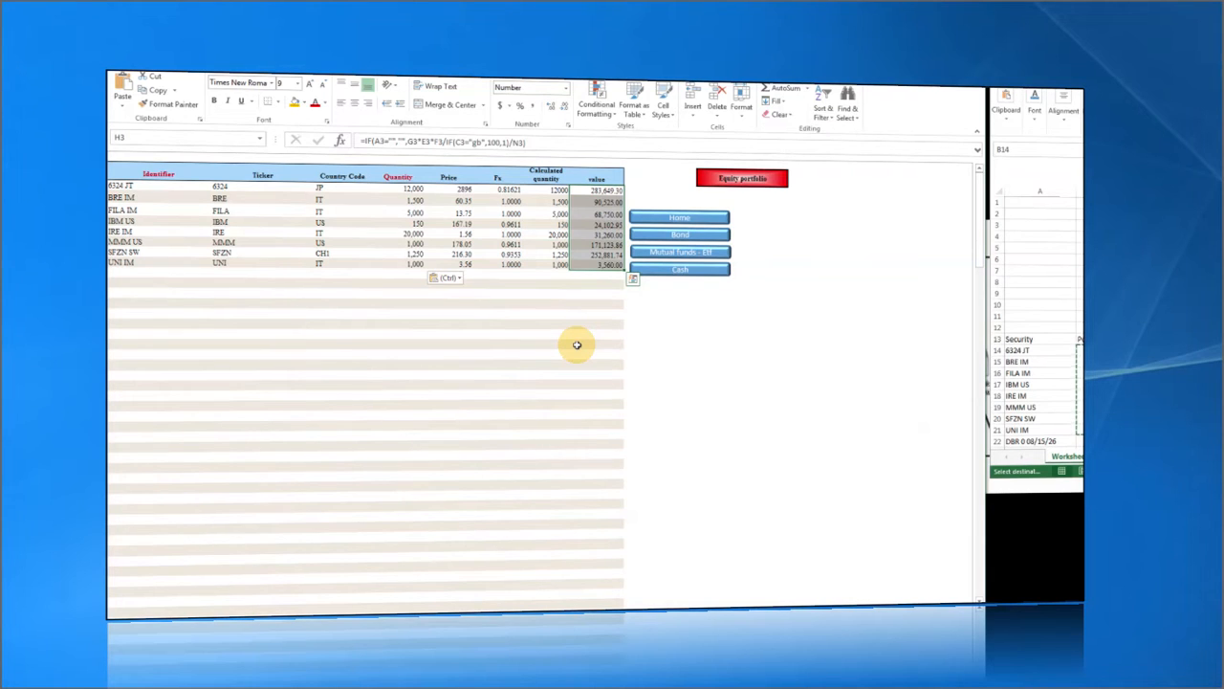
{"action": "left_click", "coordinate": [576, 344]}
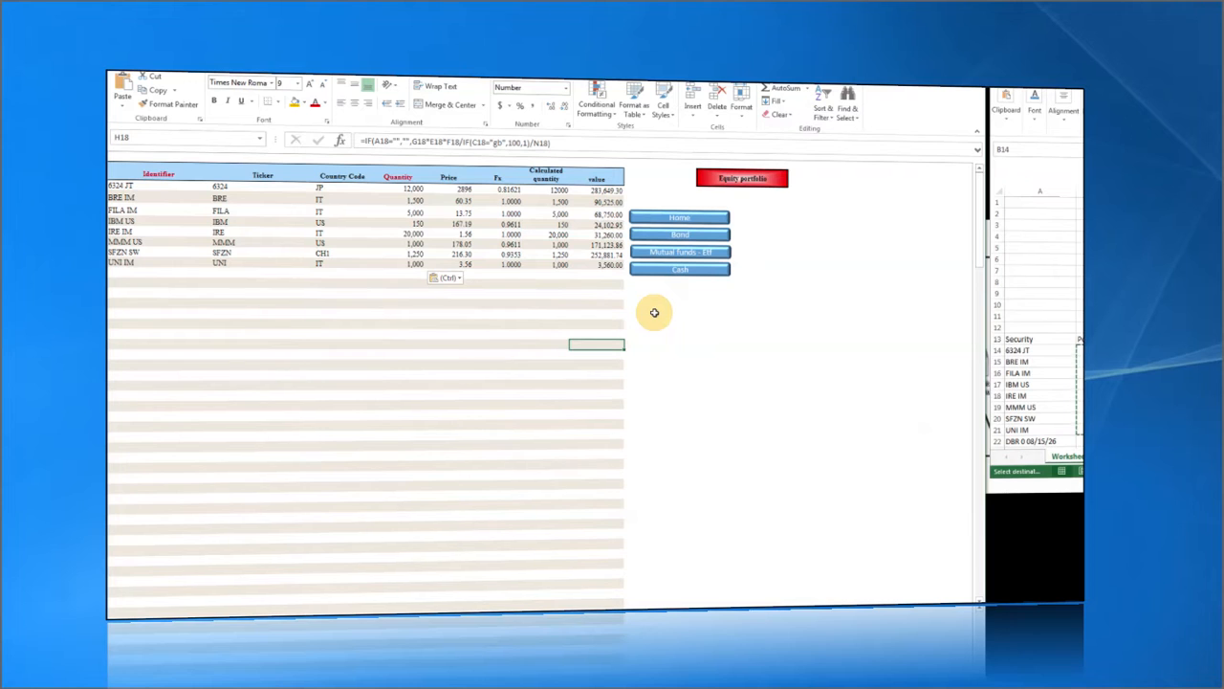
{"action": "left_click", "coordinate": [597, 189]}
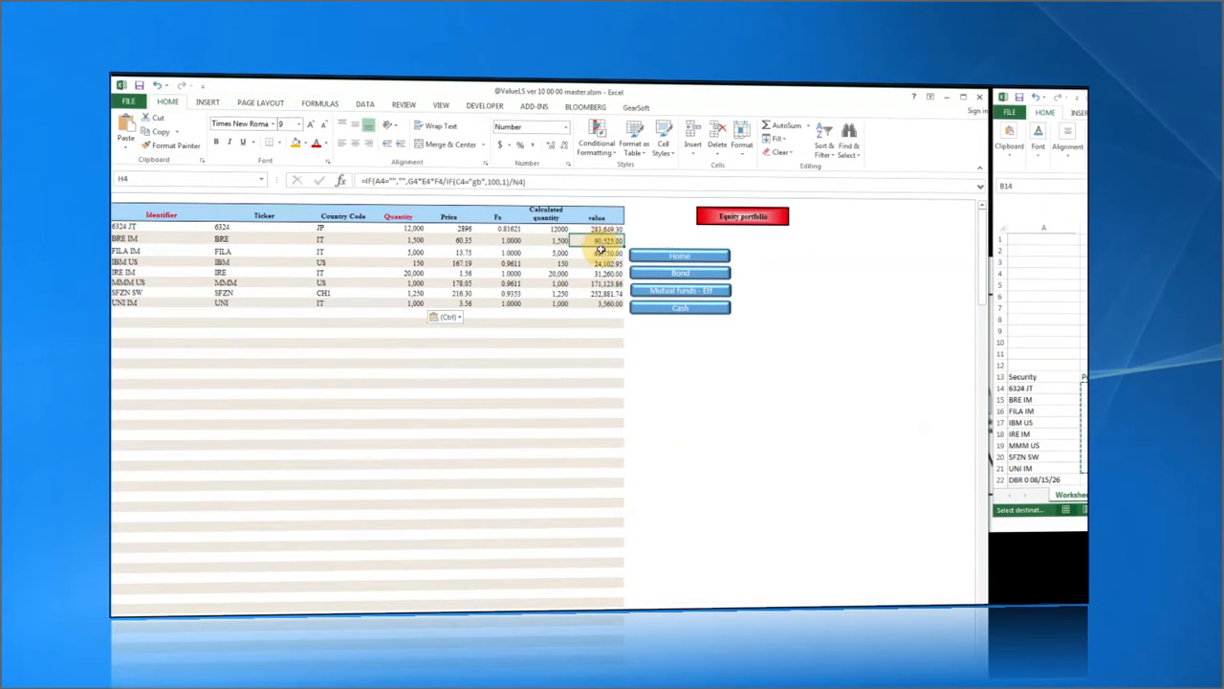
{"action": "left_click", "coordinate": [559, 241]}
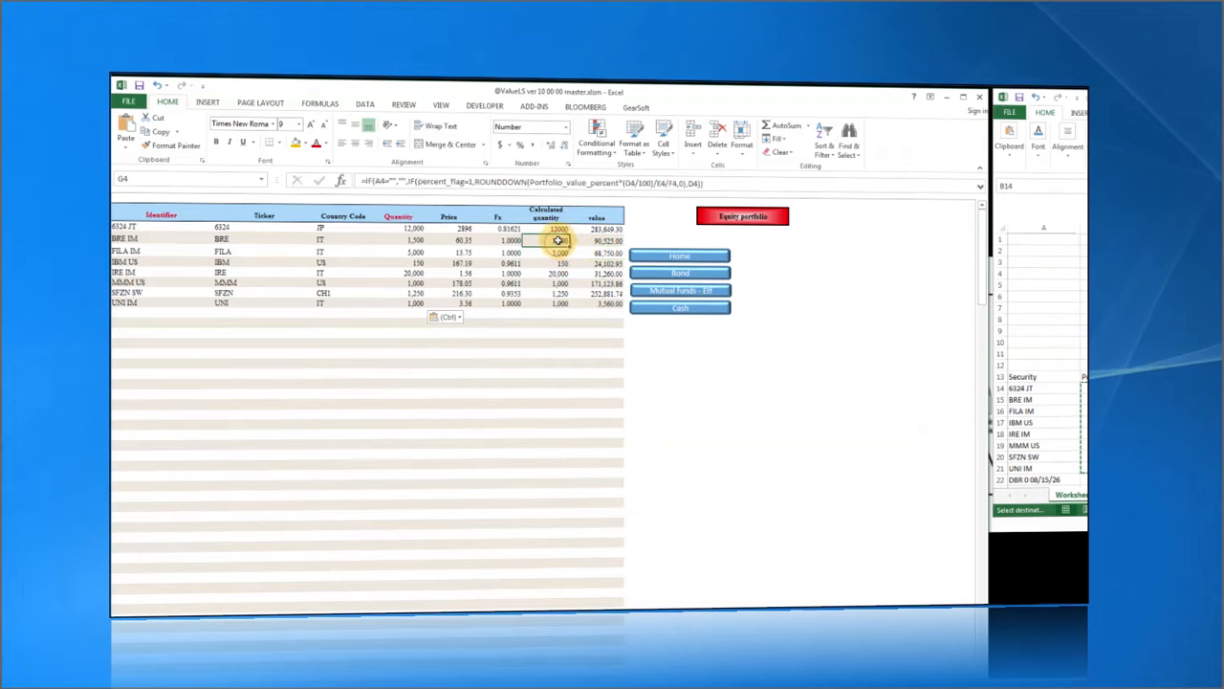
{"action": "left_click", "coordinate": [558, 231]}
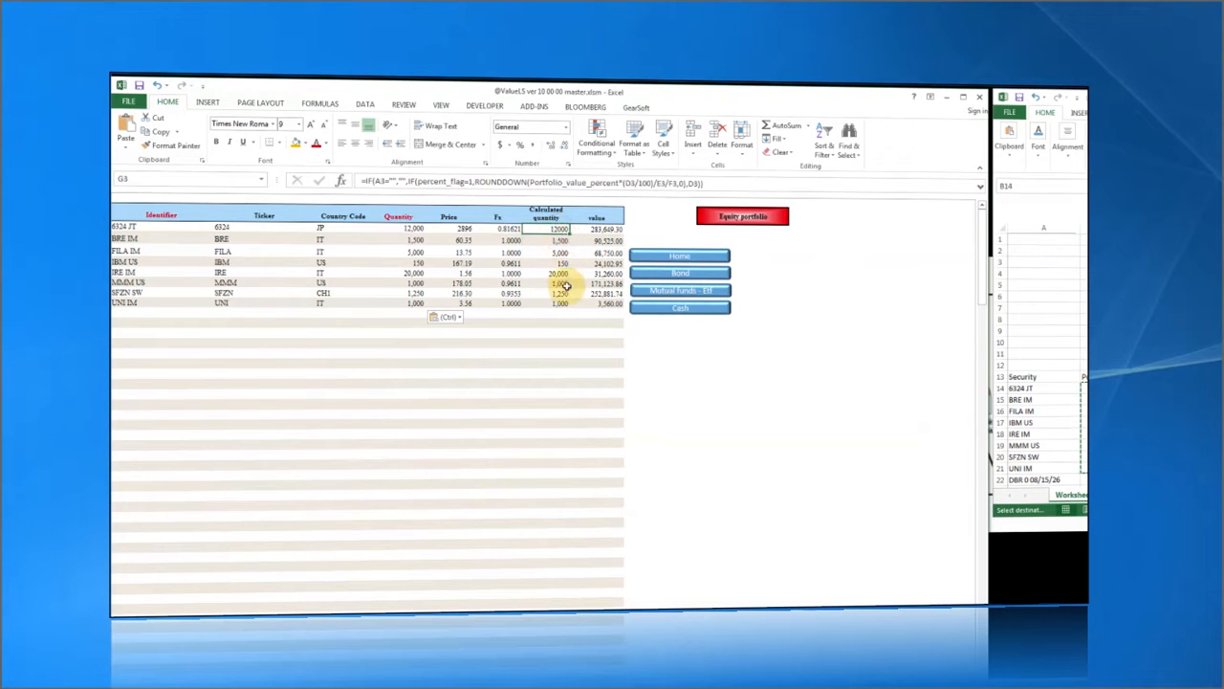
On the Bond portfolio, paste the three bond identifiers as values at A3.
{"action": "left_click", "coordinate": [687, 276]}
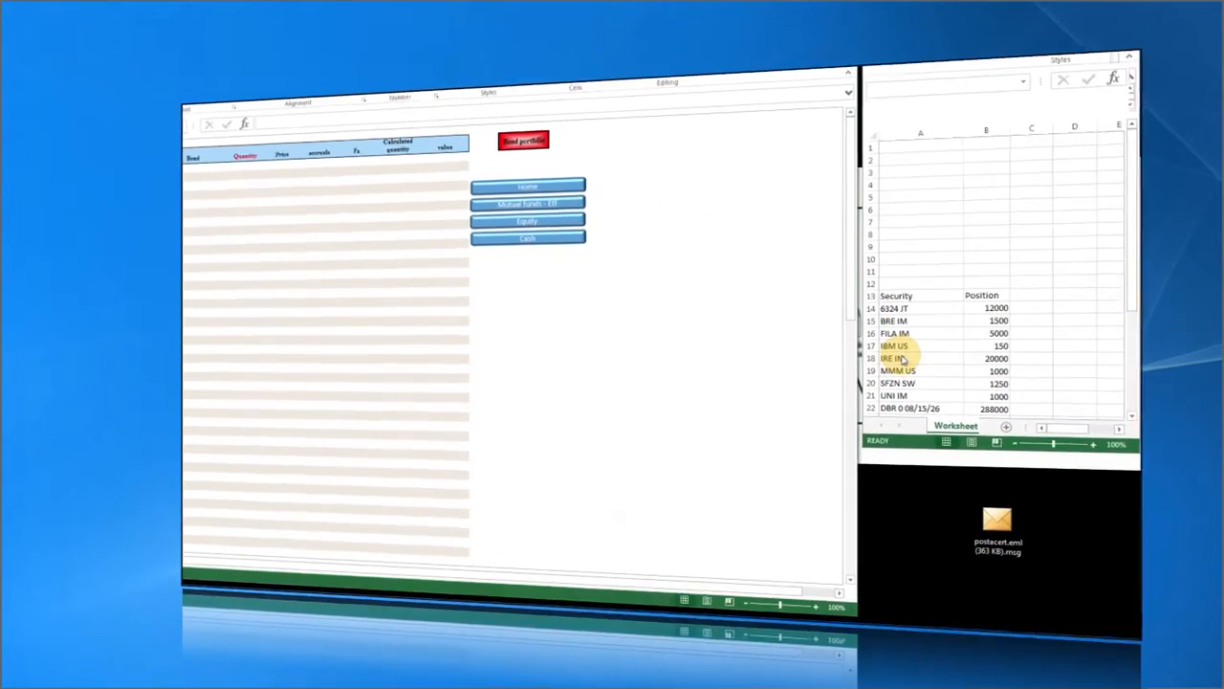
{"action": "scroll", "coordinate": [901, 359], "scroll_direction": "down", "scroll_amount": 5}
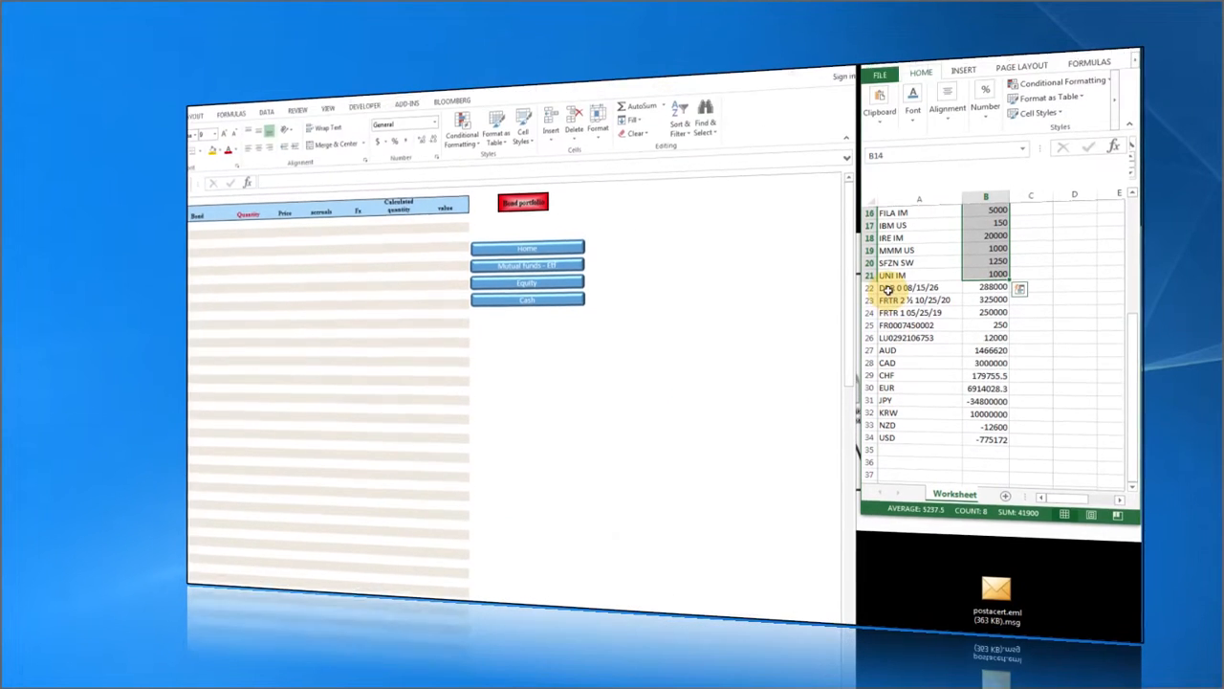
{"action": "left_click", "coordinate": [889, 224]}
{"action": "left_click_drag", "start_coordinate": [888, 306], "coordinate": [891, 329]}
{"action": "right_click", "coordinate": [891, 325]}
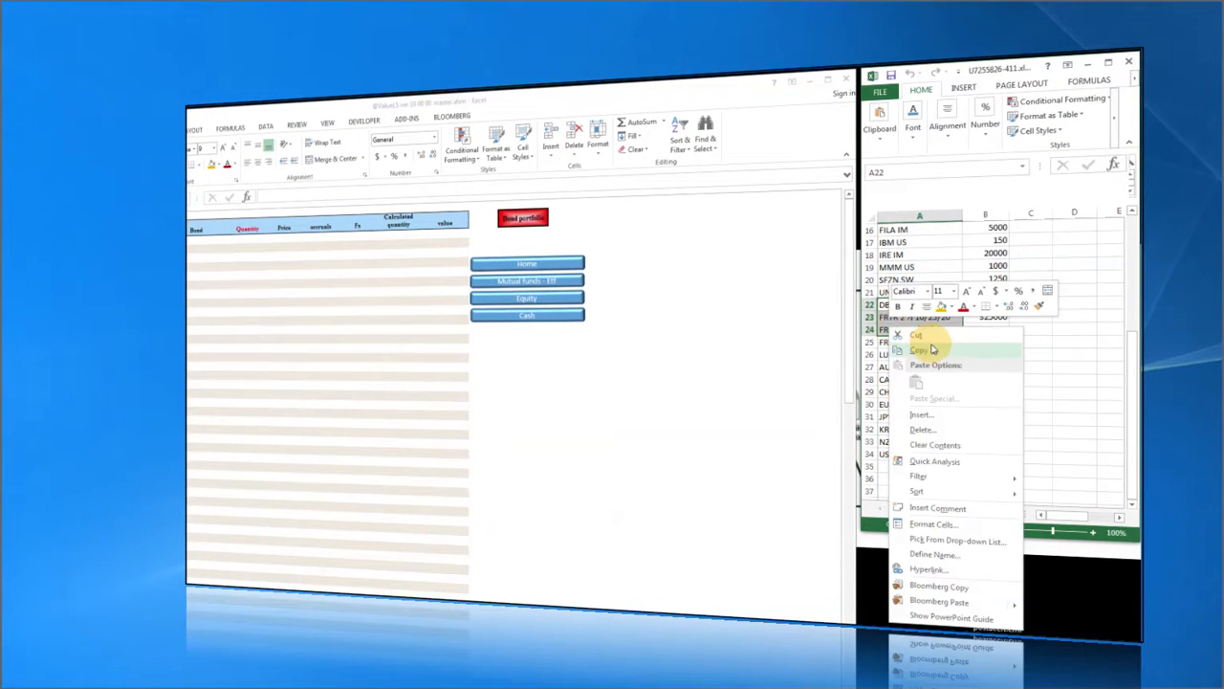
{"action": "left_click", "coordinate": [921, 349]}
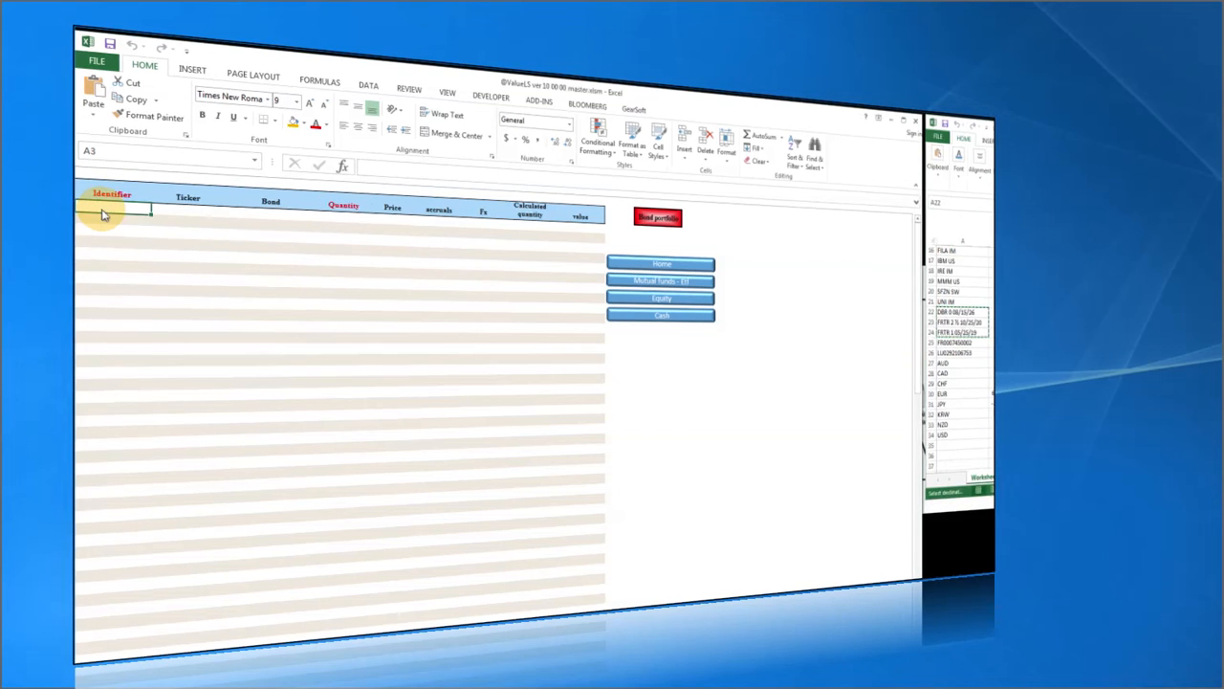
{"action": "right_click", "coordinate": [99, 208]}
{"action": "left_click", "coordinate": [156, 273]}
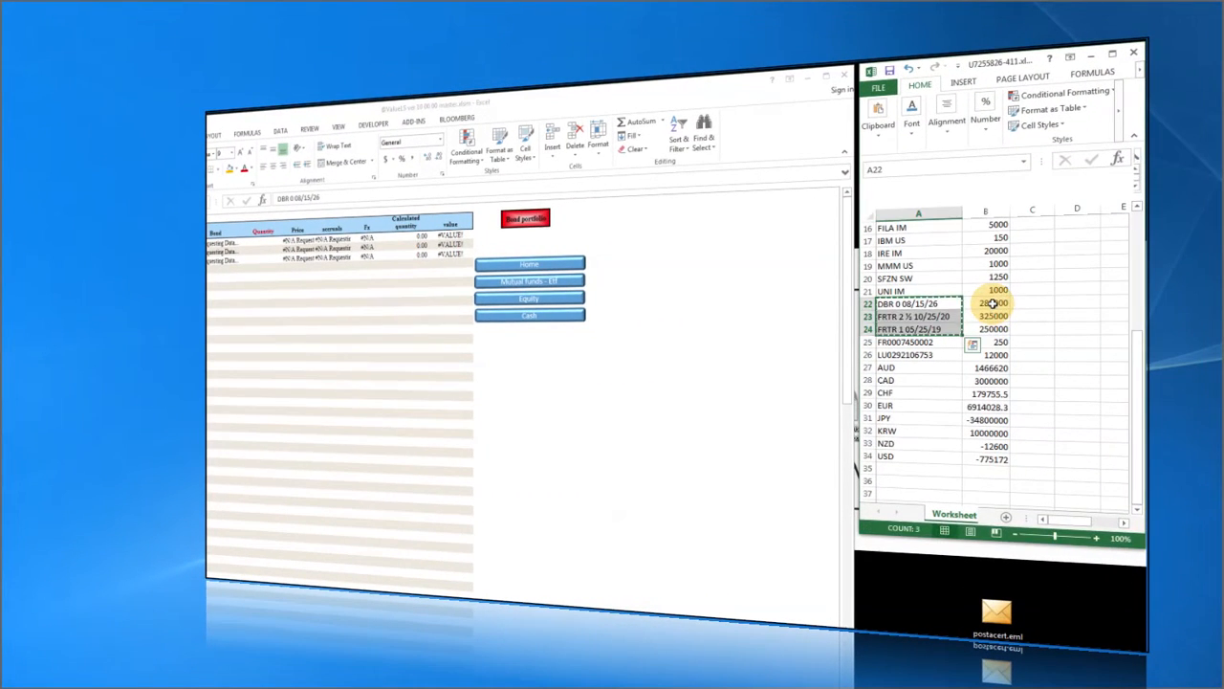
Paste the three bond position sizes as values into the Quantity column.
{"action": "left_click_drag", "start_coordinate": [1000, 307], "coordinate": [1000, 330]}
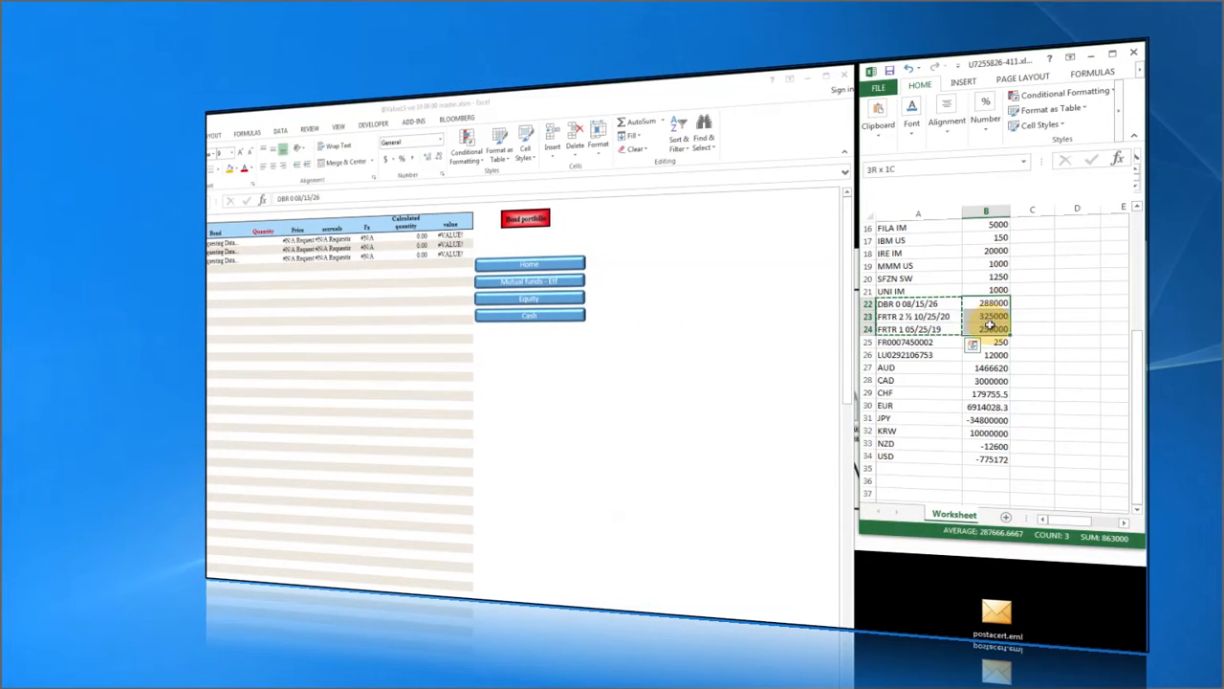
{"action": "right_click", "coordinate": [990, 323]}
{"action": "left_click", "coordinate": [1003, 348]}
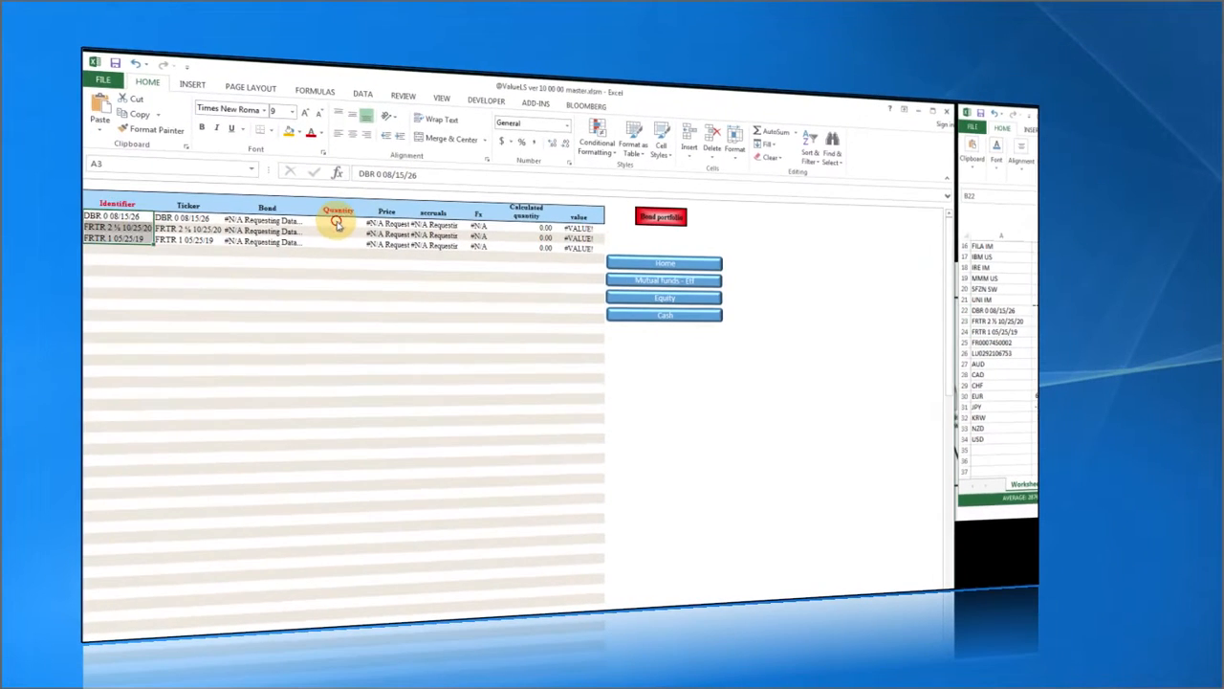
{"action": "right_click", "coordinate": [302, 234]}
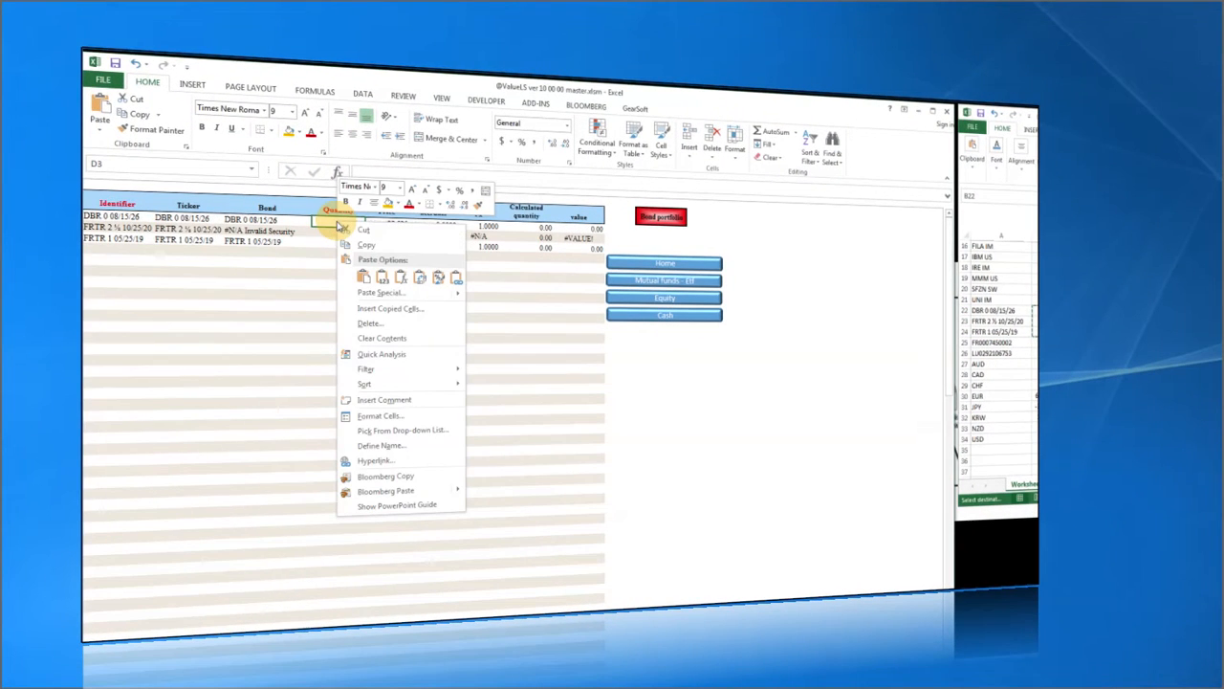
{"action": "left_click", "coordinate": [364, 276]}
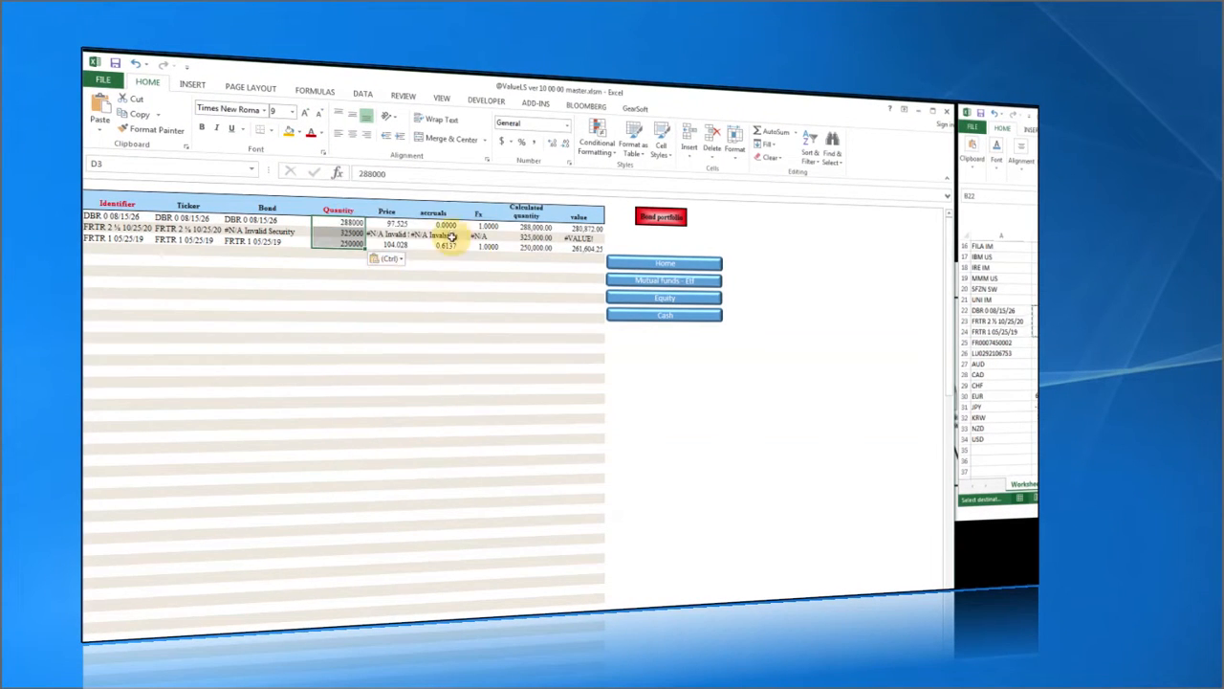
Correct the A4 identifier to FRTR 2.5 10/25/20 so the bond prices.
{"action": "left_click", "coordinate": [95, 227]}
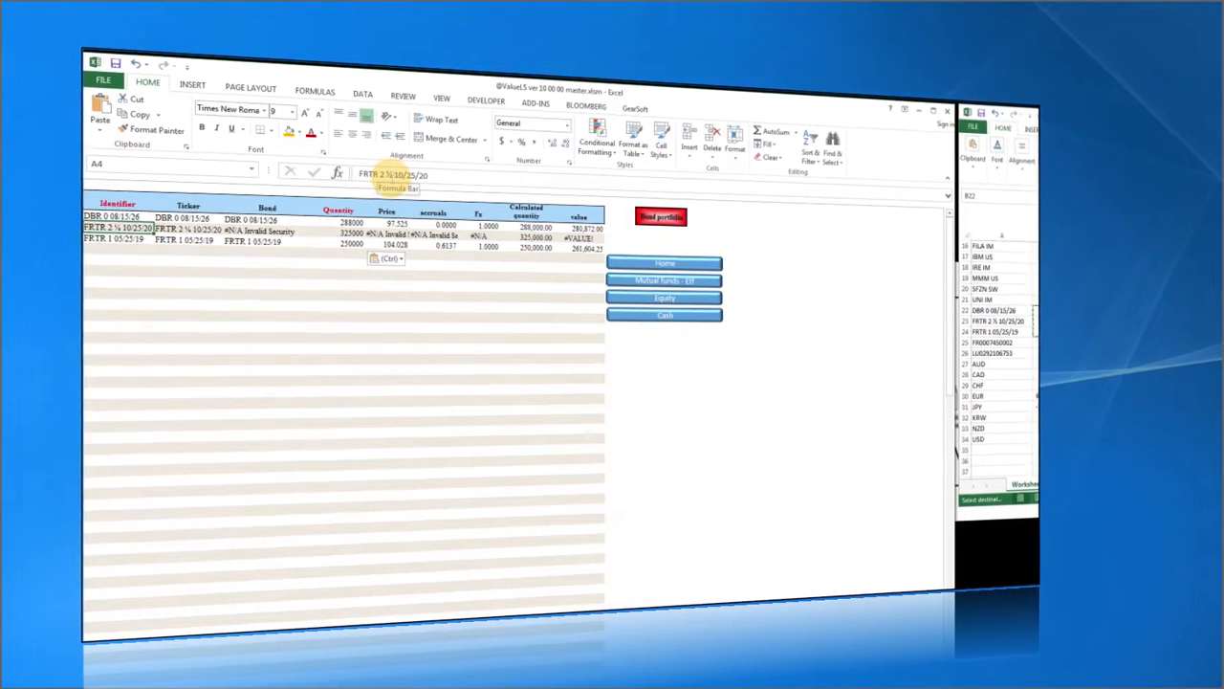
{"action": "left_click", "coordinate": [388, 173]}
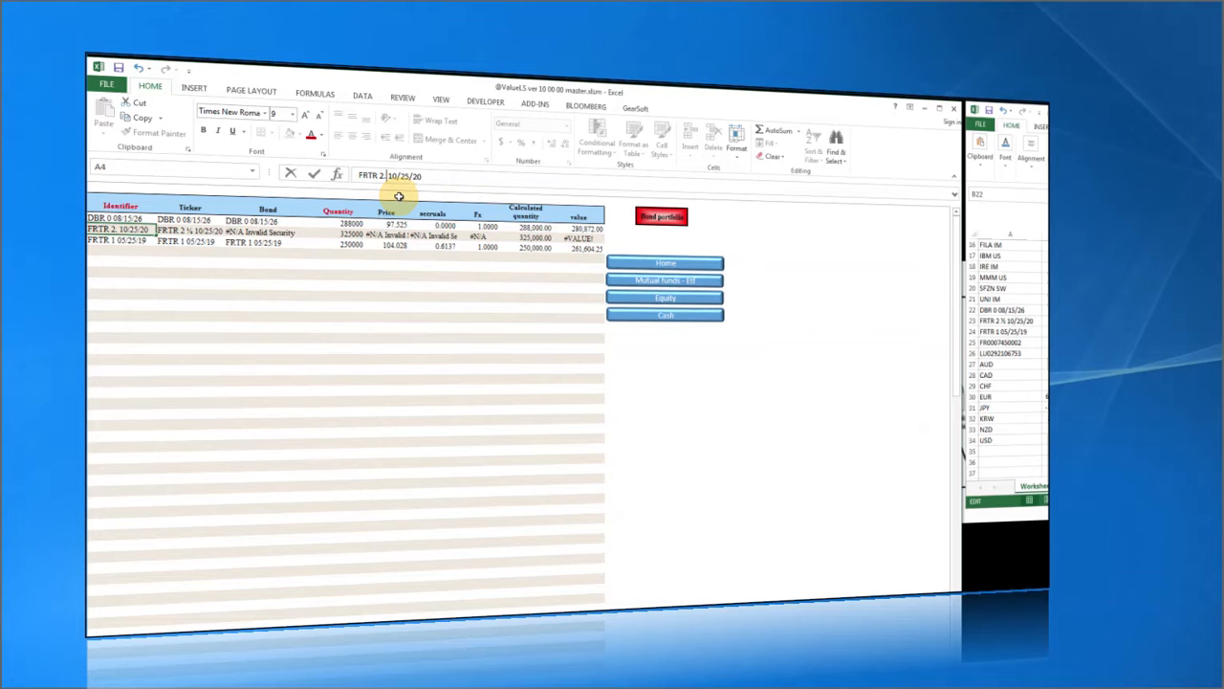
{"action": "key", "text": "Return"}
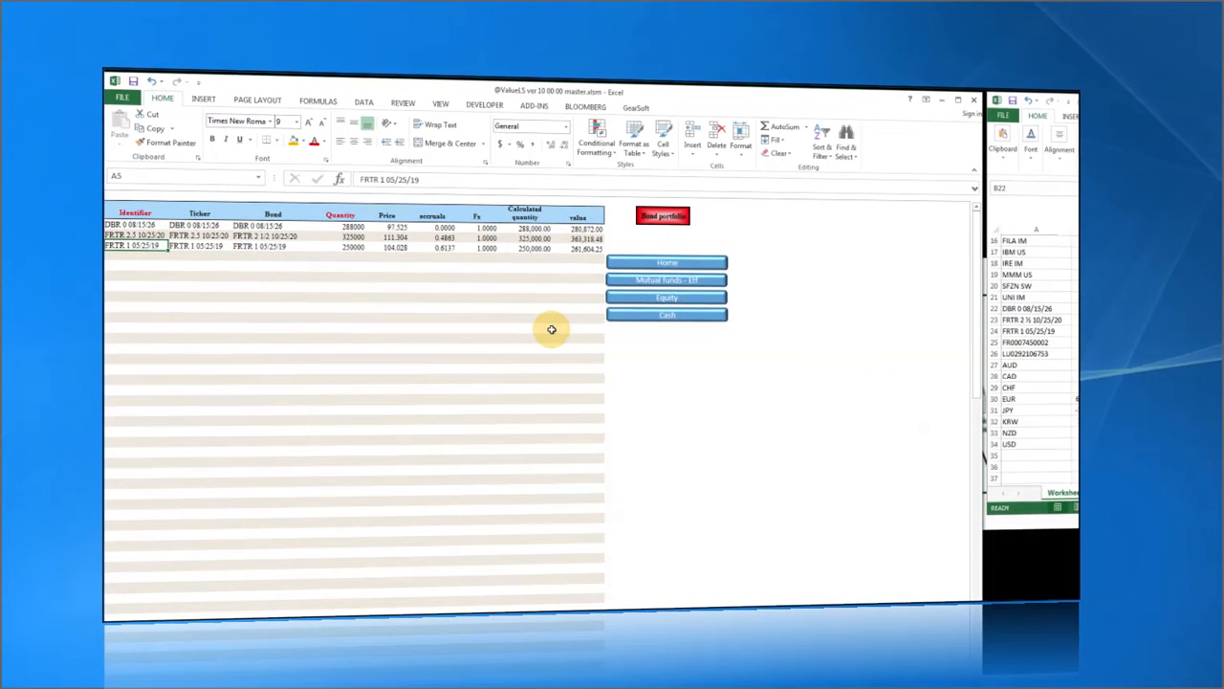
{"action": "left_click", "coordinate": [622, 279]}
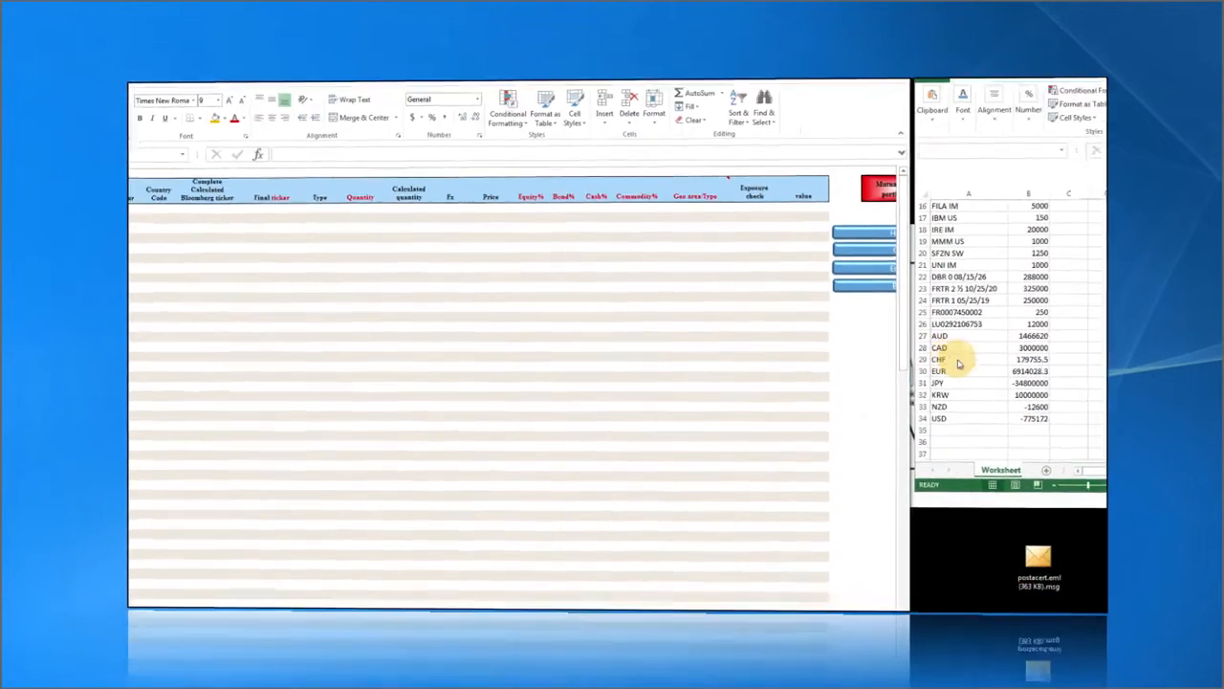
{"action": "left_click_drag", "start_coordinate": [1028, 277], "coordinate": [1029, 299]}
{"action": "left_click_drag", "start_coordinate": [901, 343], "coordinate": [904, 355]}
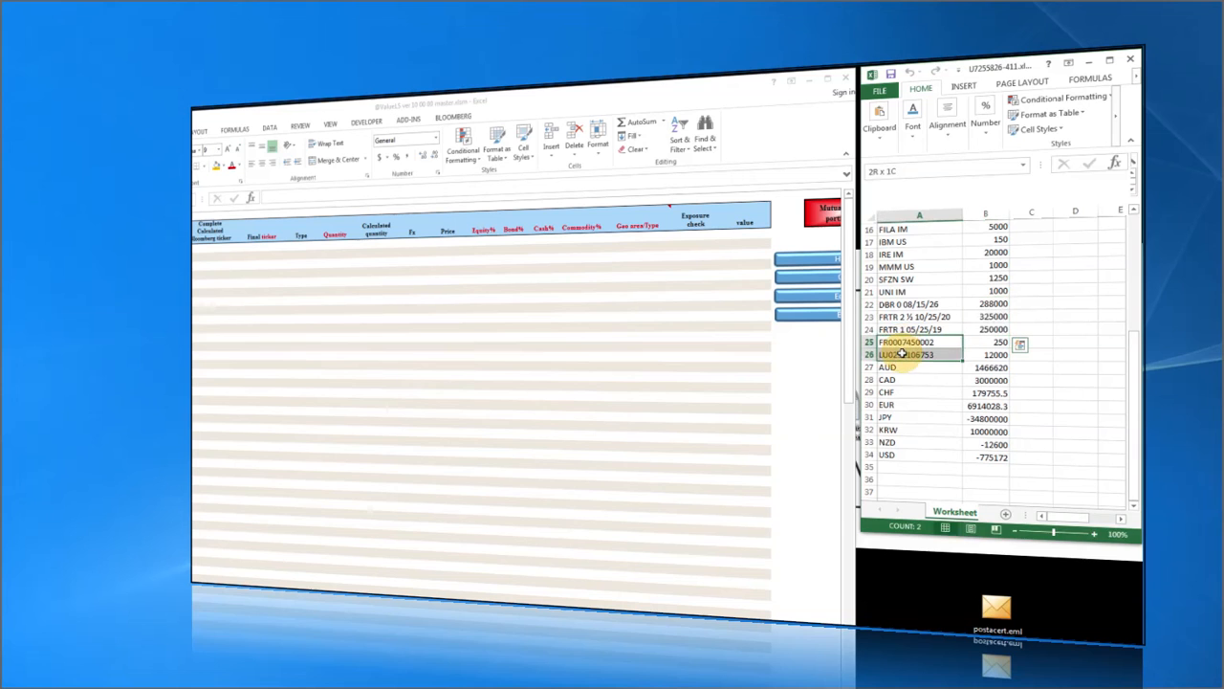
{"action": "right_click", "coordinate": [906, 356]}
{"action": "left_click", "coordinate": [942, 402]}
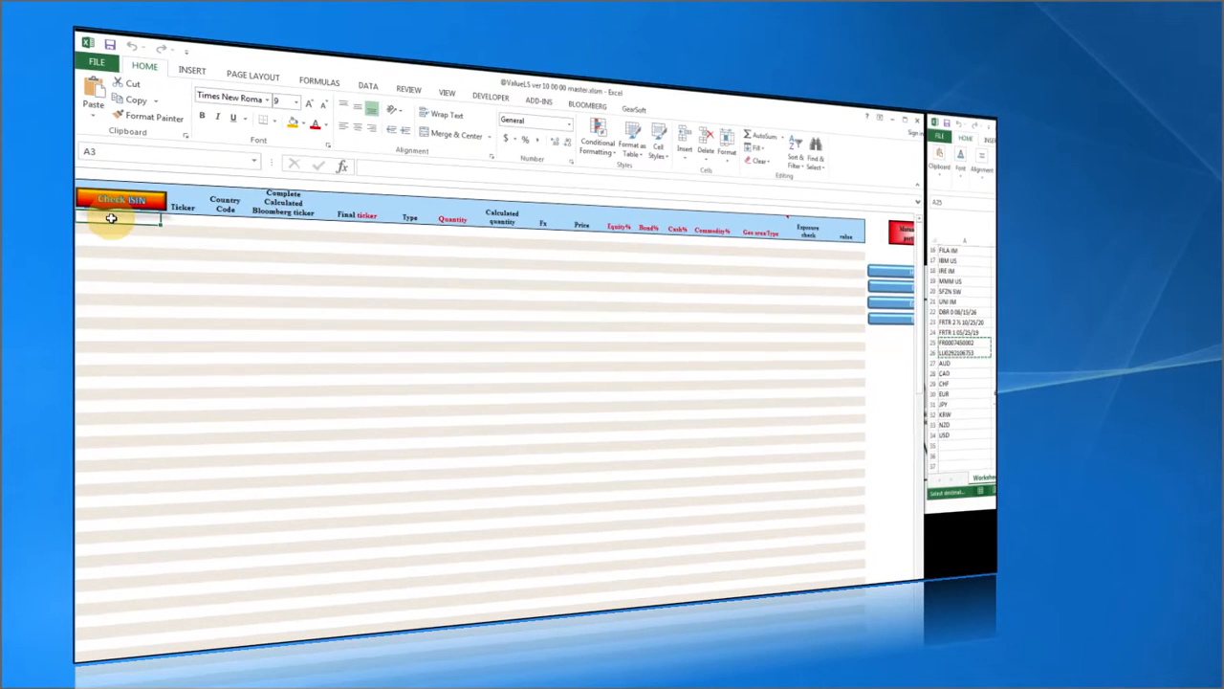
{"action": "right_click", "coordinate": [107, 216]}
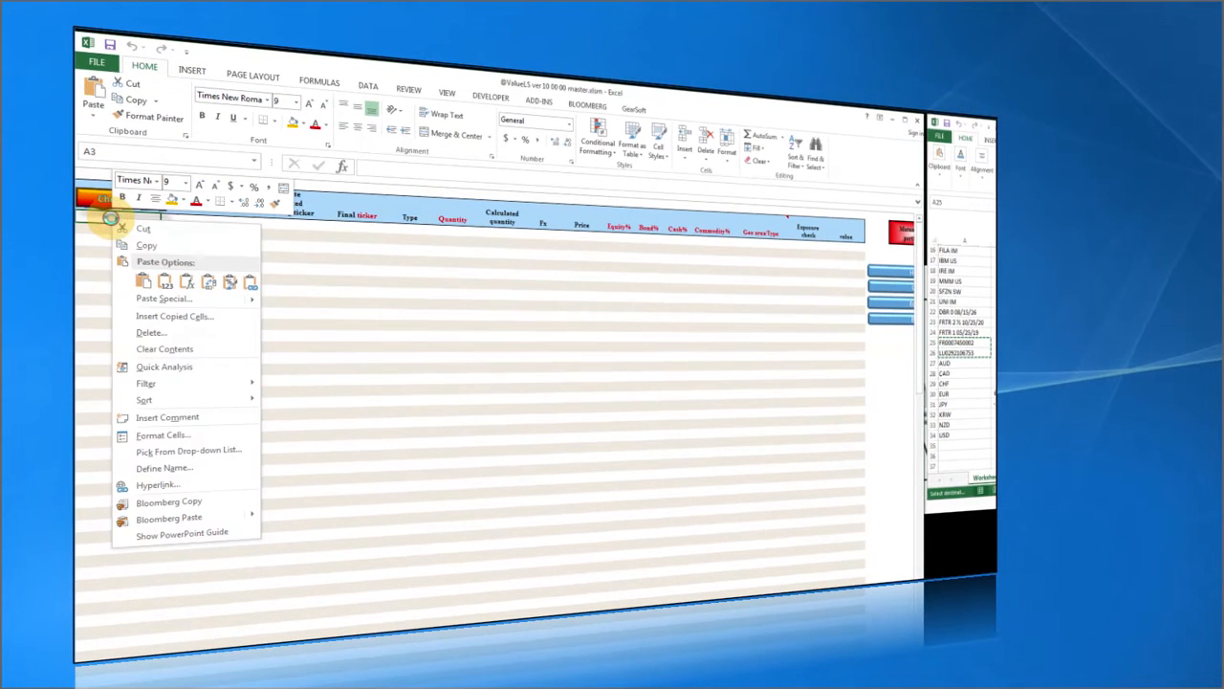
{"action": "left_click", "coordinate": [164, 282]}
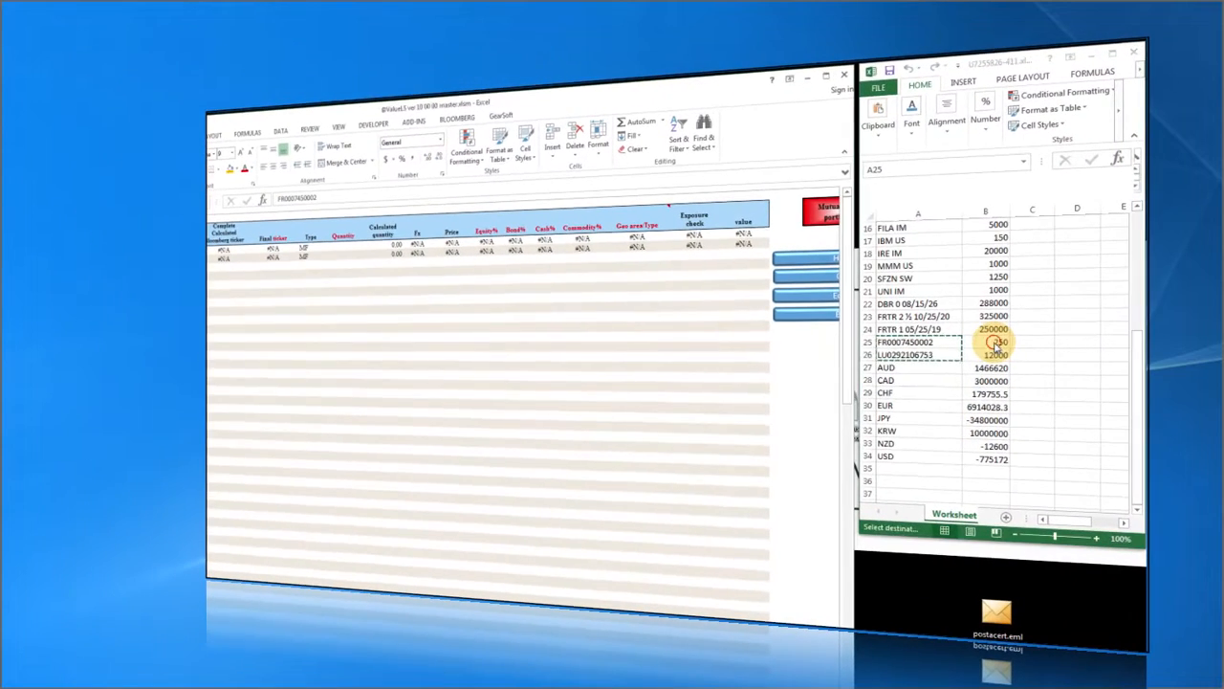
{"action": "left_click_drag", "start_coordinate": [1004, 342], "coordinate": [1005, 353]}
{"action": "right_click", "coordinate": [995, 353]}
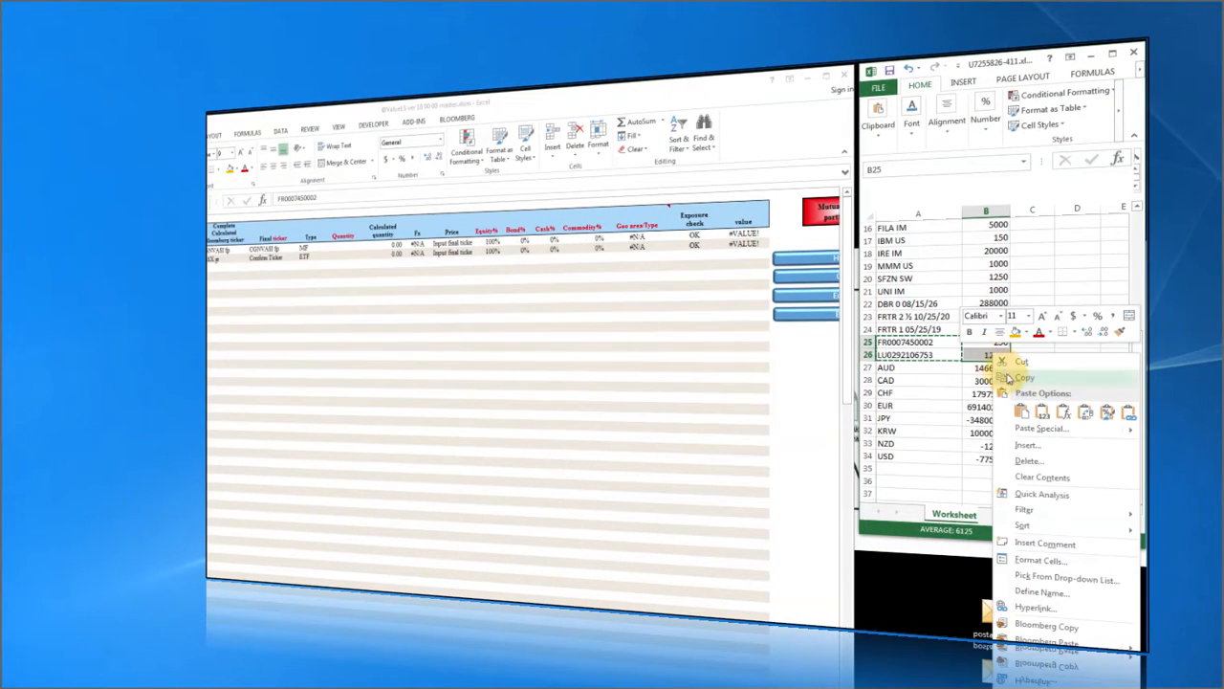
{"action": "left_click", "coordinate": [1028, 379]}
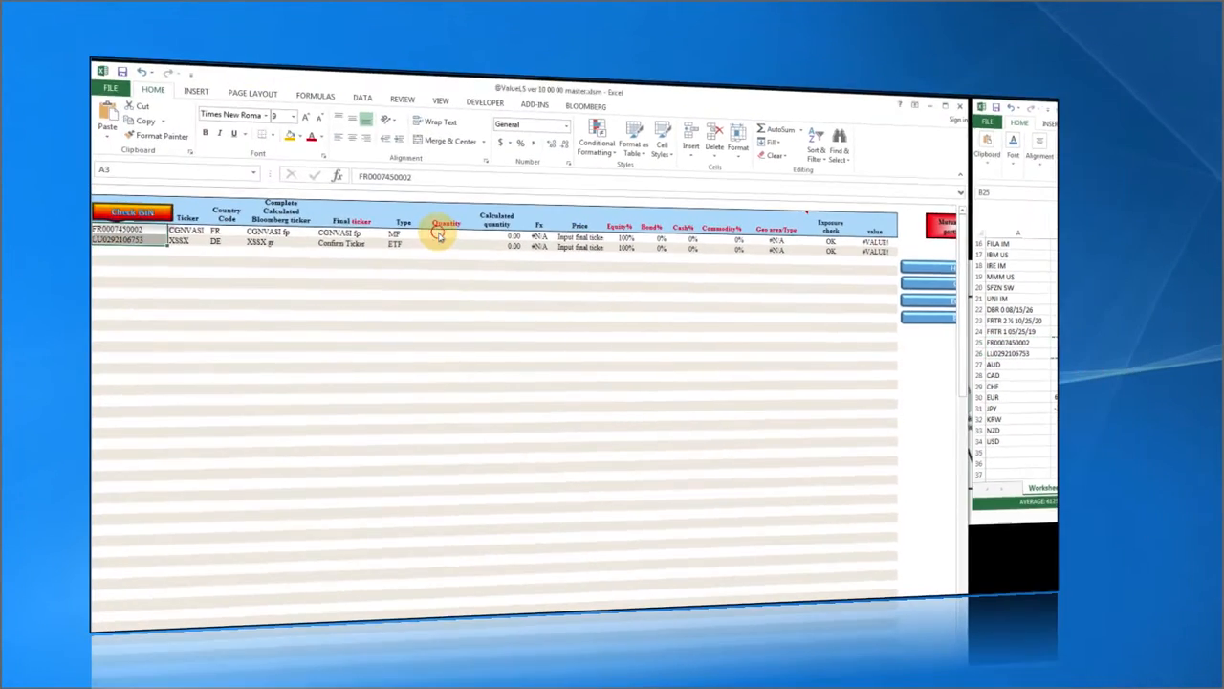
{"action": "left_click", "coordinate": [438, 235]}
{"action": "right_click", "coordinate": [438, 235]}
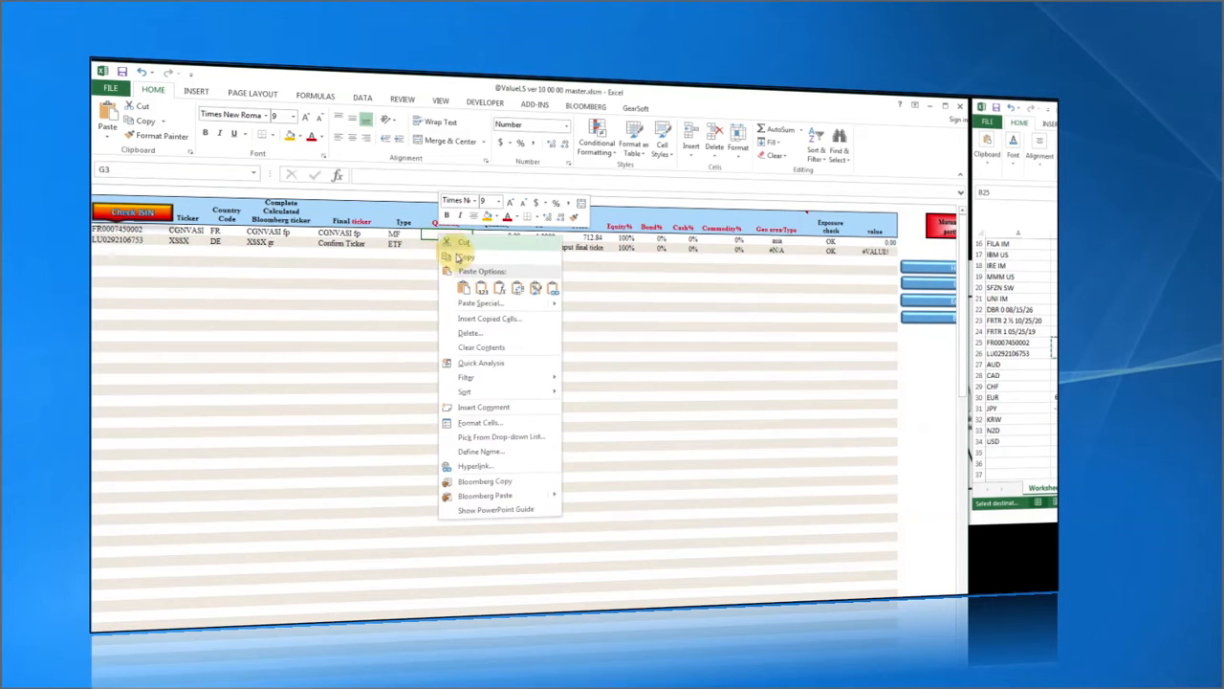
{"action": "left_click", "coordinate": [477, 285]}
{"action": "left_click", "coordinate": [420, 275]}
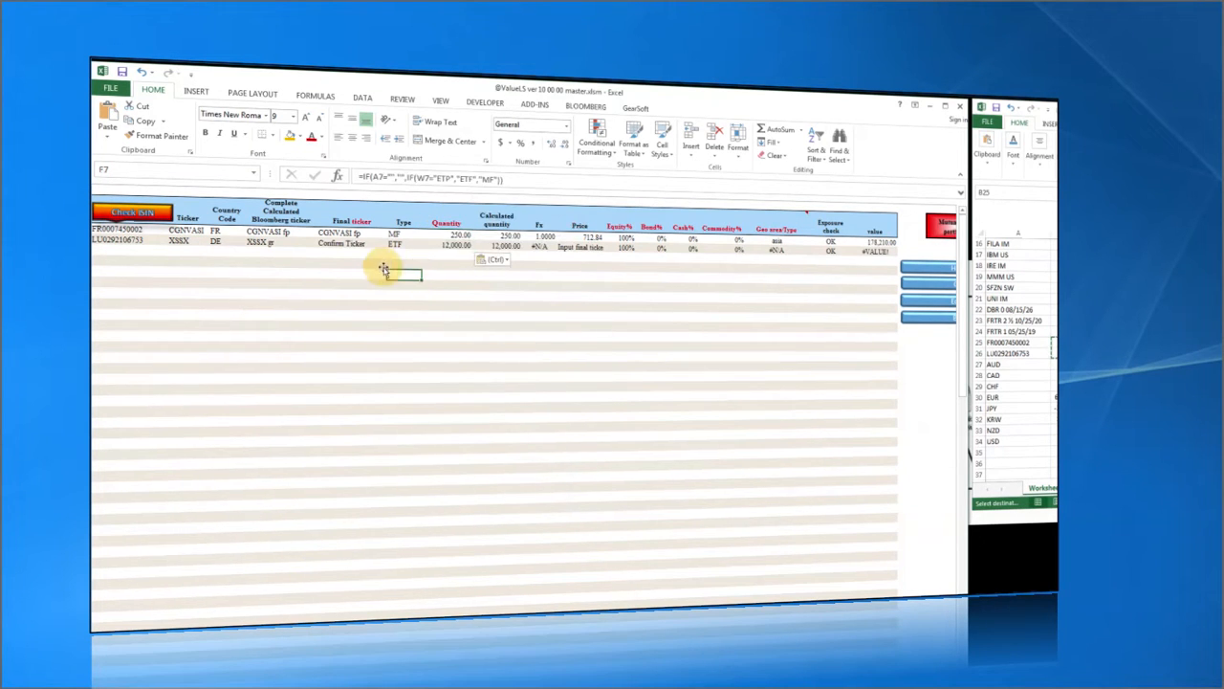
{"action": "left_click", "coordinate": [95, 234]}
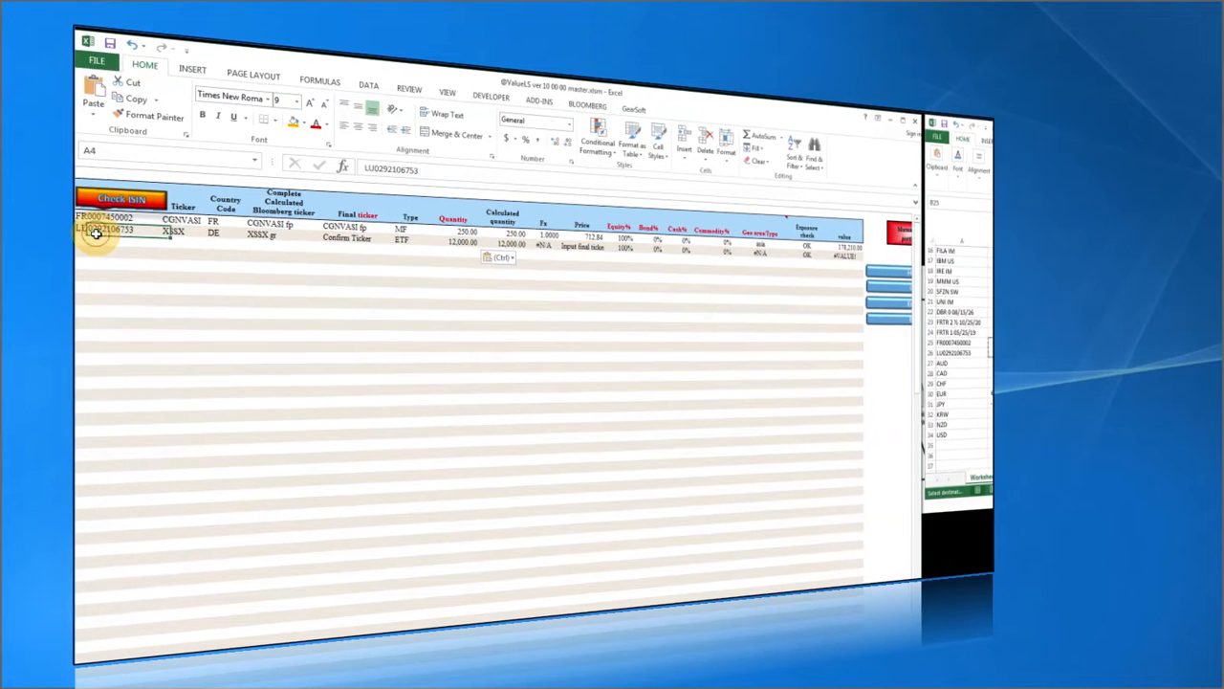
{"action": "left_click", "coordinate": [181, 236]}
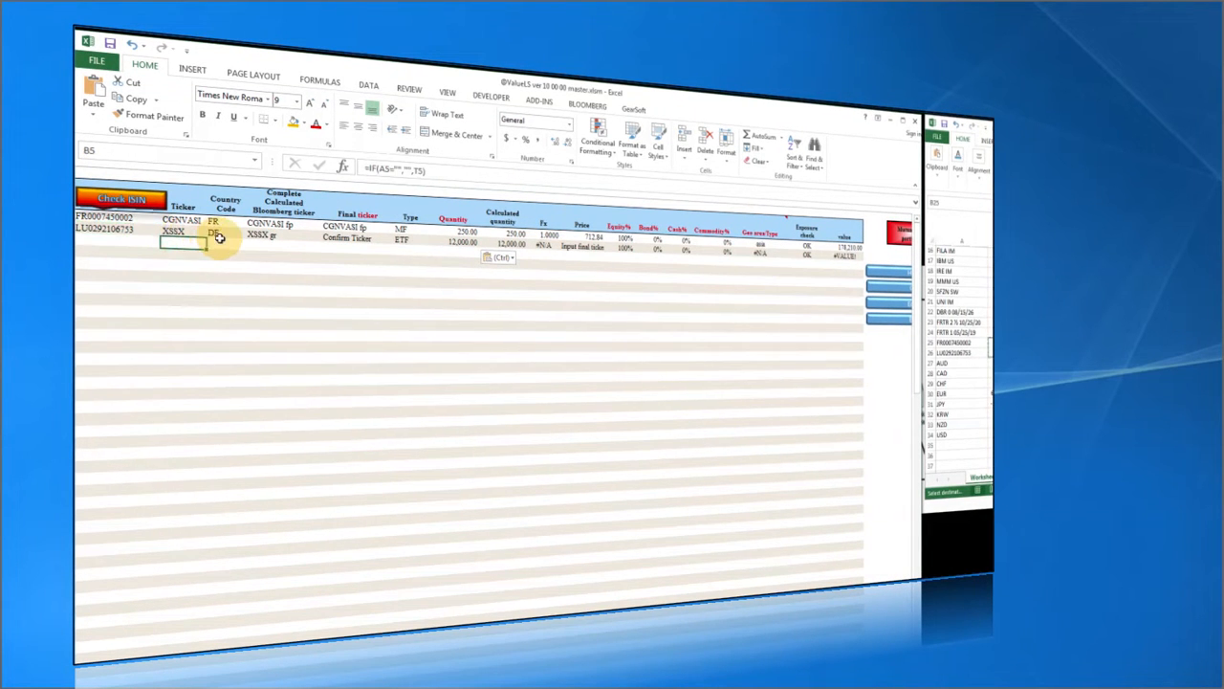
{"action": "left_click", "coordinate": [215, 235]}
{"action": "left_click", "coordinate": [266, 235]}
{"action": "left_click", "coordinate": [340, 243]}
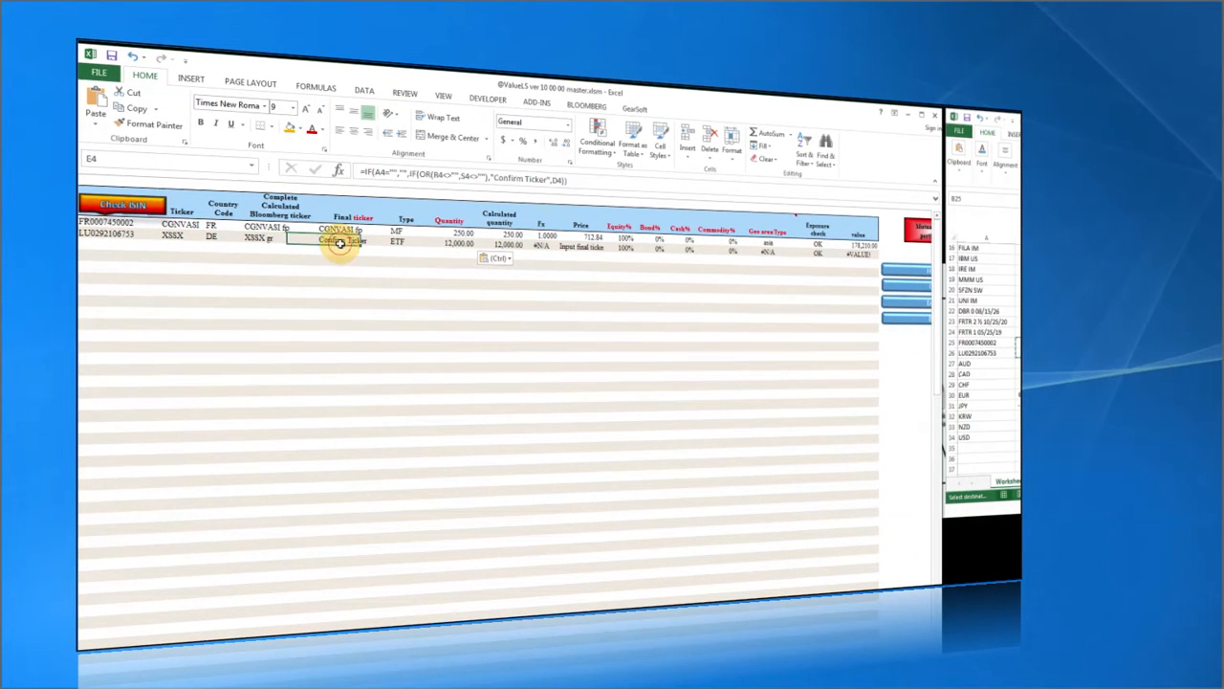
{"action": "left_click", "coordinate": [126, 224]}
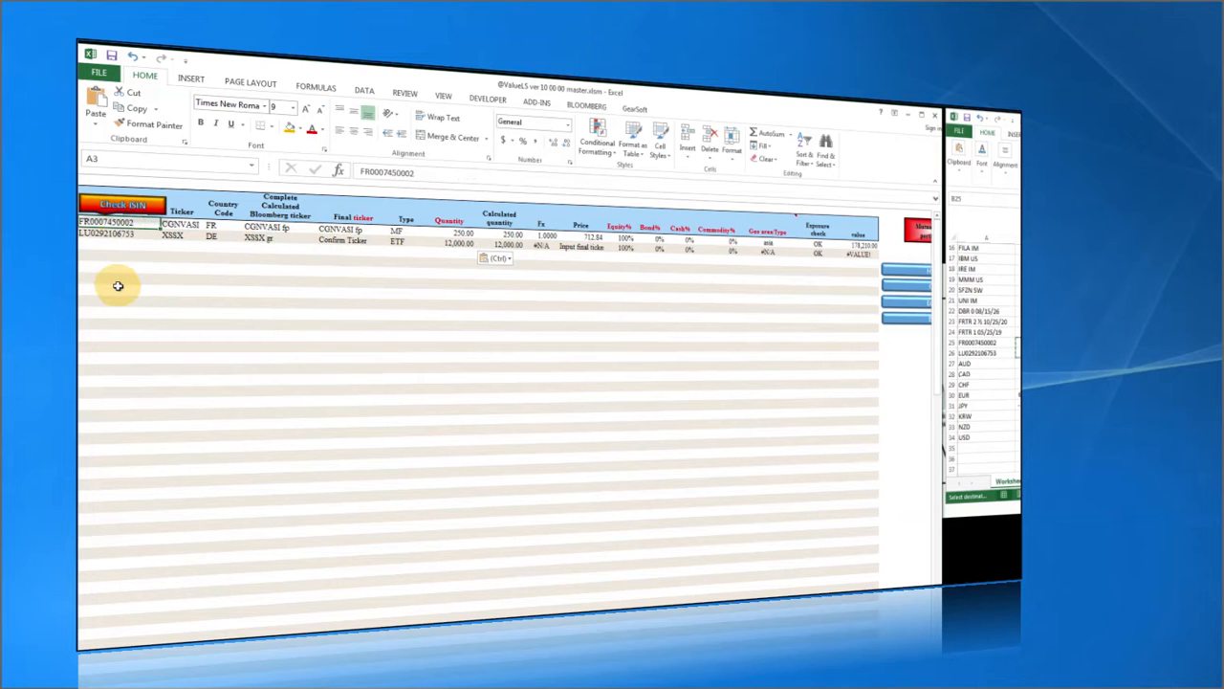
{"action": "left_click", "coordinate": [108, 233]}
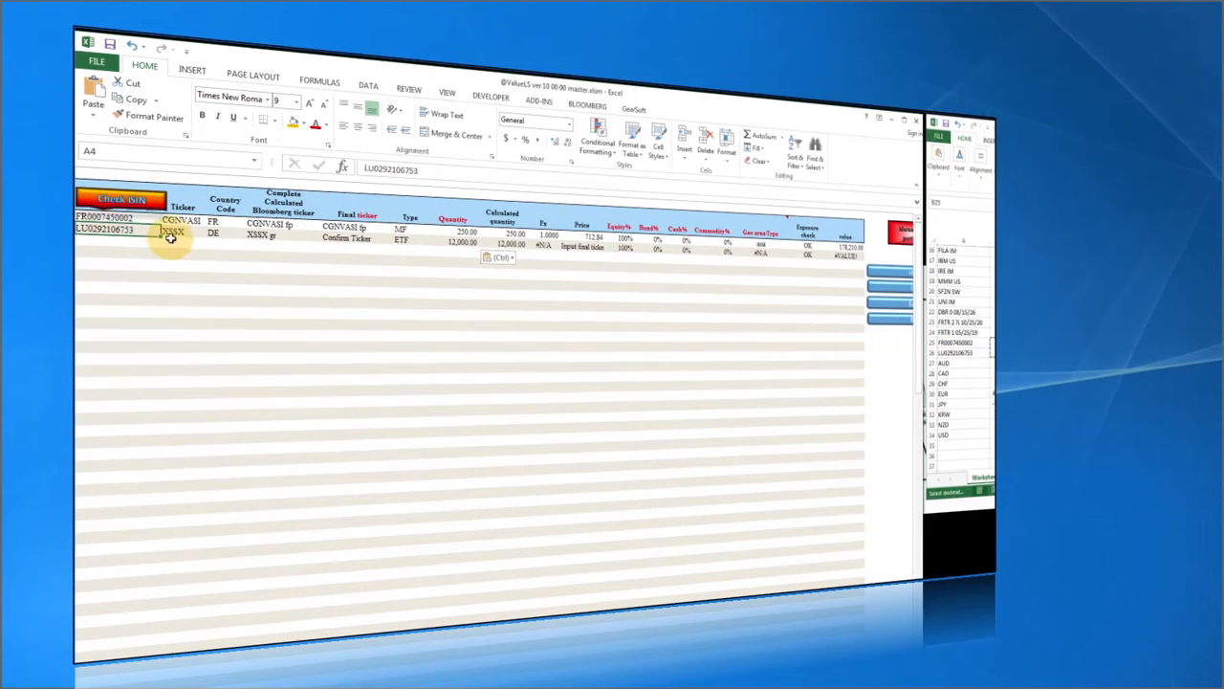
{"action": "left_click", "coordinate": [176, 236]}
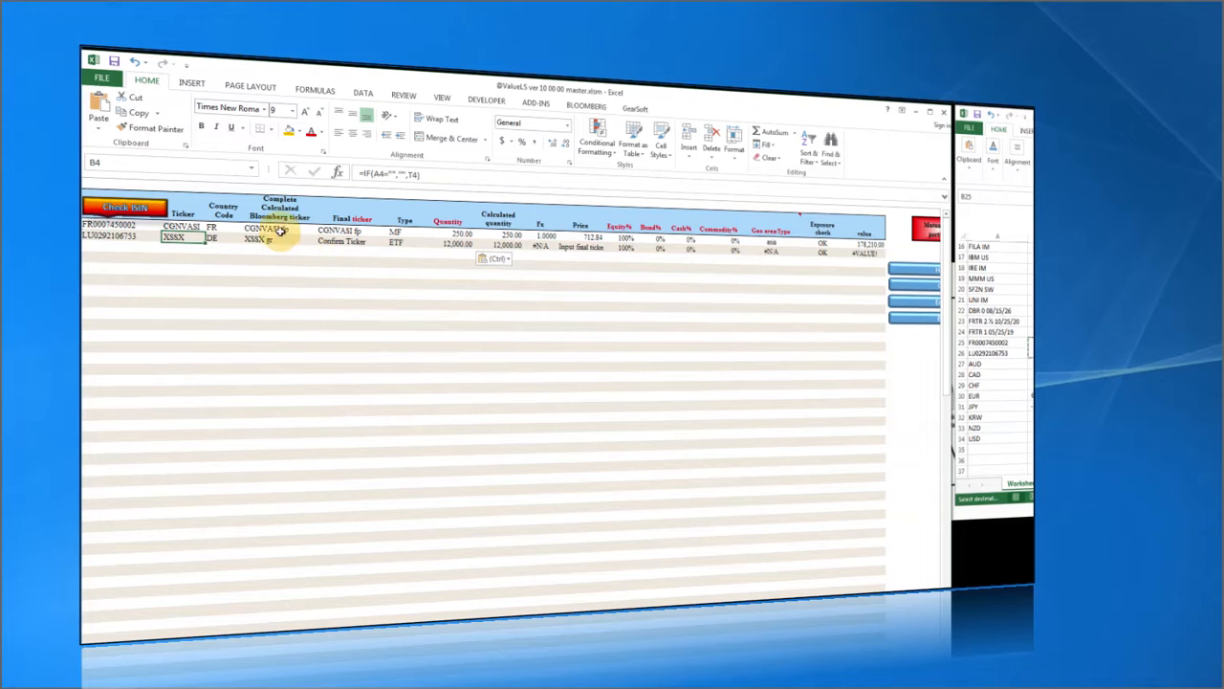
{"action": "left_click", "coordinate": [344, 219]}
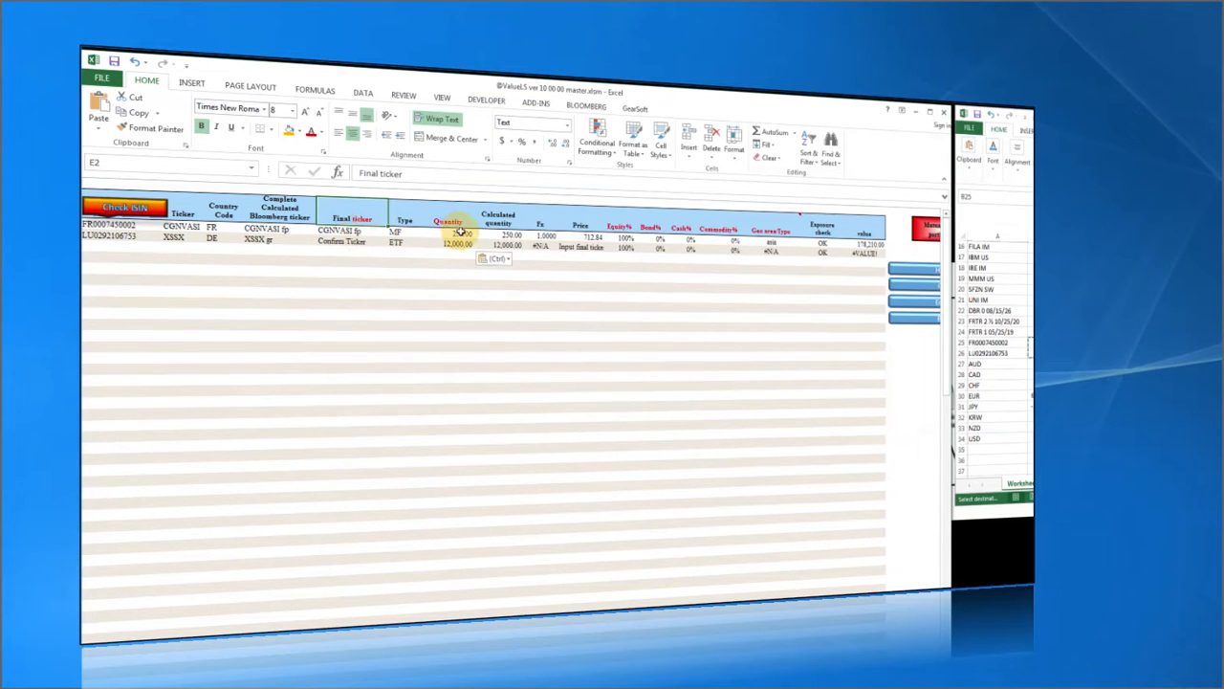
{"action": "left_click", "coordinate": [344, 243]}
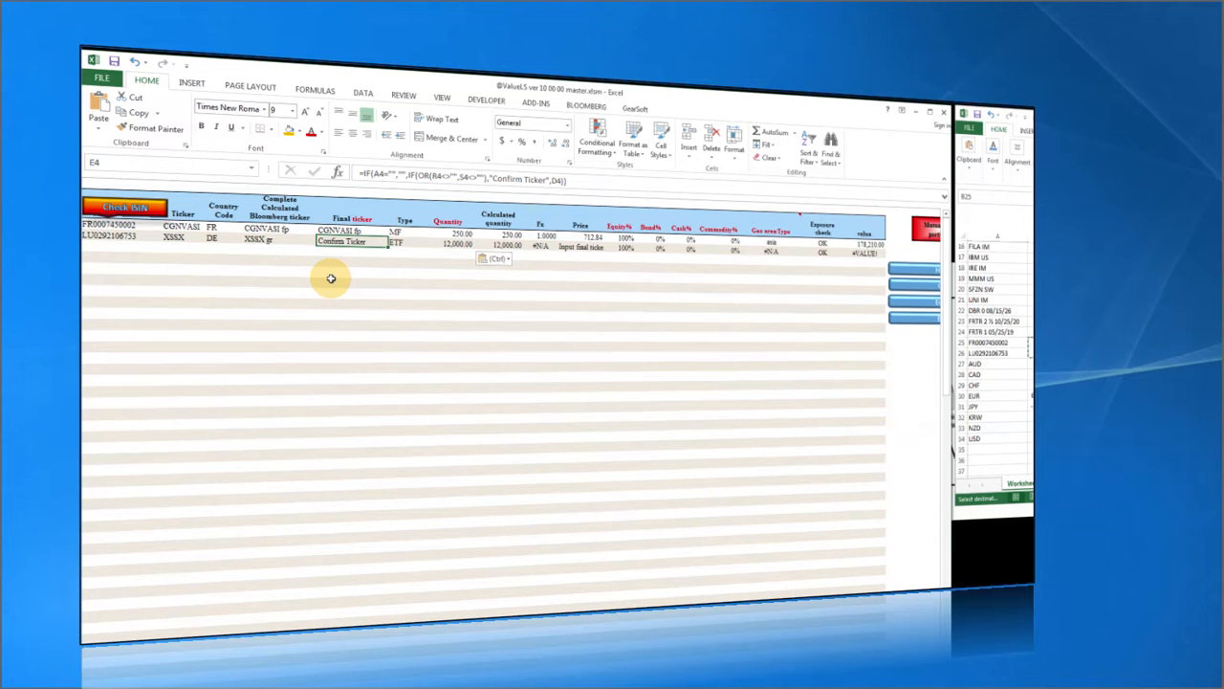
{"action": "type", "text": "xssx im"}
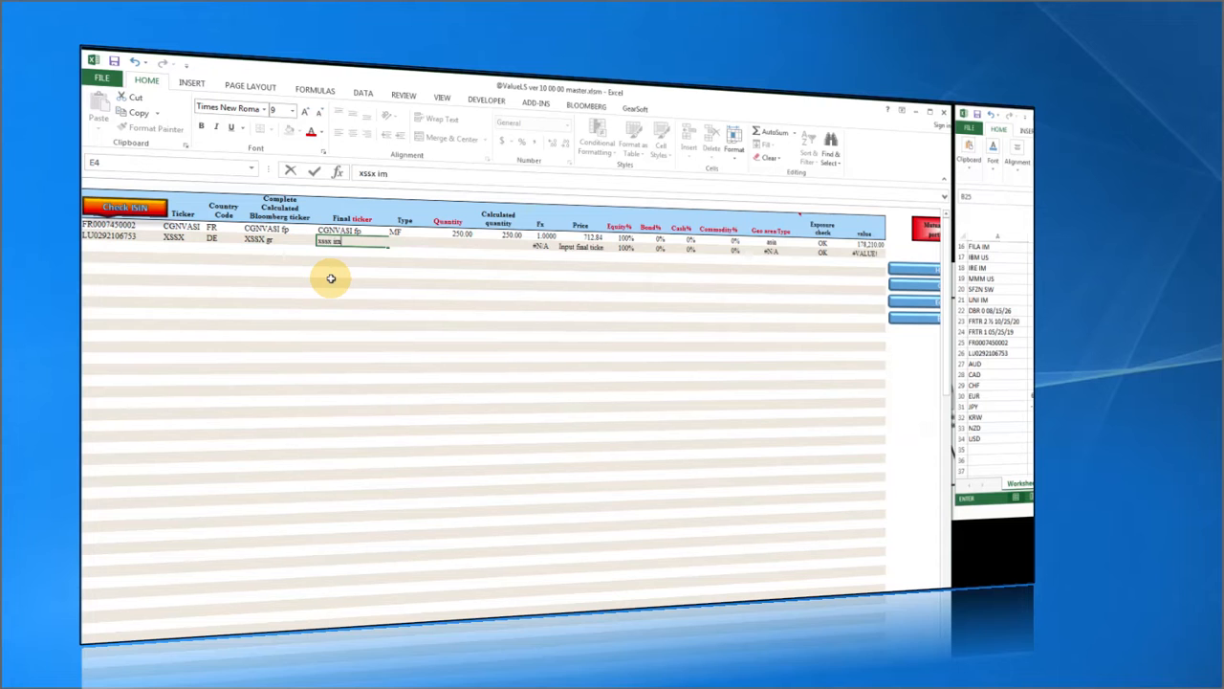
{"action": "key", "text": "Return"}
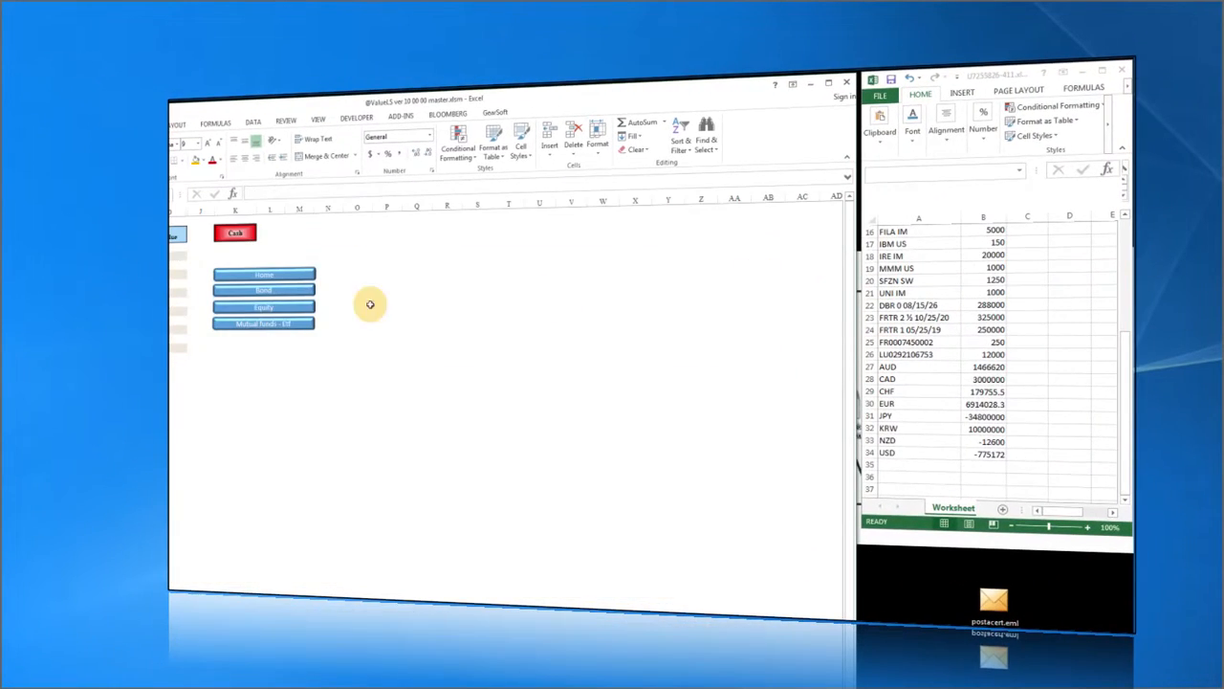
Paste the currency codes AUD through USD into A3:A10 on the Cash sheet.
{"action": "left_click", "coordinate": [889, 387]}
{"action": "left_click_drag", "start_coordinate": [888, 345], "coordinate": [886, 434]}
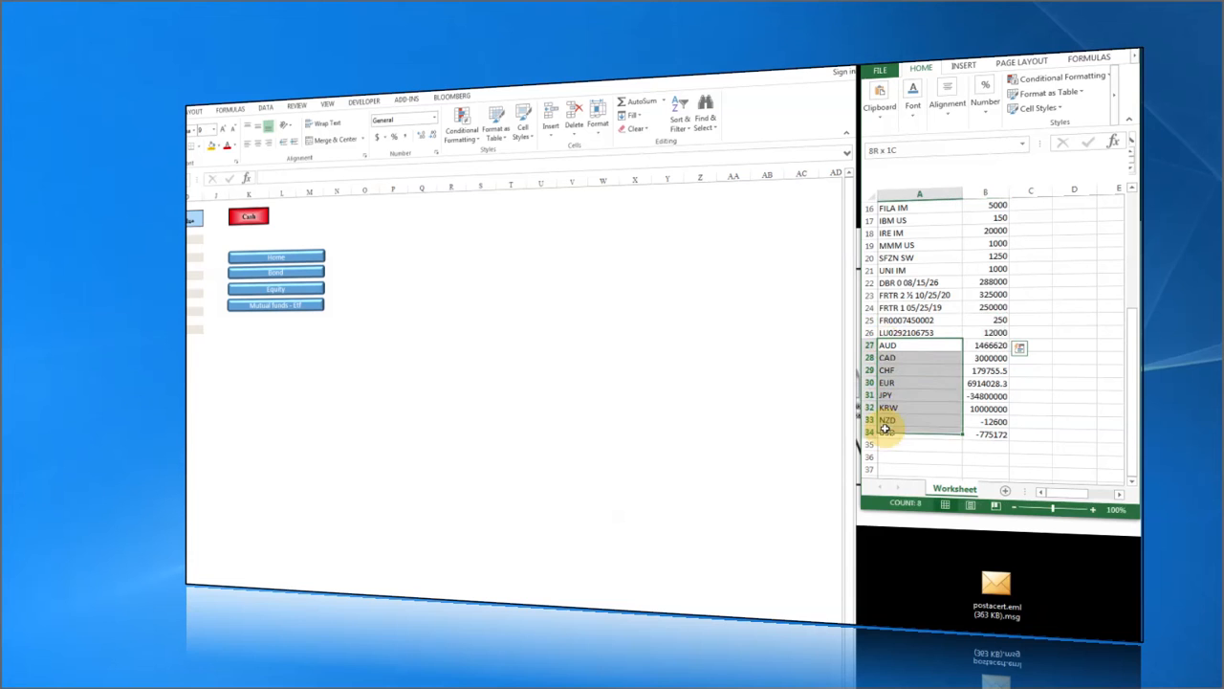
{"action": "right_click", "coordinate": [888, 400]}
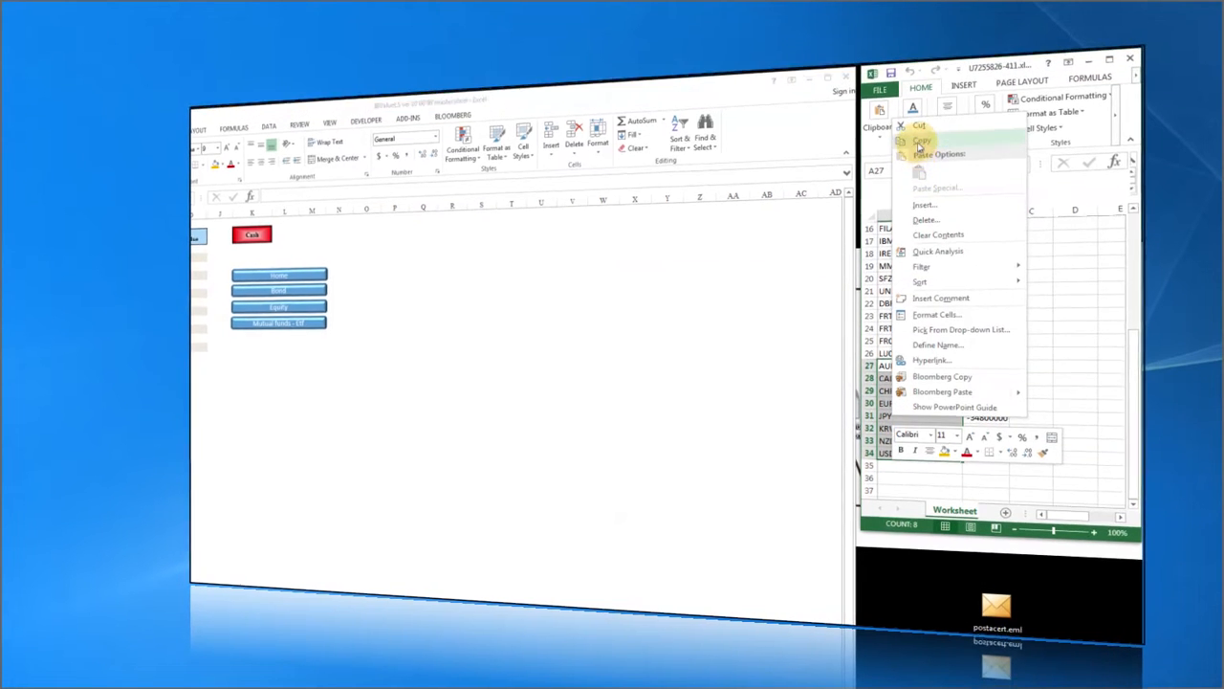
{"action": "left_click", "coordinate": [922, 122]}
{"action": "left_click", "coordinate": [106, 221]}
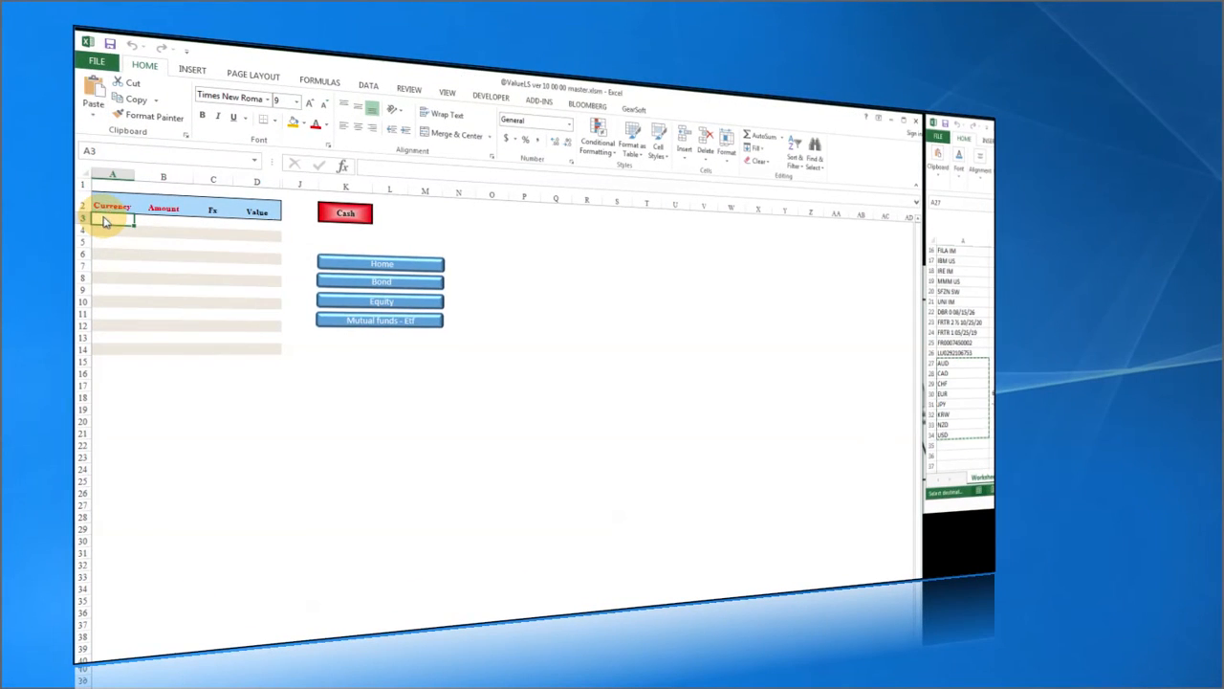
{"action": "right_click", "coordinate": [105, 221]}
{"action": "left_click", "coordinate": [164, 278]}
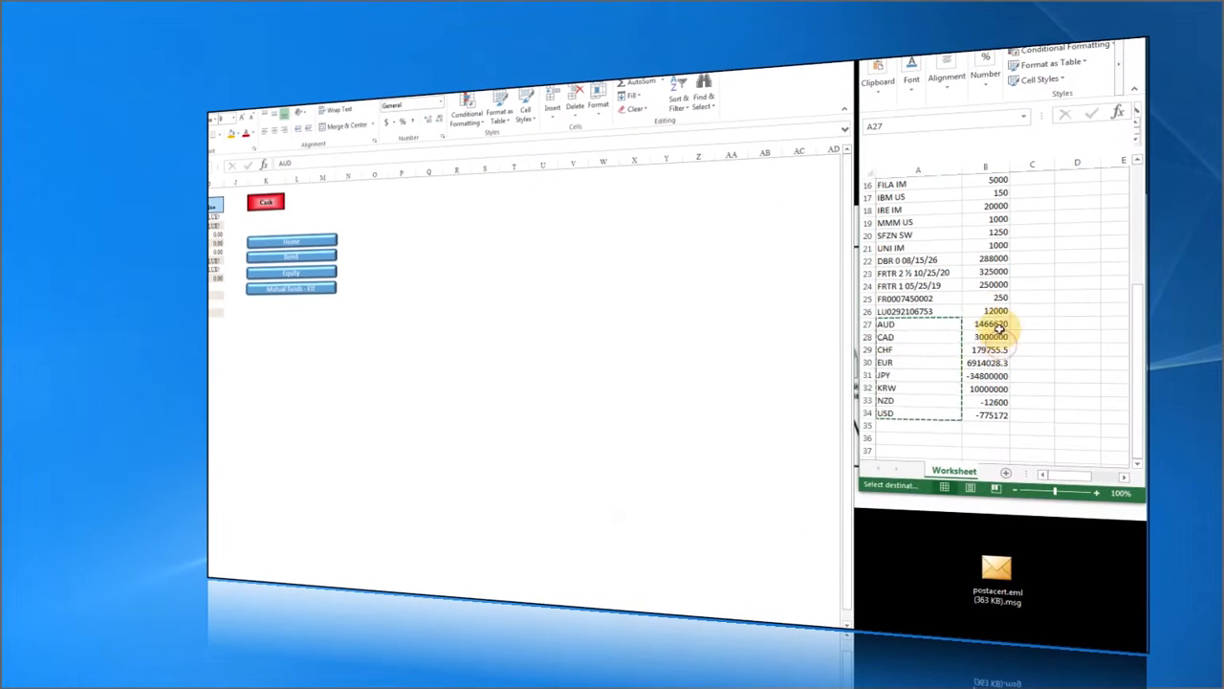
Paste the eight cash amounts as values into B3:B10, then return to Home.
{"action": "left_click_drag", "start_coordinate": [985, 323], "coordinate": [986, 392]}
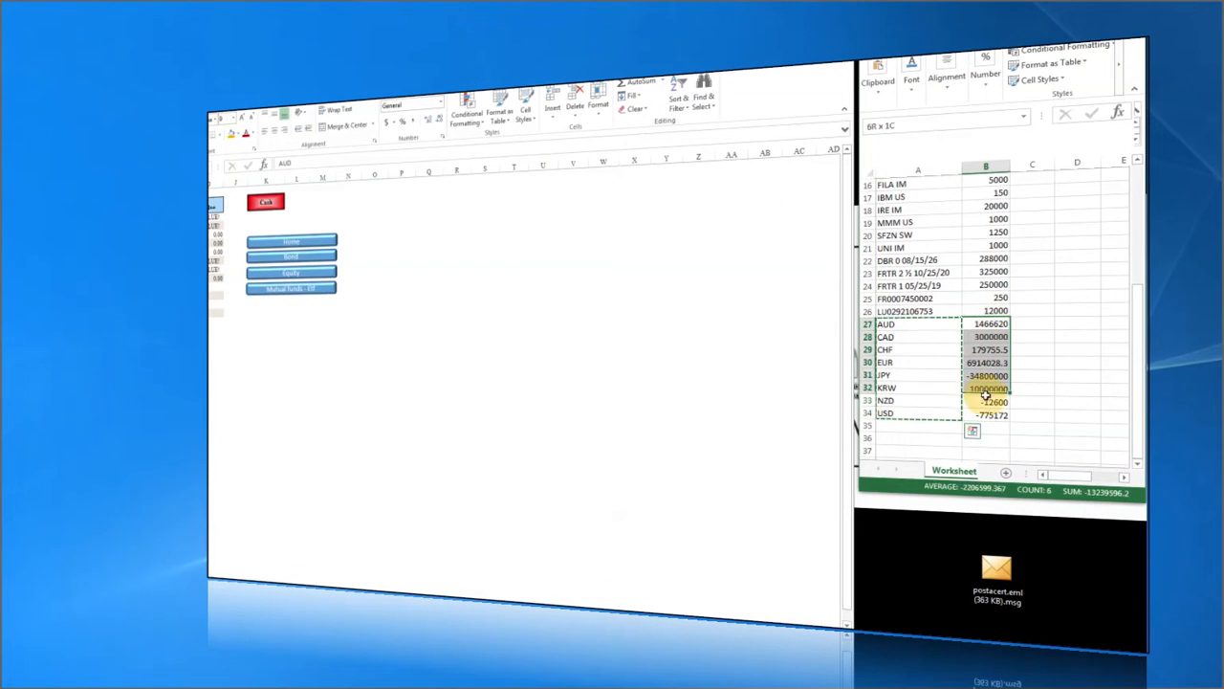
{"action": "right_click", "coordinate": [985, 410]}
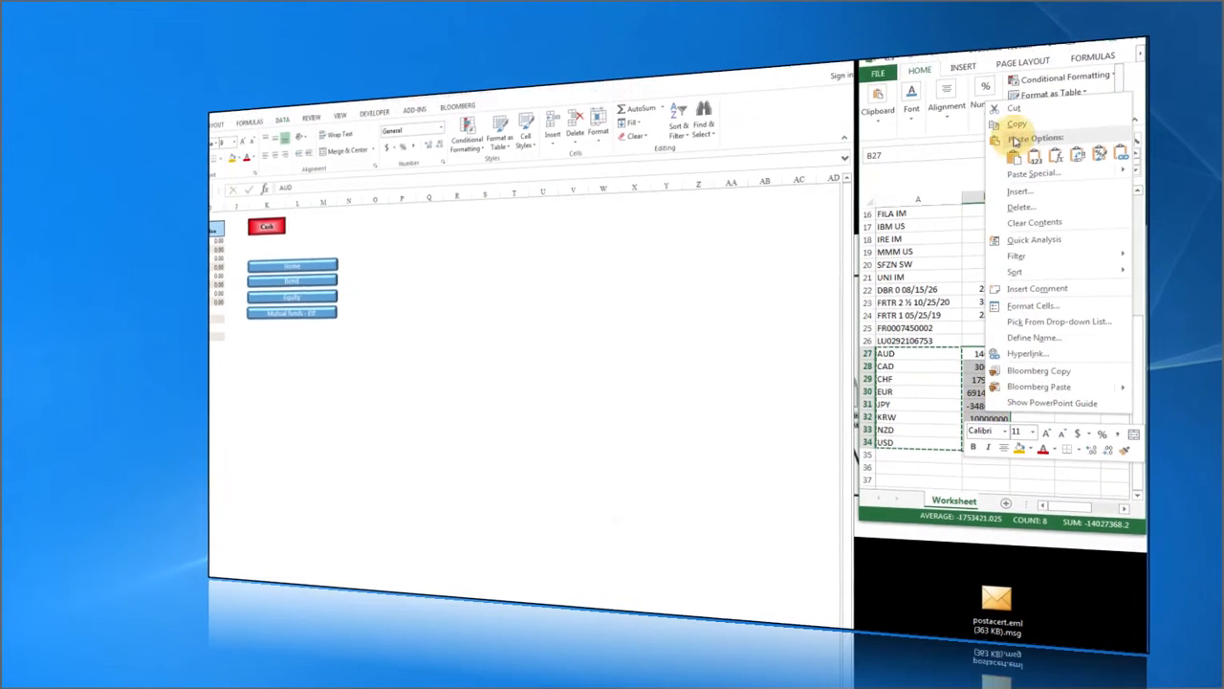
{"action": "left_click", "coordinate": [1016, 139]}
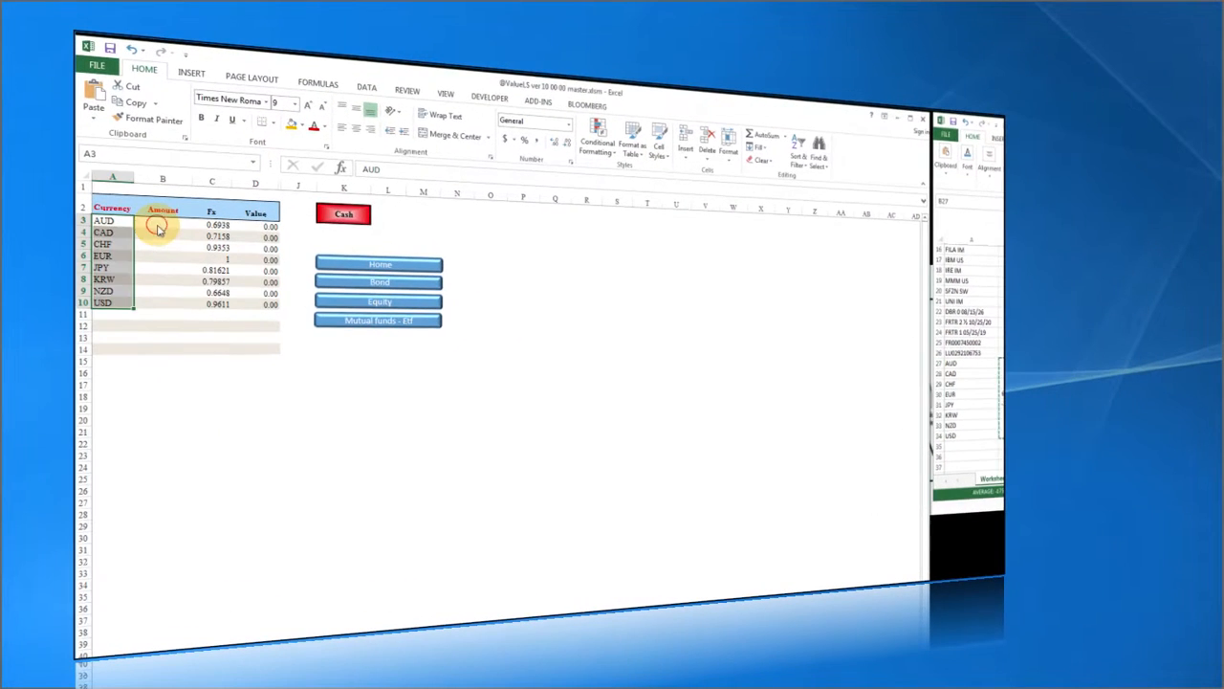
{"action": "left_click", "coordinate": [157, 223]}
{"action": "right_click", "coordinate": [157, 223]}
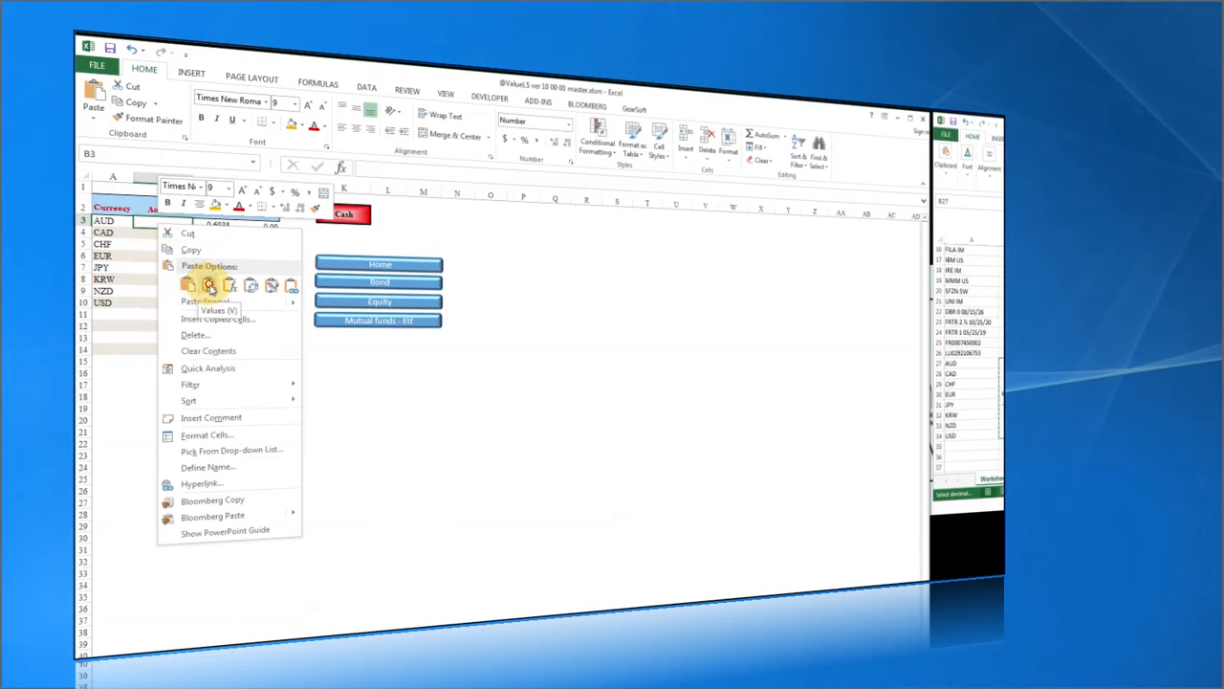
{"action": "left_click", "coordinate": [205, 282]}
{"action": "left_click", "coordinate": [212, 390]}
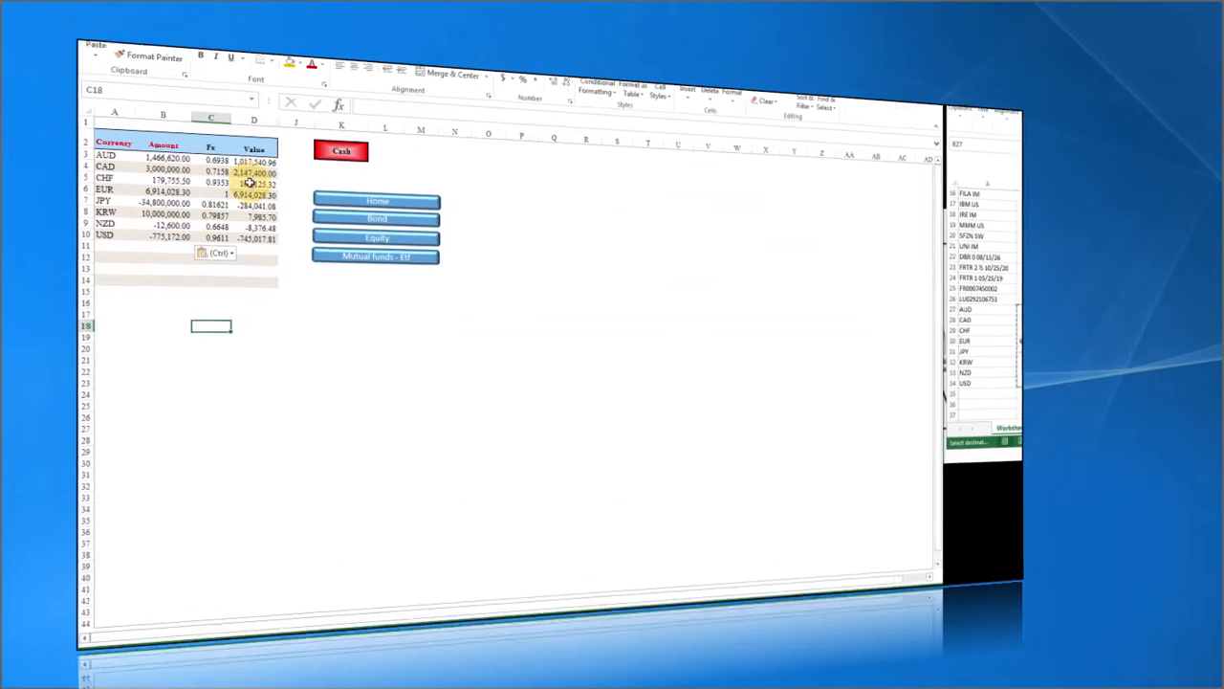
{"action": "left_click", "coordinate": [375, 182]}
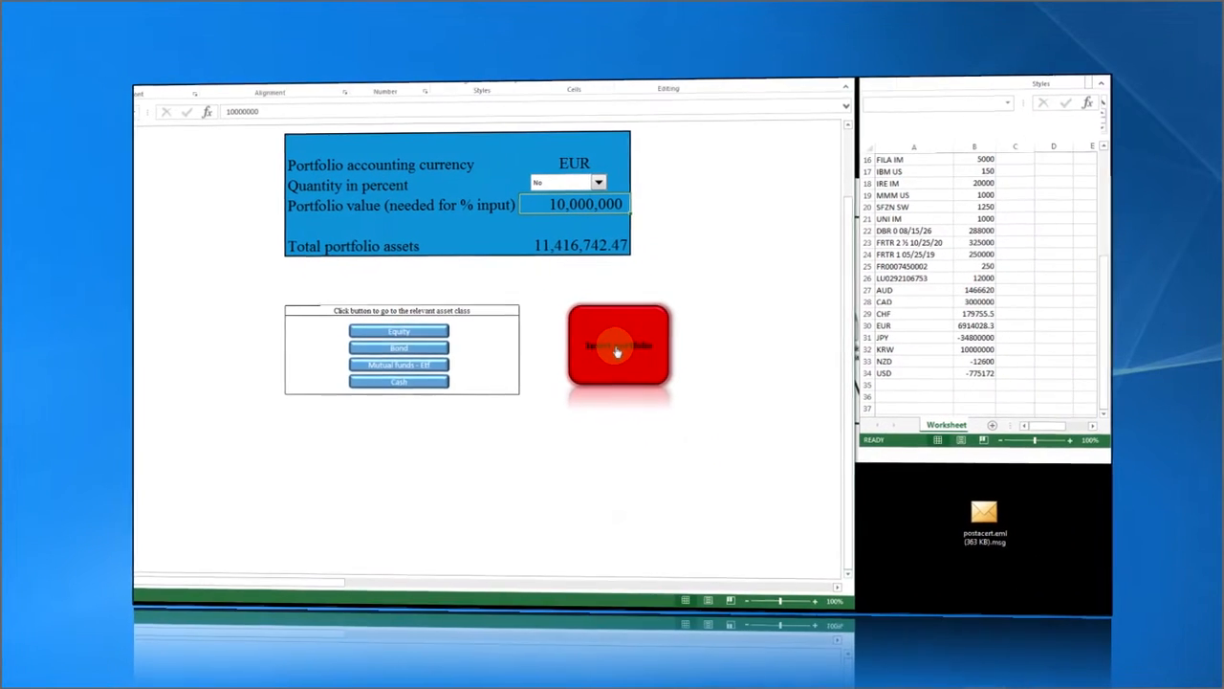
{"action": "left_click", "coordinate": [616, 350]}
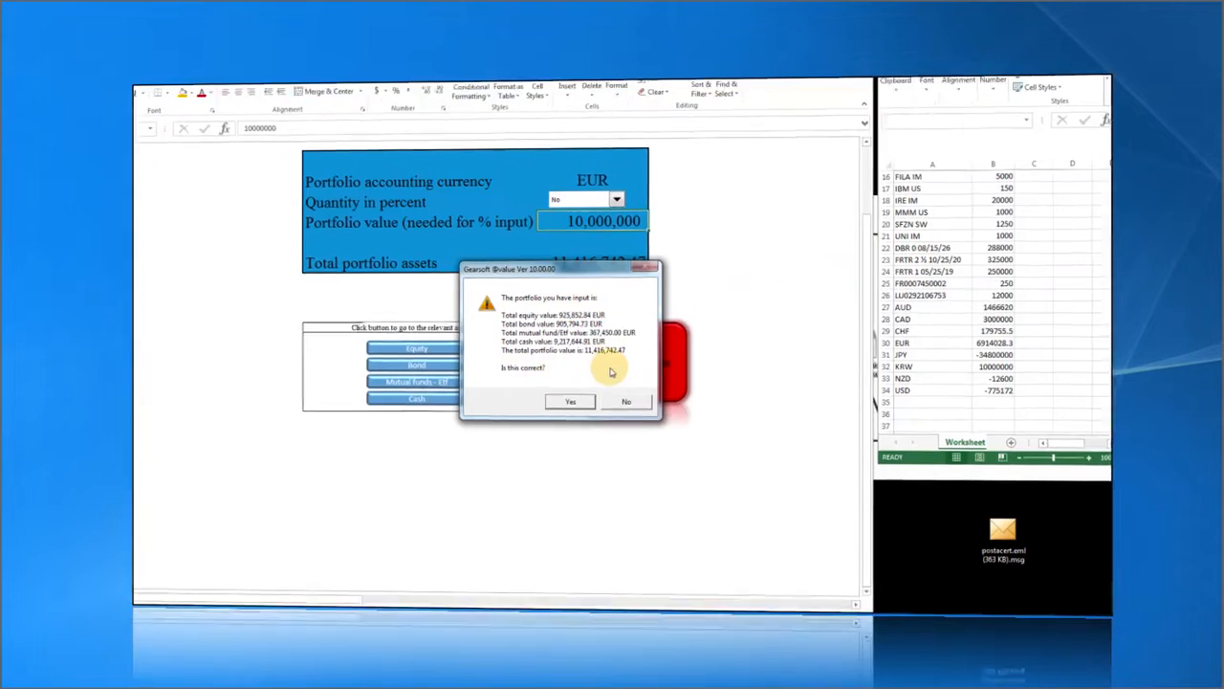
{"action": "left_click_drag", "start_coordinate": [547, 271], "coordinate": [496, 263]}
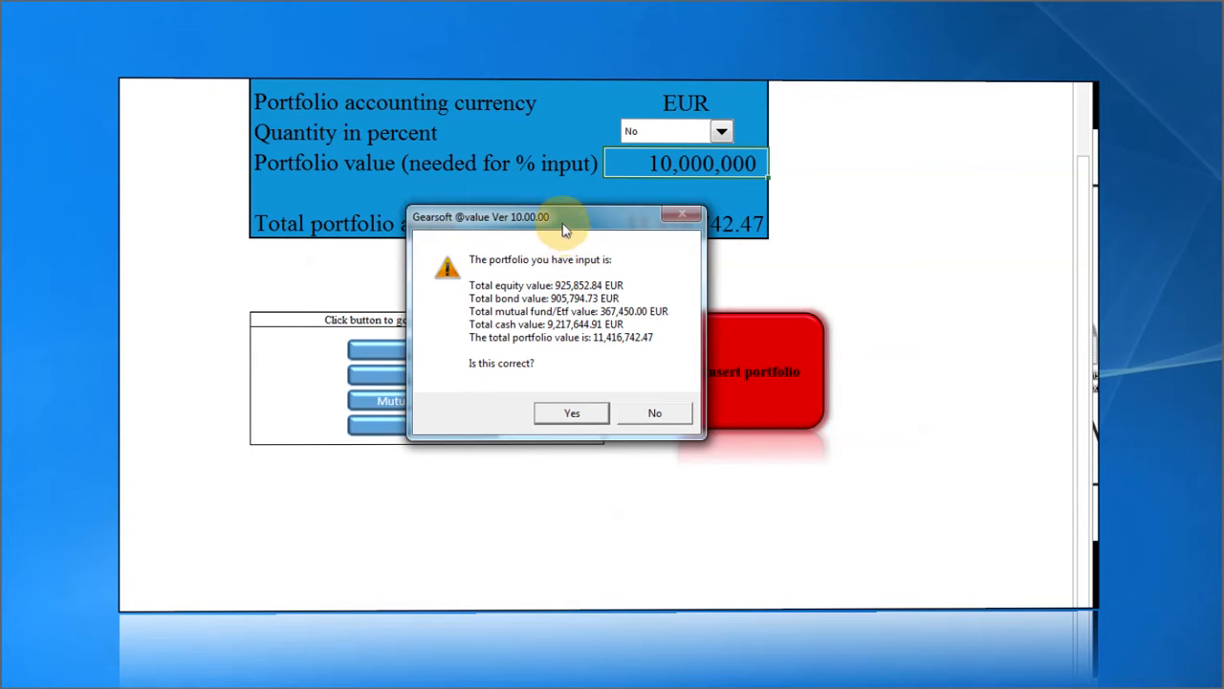
{"action": "left_click", "coordinate": [571, 414]}
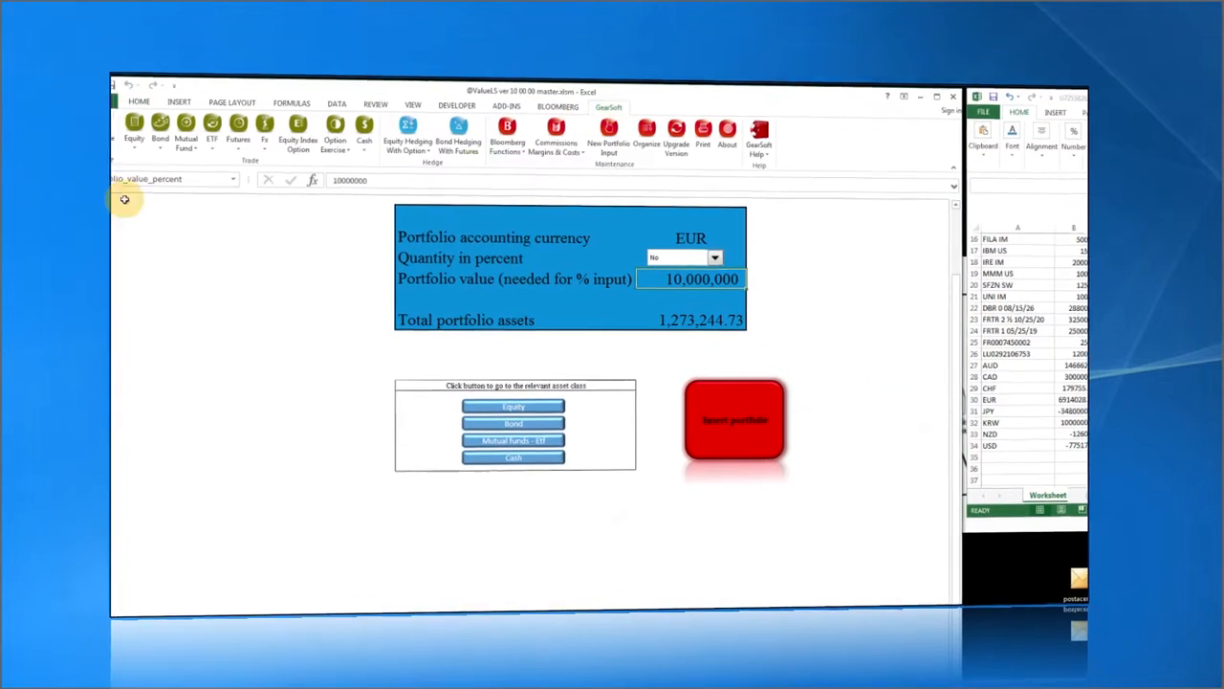
Navigate to Asset Allocation, then the Equity sheet, then back to Asset Allocation.
{"action": "left_click", "coordinate": [100, 112]}
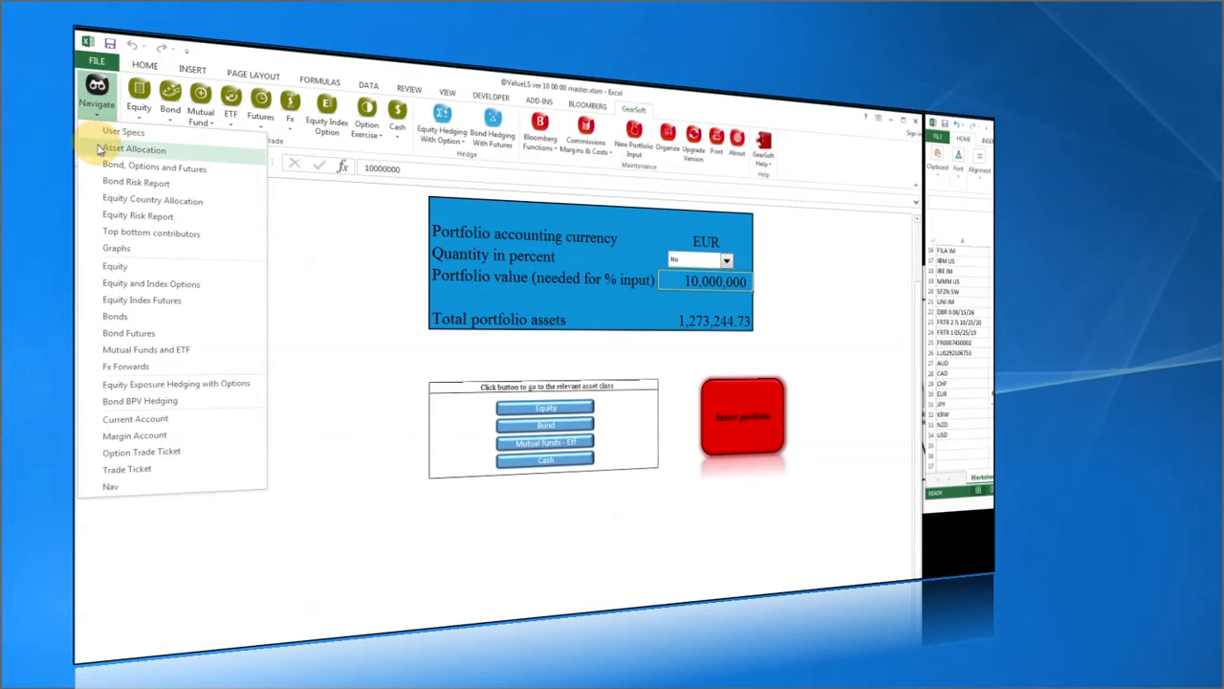
{"action": "left_click", "coordinate": [99, 148]}
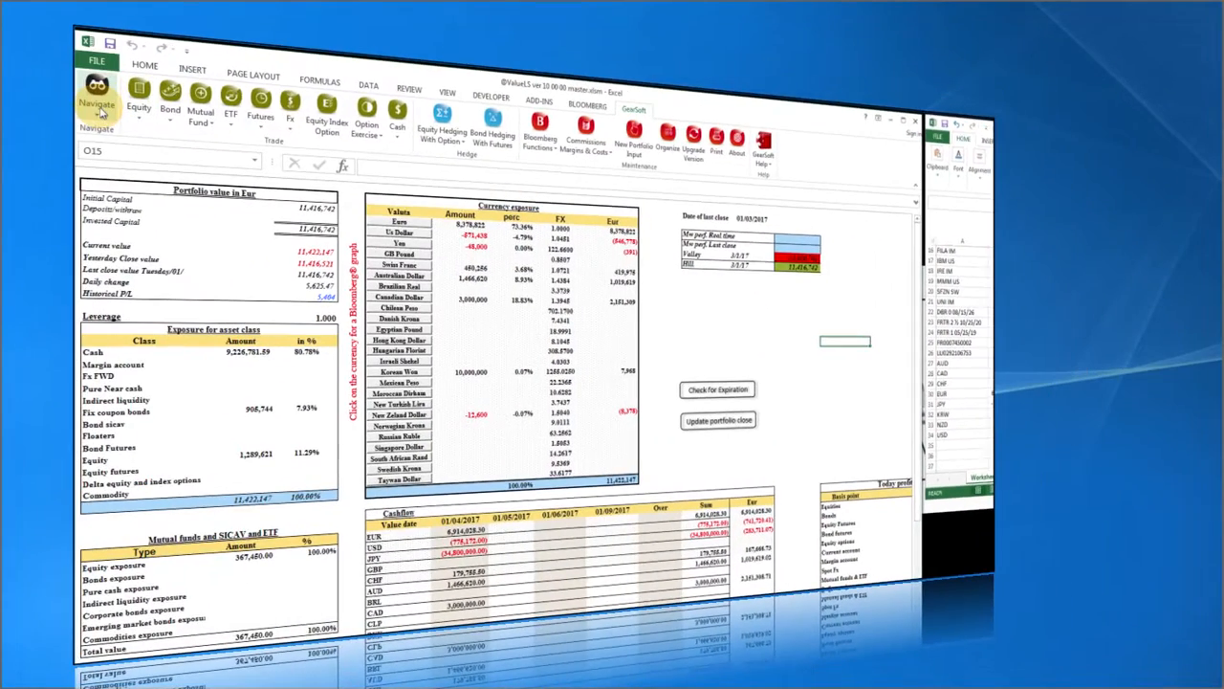
{"action": "left_click", "coordinate": [100, 112]}
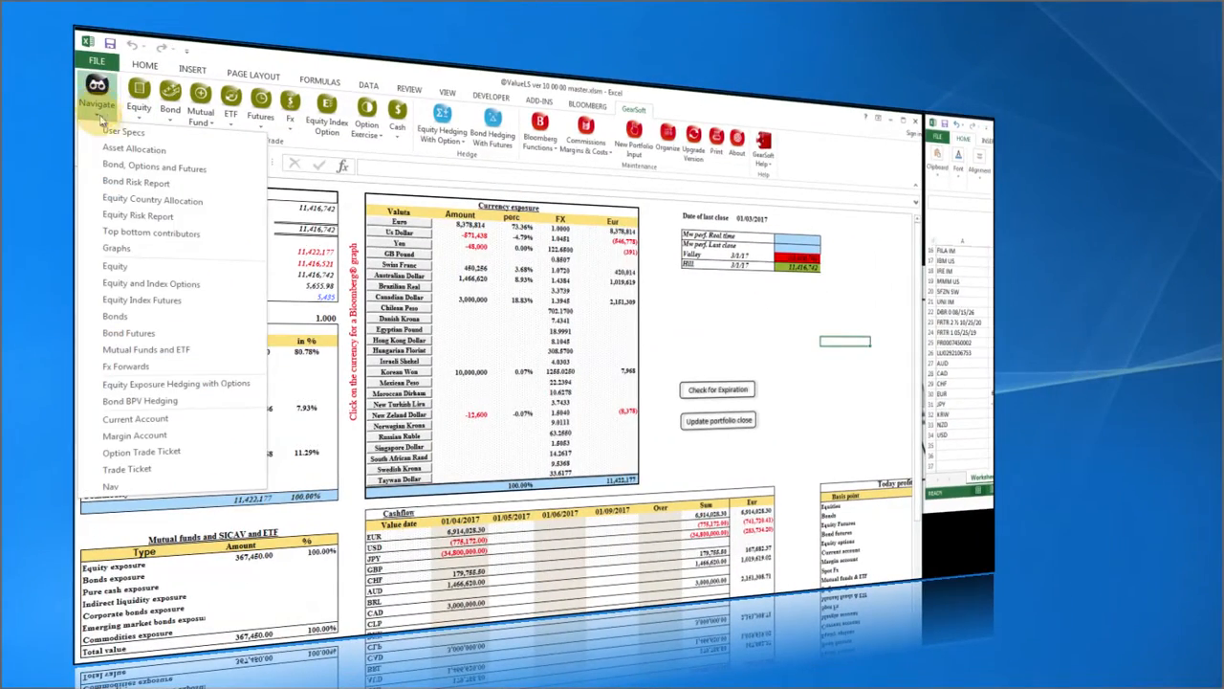
{"action": "left_click", "coordinate": [118, 270]}
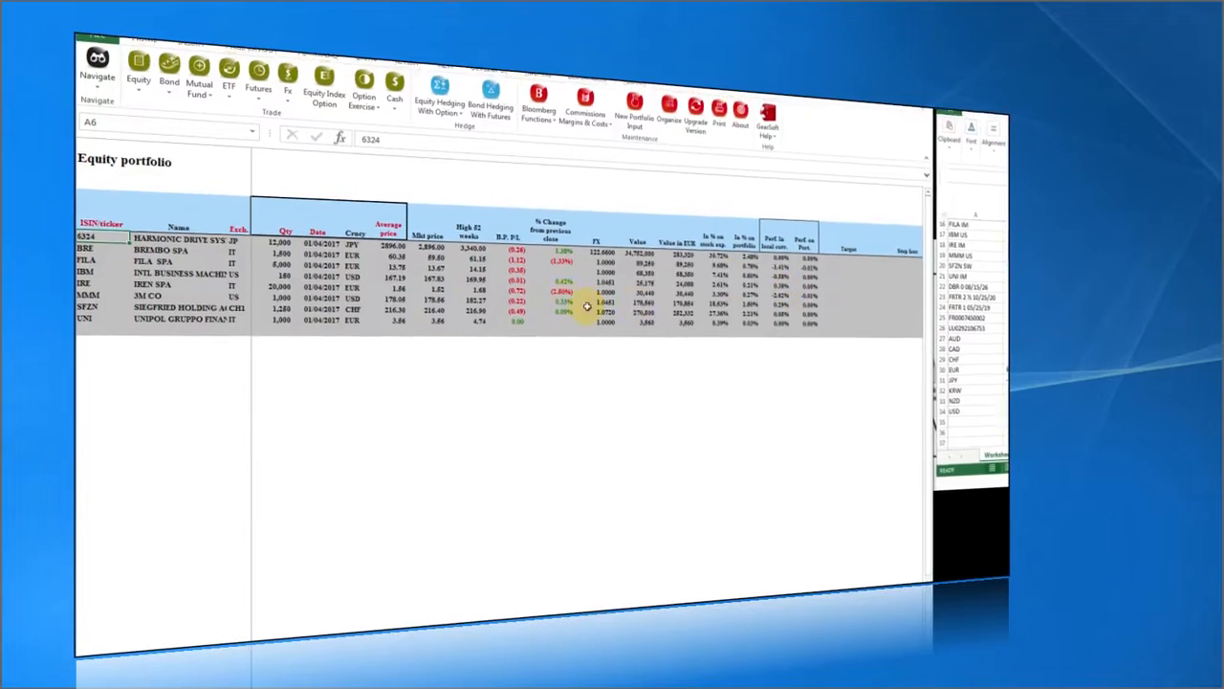
{"action": "left_click", "coordinate": [97, 96]}
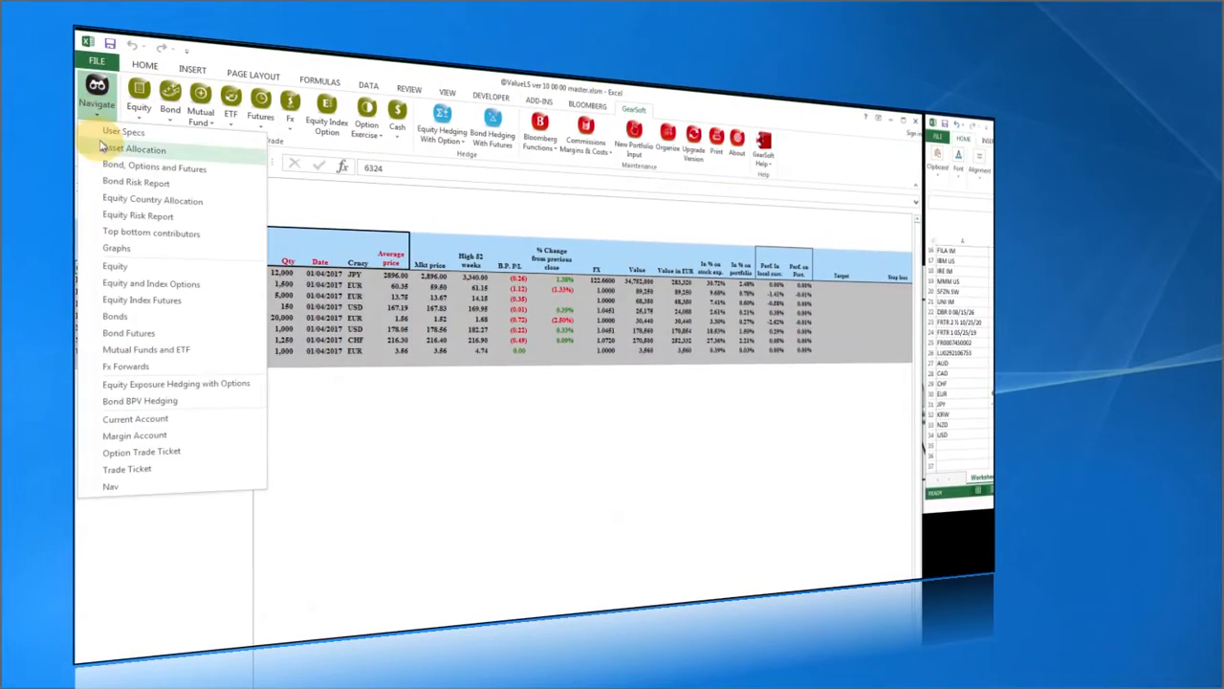
{"action": "left_click", "coordinate": [102, 150]}
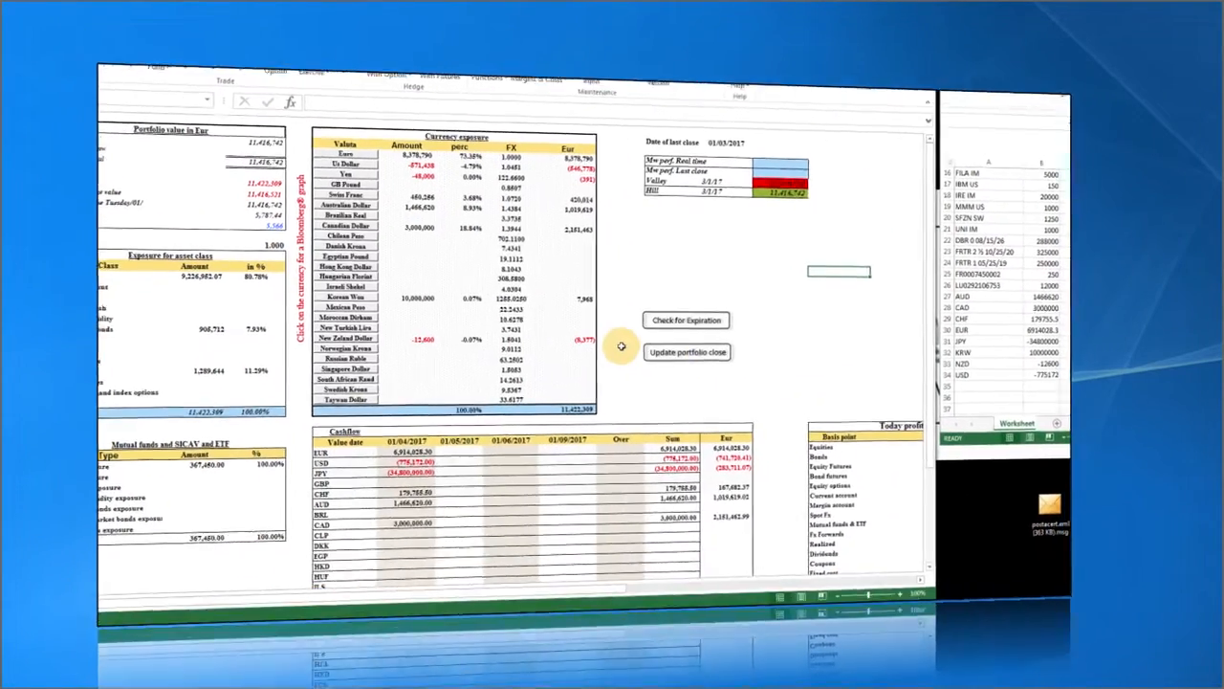
Check the Today profit and Loss total, then bring up the report sheet list.
{"action": "scroll", "coordinate": [612, 347], "scroll_direction": "down", "scroll_amount": 5}
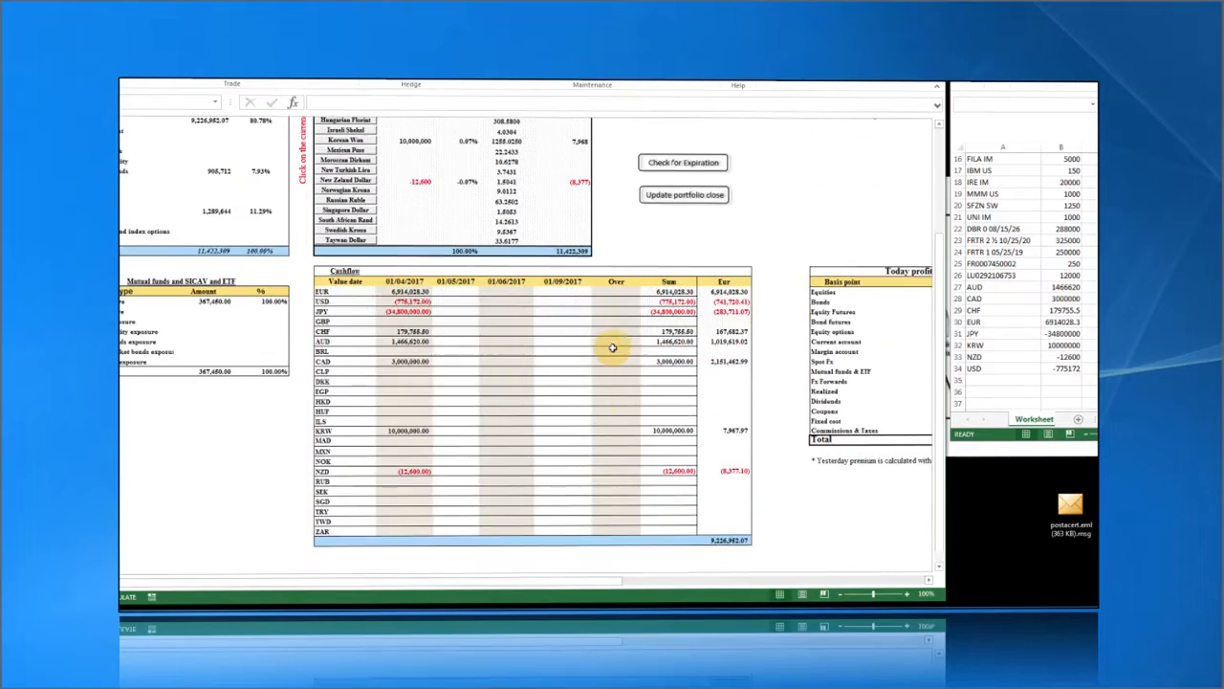
{"action": "left_click_drag", "start_coordinate": [581, 581], "coordinate": [690, 580]}
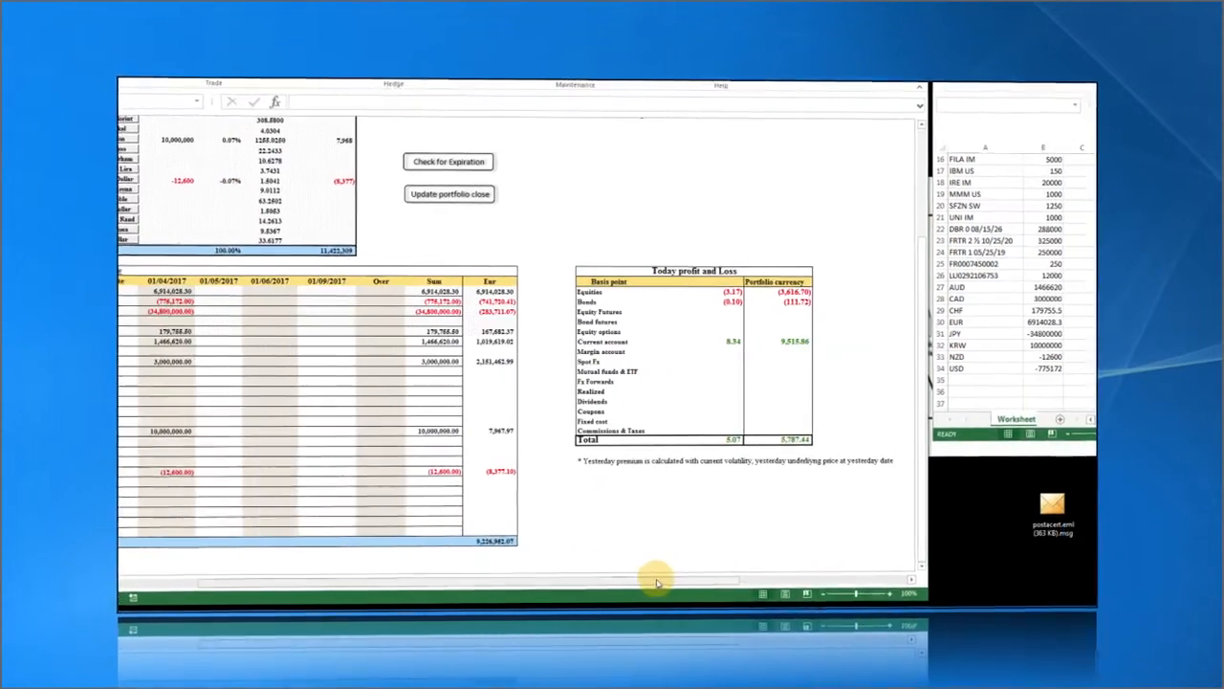
{"action": "left_click", "coordinate": [712, 441]}
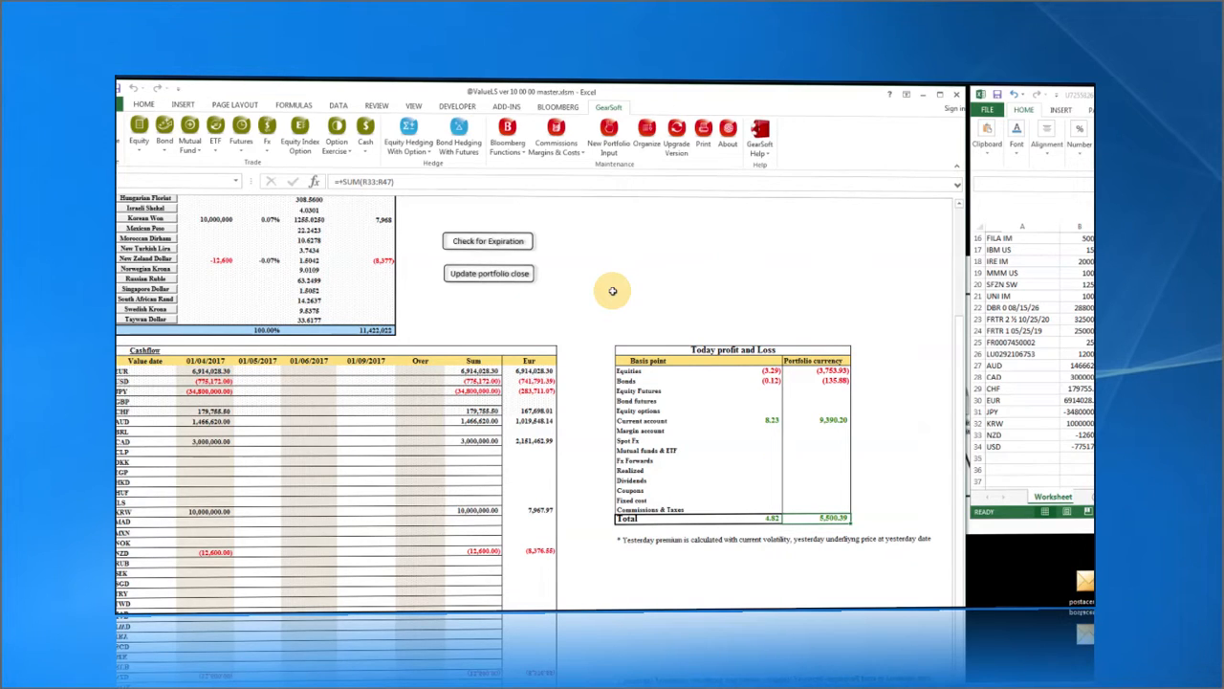
{"action": "scroll", "coordinate": [612, 291], "scroll_direction": "up", "scroll_amount": 5}
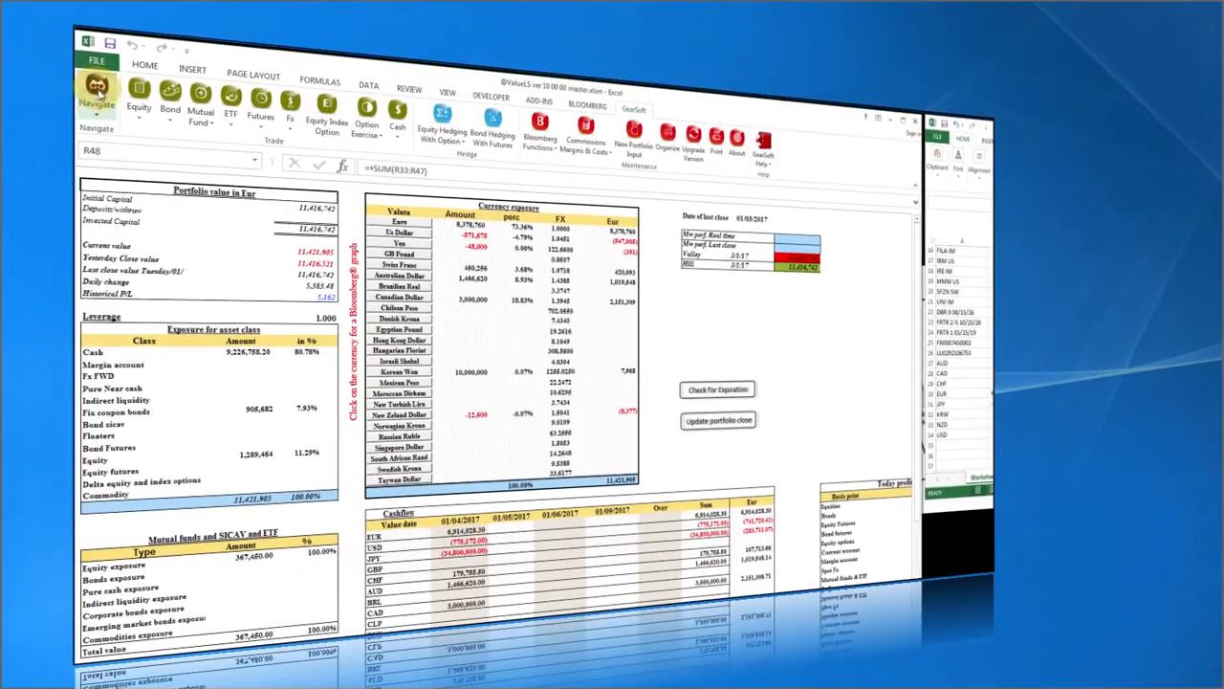
{"action": "left_click", "coordinate": [97, 91]}
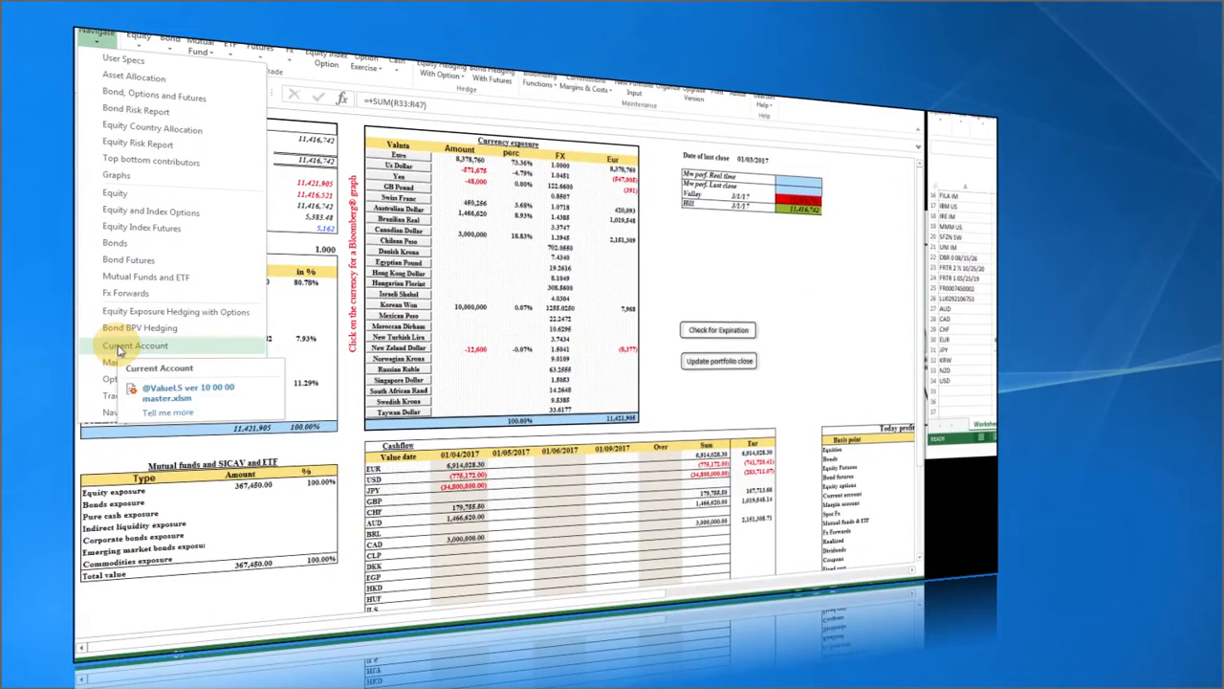
Go to the Current Account sheet and check the AUD balance of 1,466,620.00.
{"action": "left_click", "coordinate": [118, 346]}
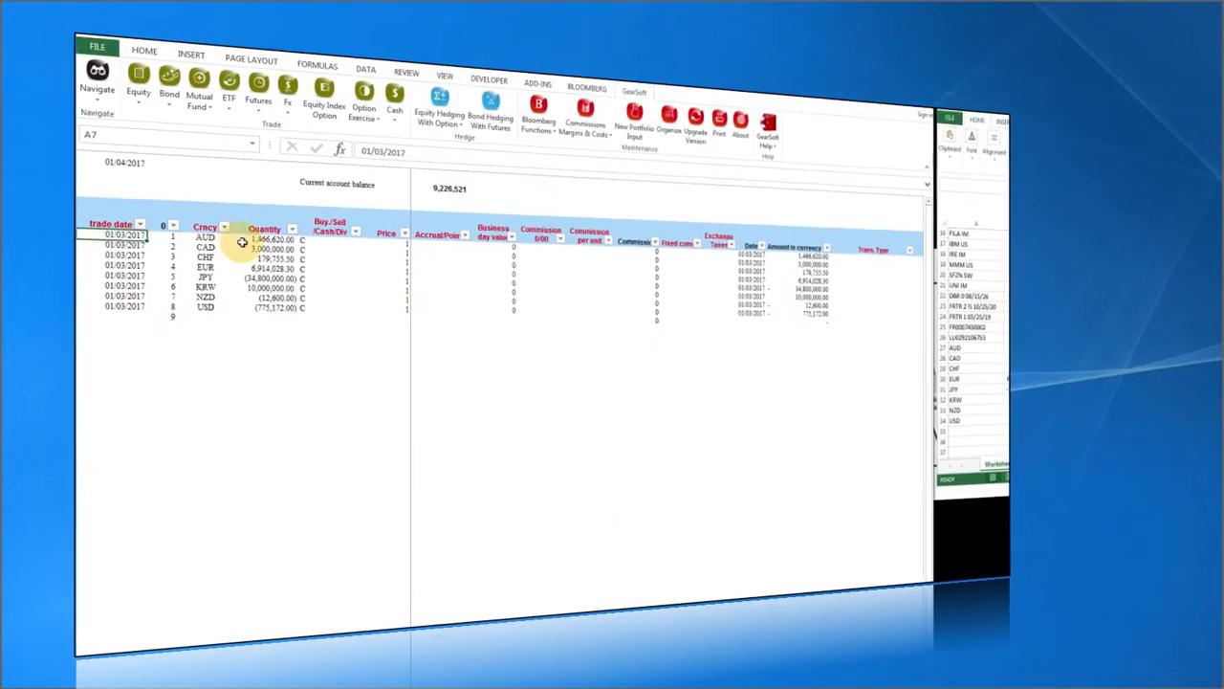
{"action": "left_click", "coordinate": [260, 261]}
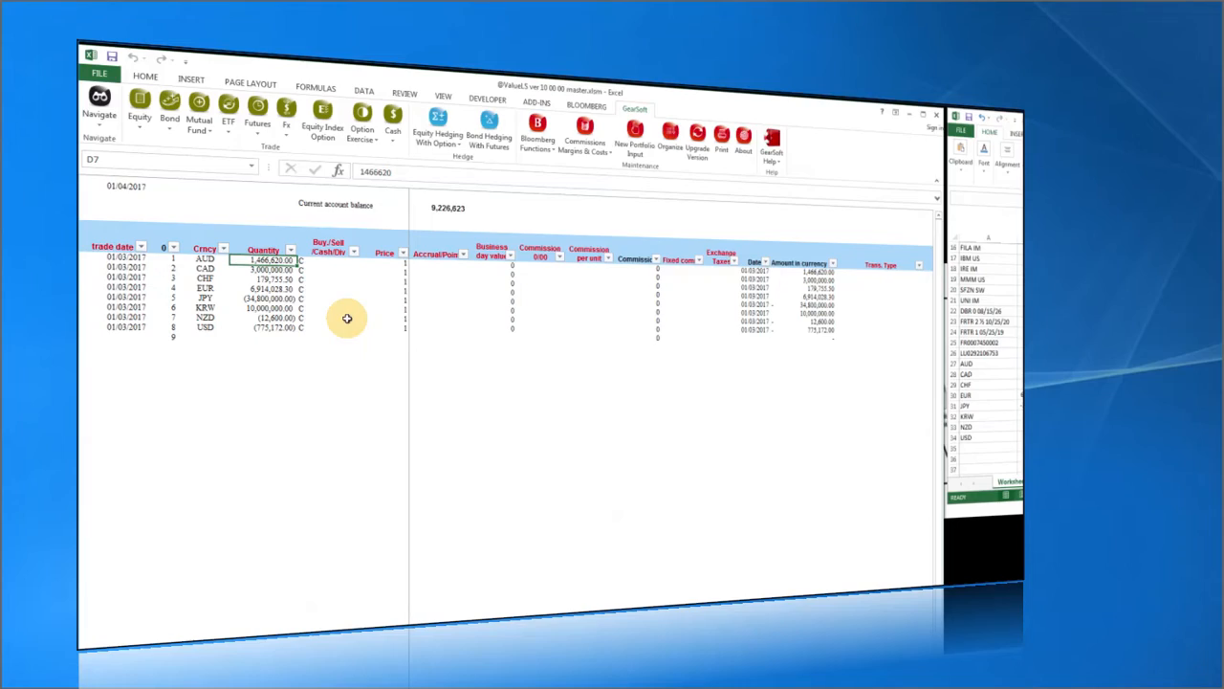
{"action": "left_click", "coordinate": [99, 100]}
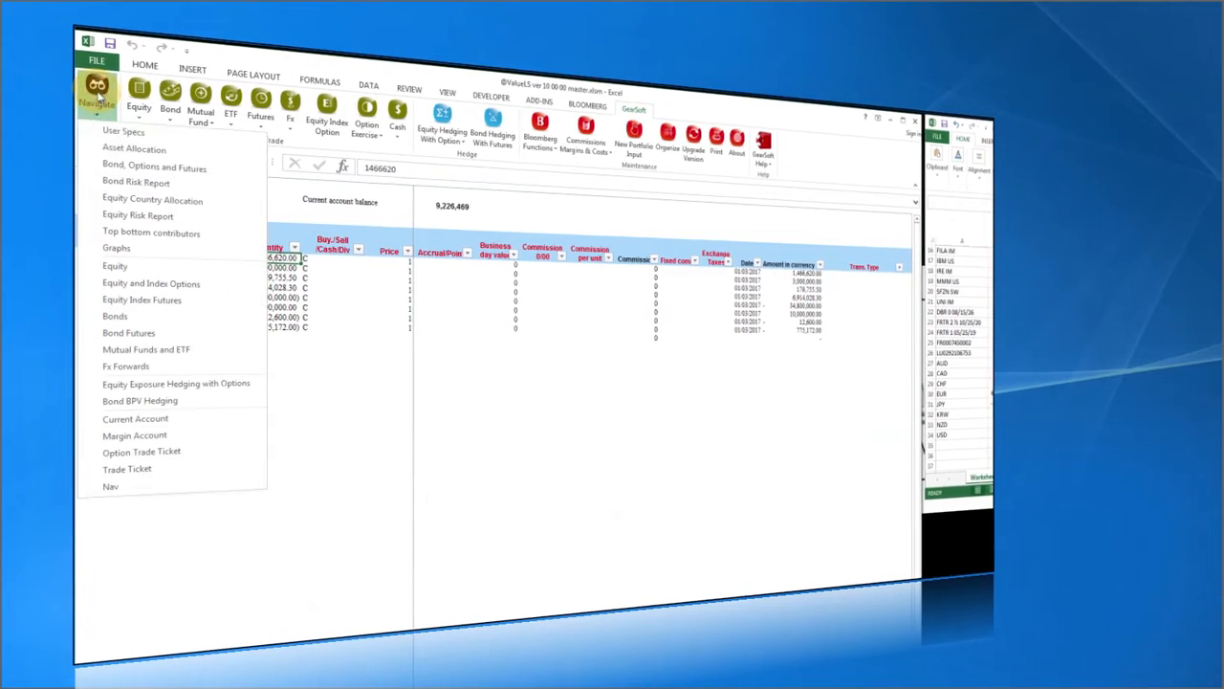
Choose Asset Allocation from the GearSoft Navigate dropdown.
{"action": "left_click", "coordinate": [108, 149]}
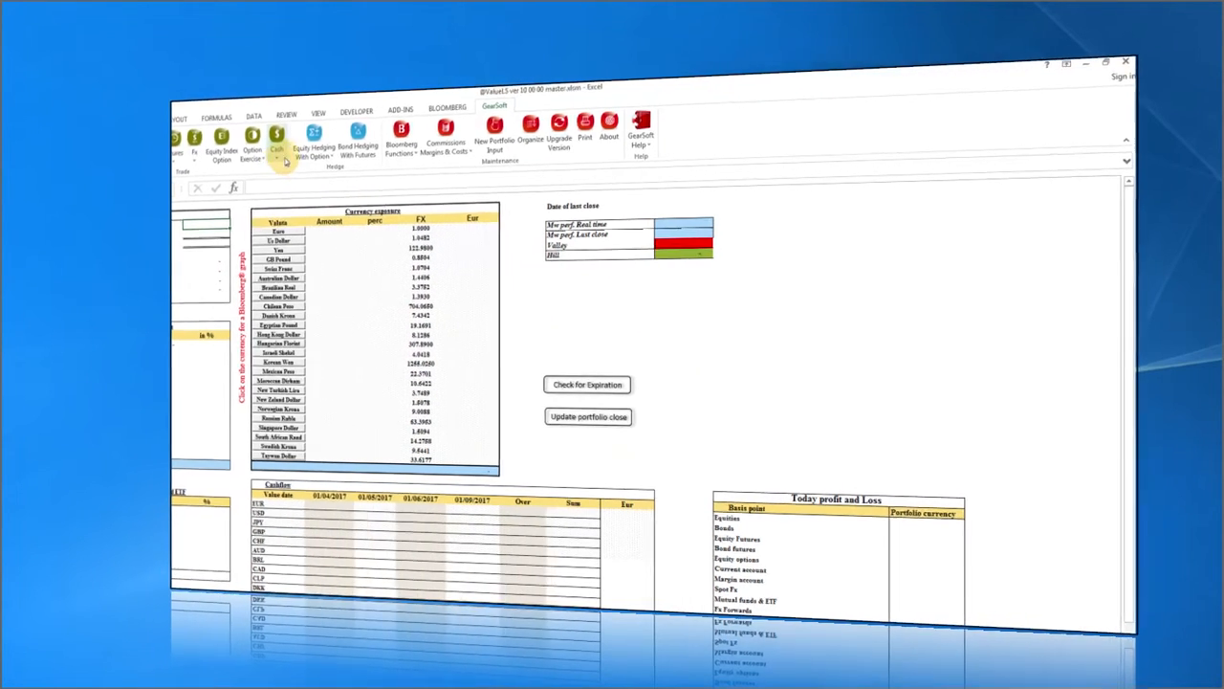
{"action": "left_click", "coordinate": [1105, 62]}
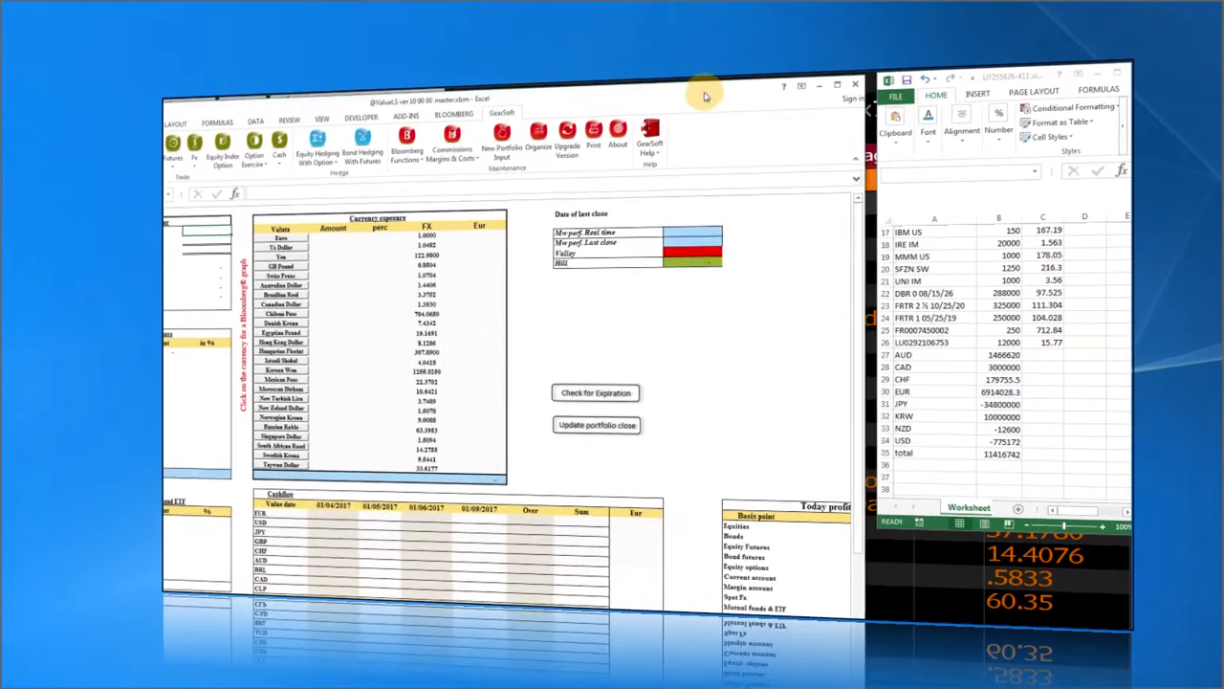
{"action": "left_click_drag", "start_coordinate": [706, 97], "coordinate": [701, 95]}
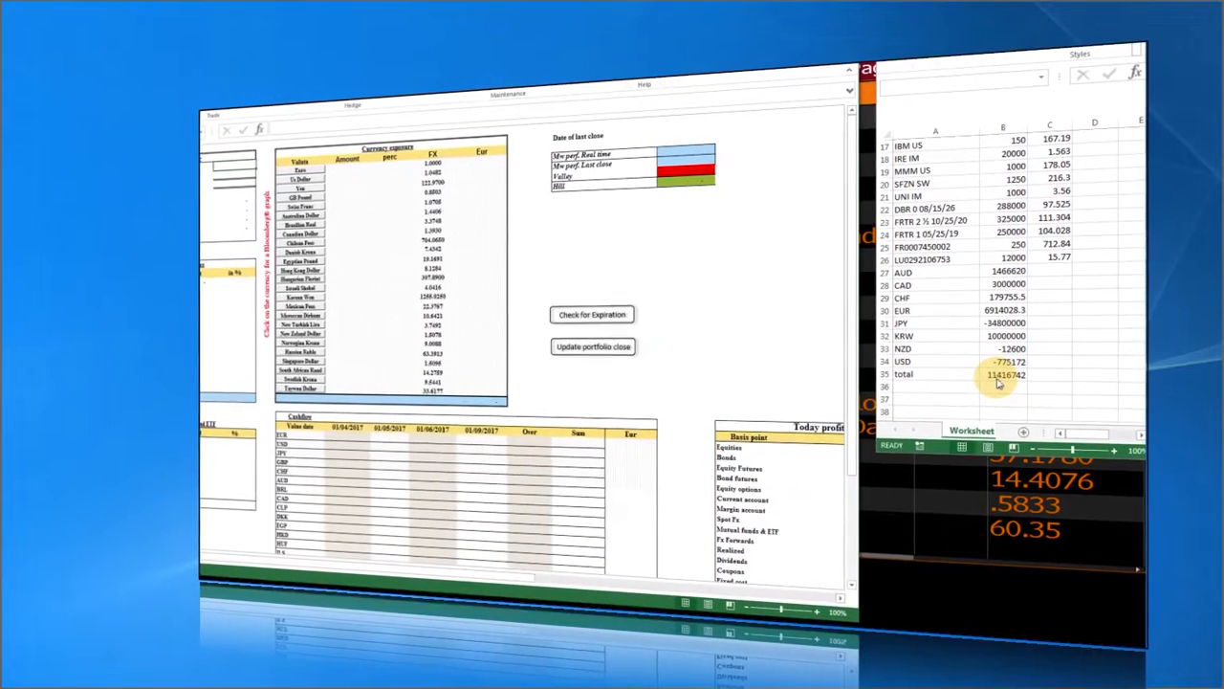
{"action": "left_click", "coordinate": [999, 376]}
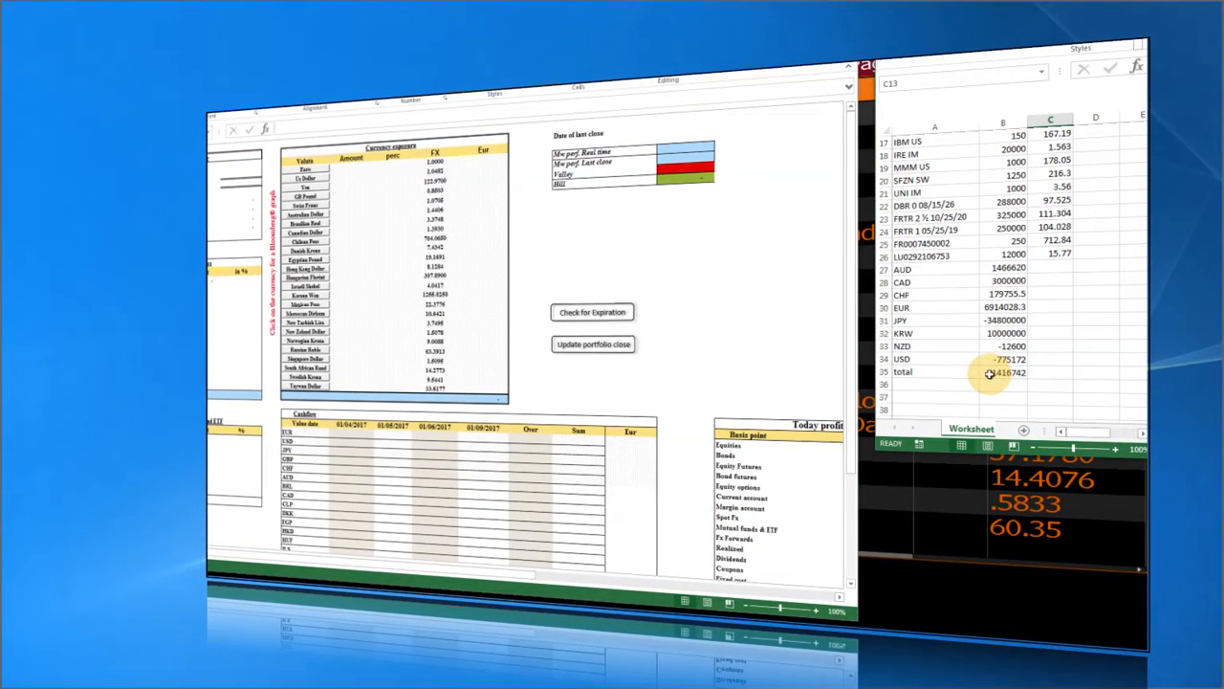
{"action": "left_click", "coordinate": [995, 375]}
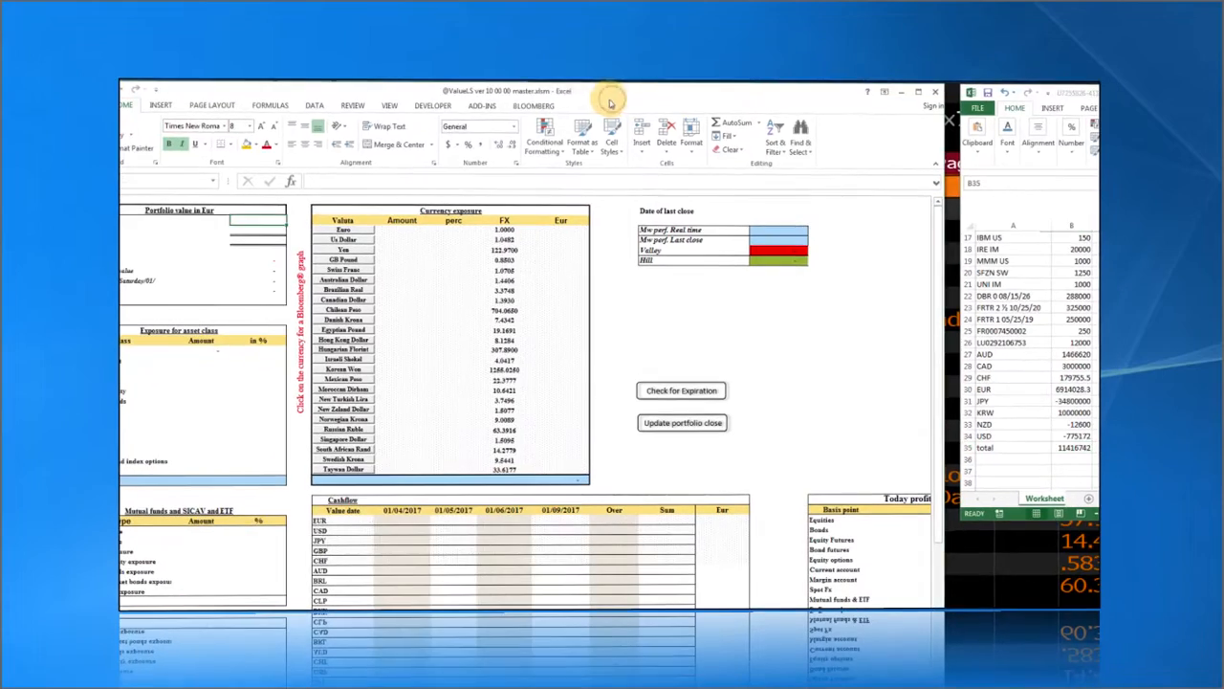
{"action": "left_click", "coordinate": [580, 105]}
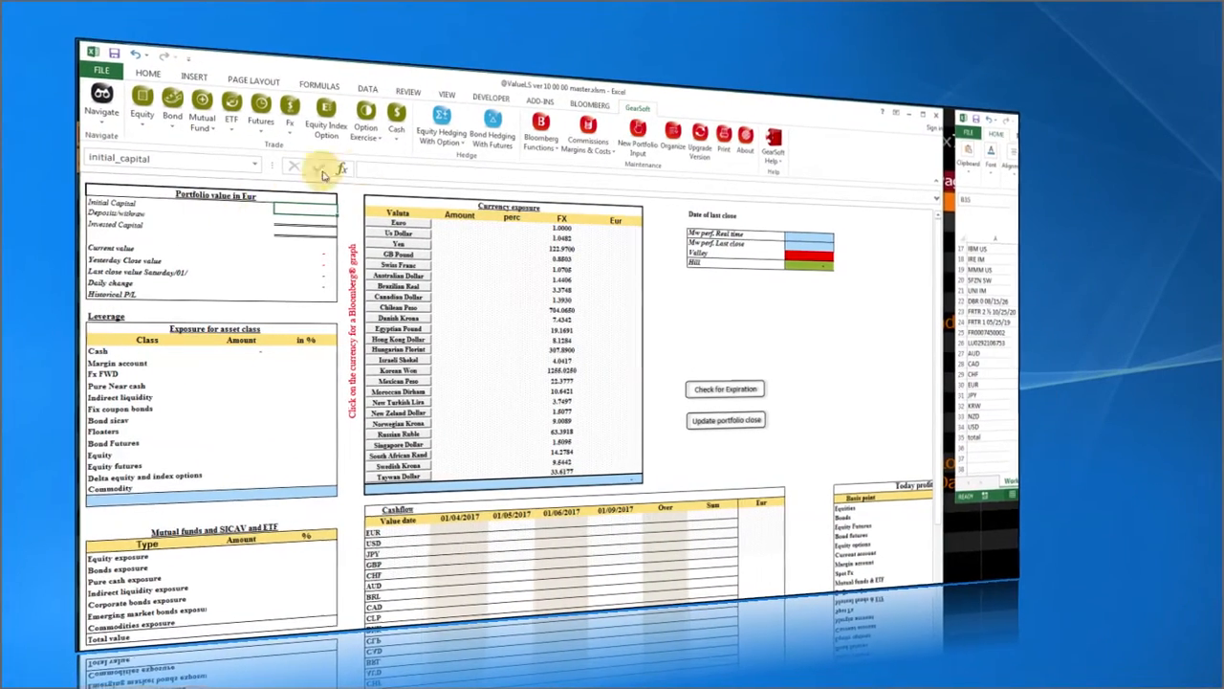
Book an 11,416,742.00 EUR opening balance through a Cash > Current Account ticket and confirm it.
{"action": "left_click", "coordinate": [392, 141]}
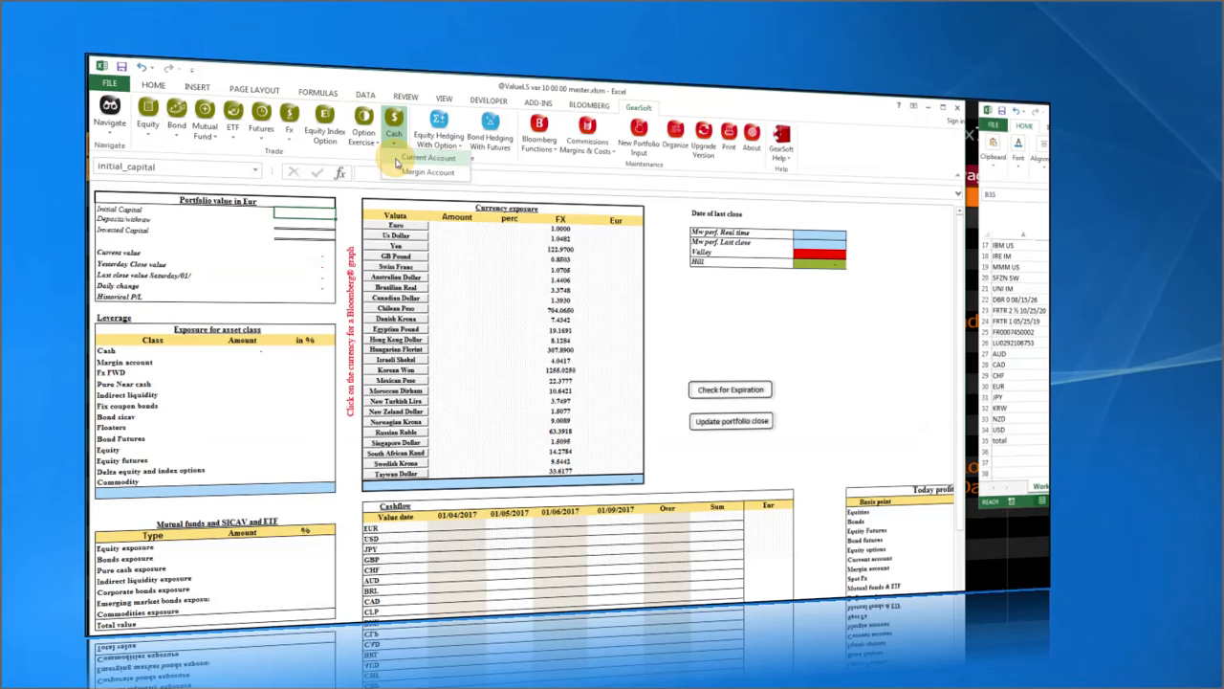
{"action": "left_click", "coordinate": [401, 158]}
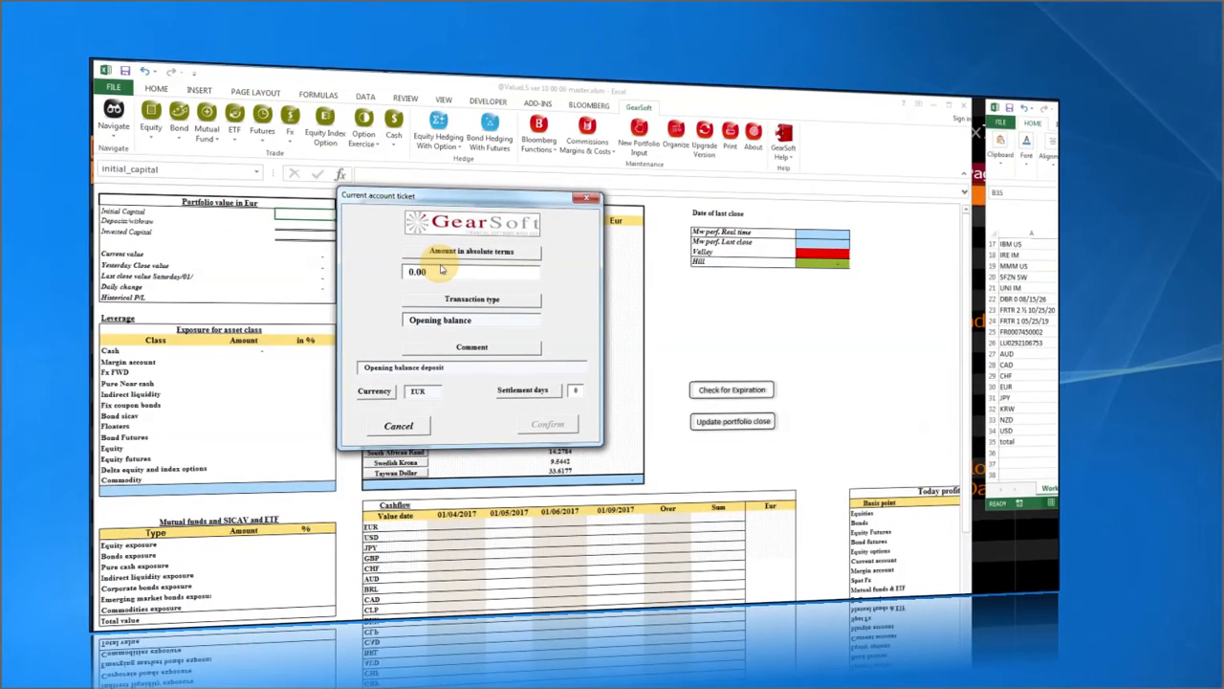
{"action": "left_click", "coordinate": [441, 269]}
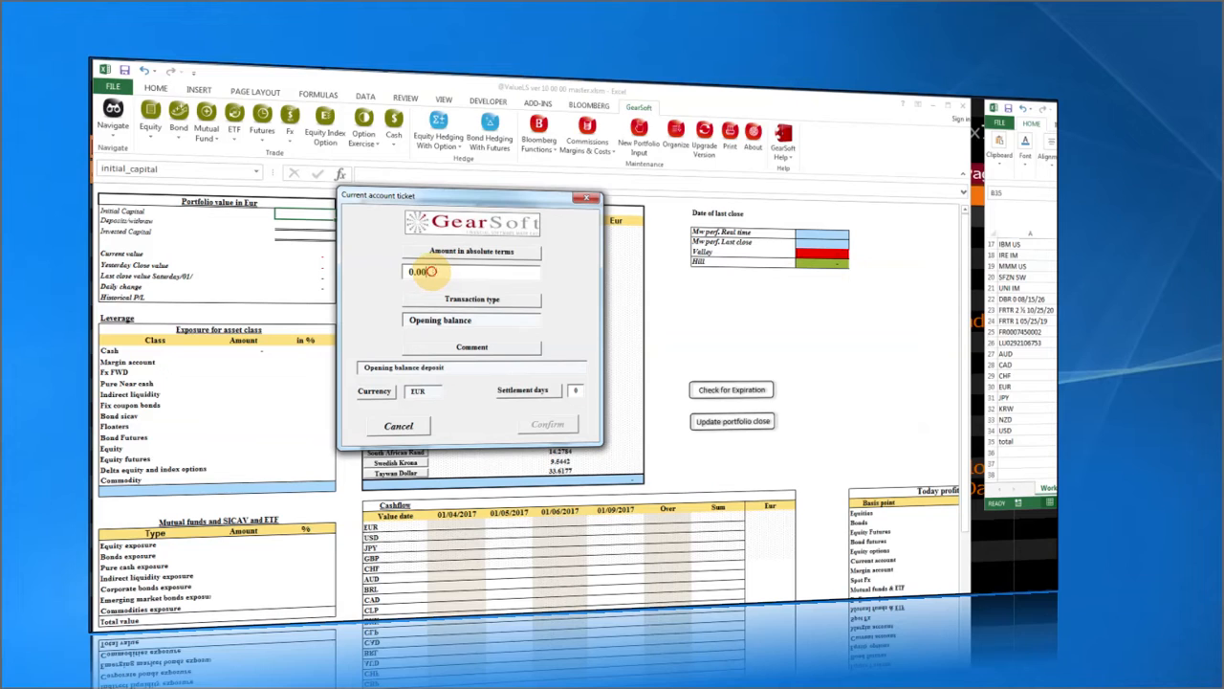
{"action": "left_click_drag", "start_coordinate": [432, 272], "coordinate": [373, 272]}
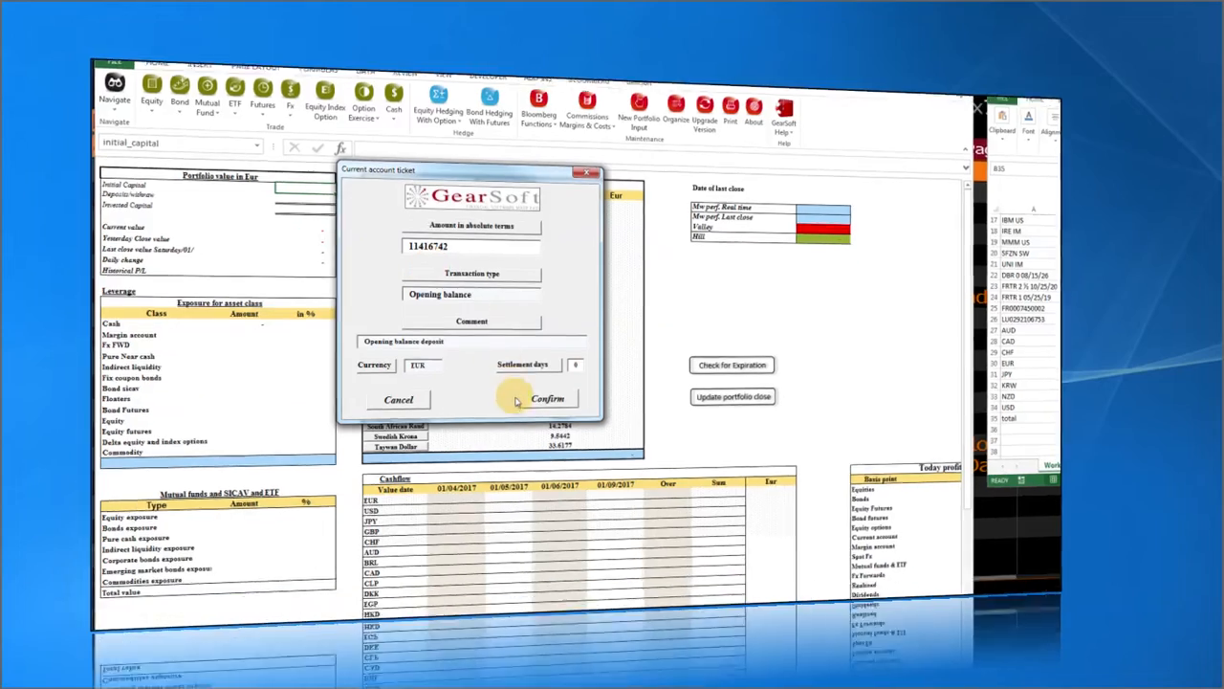
{"action": "left_click", "coordinate": [544, 424]}
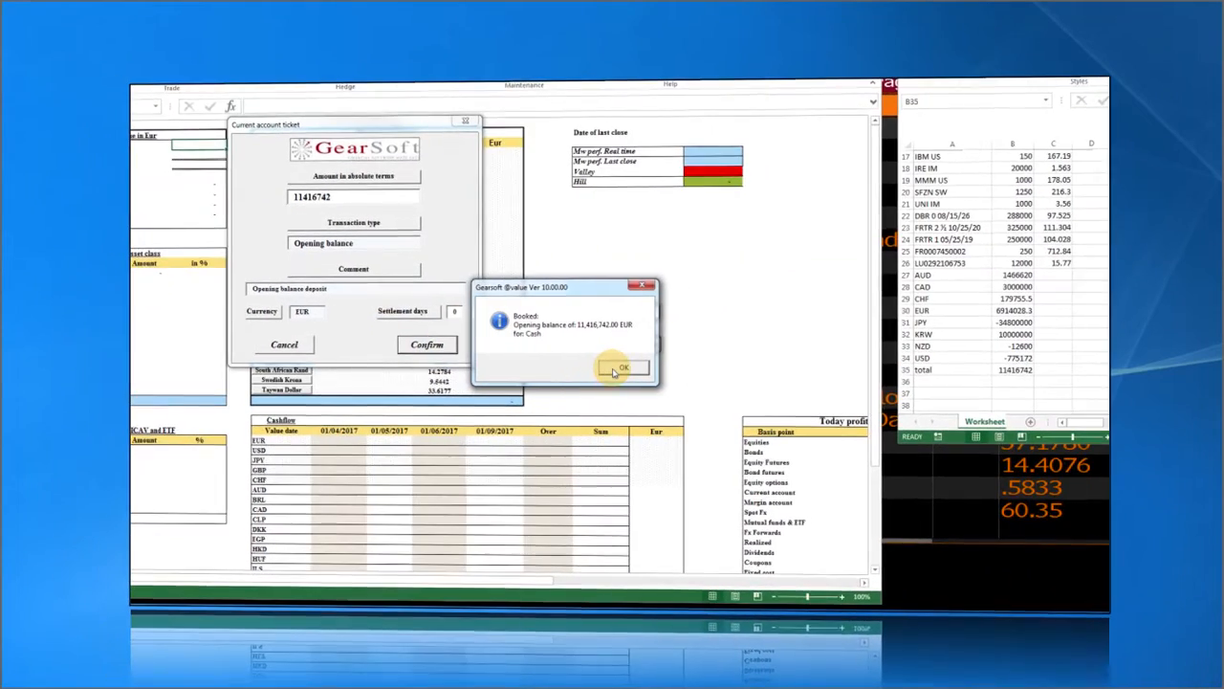
{"action": "left_click", "coordinate": [617, 370]}
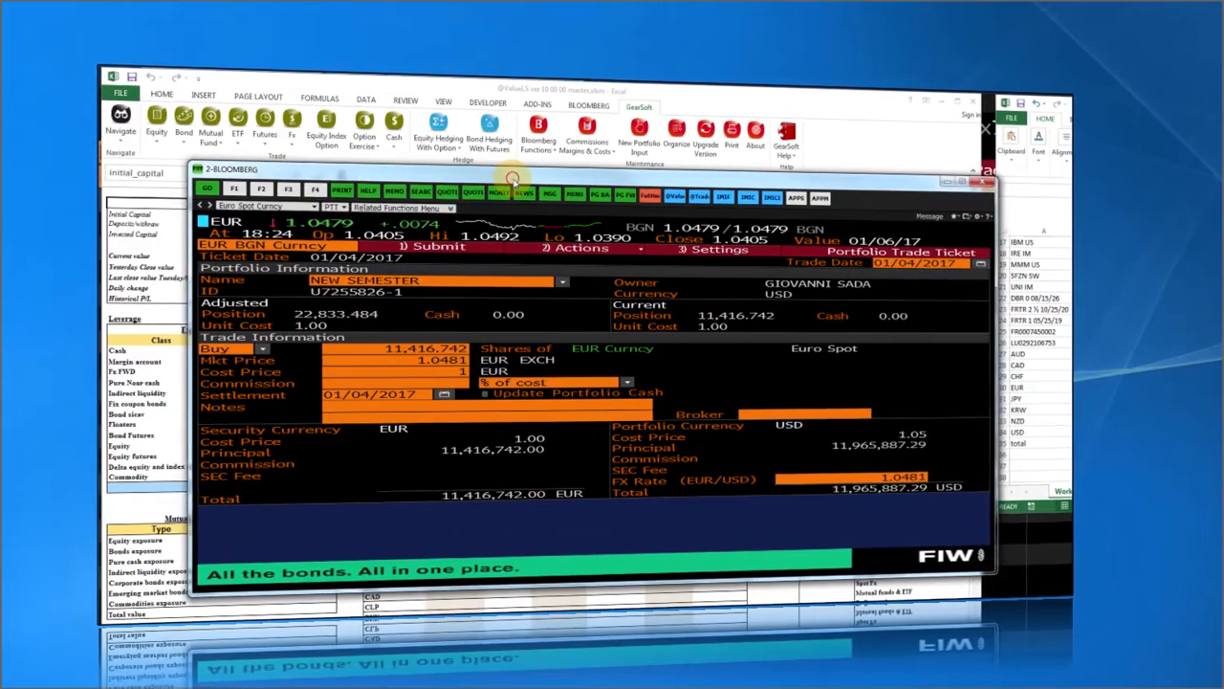
Reposition the Bloomberg window and load the PRTU portfolio administration screen.
{"action": "left_click_drag", "start_coordinate": [512, 178], "coordinate": [473, 164]}
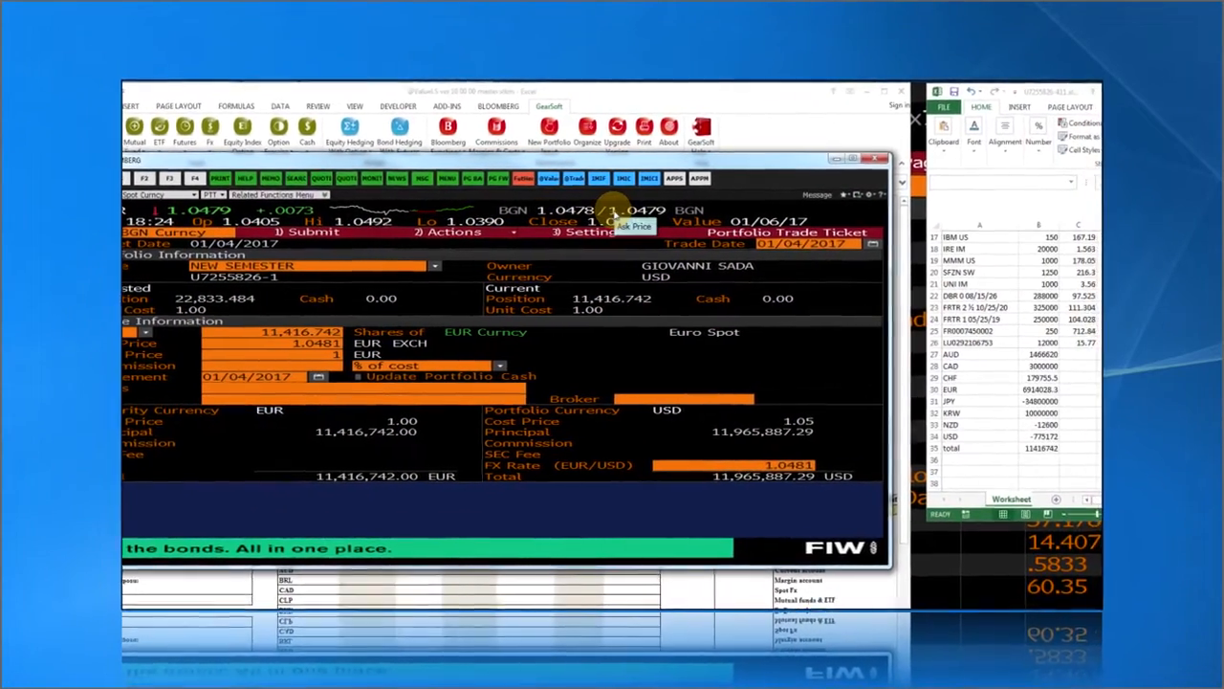
{"action": "left_click", "coordinate": [636, 212]}
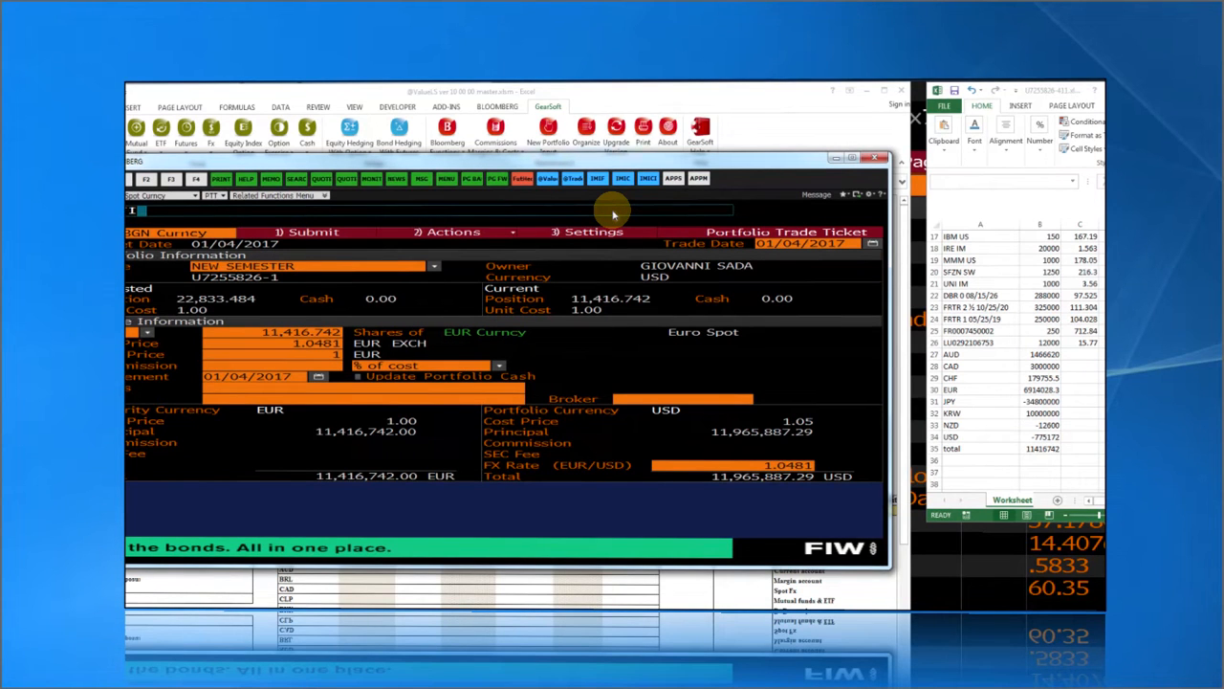
{"action": "key", "text": "Return"}
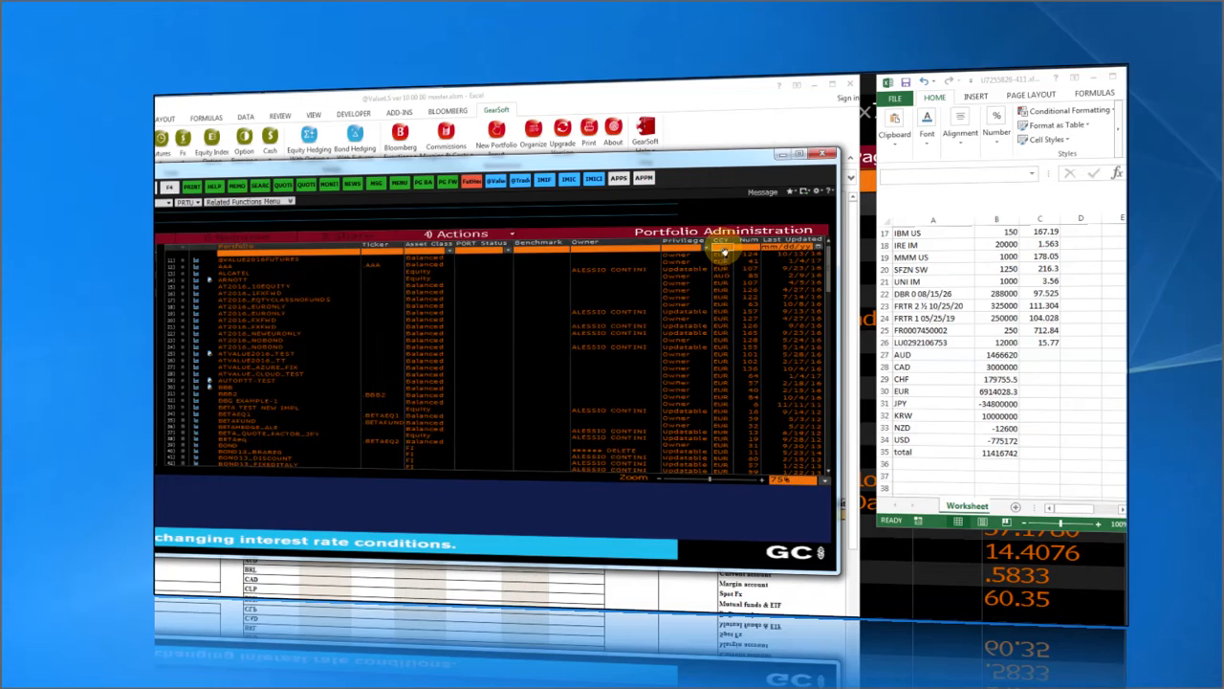
Sort portfolios ascending by number, open NEW SEMESTER's holdings, then minimize Bloomberg.
{"action": "left_click", "coordinate": [754, 247]}
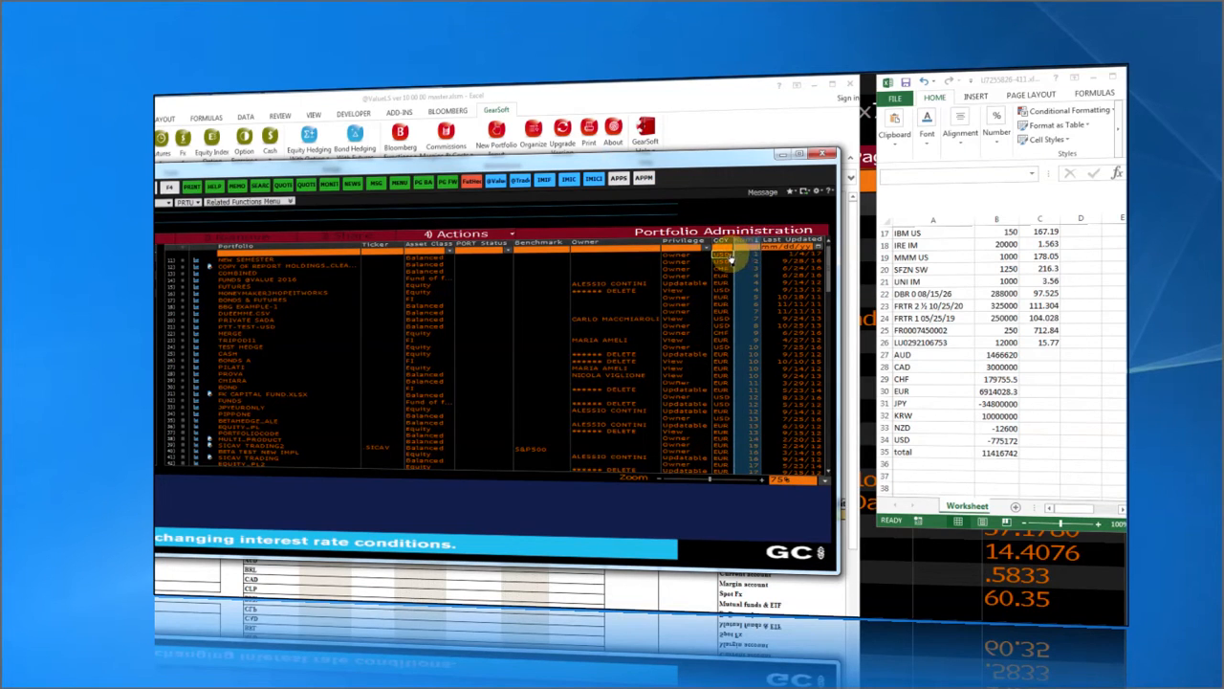
{"action": "left_click", "coordinate": [732, 253]}
{"action": "double_click", "coordinate": [733, 259]}
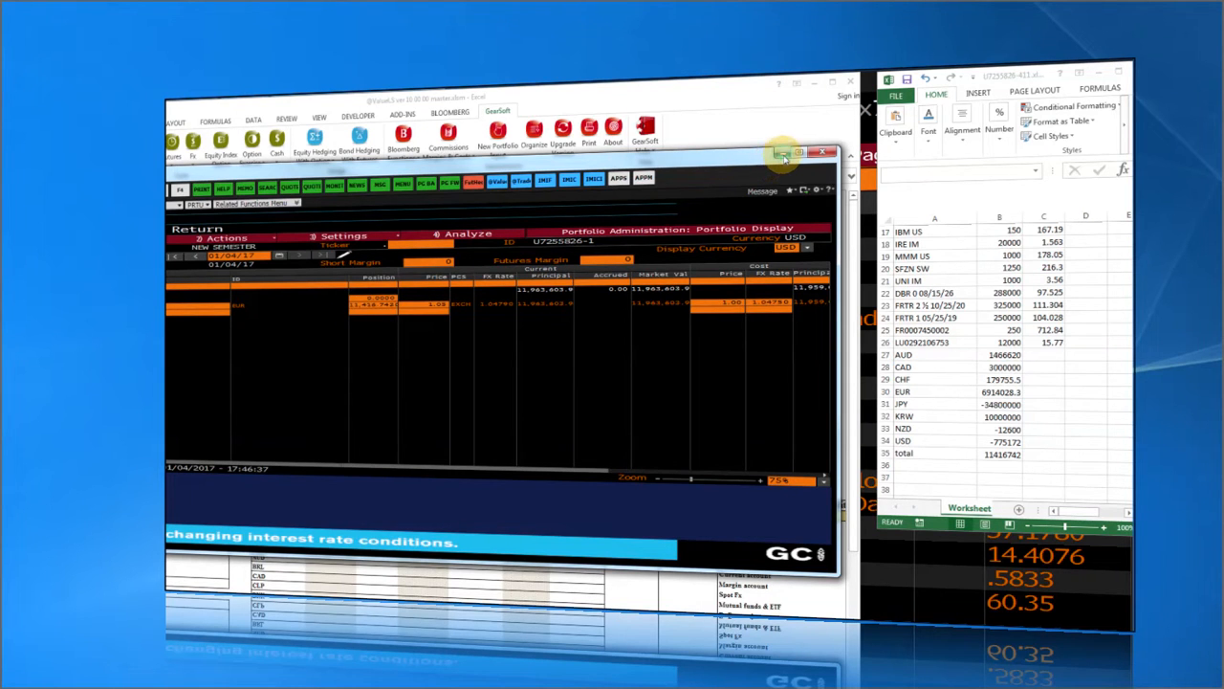
{"action": "left_click", "coordinate": [781, 155]}
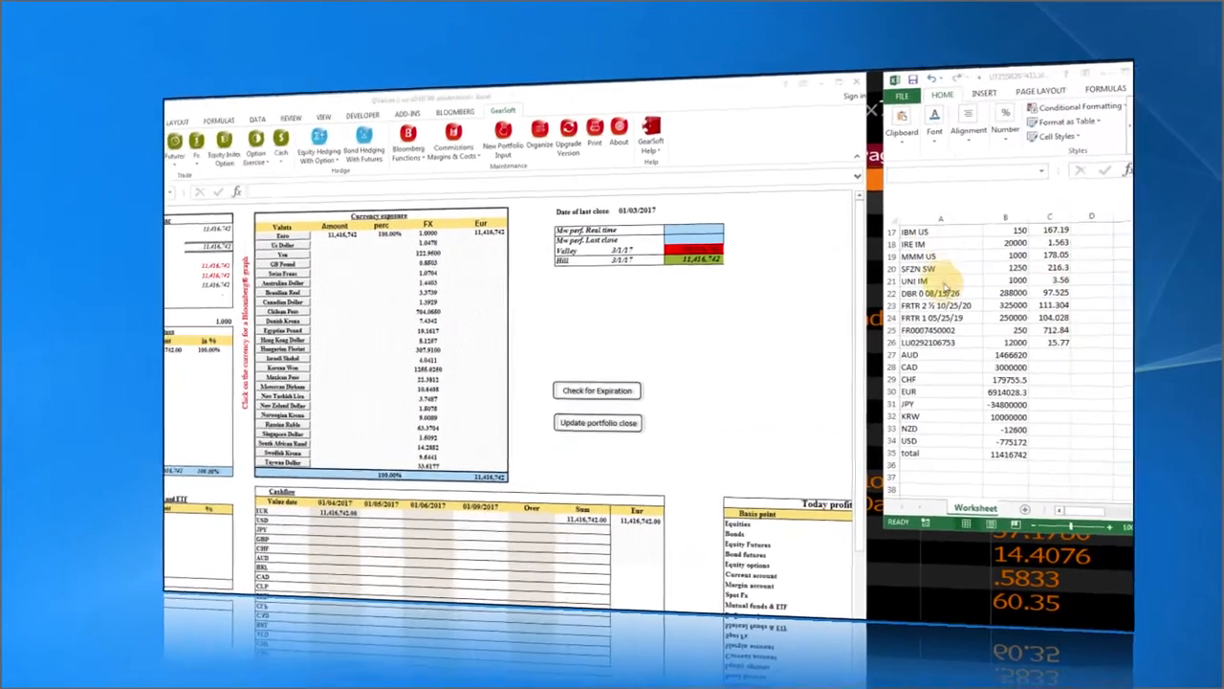
Select the 6324 JT entry and start an Equity > Buy ticket, answering No to percent terms.
{"action": "left_click", "coordinate": [914, 304]}
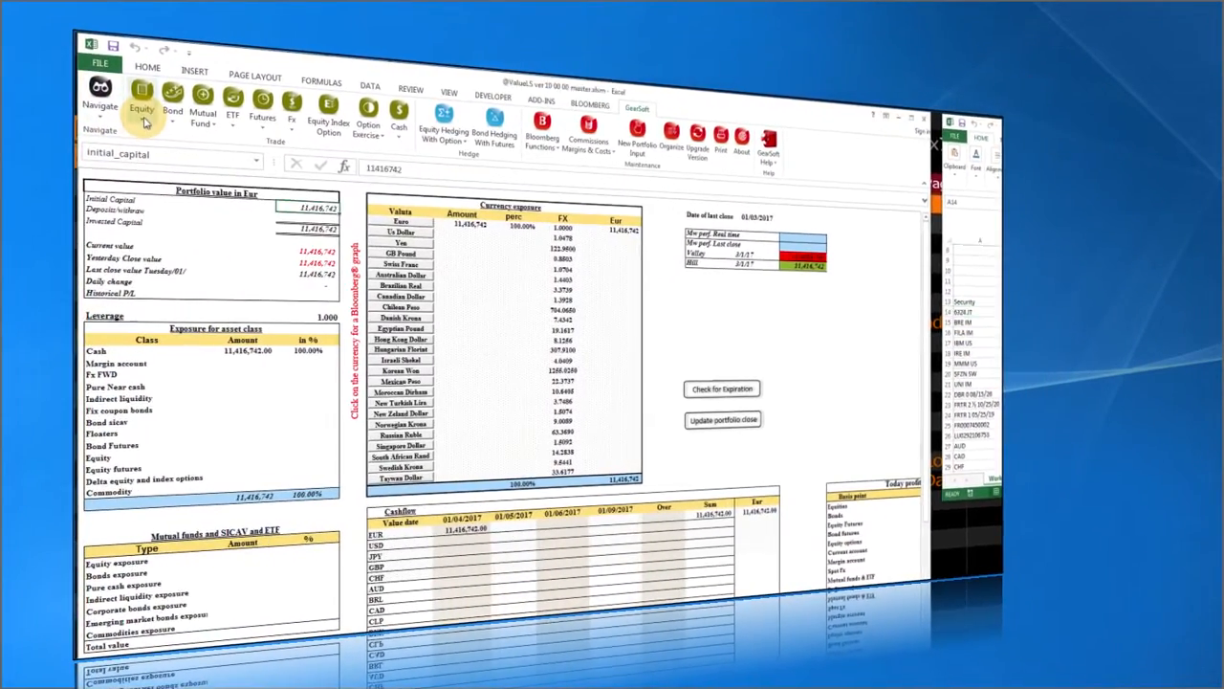
{"action": "left_click", "coordinate": [141, 126]}
{"action": "left_click", "coordinate": [154, 134]}
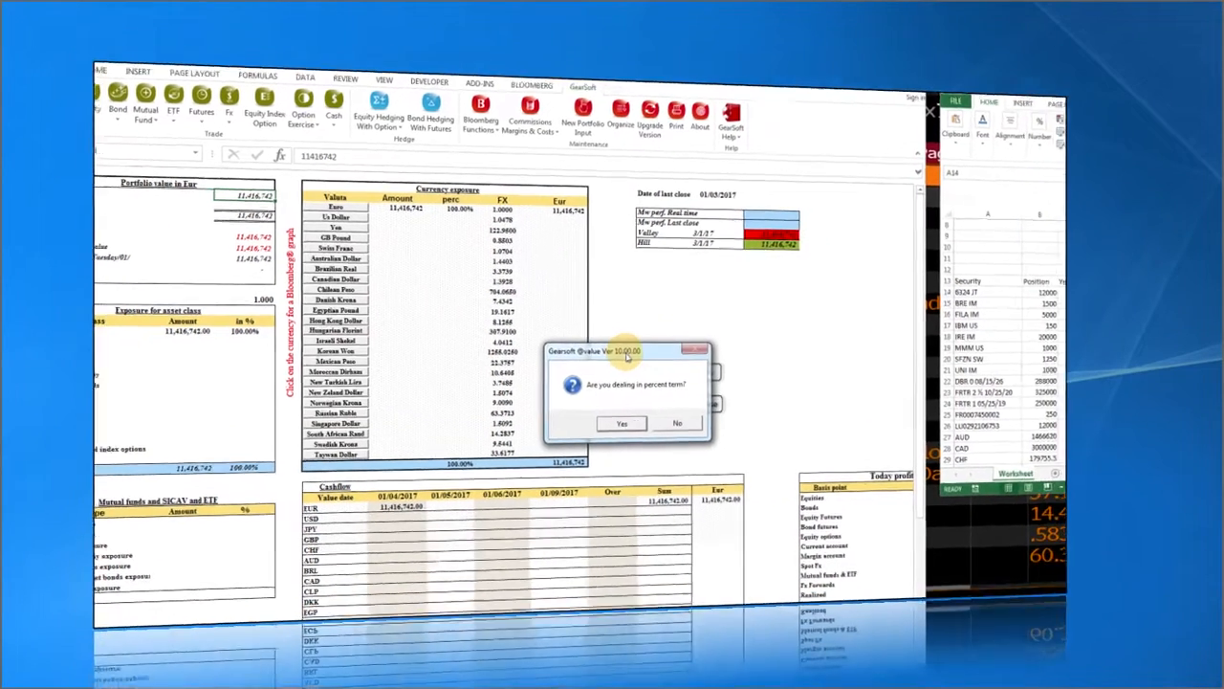
{"action": "left_click_drag", "start_coordinate": [628, 356], "coordinate": [533, 302]}
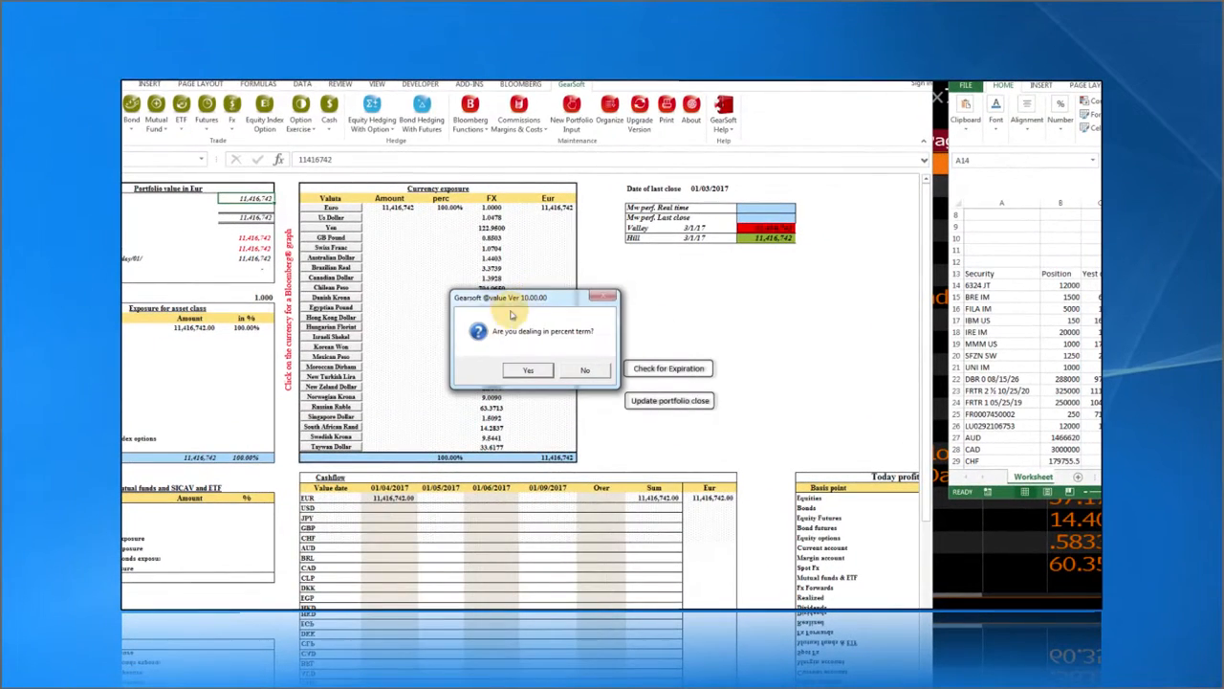
{"action": "left_click", "coordinate": [585, 371]}
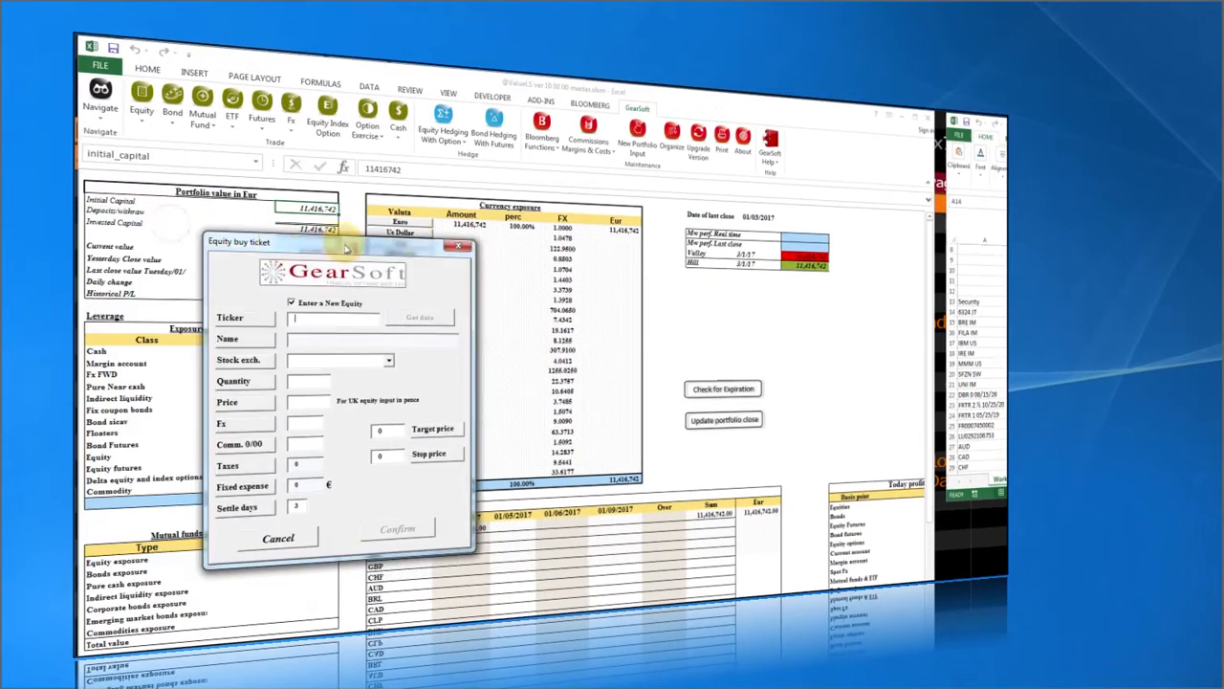
Fill the buy ticket for ticker 6324 on the Japan exchange, 12000 shares at 2,896.00, and confirm.
{"action": "left_click_drag", "start_coordinate": [346, 249], "coordinate": [517, 244]}
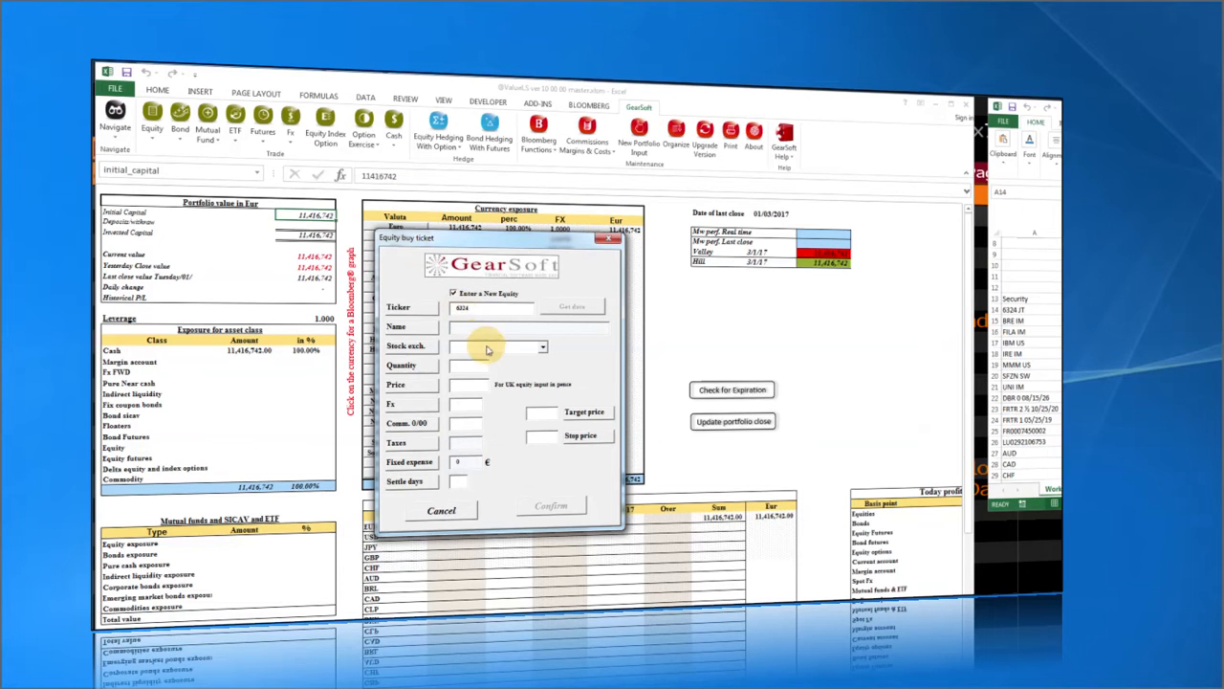
{"action": "left_click", "coordinate": [488, 346]}
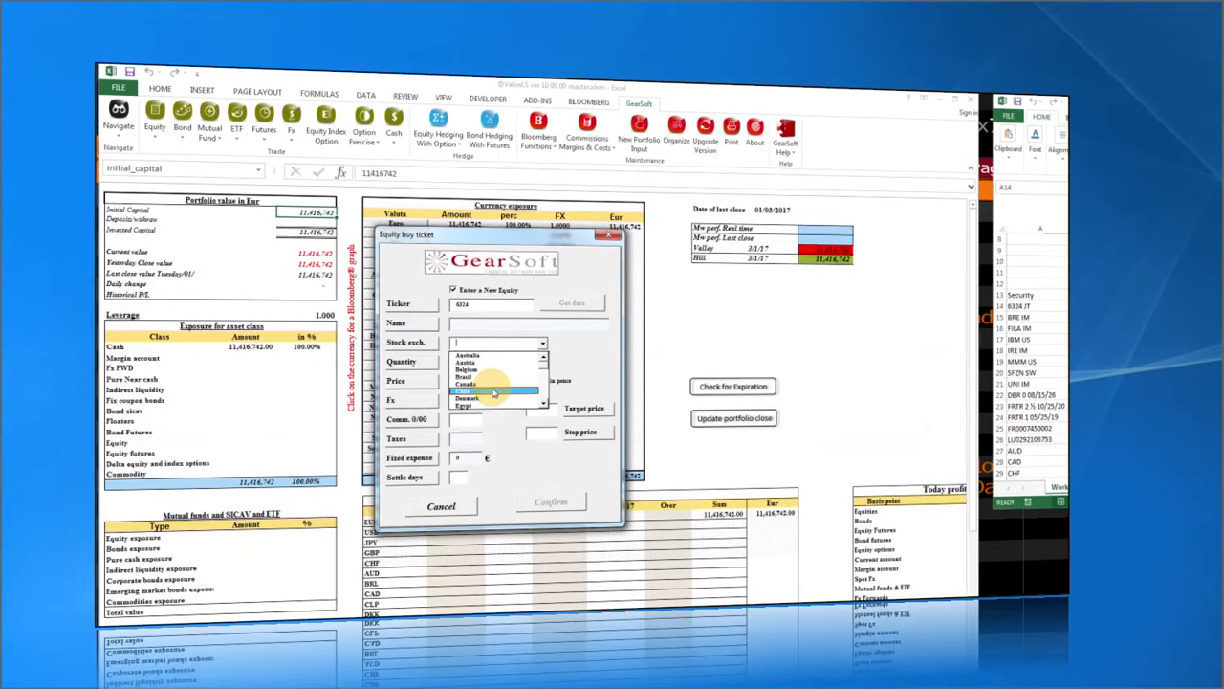
{"action": "left_click", "coordinate": [545, 403]}
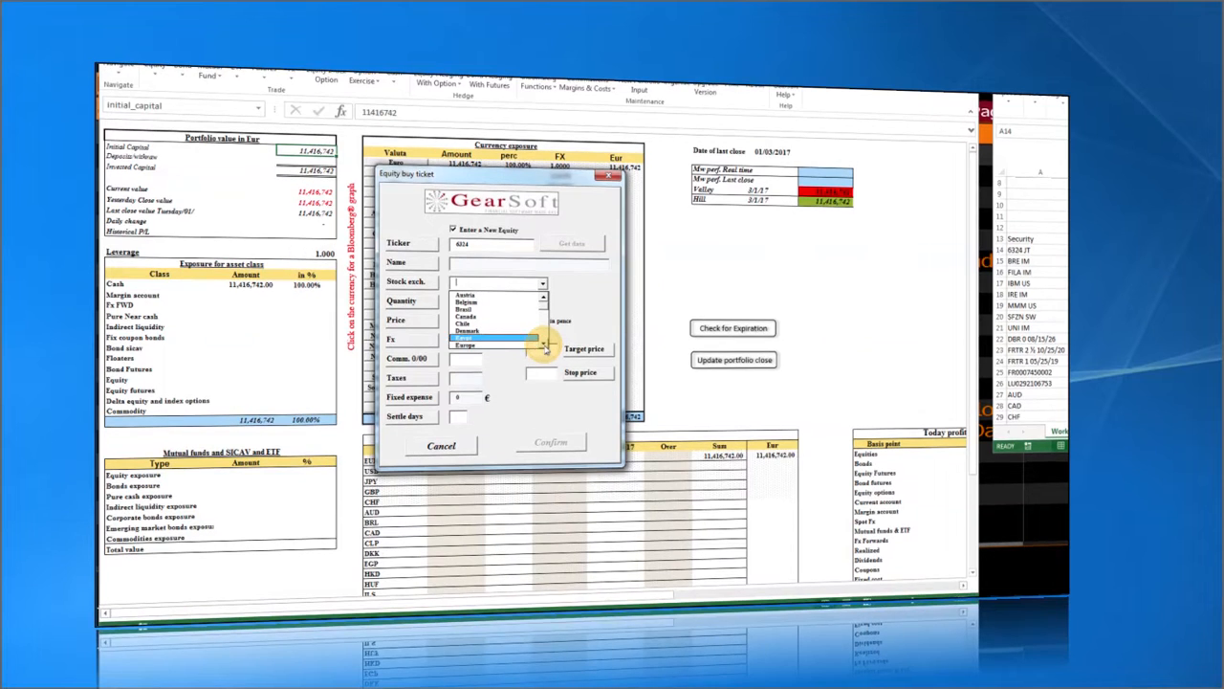
{"action": "left_click", "coordinate": [544, 404]}
{"action": "left_click", "coordinate": [545, 404]}
{"action": "left_click", "coordinate": [544, 347]}
{"action": "left_click", "coordinate": [545, 346]}
{"action": "left_click", "coordinate": [544, 346]}
{"action": "left_click", "coordinate": [544, 346]}
{"action": "left_click", "coordinate": [544, 346]}
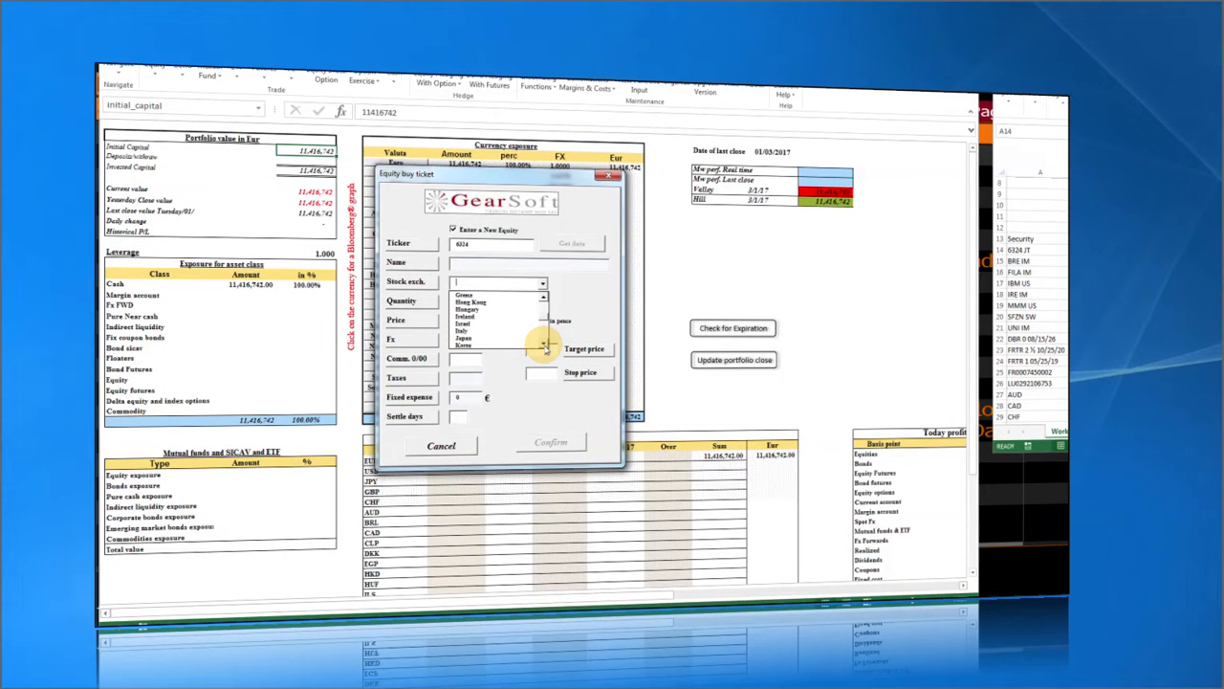
{"action": "left_click", "coordinate": [478, 337]}
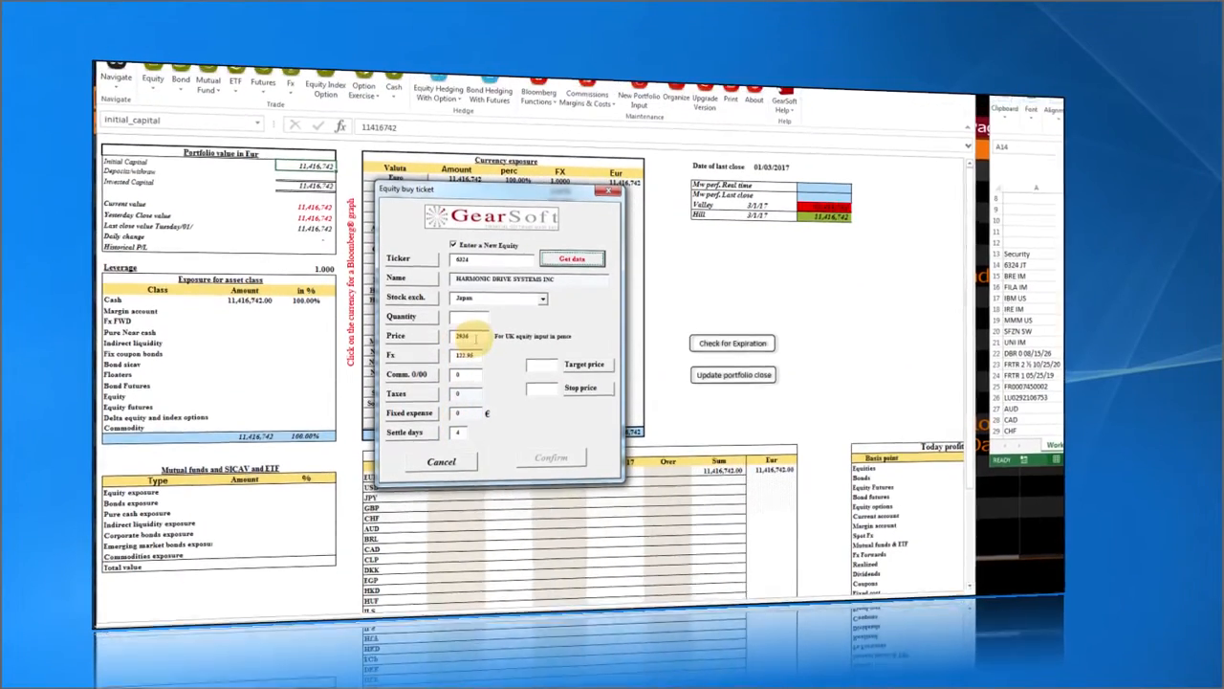
{"action": "double_click", "coordinate": [464, 344]}
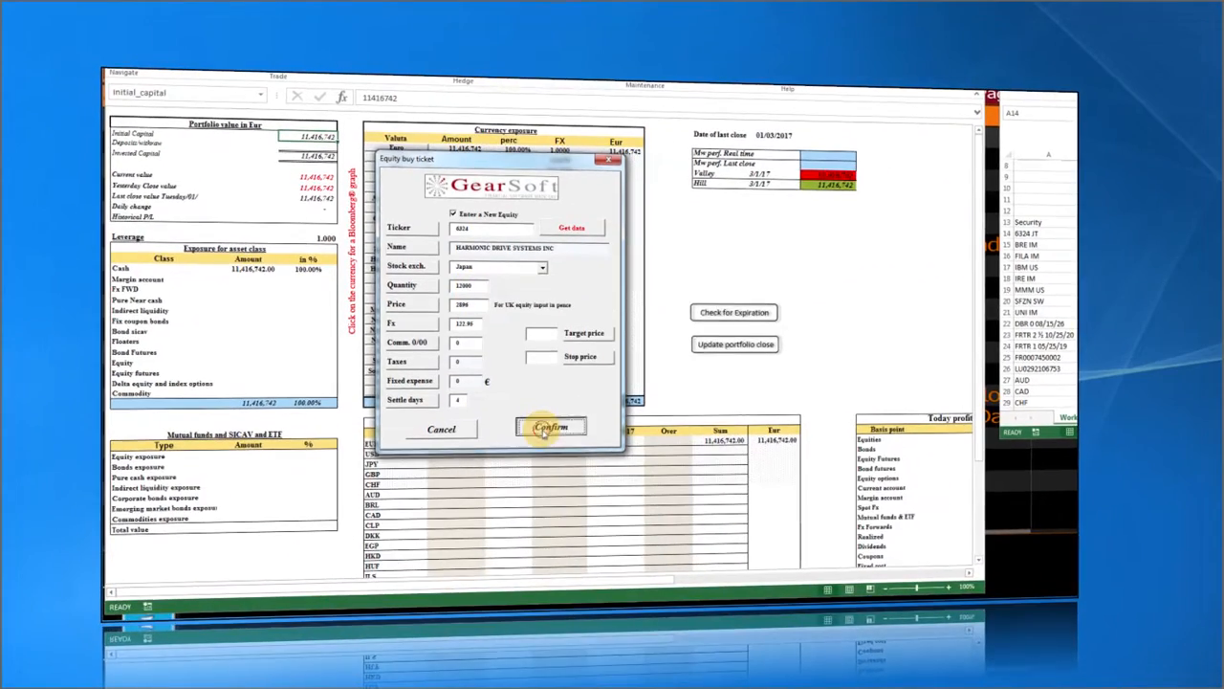
{"action": "left_click", "coordinate": [550, 465]}
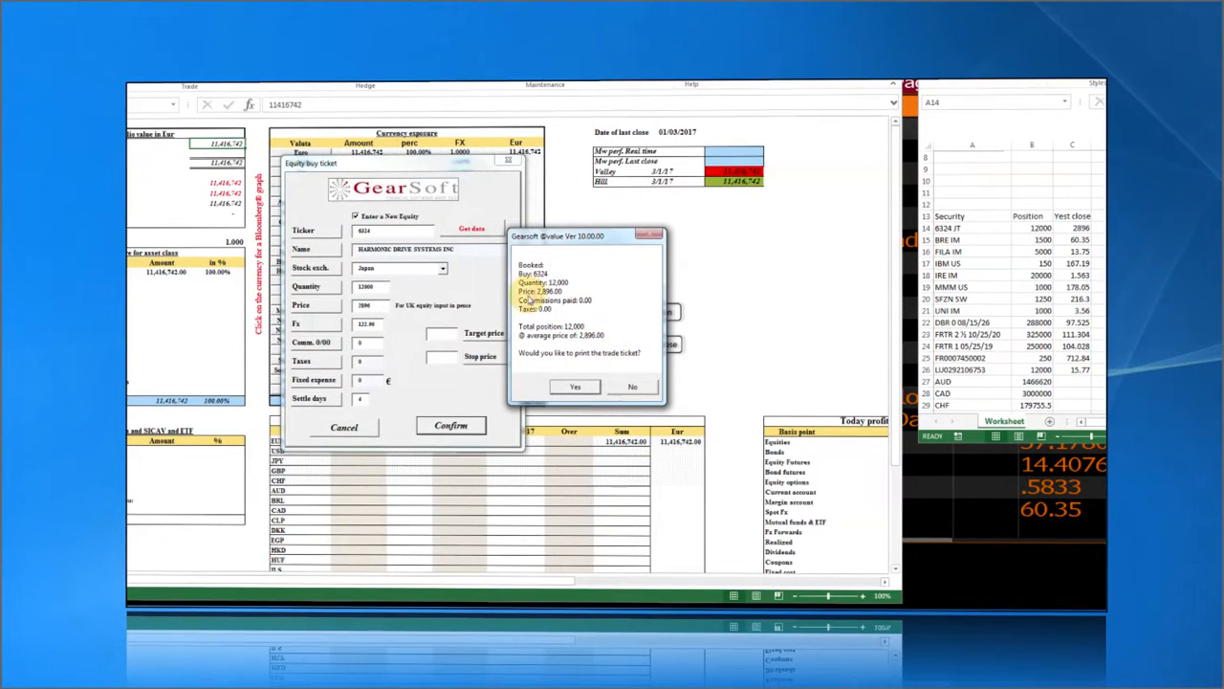
Print the 6324 JT trade ticket and review its 34,752,000 JPY preview zoomed in.
{"action": "left_click", "coordinate": [580, 389]}
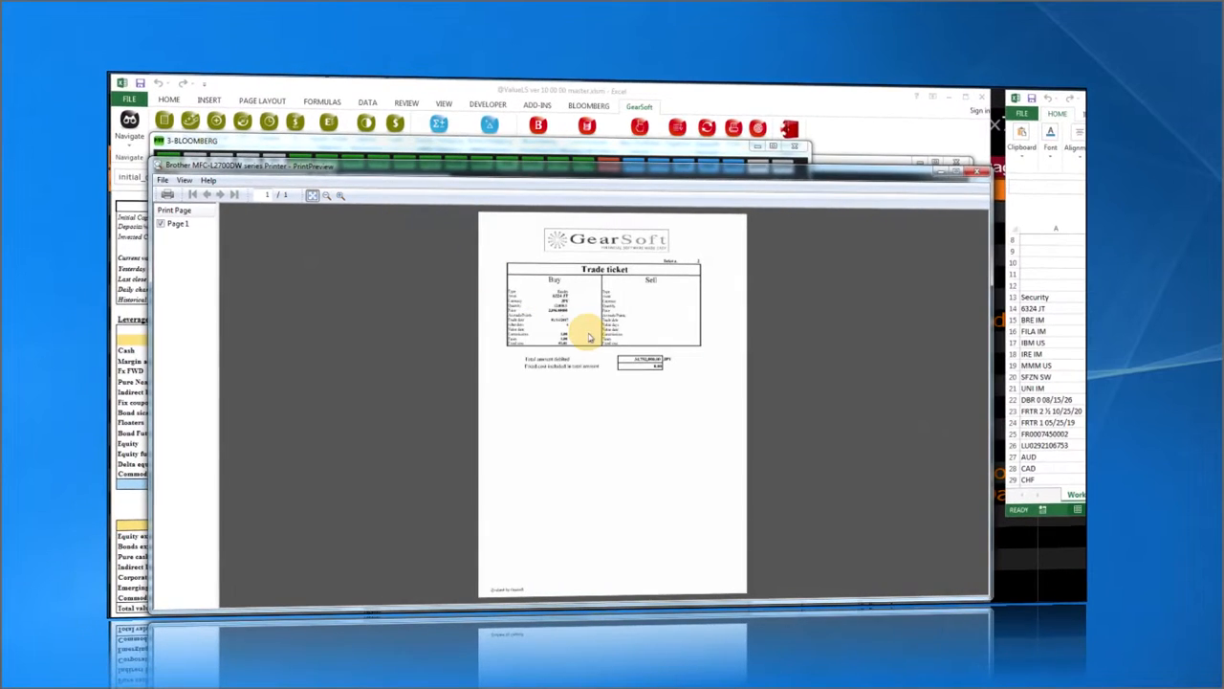
{"action": "left_click", "coordinate": [340, 195]}
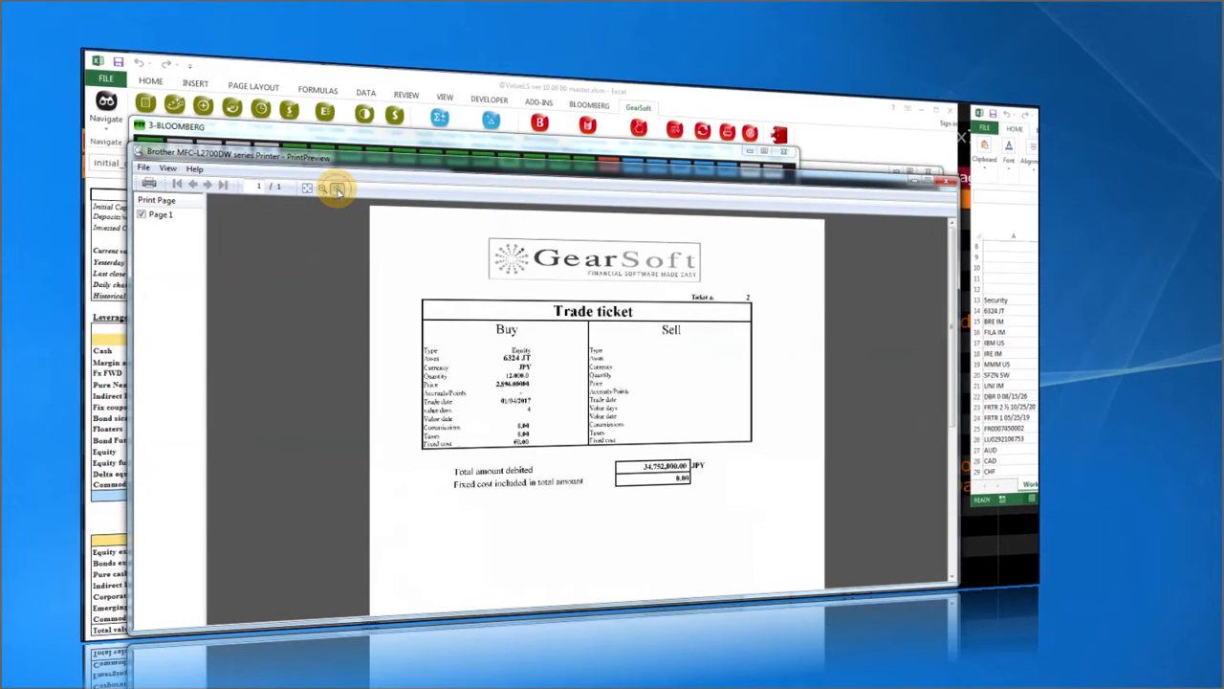
{"action": "left_click", "coordinate": [338, 191]}
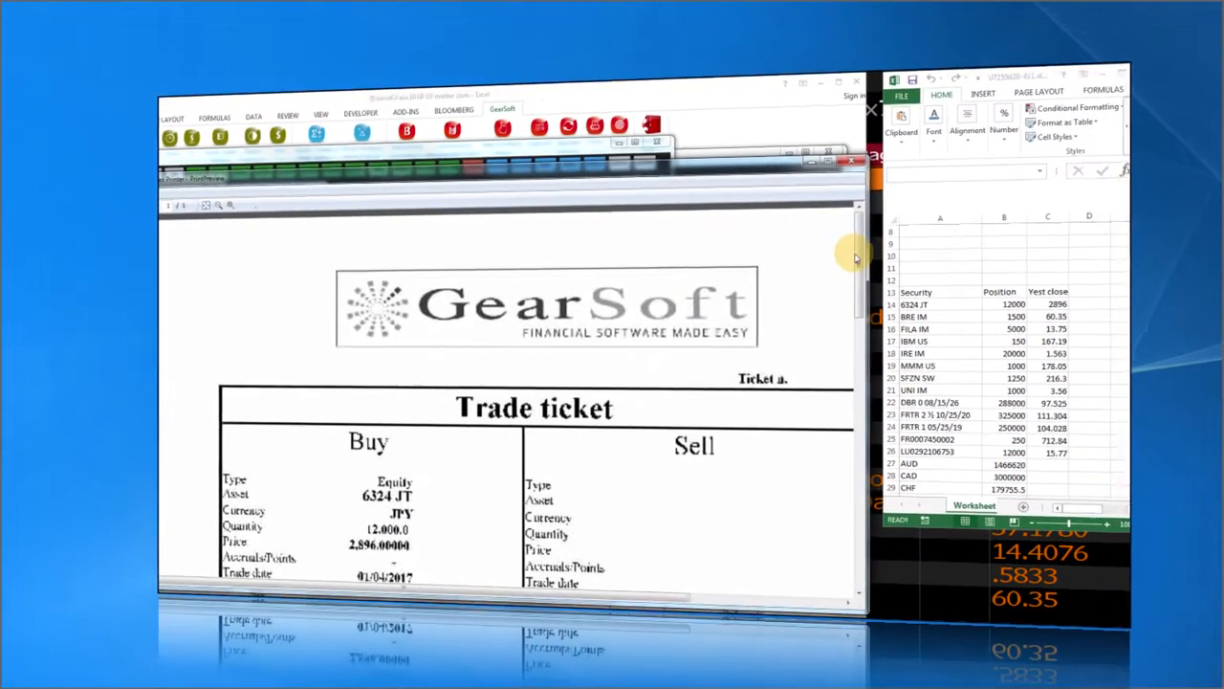
{"action": "left_click_drag", "start_coordinate": [969, 246], "coordinate": [969, 289]}
{"action": "left_click_drag", "start_coordinate": [851, 319], "coordinate": [851, 325]}
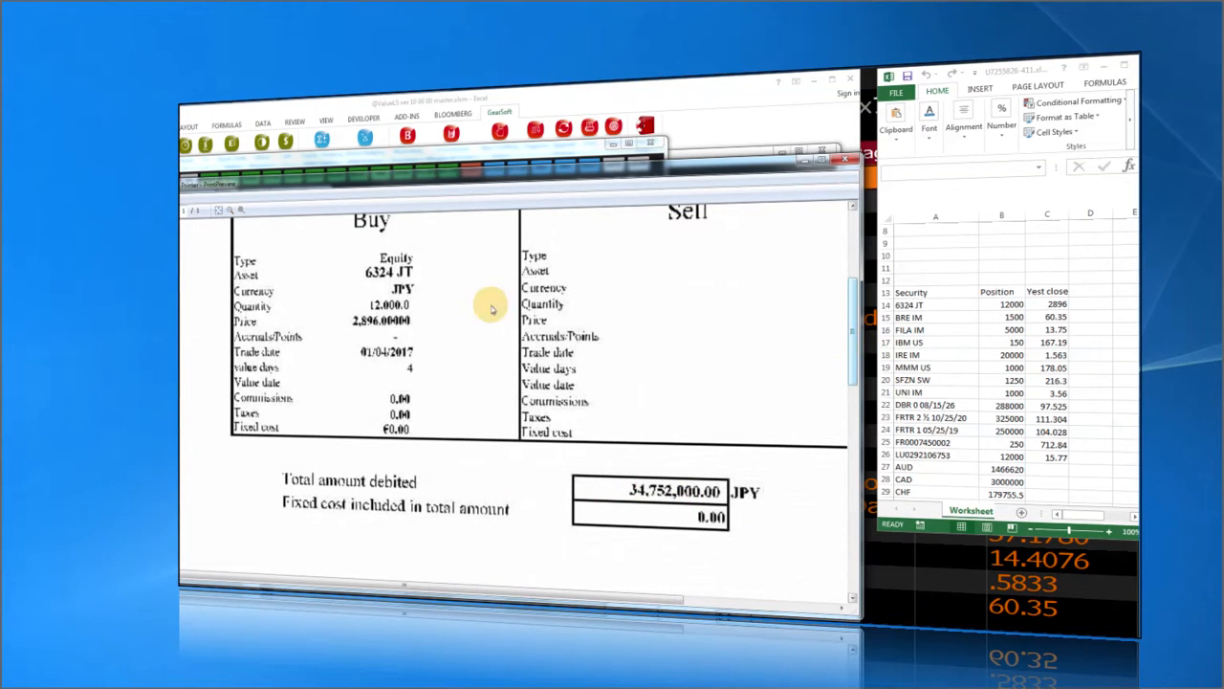
{"action": "left_click_drag", "start_coordinate": [854, 328], "coordinate": [842, 259]}
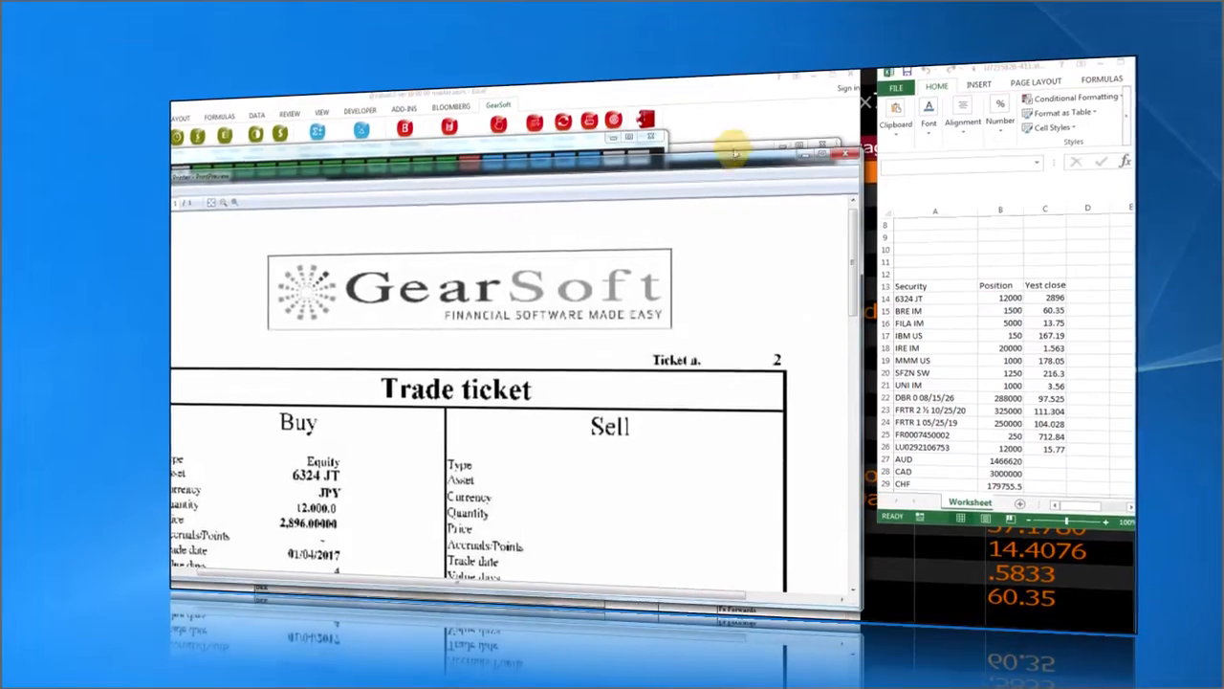
Close the ticket preview and submit the 6324 JT buy to NEW SEMESTER in Bloomberg.
{"action": "left_click", "coordinate": [846, 162]}
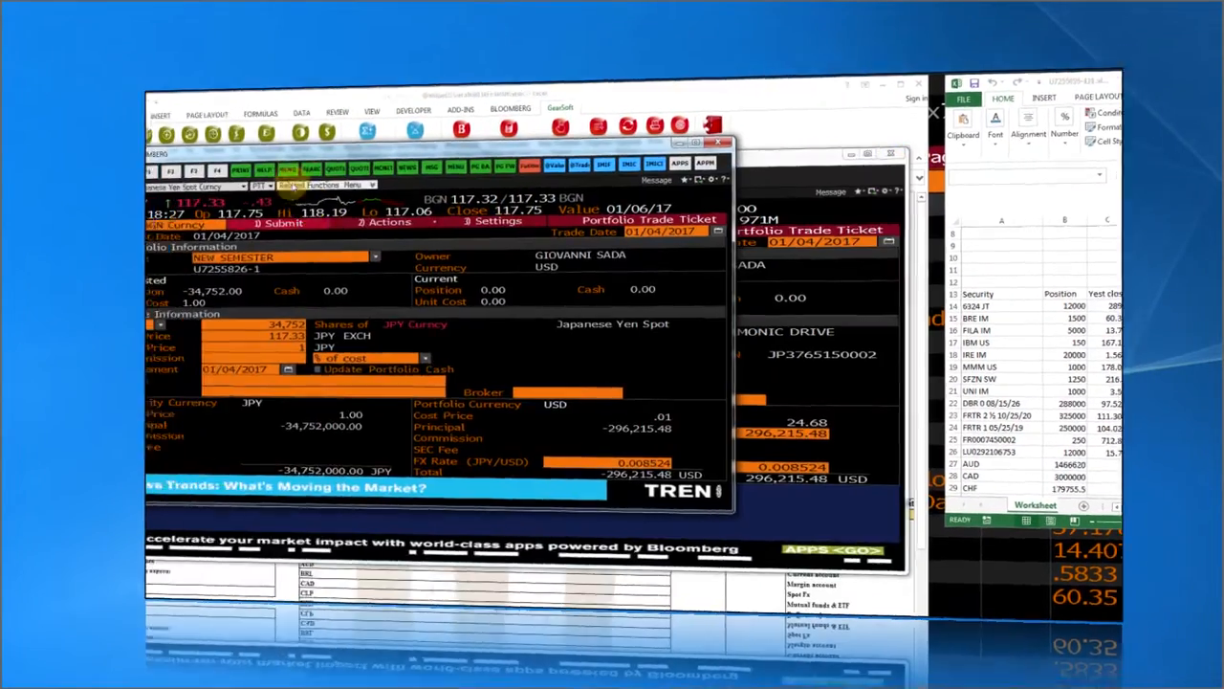
{"action": "left_click_drag", "start_coordinate": [266, 160], "coordinate": [614, 283]}
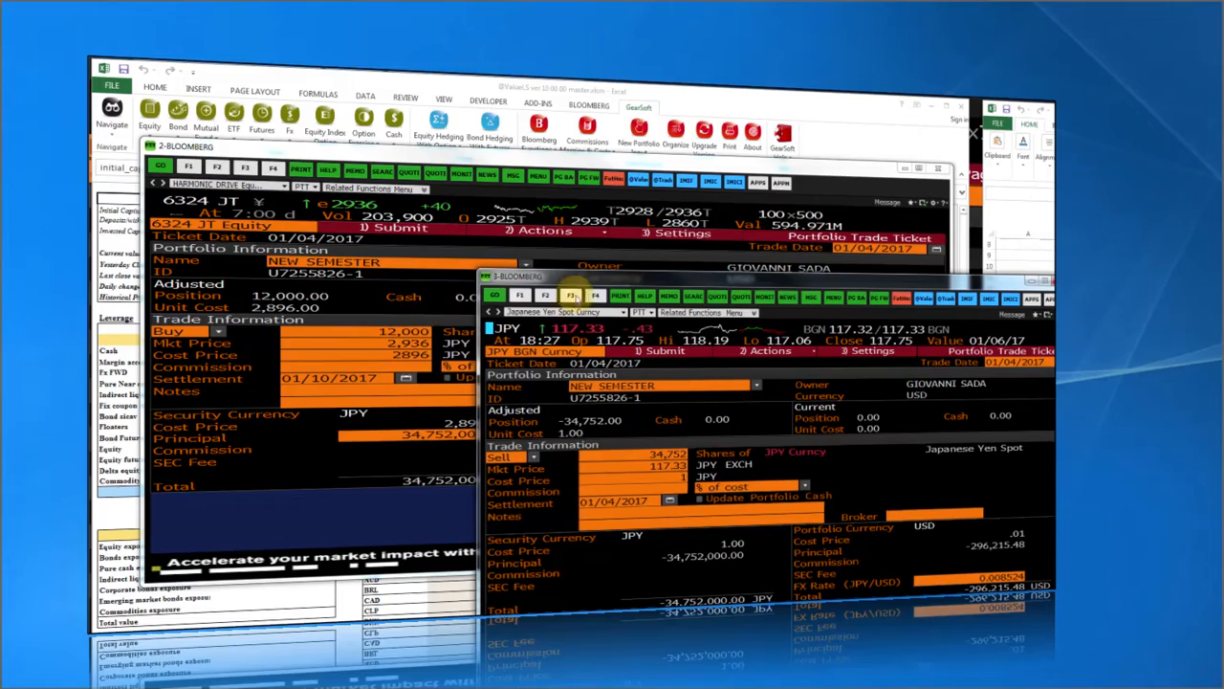
{"action": "left_click_drag", "start_coordinate": [614, 283], "coordinate": [627, 302]}
{"action": "left_click", "coordinate": [402, 160]}
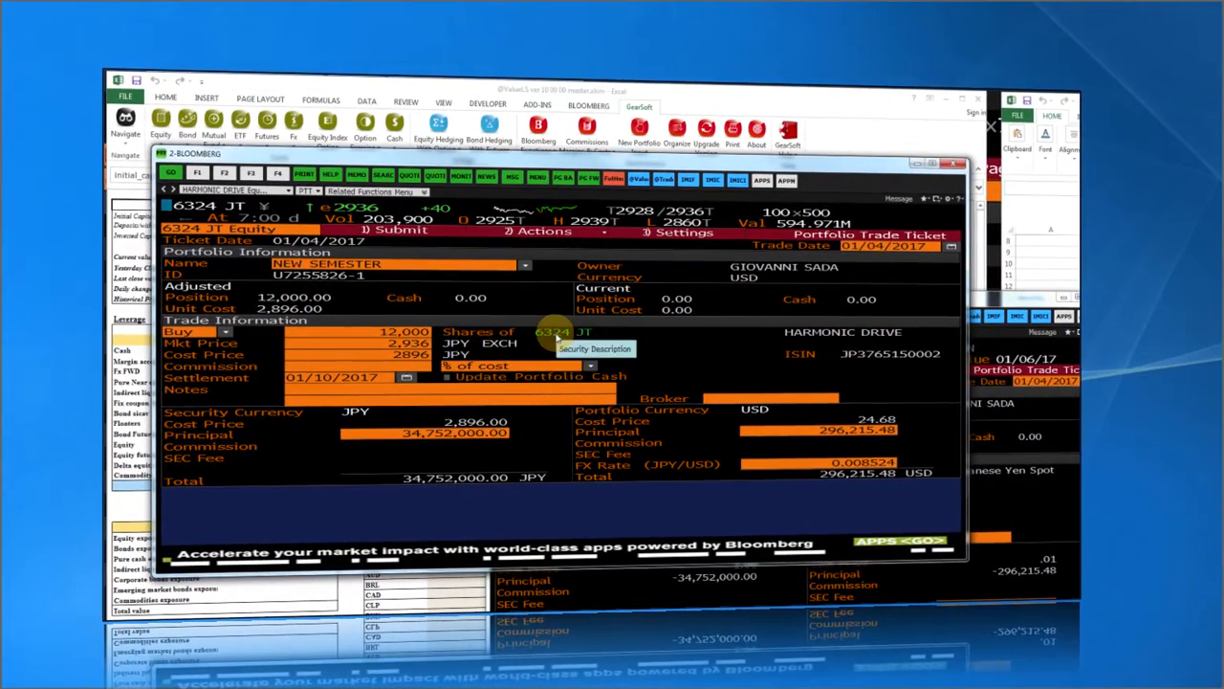
{"action": "left_click", "coordinate": [388, 232]}
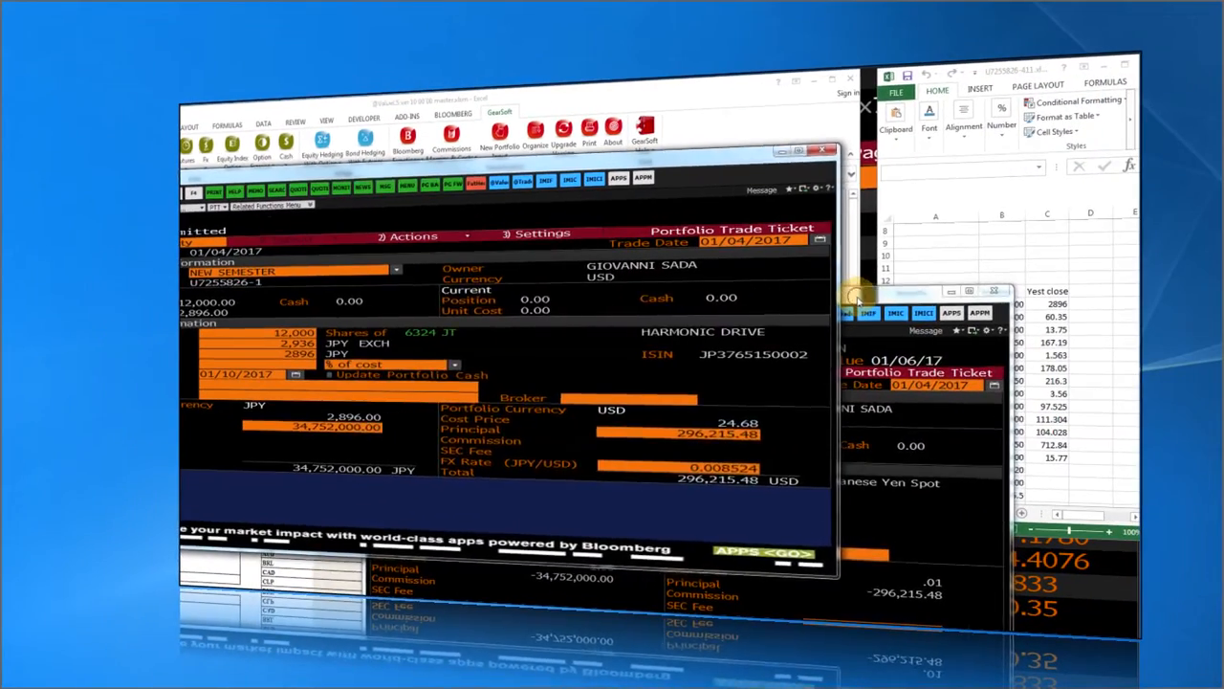
Submit the 34,752,000 JPY currency sell ticket and run PRTU.
{"action": "left_click_drag", "start_coordinate": [959, 301], "coordinate": [748, 215]}
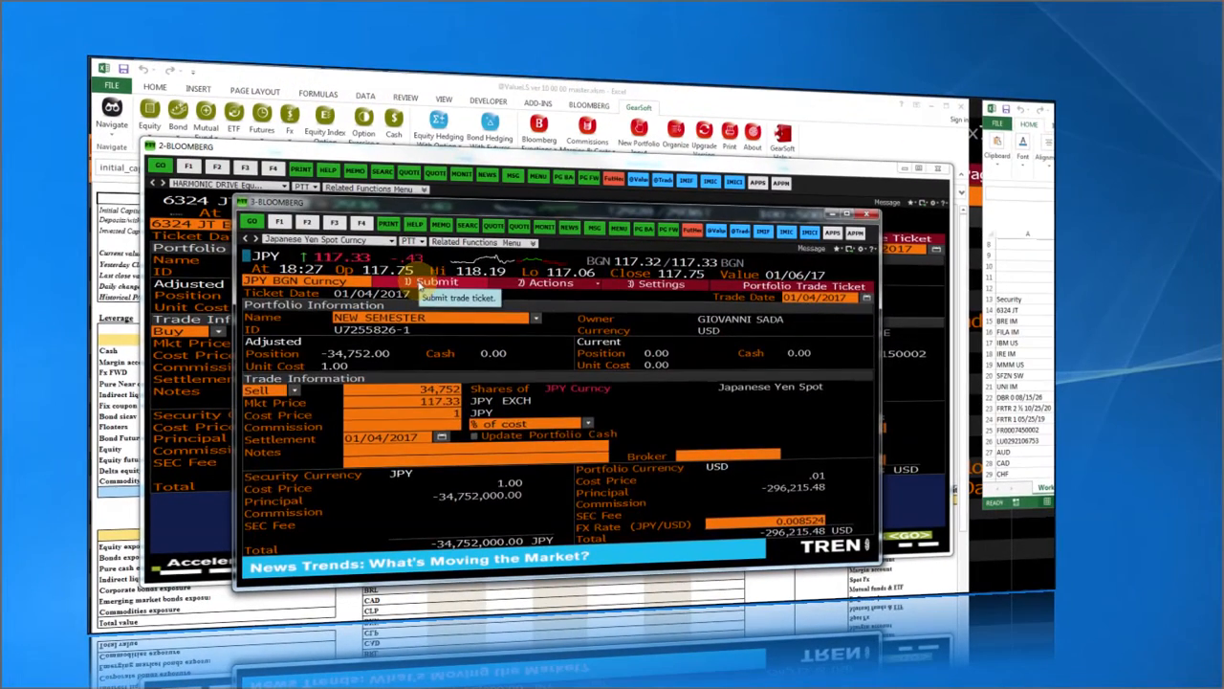
{"action": "left_click", "coordinate": [430, 232]}
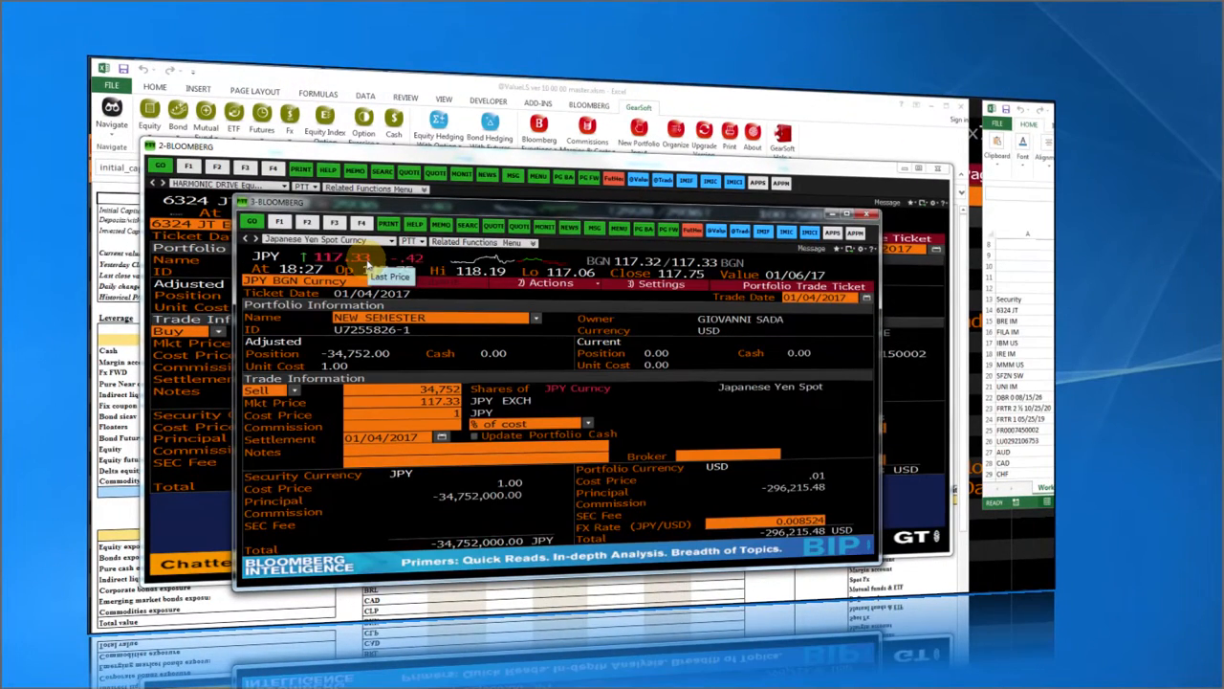
{"action": "type", "text": "PRTU"}
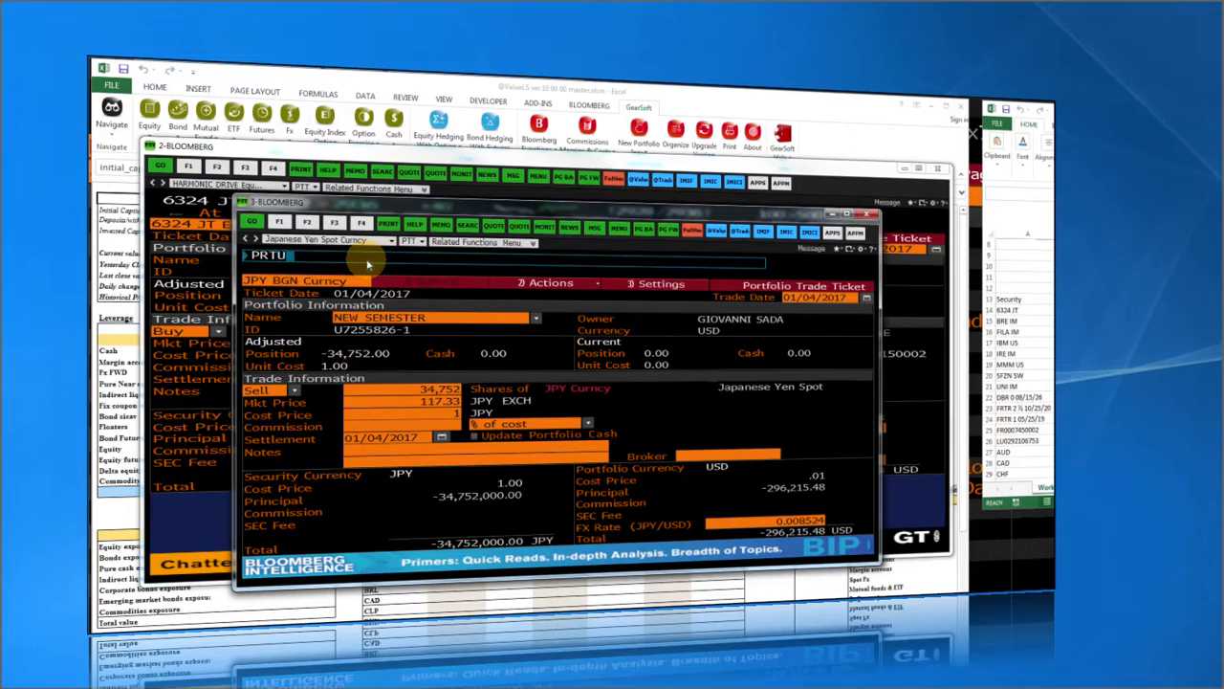
{"action": "key", "text": "Return"}
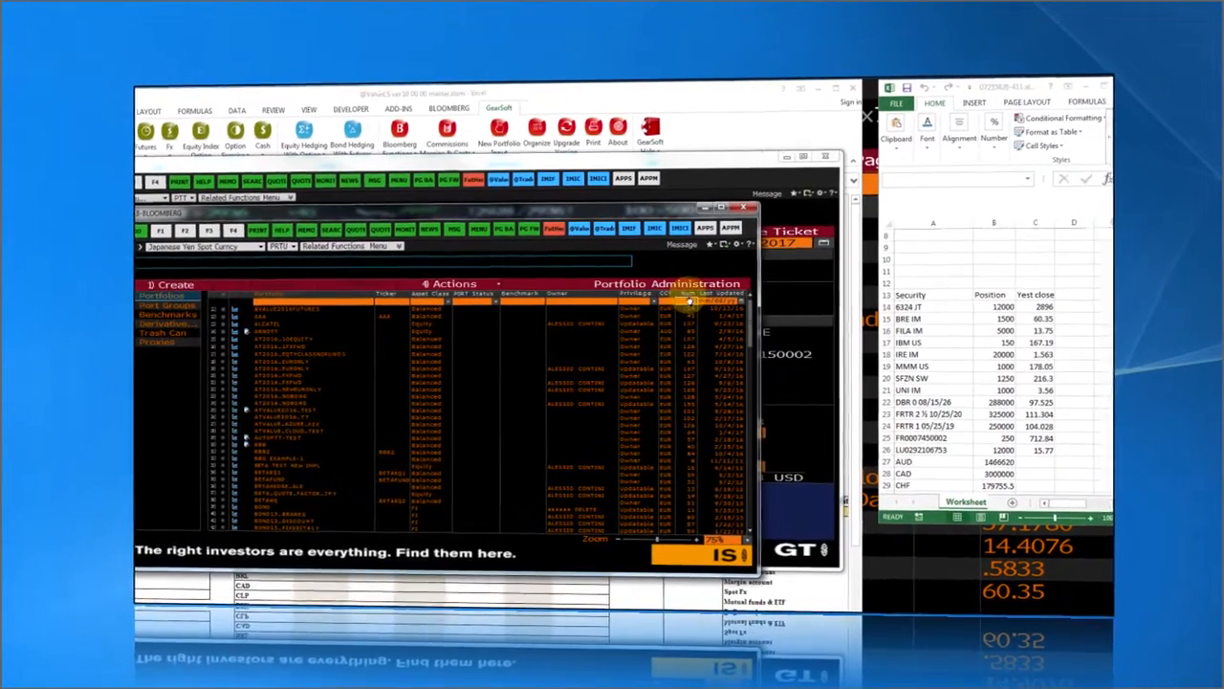
Sort PRTU by portfolio number, view NEW SEMESTER's holdings, then minimize both Bloomberg windows.
{"action": "left_click", "coordinate": [689, 296]}
{"action": "left_click", "coordinate": [689, 295]}
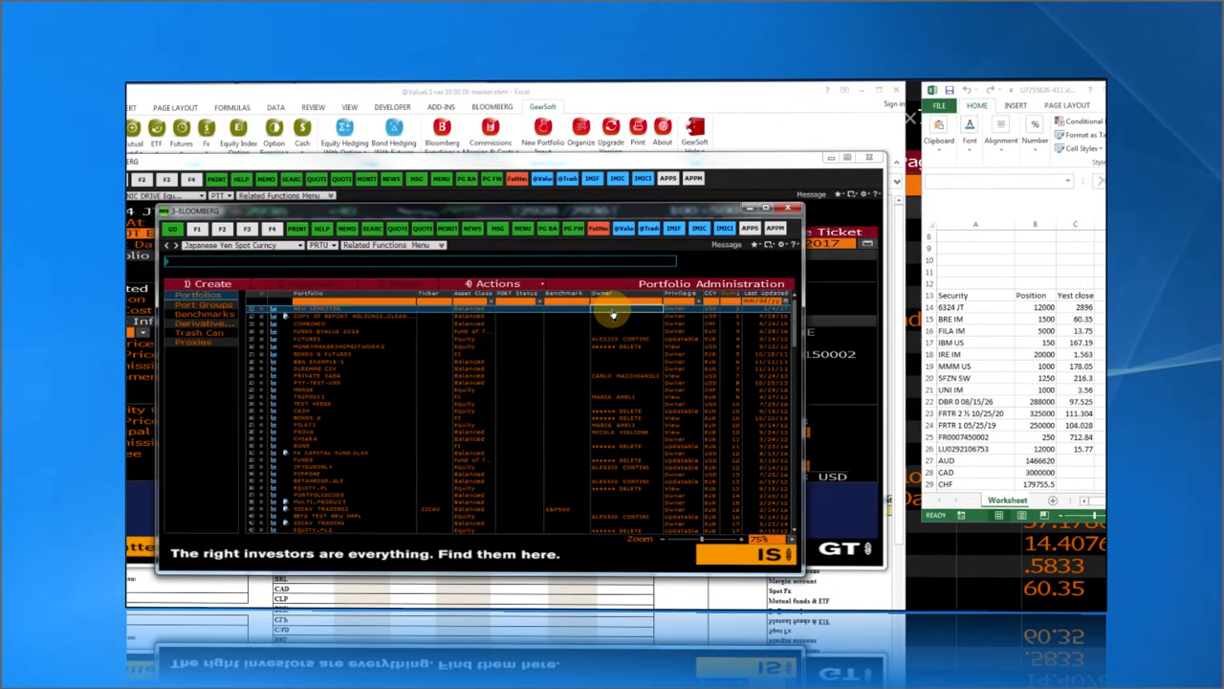
{"action": "left_click", "coordinate": [564, 310]}
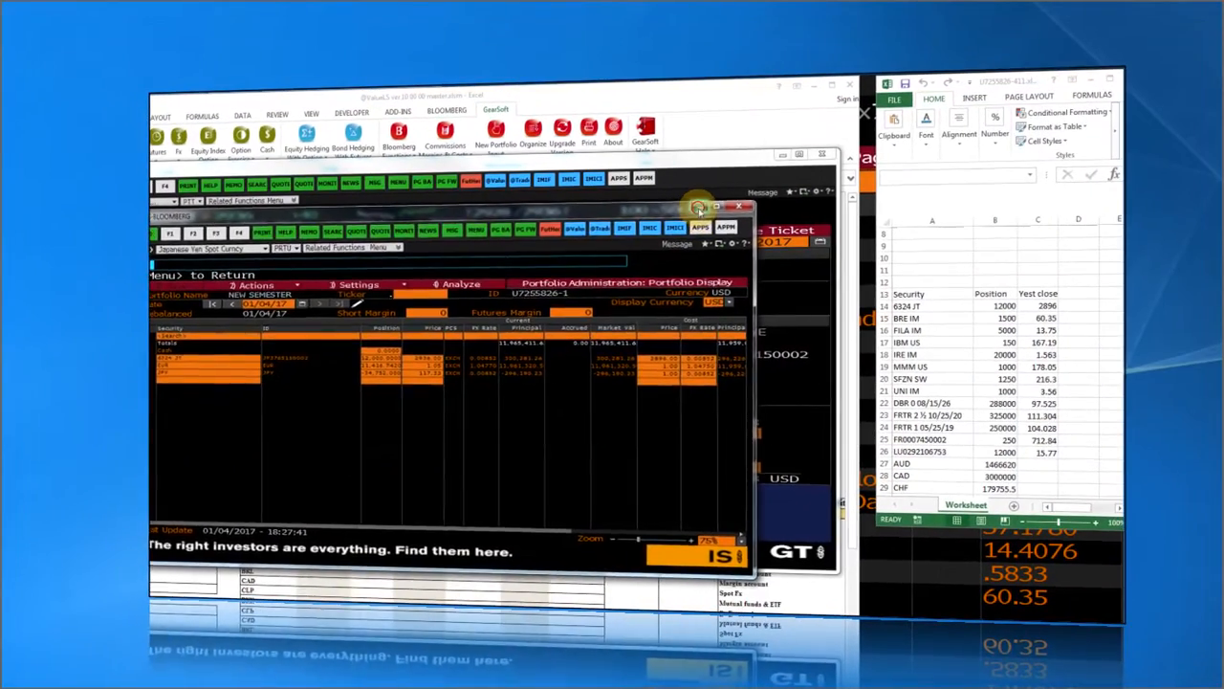
{"action": "left_click", "coordinate": [700, 209]}
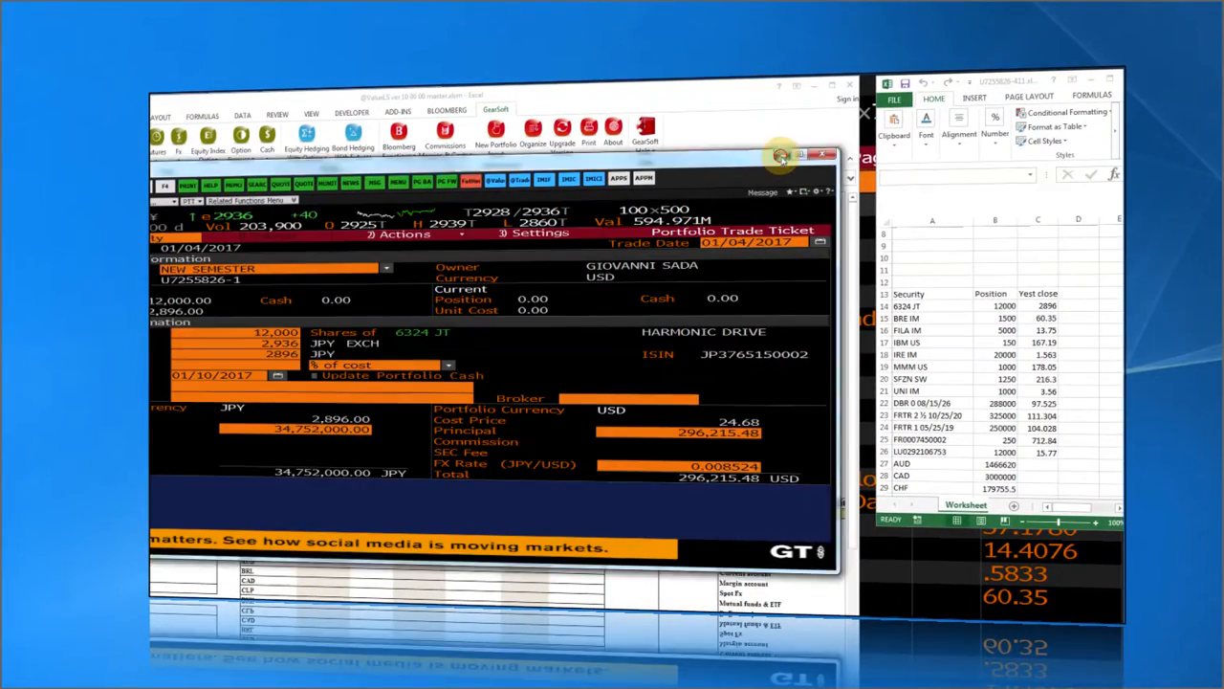
{"action": "left_click", "coordinate": [783, 155]}
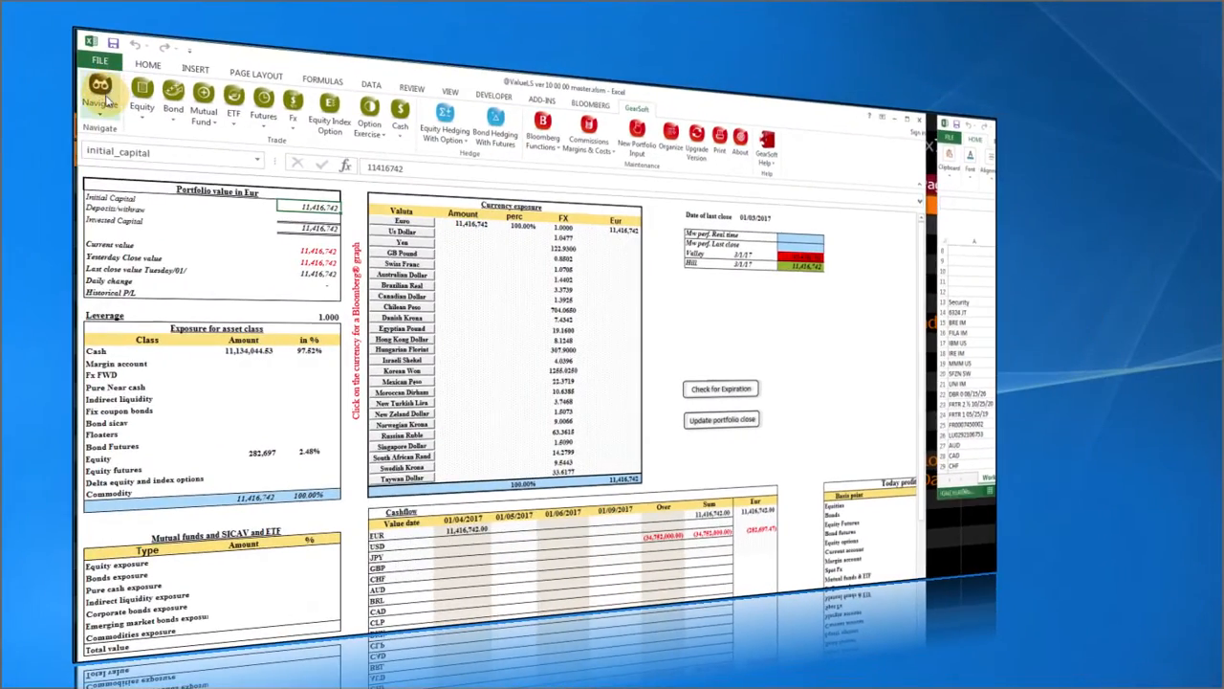
Jump to the Equity sheet and check Harmonic Drive's 12,000 share quantity.
{"action": "left_click", "coordinate": [103, 96]}
{"action": "left_click", "coordinate": [132, 266]}
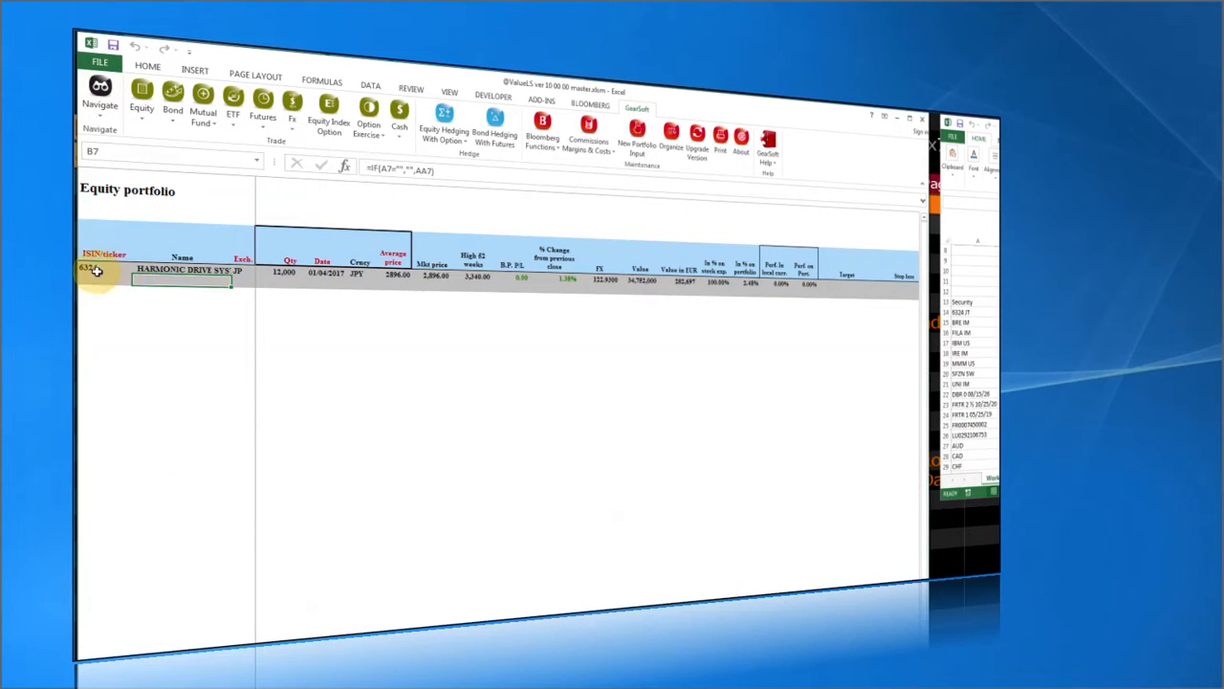
{"action": "left_click", "coordinate": [284, 274]}
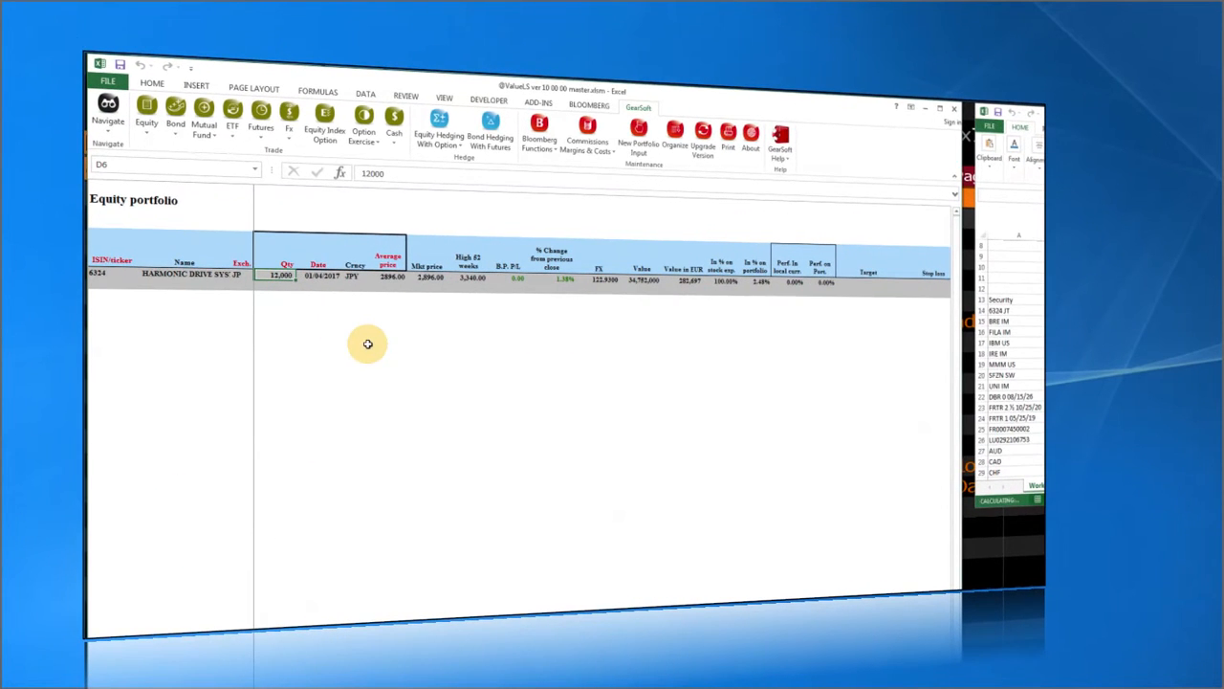
Review the Asset Allocation overview and the other workbook's security list, then return to GearSoft navigation.
{"action": "left_click", "coordinate": [109, 113]}
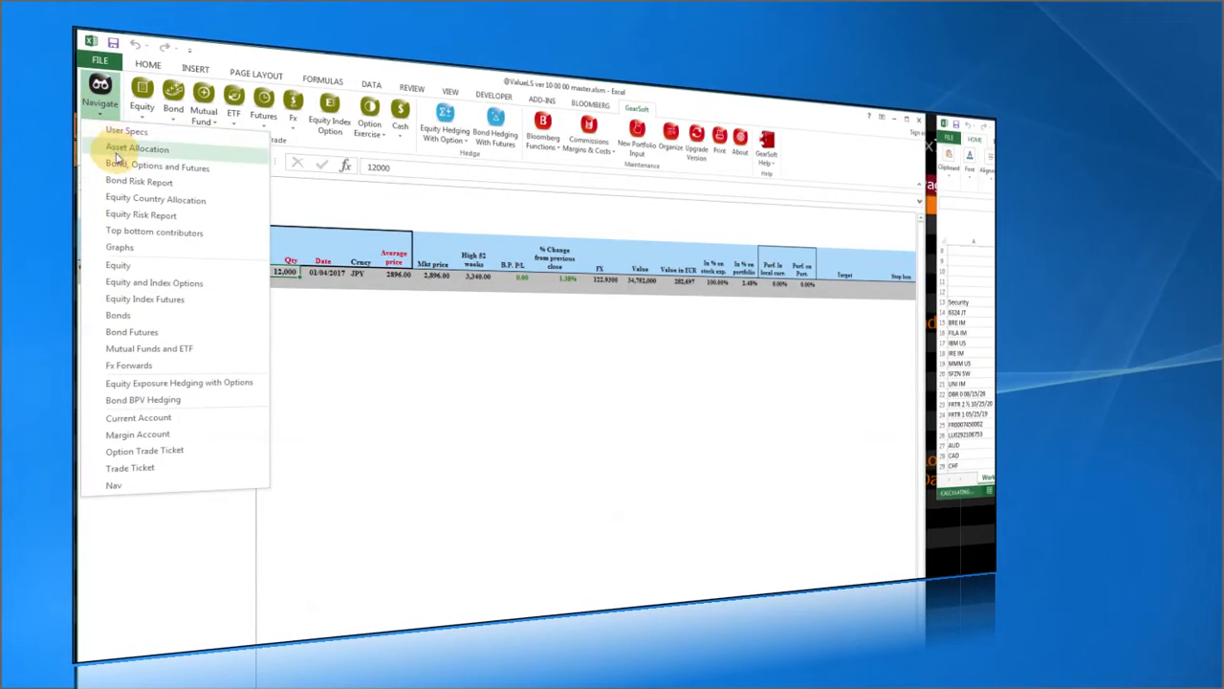
{"action": "left_click", "coordinate": [115, 146]}
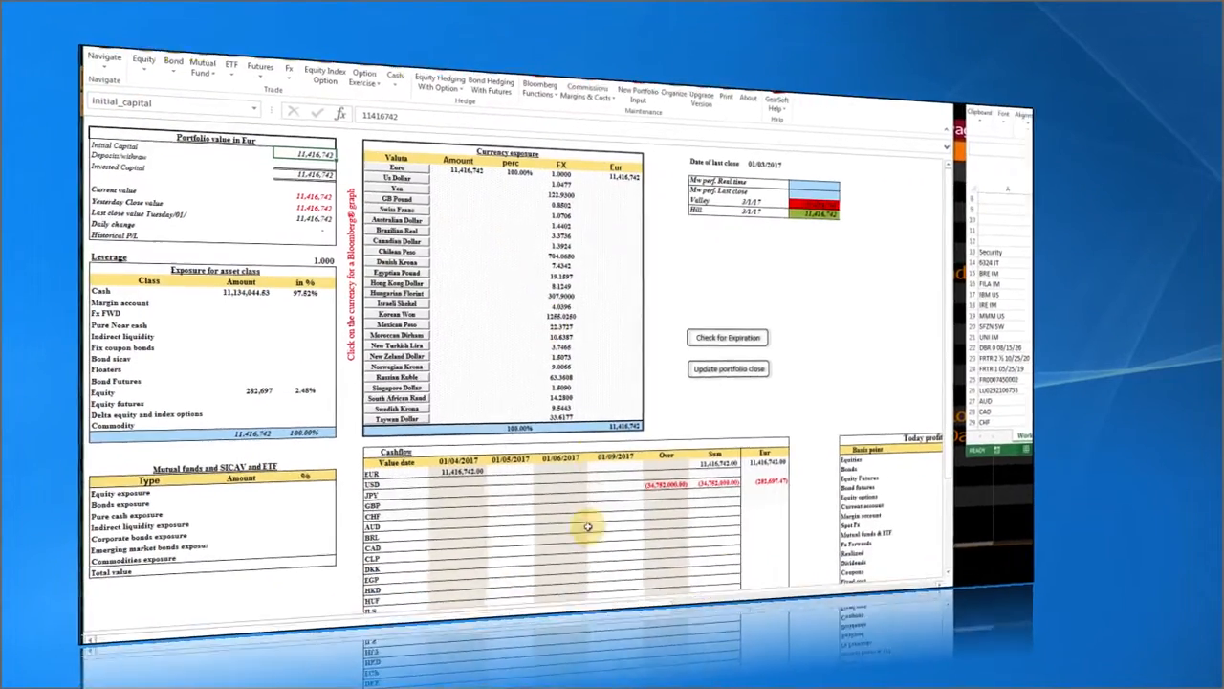
{"action": "left_click_drag", "start_coordinate": [539, 590], "coordinate": [536, 585]}
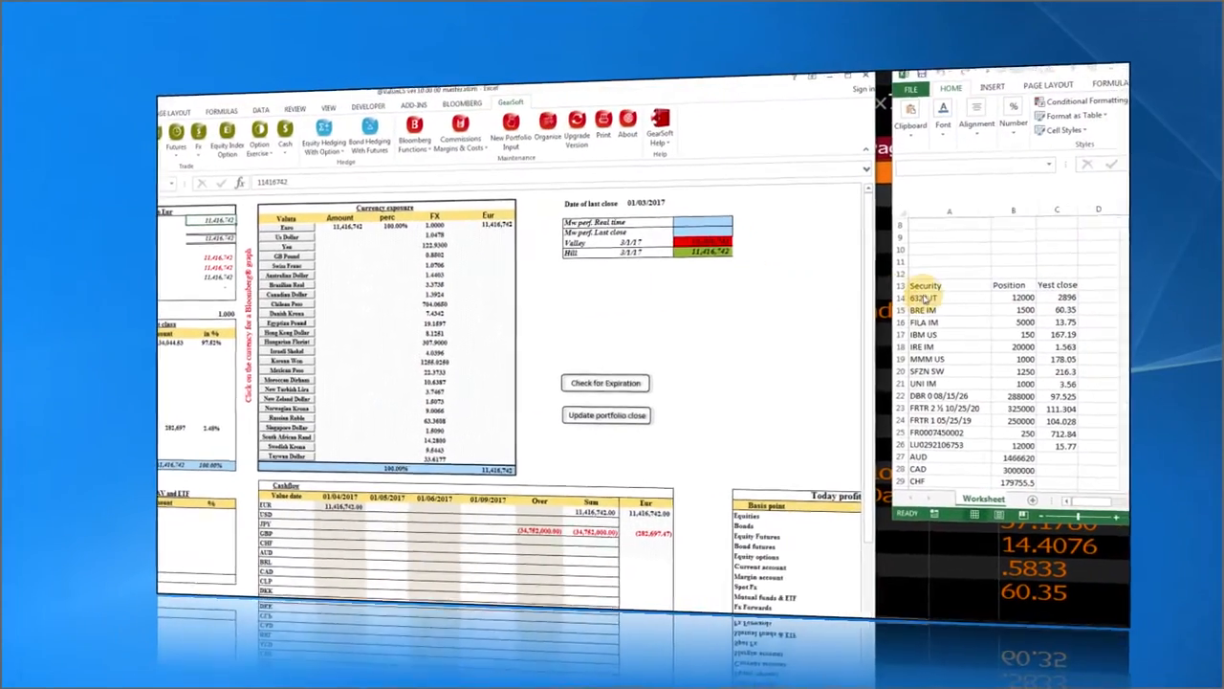
{"action": "left_click", "coordinate": [955, 283]}
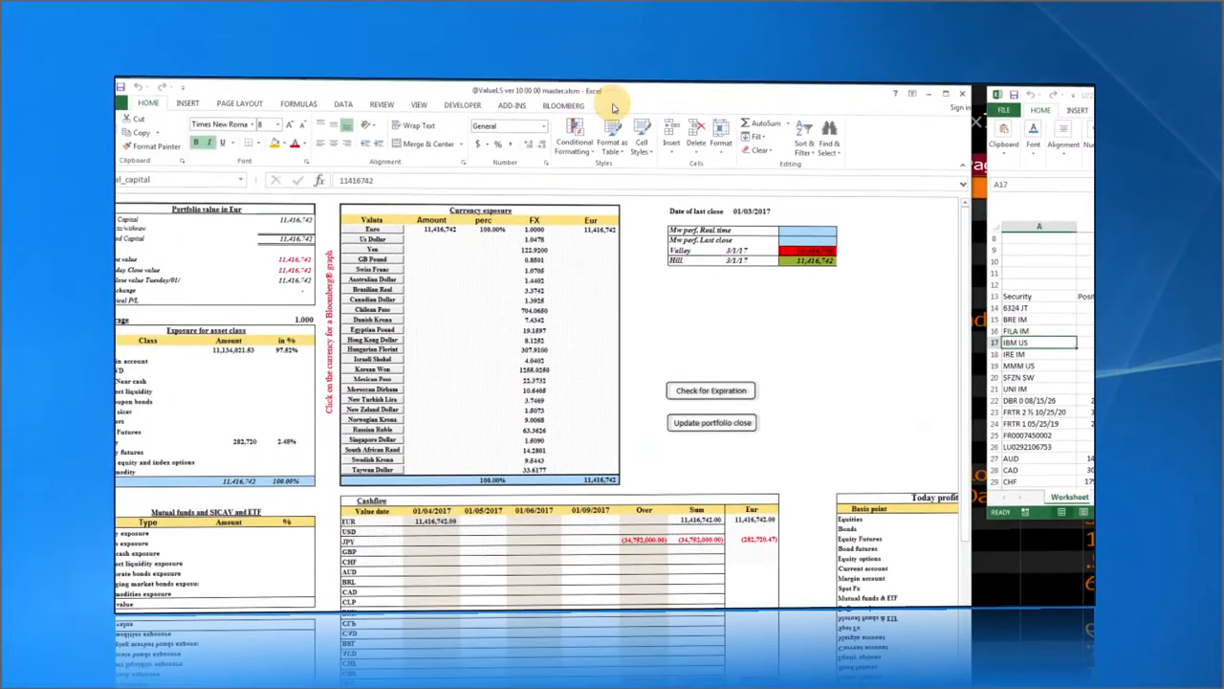
{"action": "left_click", "coordinate": [615, 107]}
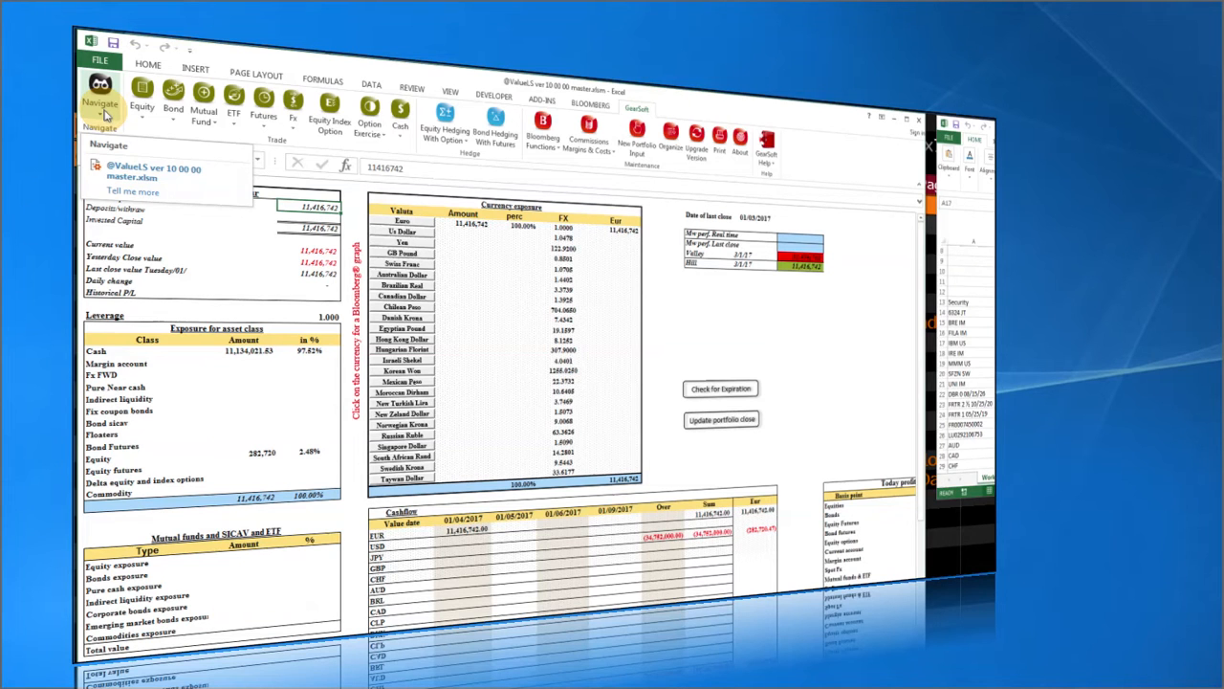
{"action": "left_click", "coordinate": [105, 114]}
{"action": "left_click", "coordinate": [145, 418]}
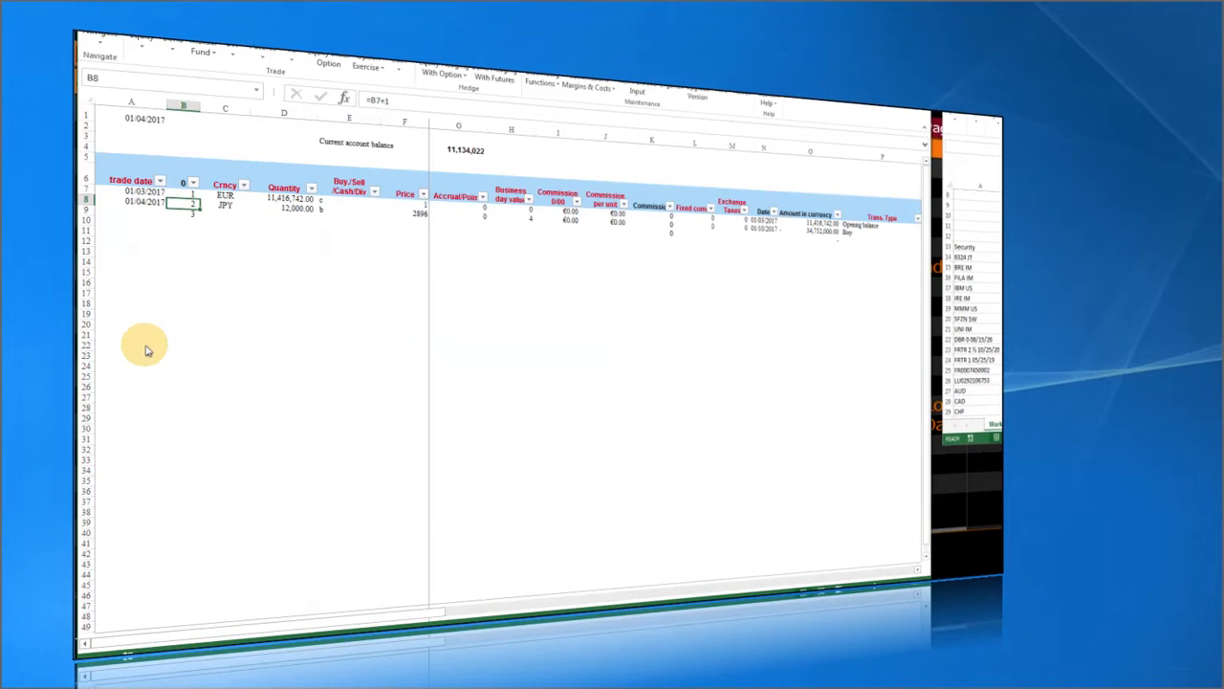
{"action": "left_click", "coordinate": [284, 198]}
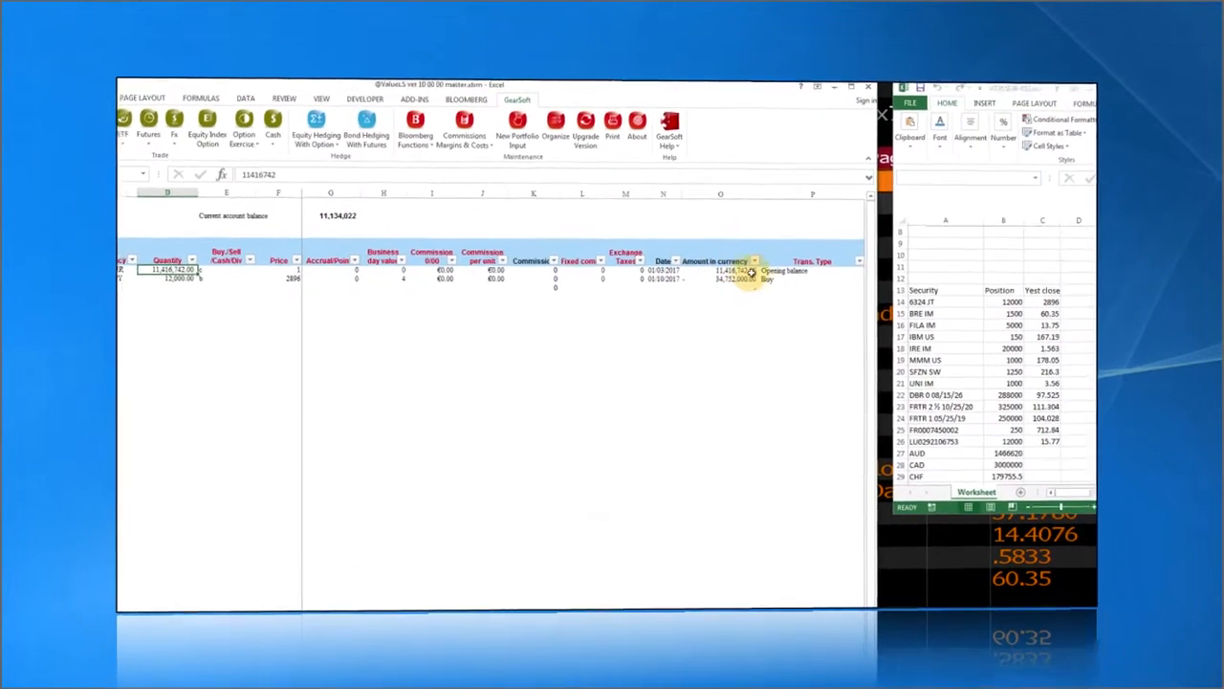
{"action": "left_click", "coordinate": [763, 272]}
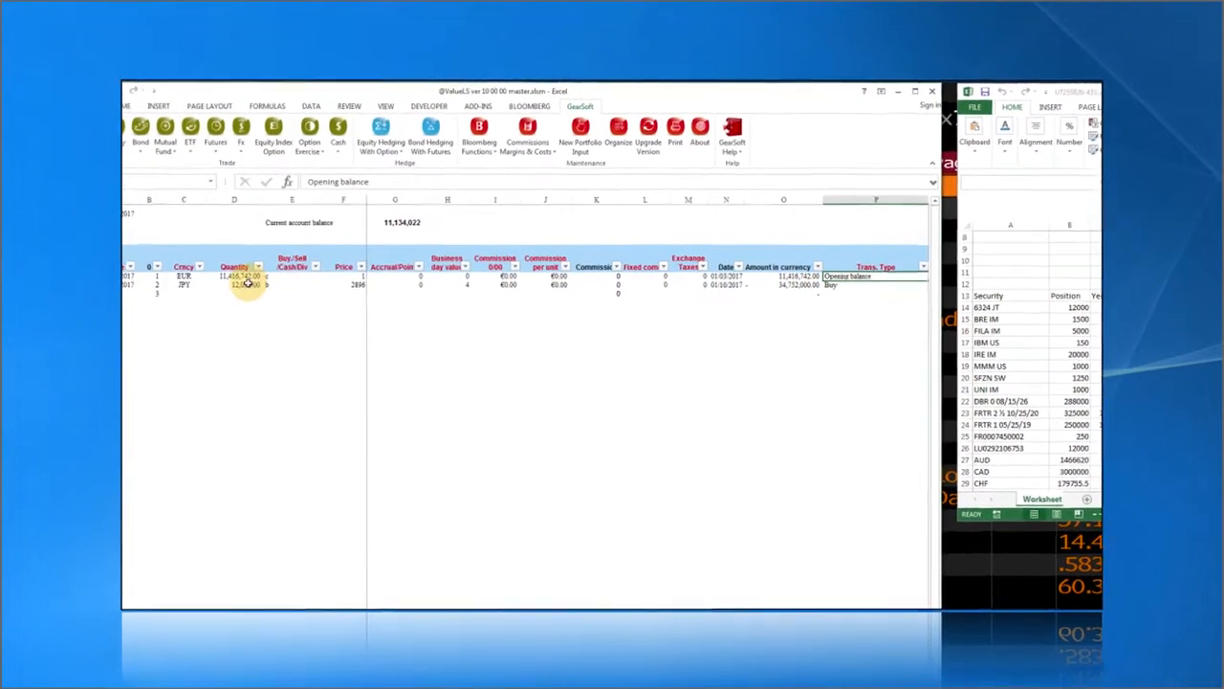
{"action": "left_click", "coordinate": [295, 283]}
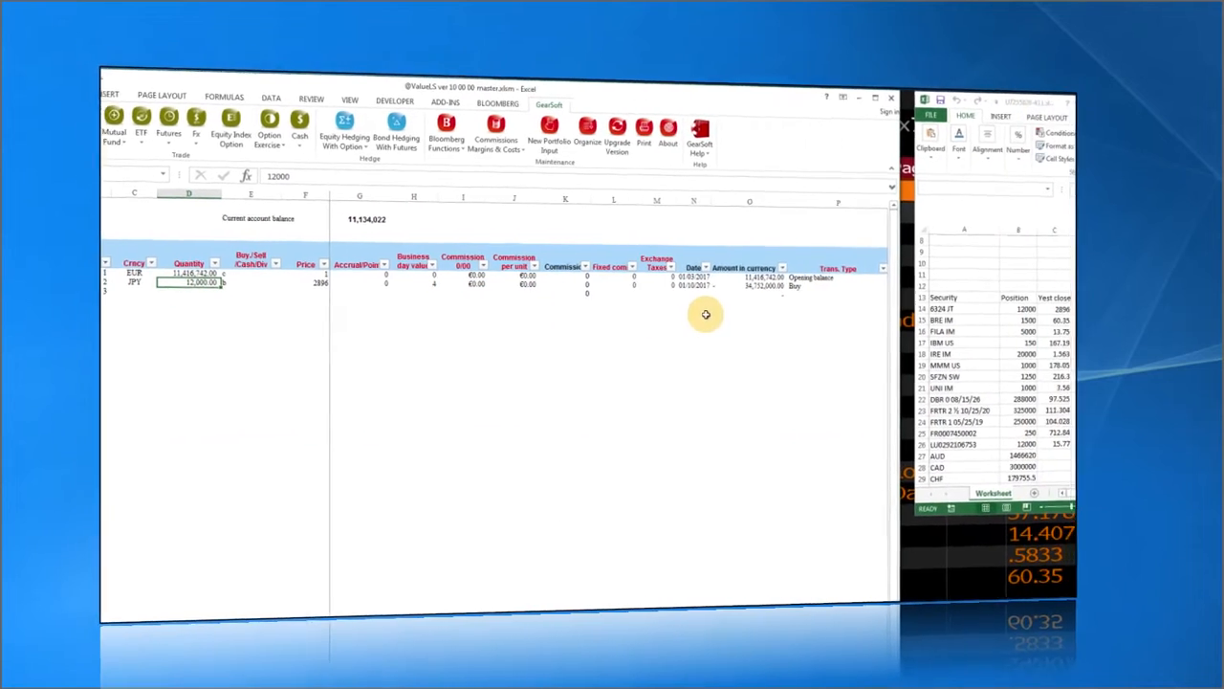
{"action": "left_click", "coordinate": [753, 285]}
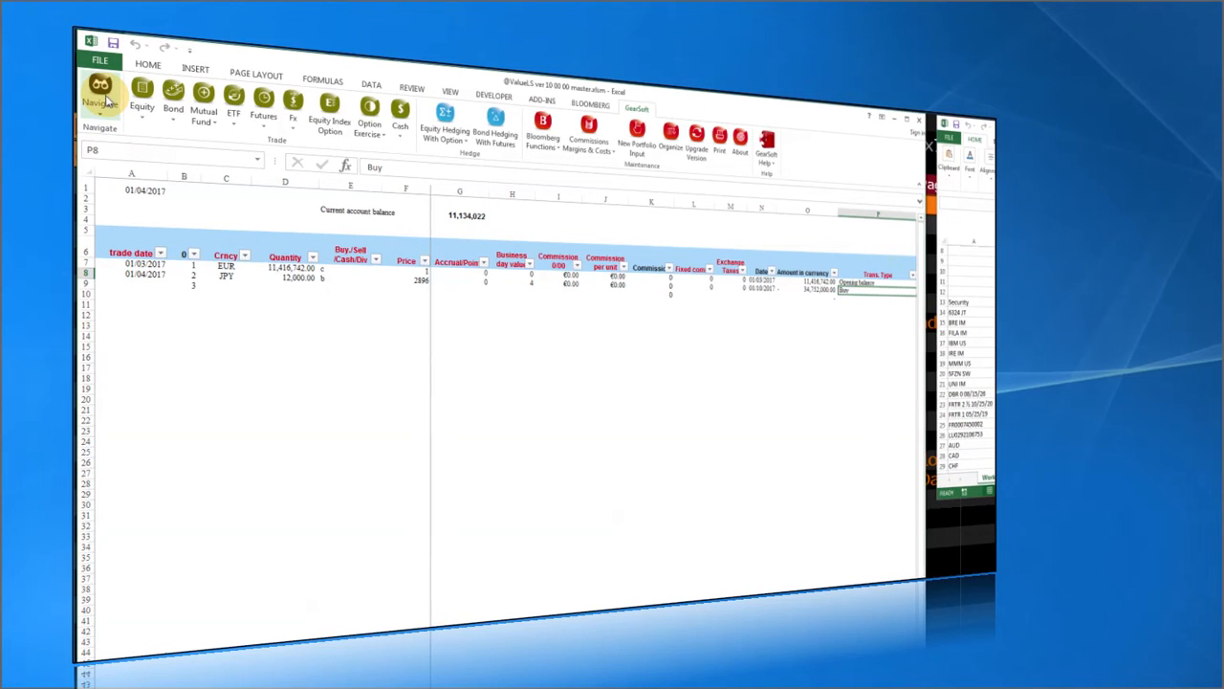
On Asset Allocation, read the JPY Over cashflow formula and check the Cashflow total row.
{"action": "left_click", "coordinate": [103, 95]}
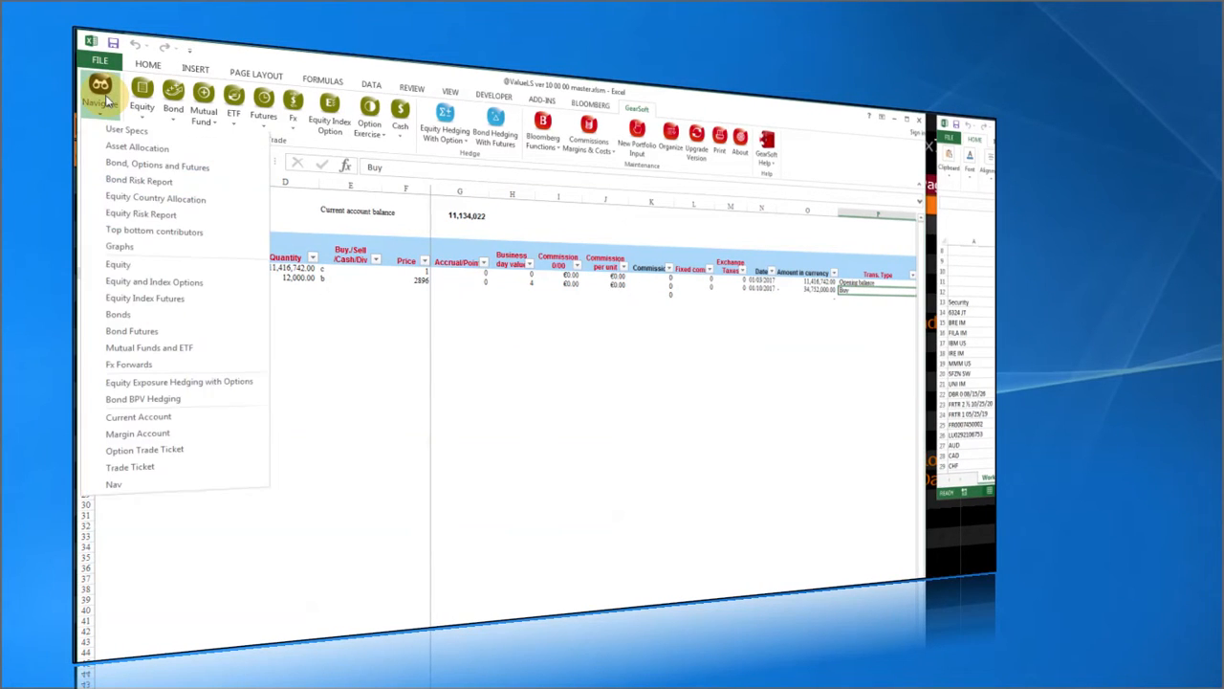
{"action": "left_click", "coordinate": [115, 151]}
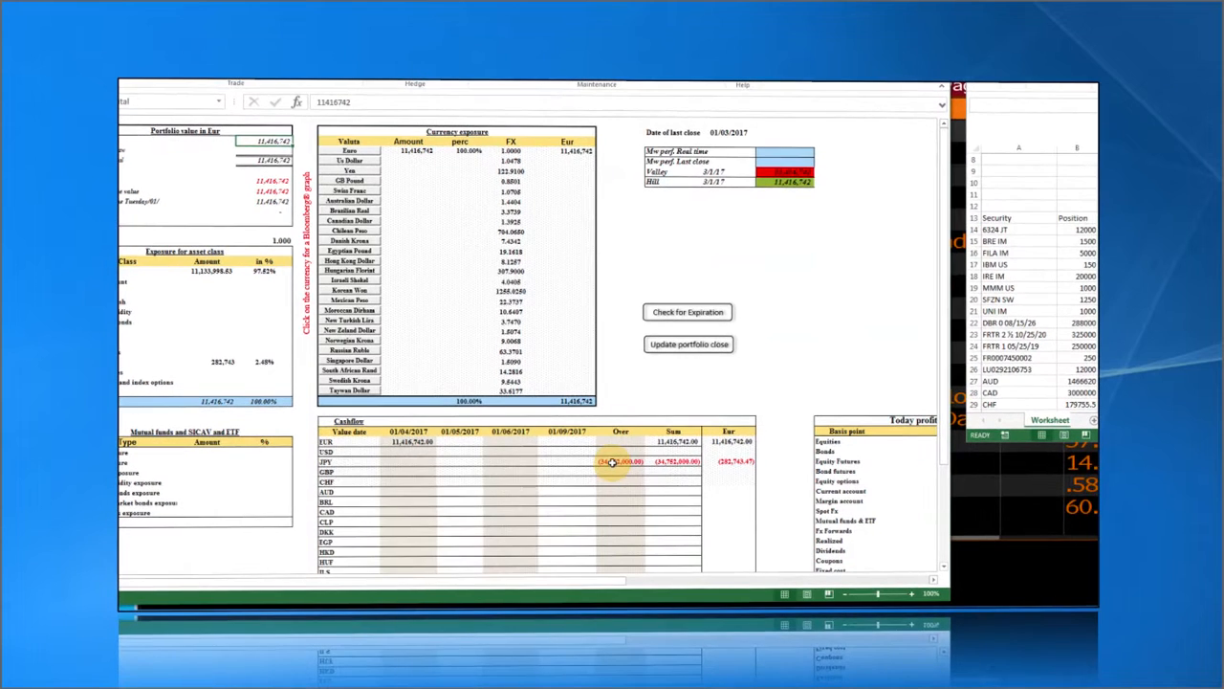
{"action": "left_click", "coordinate": [612, 462]}
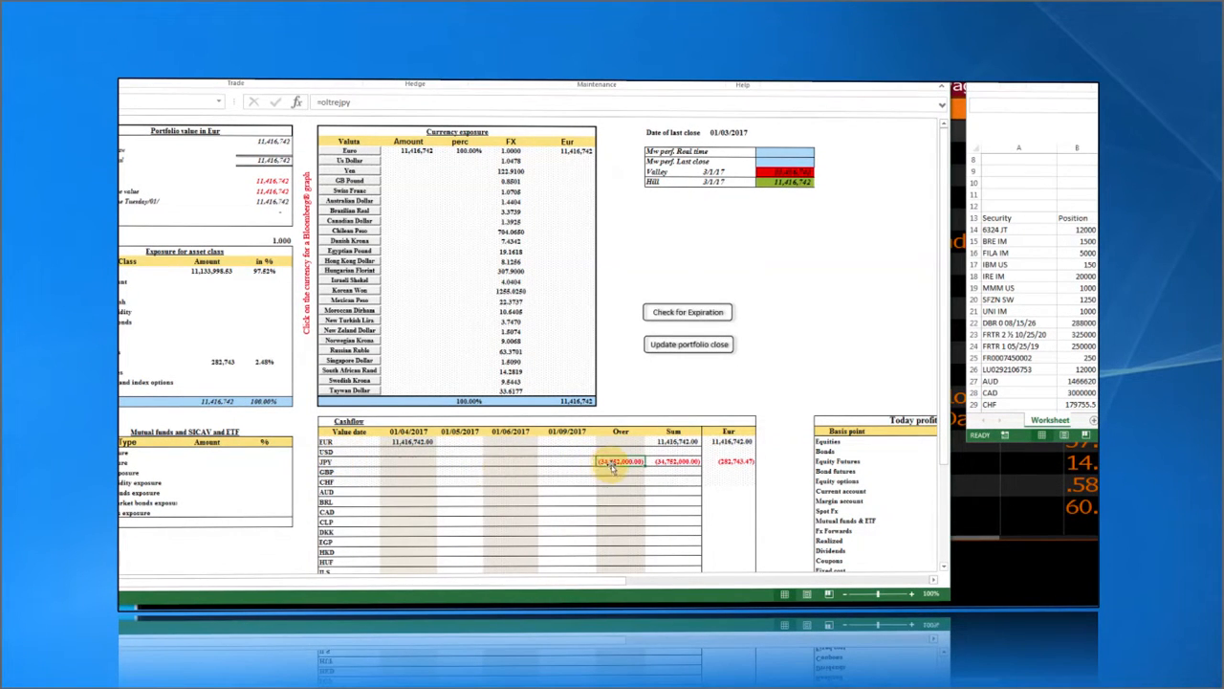
{"action": "scroll", "coordinate": [613, 462], "scroll_direction": "down", "scroll_amount": 3}
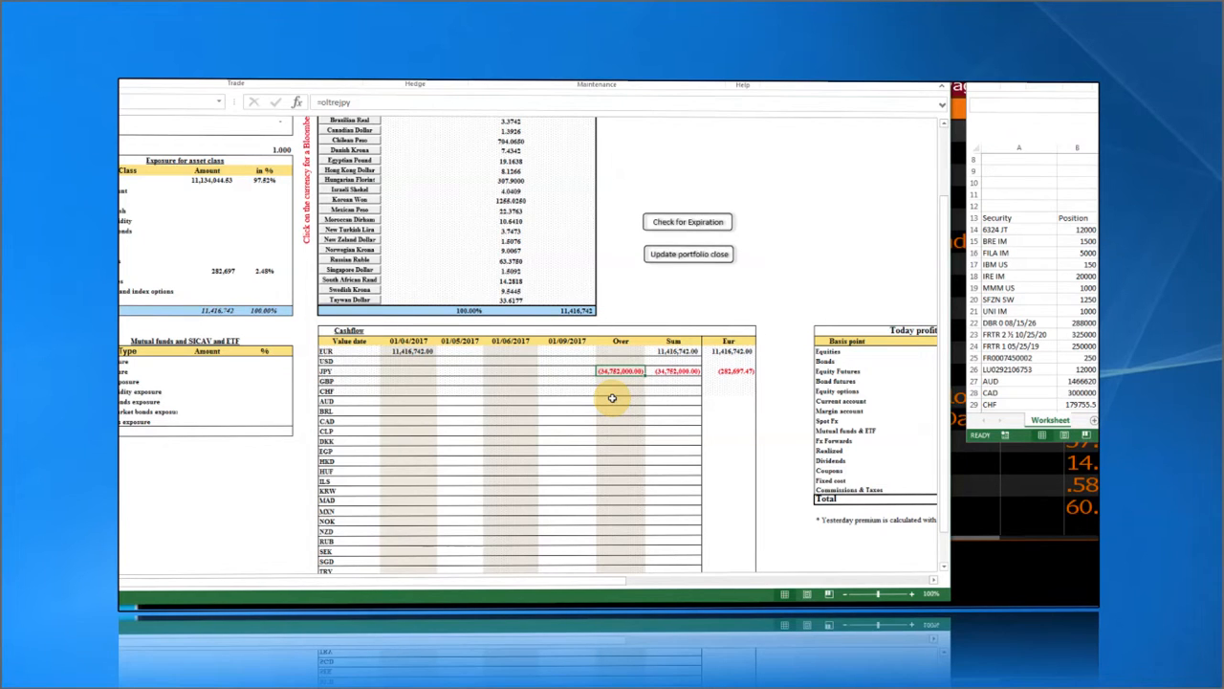
{"action": "scroll", "coordinate": [612, 399], "scroll_direction": "down", "scroll_amount": 3}
{"action": "scroll", "coordinate": [612, 398], "scroll_direction": "up", "scroll_amount": 3}
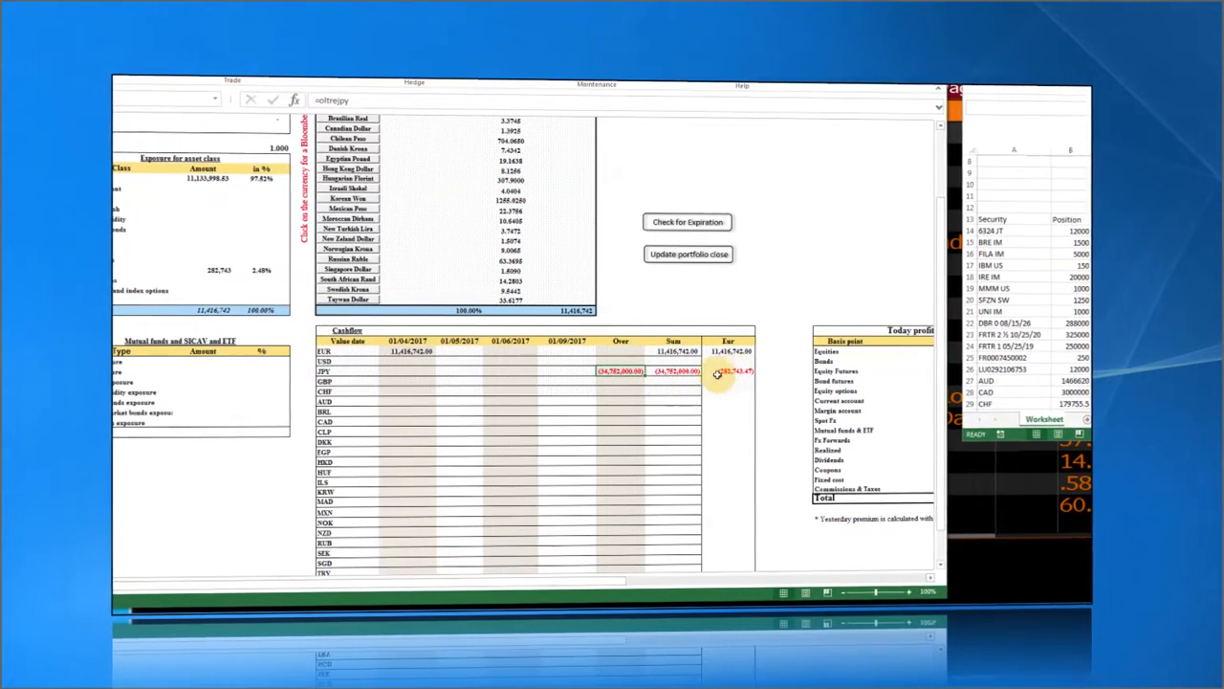
{"action": "scroll", "coordinate": [514, 431], "scroll_direction": "up", "scroll_amount": 3}
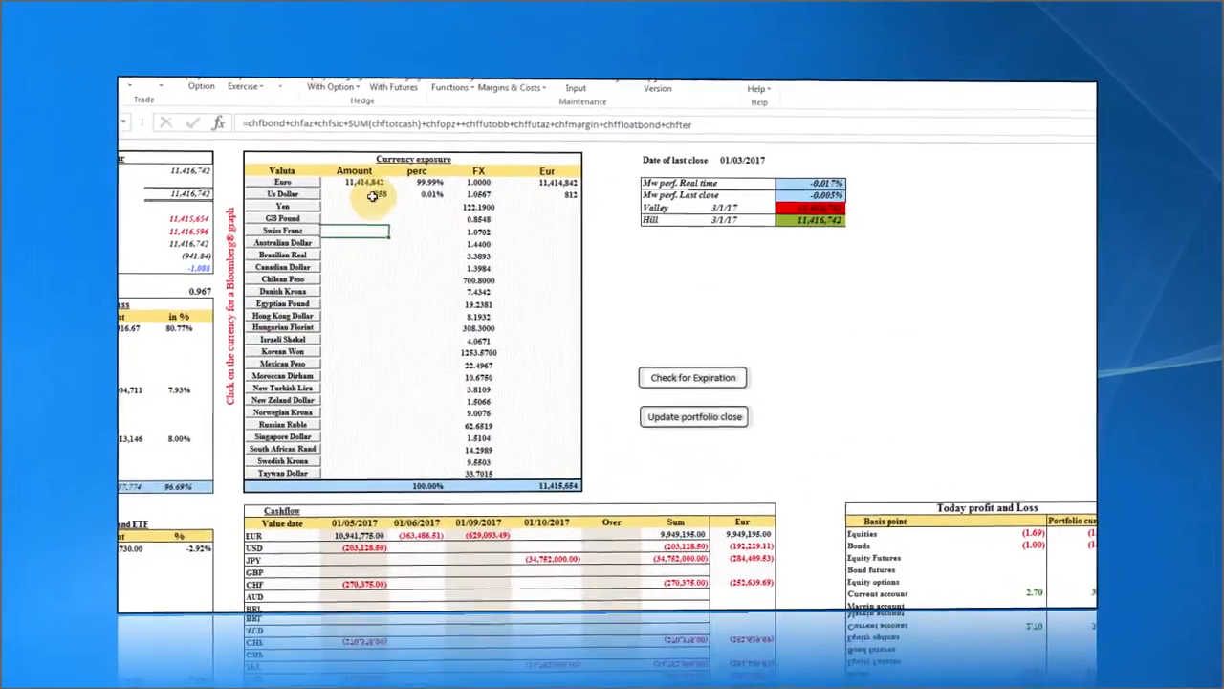
Inspect the US Dollar exposure and USD cashflow sum formulas, and select the Cash and Margin amounts.
{"action": "left_click", "coordinate": [381, 191]}
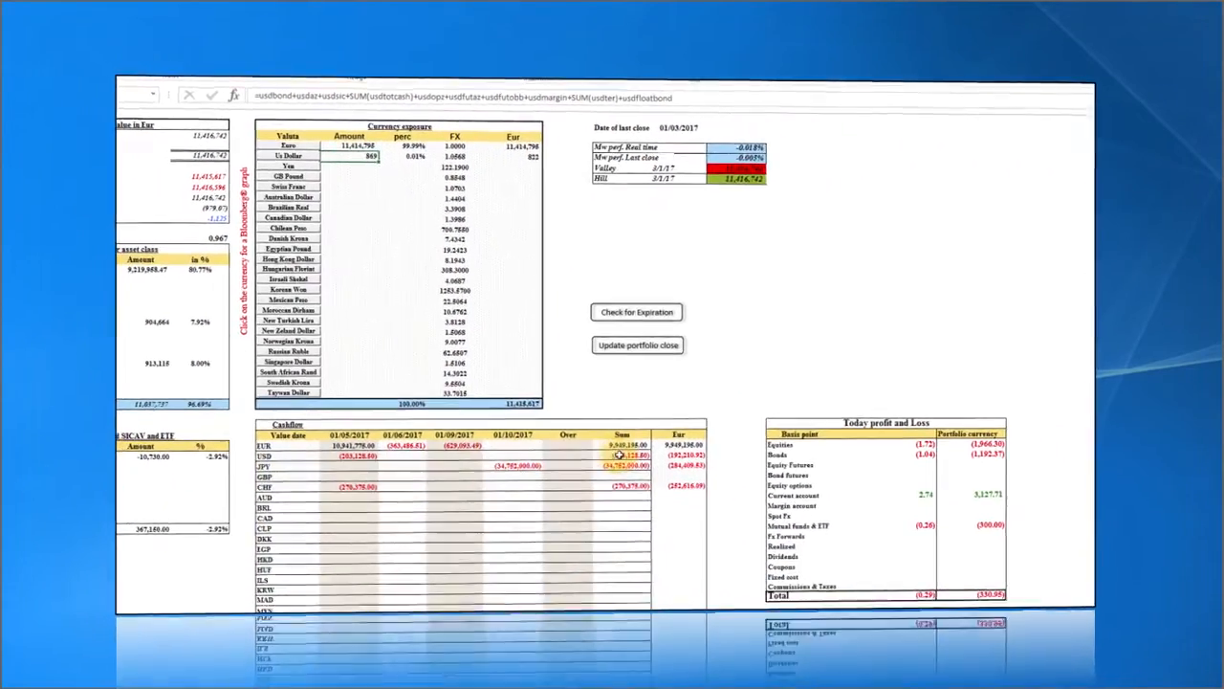
{"action": "left_click", "coordinate": [622, 455]}
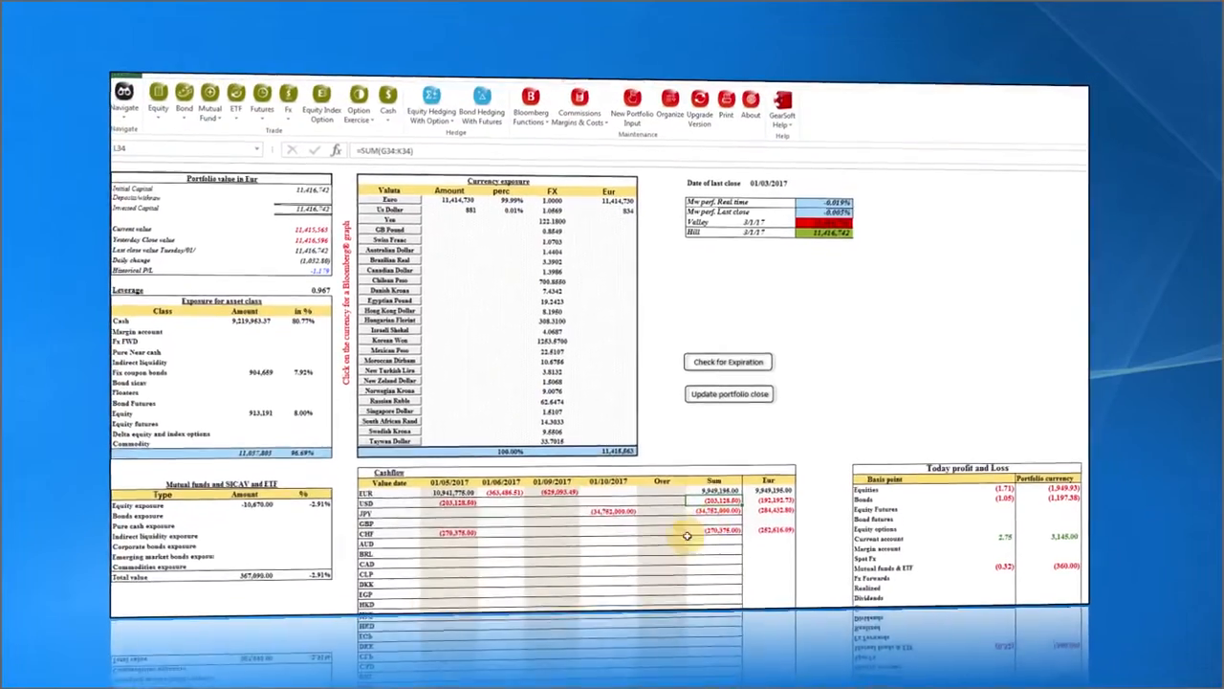
{"action": "left_click", "coordinate": [459, 210]}
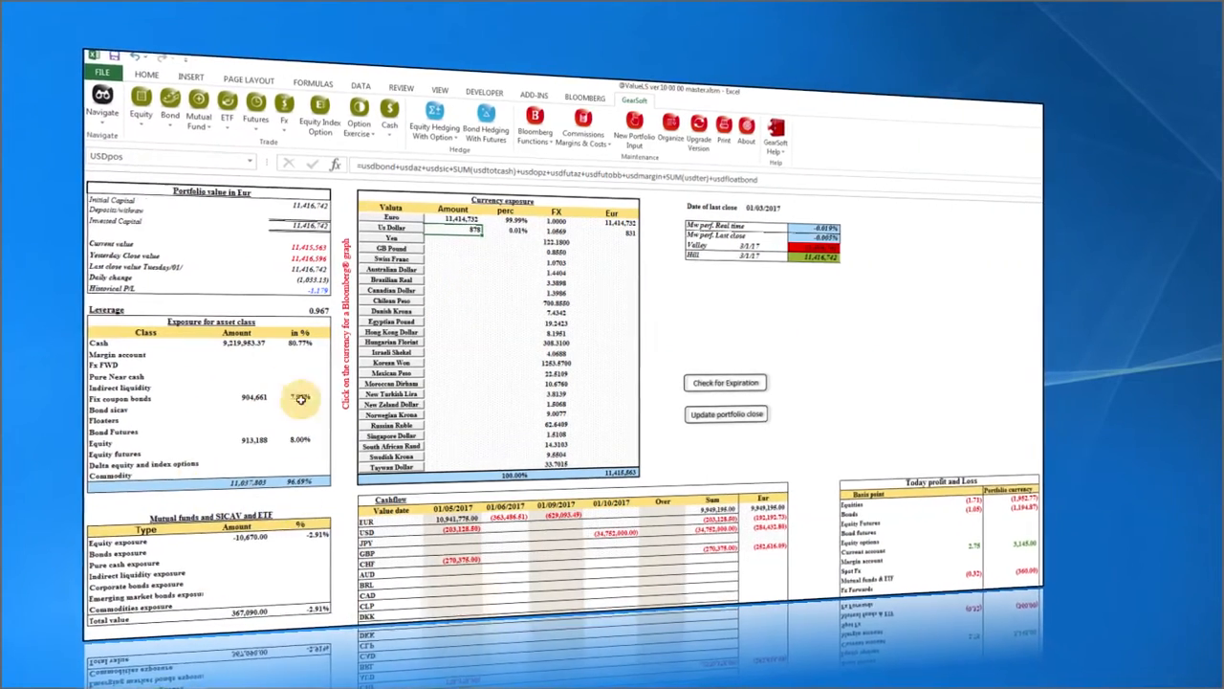
{"action": "left_click_drag", "start_coordinate": [180, 342], "coordinate": [297, 488]}
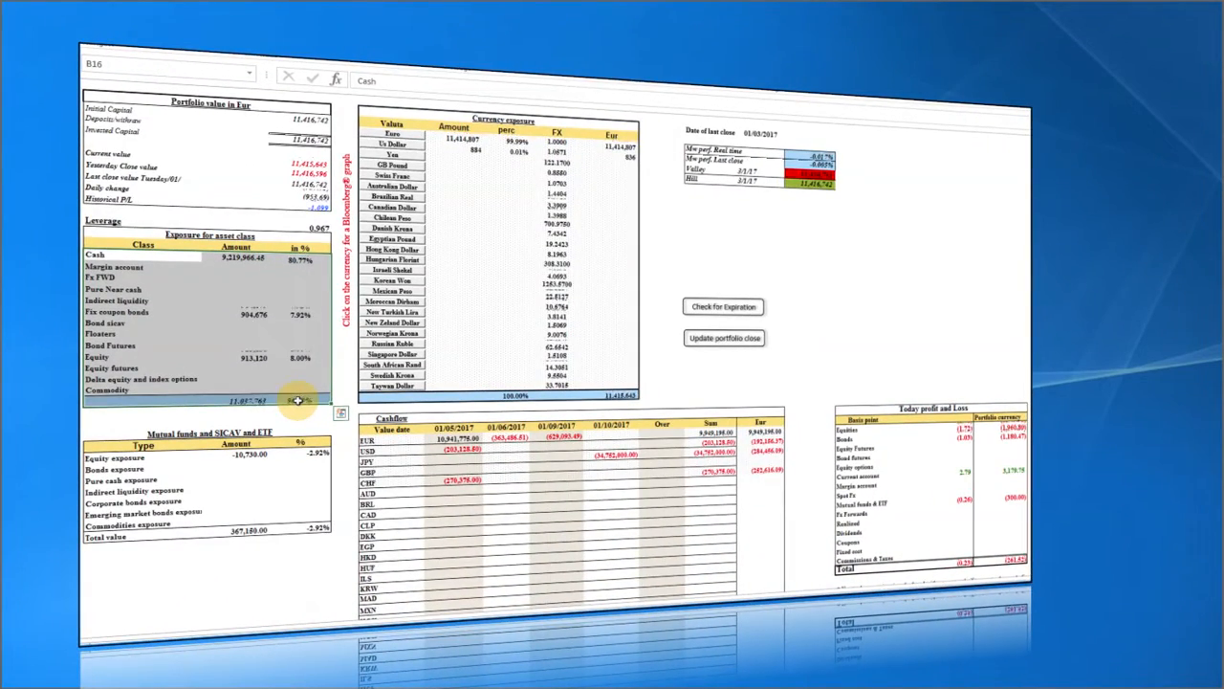
Check the mutual funds exposure and total formulas and the AUD exchange rate, then restore the window down.
{"action": "left_click", "coordinate": [249, 456]}
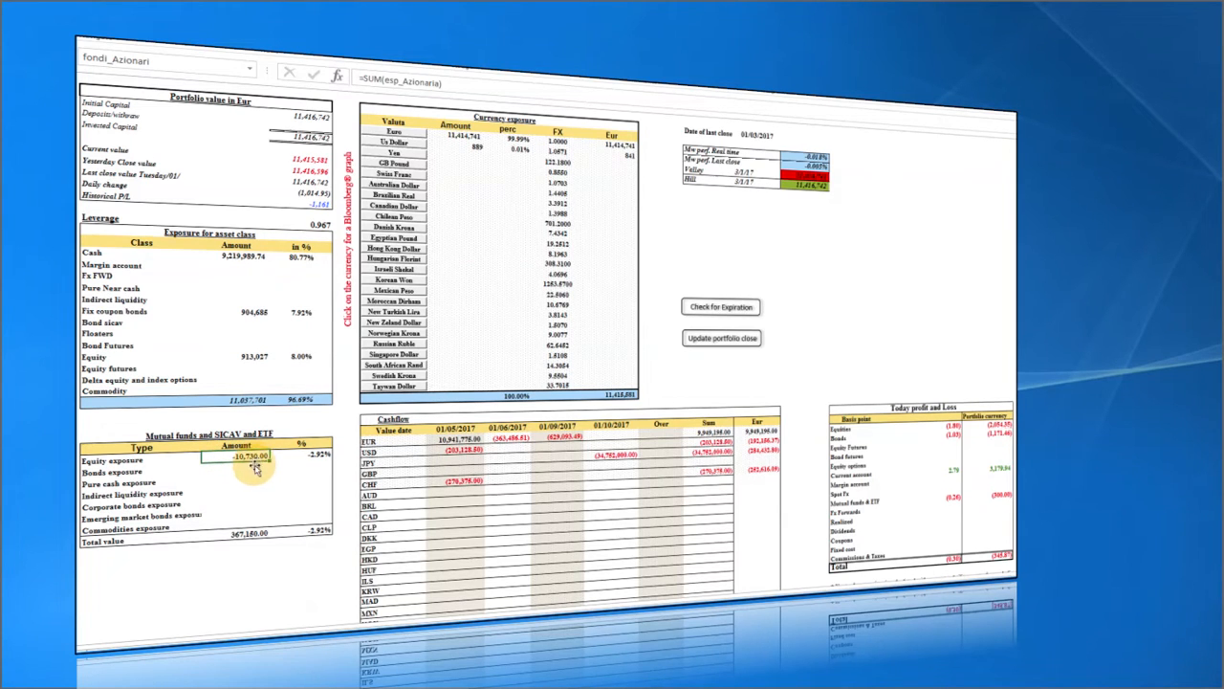
{"action": "left_click", "coordinate": [247, 532]}
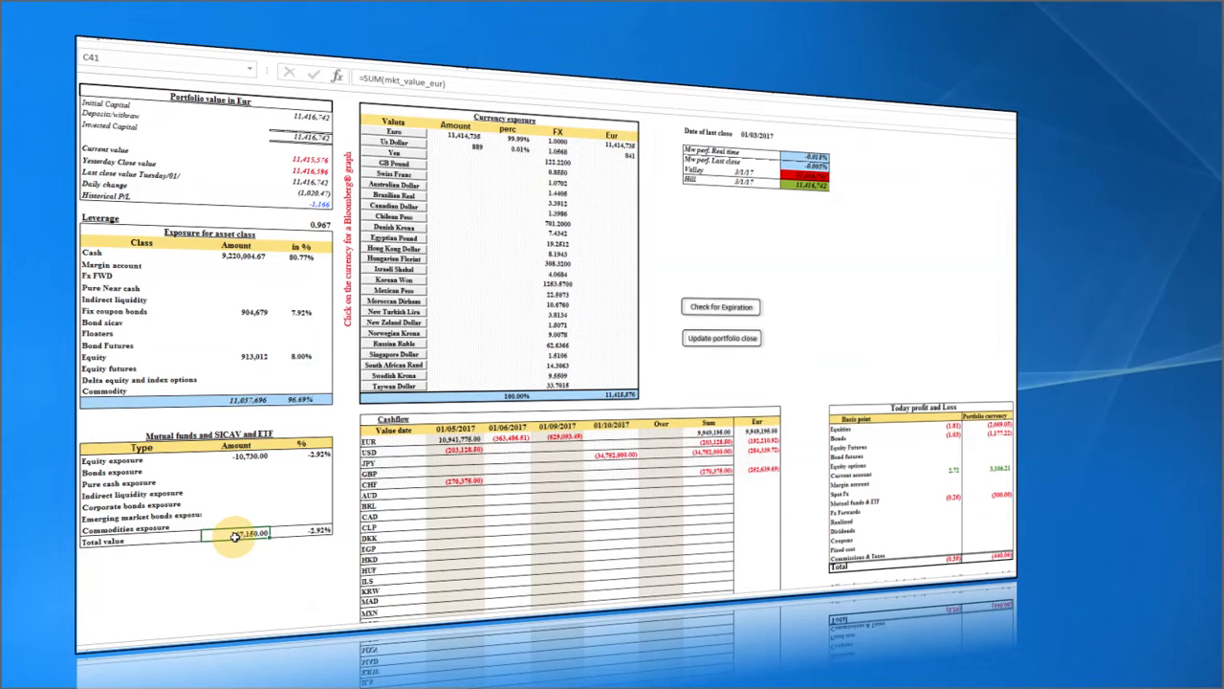
{"action": "left_click", "coordinate": [242, 457]}
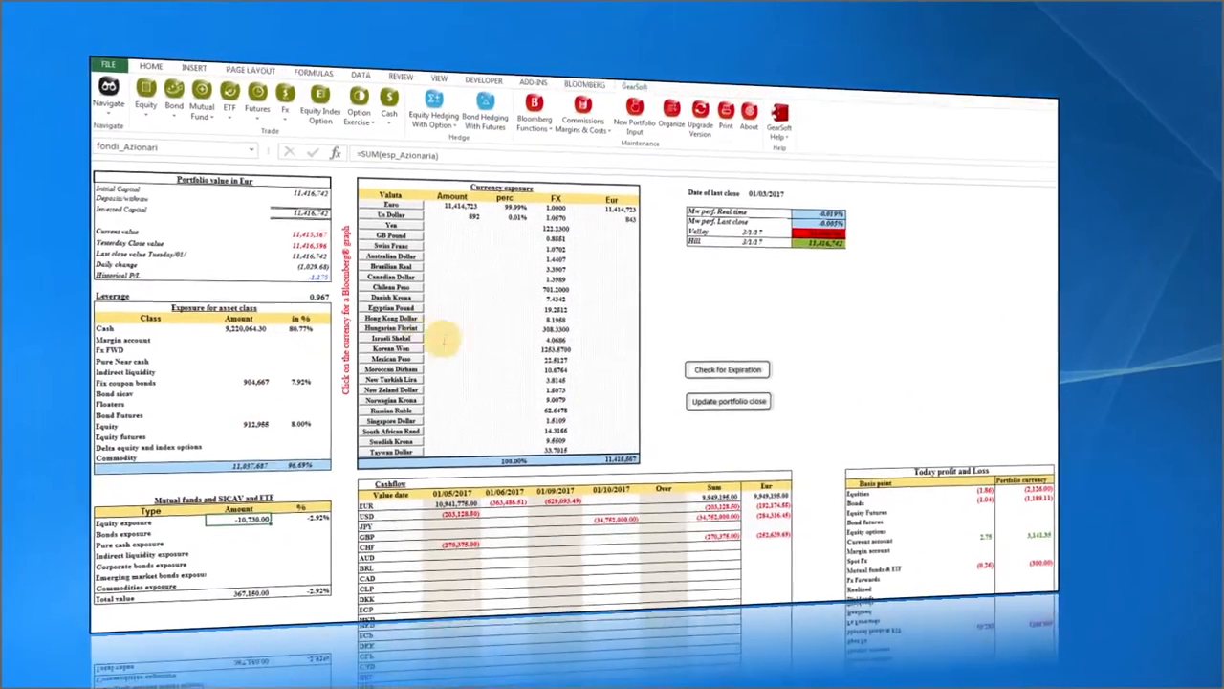
{"action": "left_click", "coordinate": [576, 273]}
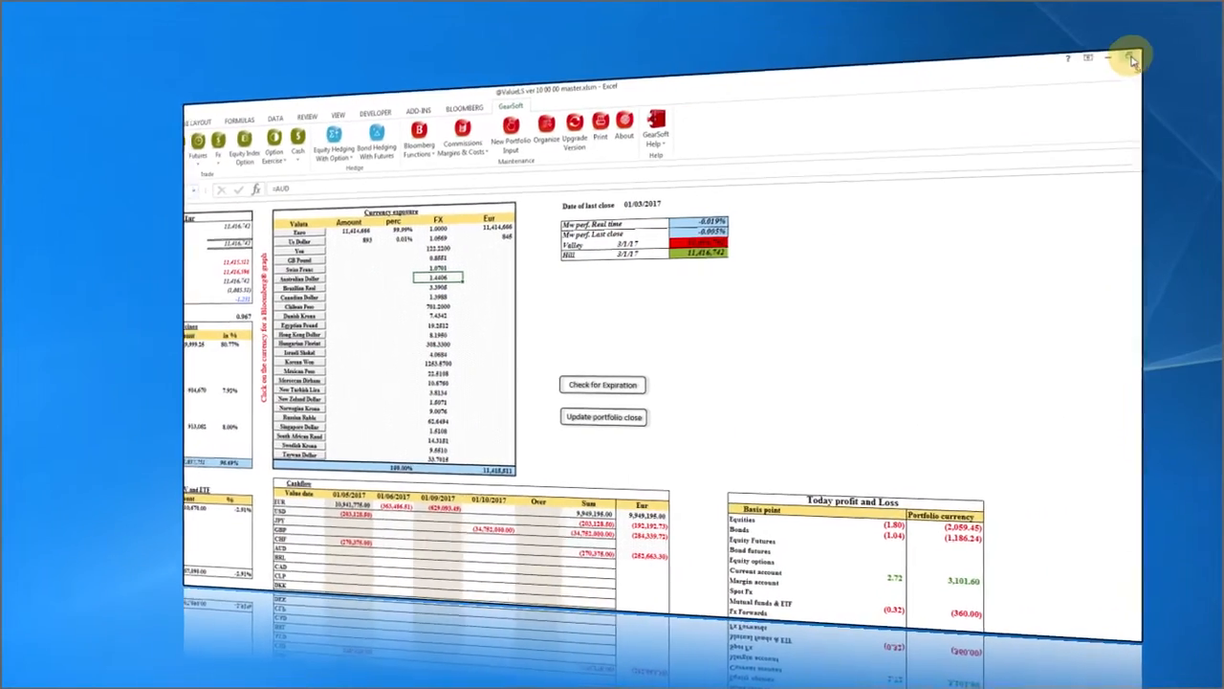
{"action": "left_click", "coordinate": [1132, 58]}
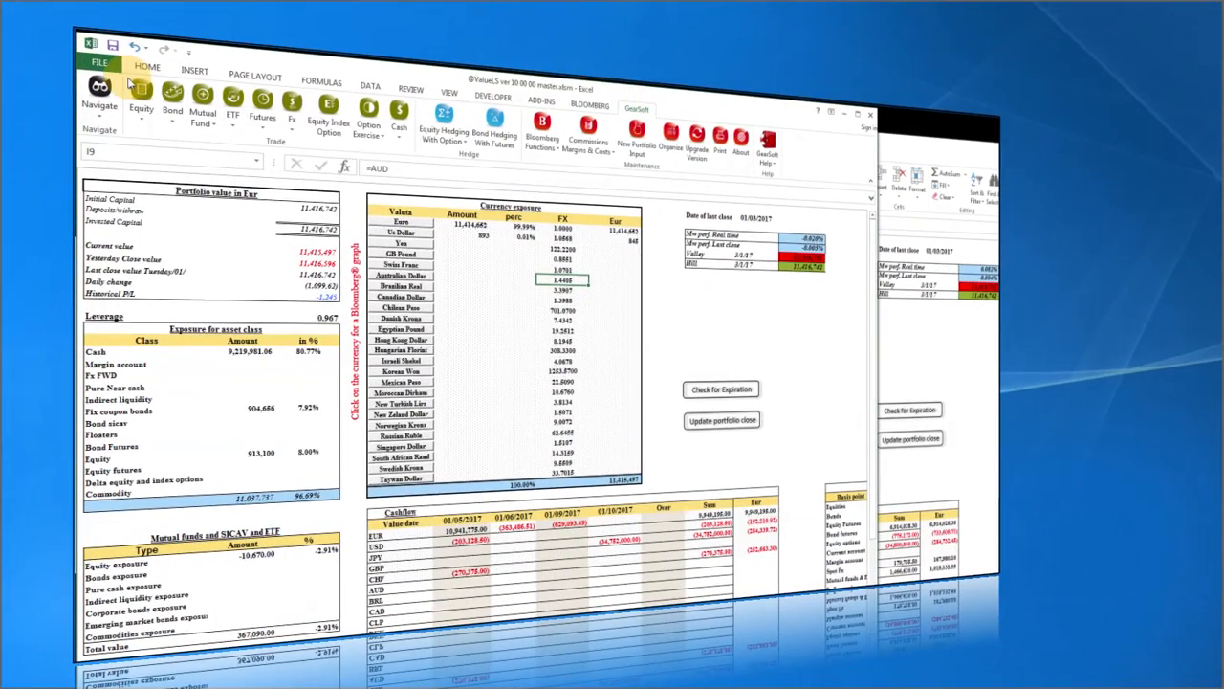
Move the positions workbook to the right, sum cash positions B27:B34, and select AUD 1,466,620.00.
{"action": "left_click_drag", "start_coordinate": [222, 150], "coordinate": [913, 96]}
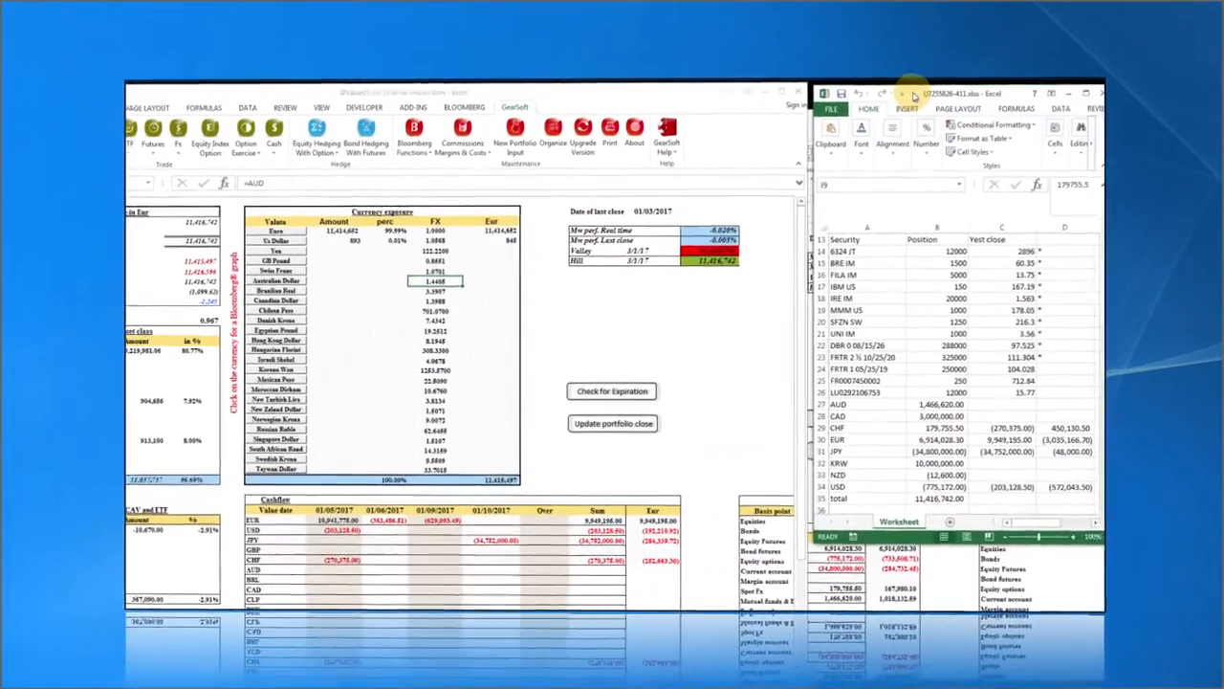
{"action": "left_click", "coordinate": [939, 428]}
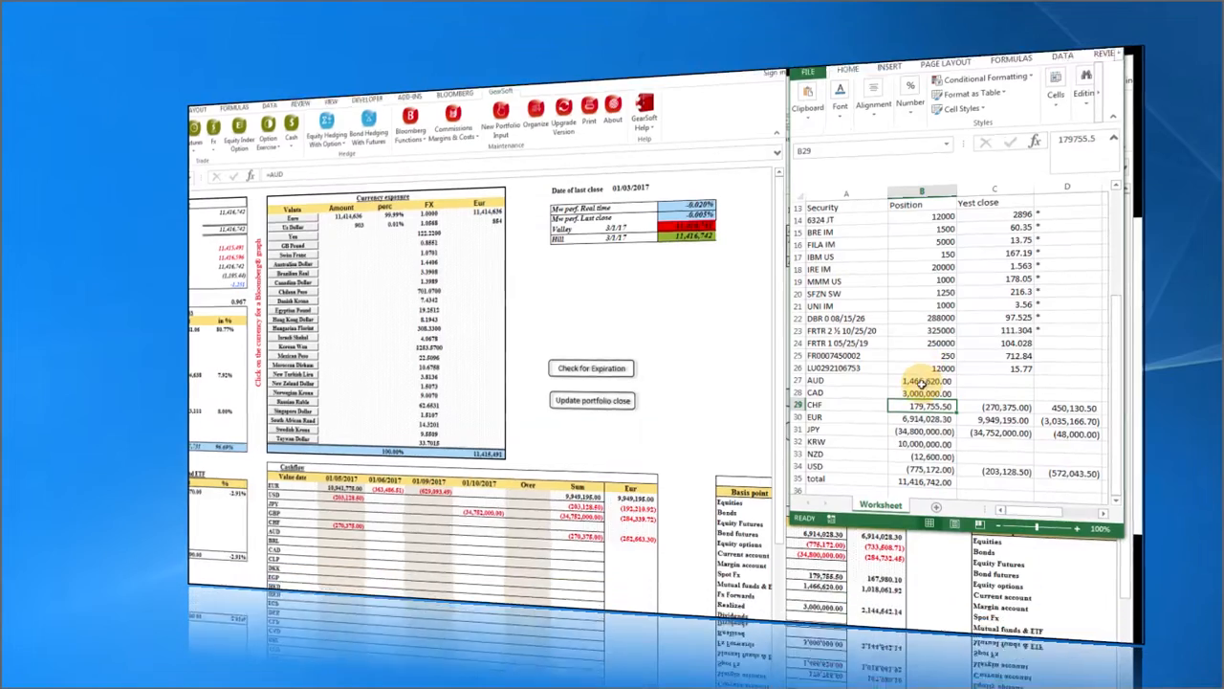
{"action": "left_click_drag", "start_coordinate": [925, 380], "coordinate": [918, 421]}
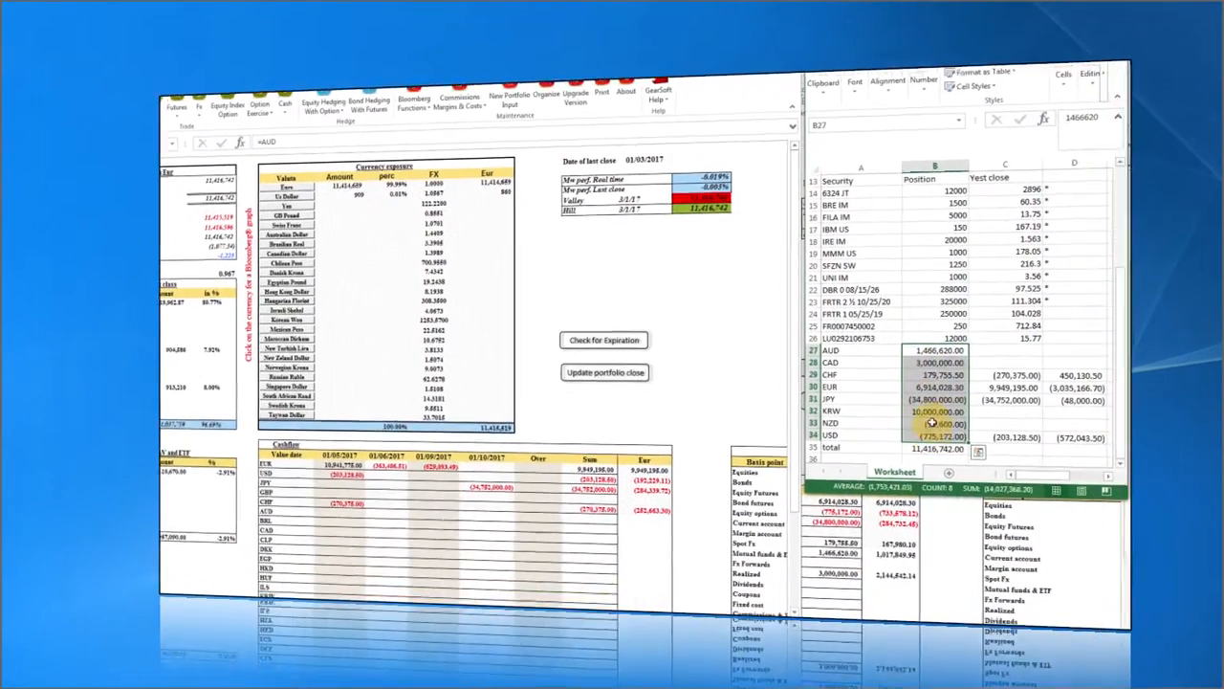
{"action": "left_click", "coordinate": [914, 345]}
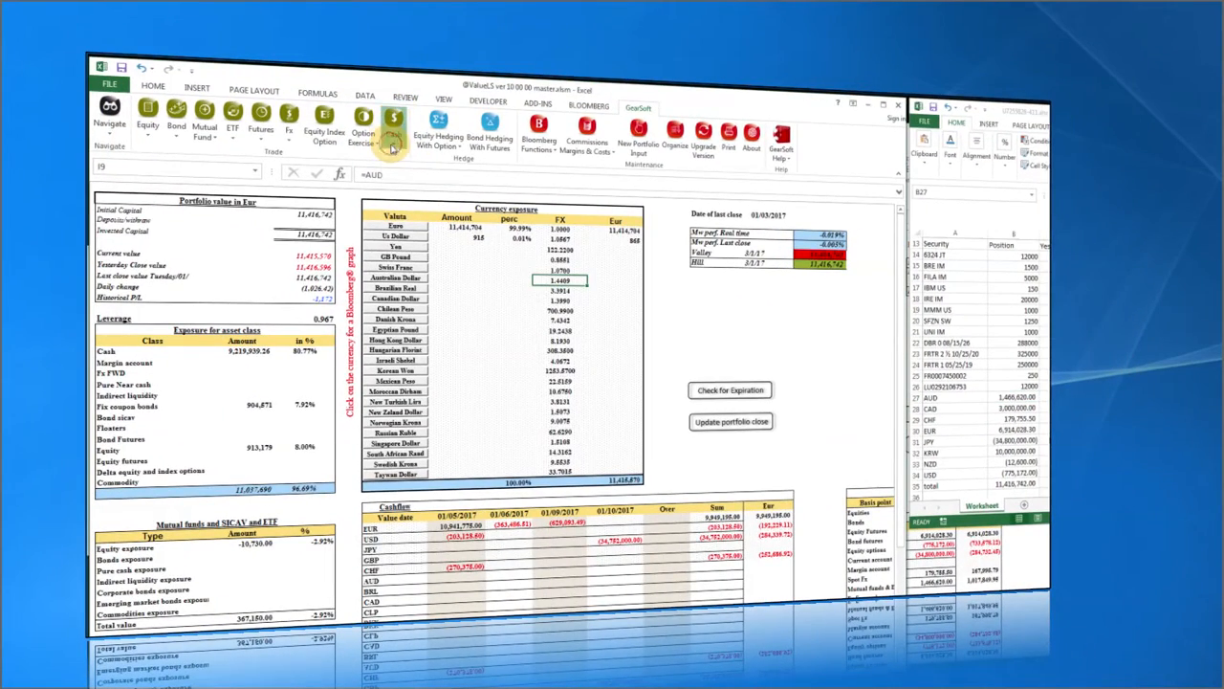
Start a GearSoft Cash Current Account ticket over the sheet.
{"action": "left_click", "coordinate": [394, 144]}
{"action": "left_click", "coordinate": [420, 159]}
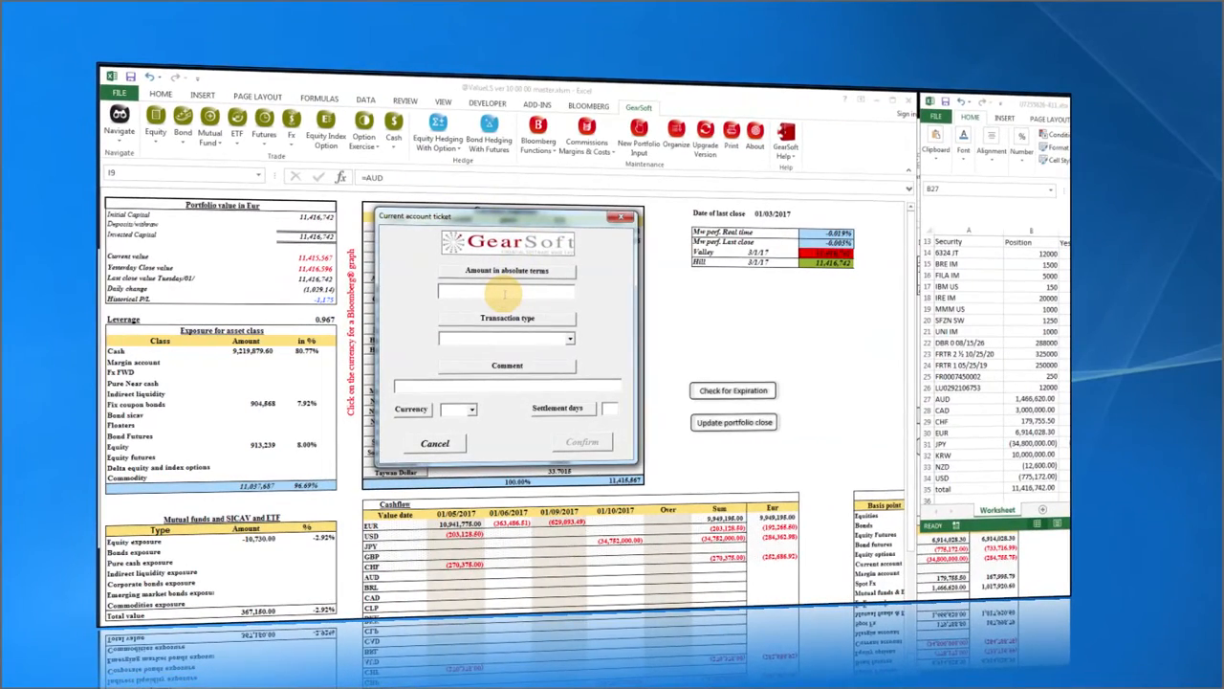
{"action": "left_click_drag", "start_coordinate": [504, 220], "coordinate": [933, 422]}
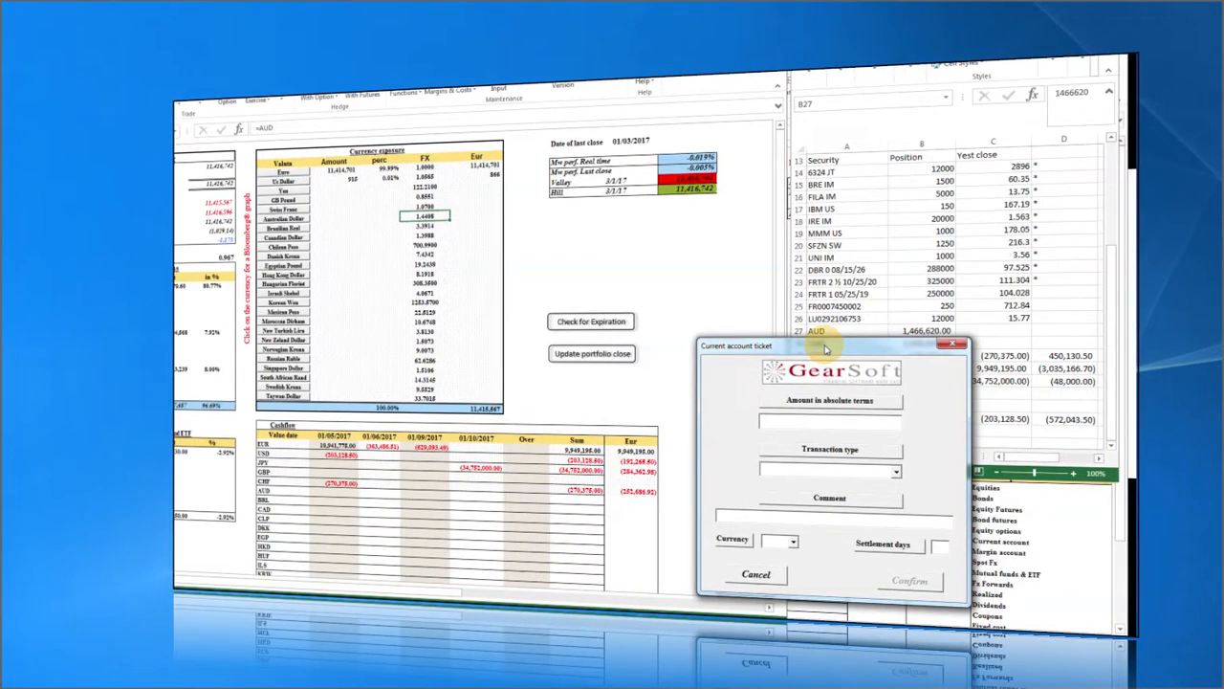
{"action": "left_click_drag", "start_coordinate": [826, 349], "coordinate": [534, 249]}
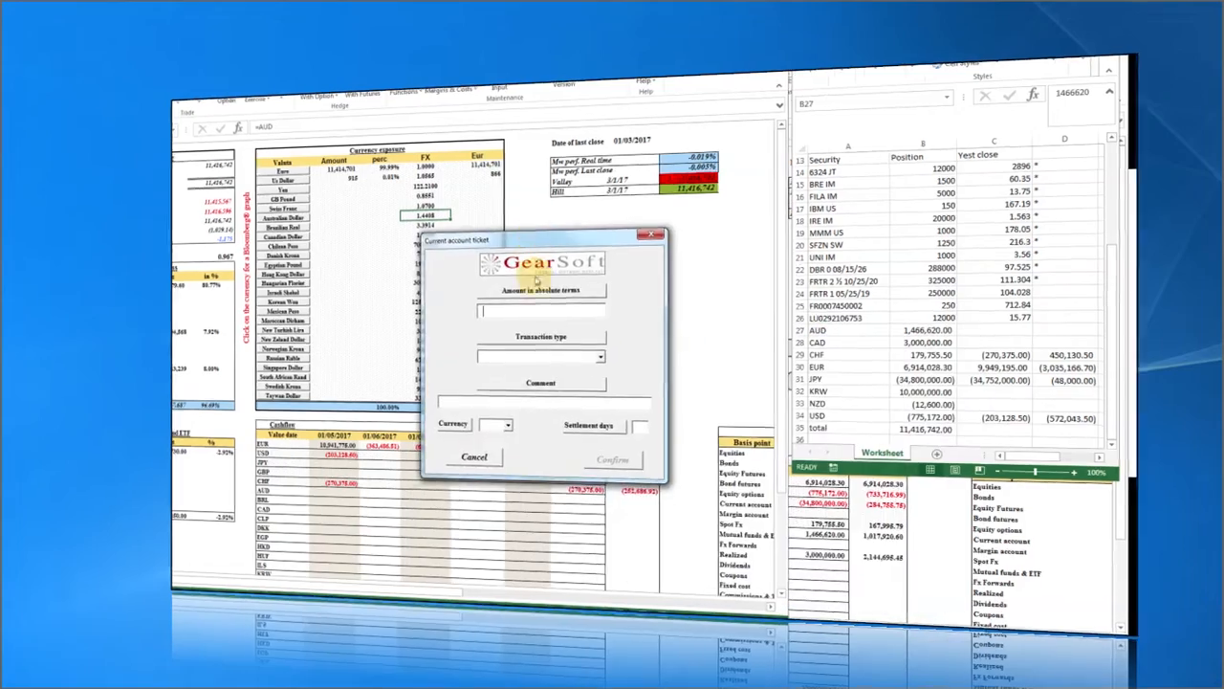
Fill the ticket as an Adjustment of 1466620 in AUD with settlement days enabled.
{"action": "left_click", "coordinate": [611, 350]}
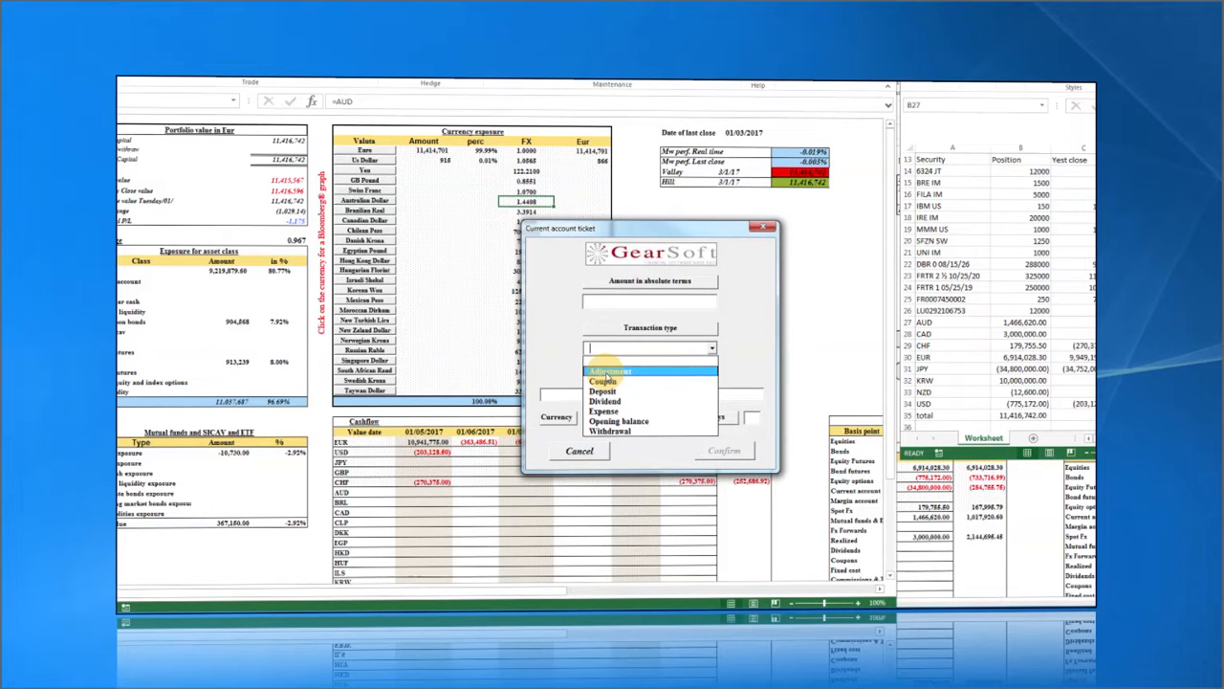
{"action": "left_click", "coordinate": [608, 371]}
{"action": "left_click", "coordinate": [610, 303]}
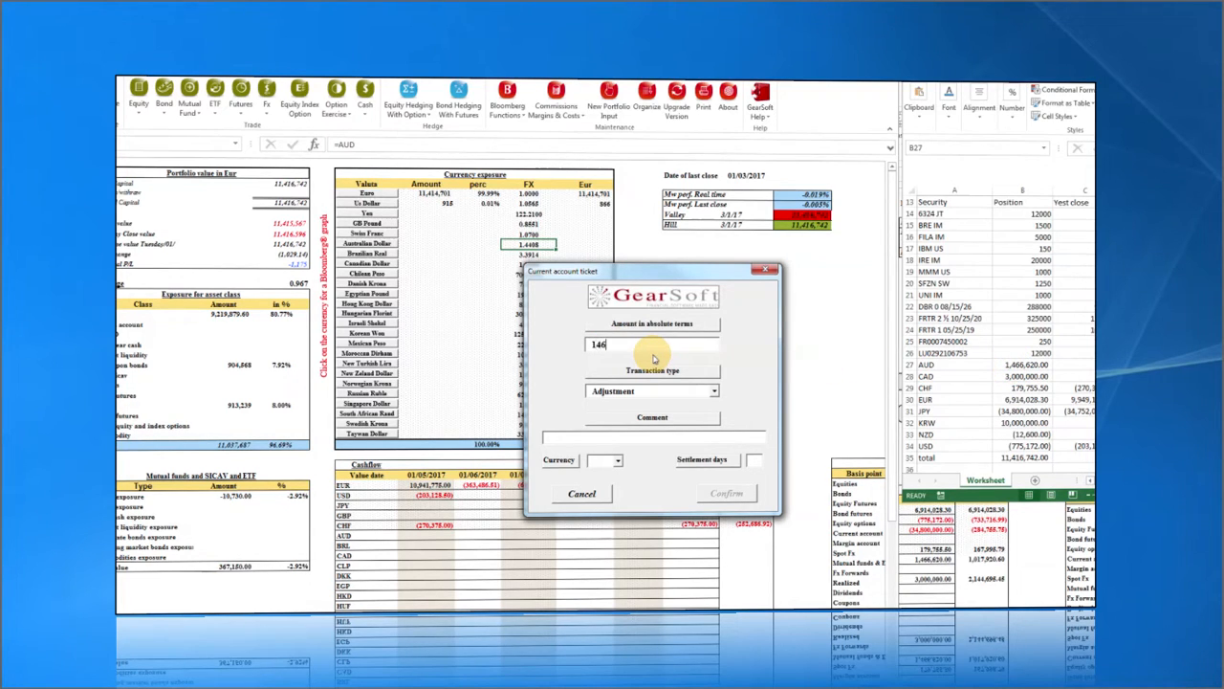
{"action": "type", "text": "1466620"}
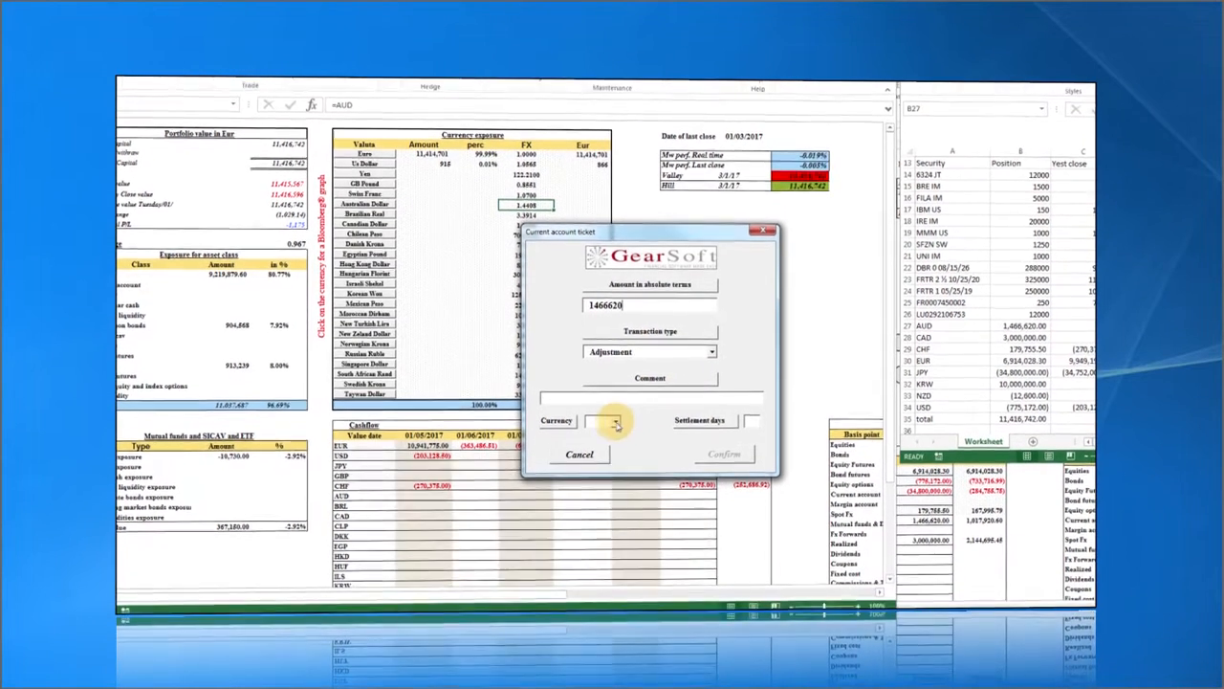
{"action": "left_click", "coordinate": [617, 462]}
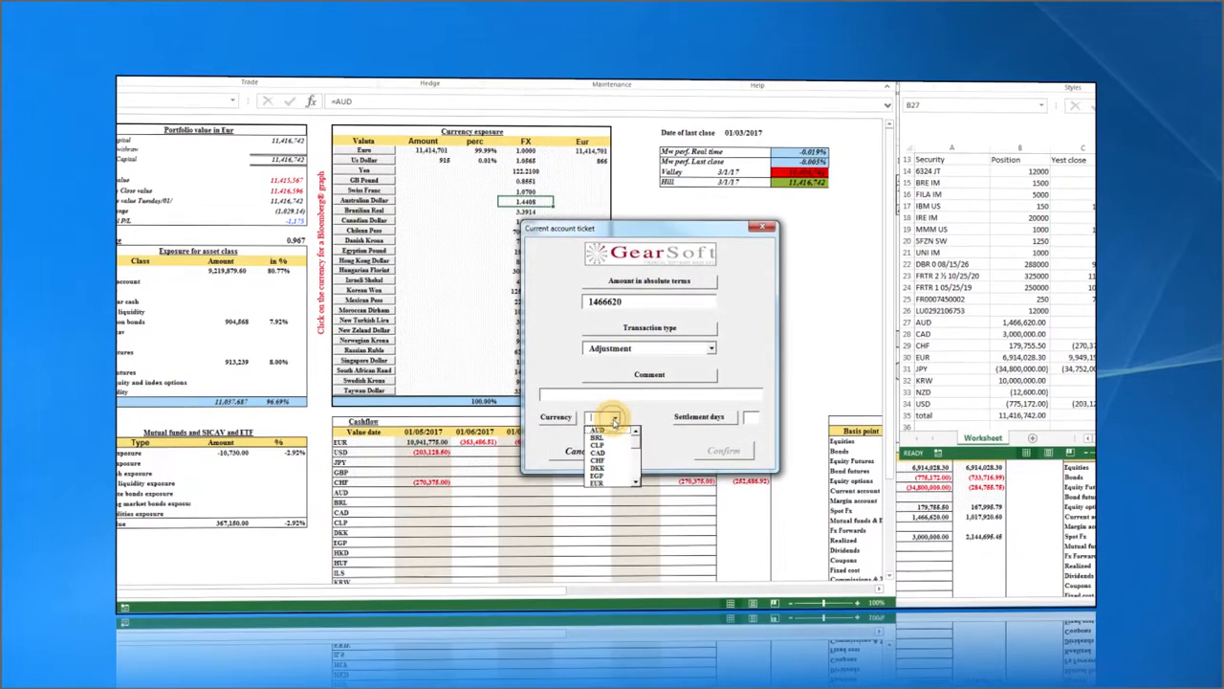
{"action": "left_click", "coordinate": [613, 435]}
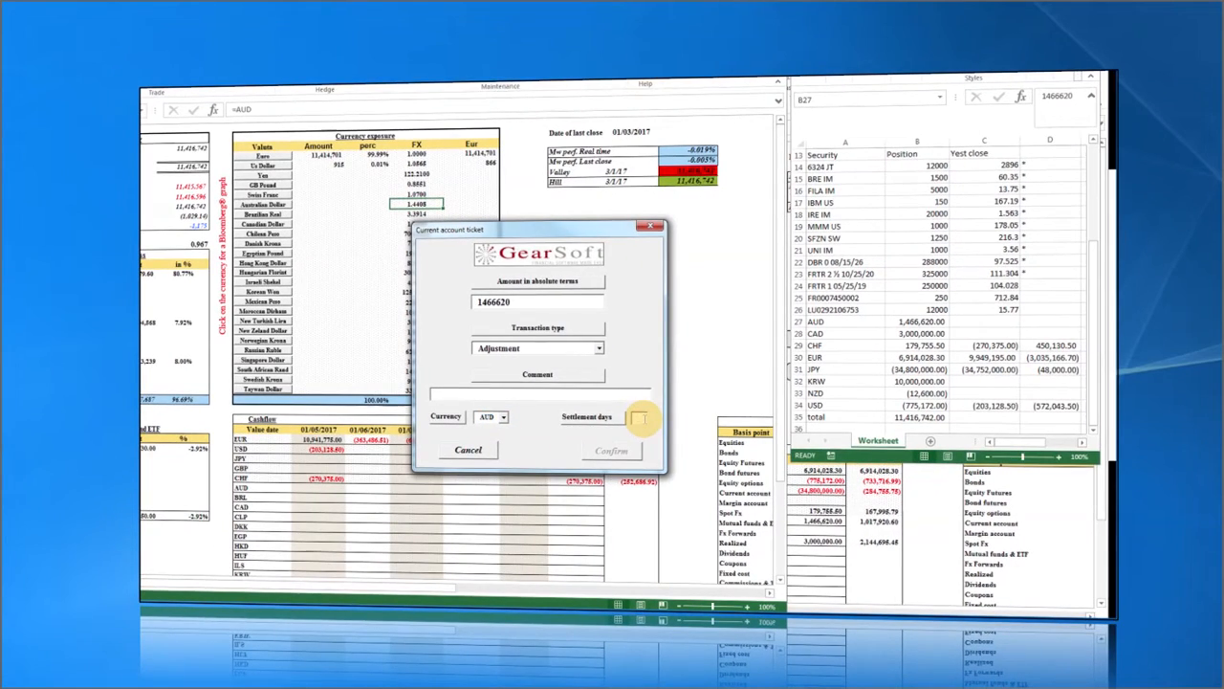
{"action": "left_click", "coordinate": [639, 418]}
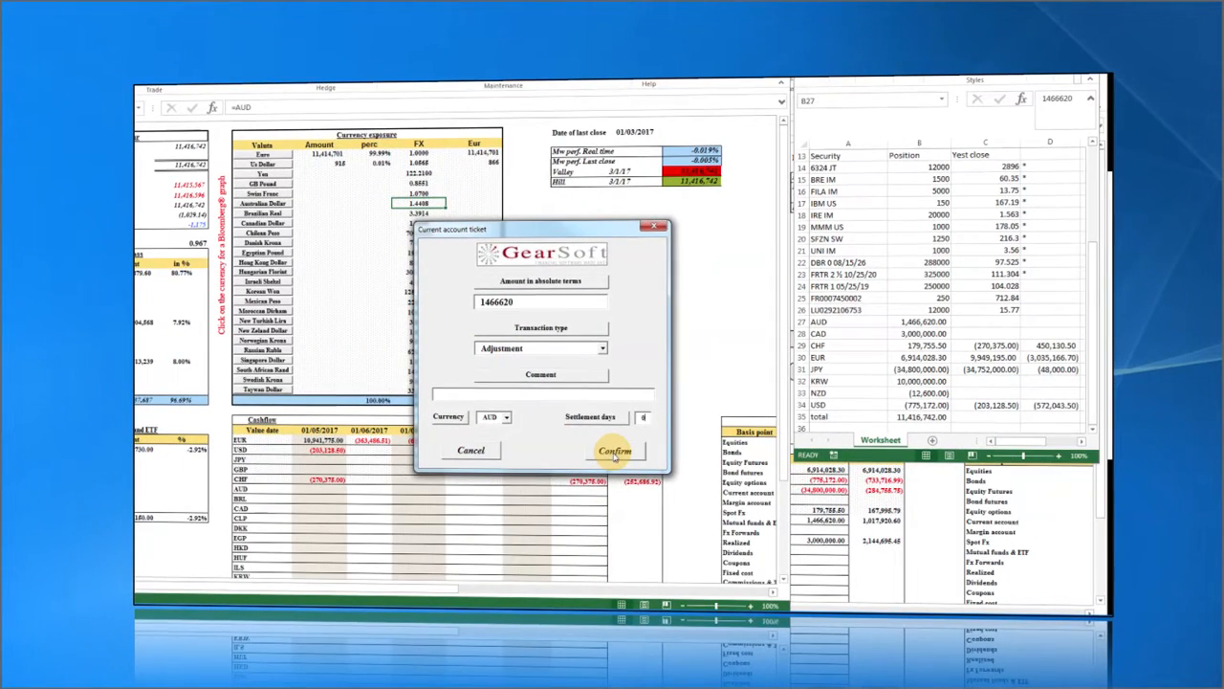
Book the AUD adjustment and bring up the matching Bloomberg PTT trade ticket.
{"action": "left_click", "coordinate": [614, 455]}
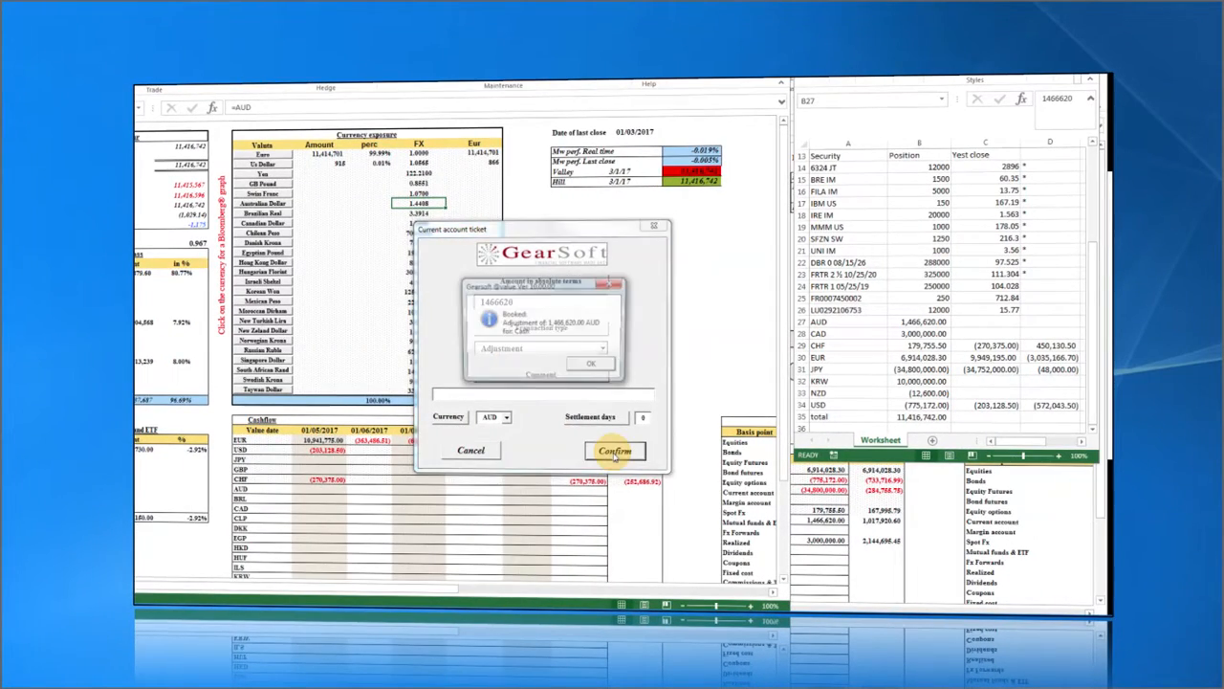
{"action": "left_click", "coordinate": [669, 356]}
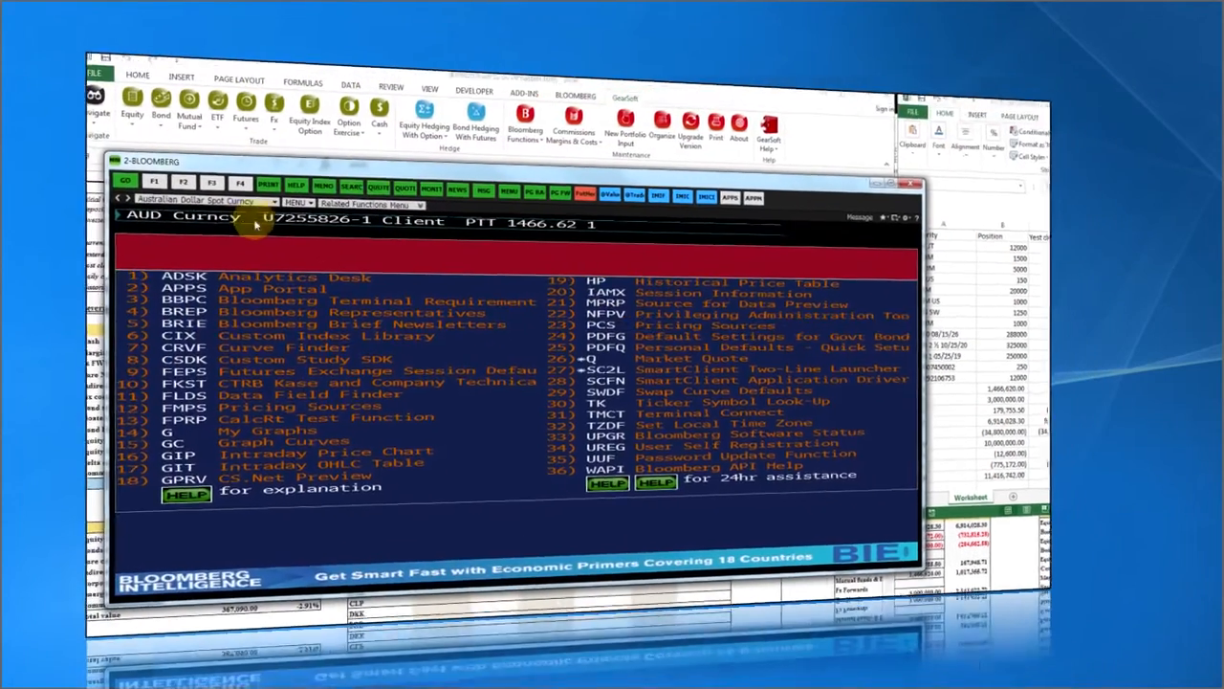
{"action": "key", "text": "Return"}
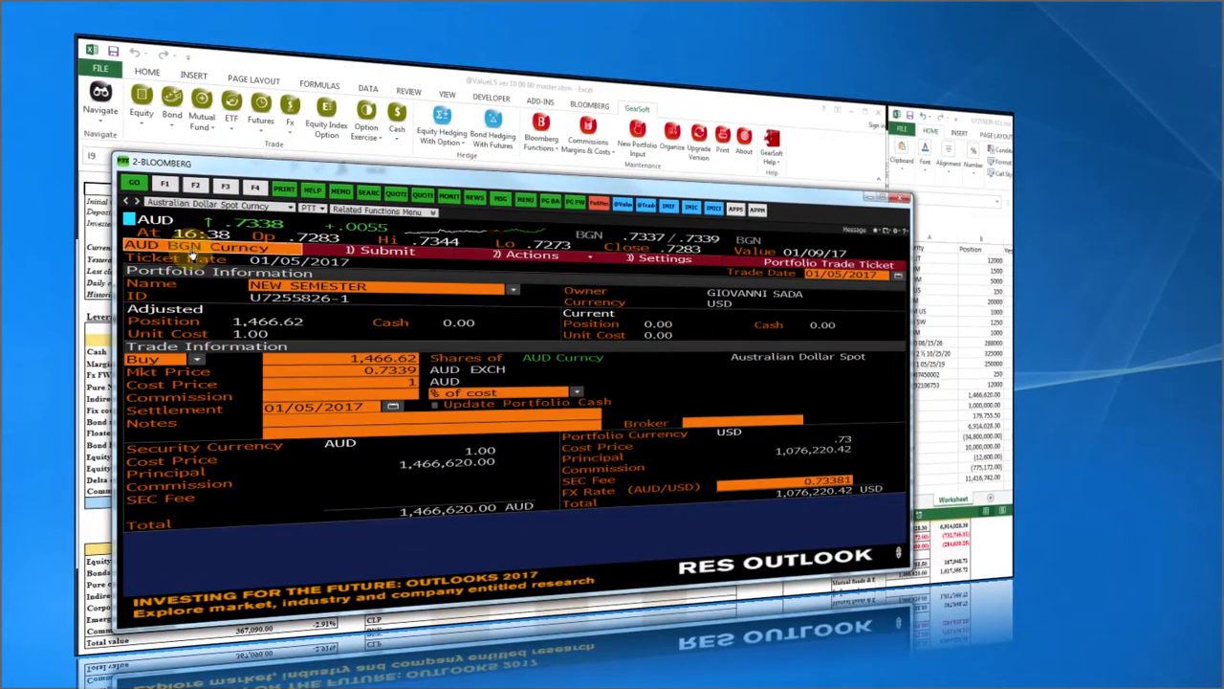
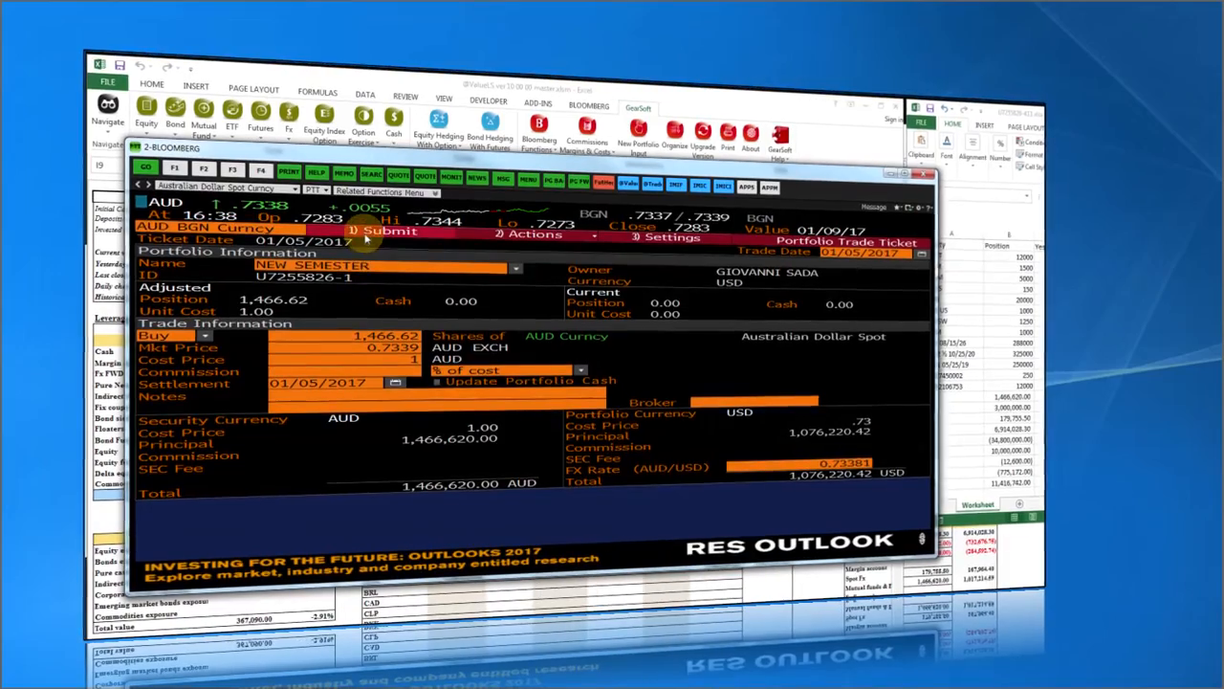
Submit the 1,466,620 AUD Bloomberg trade ticket and close the Bloomberg window.
{"action": "left_click", "coordinate": [365, 235]}
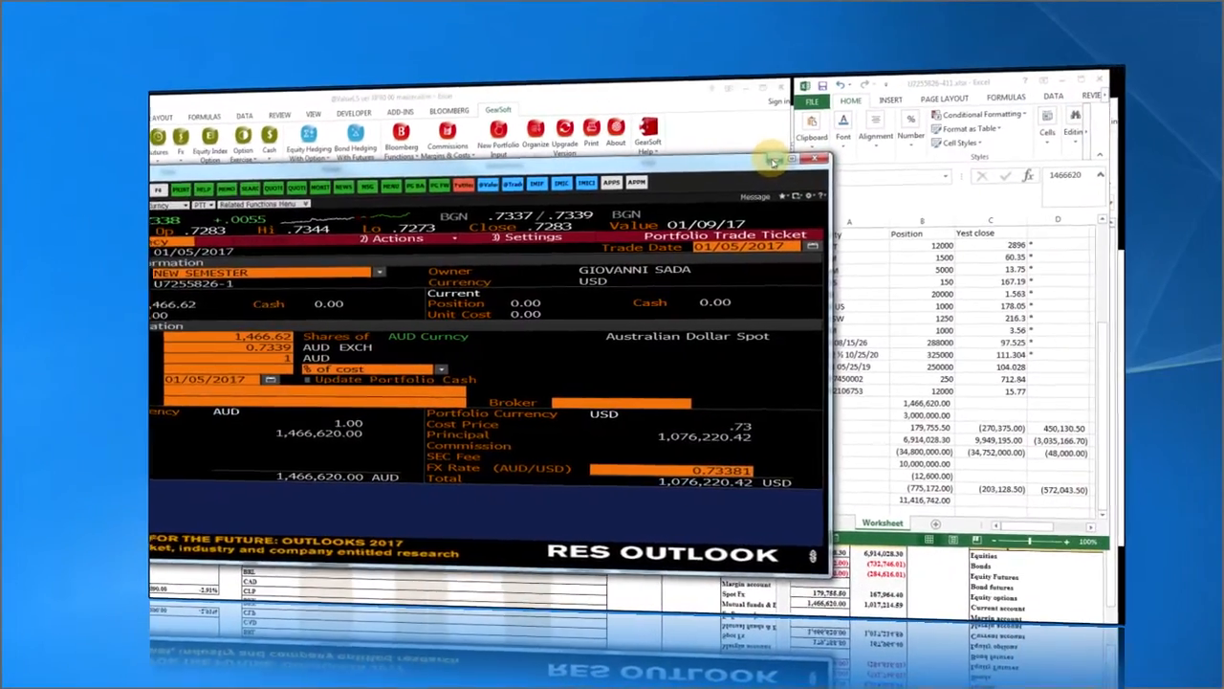
{"action": "left_click", "coordinate": [822, 168]}
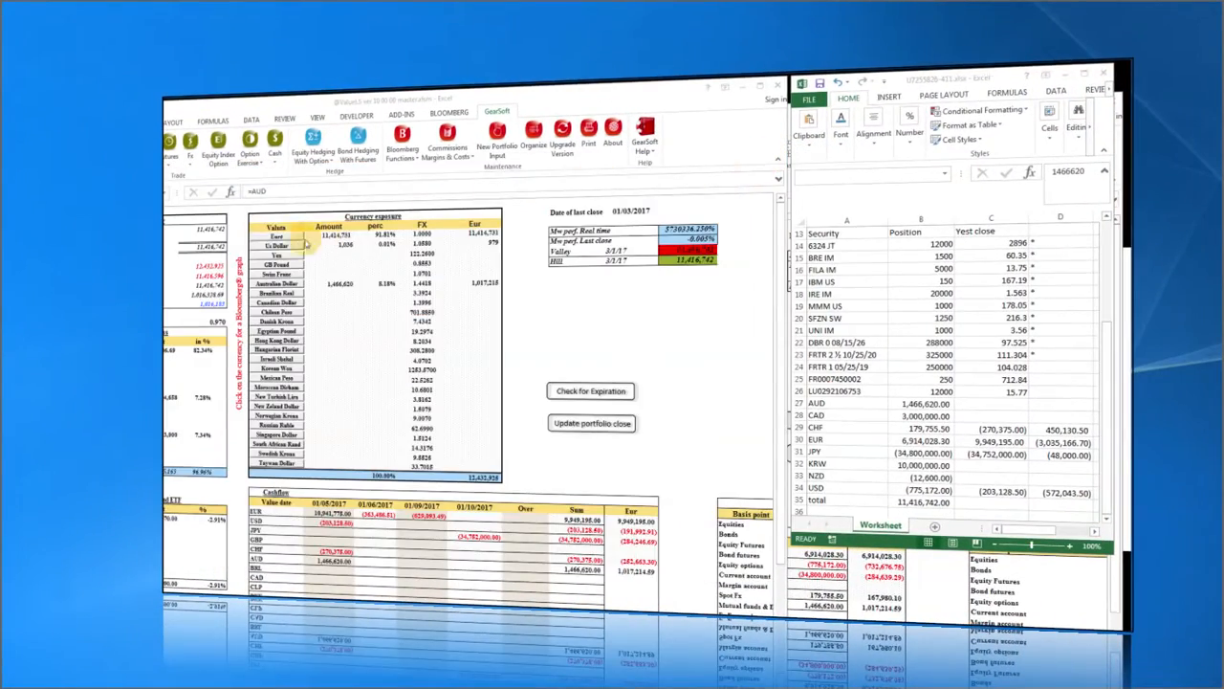
Review the AUD, CAD and CHF position amounts, then the Invested Capital and Current value formulas.
{"action": "left_click", "coordinate": [919, 371]}
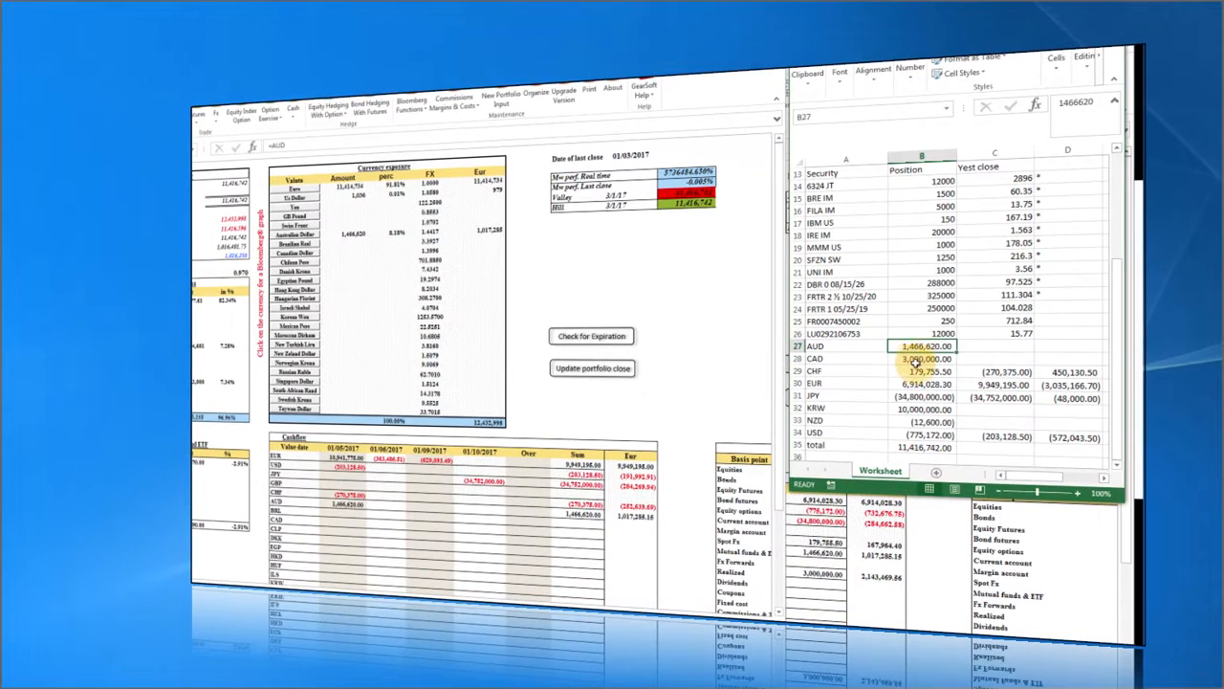
{"action": "left_click_drag", "start_coordinate": [918, 359], "coordinate": [913, 416]}
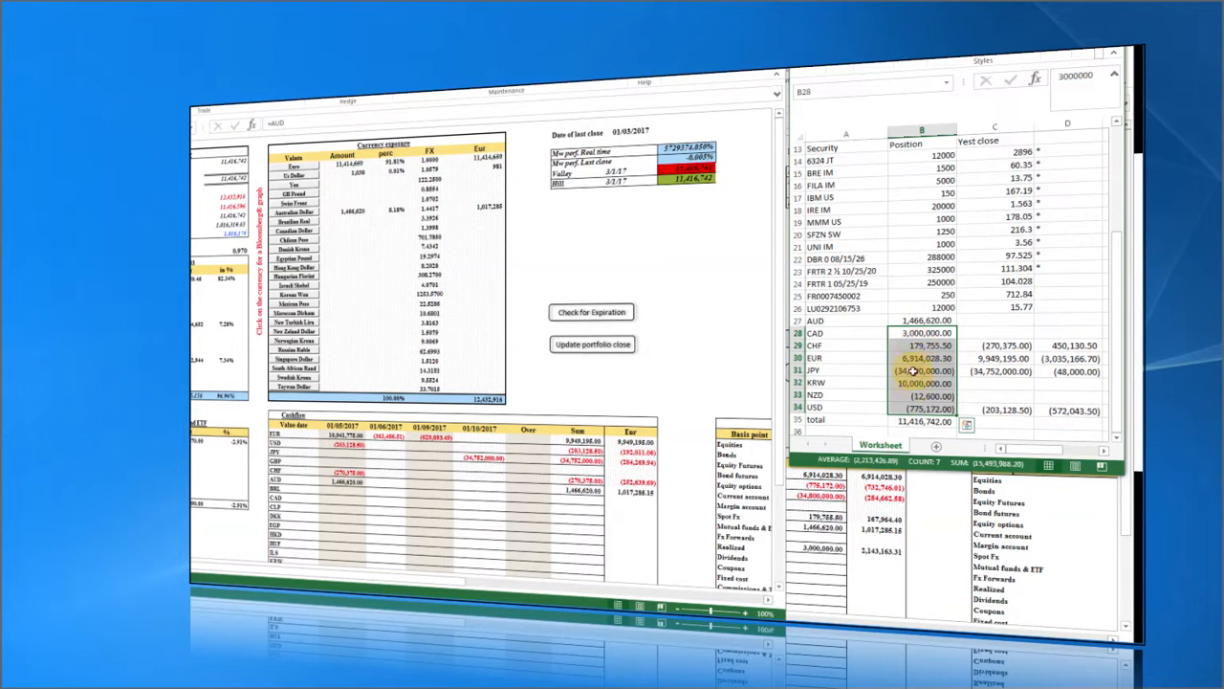
{"action": "left_click", "coordinate": [916, 345]}
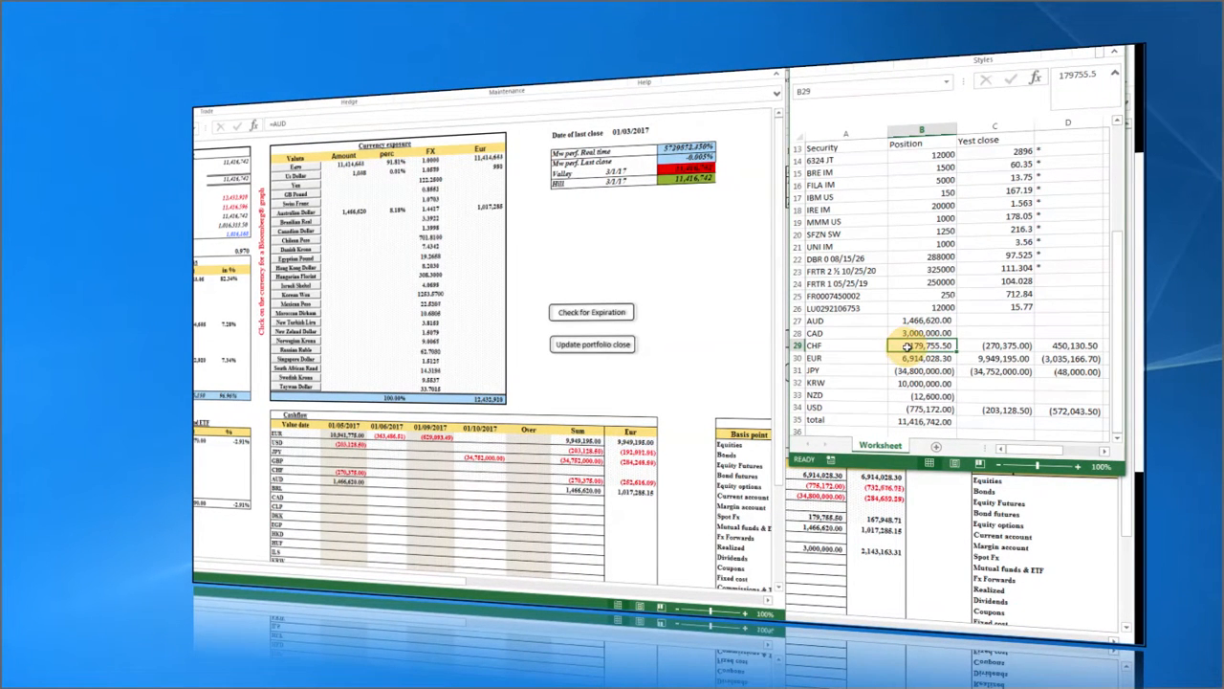
{"action": "left_click", "coordinate": [1064, 346]}
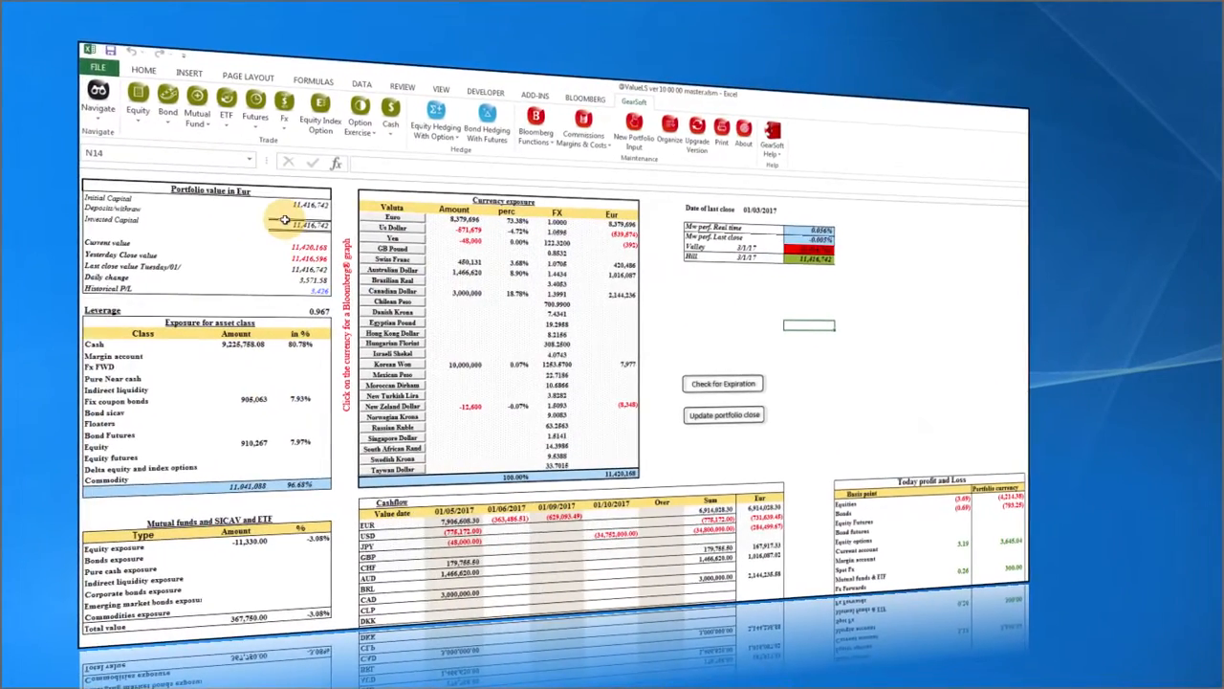
{"action": "left_click", "coordinate": [298, 228]}
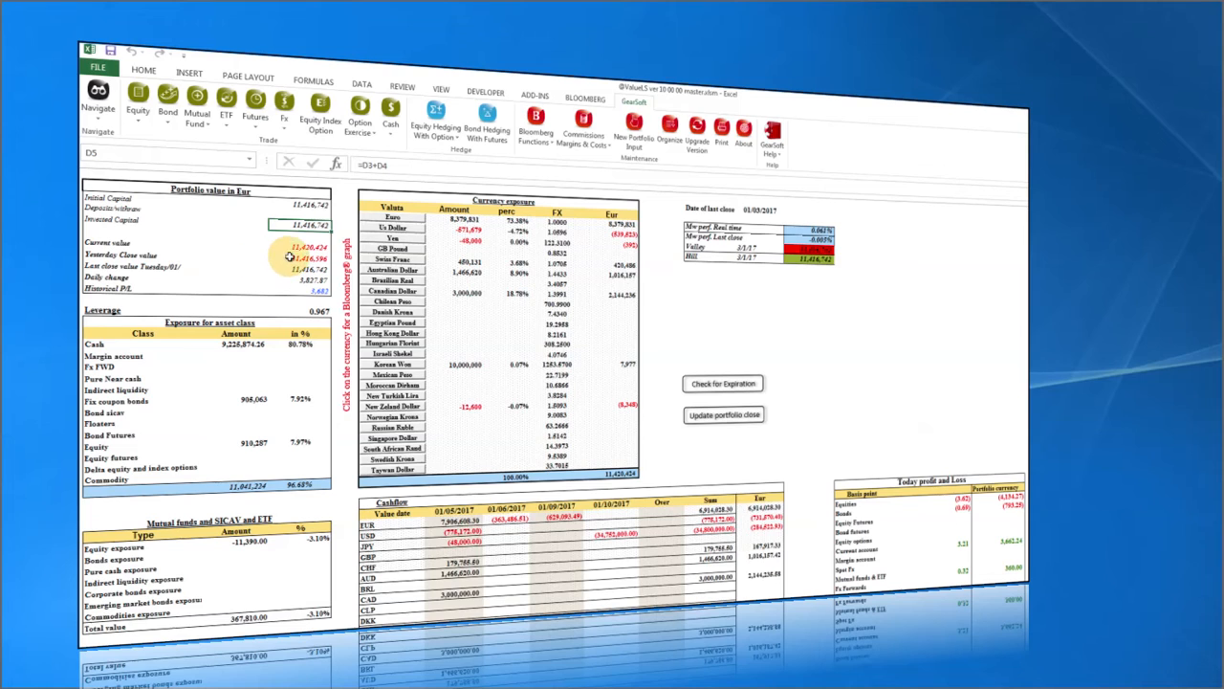
{"action": "left_click", "coordinate": [300, 247]}
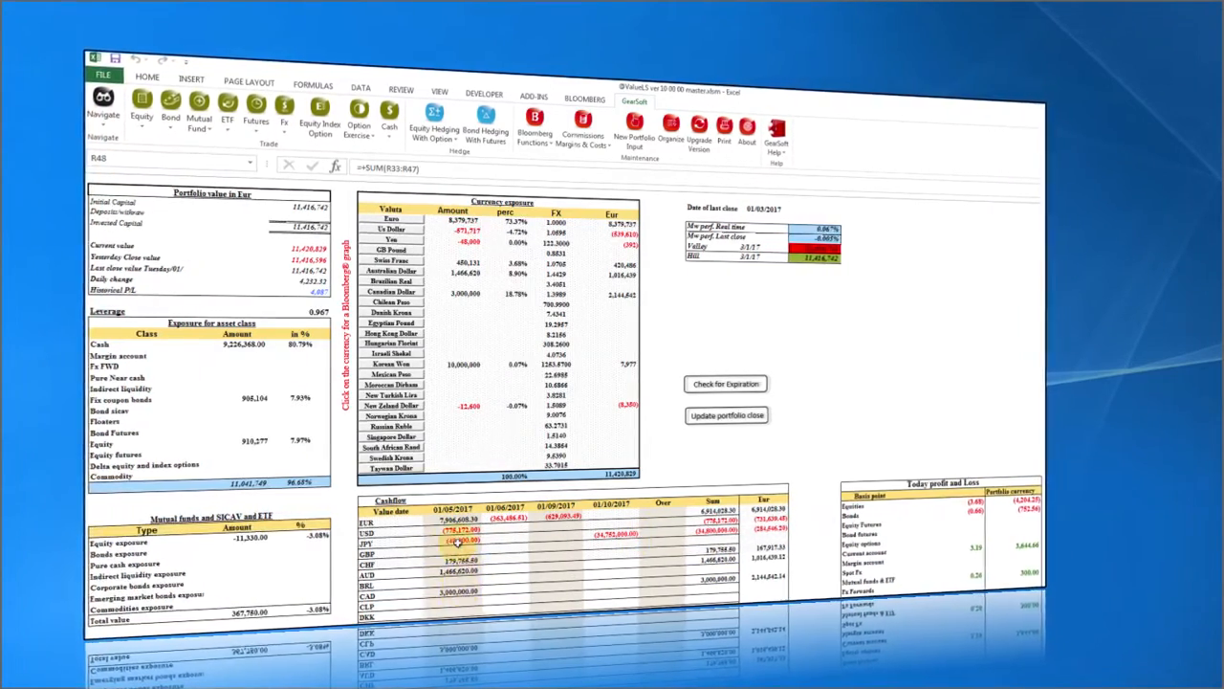
Book a spot buy of 775,172 USD against EUR at 0.9438 on T+0, covering the current account, without printing.
{"action": "left_click", "coordinate": [283, 131]}
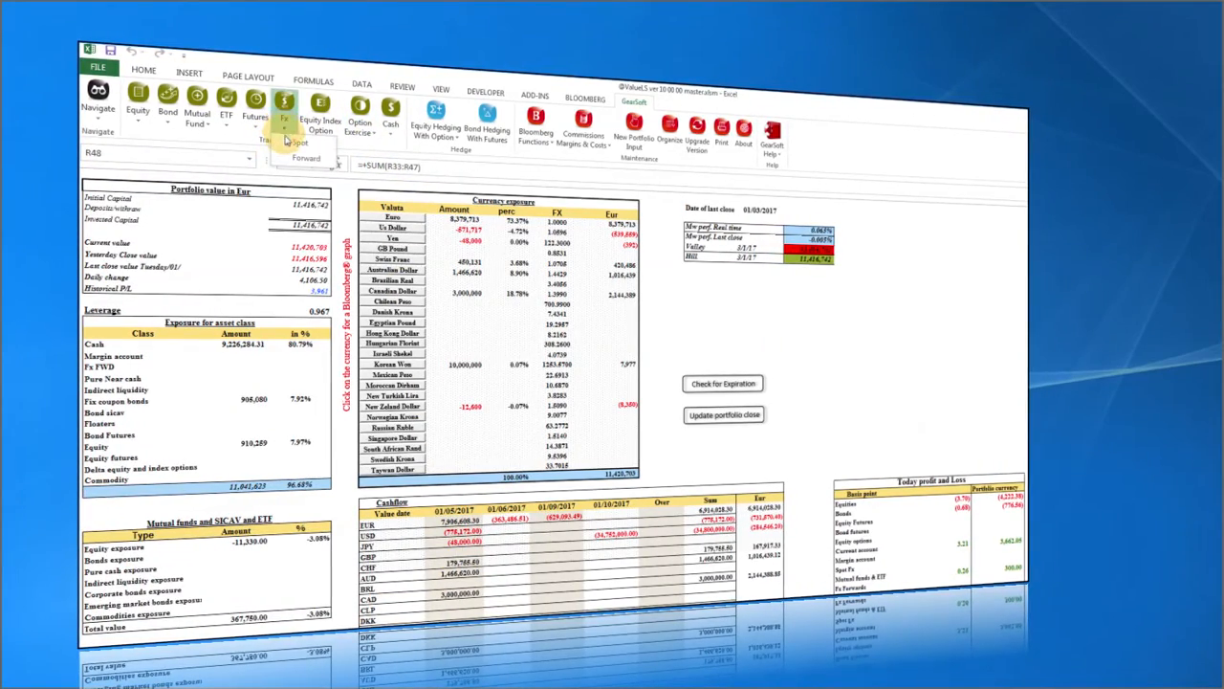
{"action": "left_click", "coordinate": [290, 145]}
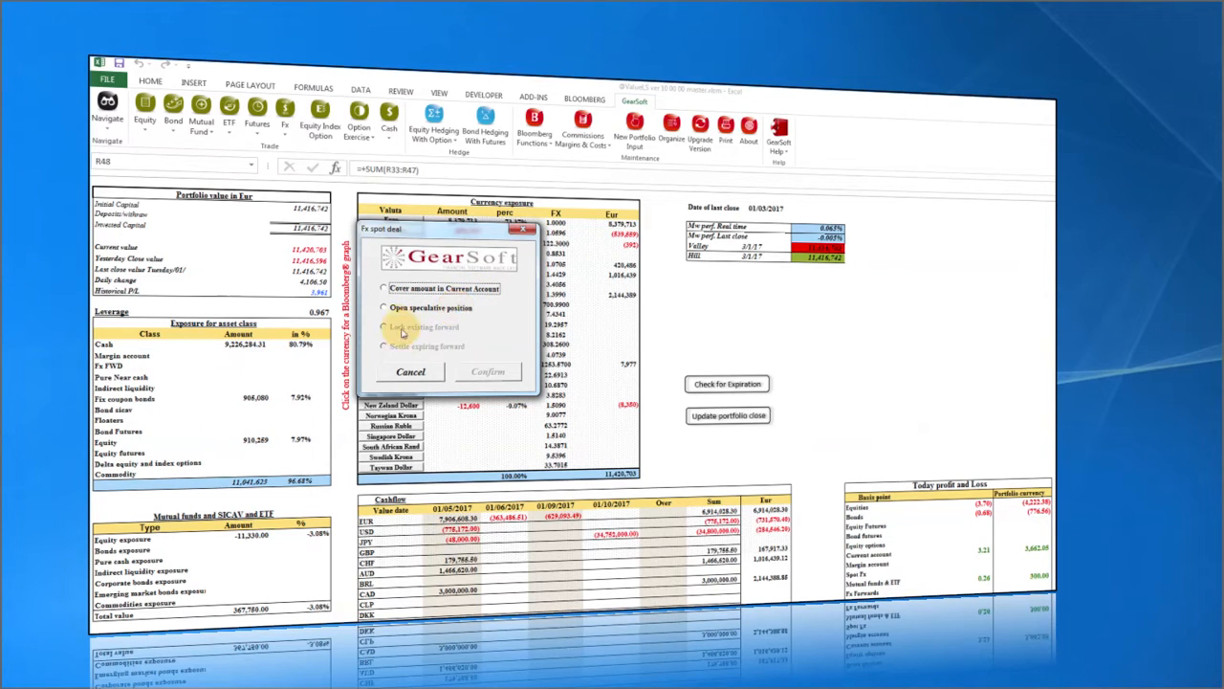
{"action": "left_click", "coordinate": [383, 289]}
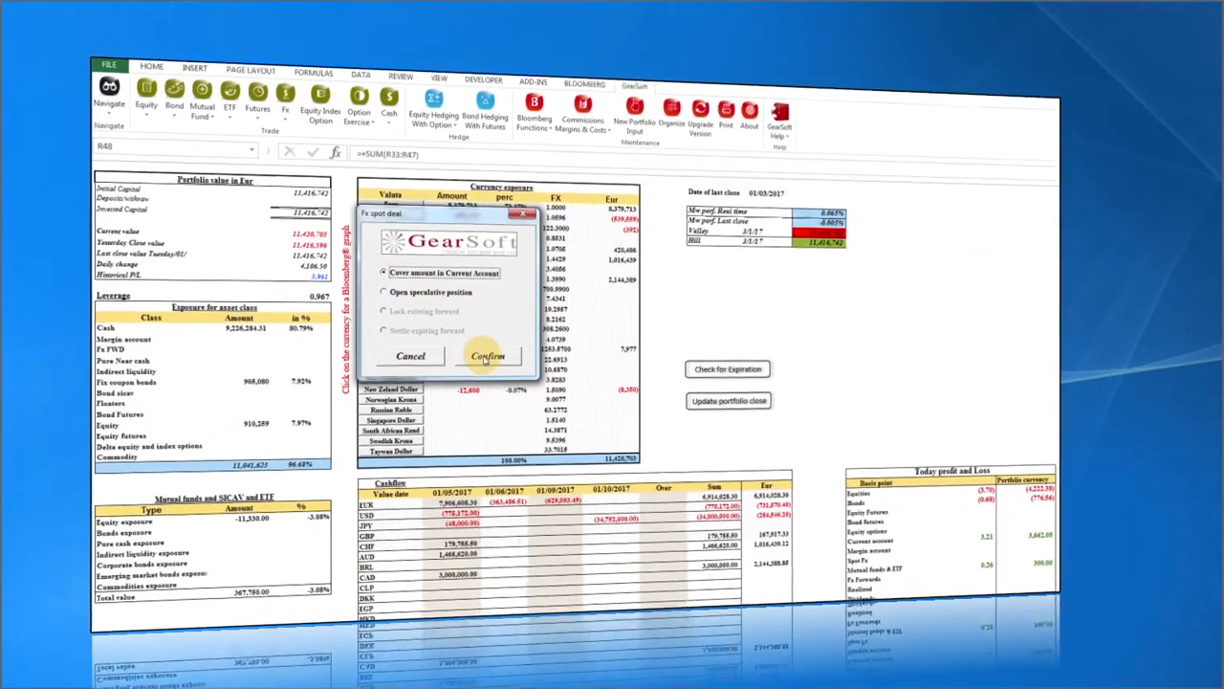
{"action": "left_click", "coordinate": [488, 371]}
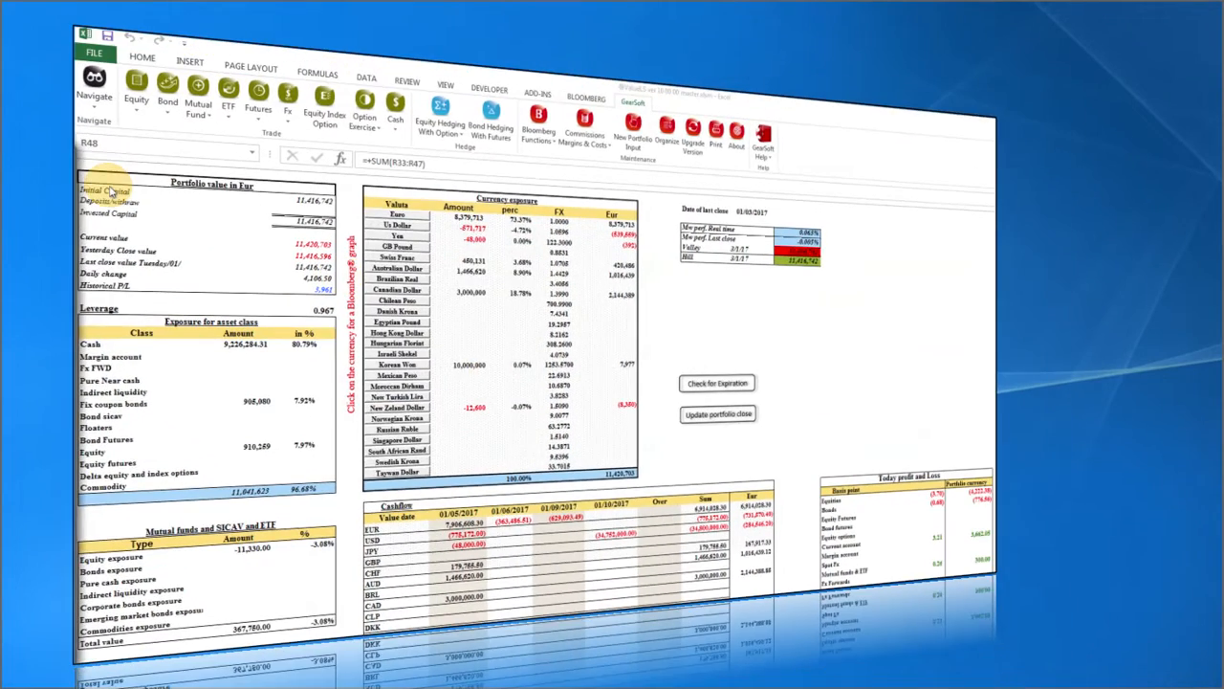
{"action": "left_click_drag", "start_coordinate": [115, 191], "coordinate": [560, 157]}
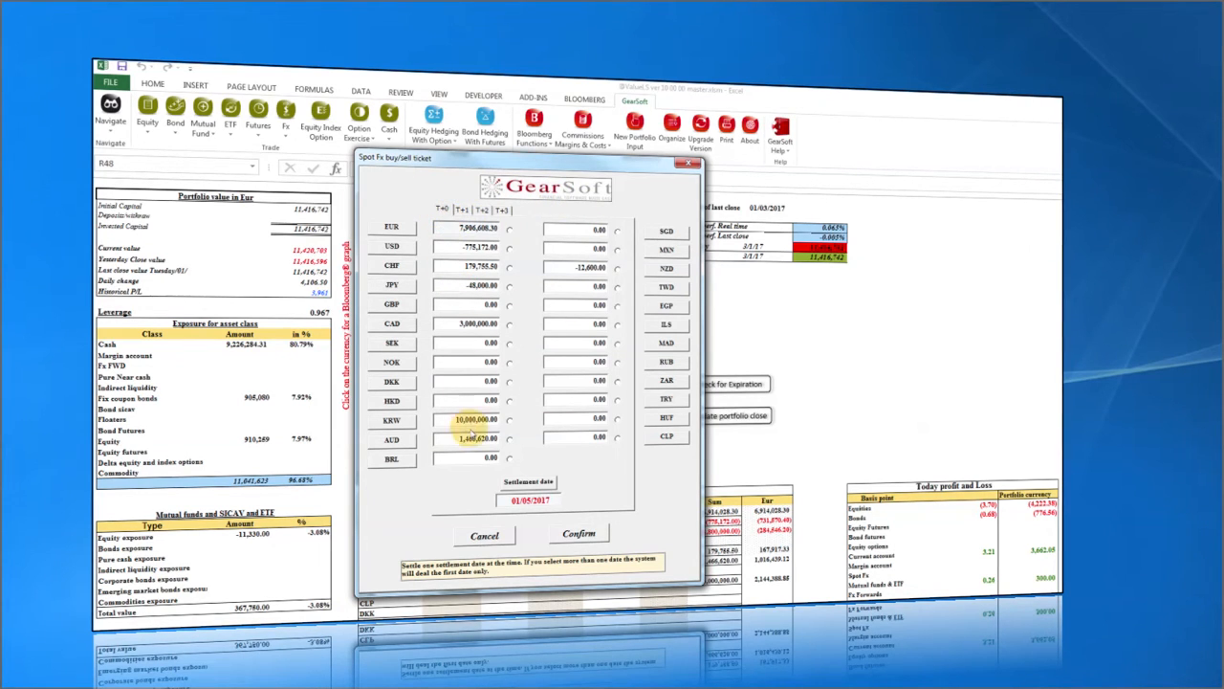
{"action": "left_click", "coordinate": [462, 211]}
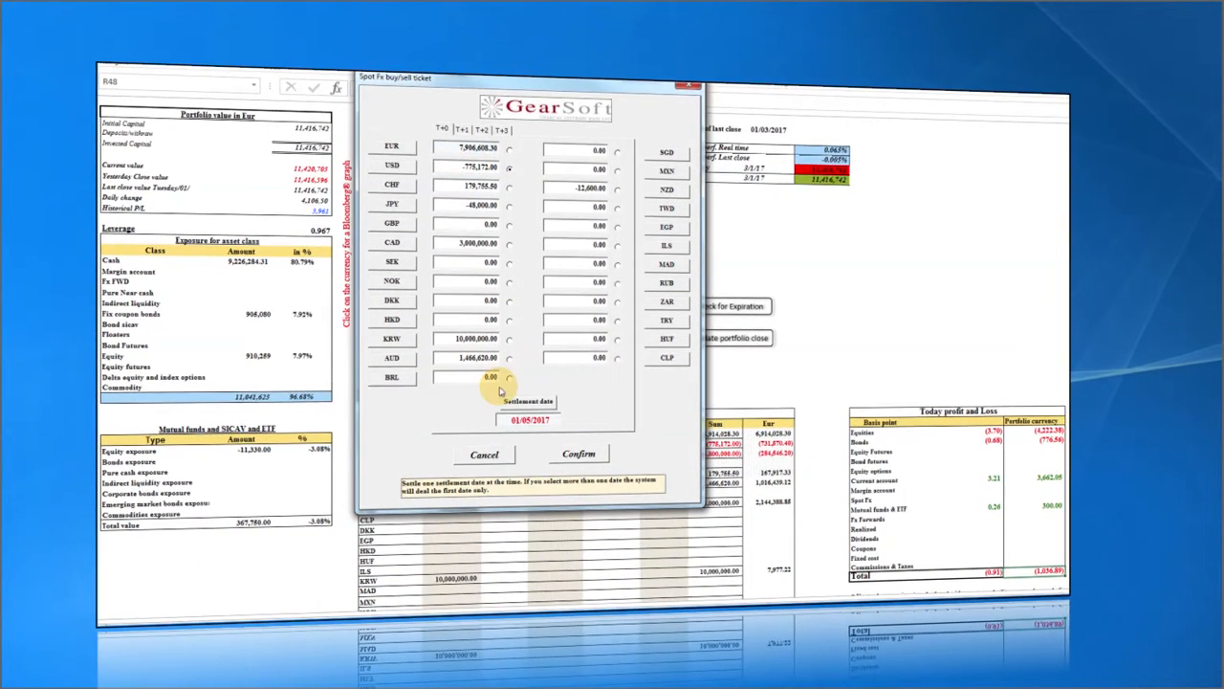
{"action": "left_click", "coordinate": [578, 453]}
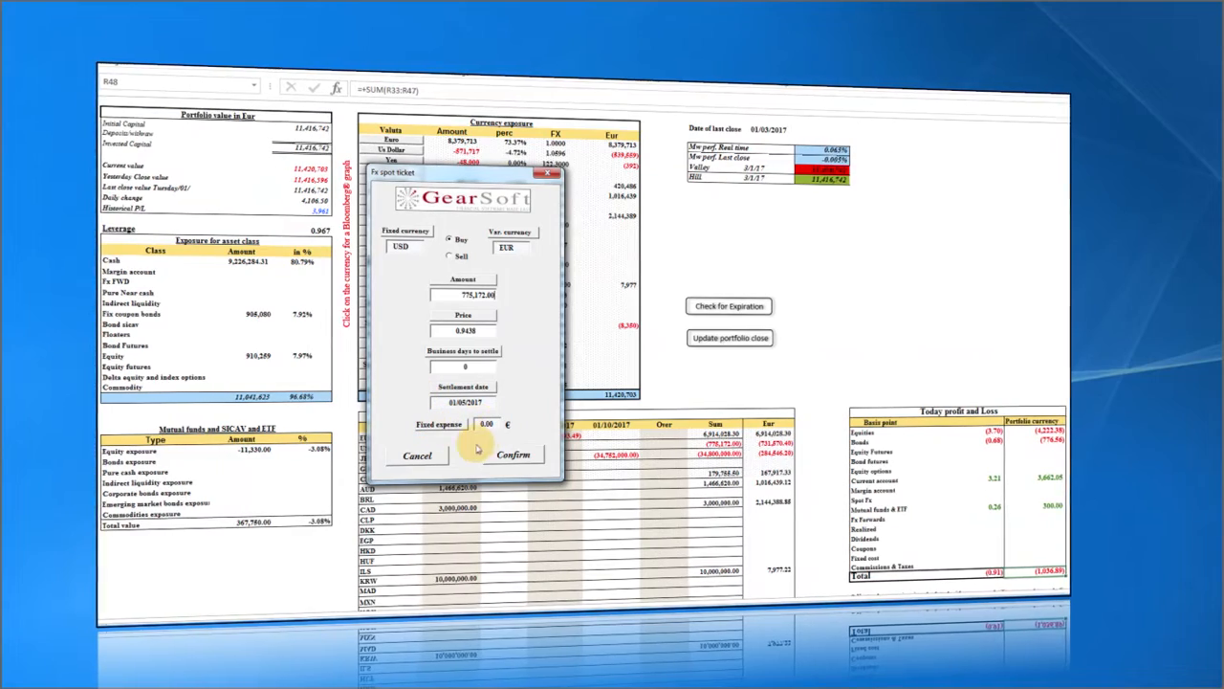
{"action": "left_click", "coordinate": [513, 454]}
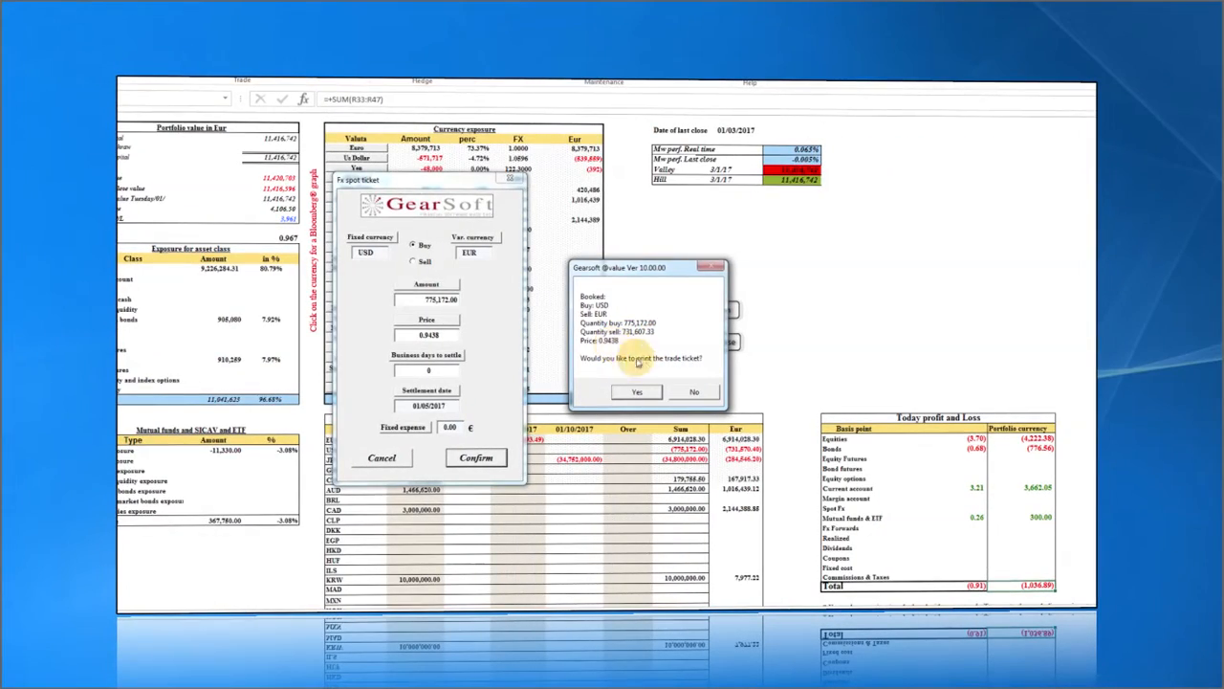
{"action": "left_click", "coordinate": [694, 392]}
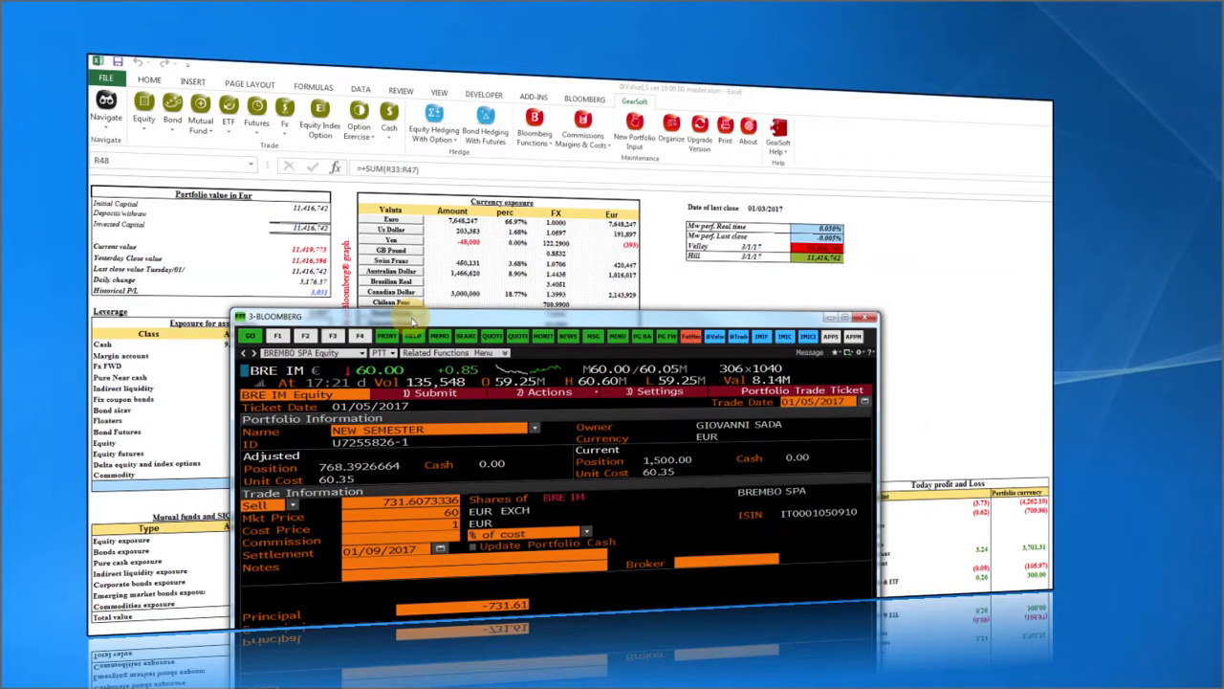
Submit the 731,607.33 EUR spot trade ticket in Bloomberg and close its window.
{"action": "left_click_drag", "start_coordinate": [413, 322], "coordinate": [403, 312]}
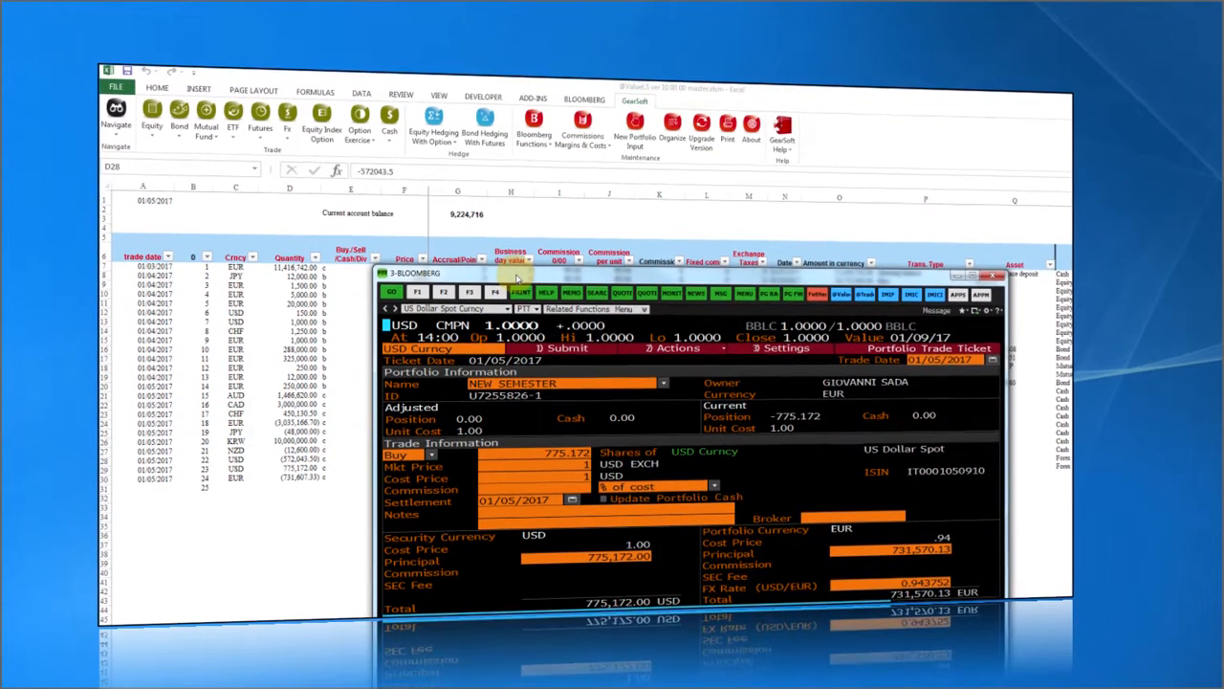
{"action": "left_click_drag", "start_coordinate": [502, 198], "coordinate": [467, 202]}
{"action": "left_click_drag", "start_coordinate": [466, 285], "coordinate": [461, 287]}
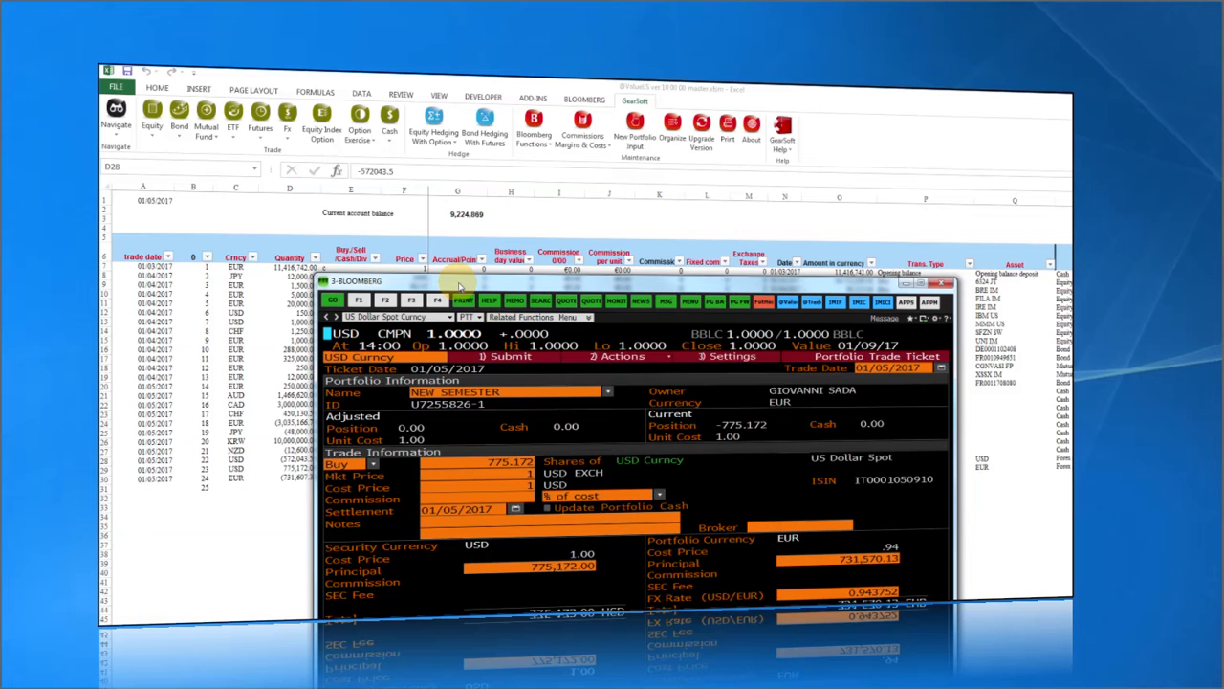
{"action": "left_click_drag", "start_coordinate": [459, 285], "coordinate": [446, 289]}
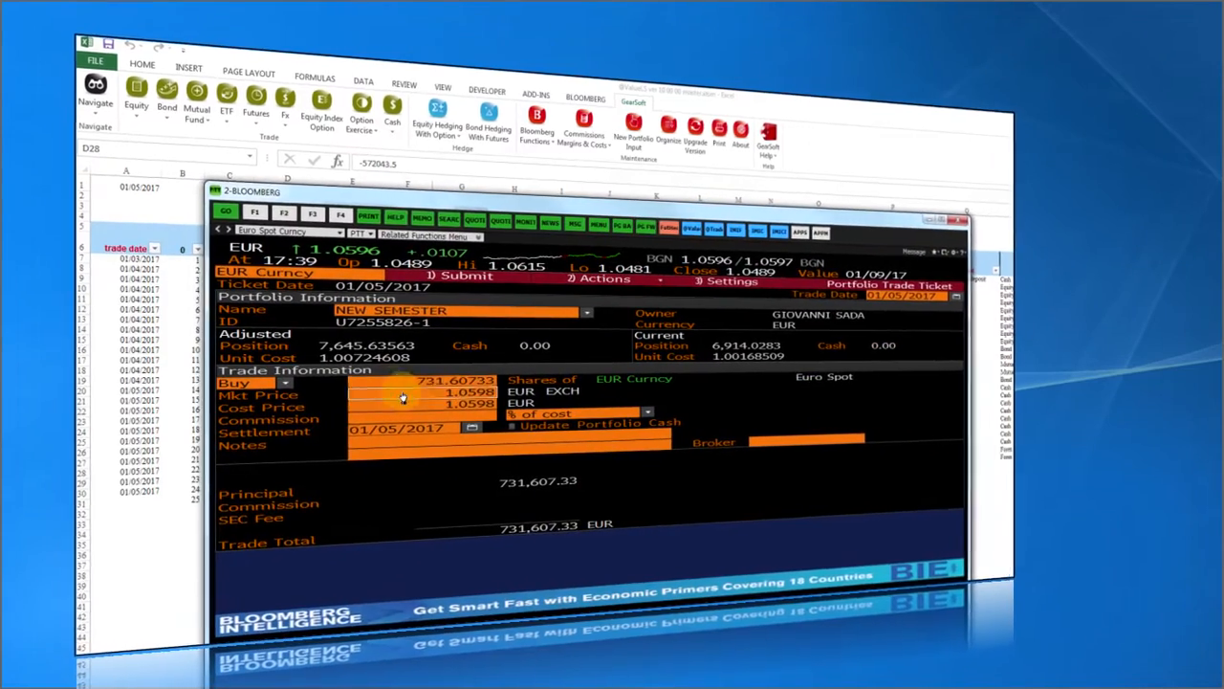
{"action": "left_click", "coordinate": [449, 280]}
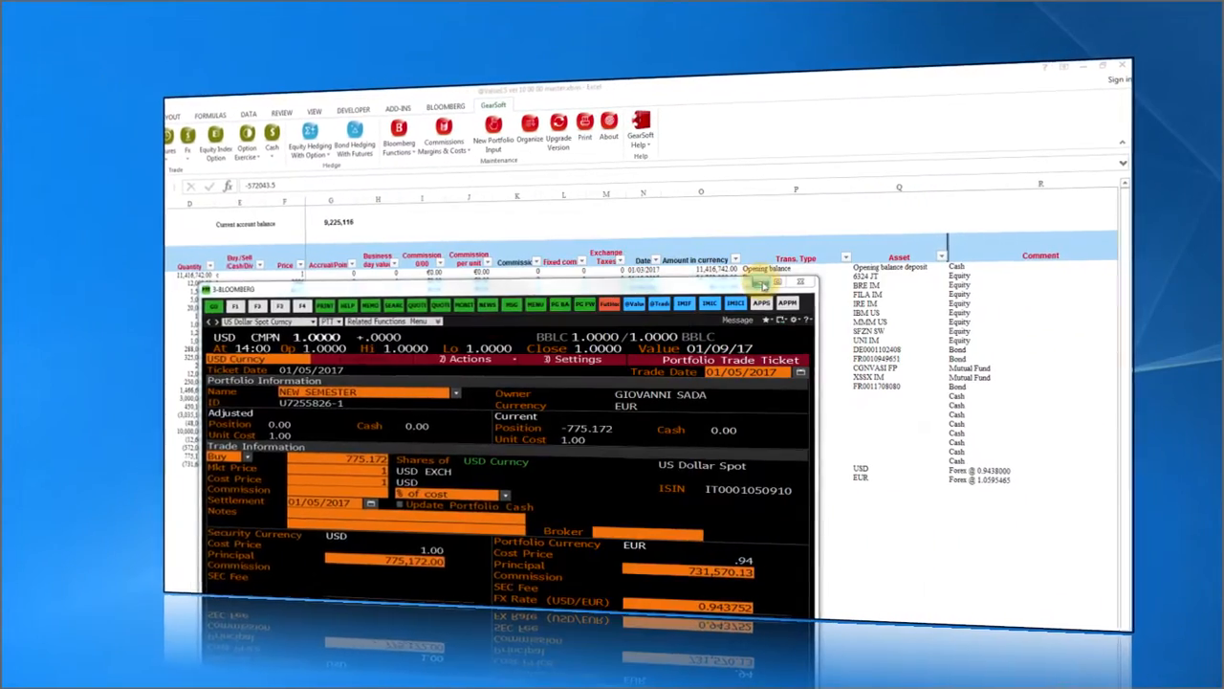
{"action": "left_click", "coordinate": [757, 275]}
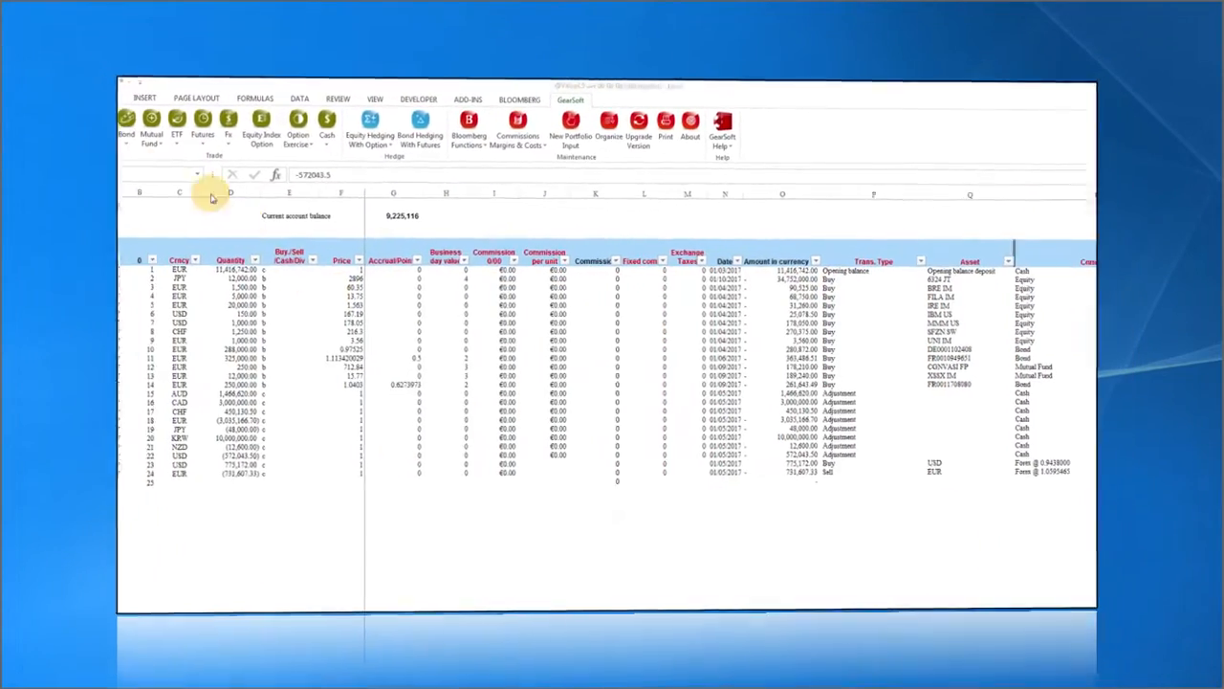
{"action": "left_click", "coordinate": [94, 88]}
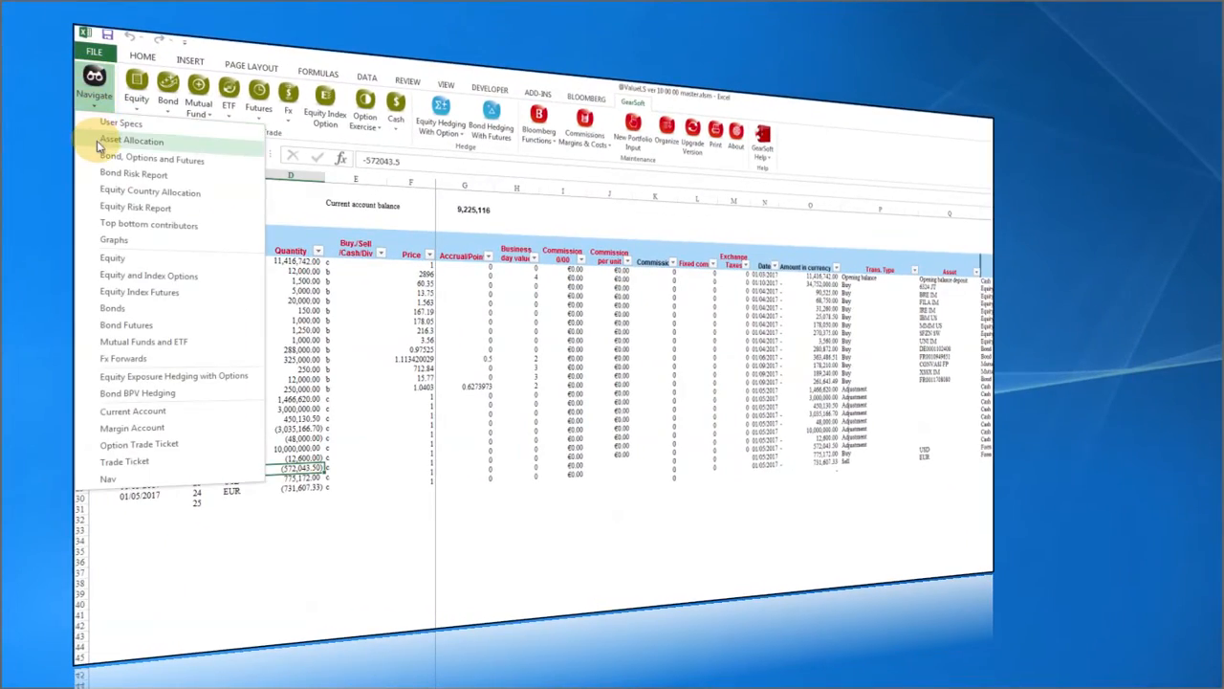
Review the IBM and 3M CO holdings on the Equity sheet, then return to Asset Allocation.
{"action": "left_click", "coordinate": [98, 143]}
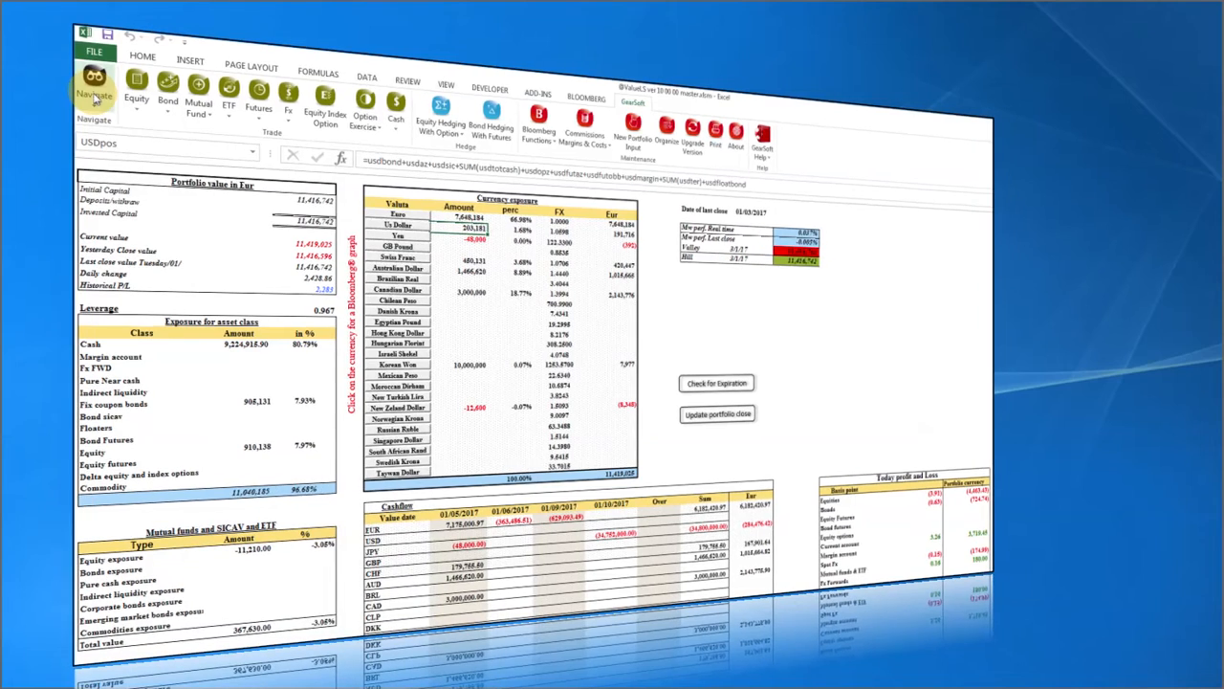
{"action": "left_click", "coordinate": [95, 95]}
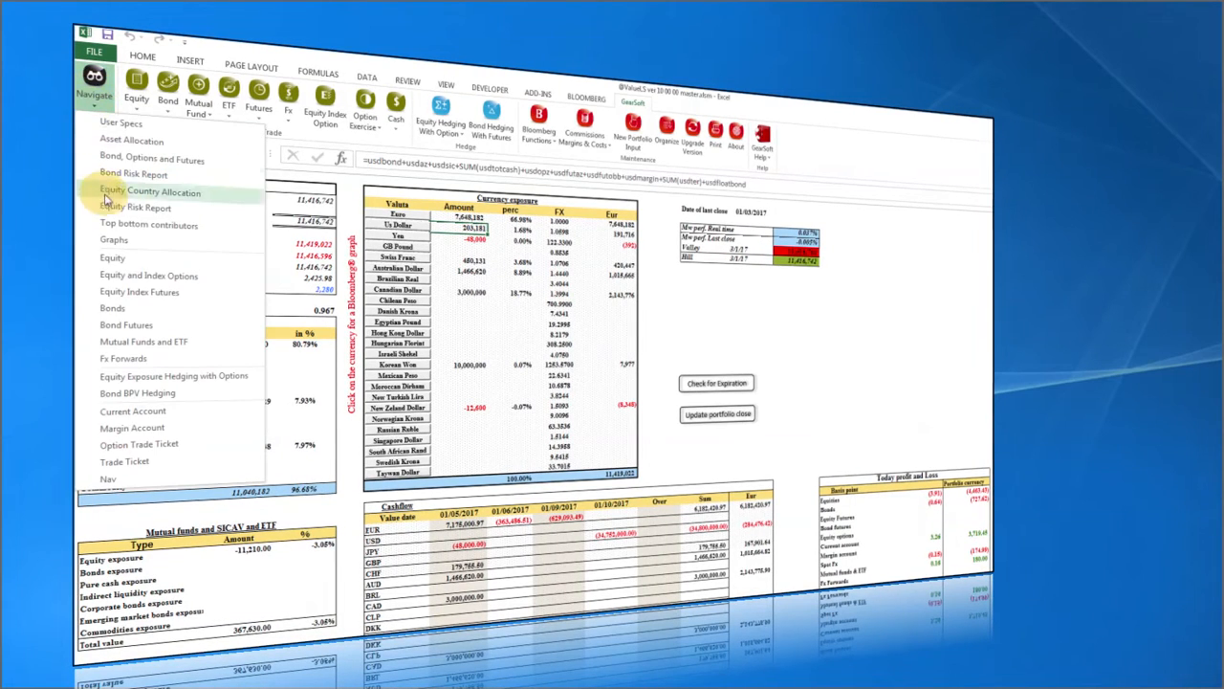
{"action": "left_click", "coordinate": [112, 257]}
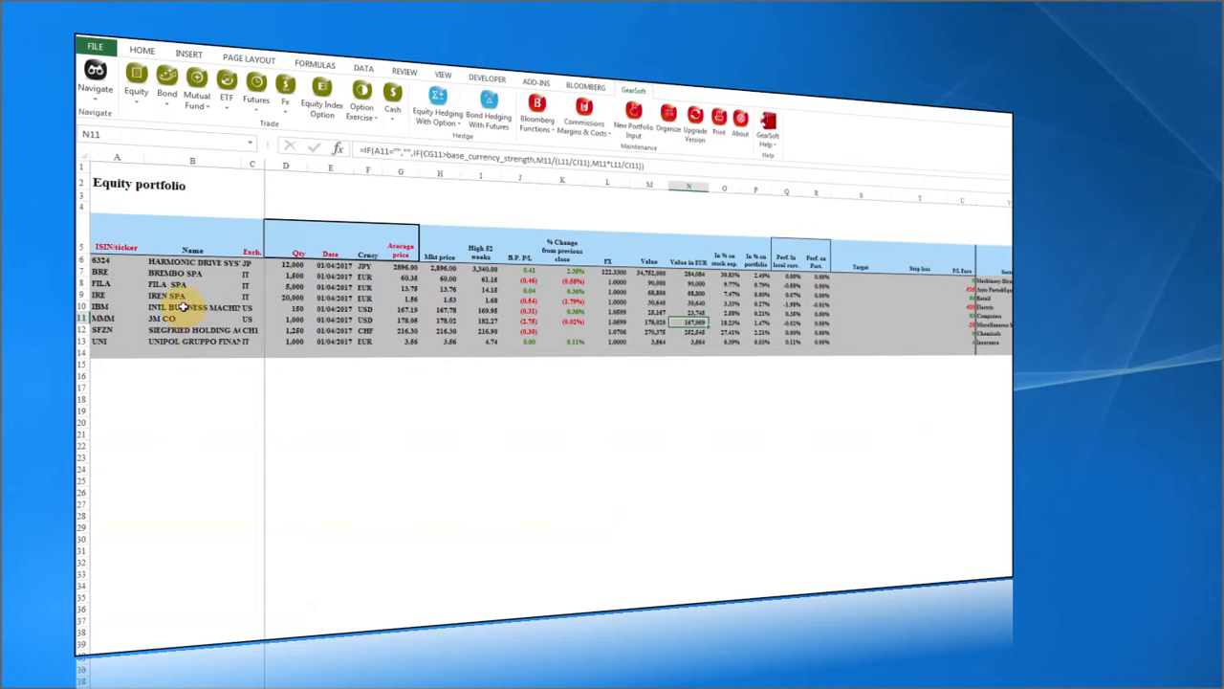
{"action": "left_click", "coordinate": [180, 306]}
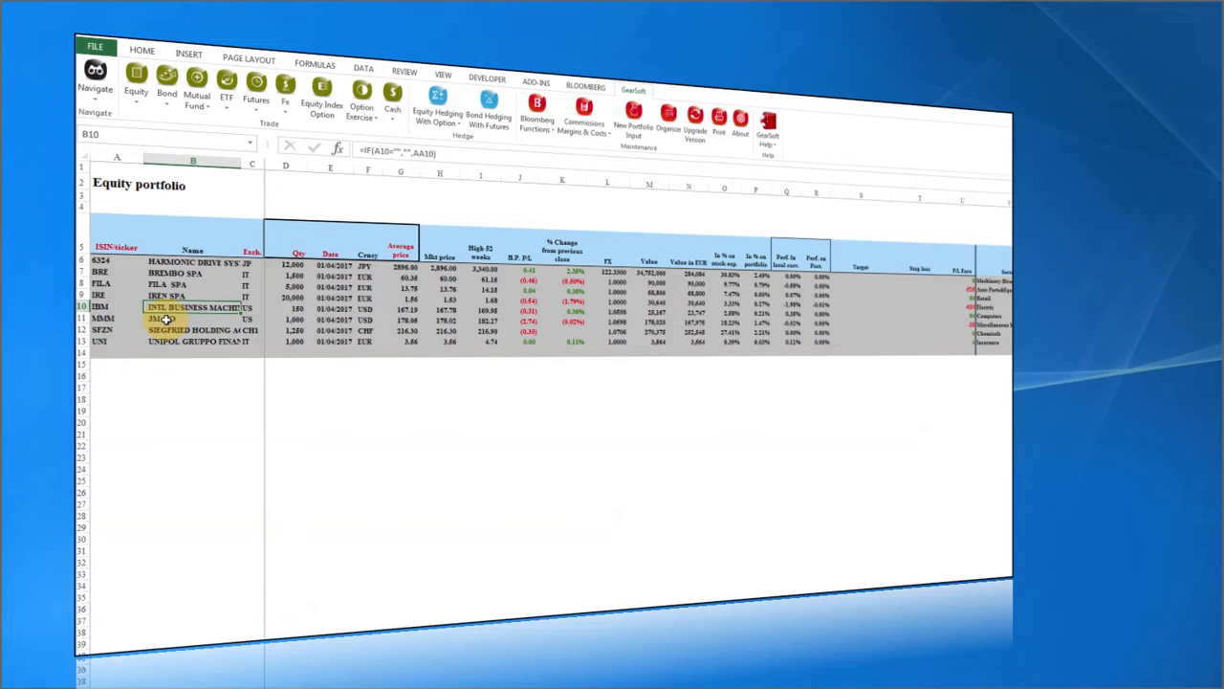
{"action": "left_click", "coordinate": [167, 319]}
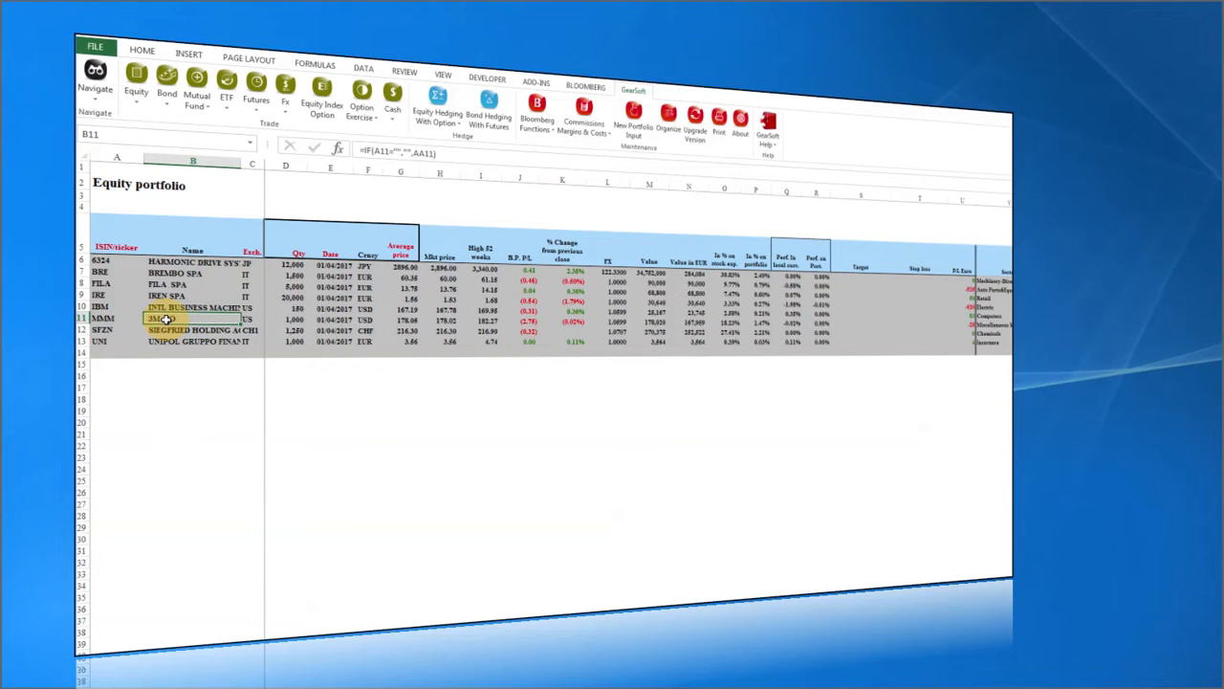
{"action": "left_click", "coordinate": [93, 91]}
{"action": "left_click", "coordinate": [105, 142]}
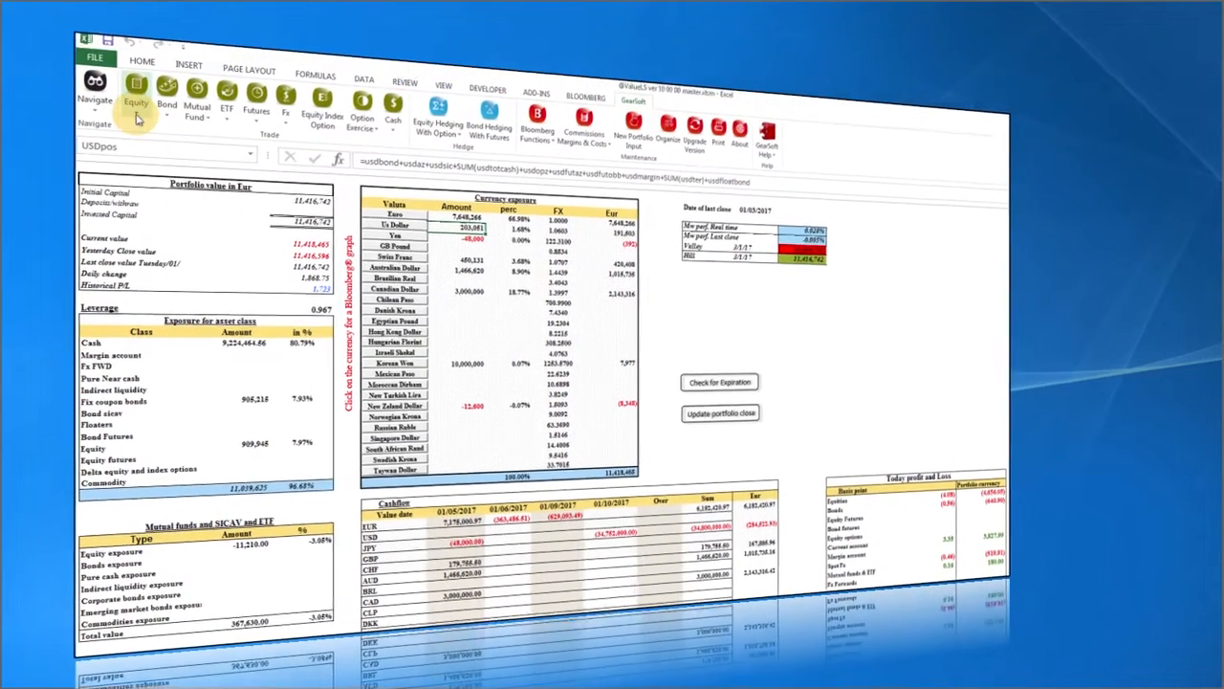
Start an equity buy for new ticker HOG on the United States of America exchange and fetch its data.
{"action": "left_click", "coordinate": [138, 116]}
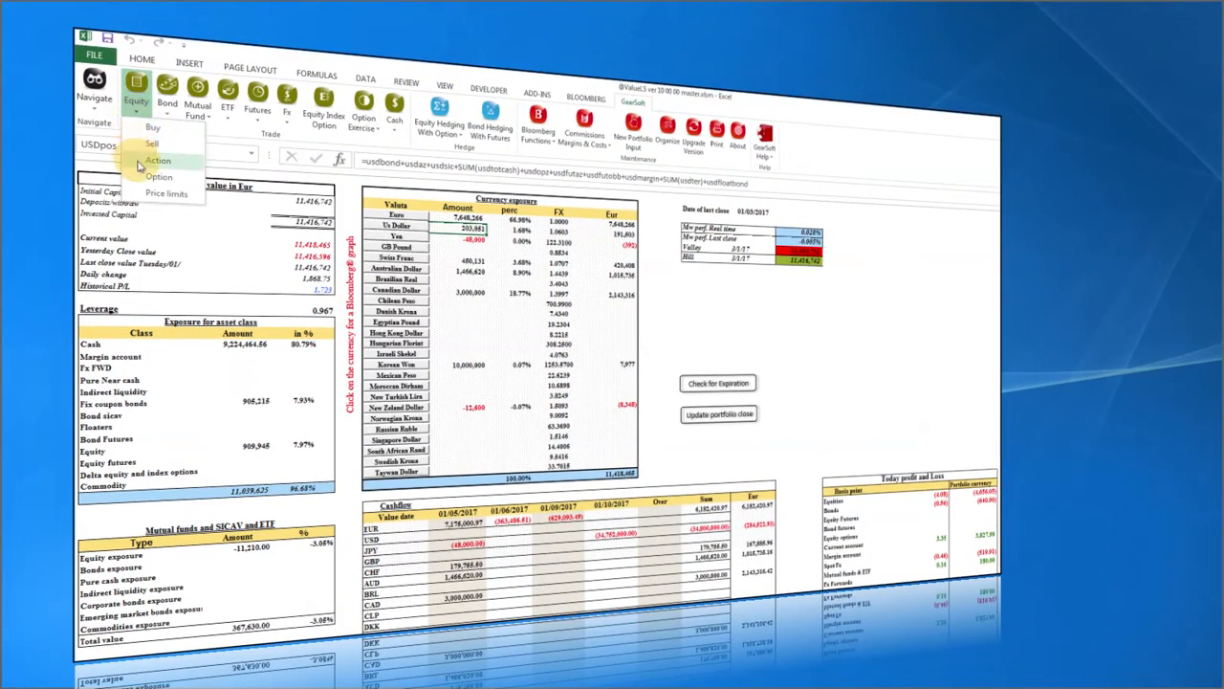
{"action": "left_click", "coordinate": [144, 128]}
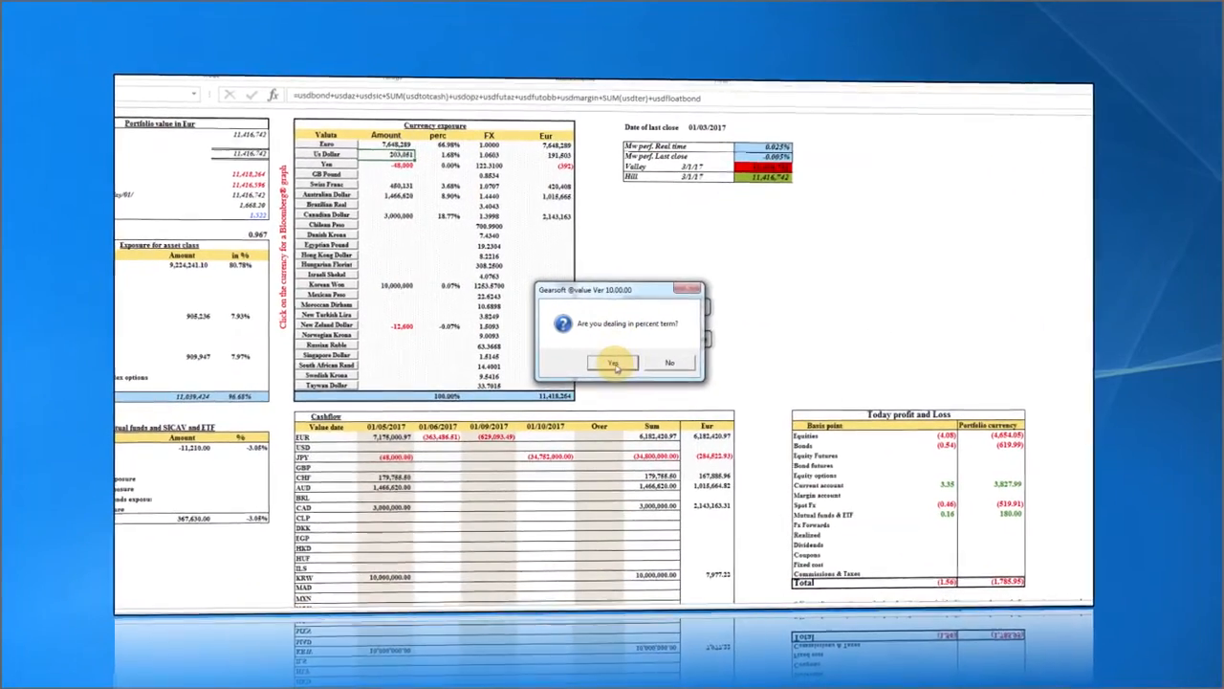
{"action": "left_click", "coordinate": [615, 364]}
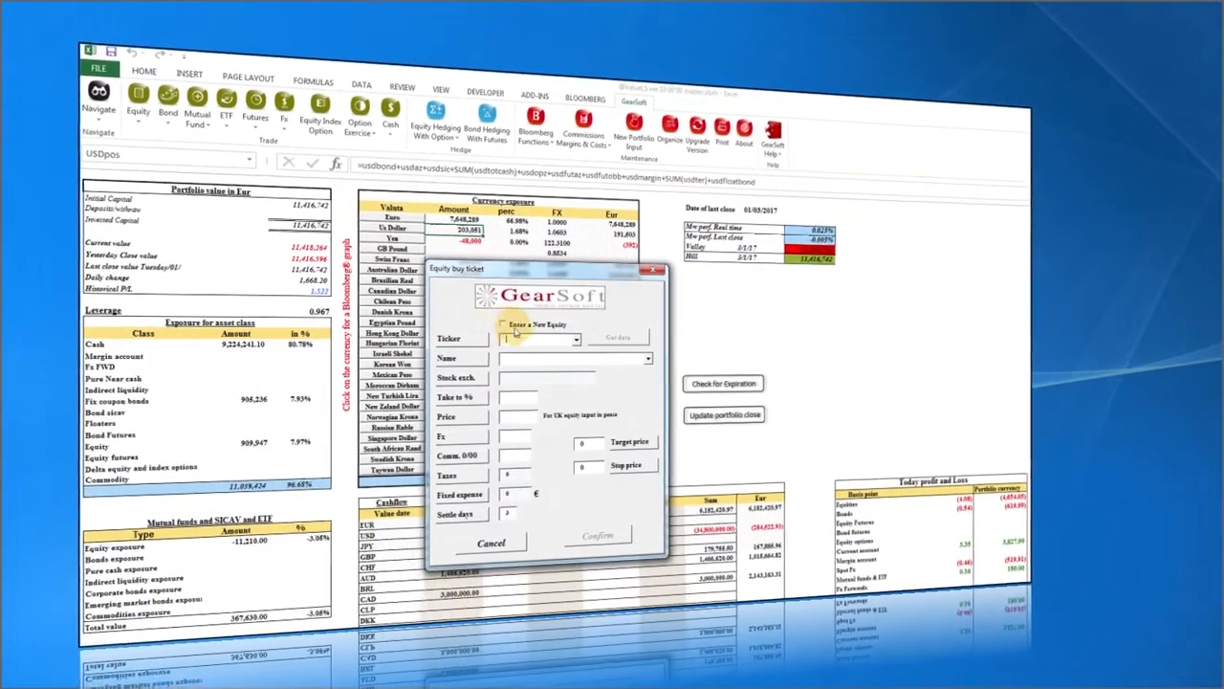
{"action": "left_click", "coordinate": [503, 325]}
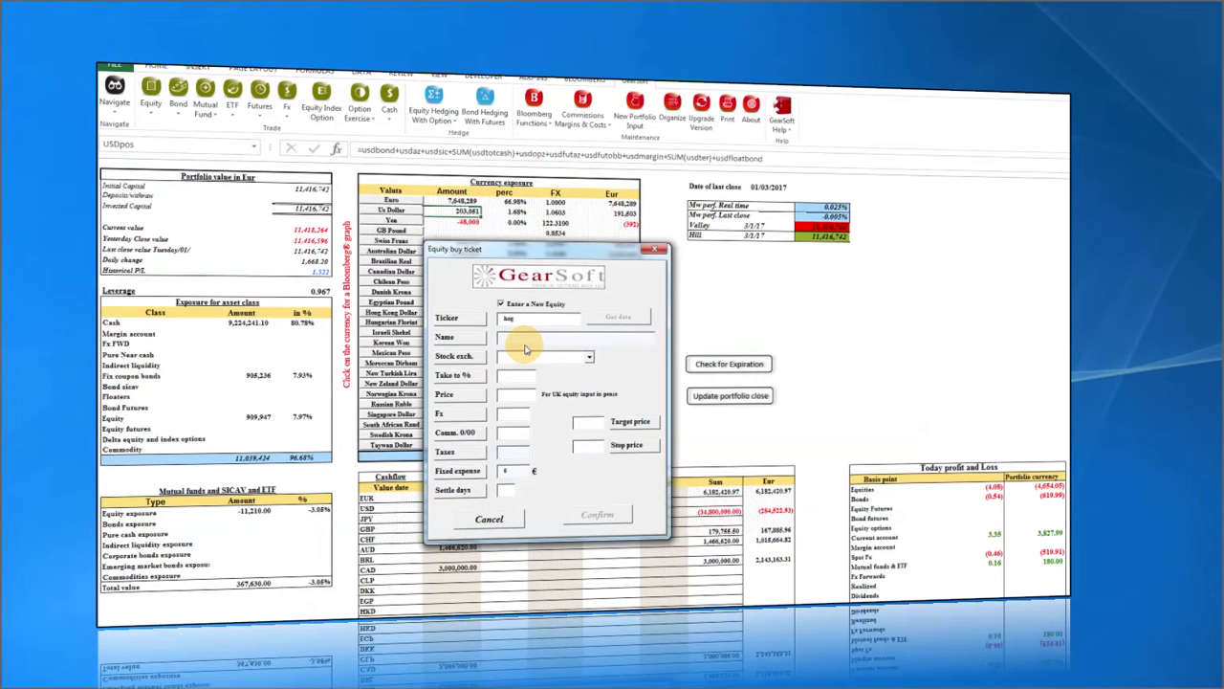
{"action": "left_click", "coordinate": [522, 361]}
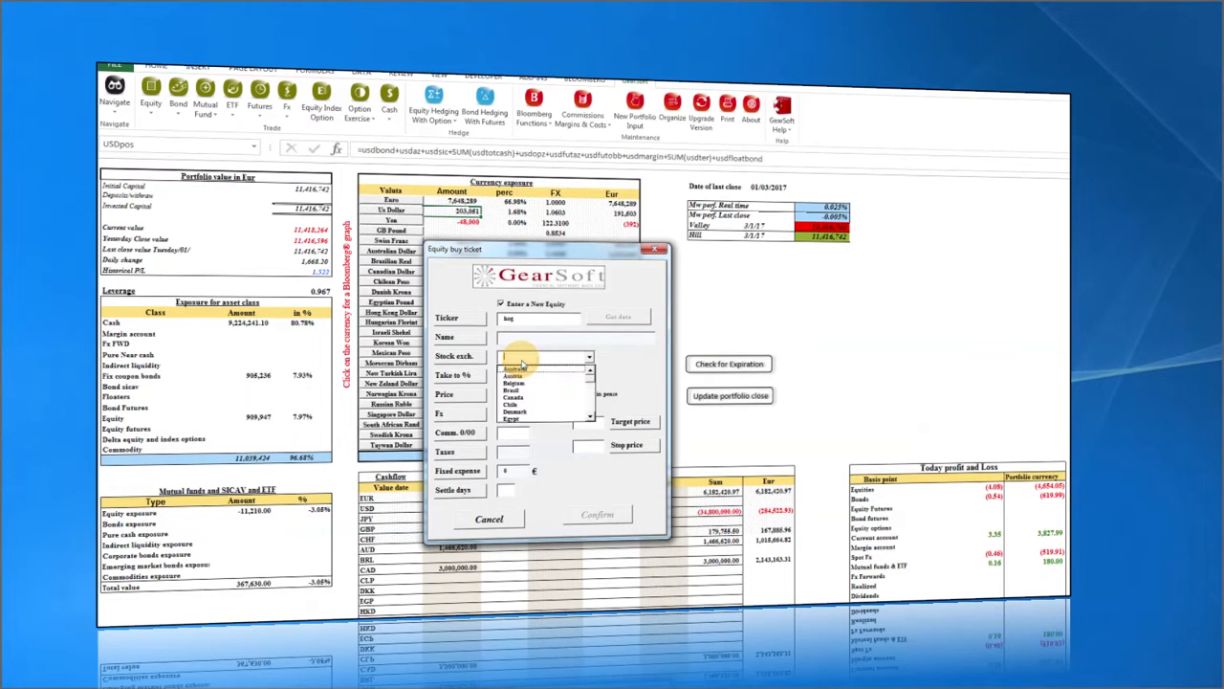
{"action": "type", "text": "un"}
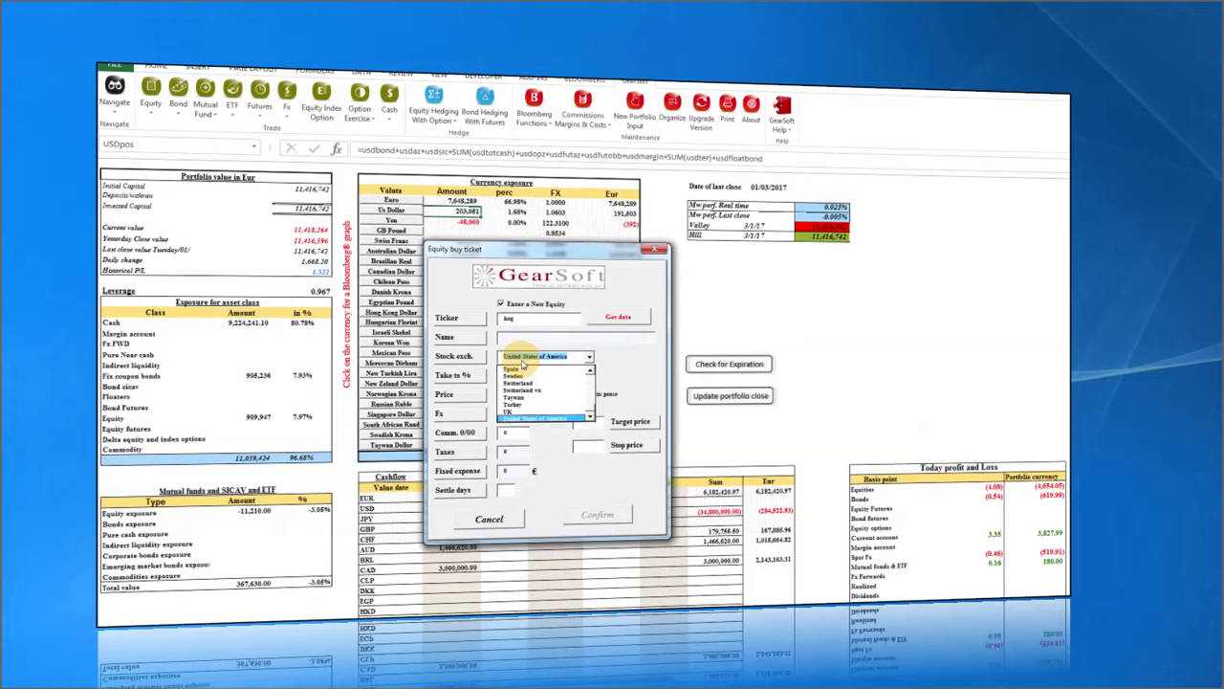
{"action": "left_click", "coordinate": [632, 352]}
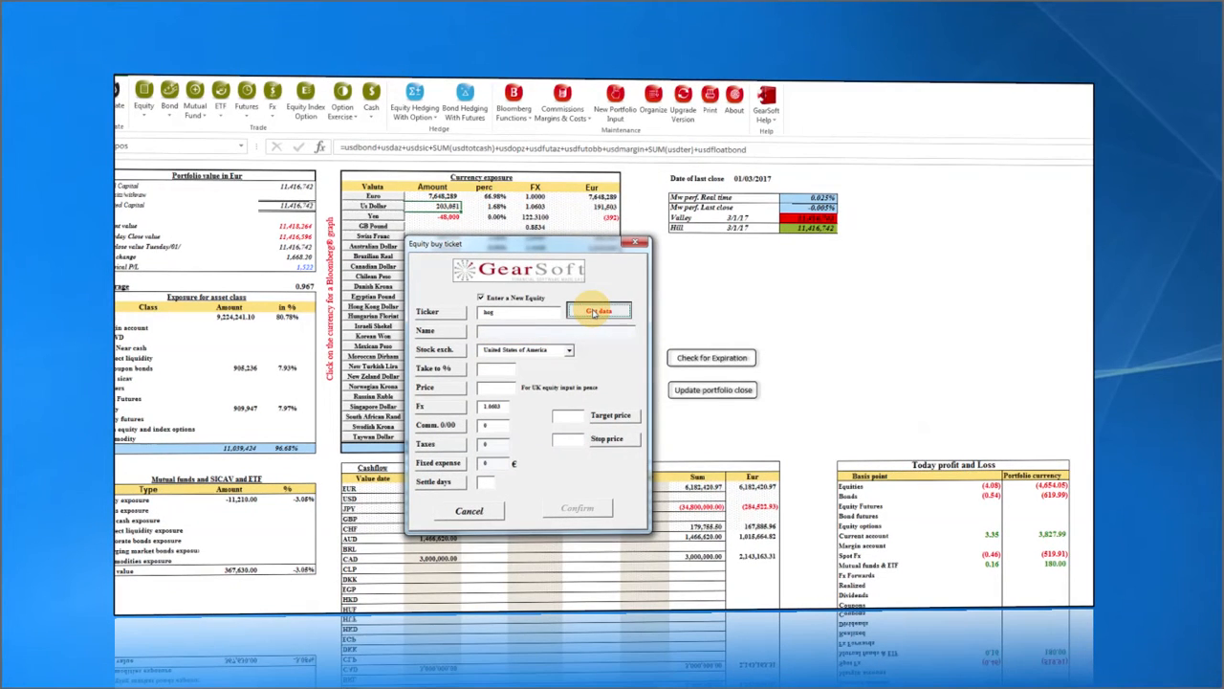
{"action": "left_click", "coordinate": [502, 368]}
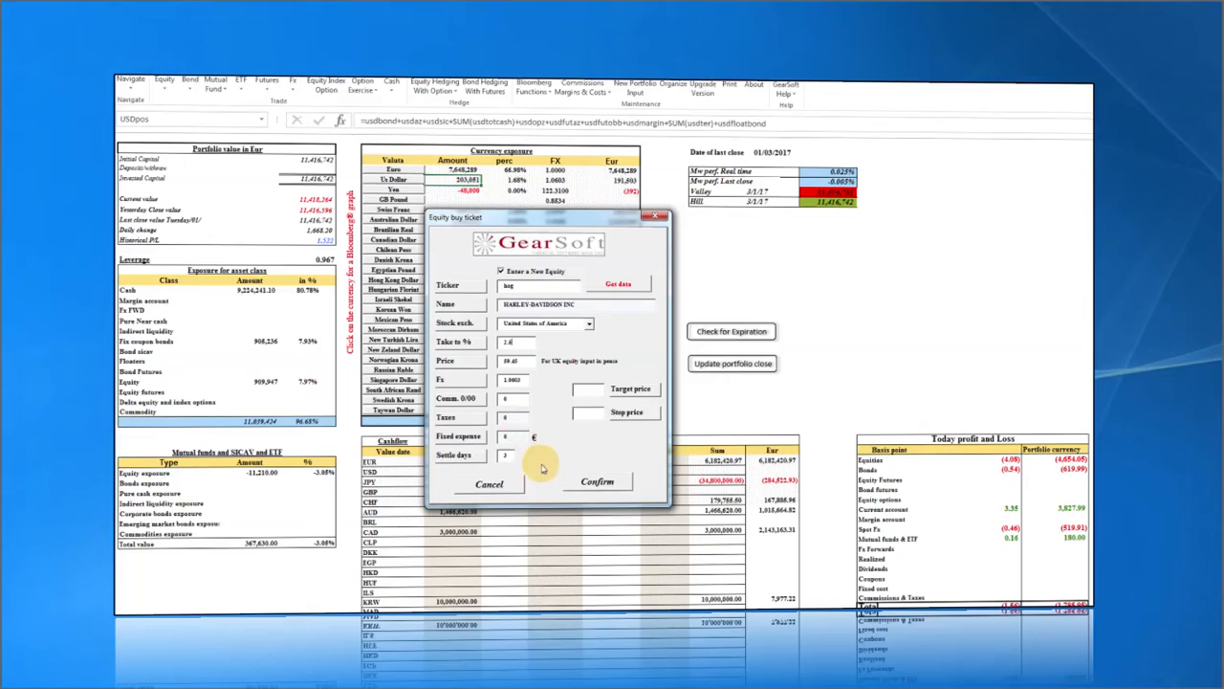
Book the 5,091-share Harley-Davidson buy at 59.45, print the ticket and submit the Bloomberg tickets.
{"action": "left_click", "coordinate": [599, 459]}
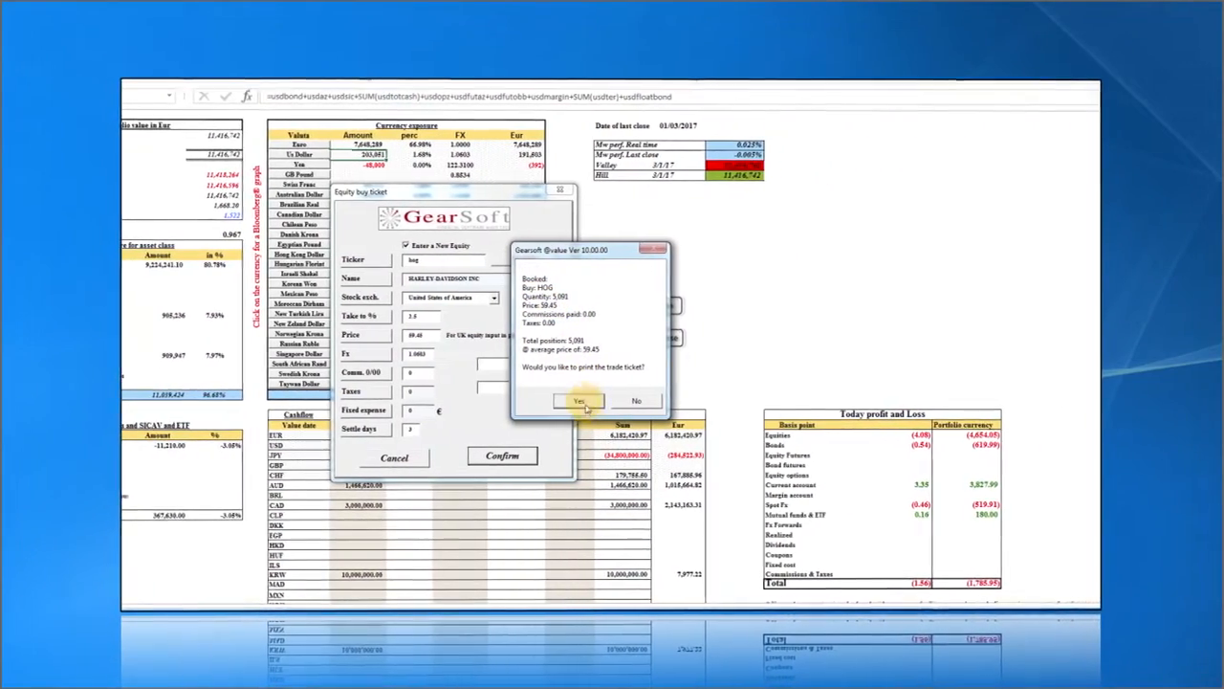
{"action": "left_click", "coordinate": [568, 400]}
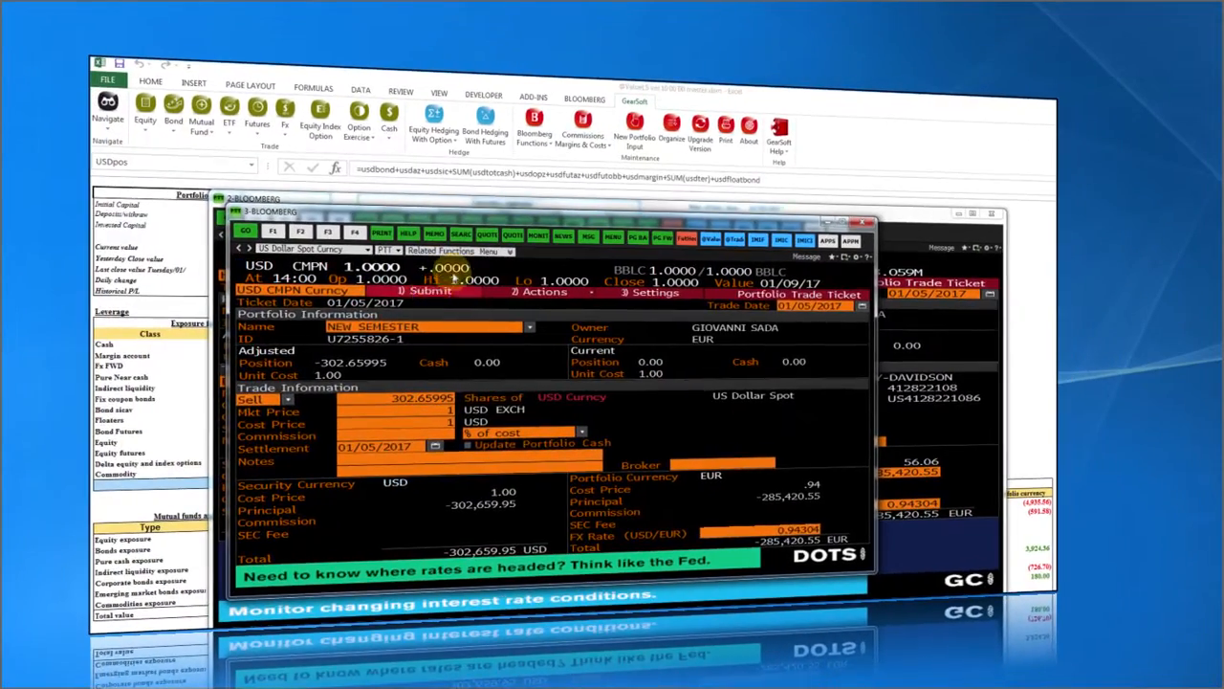
{"action": "left_click", "coordinate": [445, 289]}
{"action": "left_click", "coordinate": [828, 222]}
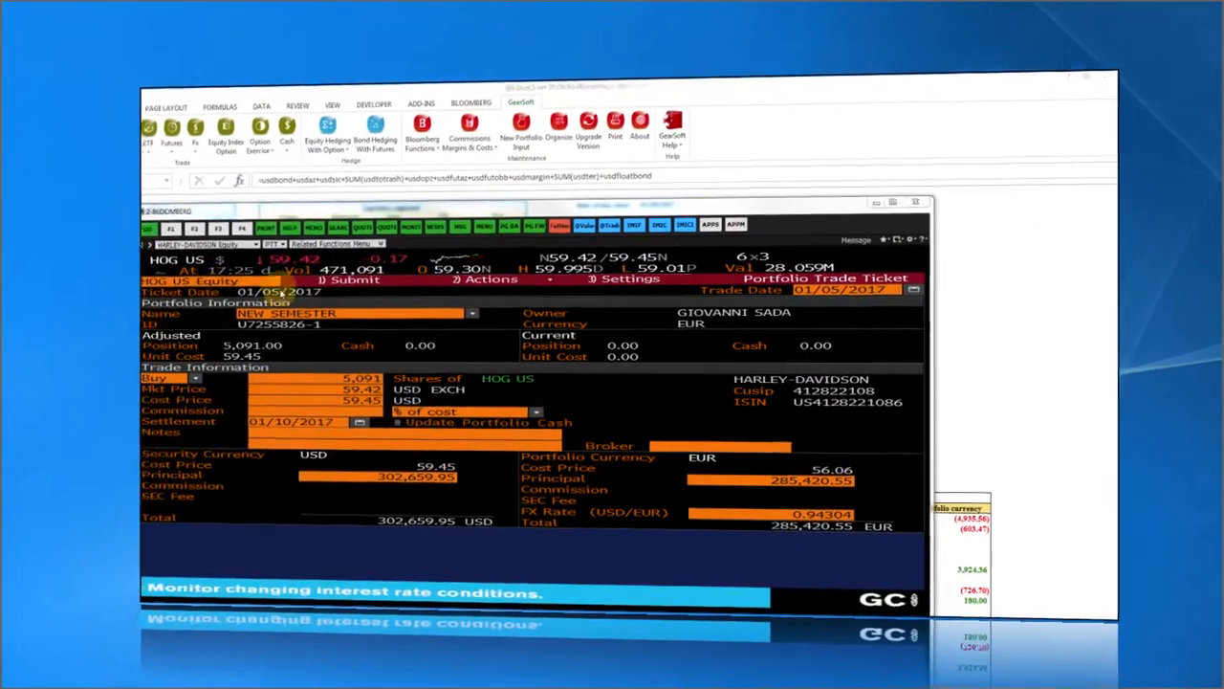
{"action": "left_click", "coordinate": [331, 279]}
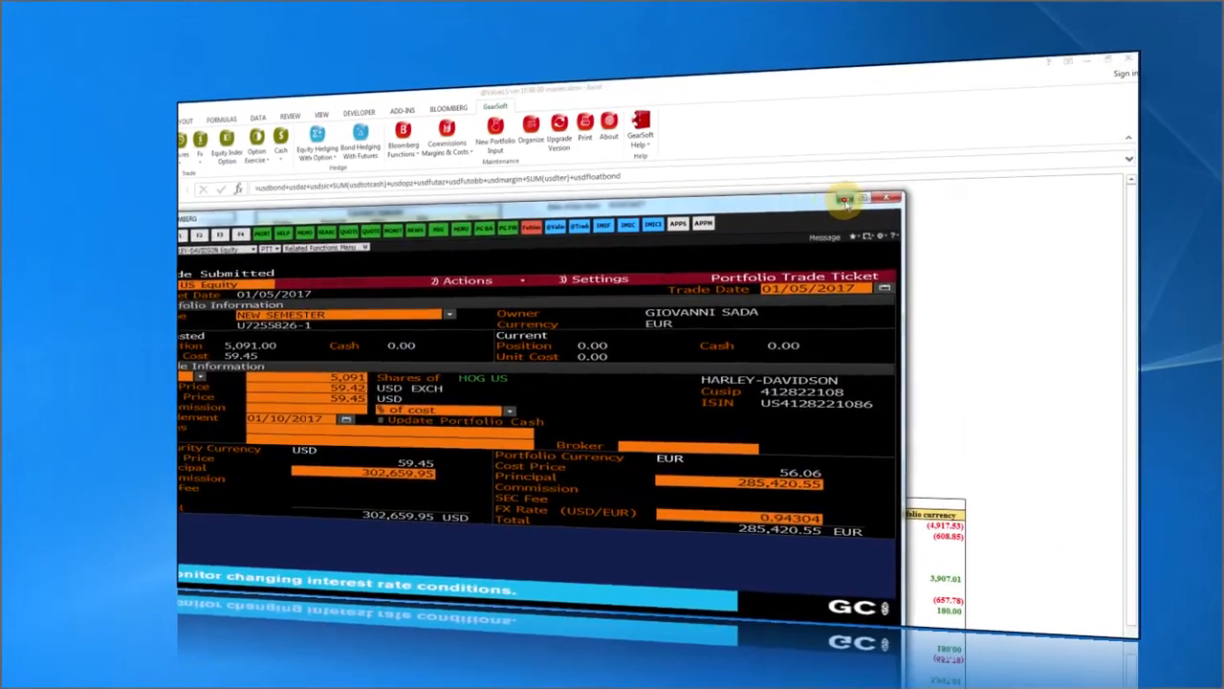
Close the Bloomberg window and check the new HOG position on the Equity sheet.
{"action": "left_click", "coordinate": [996, 212]}
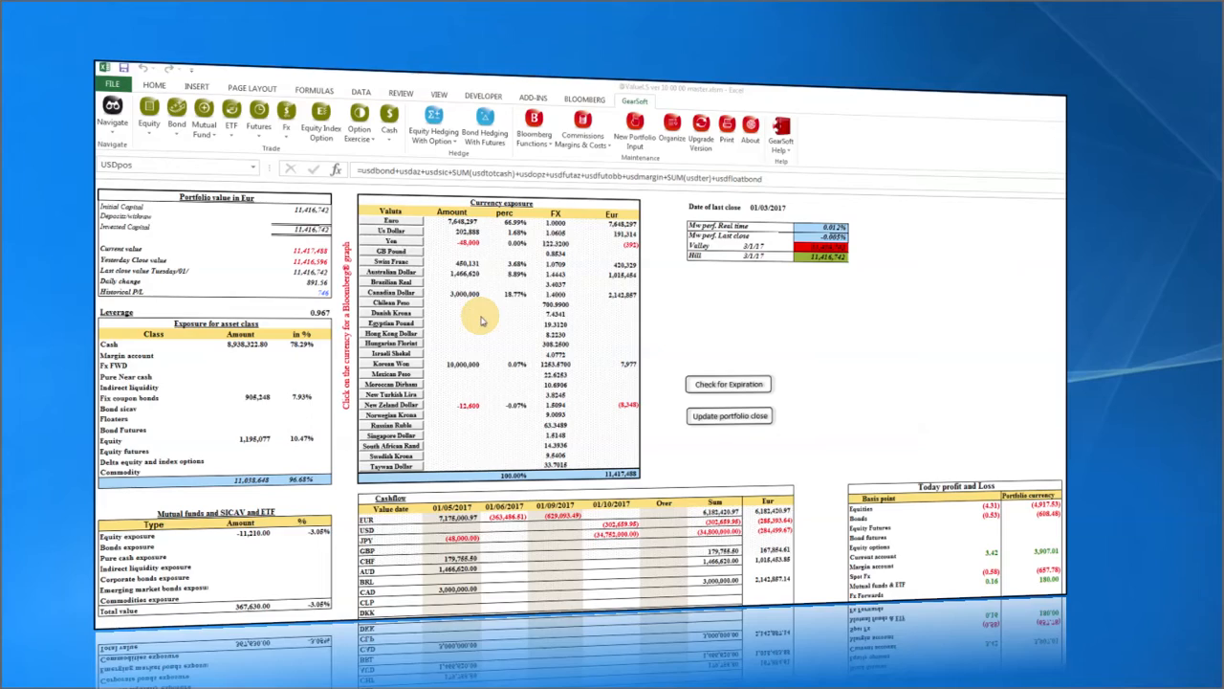
{"action": "left_click", "coordinate": [112, 113]}
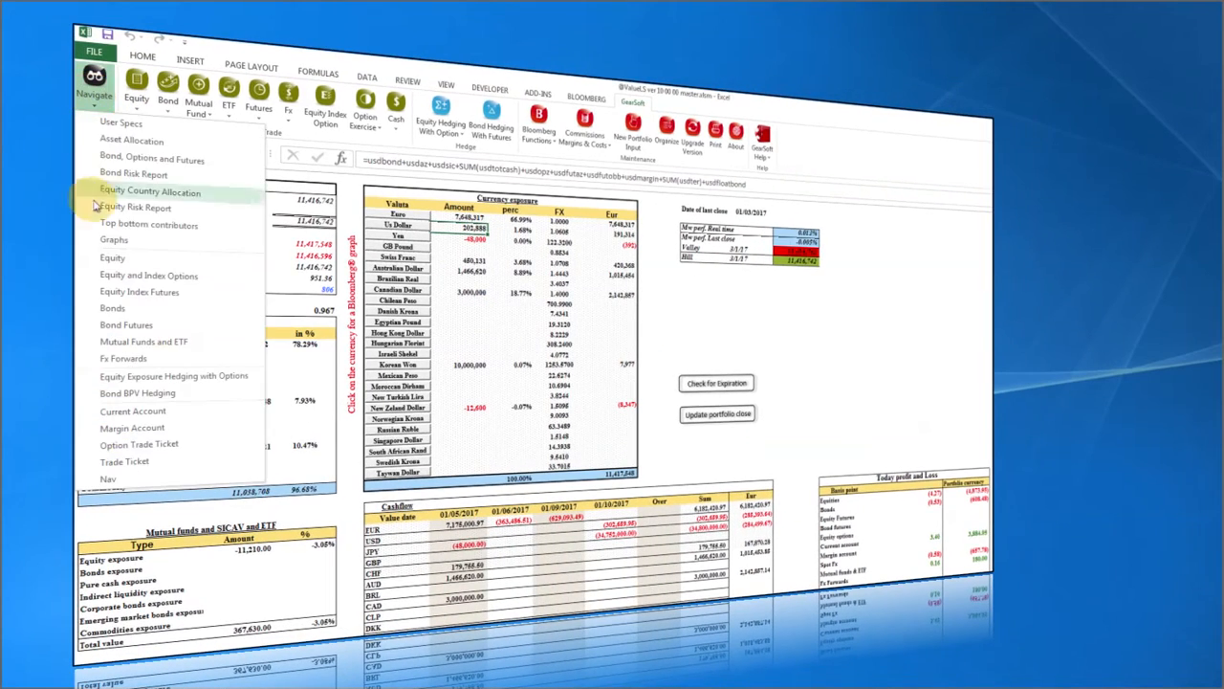
{"action": "left_click", "coordinate": [112, 257]}
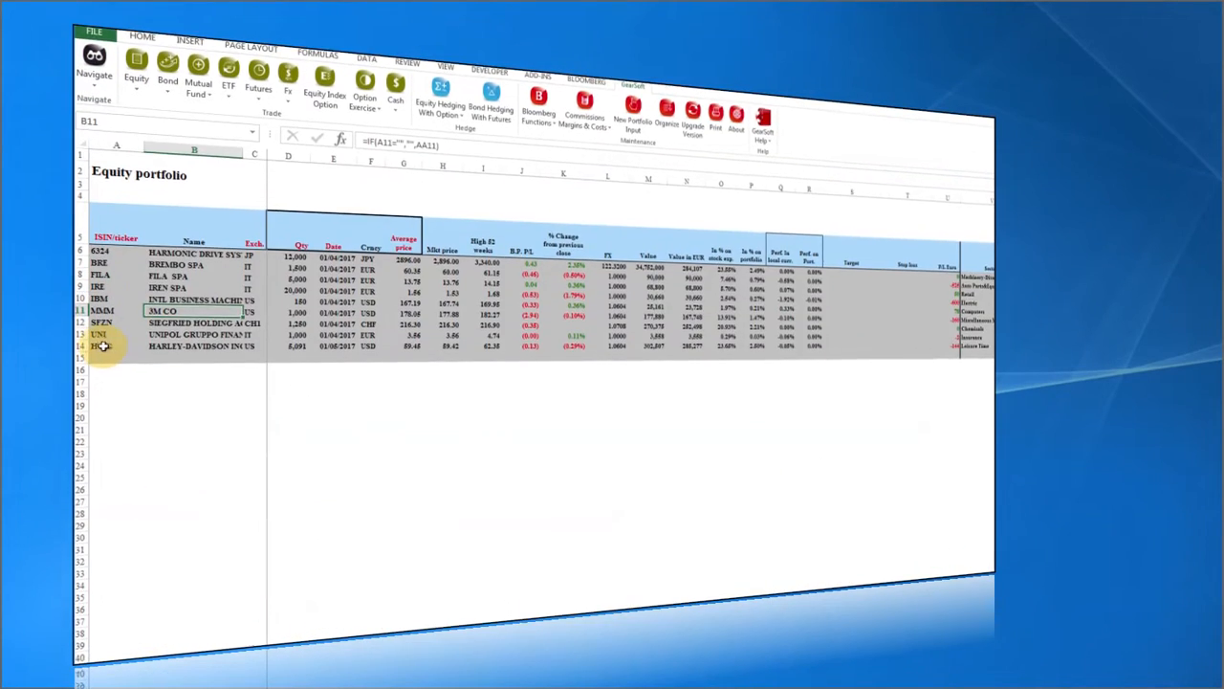
{"action": "left_click", "coordinate": [102, 347]}
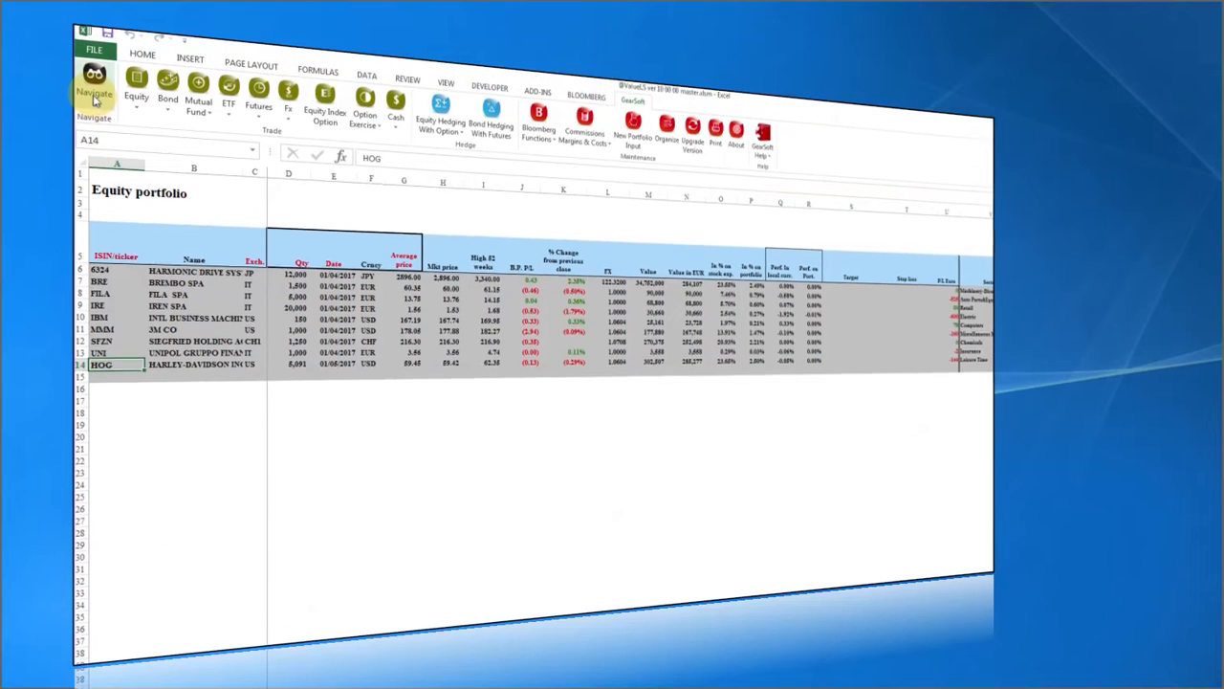
Check the 5,091-share HOG entry and its amount formula in Current Account, then return to the overview.
{"action": "left_click", "coordinate": [94, 67]}
{"action": "left_click", "coordinate": [114, 351]}
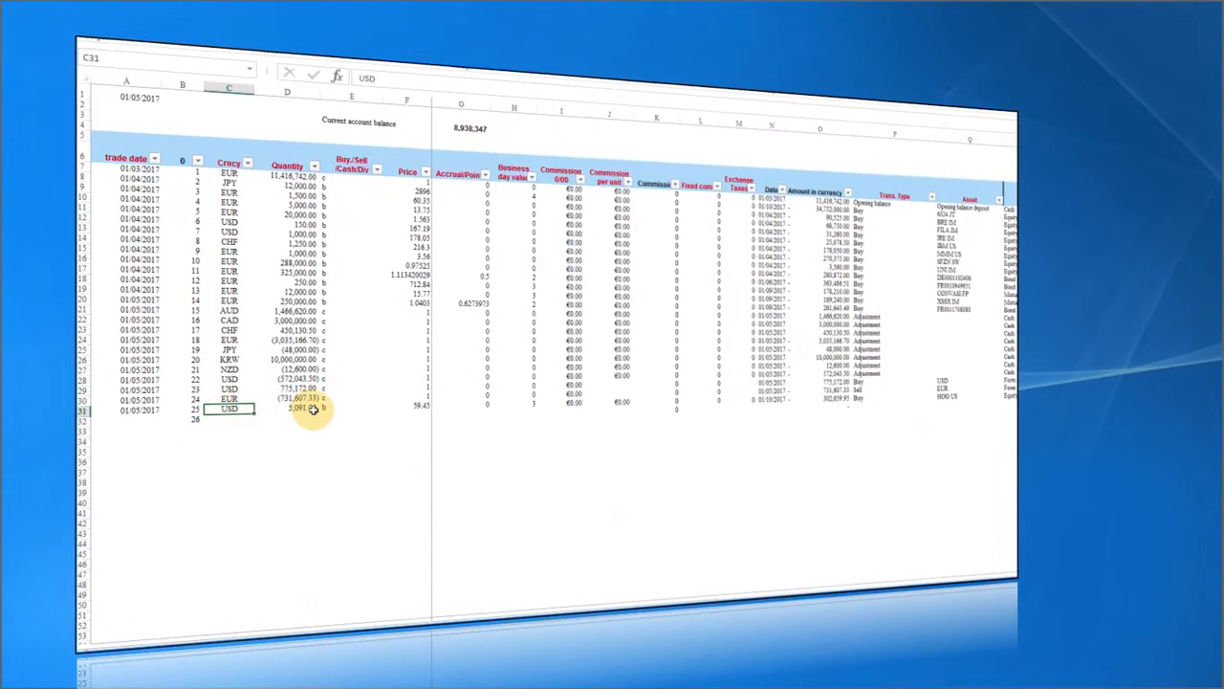
{"action": "left_click", "coordinate": [312, 410]}
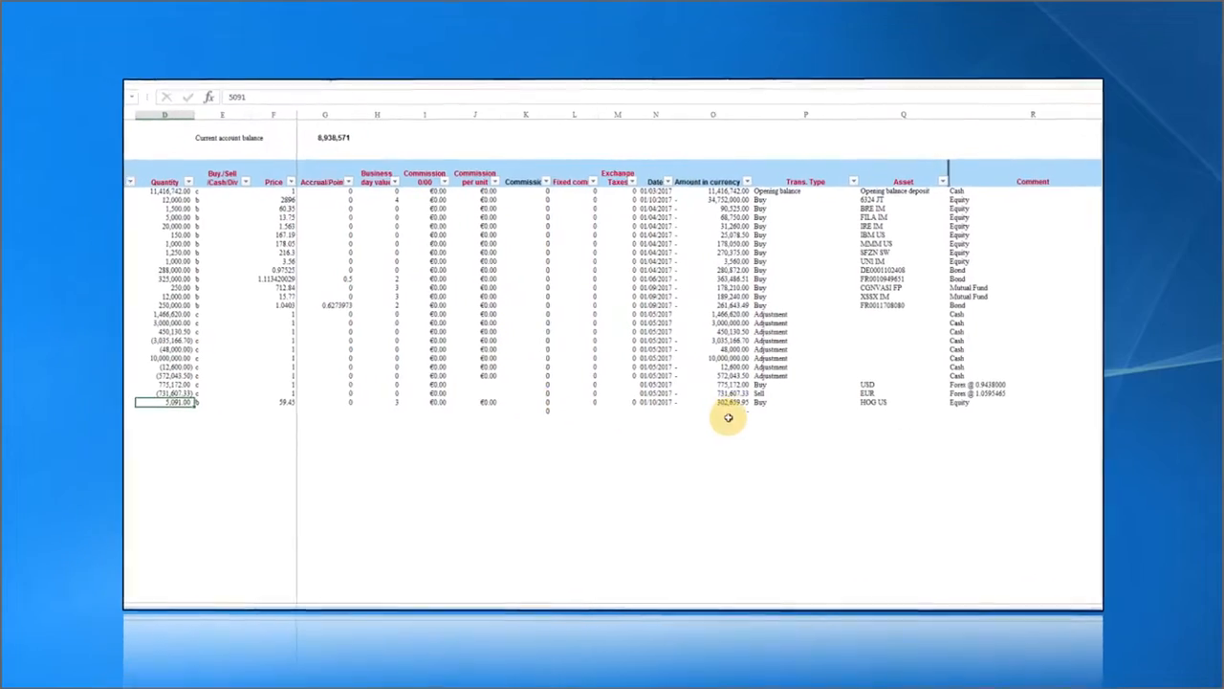
{"action": "left_click", "coordinate": [821, 400]}
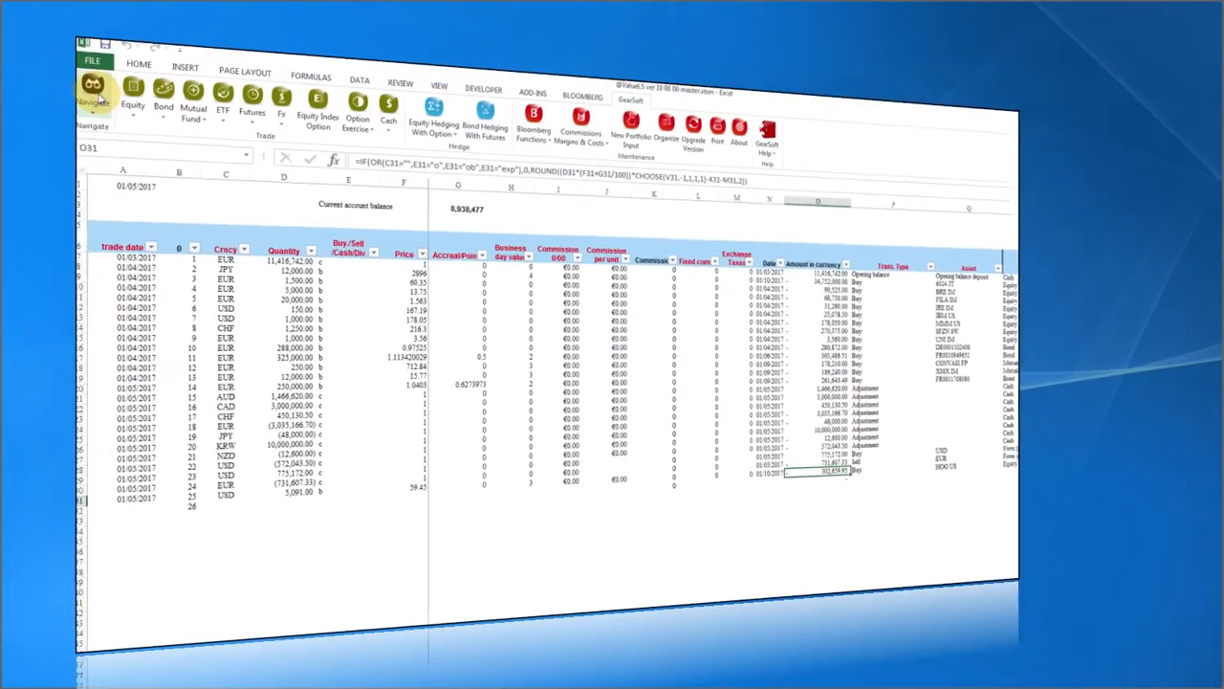
{"action": "left_click", "coordinate": [95, 84]}
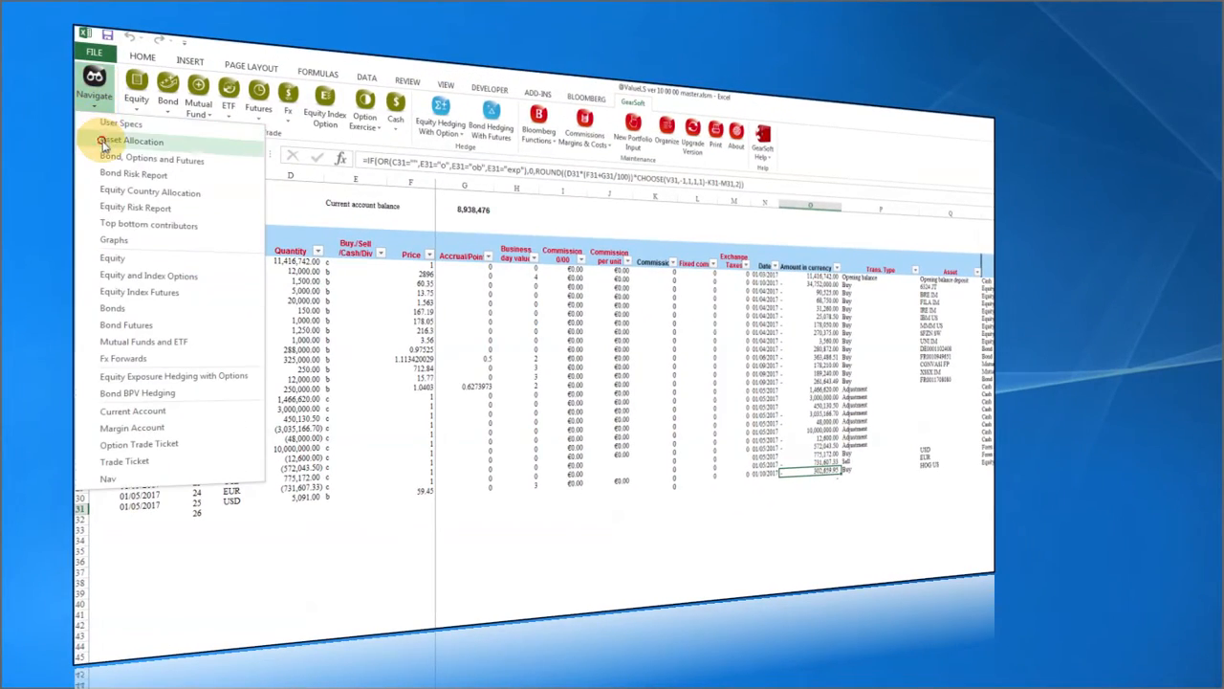
{"action": "left_click", "coordinate": [103, 132]}
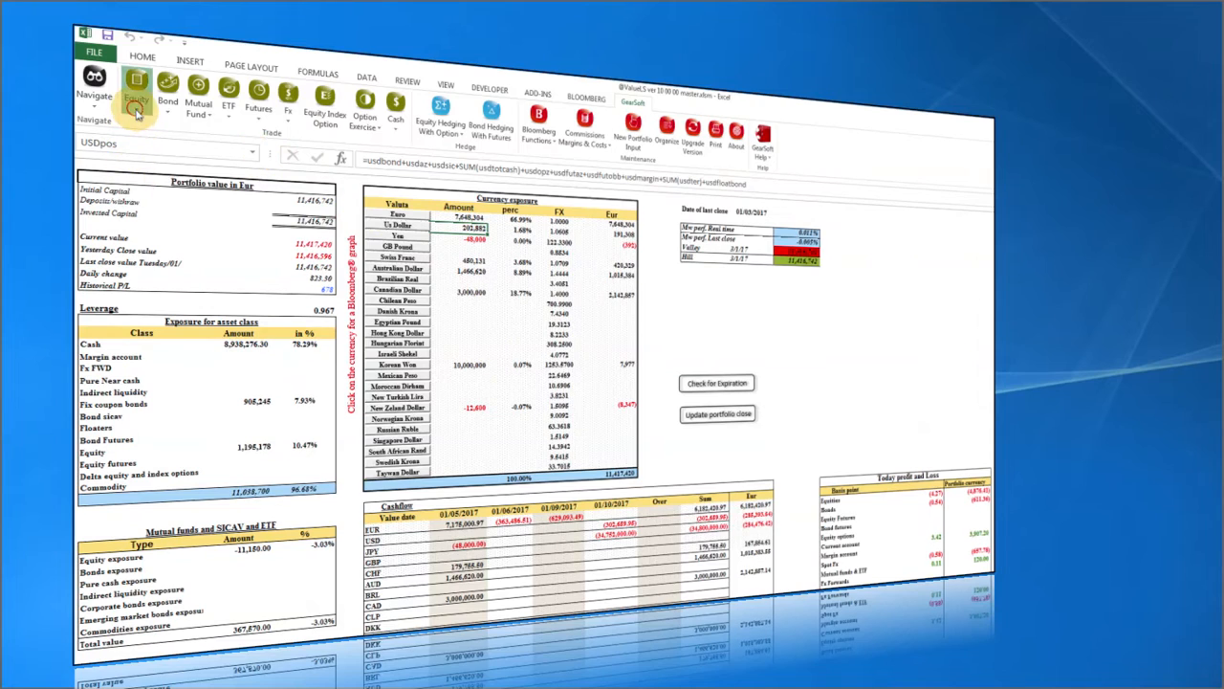
Buy 4,208 Brembo (BRE IM) shares at 60.00 to reach 3% of the portfolio, without printing.
{"action": "left_click", "coordinate": [137, 91]}
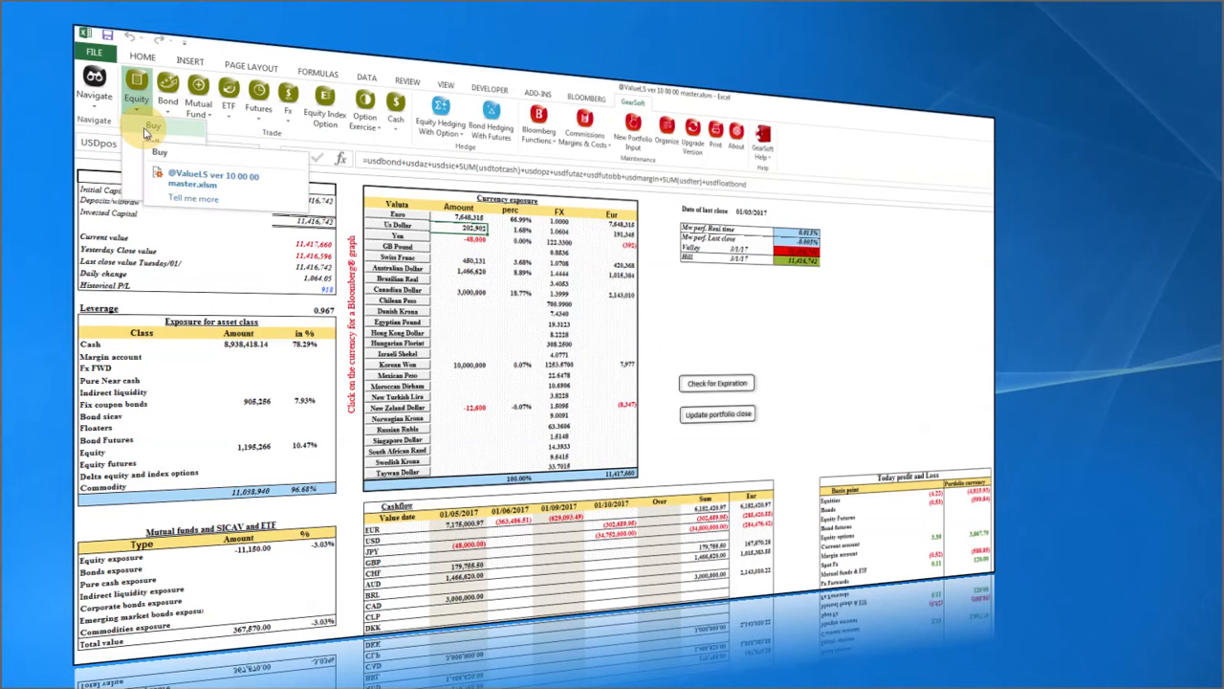
{"action": "left_click", "coordinate": [145, 140]}
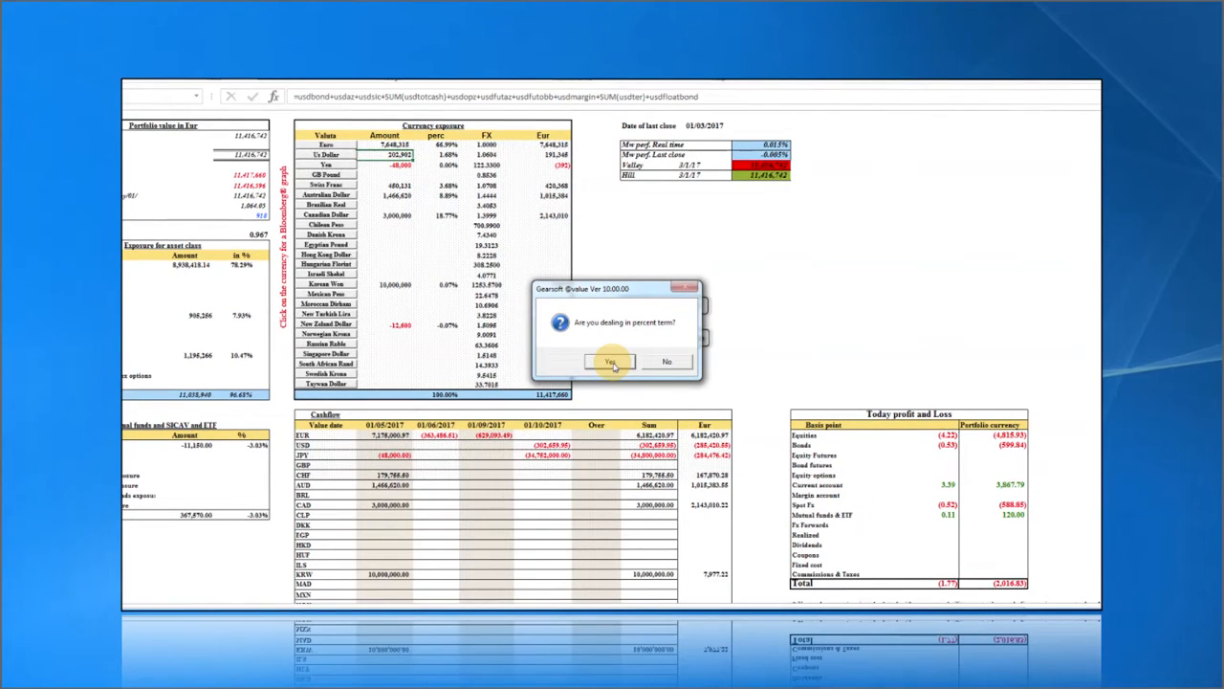
{"action": "left_click", "coordinate": [612, 364]}
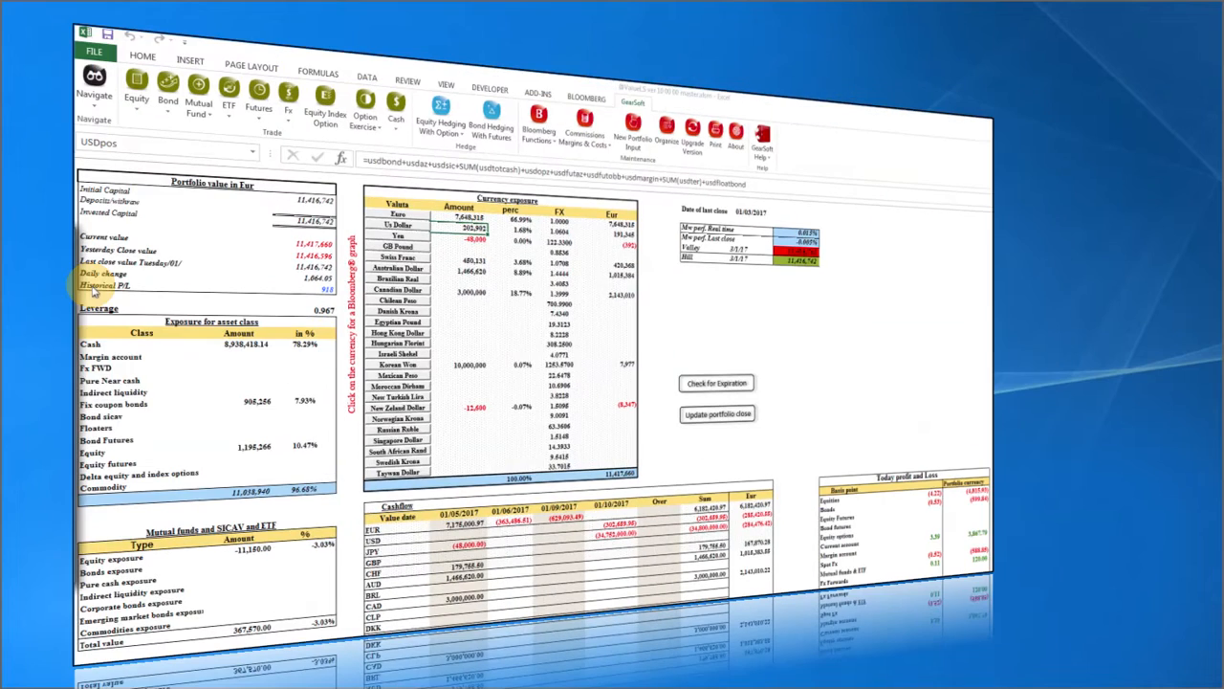
{"action": "left_click", "coordinate": [564, 338]}
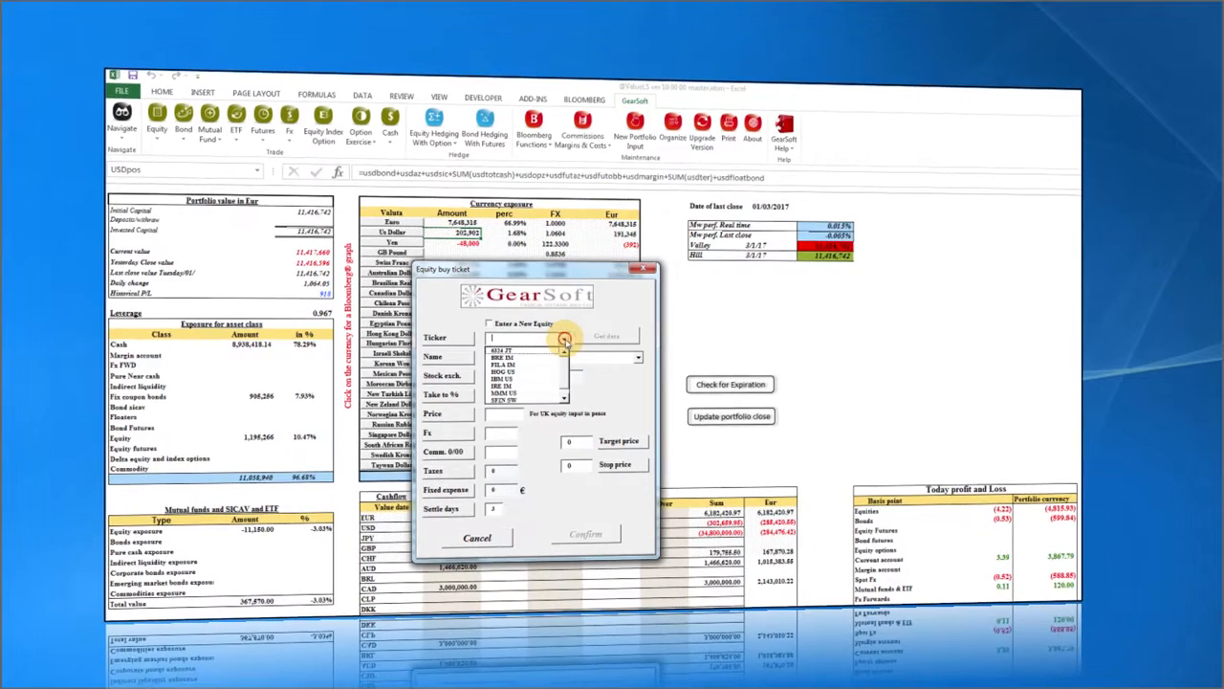
{"action": "left_click", "coordinate": [515, 344]}
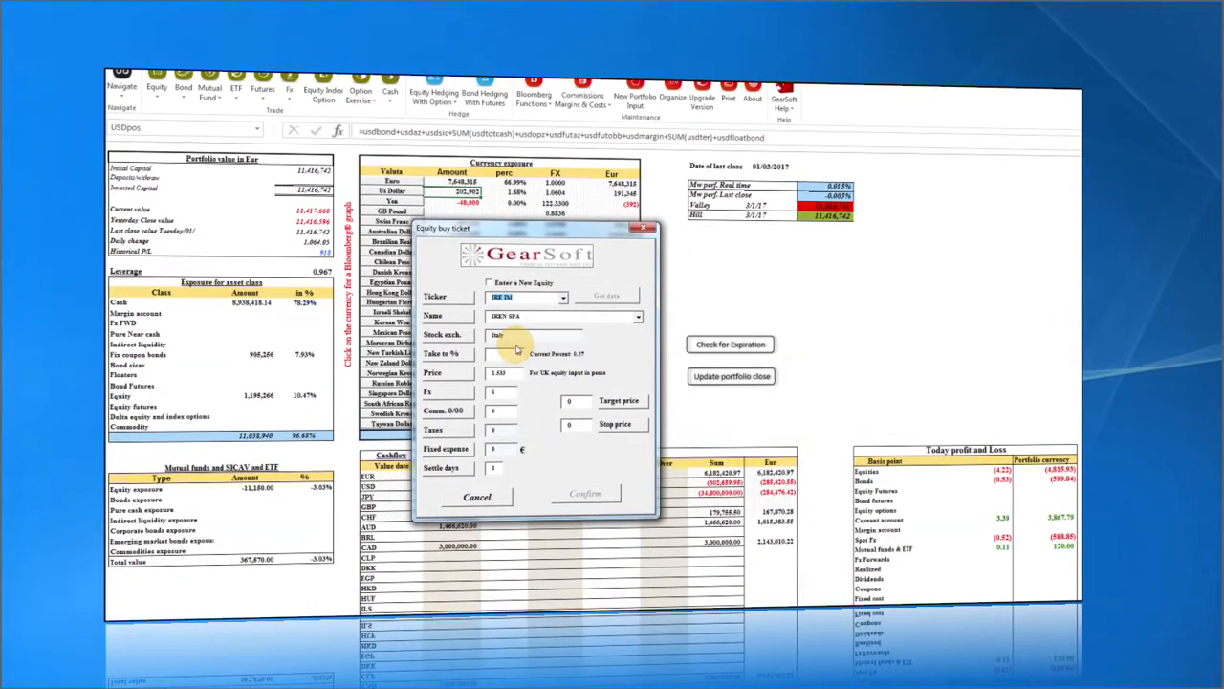
{"action": "left_click", "coordinate": [562, 300]}
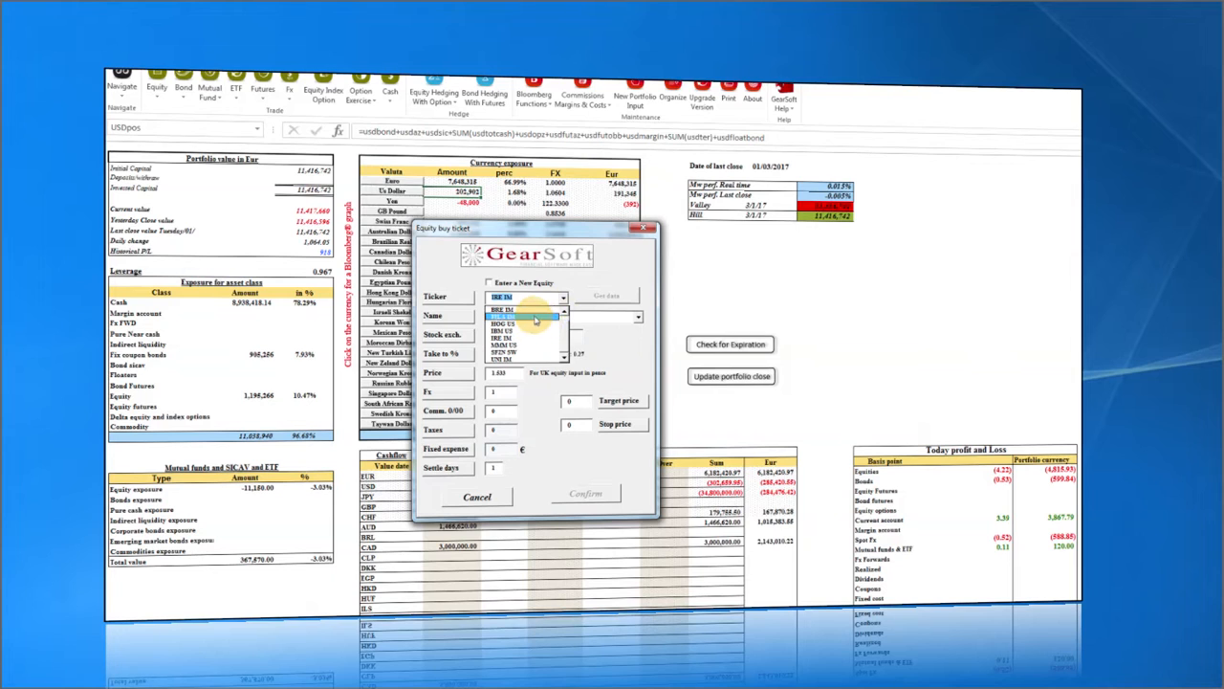
{"action": "left_click", "coordinate": [532, 313]}
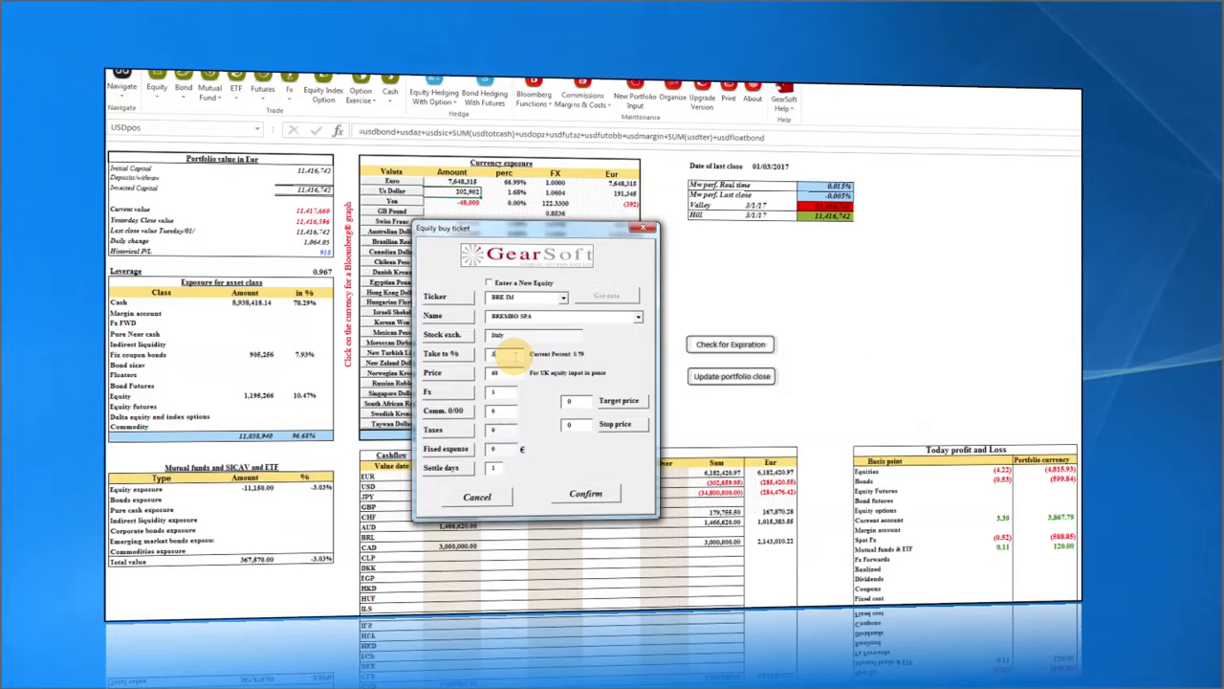
{"action": "left_click", "coordinate": [586, 494]}
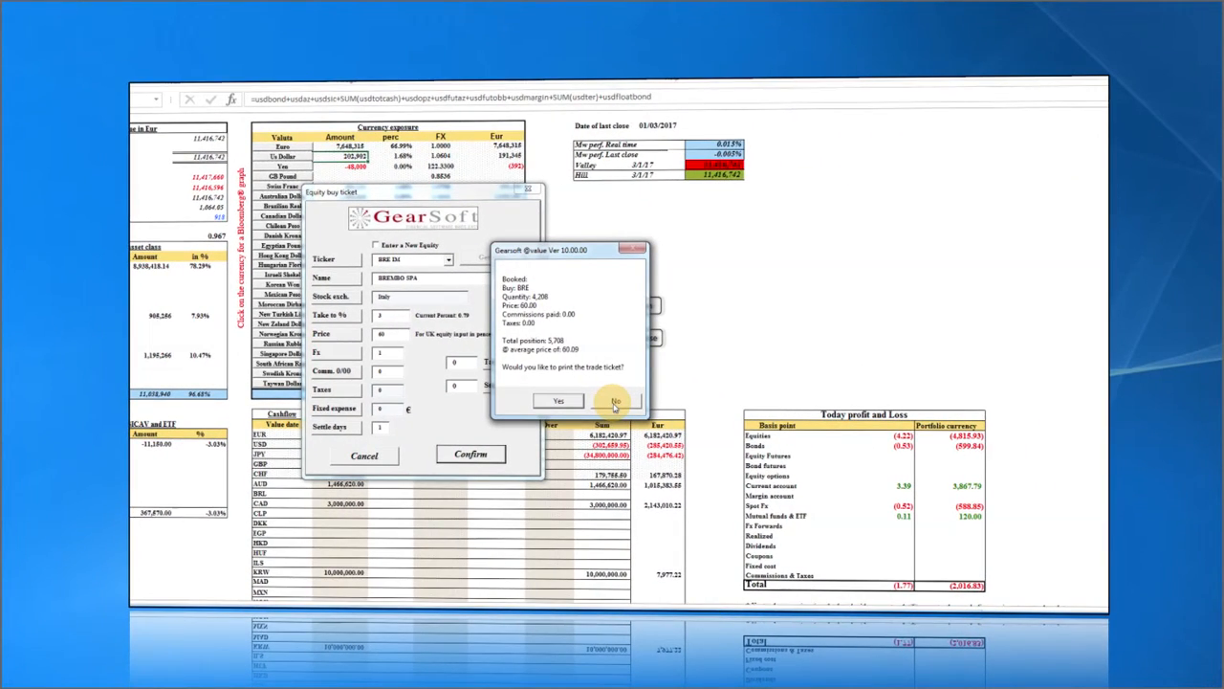
{"action": "left_click", "coordinate": [615, 402]}
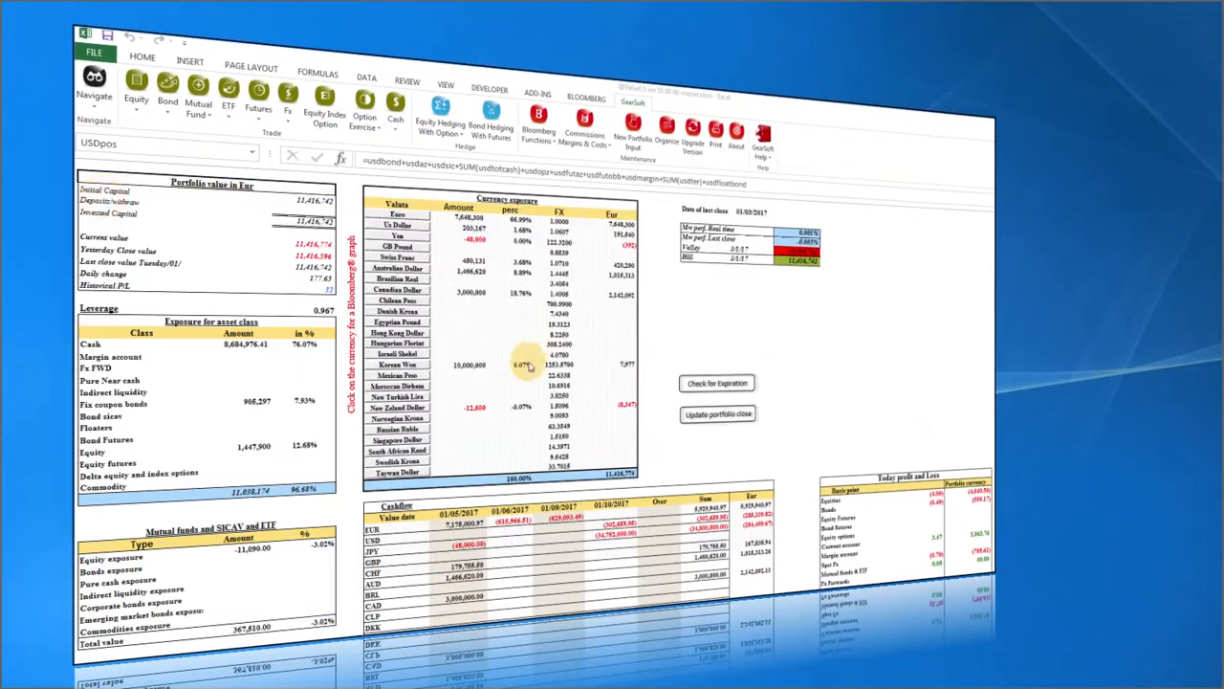
Check BREMBO's portfolio-weight formula and the latest current account entry, then return to Asset Allocation.
{"action": "left_click", "coordinate": [94, 84]}
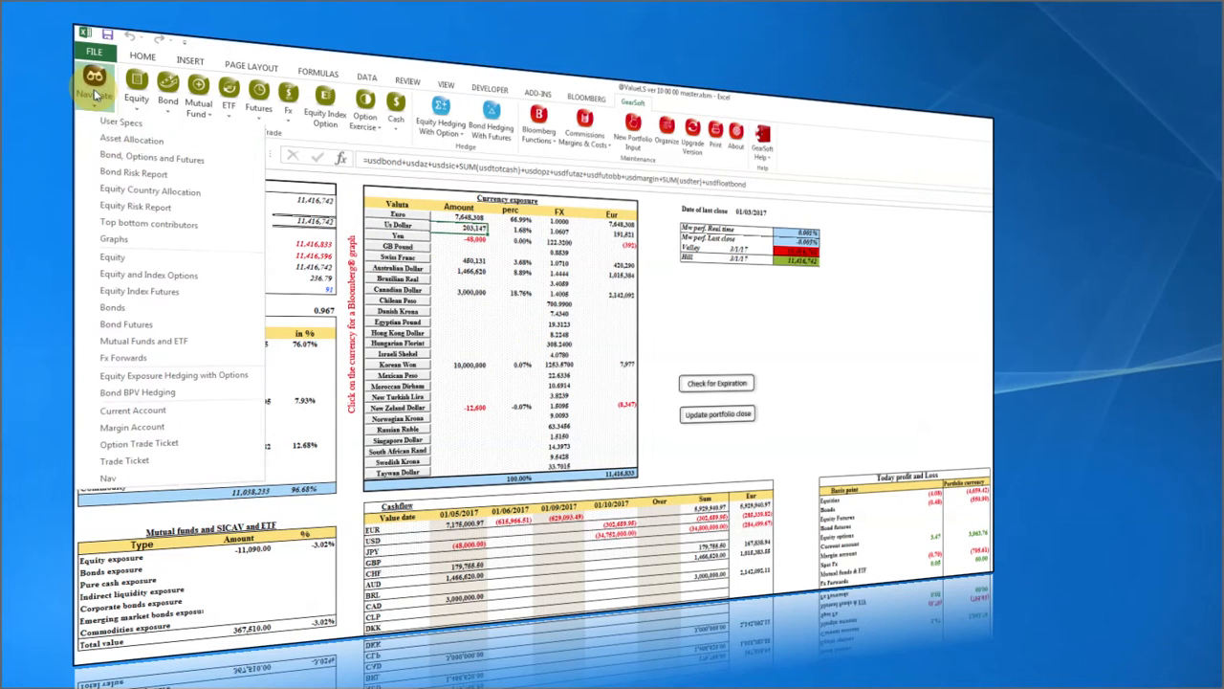
{"action": "left_click", "coordinate": [112, 257]}
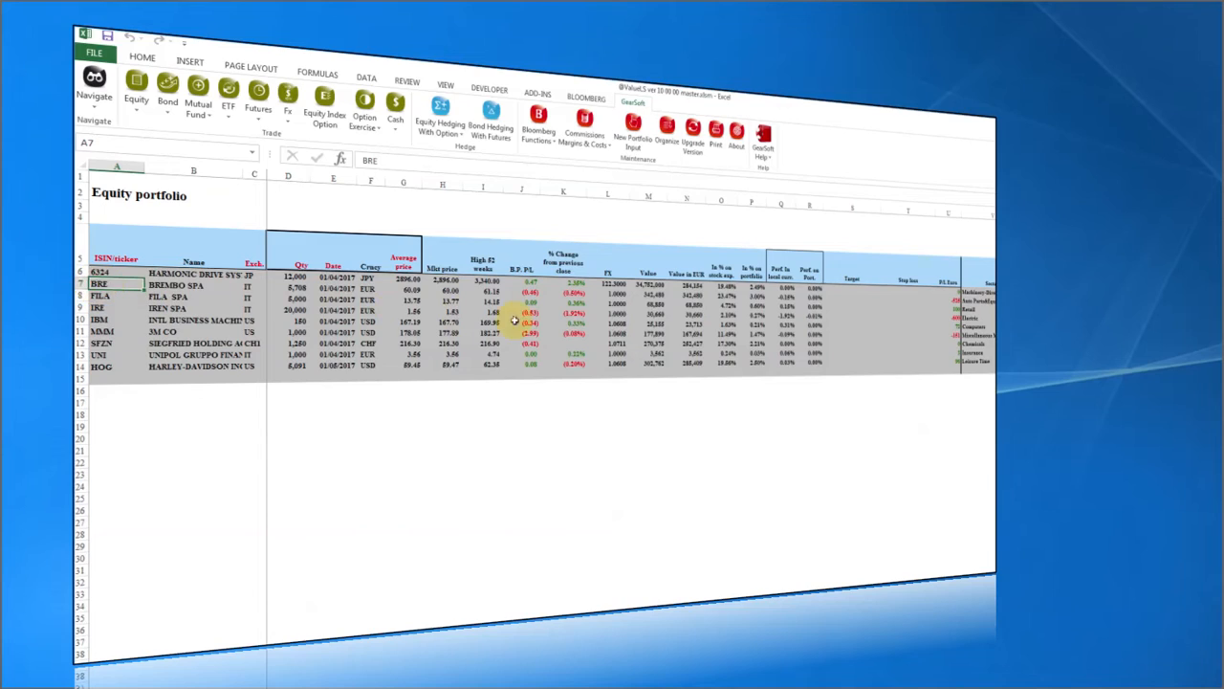
{"action": "left_click", "coordinate": [753, 287]}
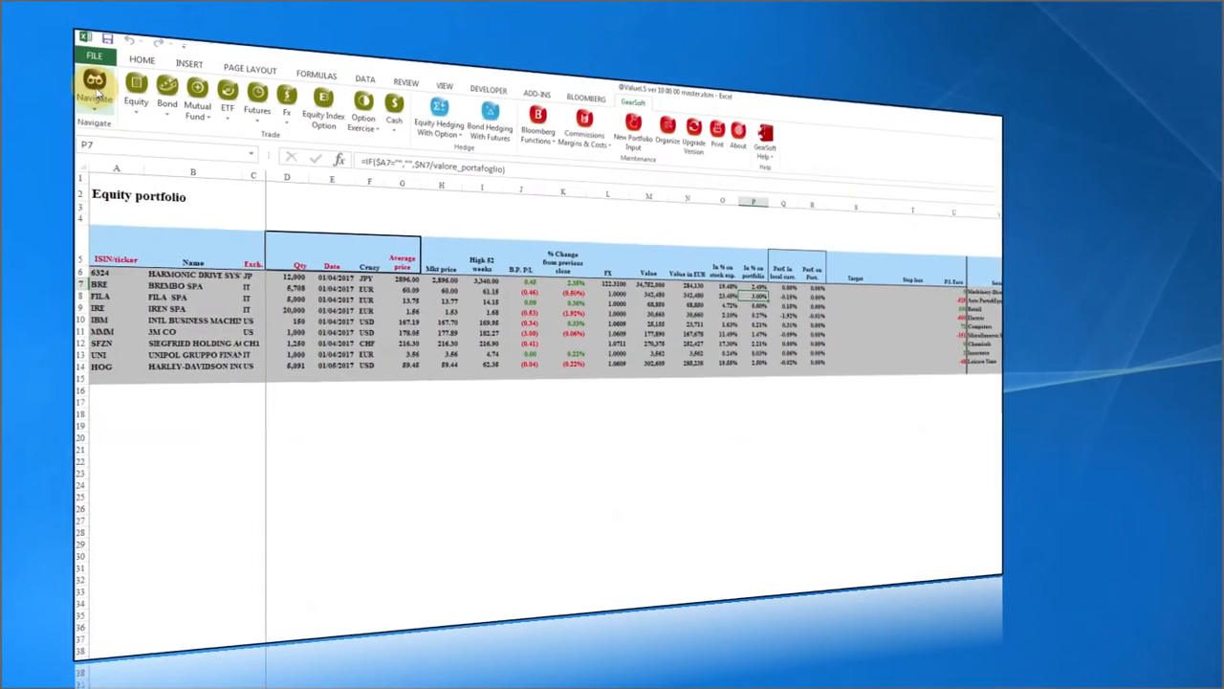
{"action": "left_click", "coordinate": [95, 88]}
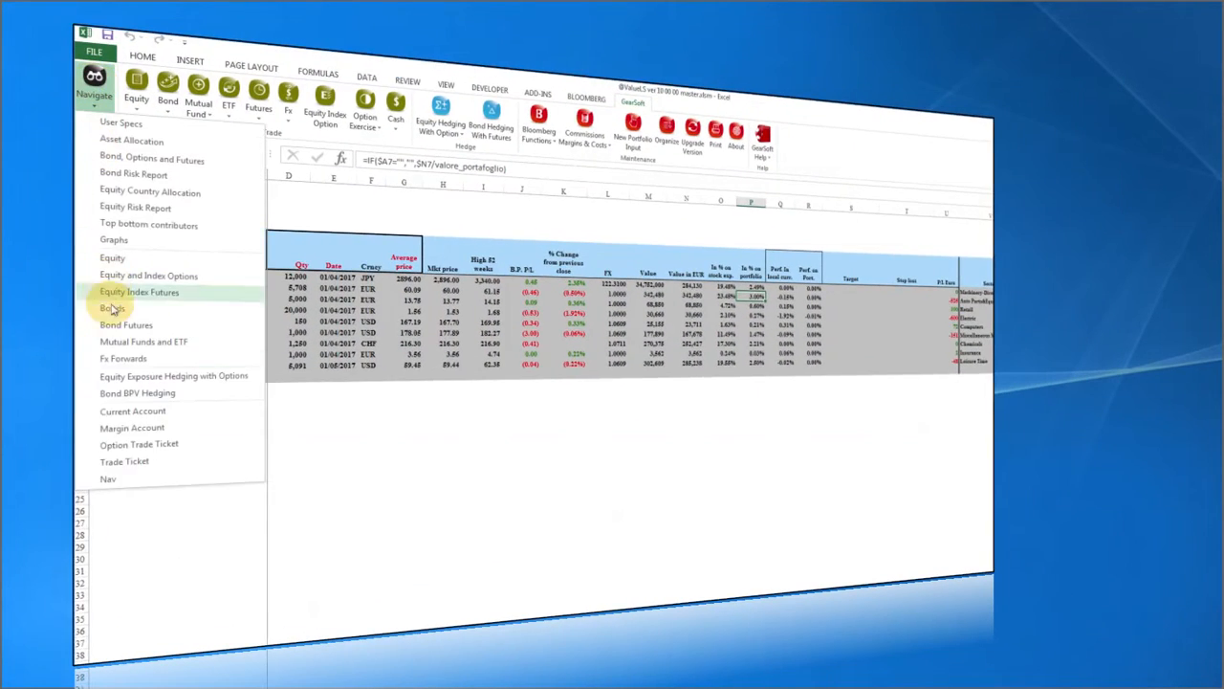
{"action": "left_click", "coordinate": [132, 410]}
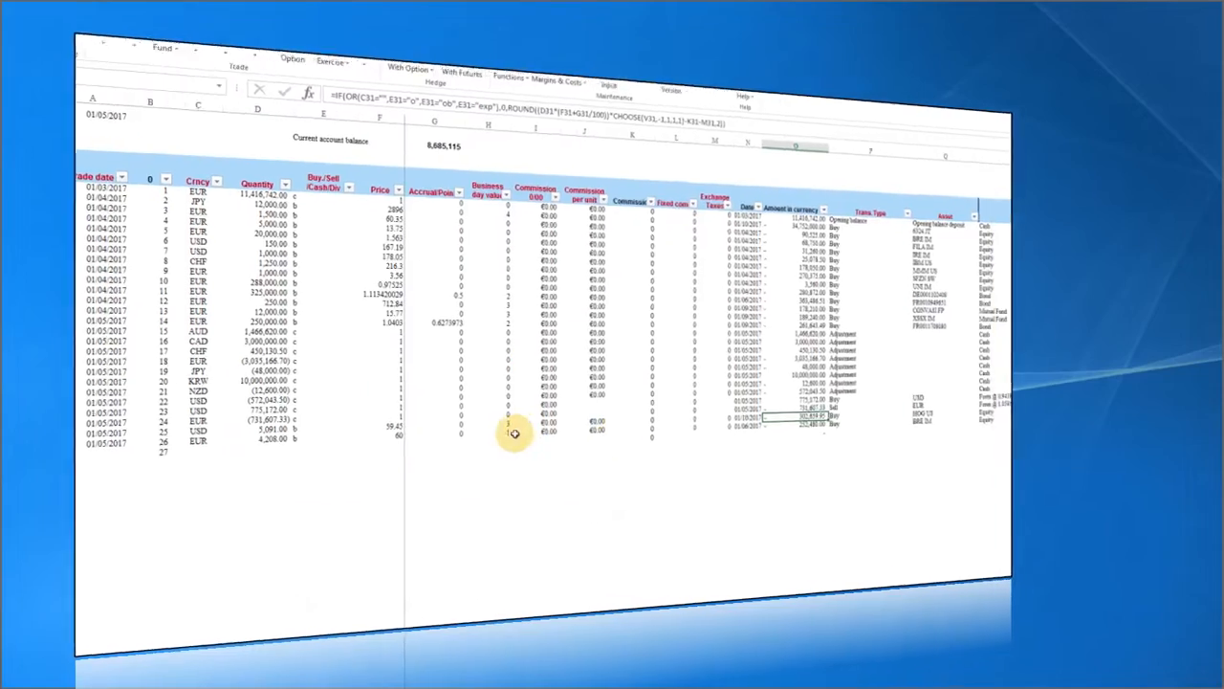
{"action": "left_click", "coordinate": [810, 423]}
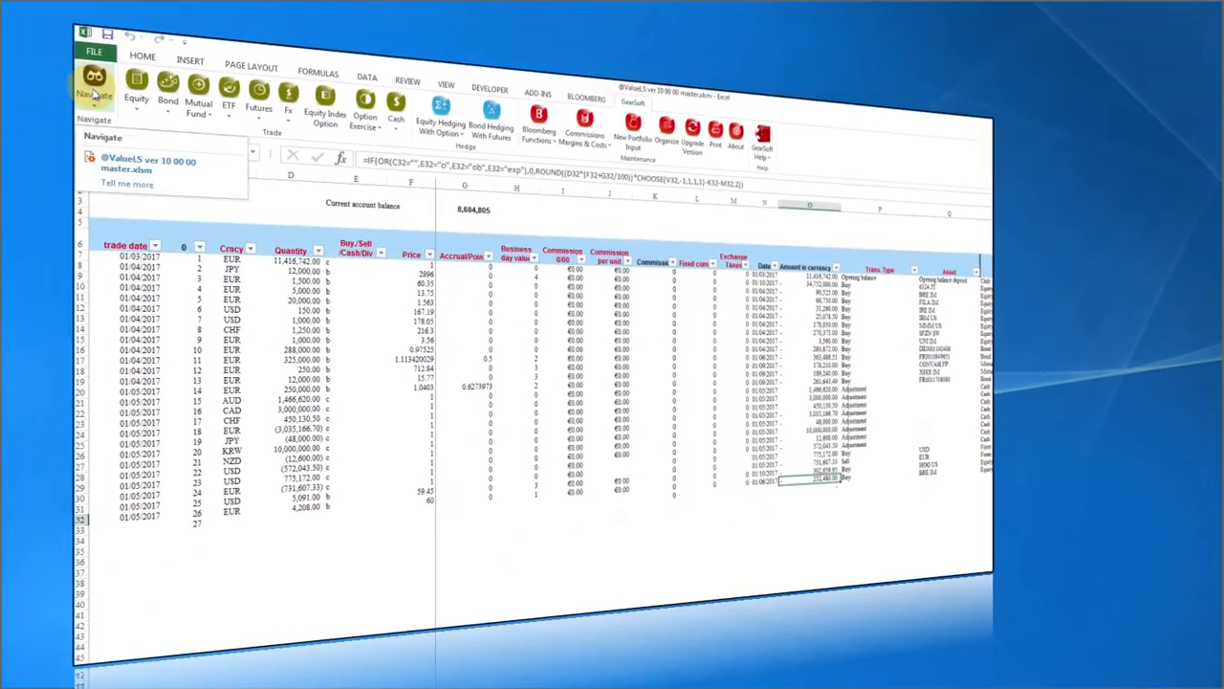
{"action": "left_click", "coordinate": [94, 93]}
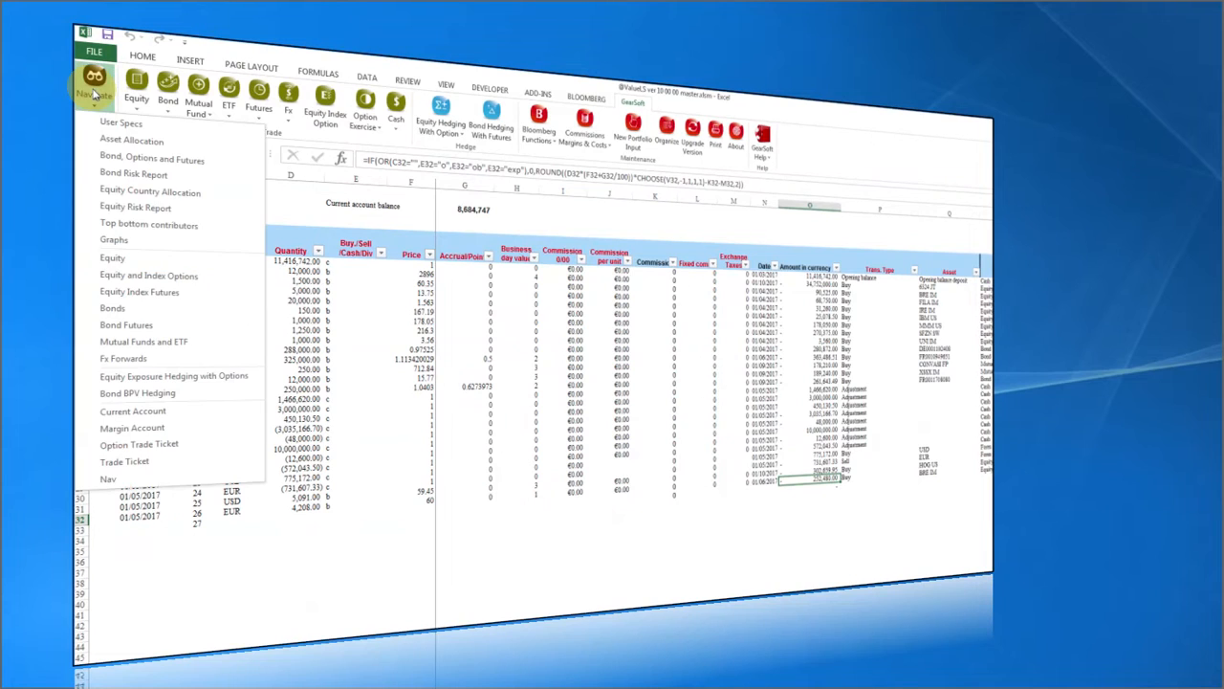
{"action": "left_click", "coordinate": [103, 143]}
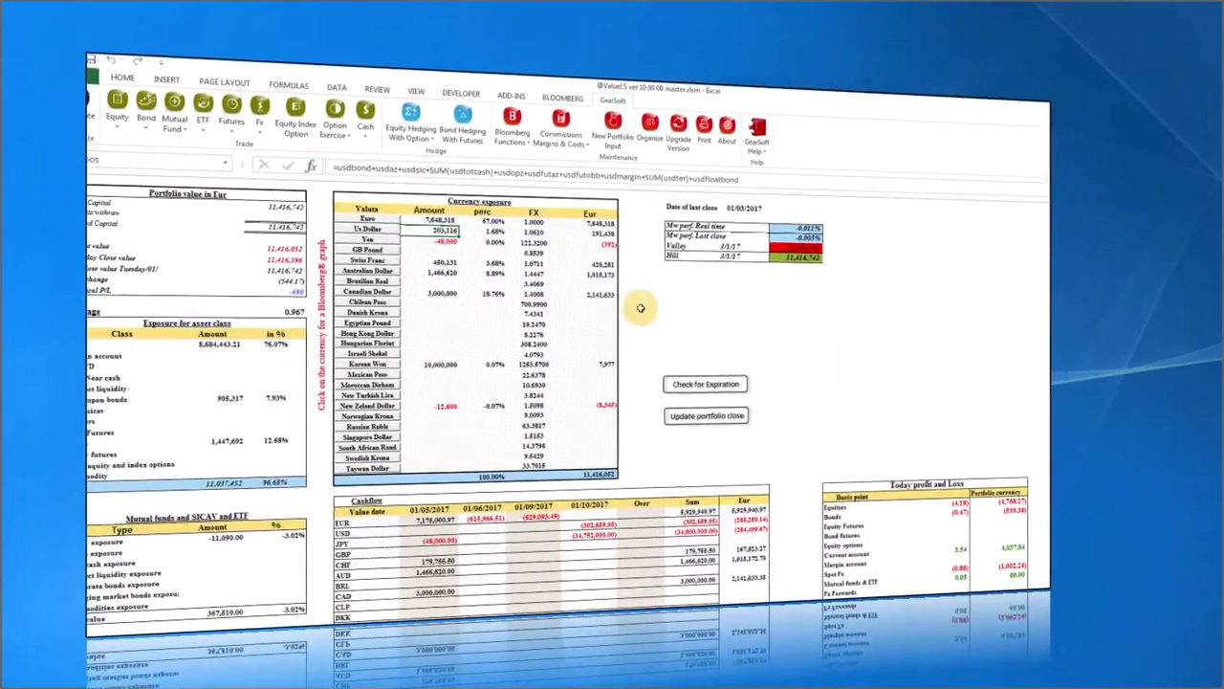
{"action": "left_click", "coordinate": [117, 122]}
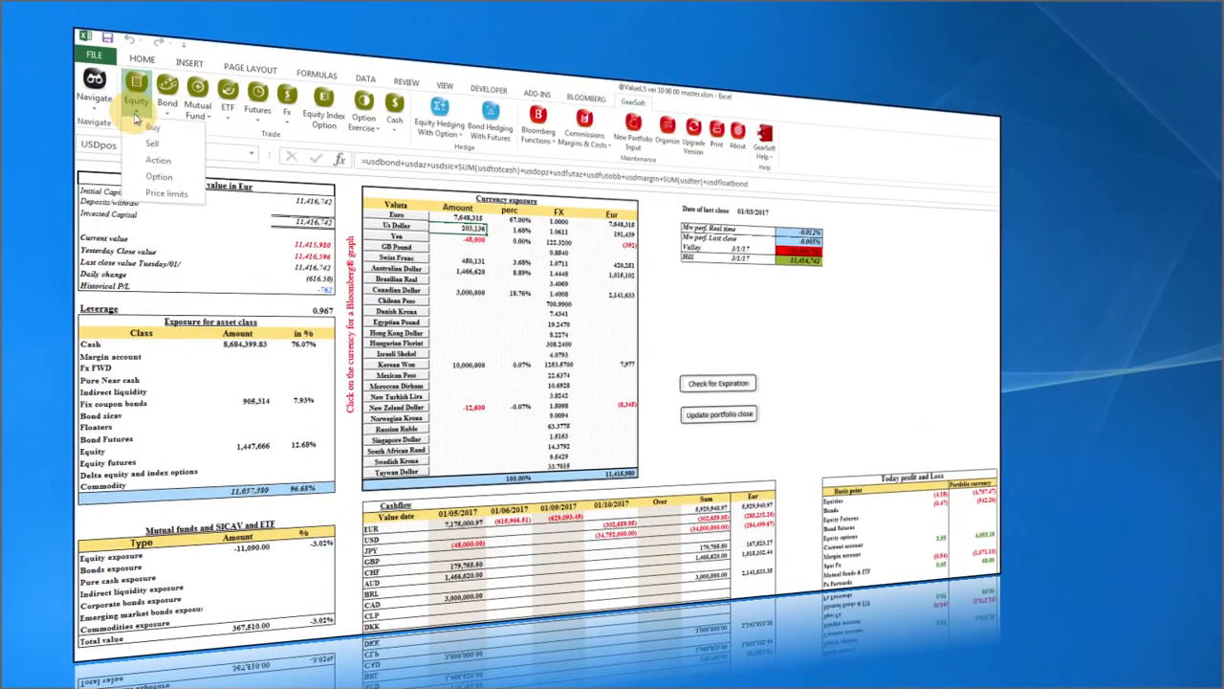
{"action": "left_click", "coordinate": [149, 166]}
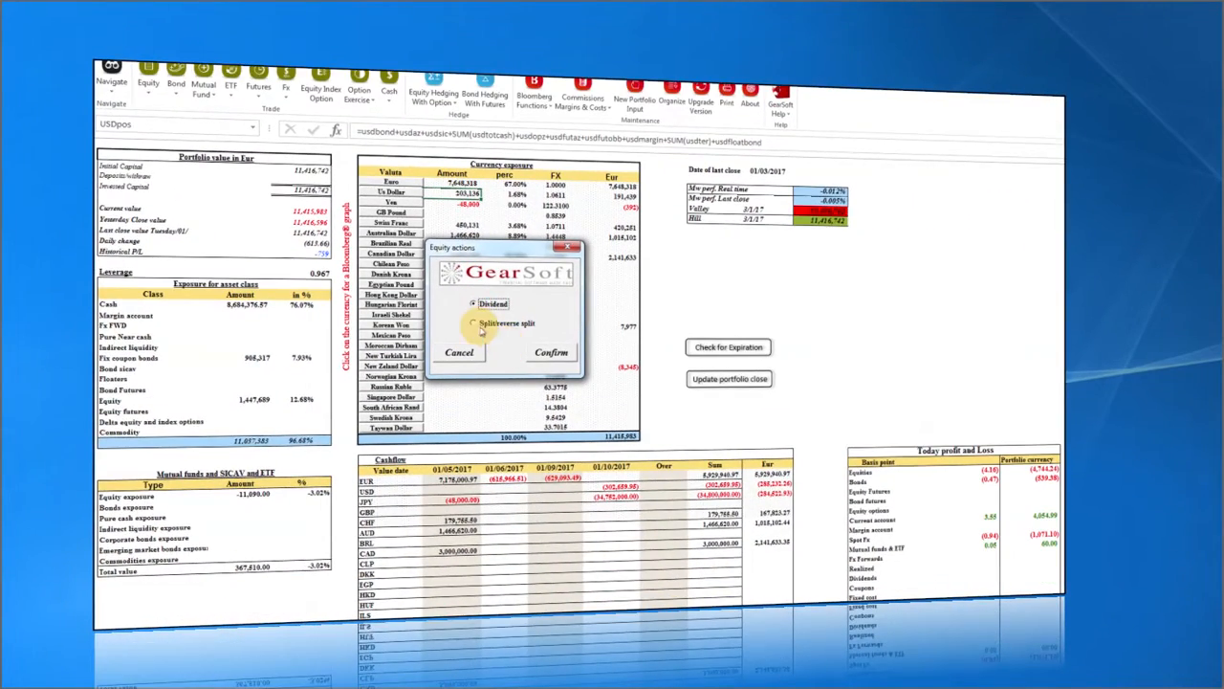
{"action": "left_click", "coordinate": [473, 307]}
{"action": "left_click", "coordinate": [550, 354]}
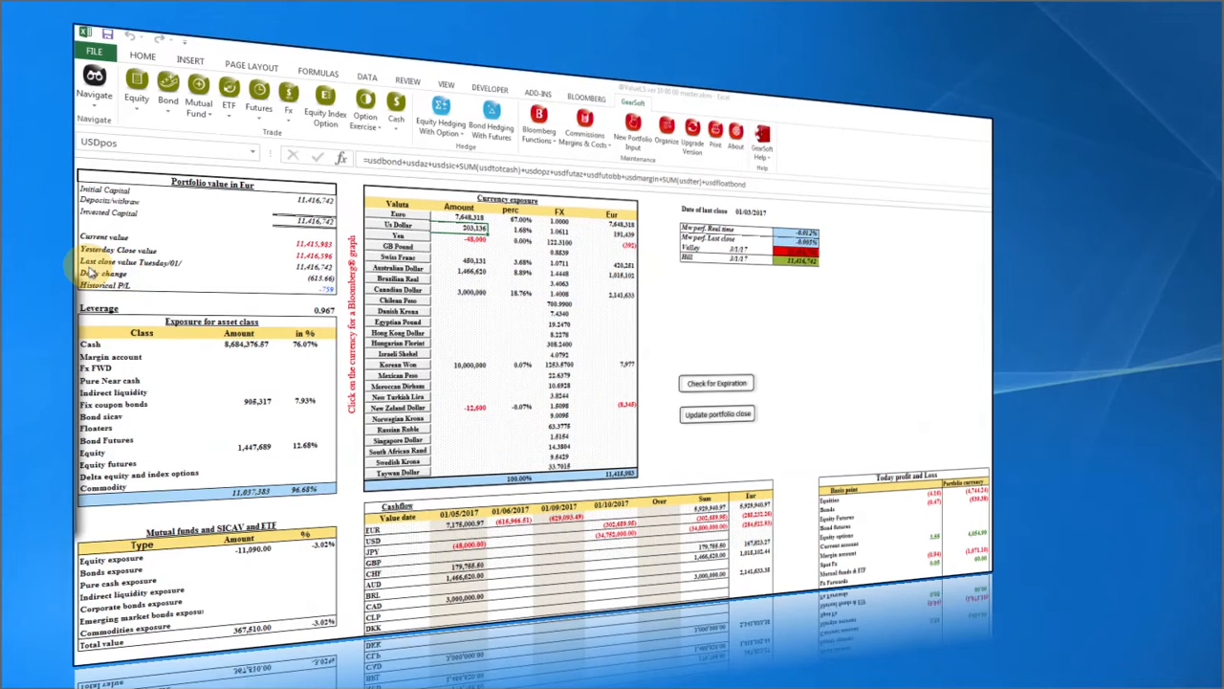
{"action": "left_click", "coordinate": [479, 304]}
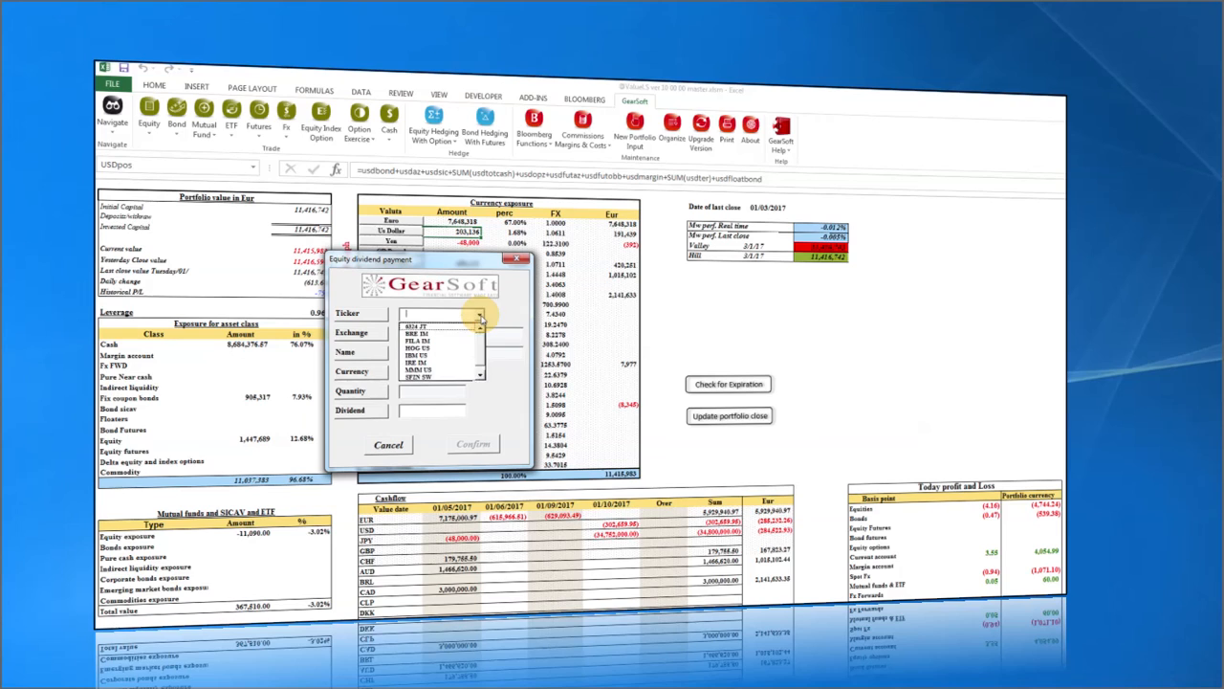
{"action": "left_click", "coordinate": [457, 342]}
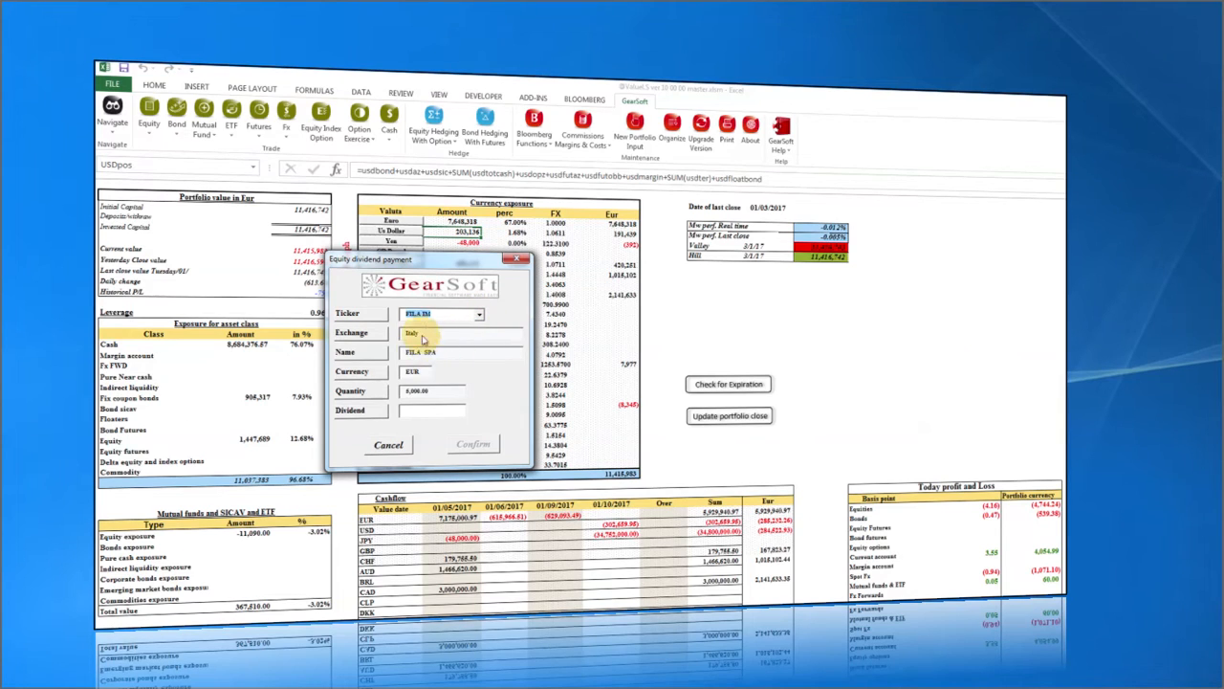
{"action": "left_click", "coordinate": [422, 410]}
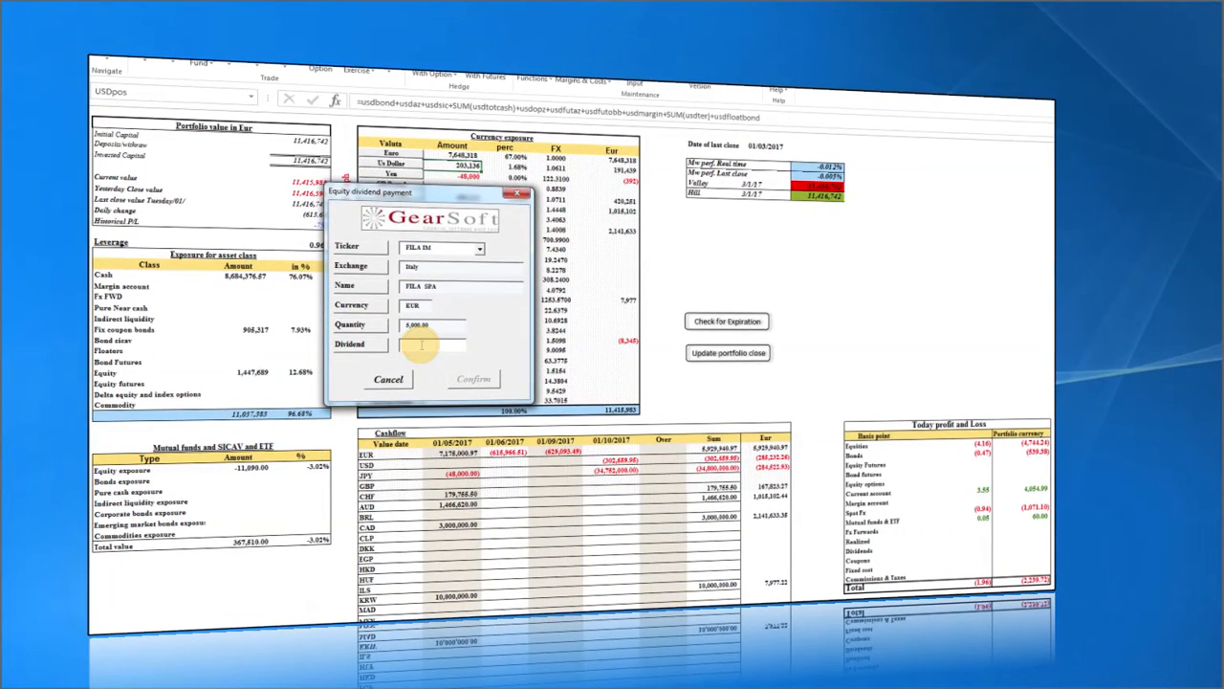
{"action": "left_click", "coordinate": [388, 381]}
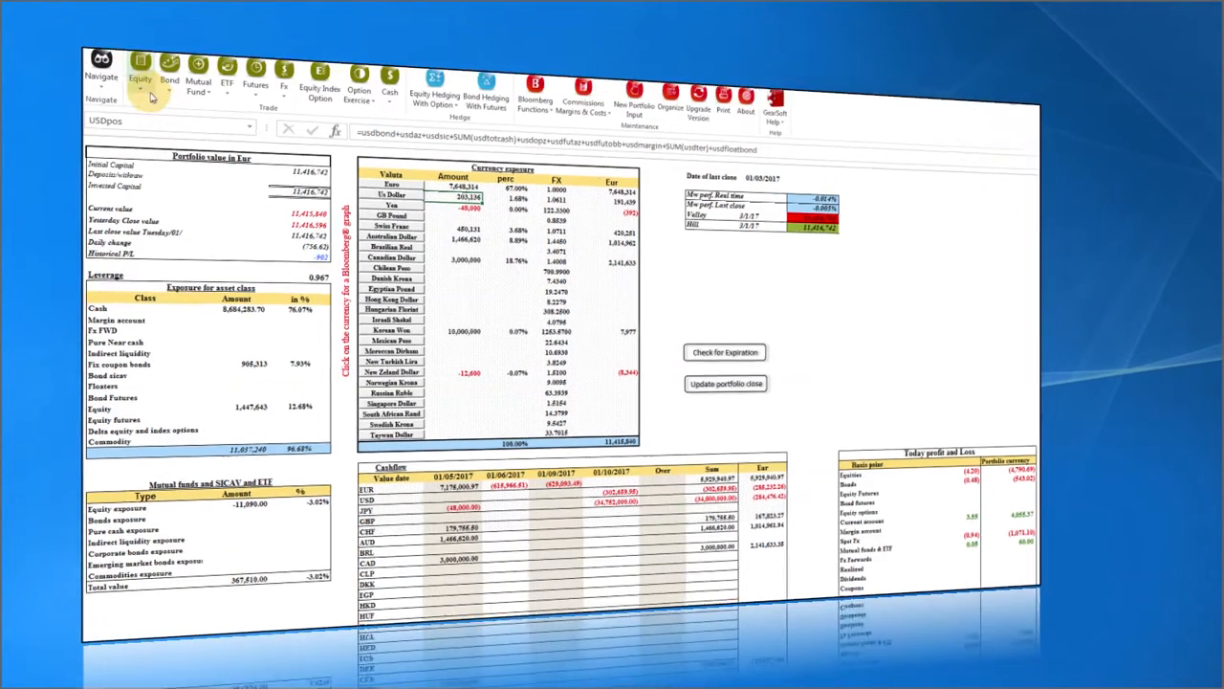
{"action": "left_click", "coordinate": [139, 113]}
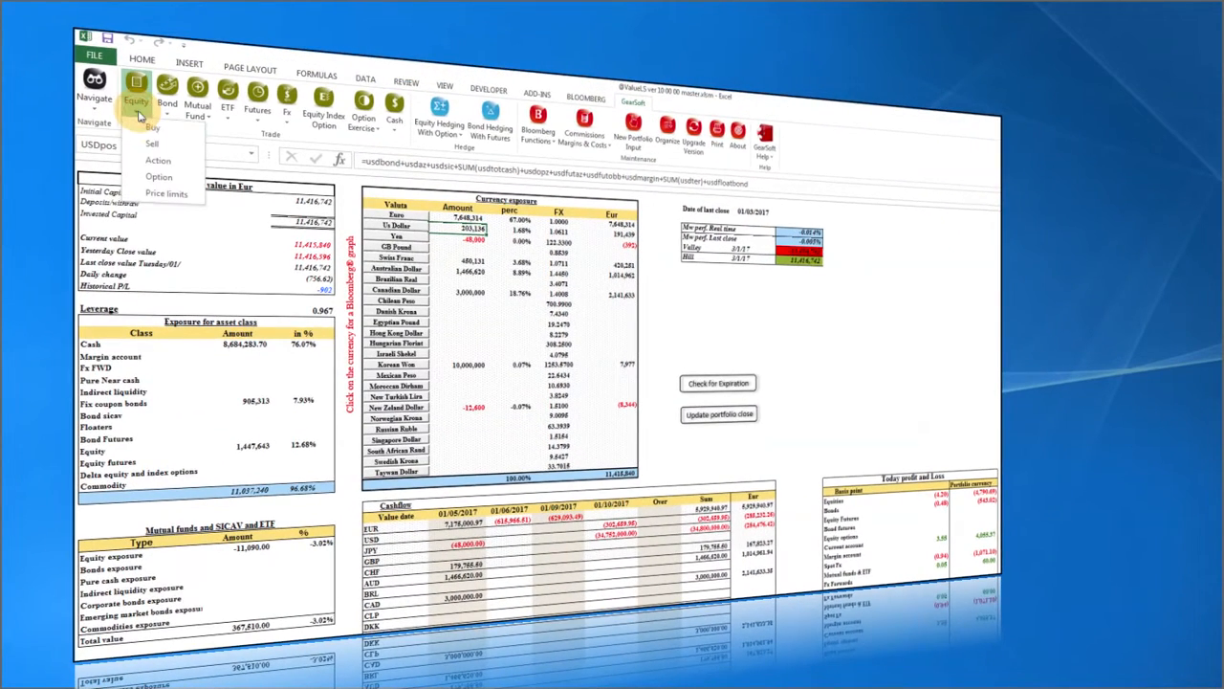
{"action": "left_click", "coordinate": [150, 161]}
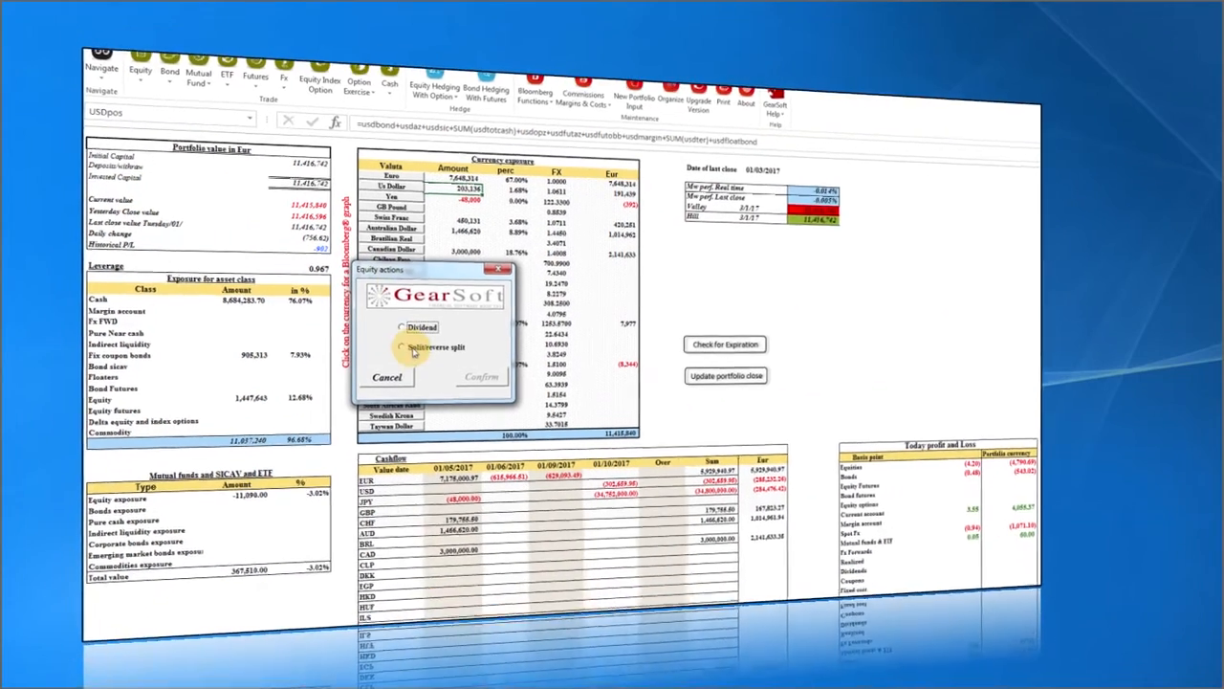
{"action": "left_click", "coordinate": [406, 385]}
{"action": "left_click", "coordinate": [490, 378]}
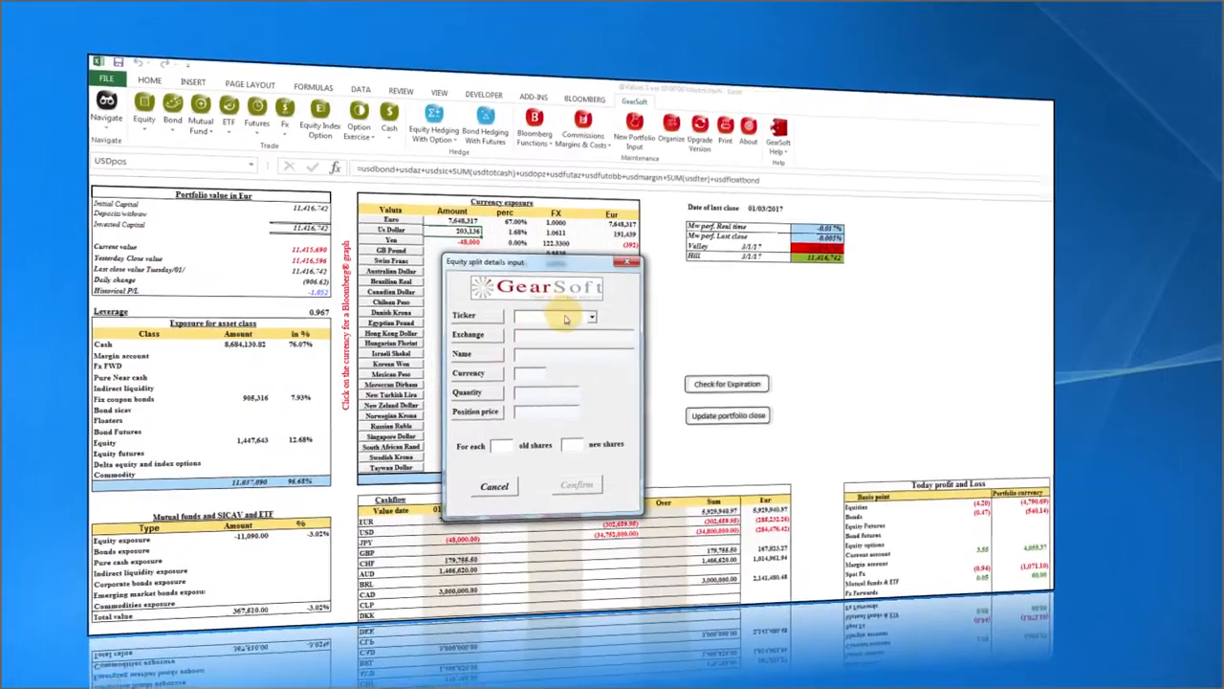
{"action": "left_click", "coordinate": [574, 317]}
{"action": "left_click", "coordinate": [556, 376]}
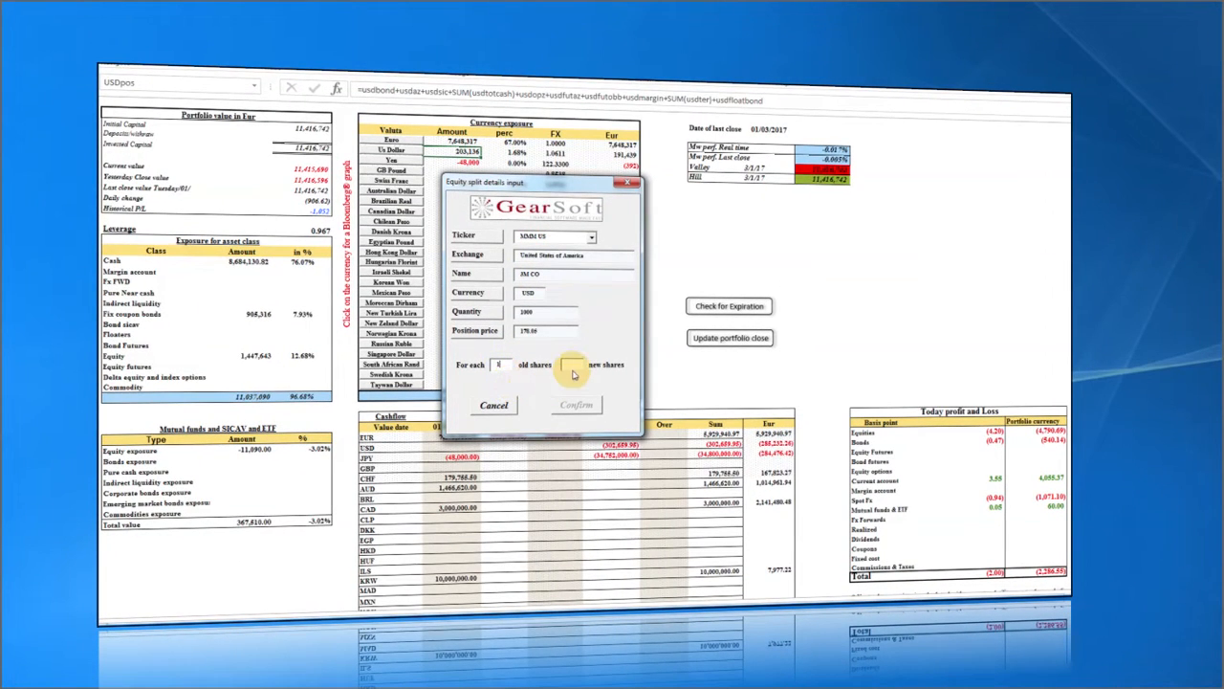
{"action": "type", "text": "2"}
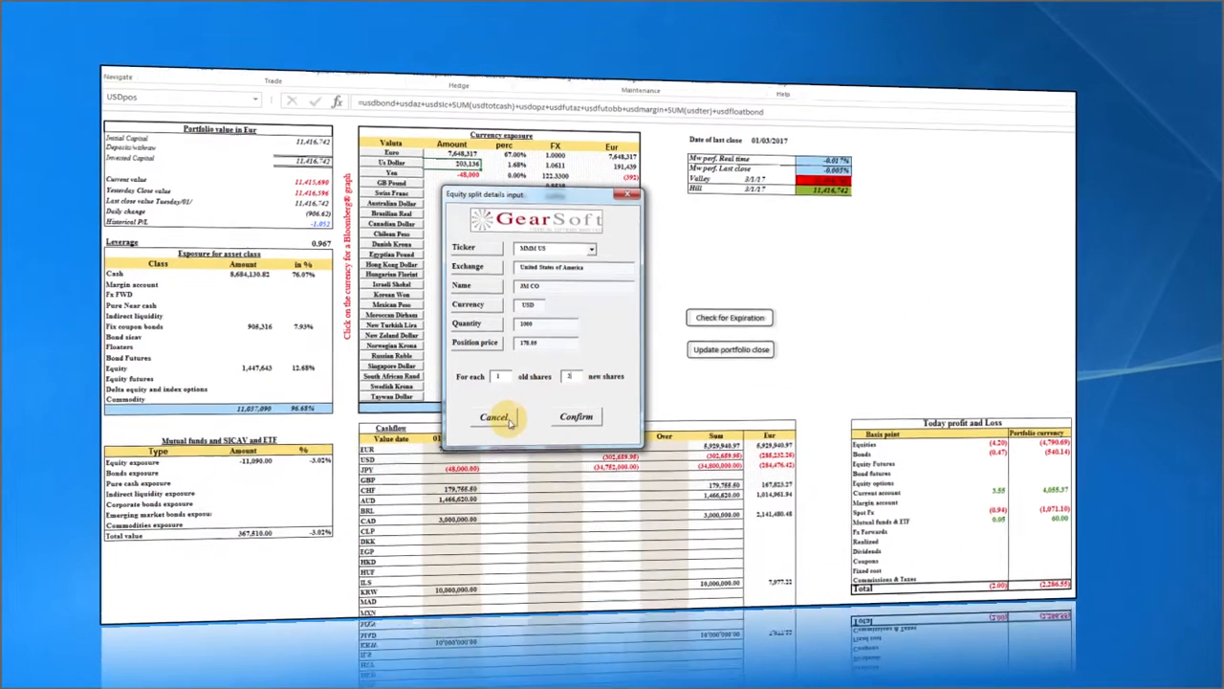
{"action": "left_click", "coordinate": [494, 405]}
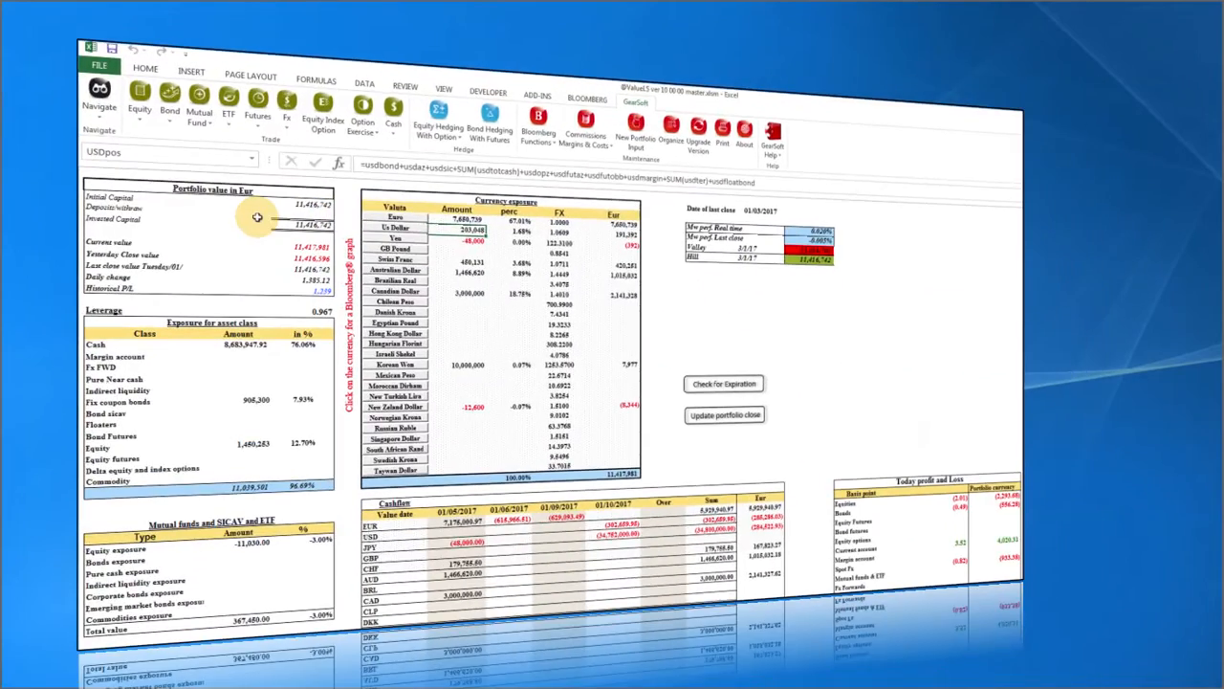
Start an equity option trade with Covered Option as the option type.
{"action": "left_click", "coordinate": [139, 119]}
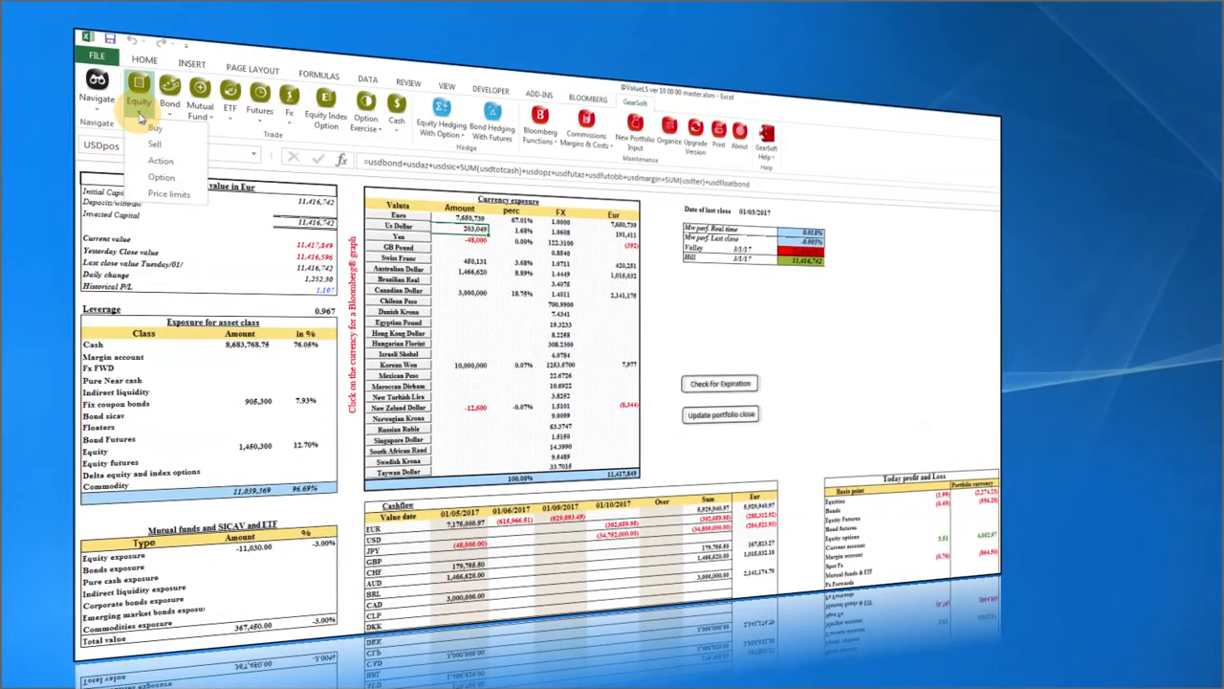
{"action": "left_click", "coordinate": [161, 177]}
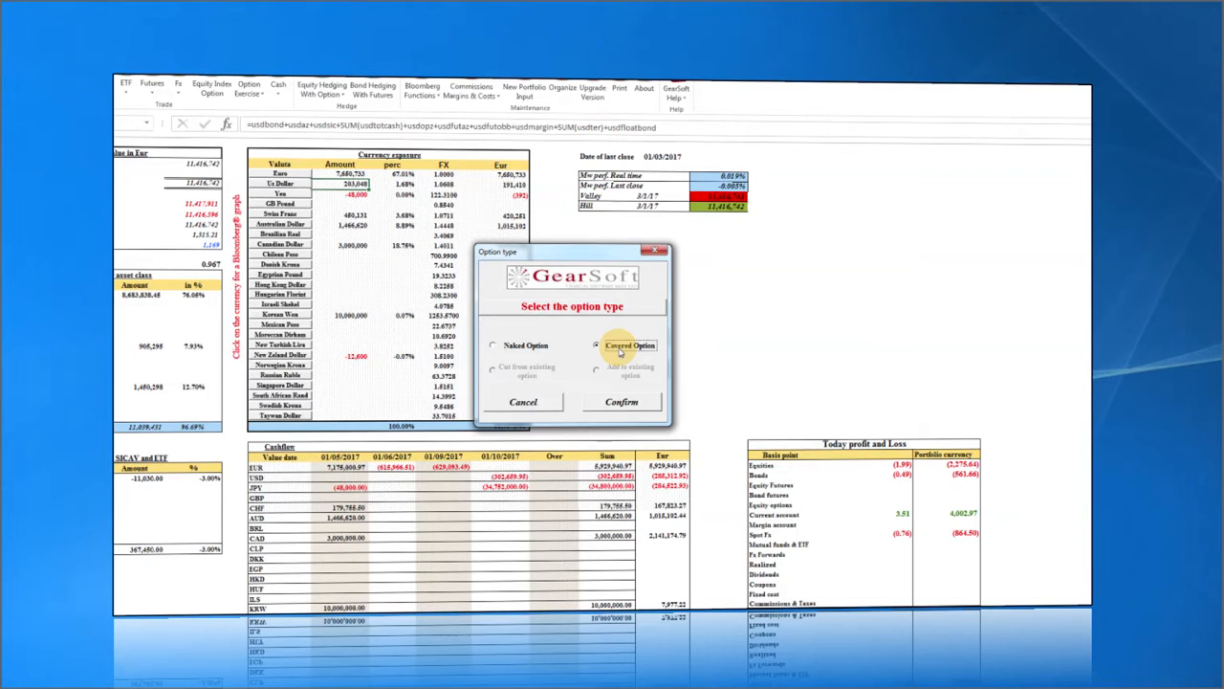
{"action": "left_click", "coordinate": [617, 396]}
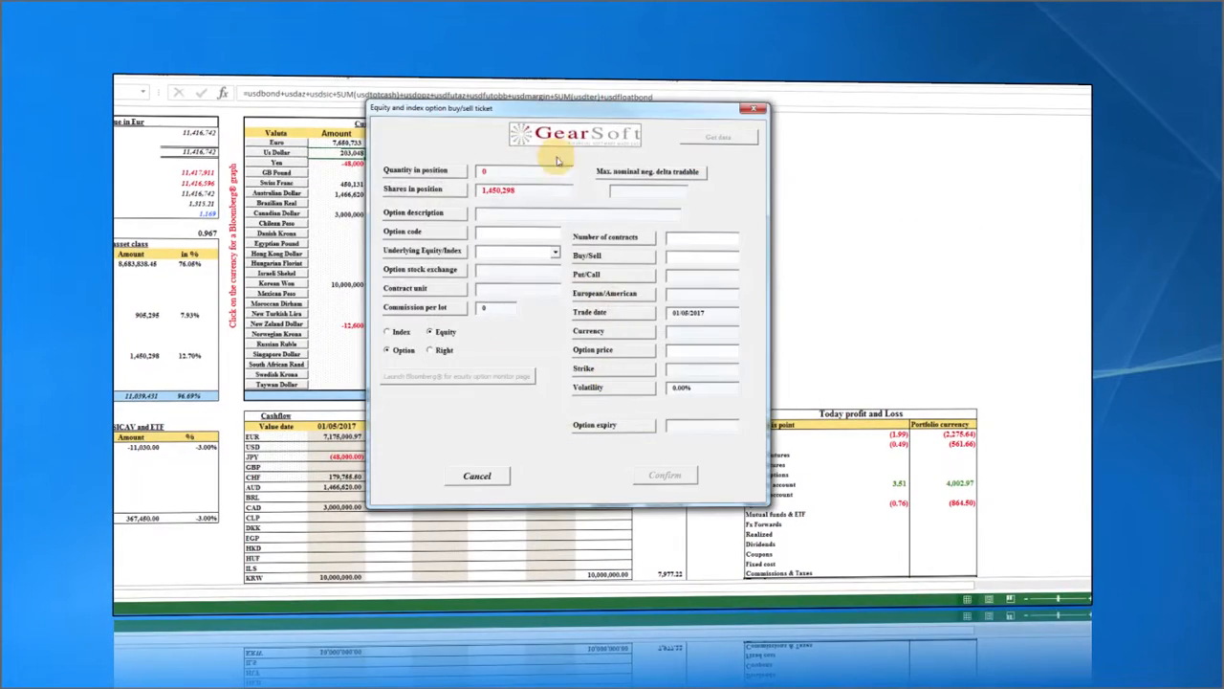
Set the option ticket's underlying to IBM US and launch its Bloomberg option monitor.
{"action": "left_click", "coordinate": [580, 304]}
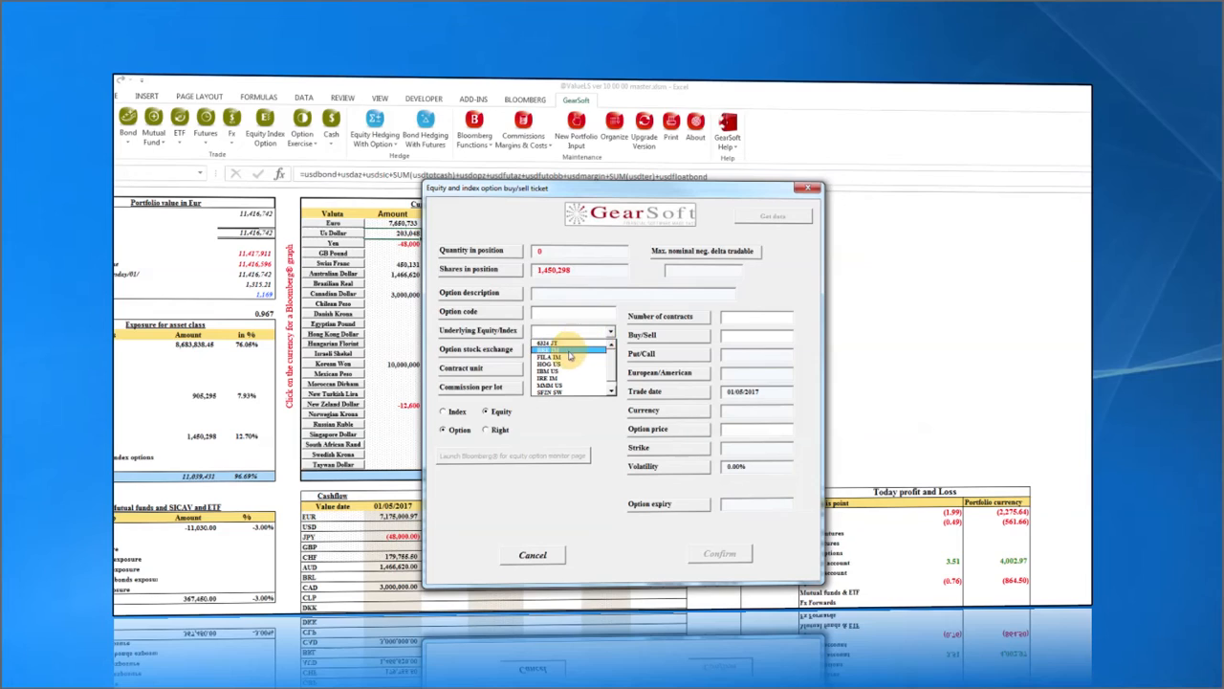
{"action": "left_click", "coordinate": [565, 373]}
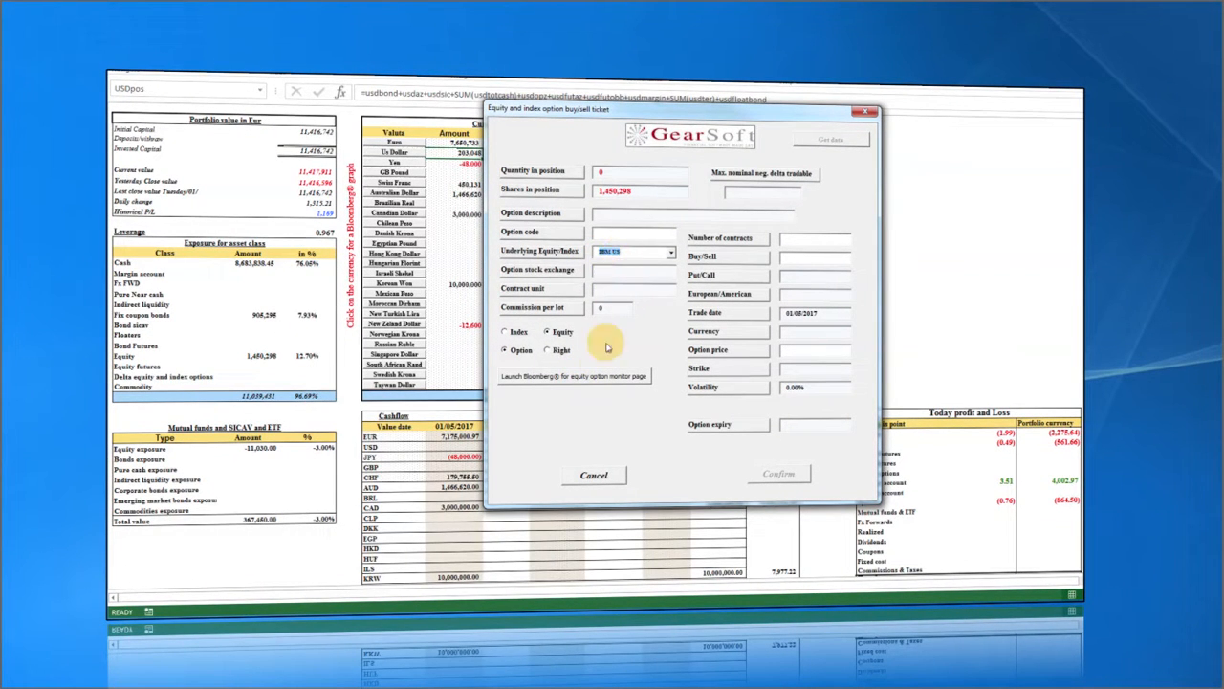
{"action": "left_click", "coordinate": [590, 378]}
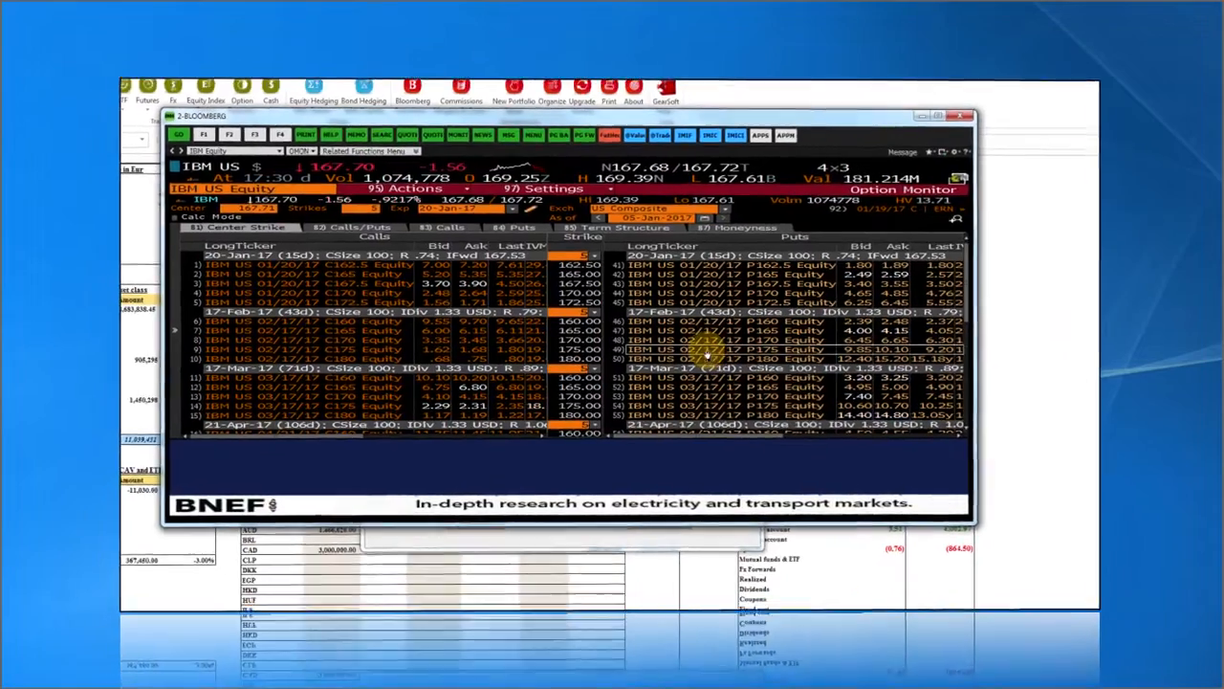
Copy the IBM US 02/17/17 P175 Equity ticker and minimize the Bloomberg terminal.
{"action": "right_click", "coordinate": [813, 384]}
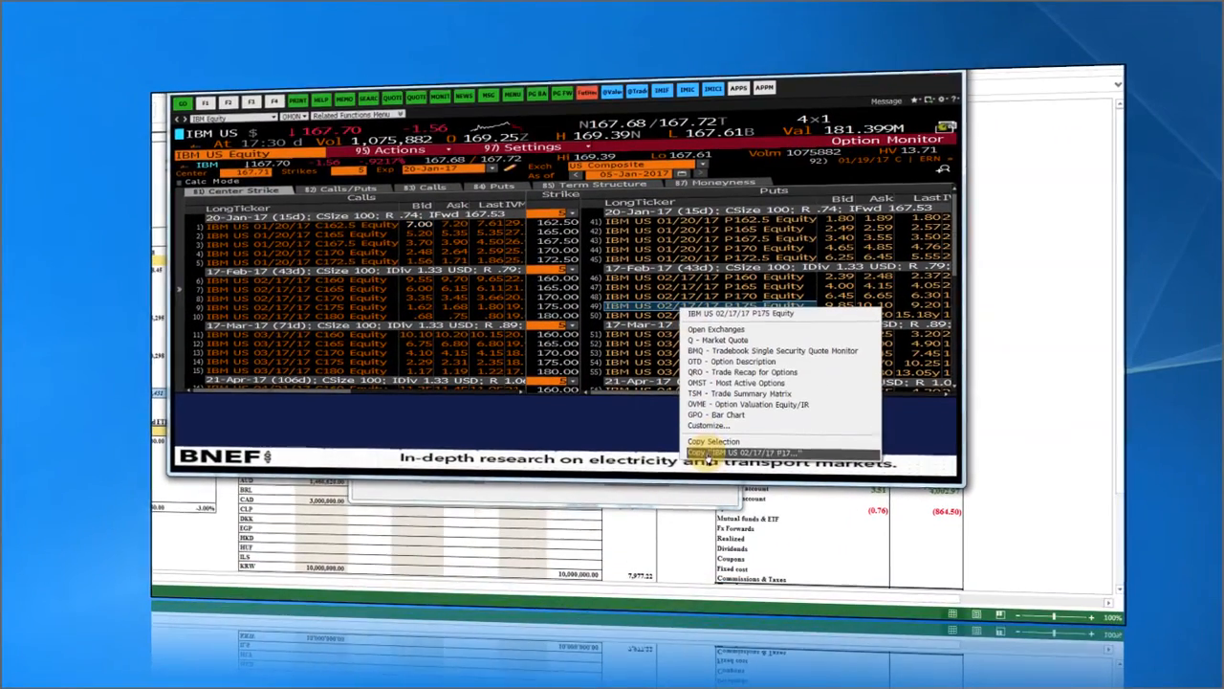
{"action": "left_click", "coordinate": [709, 451]}
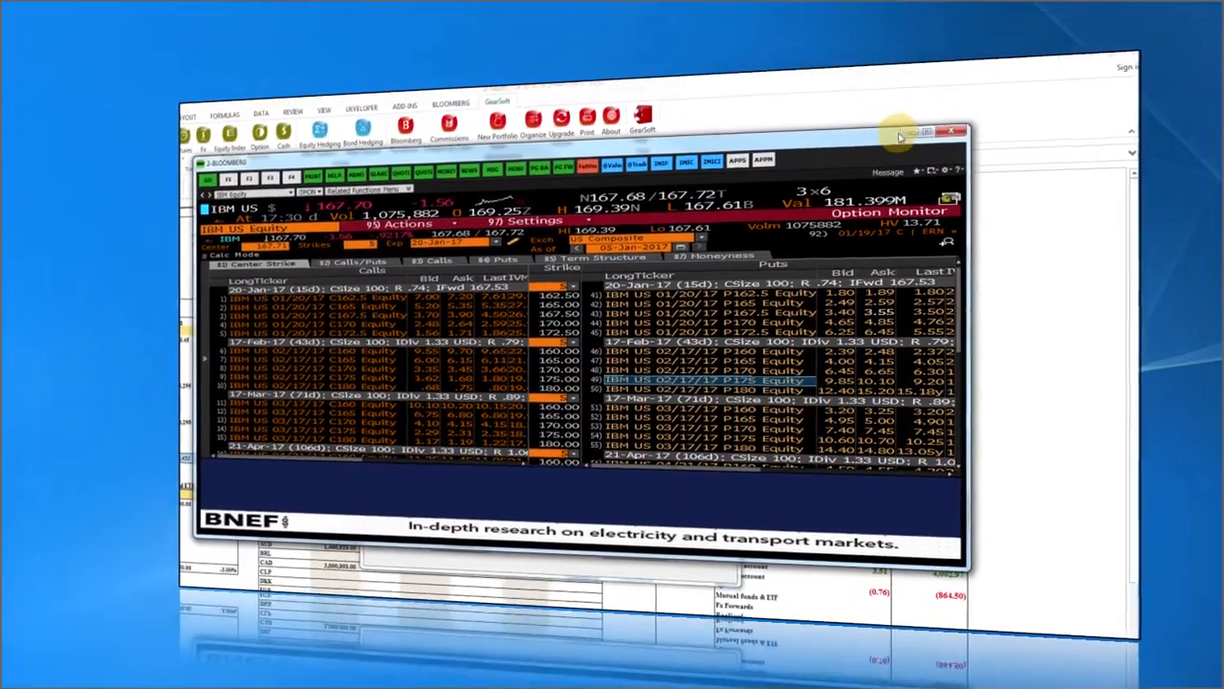
{"action": "left_click", "coordinate": [901, 134]}
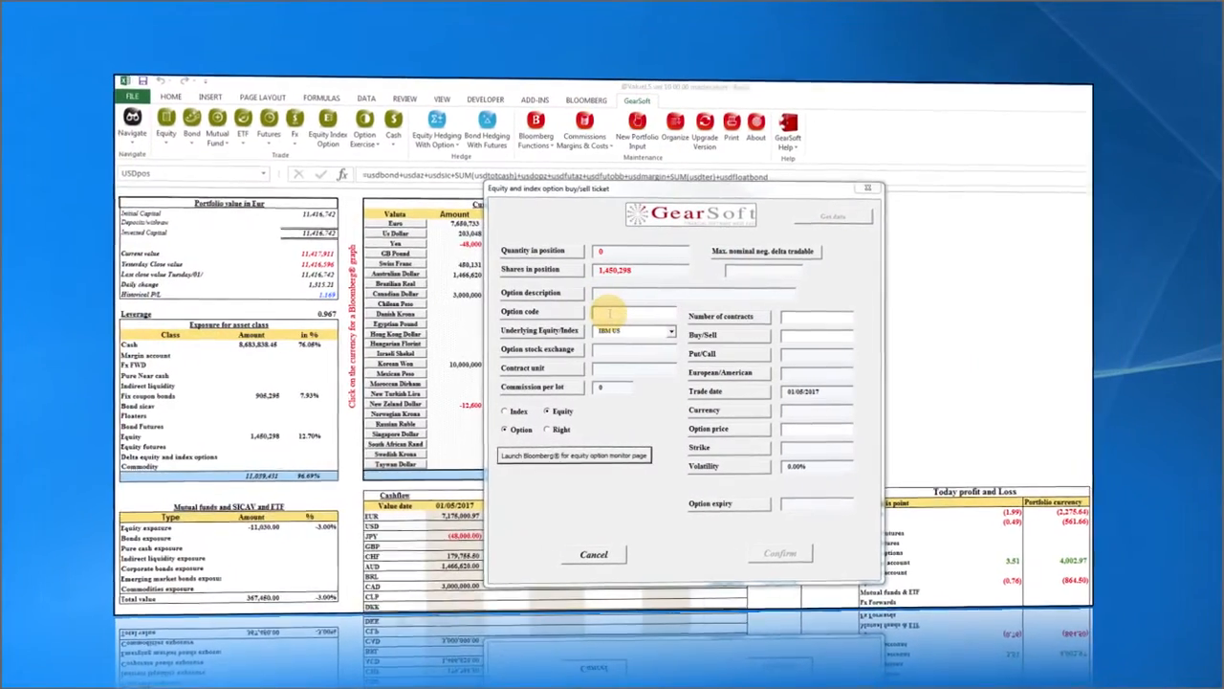
Load the IBM P175 put's market data and buy 1 contract at 10.1, skipping the ticket printout.
{"action": "left_click", "coordinate": [589, 312]}
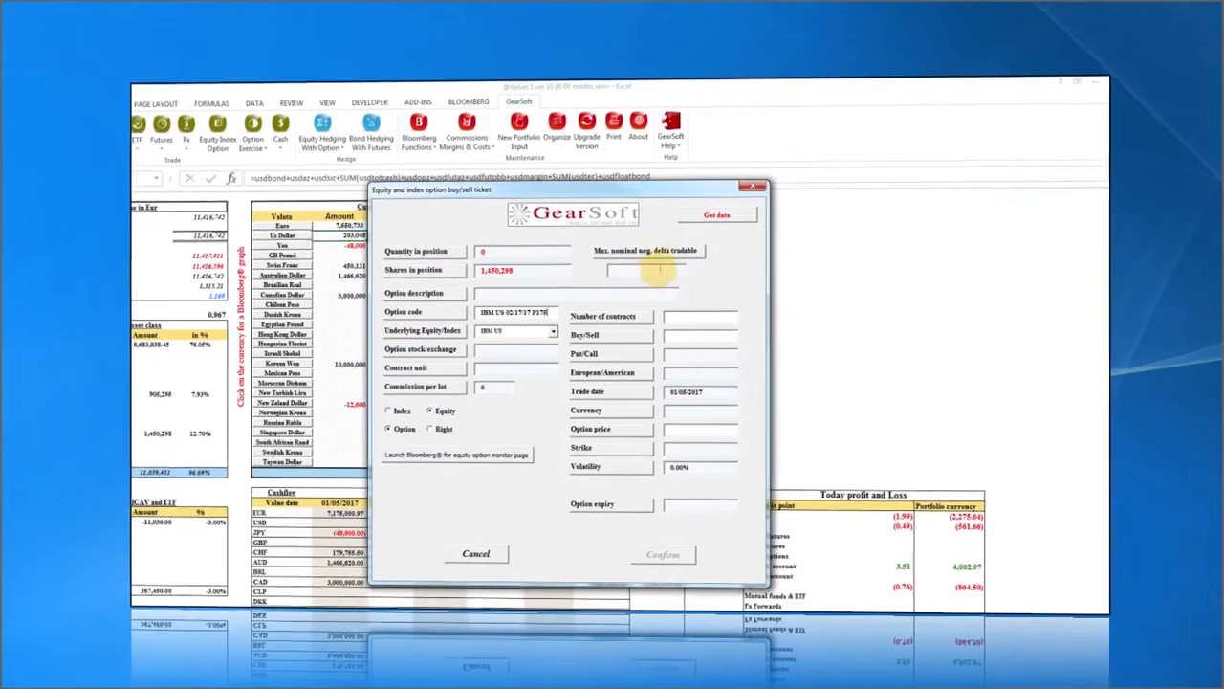
{"action": "left_click", "coordinate": [715, 219]}
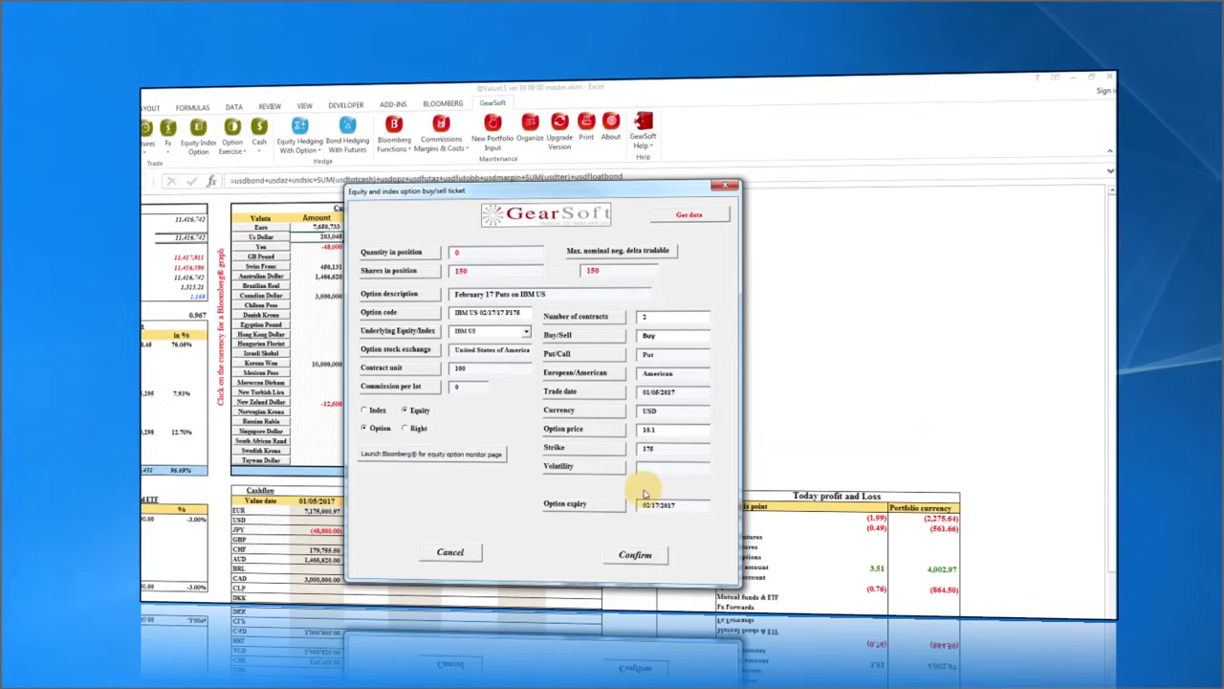
{"action": "left_click", "coordinate": [641, 559]}
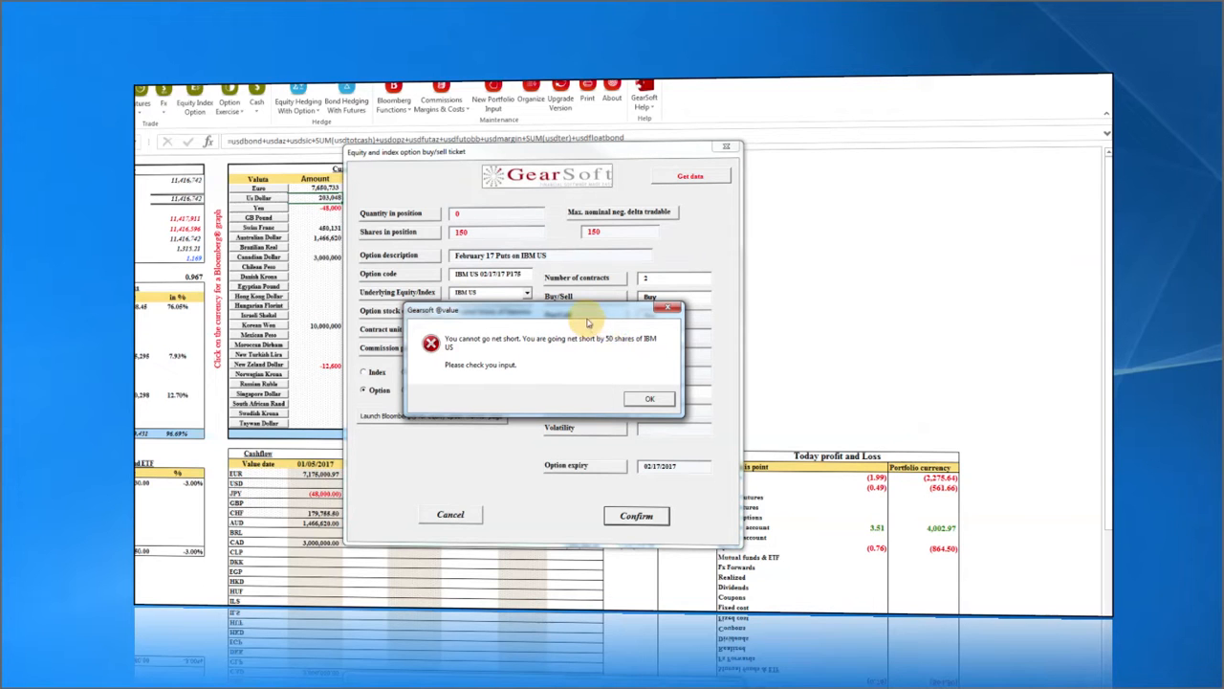
{"action": "left_click", "coordinate": [650, 399]}
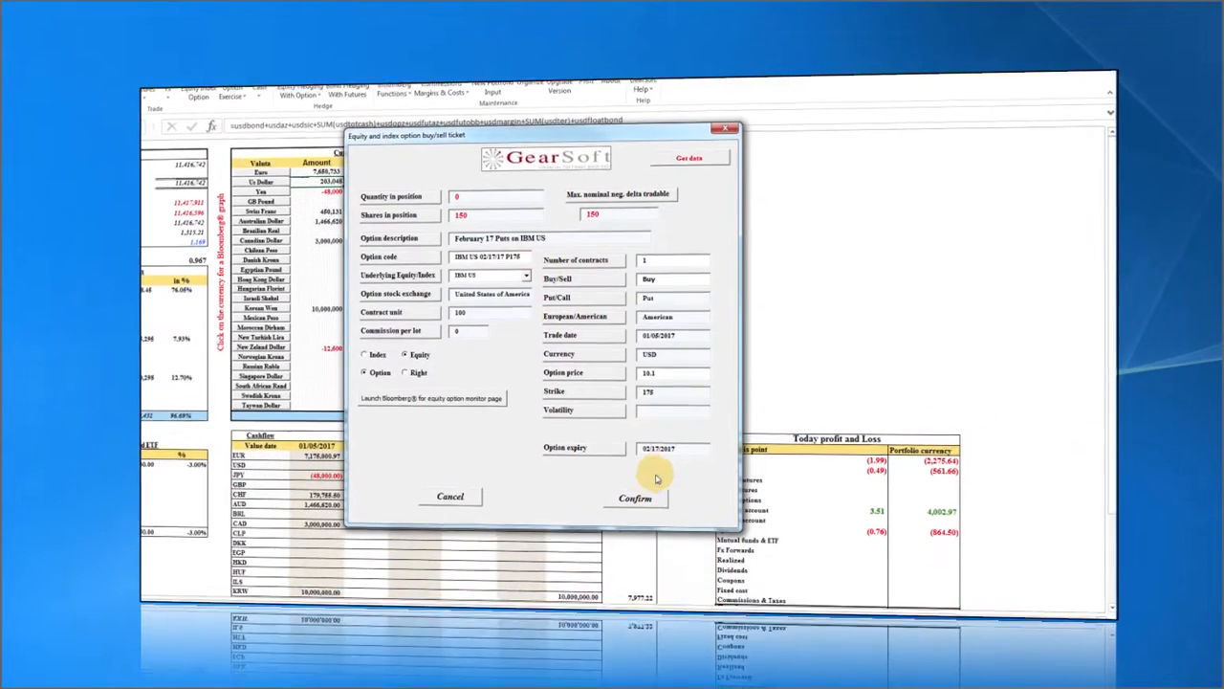
{"action": "left_click", "coordinate": [633, 476]}
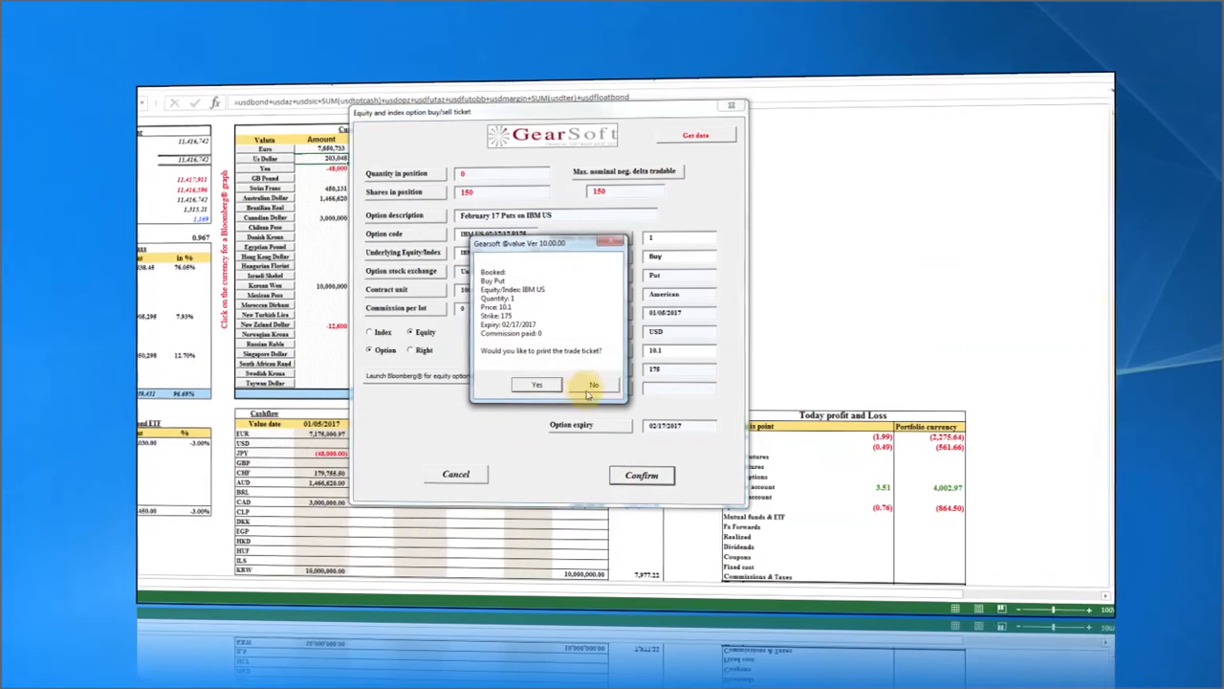
{"action": "left_click", "coordinate": [606, 386]}
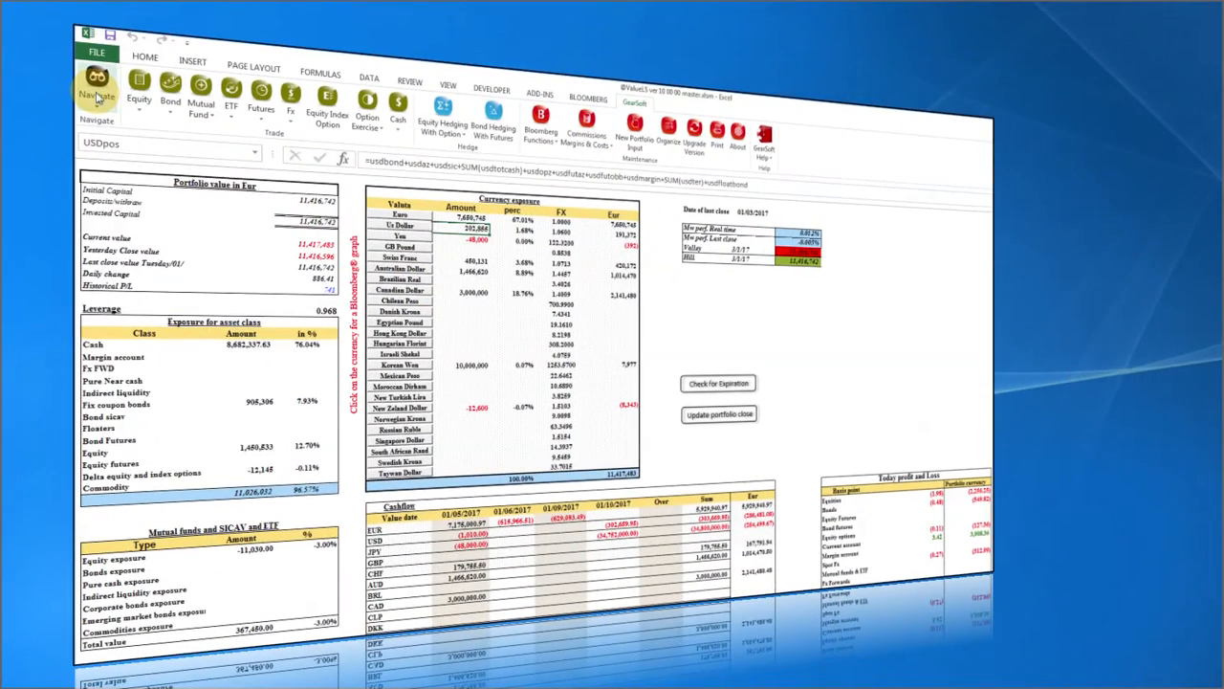
{"action": "left_click", "coordinate": [96, 91]}
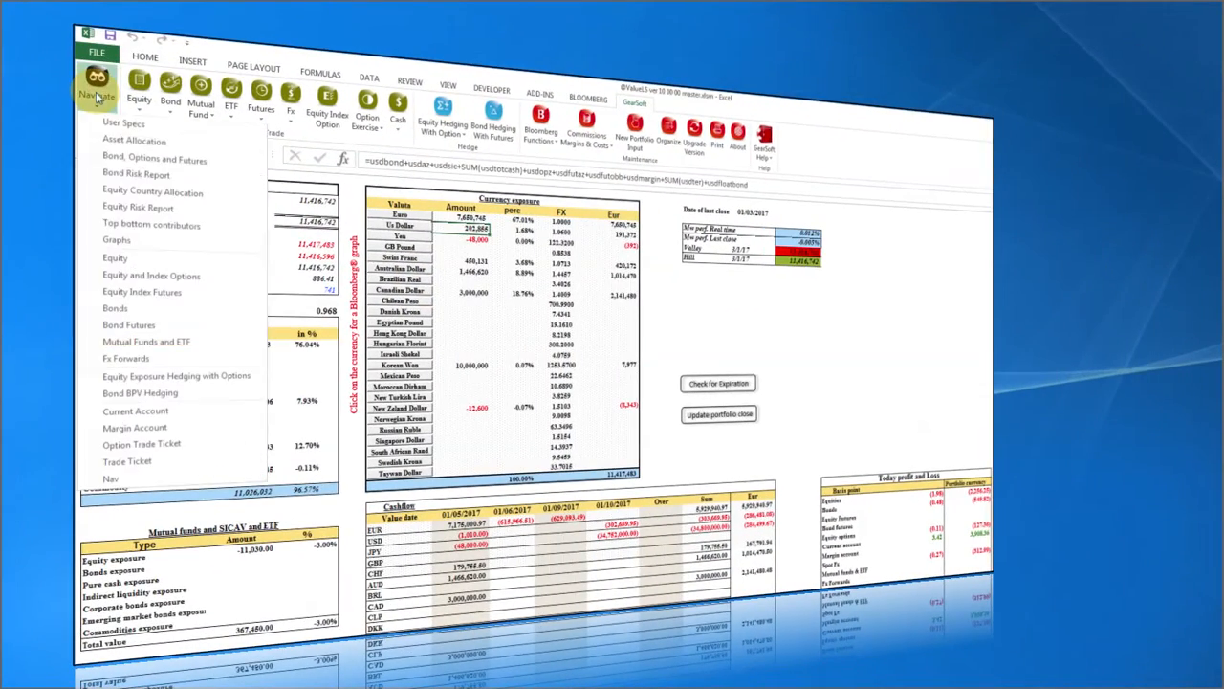
{"action": "left_click", "coordinate": [122, 276]}
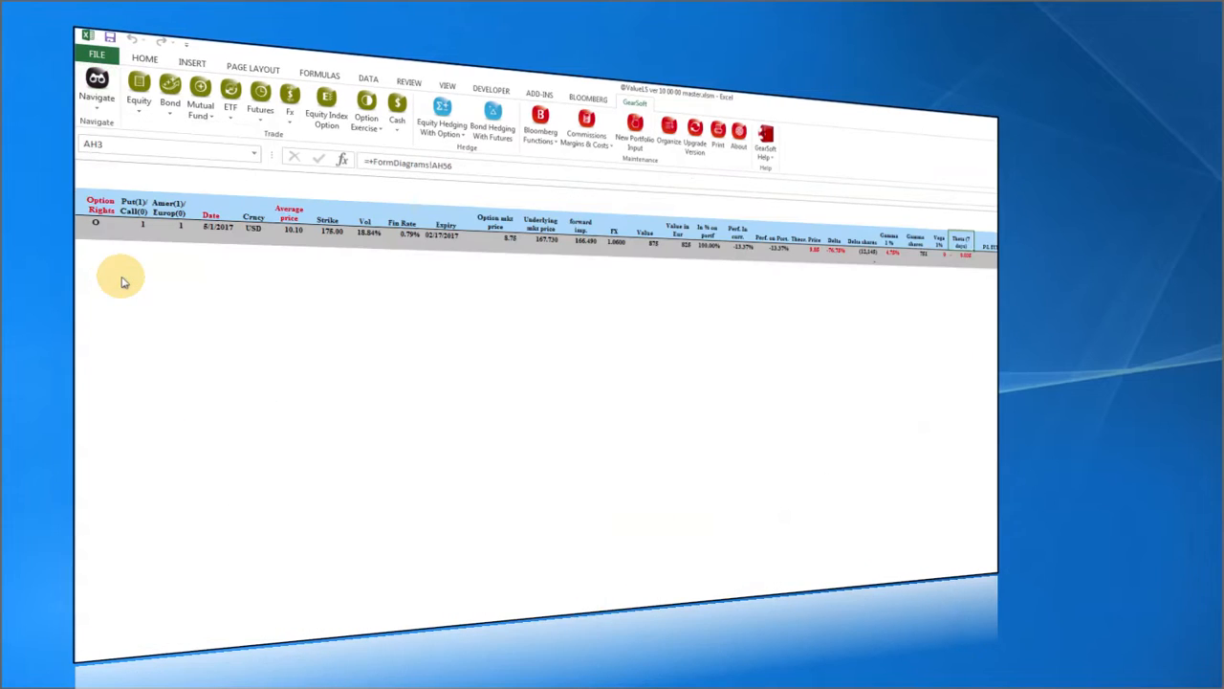
{"action": "left_click", "coordinate": [778, 241]}
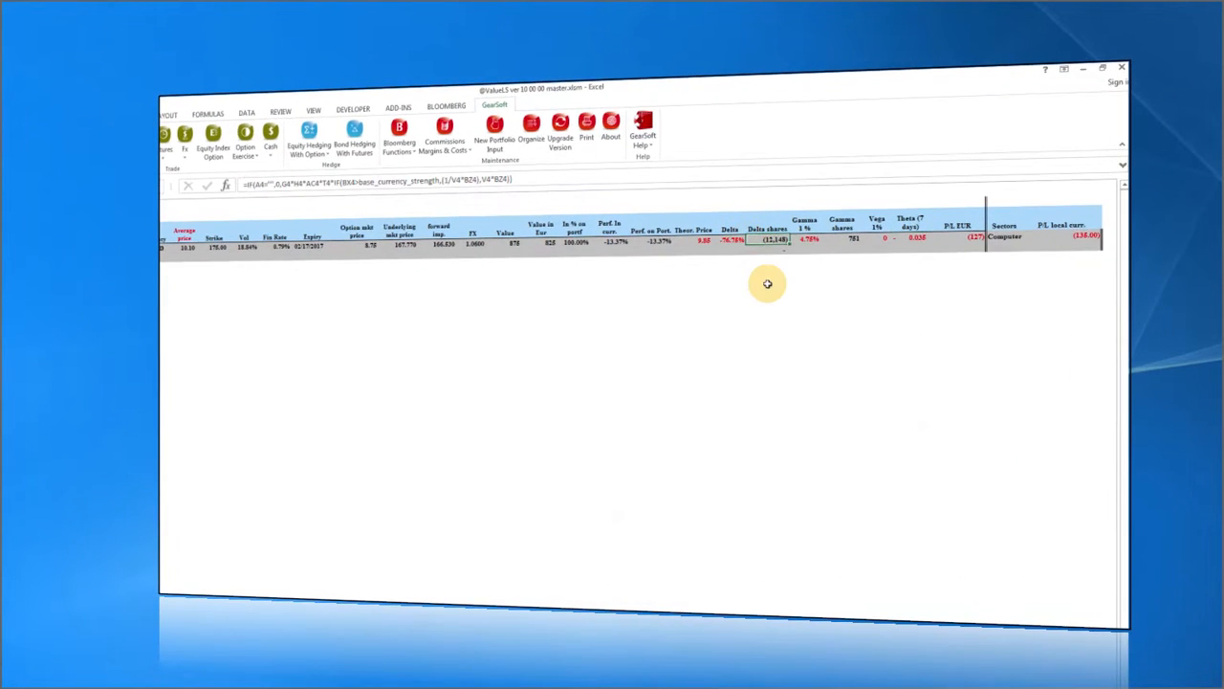
{"action": "key", "text": "Left"}
{"action": "key", "text": "Left"}
{"action": "key", "text": "Left"}
{"action": "key", "text": "Left"}
{"action": "key", "text": "Left"}
{"action": "key", "text": "Left"}
{"action": "key", "text": "Left"}
{"action": "key", "text": "Left"}
{"action": "key", "text": "Left"}
{"action": "key", "text": "Left"}
{"action": "key", "text": "Left"}
{"action": "key", "text": "Left"}
{"action": "key", "text": "Left"}
{"action": "key", "text": "Left"}
{"action": "key", "text": "Left"}
{"action": "key", "text": "Left"}
{"action": "key", "text": "Left"}
{"action": "key", "text": "Left"}
{"action": "key", "text": "Left"}
{"action": "key", "text": "Left"}
{"action": "key", "text": "Left"}
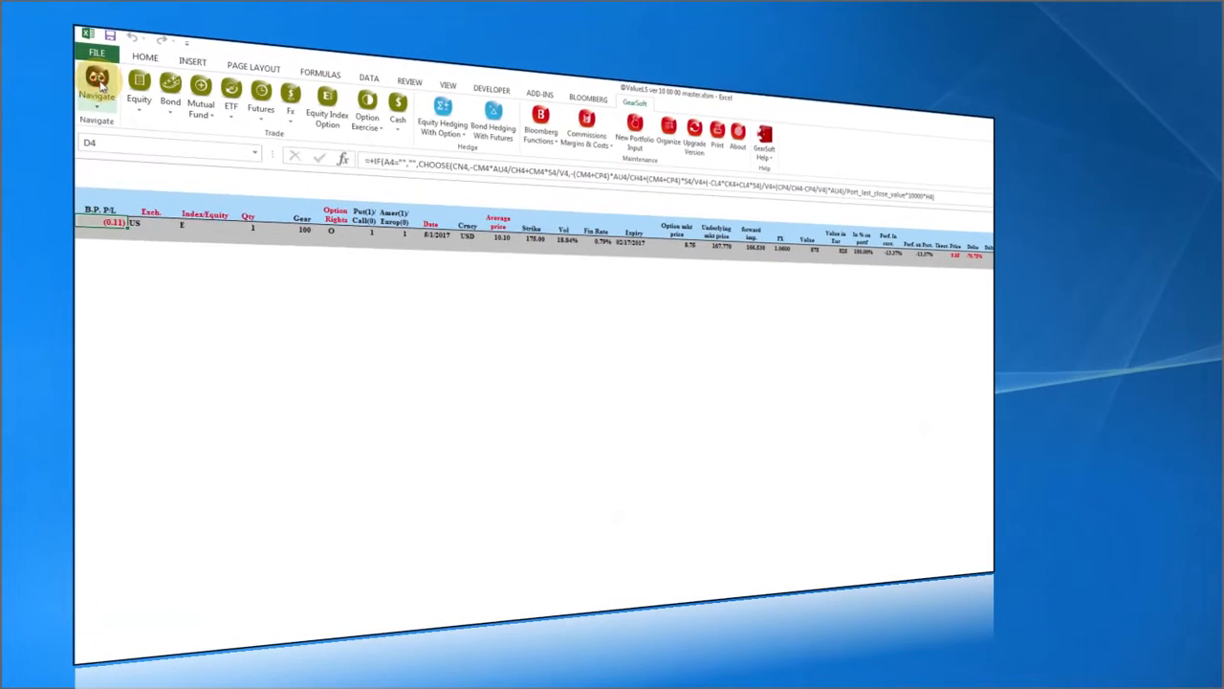
{"action": "left_click", "coordinate": [100, 84]}
{"action": "left_click", "coordinate": [104, 141]}
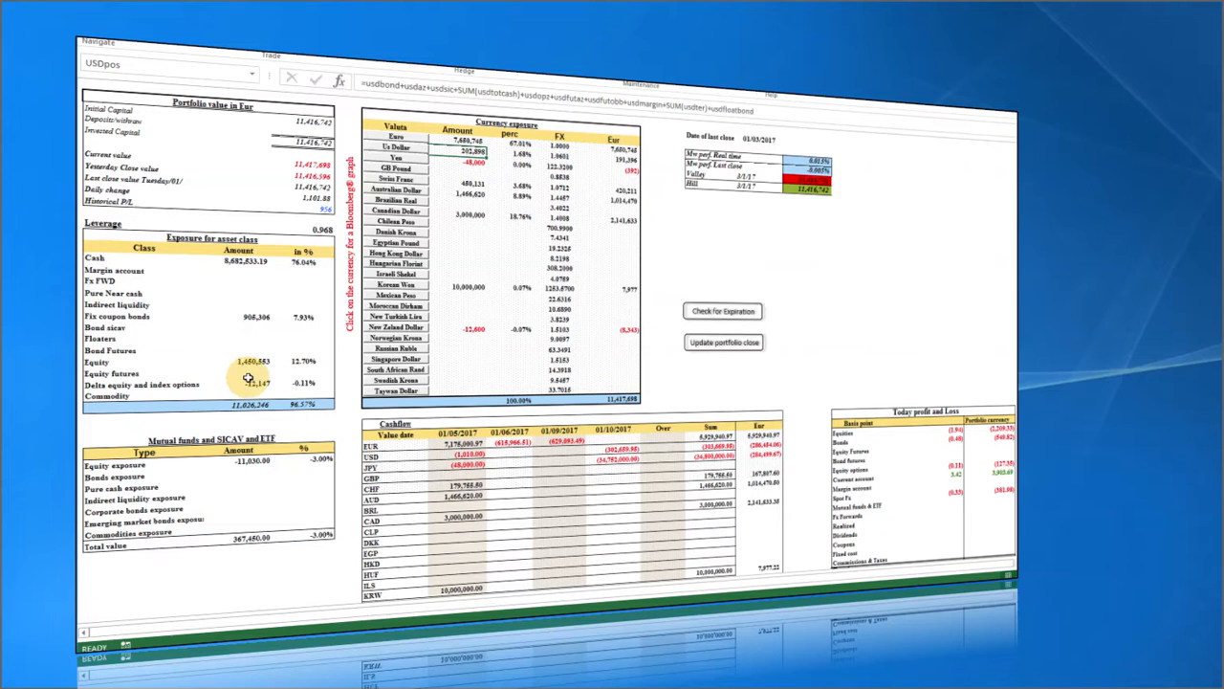
{"action": "left_click", "coordinate": [256, 384]}
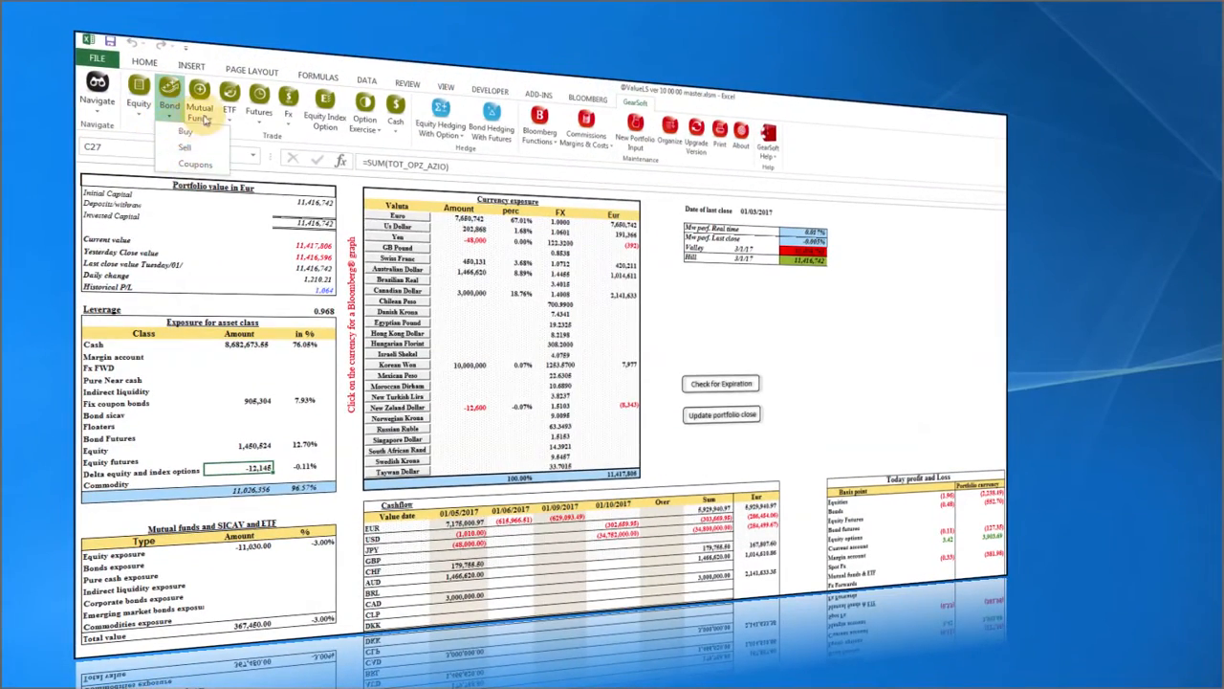
Start a new forward Fx trade ticket.
{"action": "left_click", "coordinate": [258, 119]}
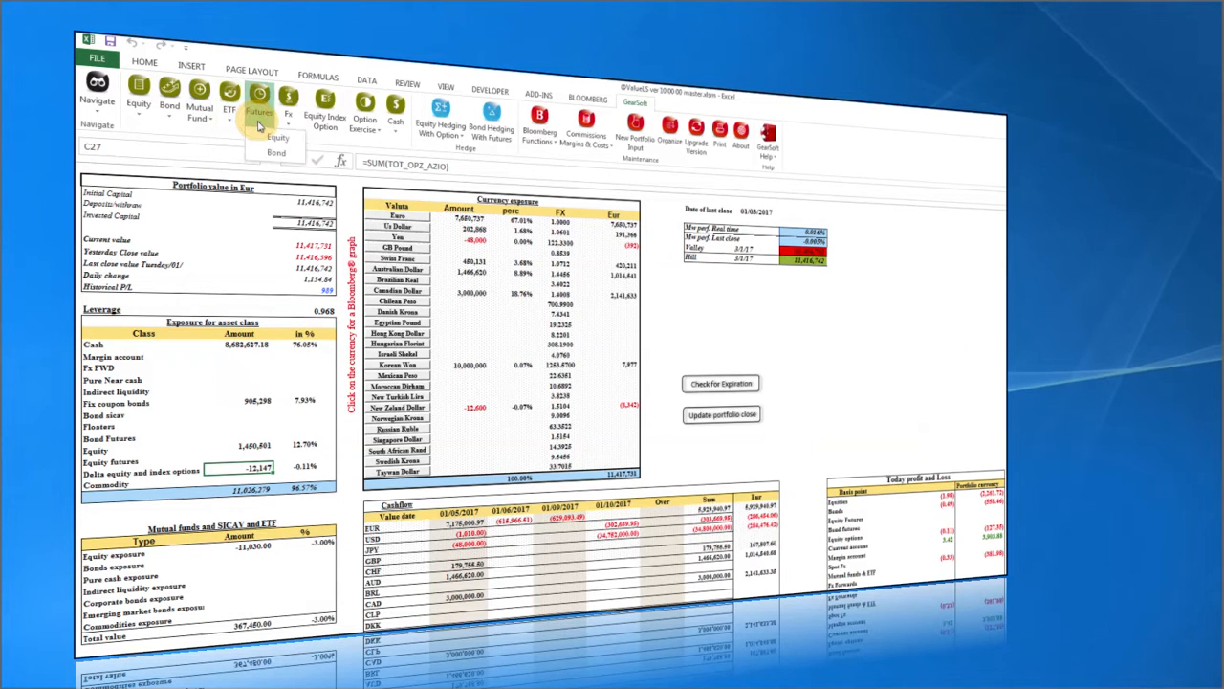
{"action": "left_click", "coordinate": [292, 119]}
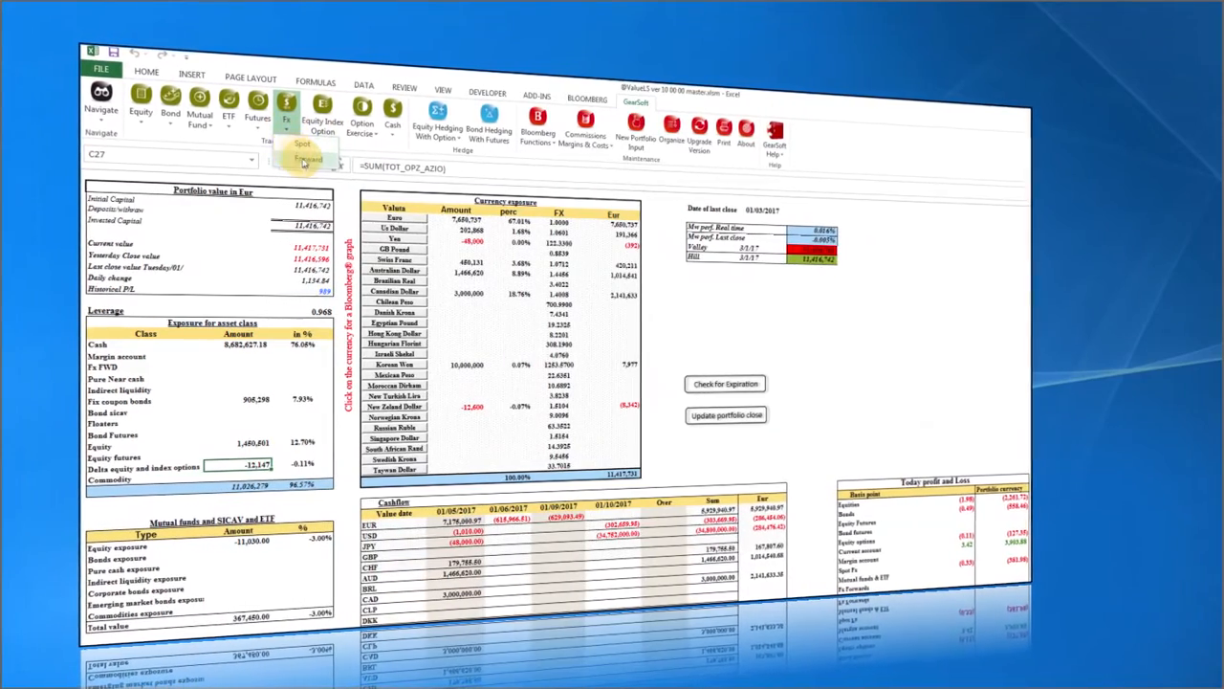
{"action": "left_click", "coordinate": [304, 162]}
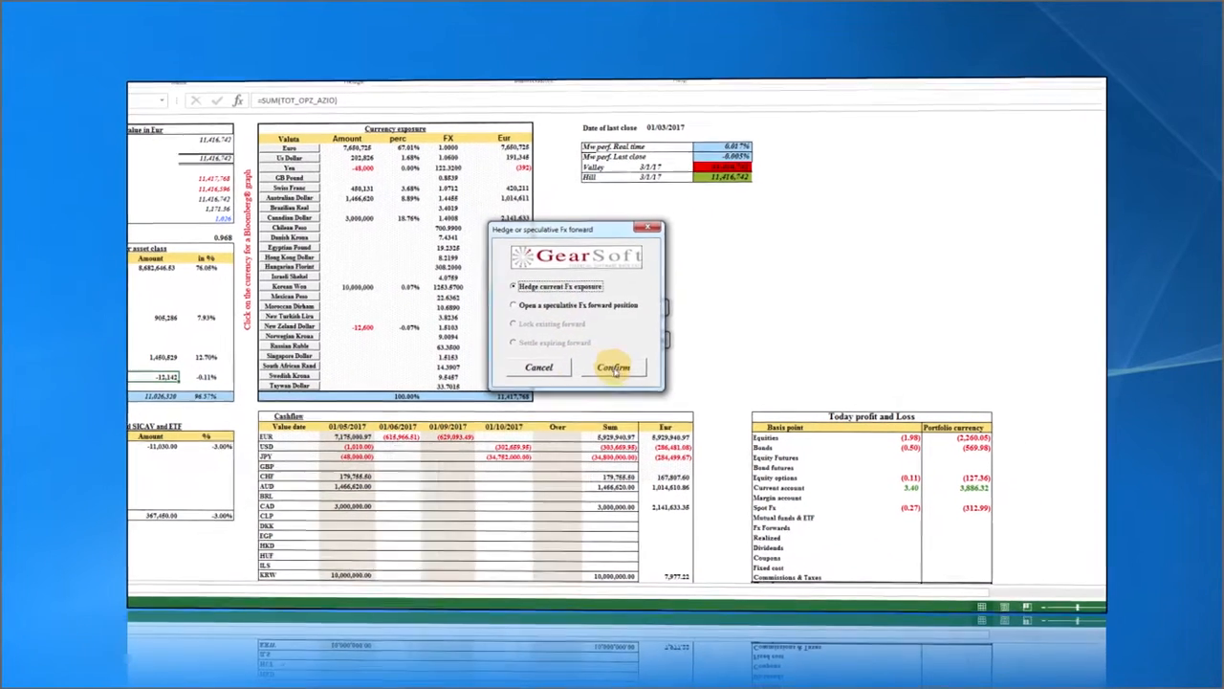
Hedge the current CHF exposure, selling 450,130.50 CHF at base rate 0.9335.
{"action": "left_click", "coordinate": [670, 424]}
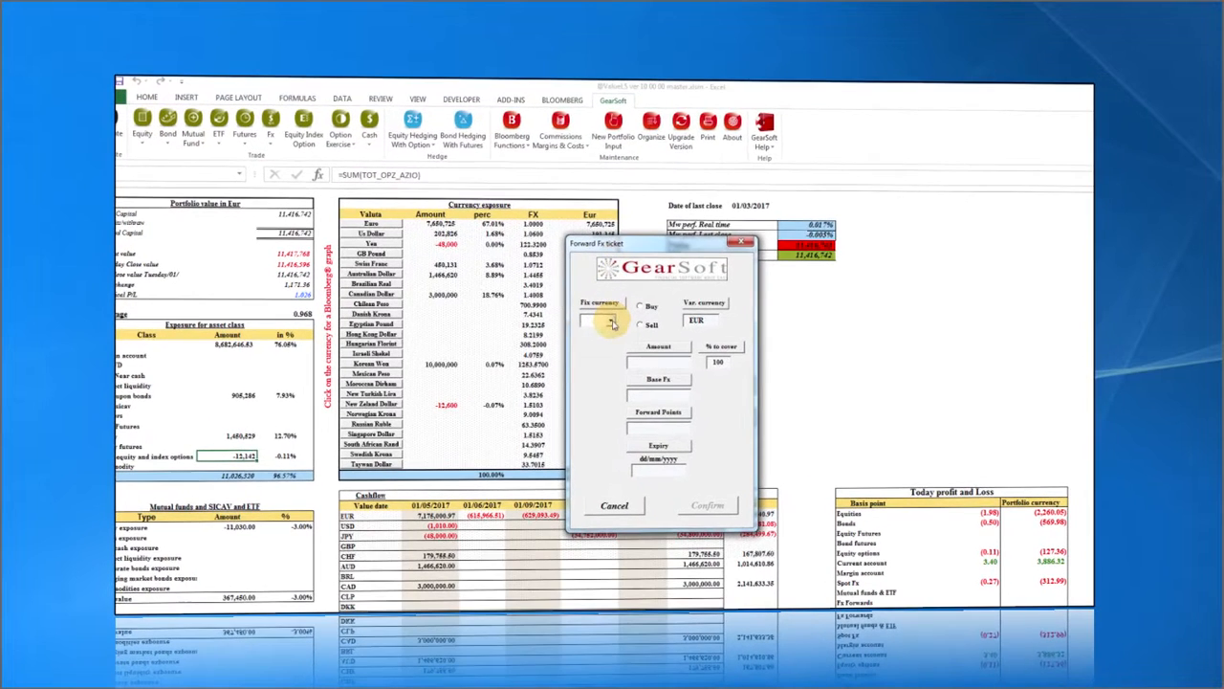
{"action": "left_click", "coordinate": [524, 241]}
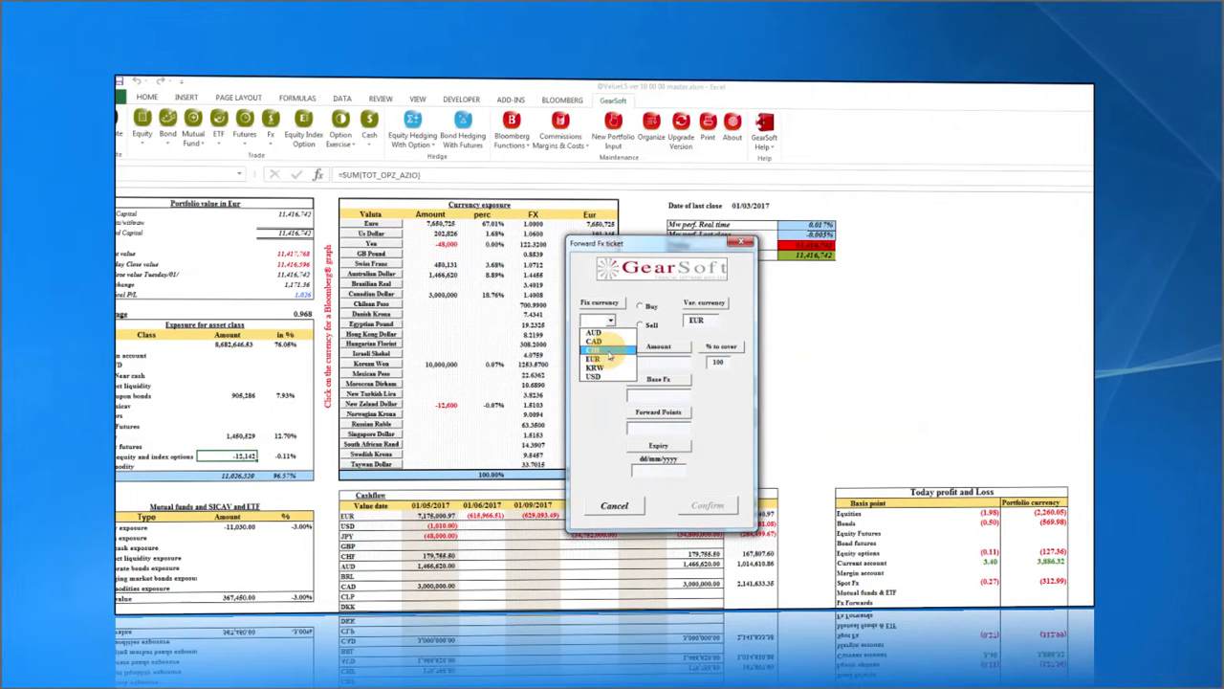
{"action": "left_click", "coordinate": [608, 354]}
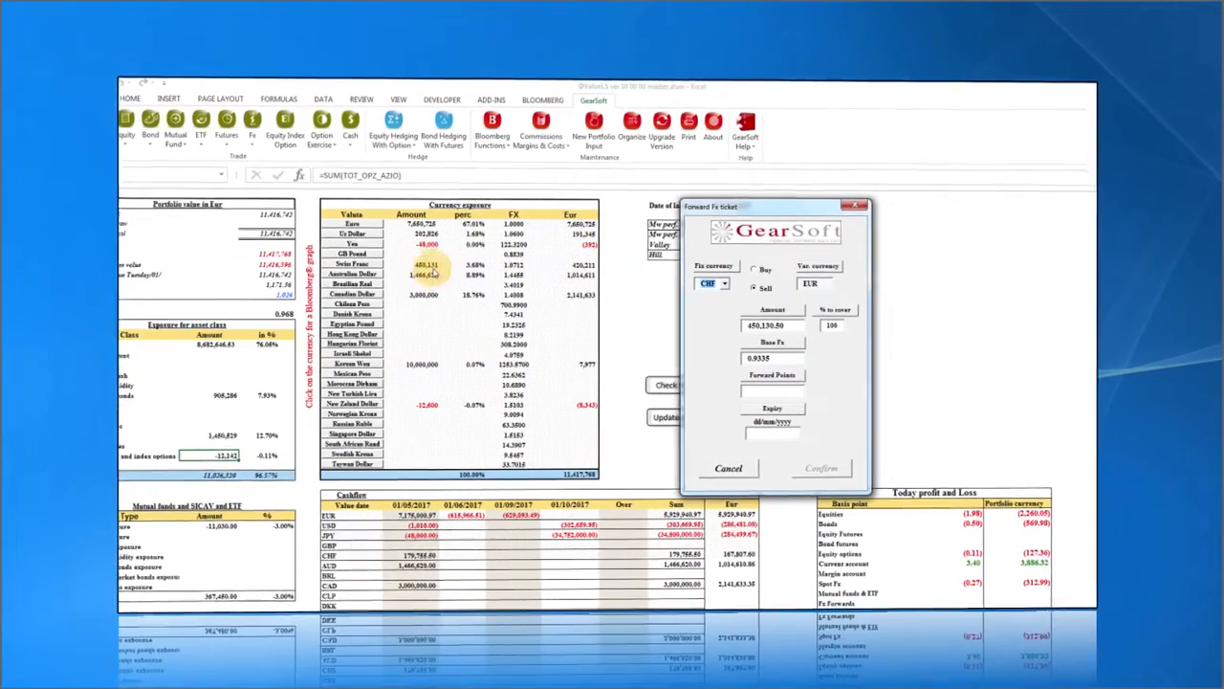
Book a 70% CHF forward expiring 02/07/2017 with 0 forward points, without printing.
{"action": "left_click", "coordinate": [769, 325]}
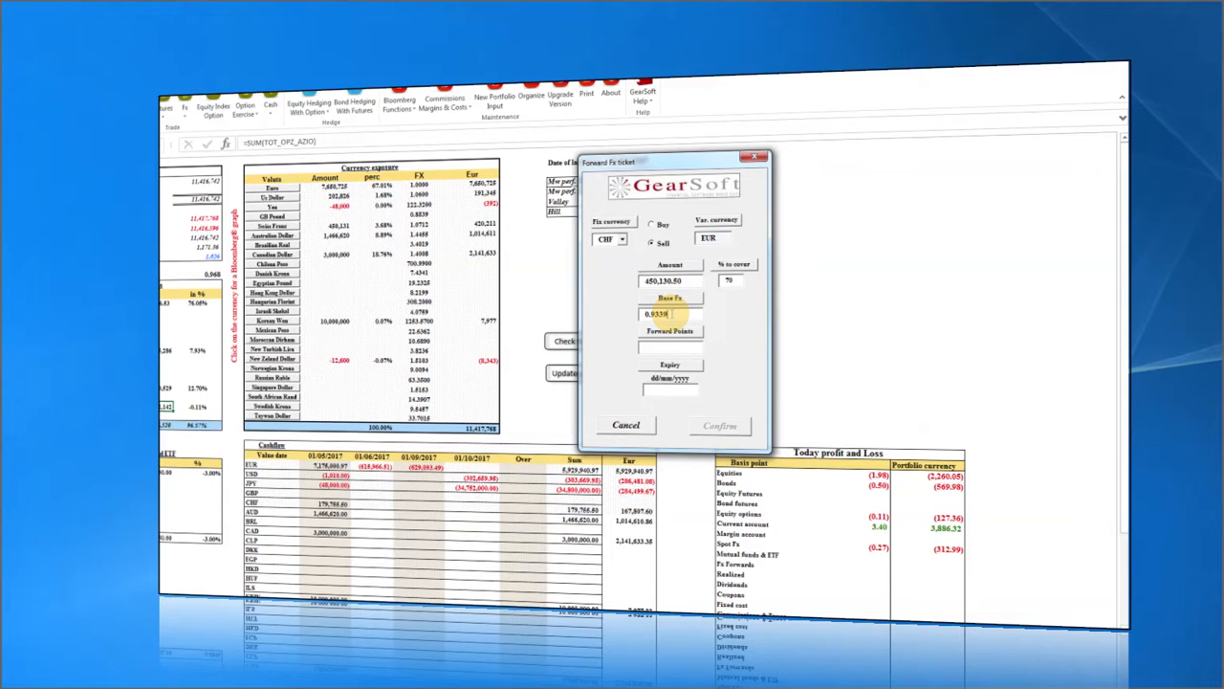
{"action": "left_click", "coordinate": [669, 392]}
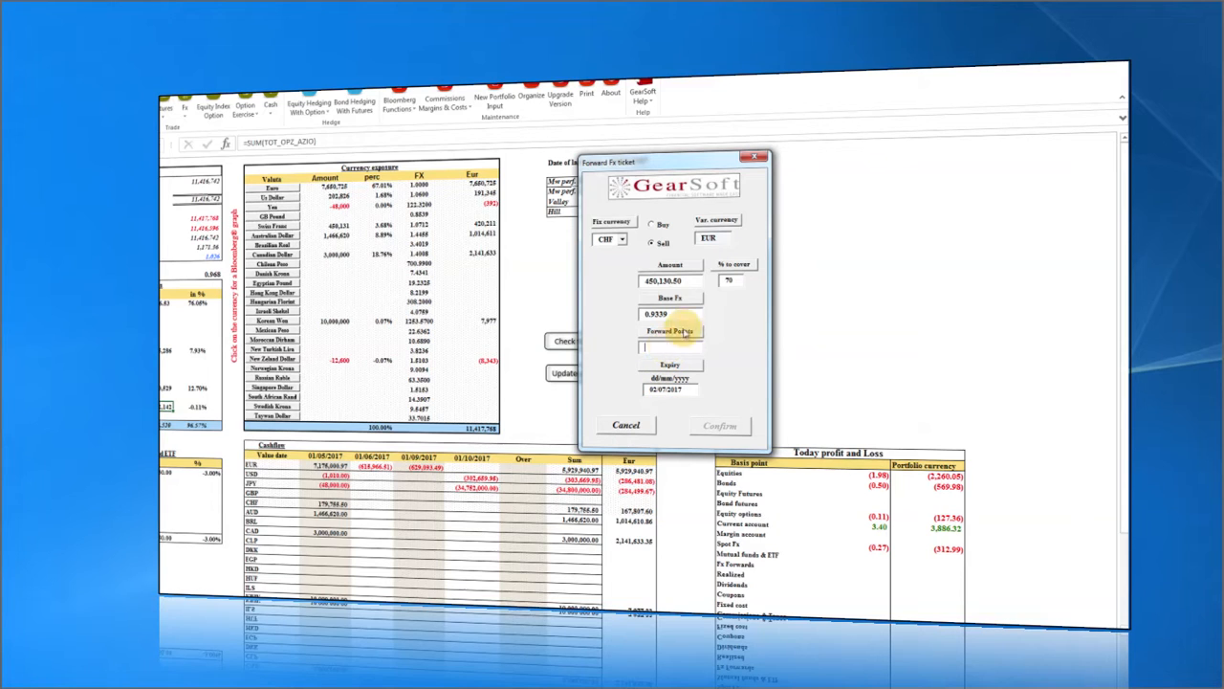
{"action": "left_click", "coordinate": [664, 348]}
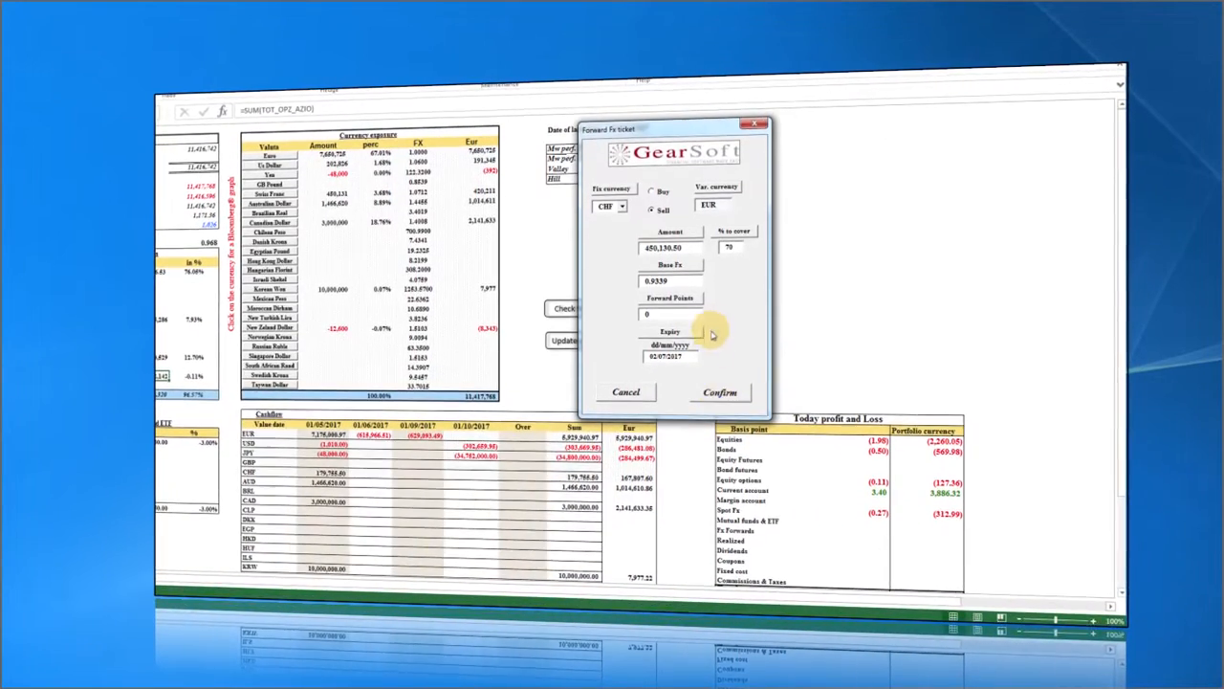
{"action": "left_click", "coordinate": [719, 391]}
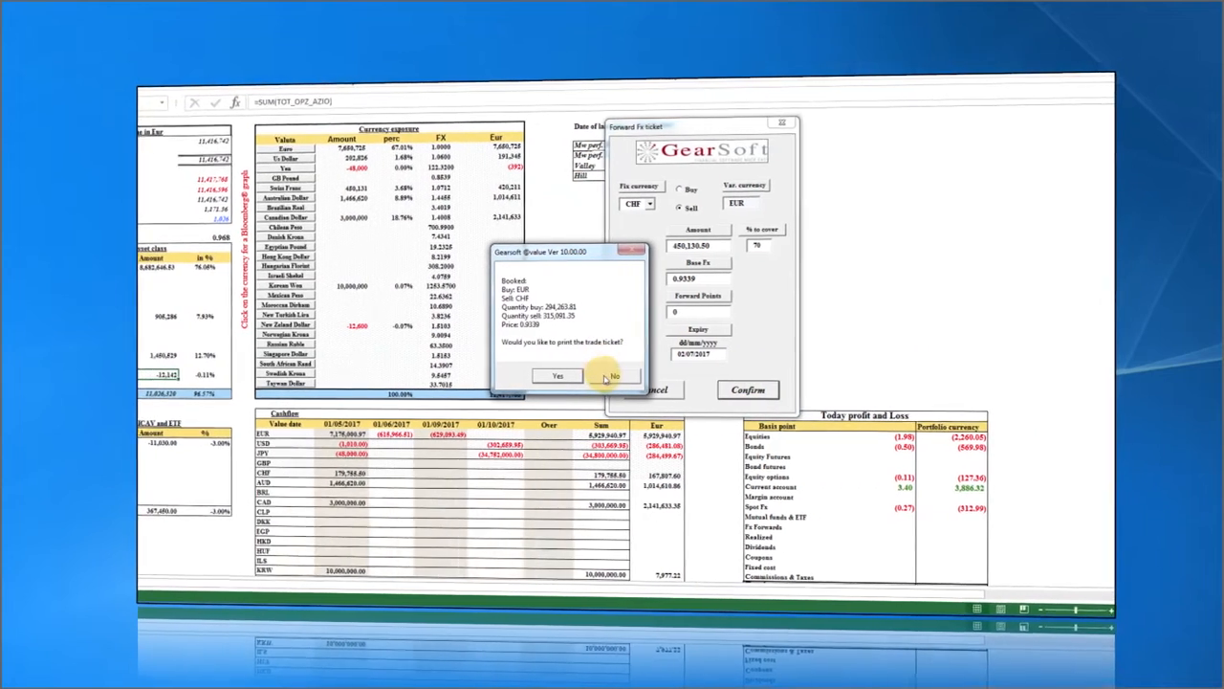
{"action": "left_click", "coordinate": [617, 376]}
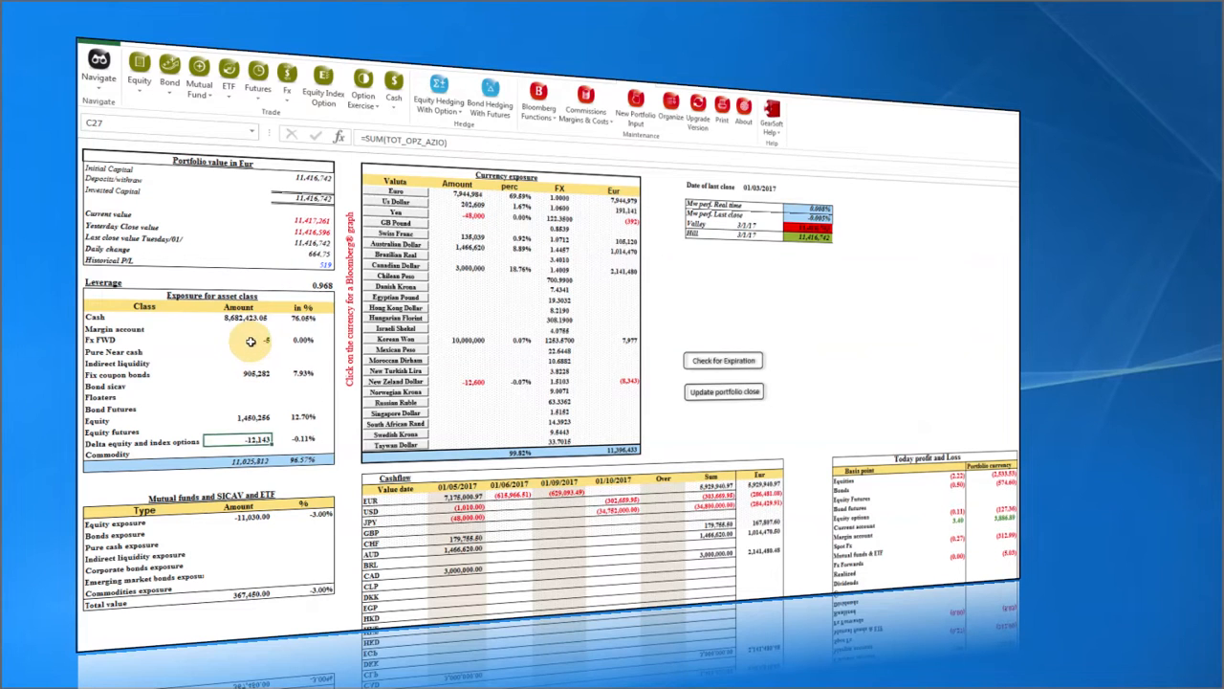
{"action": "left_click", "coordinate": [251, 340]}
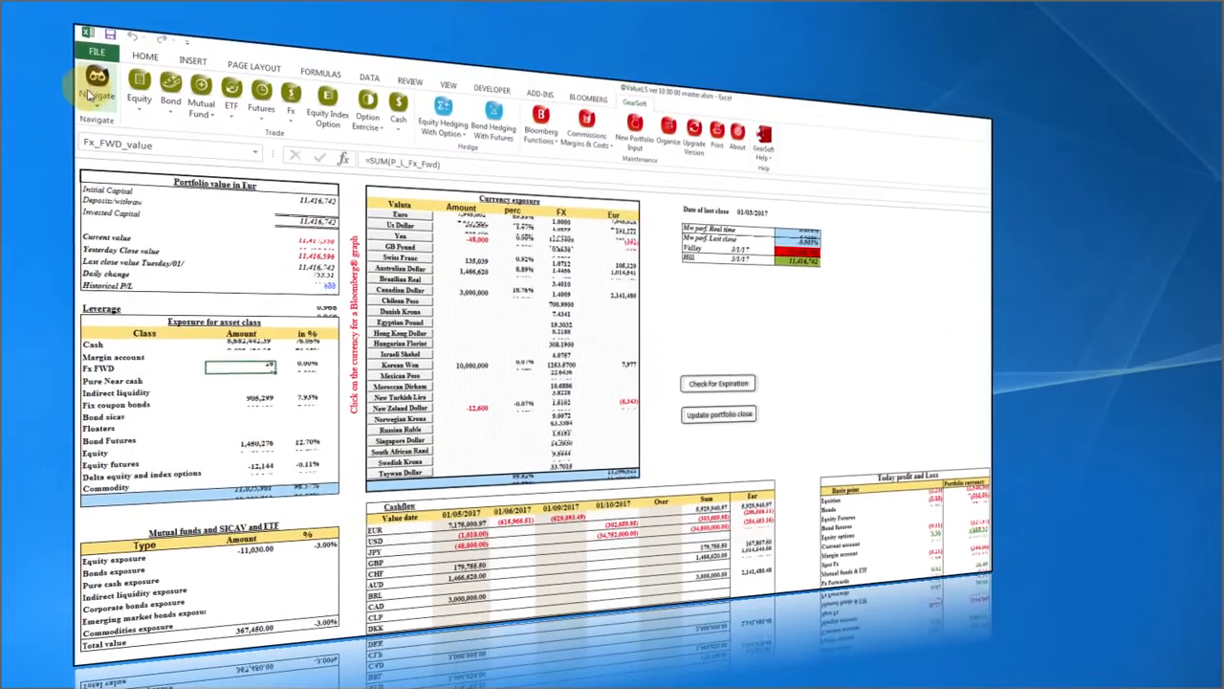
{"action": "left_click", "coordinate": [96, 82]}
{"action": "left_click", "coordinate": [122, 359]}
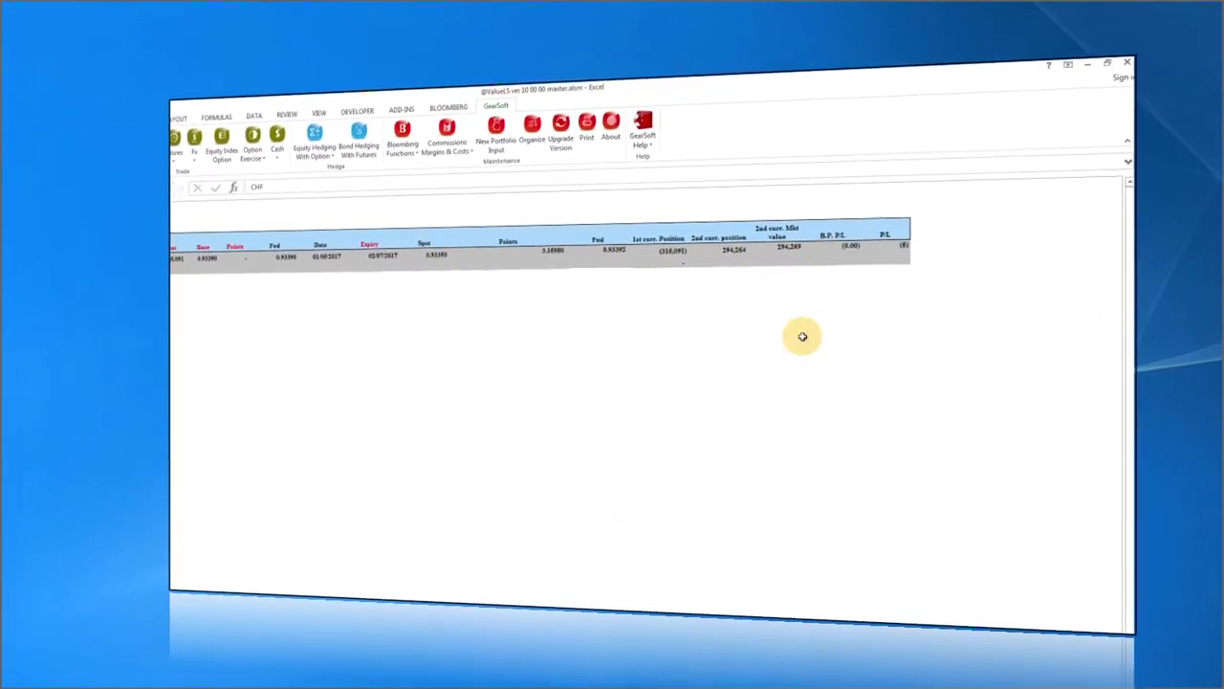
{"action": "left_click", "coordinate": [888, 247]}
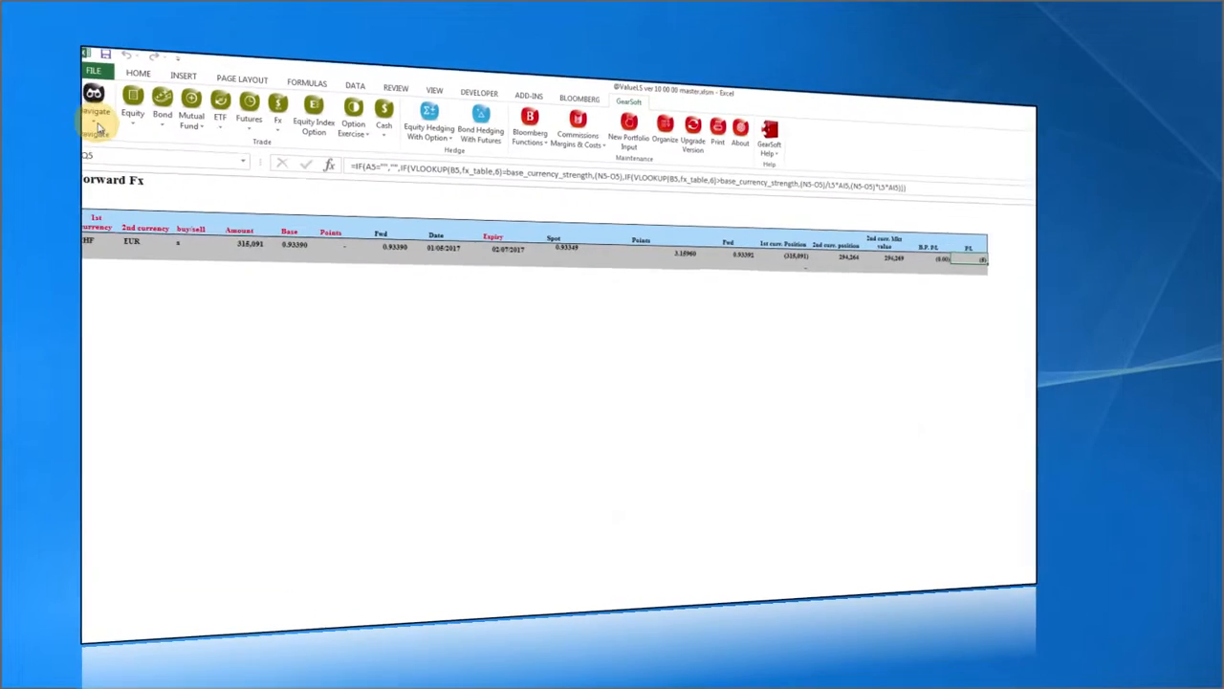
{"action": "left_click", "coordinate": [100, 104]}
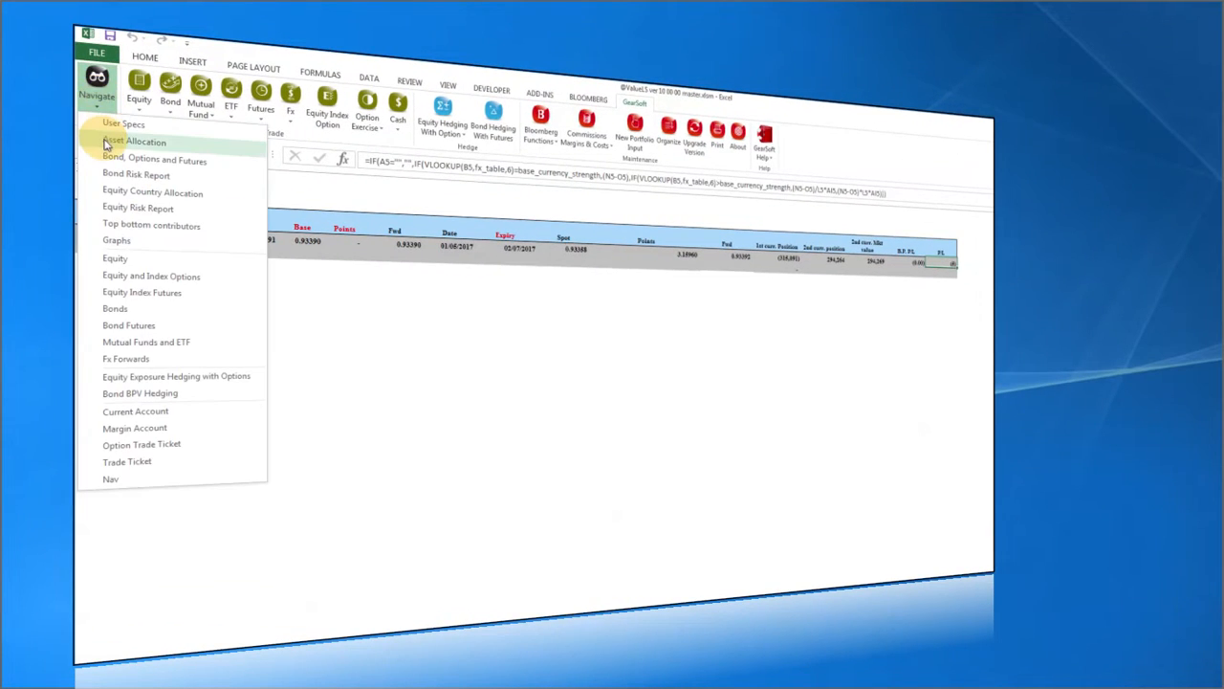
{"action": "left_click", "coordinate": [104, 137]}
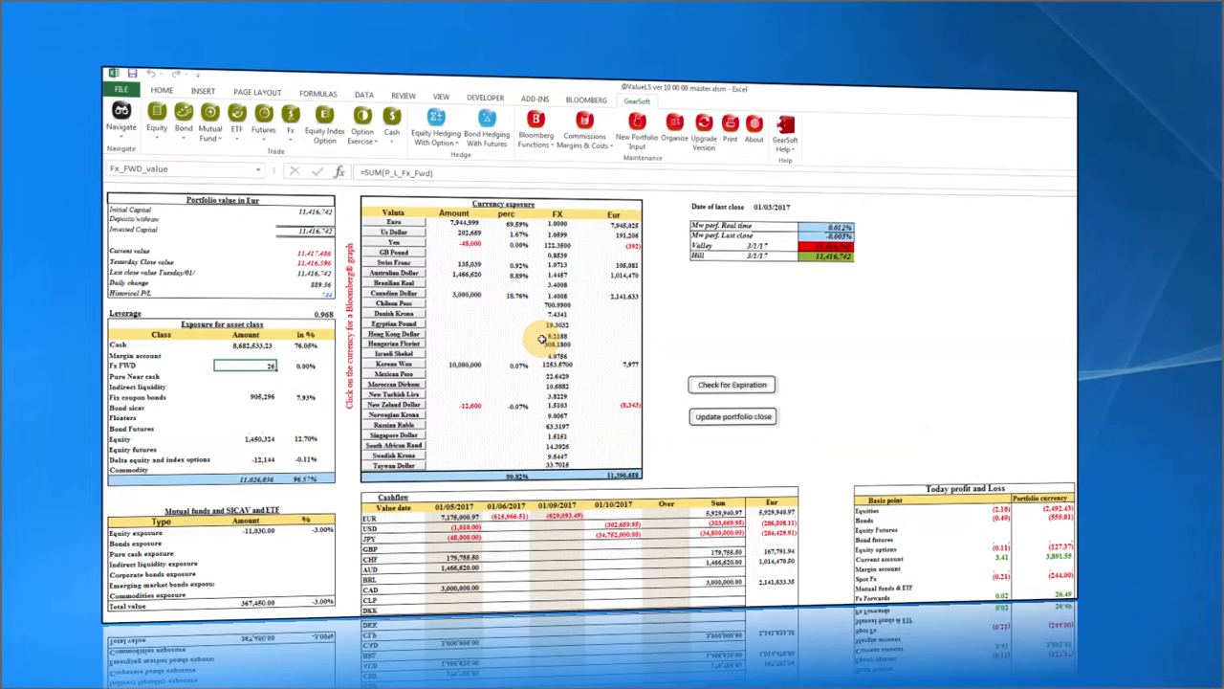
Review the remaining Swiss Franc exposure and Fx Forwards P&L, then start an Equity Index Option trade.
{"action": "left_click", "coordinate": [463, 264]}
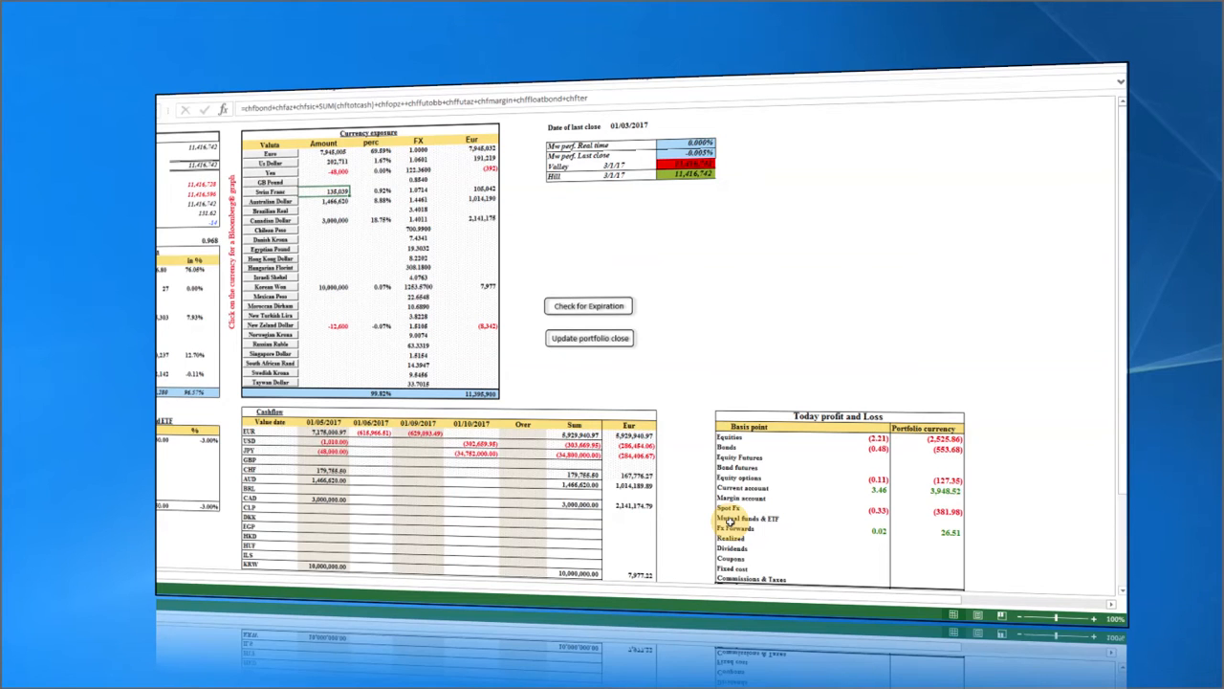
{"action": "left_click", "coordinate": [875, 532]}
{"action": "left_click", "coordinate": [951, 533]}
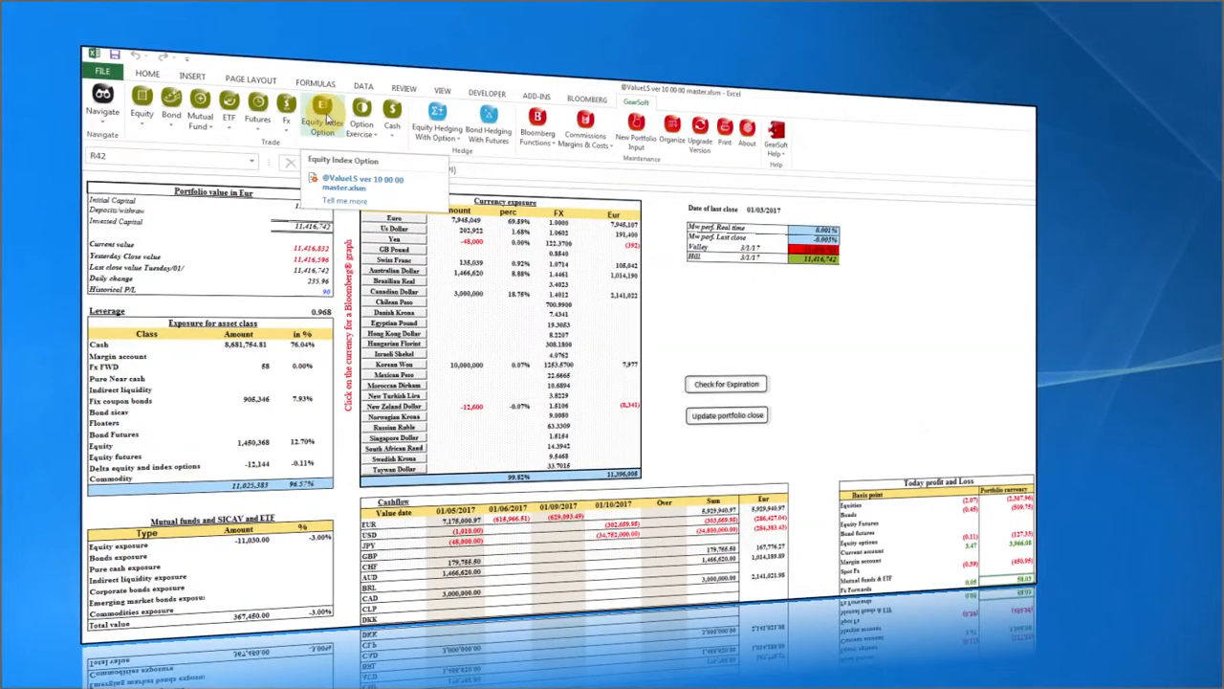
{"action": "left_click", "coordinate": [327, 116]}
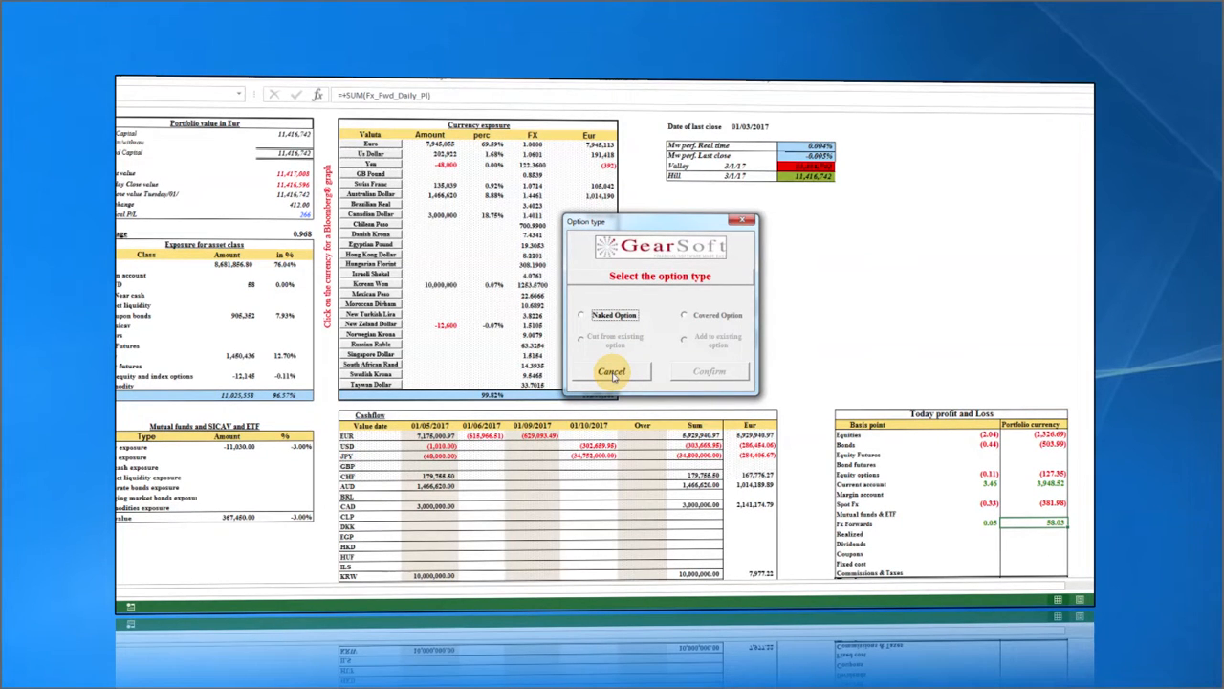
{"action": "left_click", "coordinate": [613, 376]}
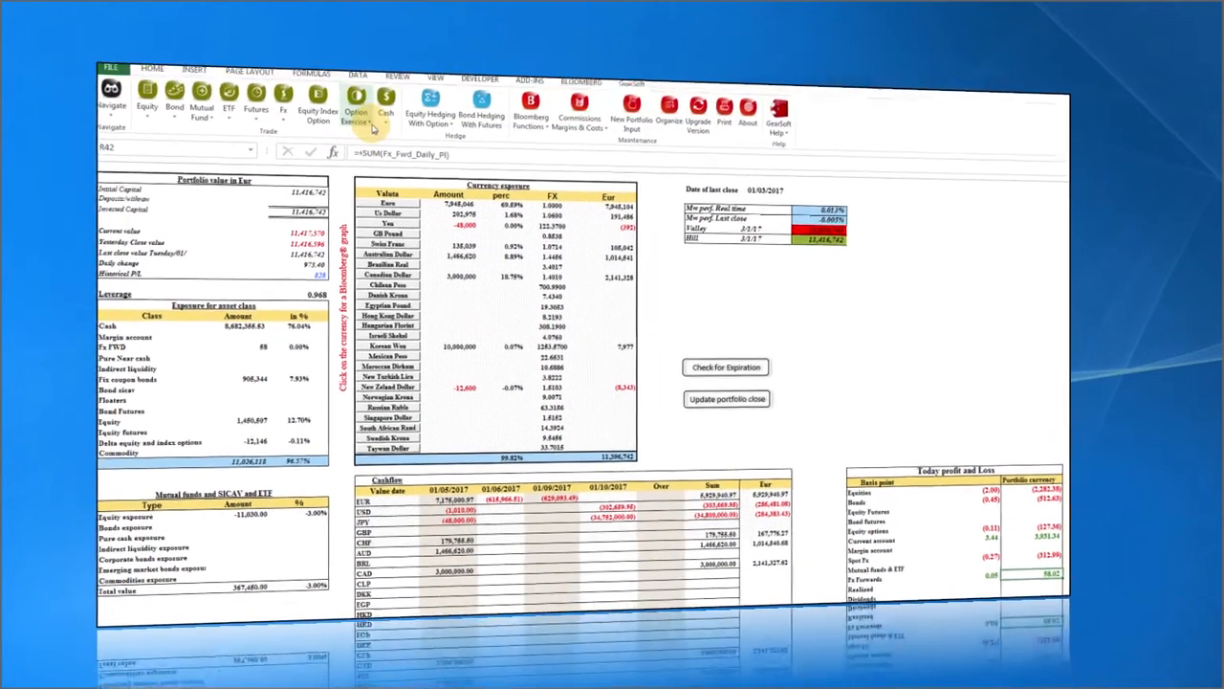
{"action": "left_click", "coordinate": [369, 124]}
{"action": "left_click", "coordinate": [374, 150]}
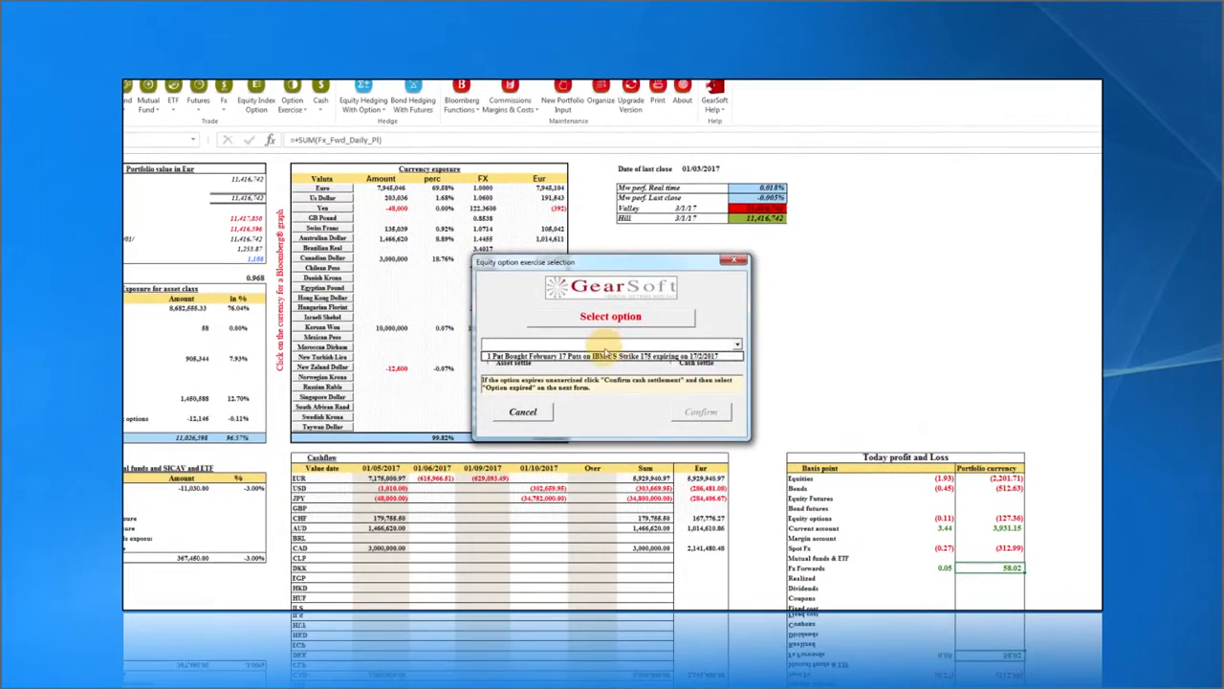
{"action": "left_click", "coordinate": [605, 356]}
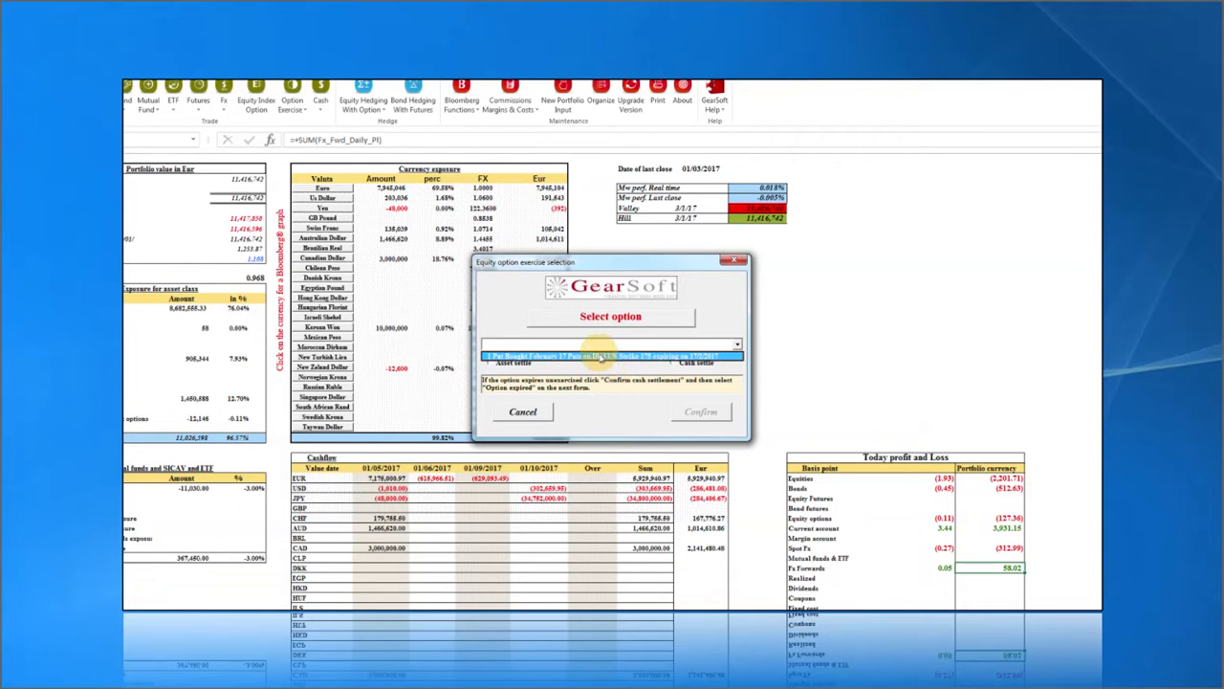
{"action": "left_click", "coordinate": [599, 357]}
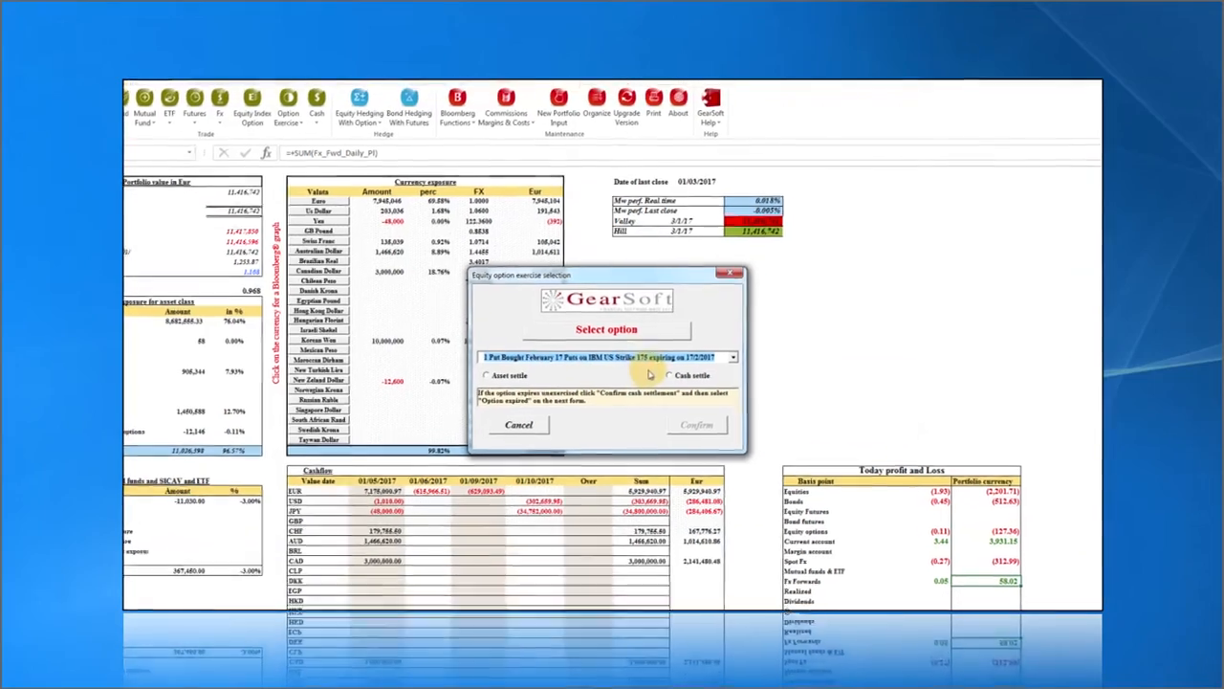
{"action": "left_click_drag", "start_coordinate": [623, 275], "coordinate": [697, 244]}
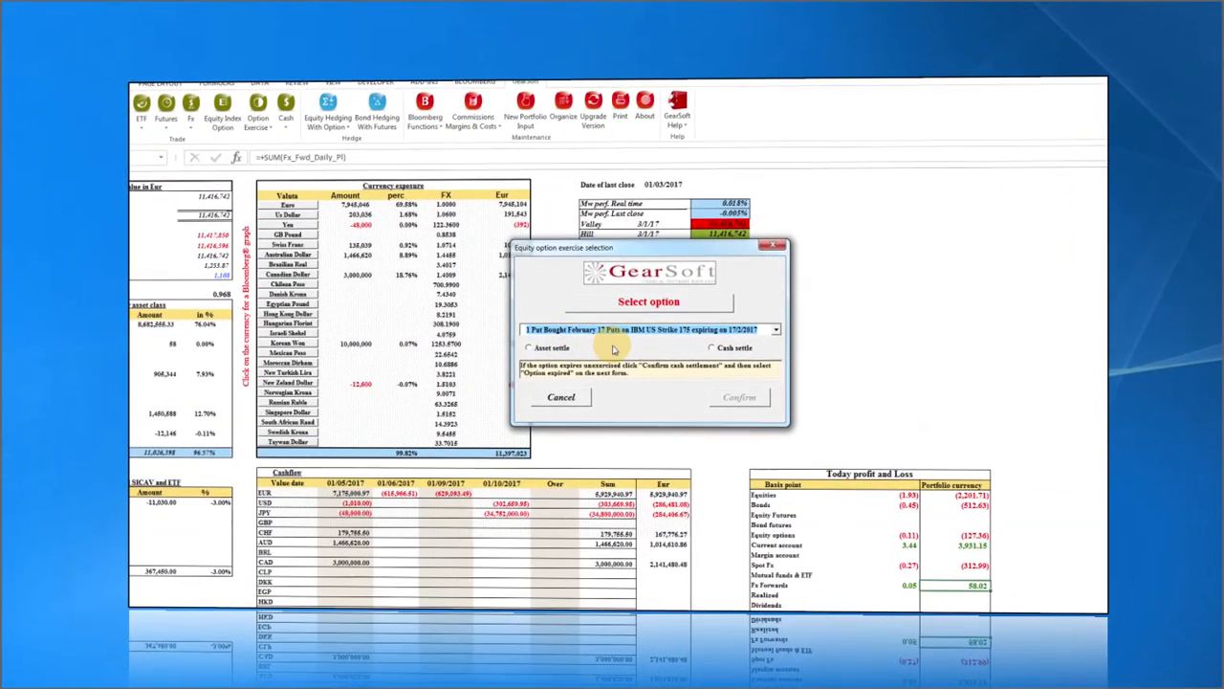
{"action": "left_click", "coordinate": [543, 348]}
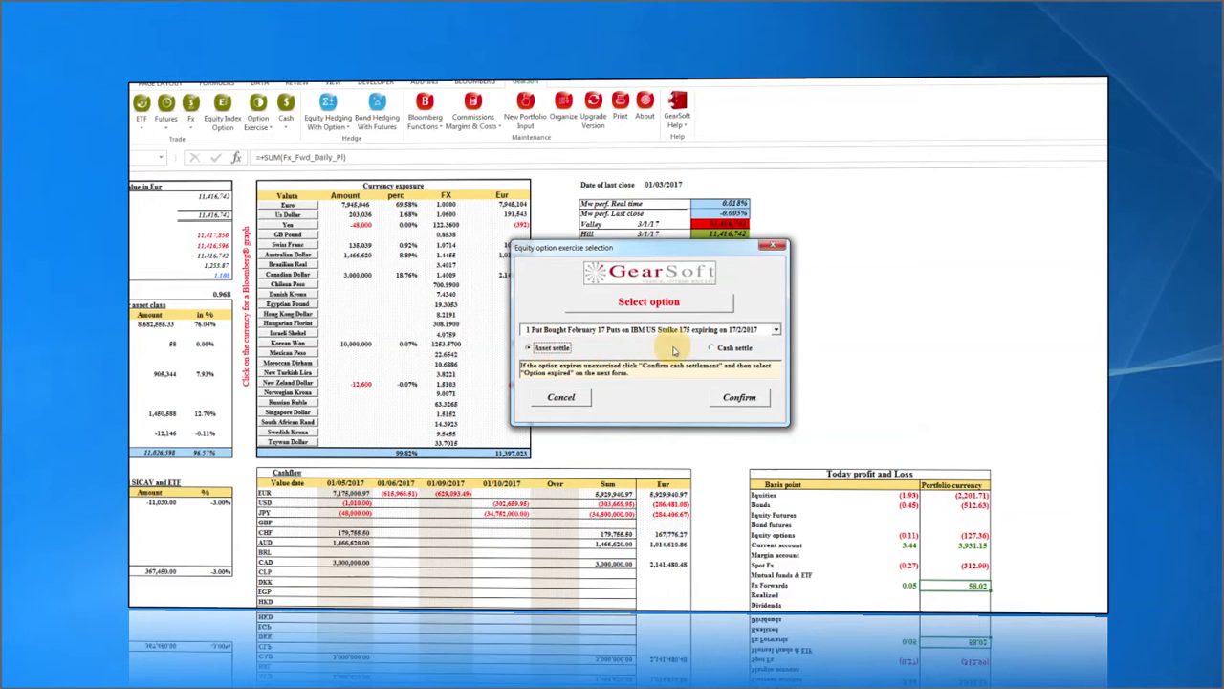
{"action": "left_click", "coordinate": [712, 348]}
{"action": "left_click", "coordinate": [517, 346]}
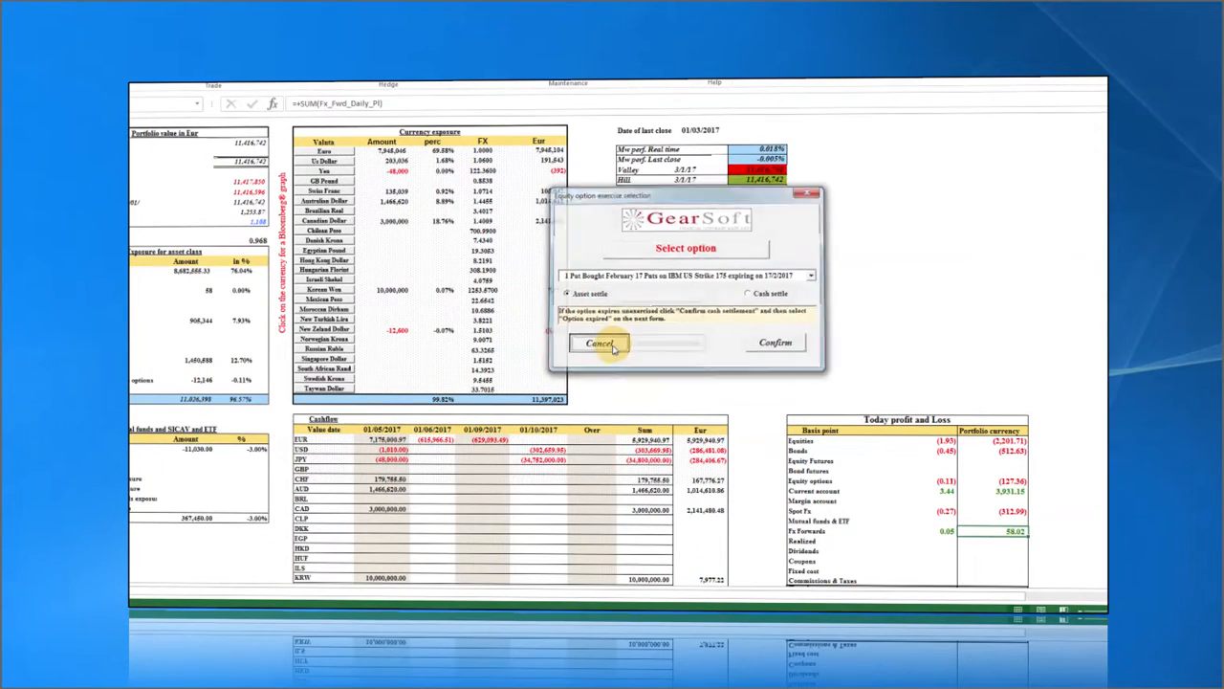
{"action": "left_click", "coordinate": [600, 344]}
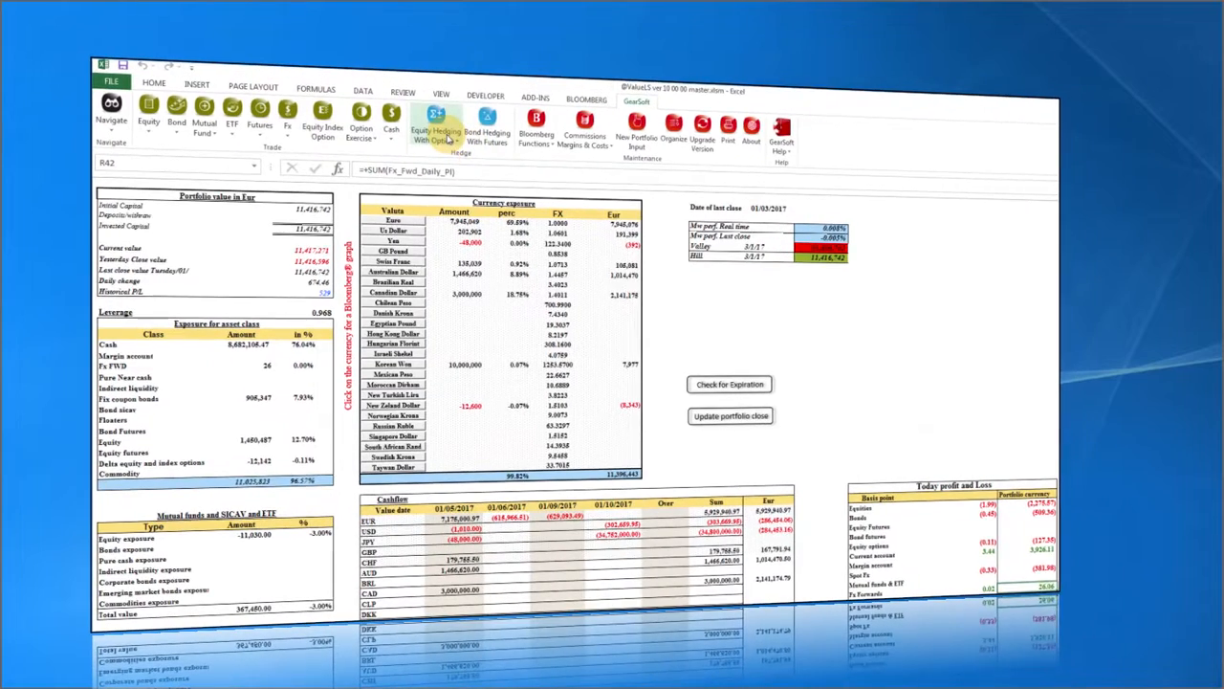
Start a Plain Option equity hedge, loading data with flexible funds at net exposure.
{"action": "left_click", "coordinate": [440, 132]}
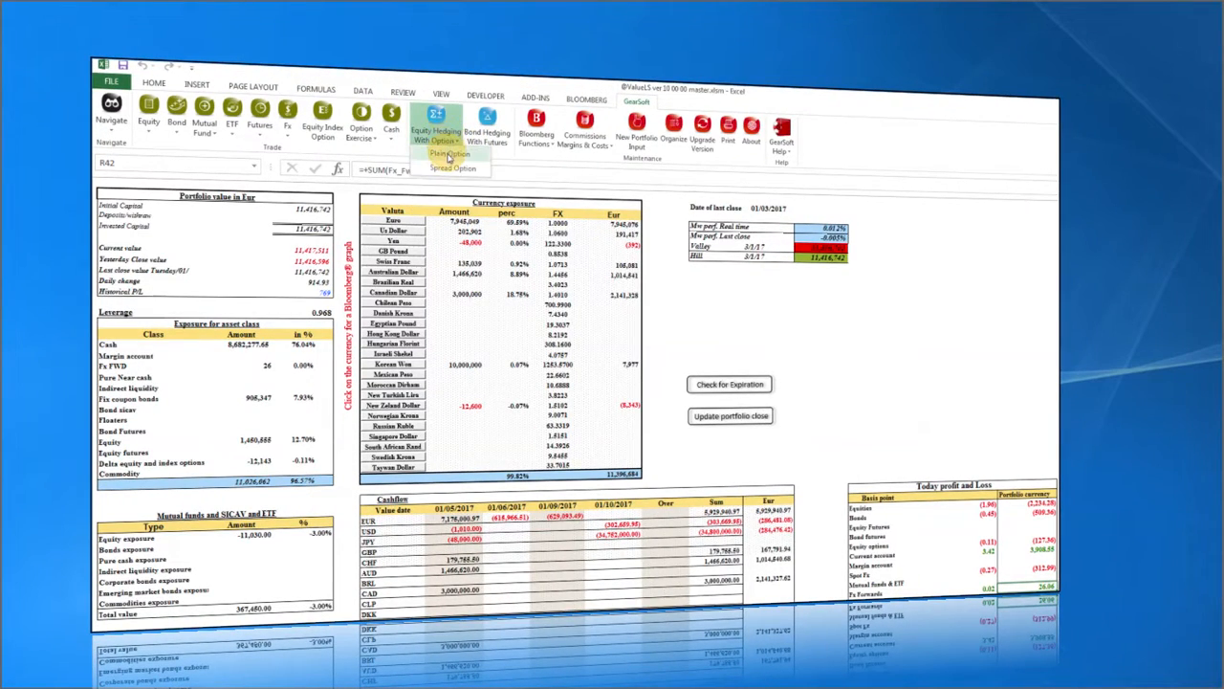
{"action": "left_click", "coordinate": [449, 153]}
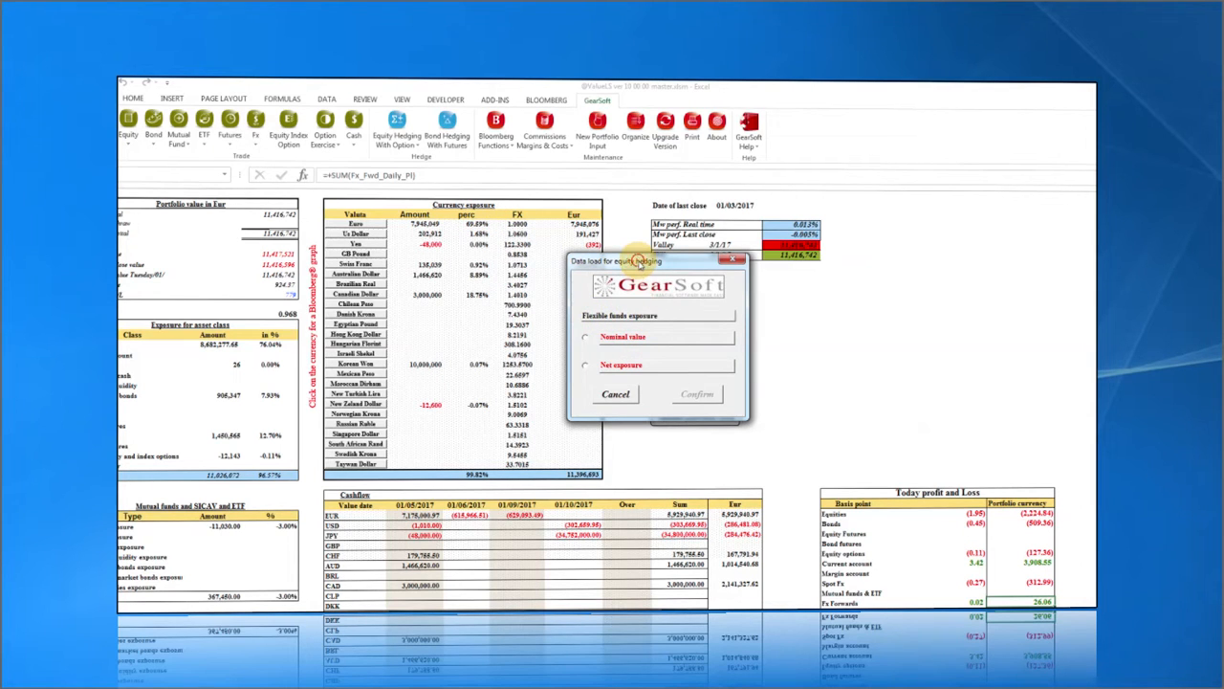
{"action": "left_click_drag", "start_coordinate": [640, 260], "coordinate": [755, 249]}
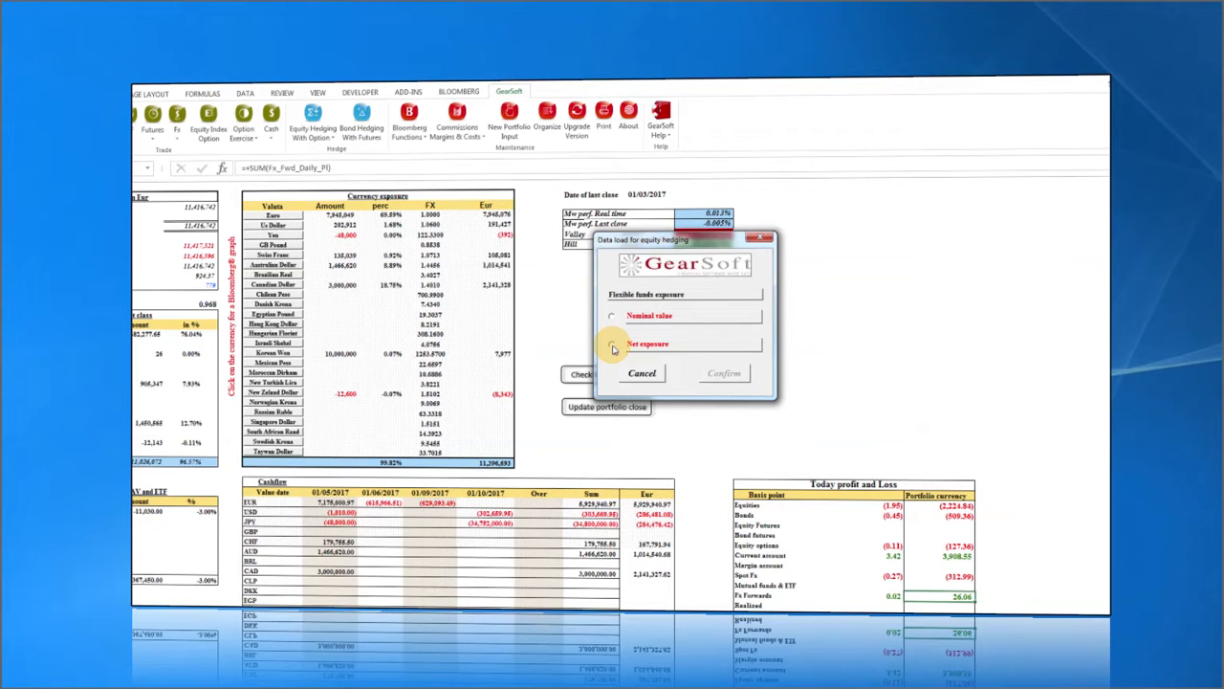
{"action": "left_click", "coordinate": [612, 347]}
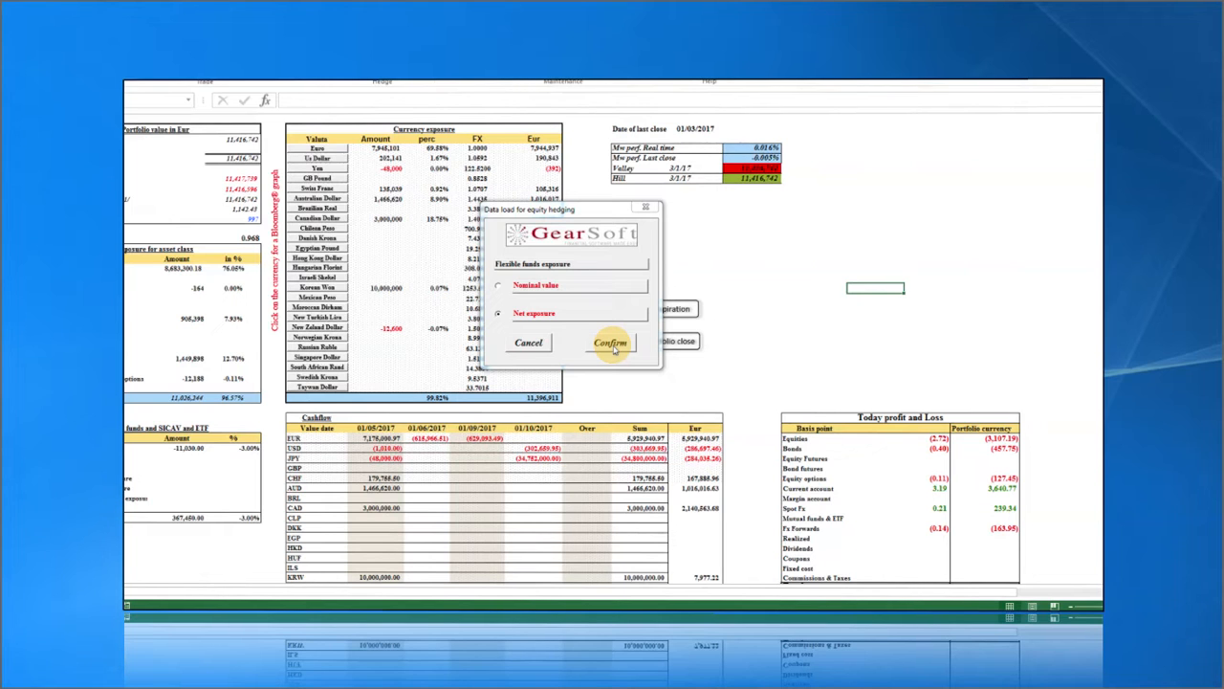
{"action": "left_click", "coordinate": [614, 344]}
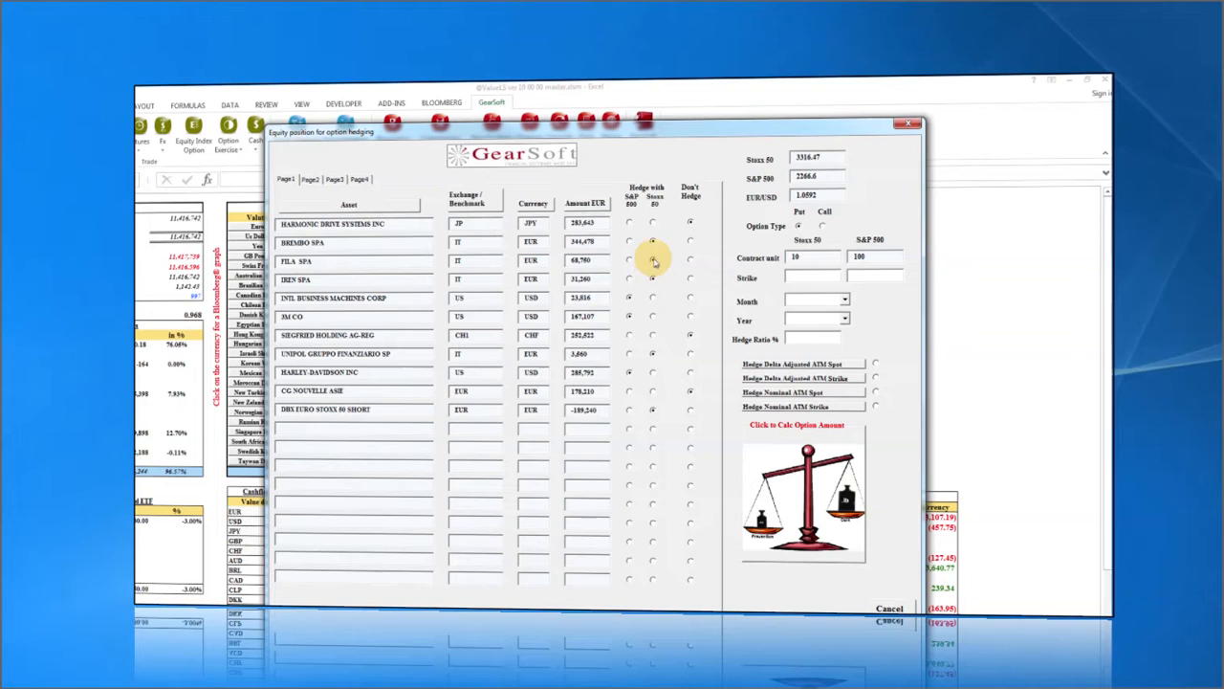
Set 3M CO, Harmonic Drive Systems and CG Nouvelle Asie to hedge with the S&P 500.
{"action": "left_click", "coordinate": [629, 317]}
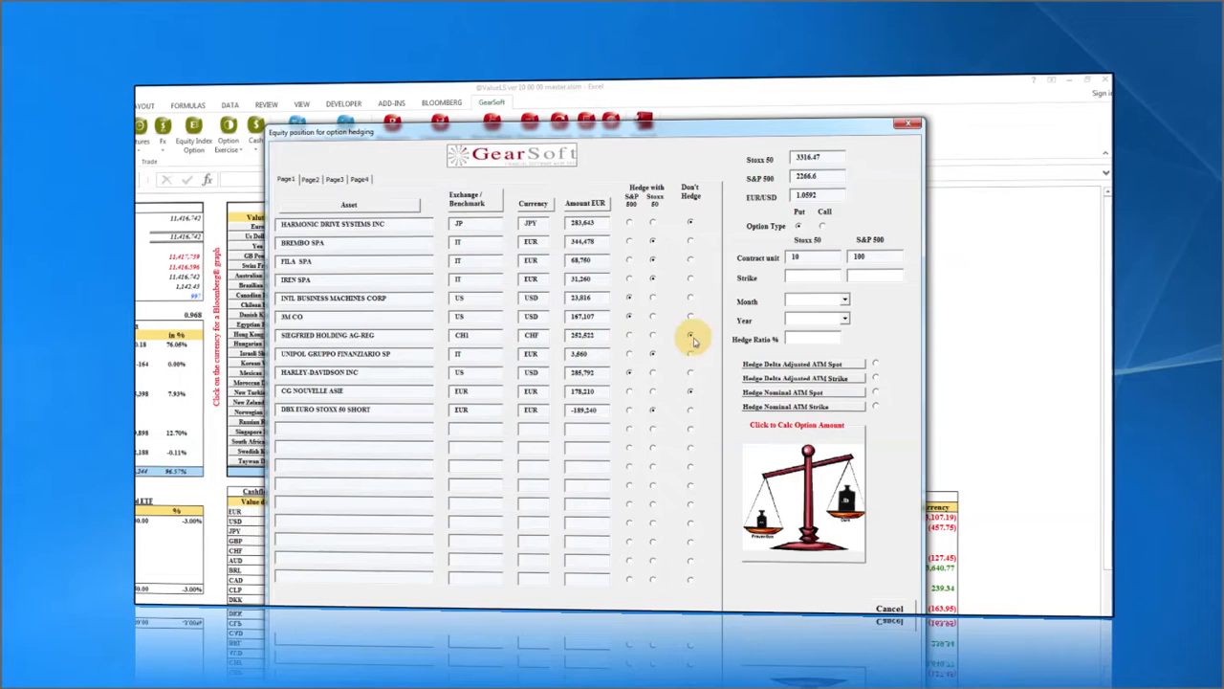
{"action": "left_click", "coordinate": [690, 224]}
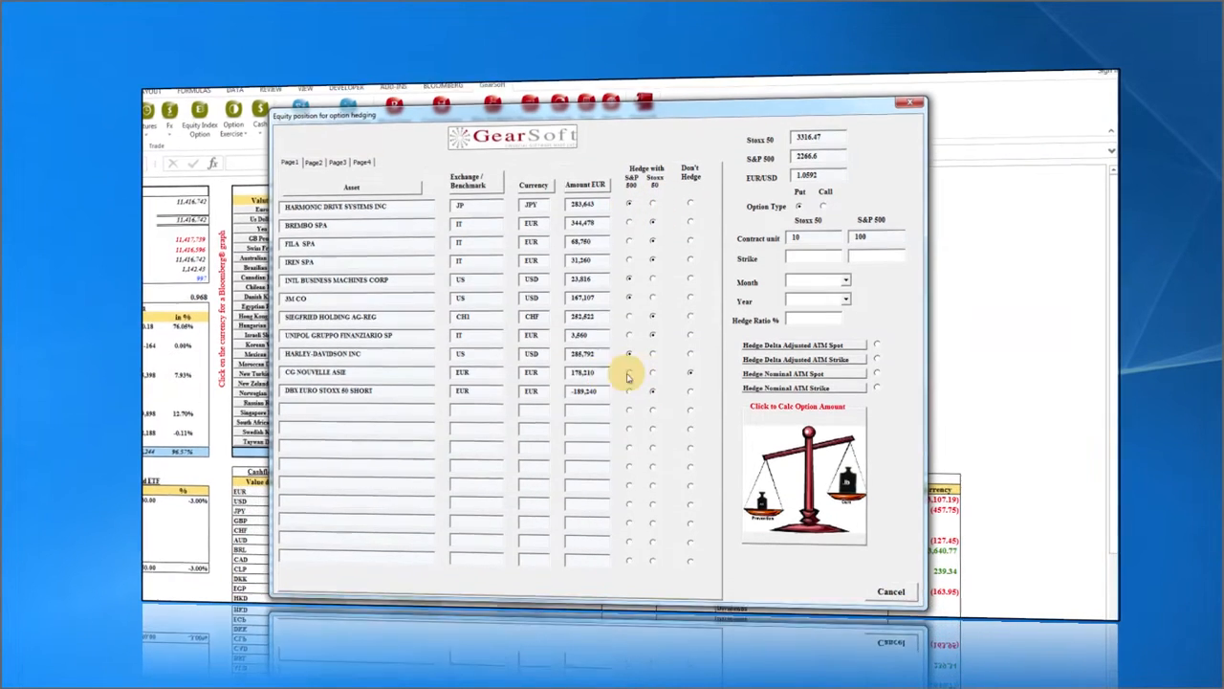
{"action": "left_click", "coordinate": [629, 372]}
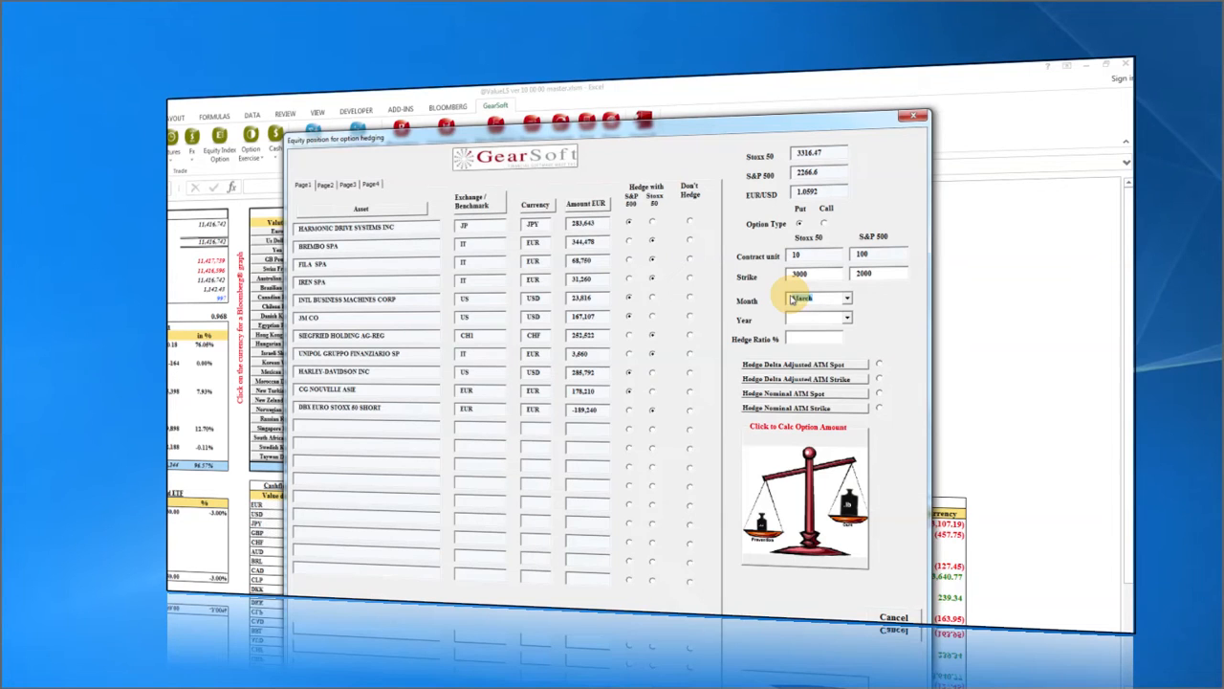
Set the option expiry to December 2017 and select Hedge Nominal ATM Spot.
{"action": "left_click", "coordinate": [847, 299]}
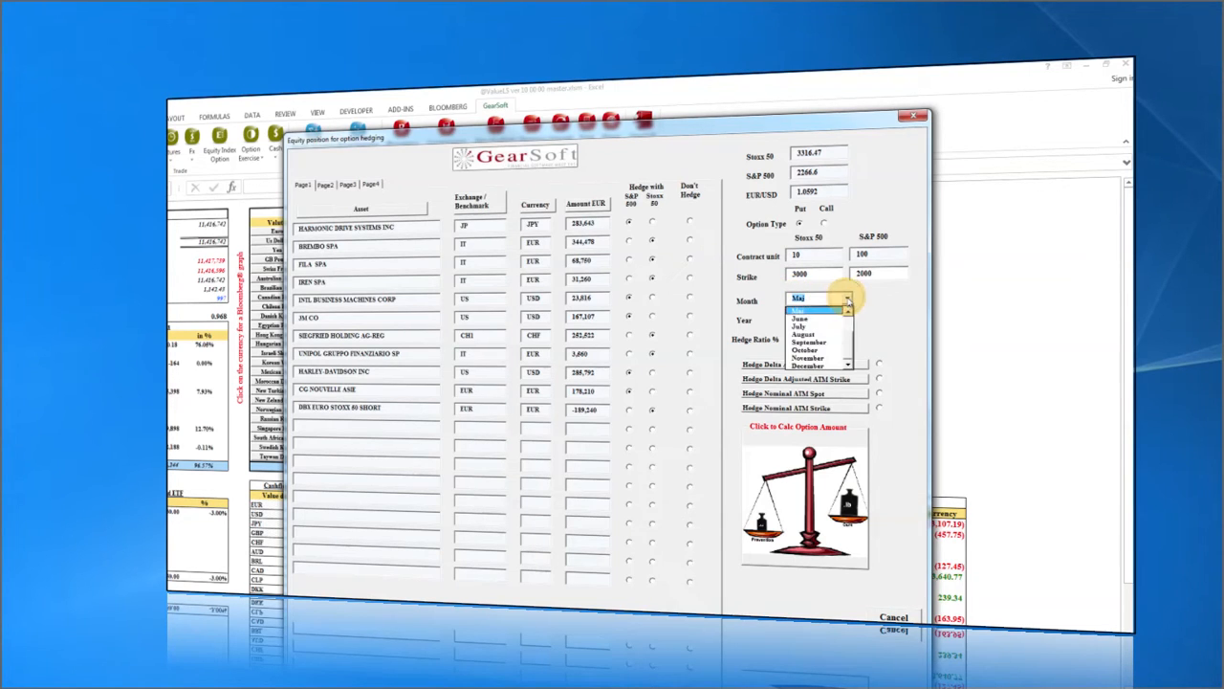
{"action": "left_click", "coordinate": [823, 365]}
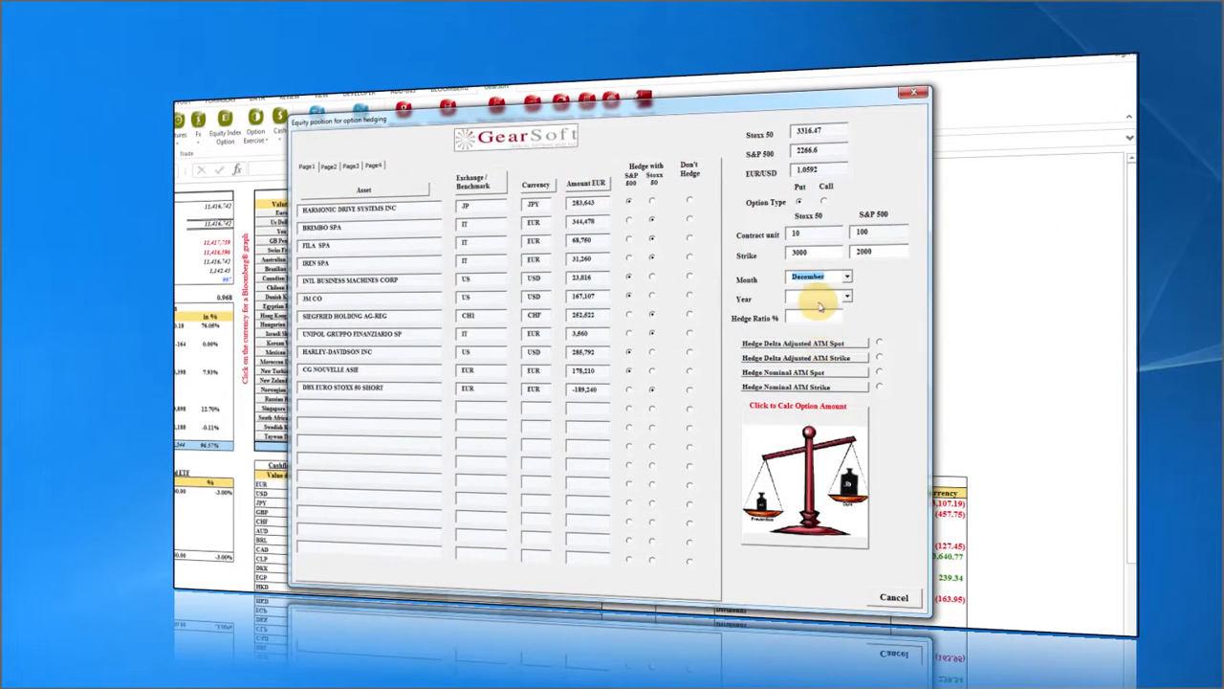
{"action": "left_click", "coordinate": [818, 300]}
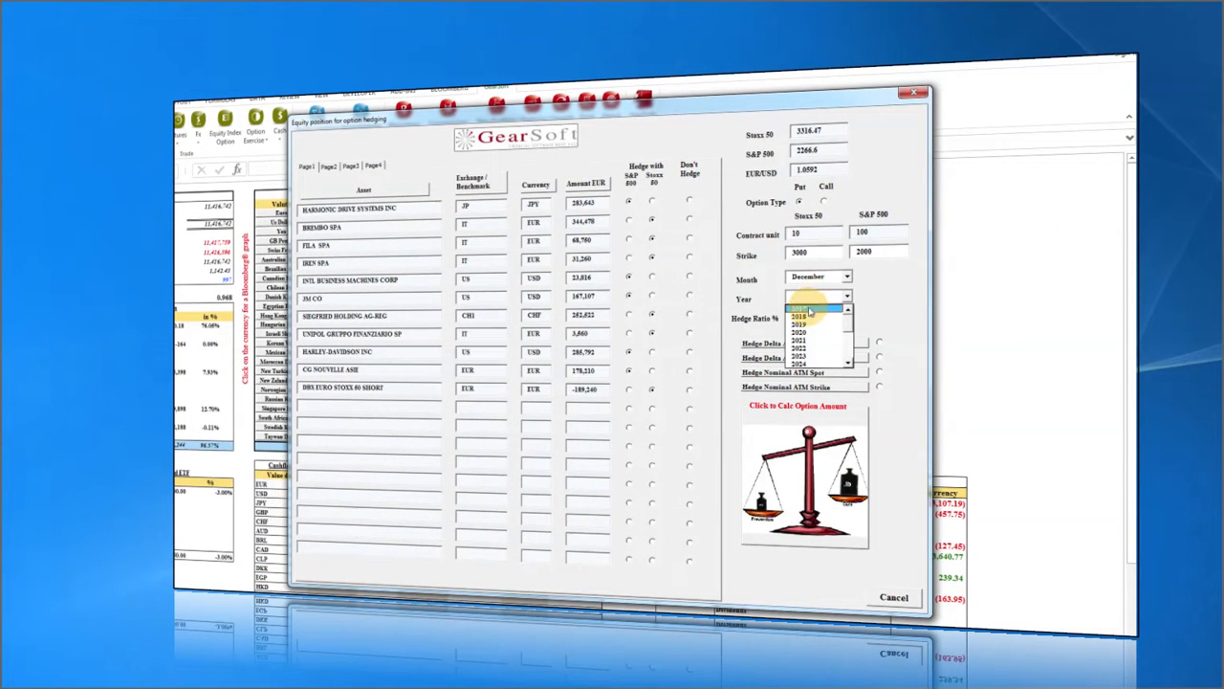
{"action": "left_click", "coordinate": [804, 316]}
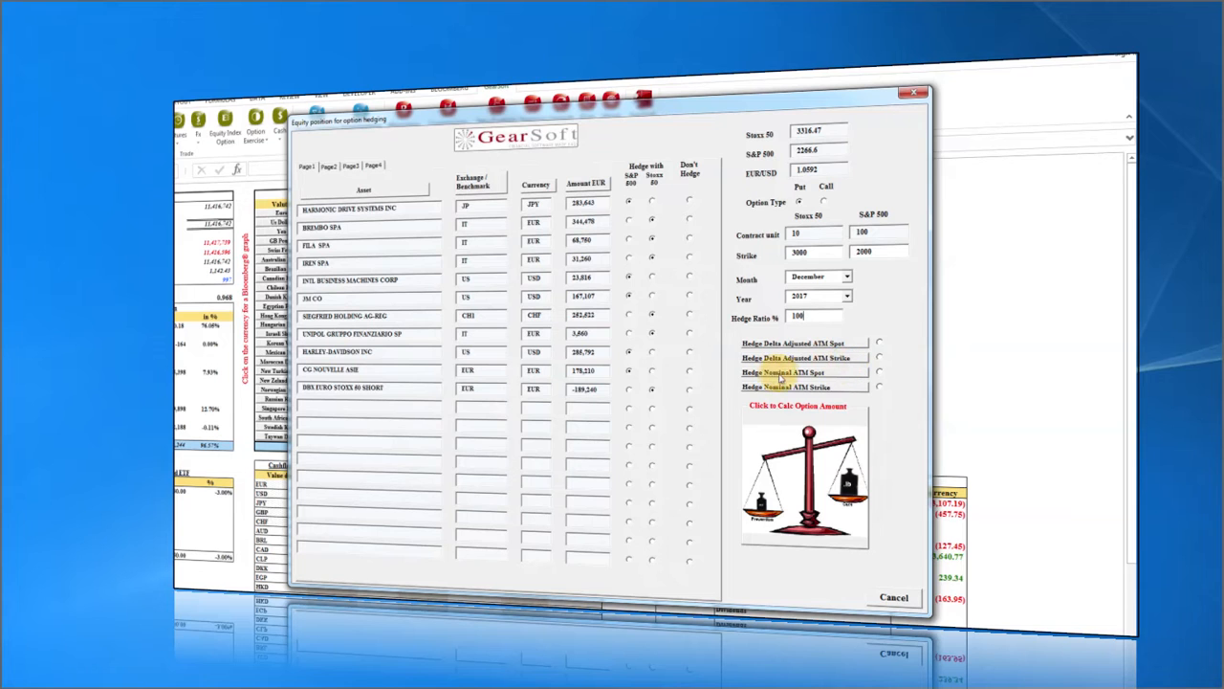
{"action": "left_click", "coordinate": [879, 372]}
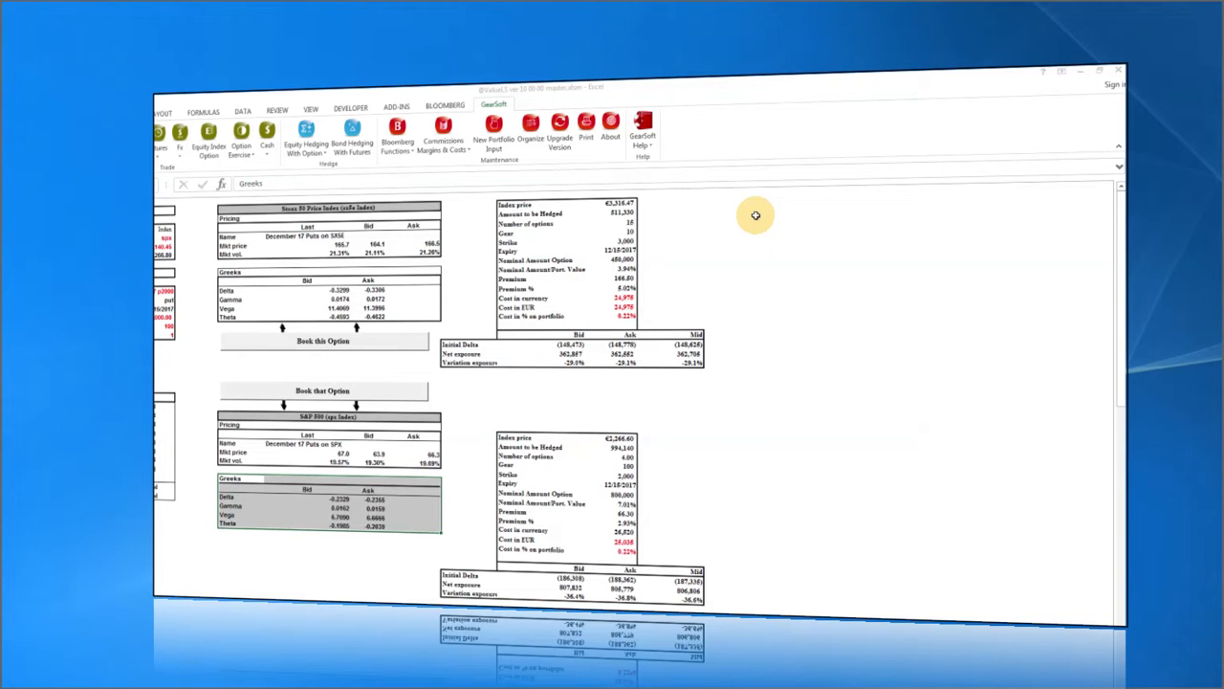
{"action": "left_click", "coordinate": [612, 223]}
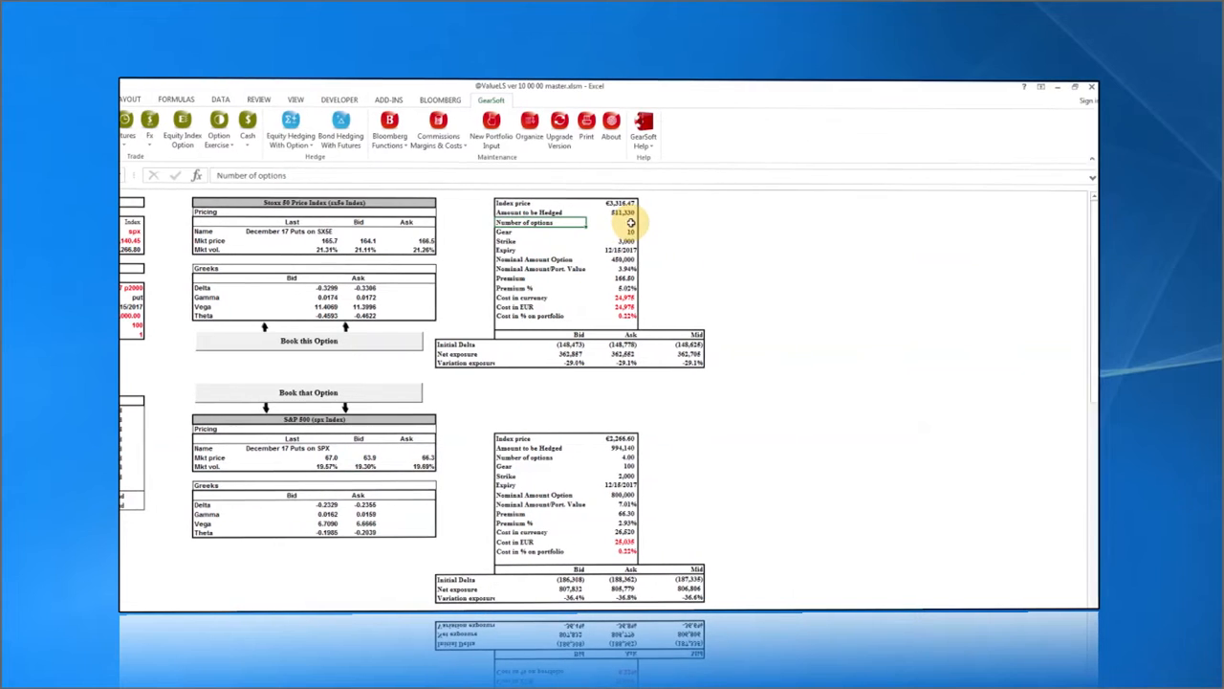
{"action": "left_click", "coordinate": [706, 224]}
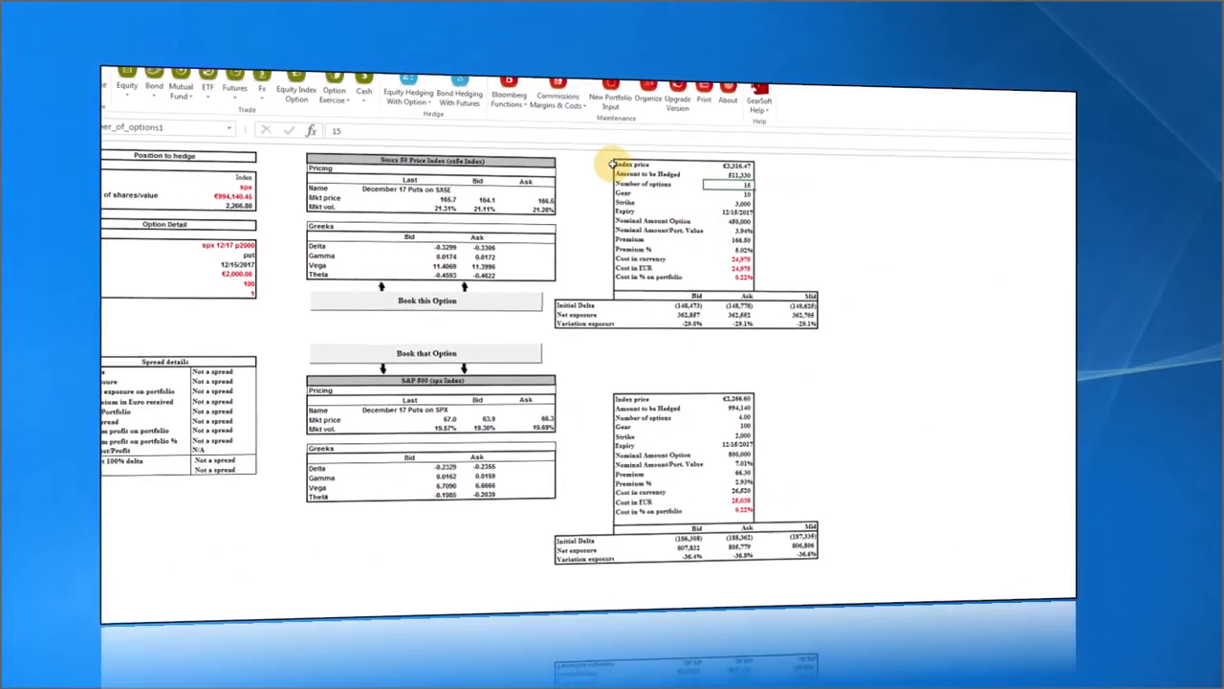
{"action": "left_click_drag", "start_coordinate": [622, 191], "coordinate": [715, 309]}
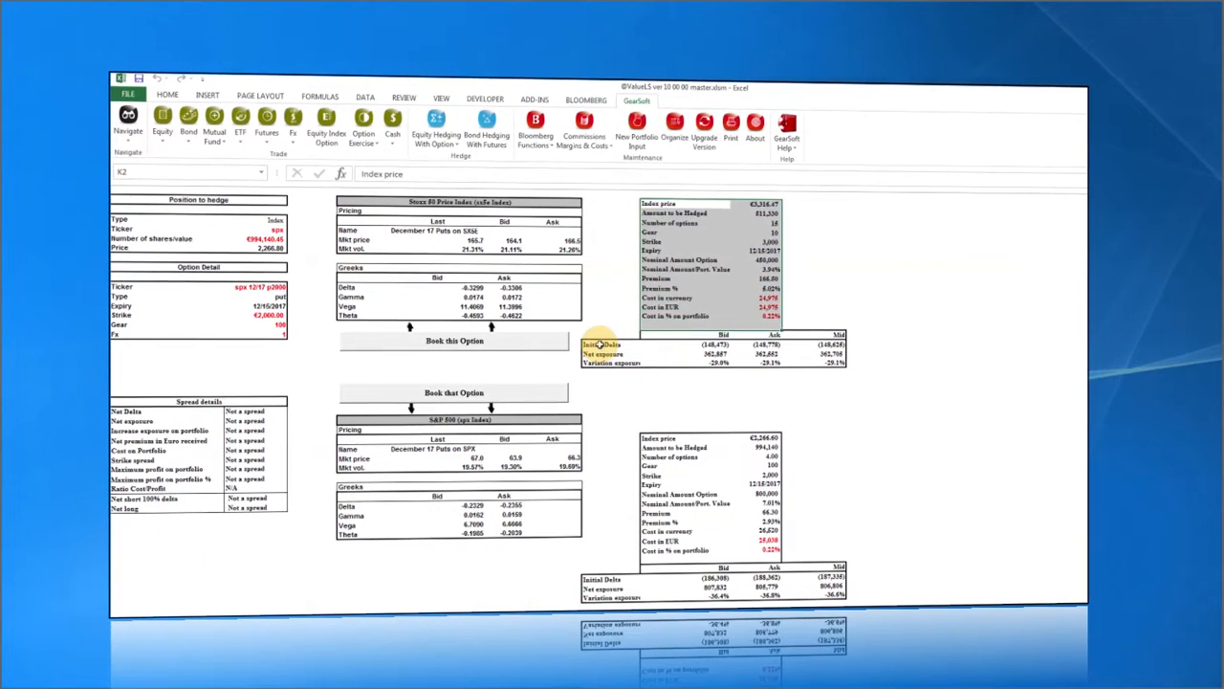
{"action": "left_click", "coordinate": [576, 346]}
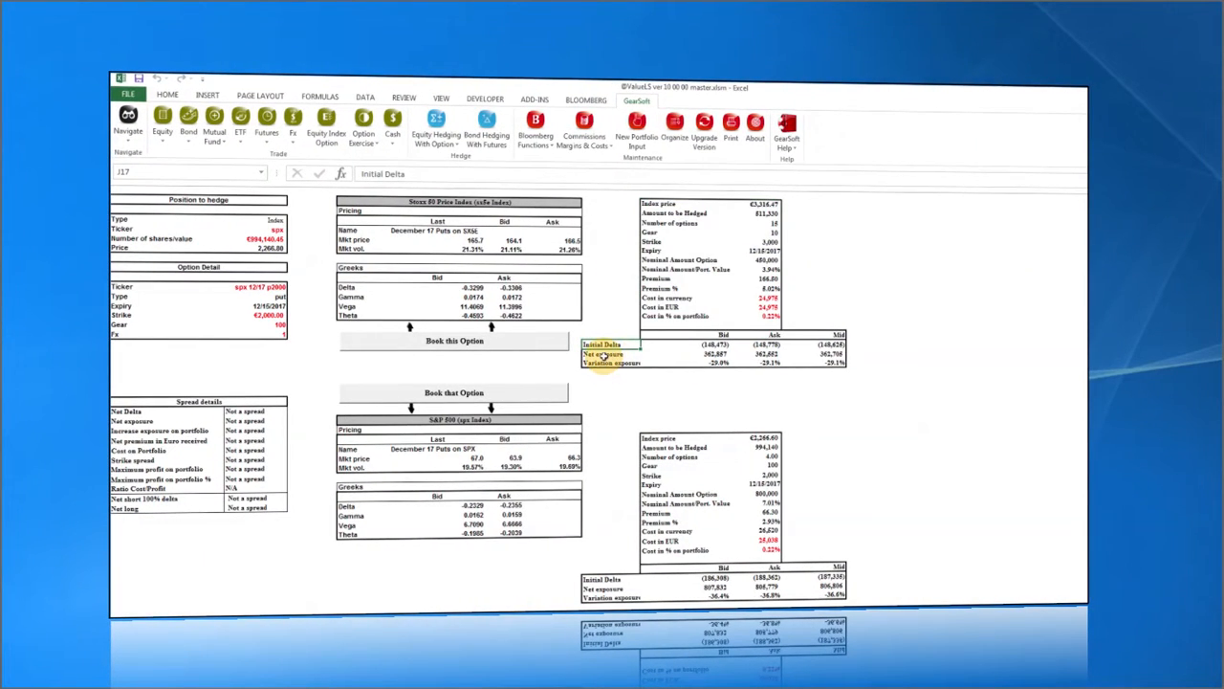
{"action": "left_click", "coordinate": [604, 356]}
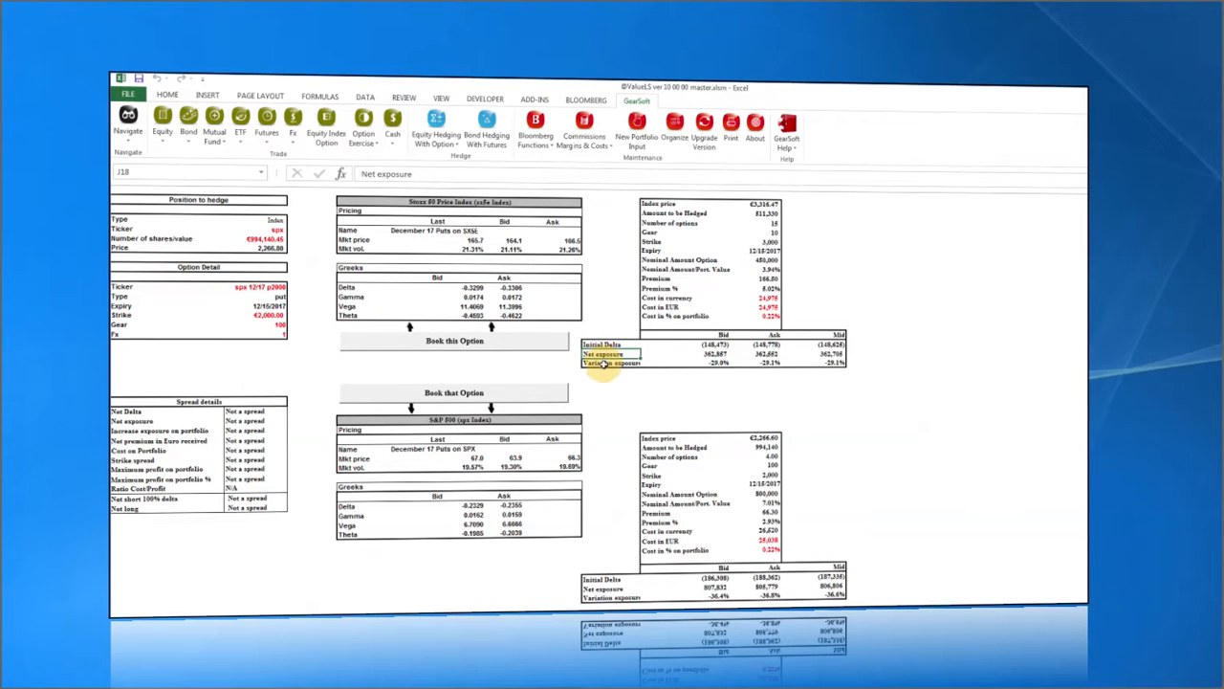
{"action": "left_click", "coordinate": [605, 365]}
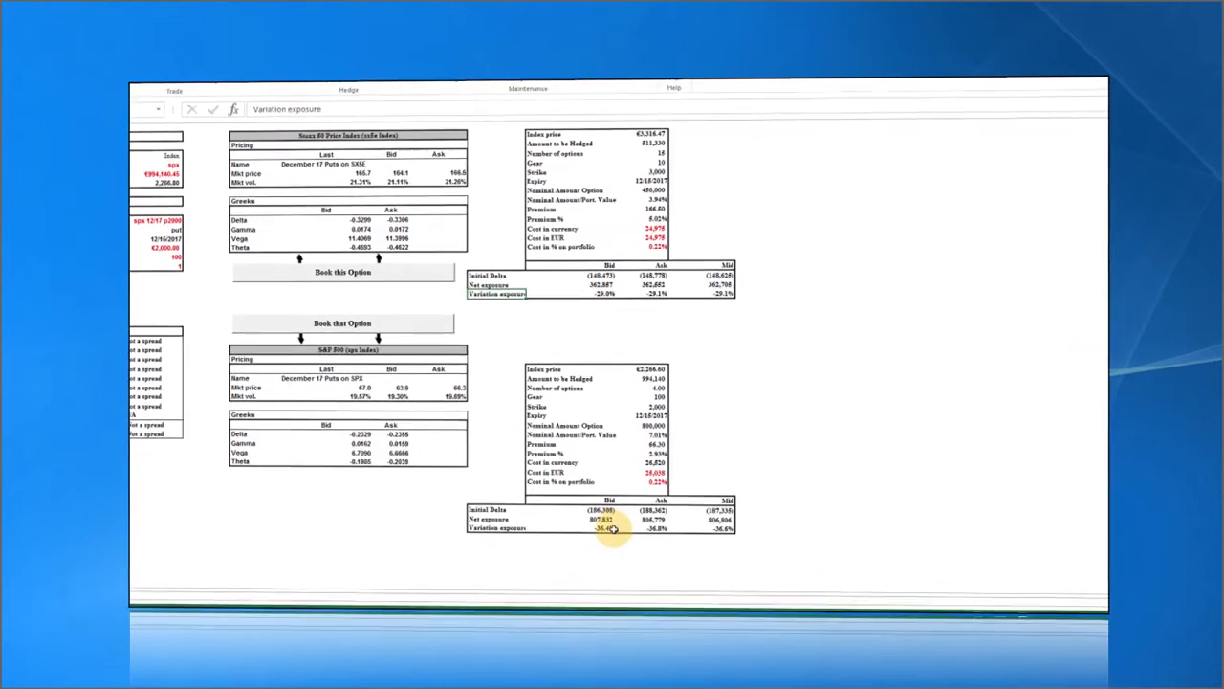
{"action": "left_click", "coordinate": [602, 564]}
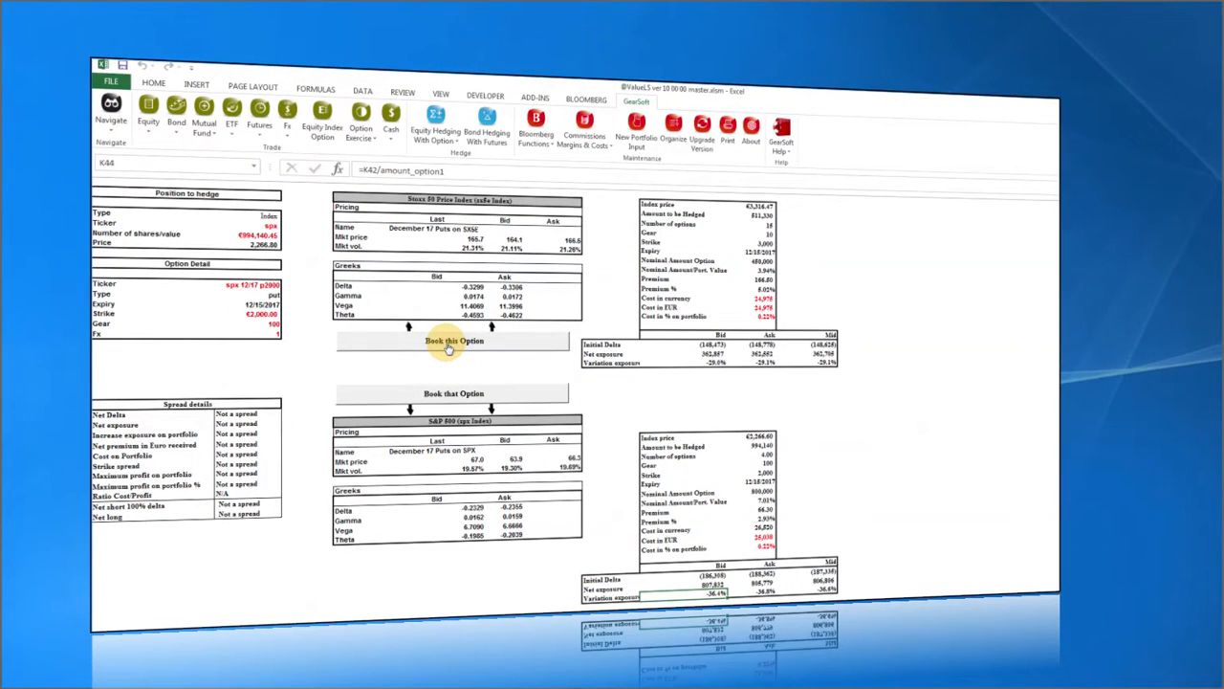
{"action": "left_click", "coordinate": [449, 348]}
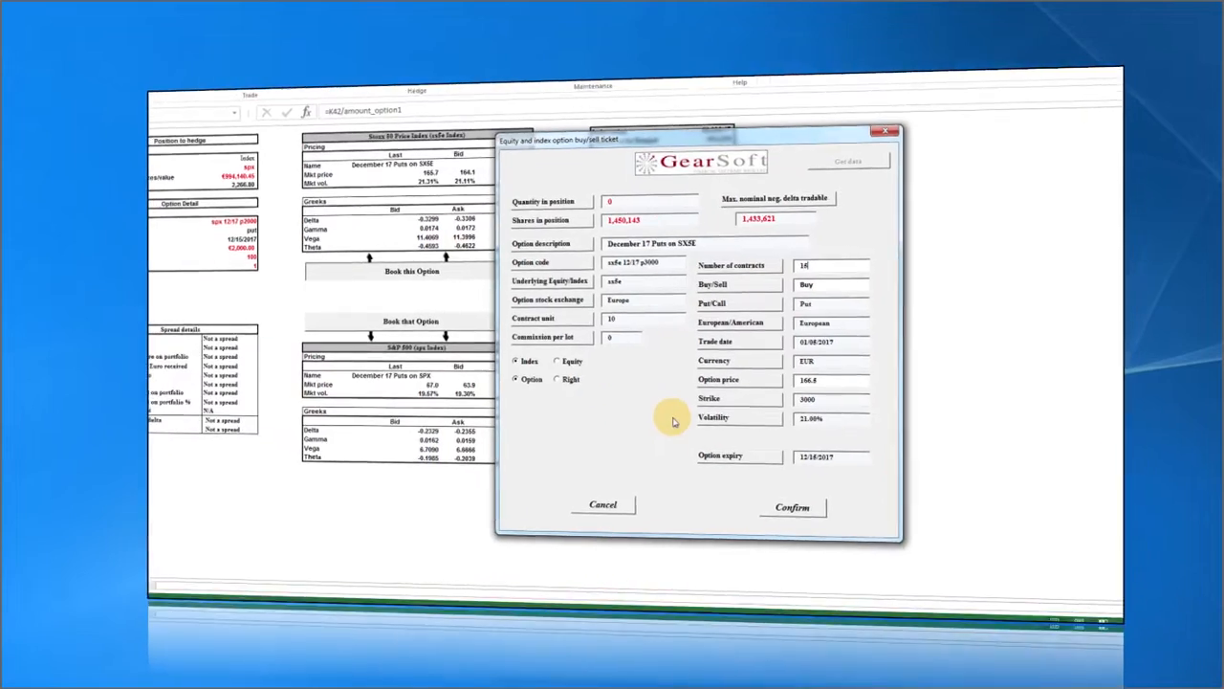
{"action": "left_click", "coordinate": [613, 498]}
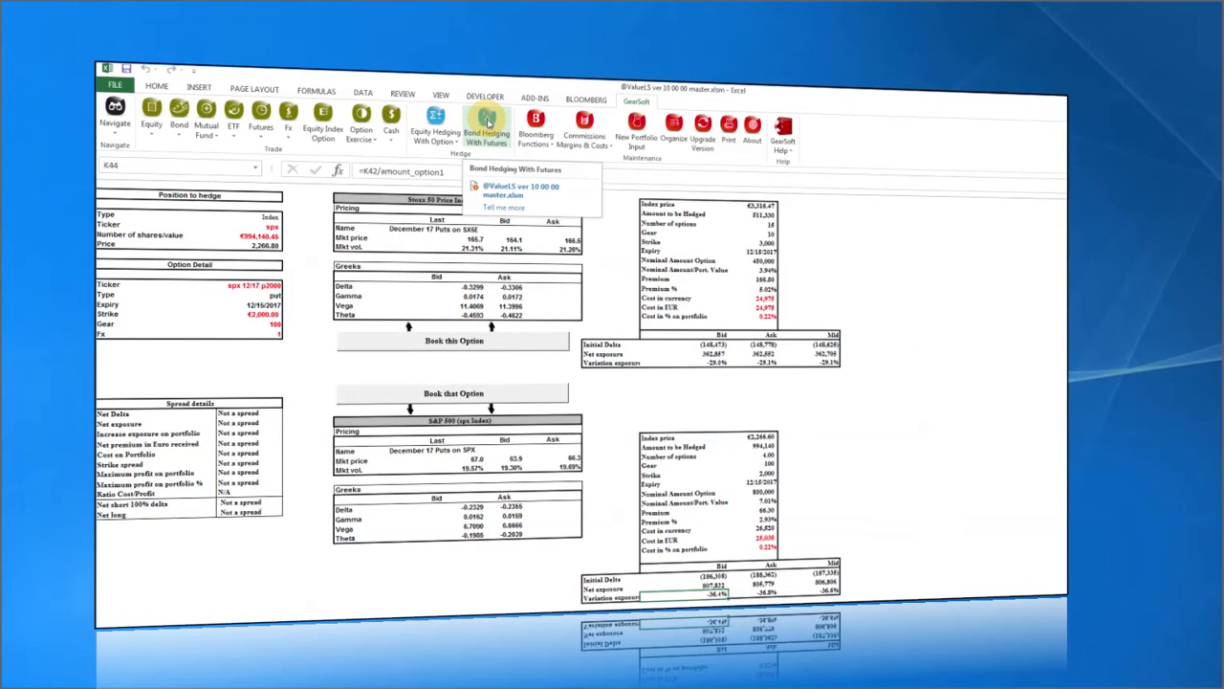
Run the bond BPV hedge, review amounts C10:C15 and duration, keeping Italy 10y as the future.
{"action": "left_click", "coordinate": [488, 119]}
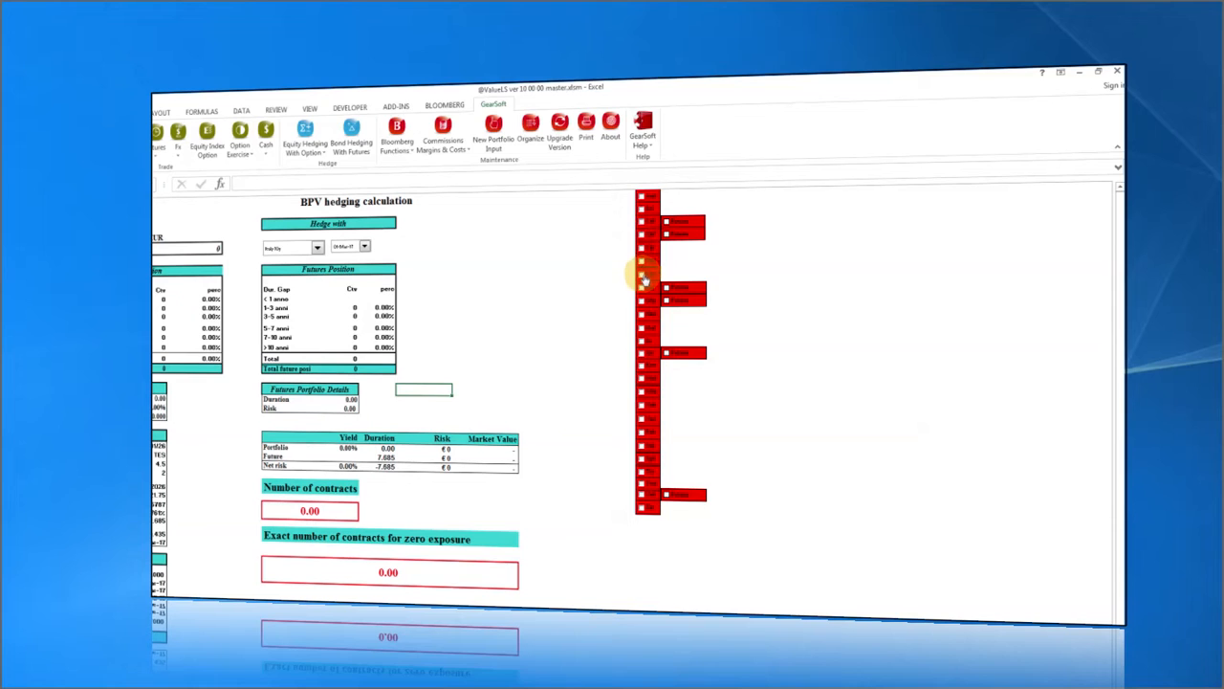
{"action": "left_click", "coordinate": [641, 288]}
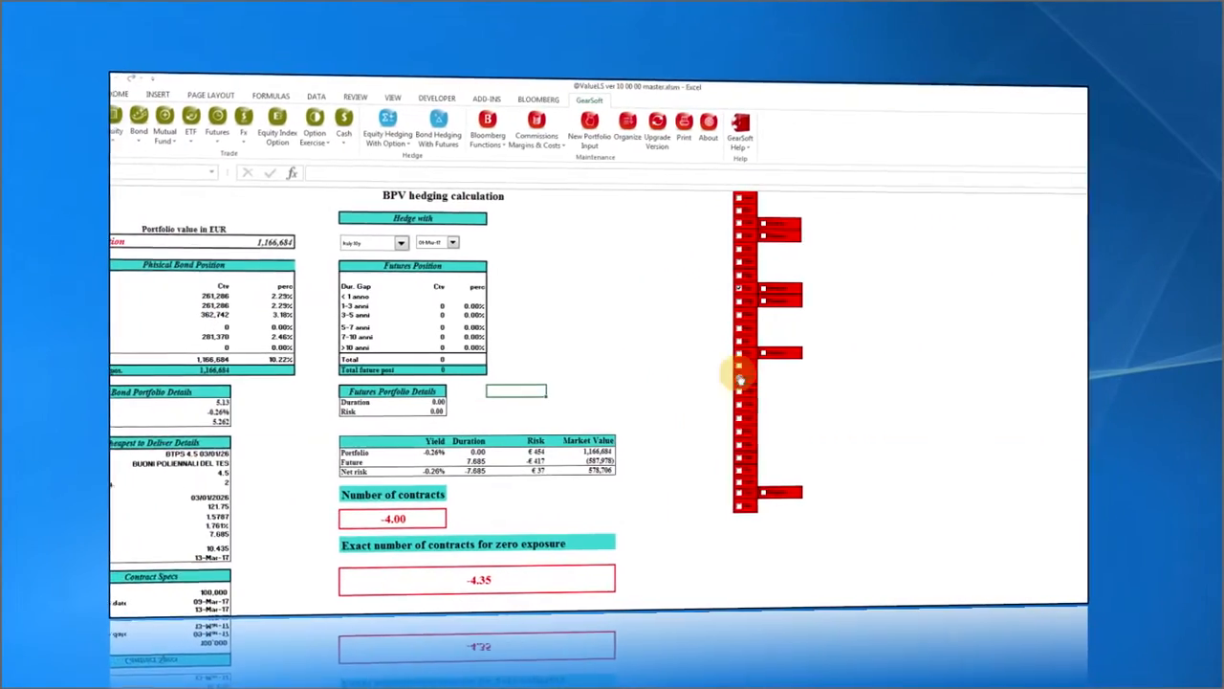
{"action": "left_click", "coordinate": [239, 294]}
{"action": "left_click_drag", "start_coordinate": [244, 294], "coordinate": [242, 346]}
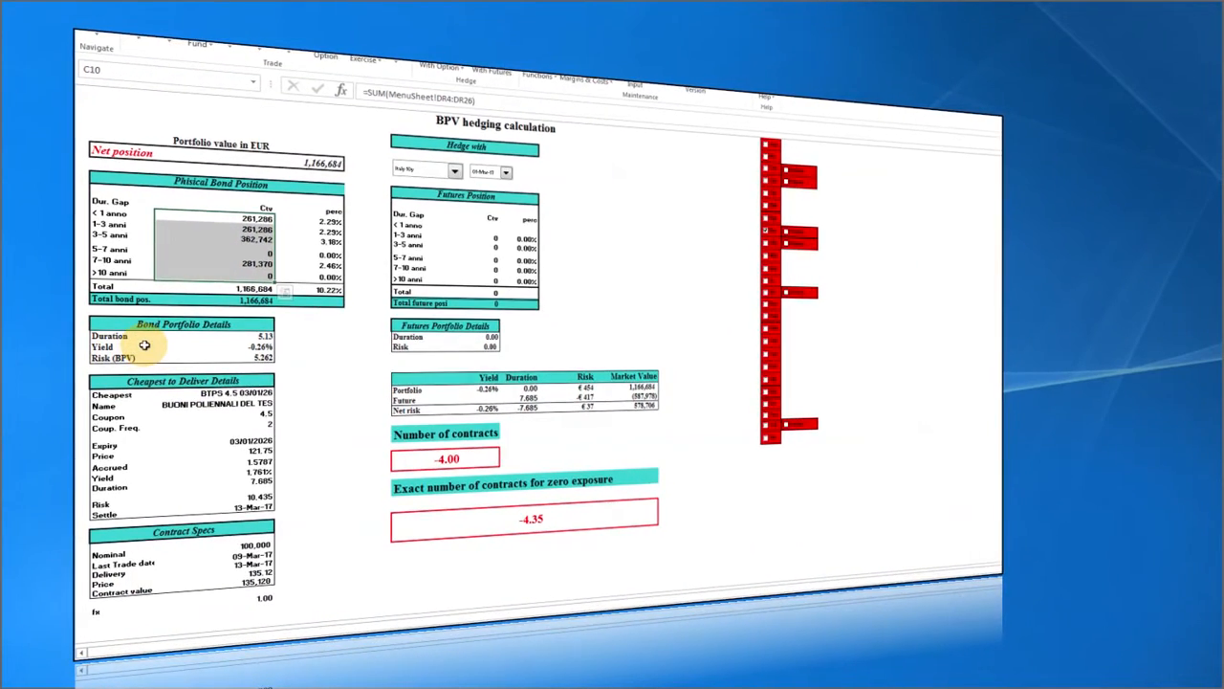
{"action": "left_click", "coordinate": [264, 335]}
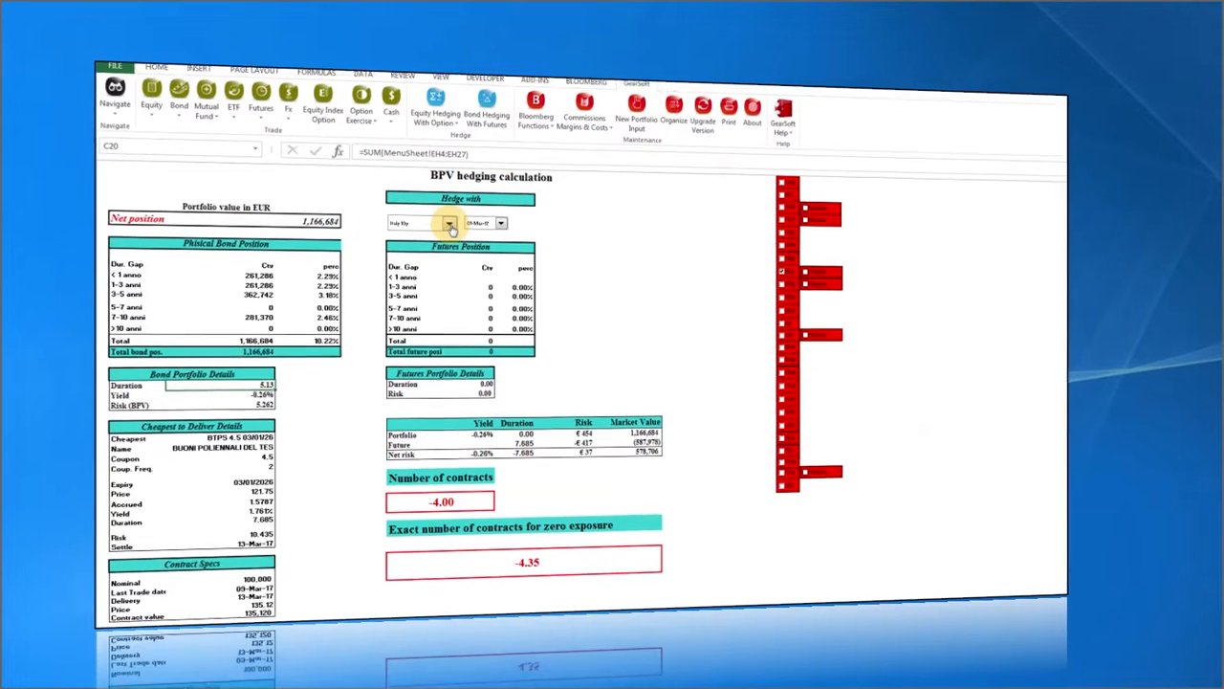
{"action": "left_click", "coordinate": [450, 241]}
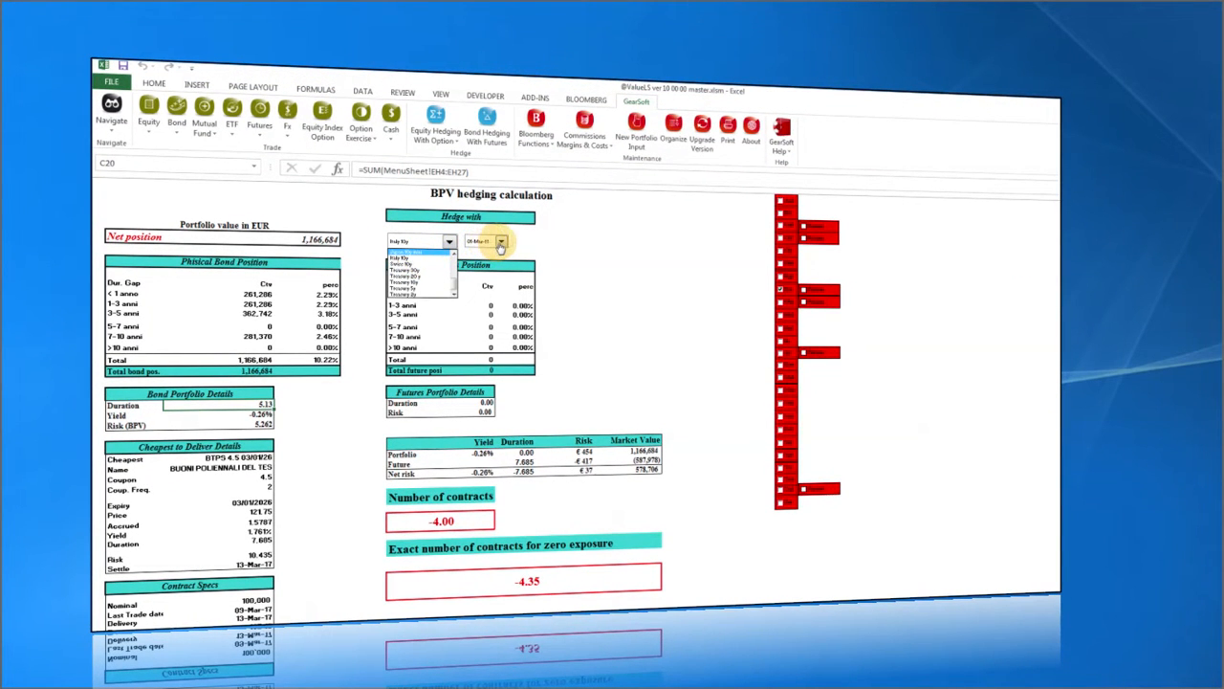
{"action": "left_click", "coordinate": [446, 267]}
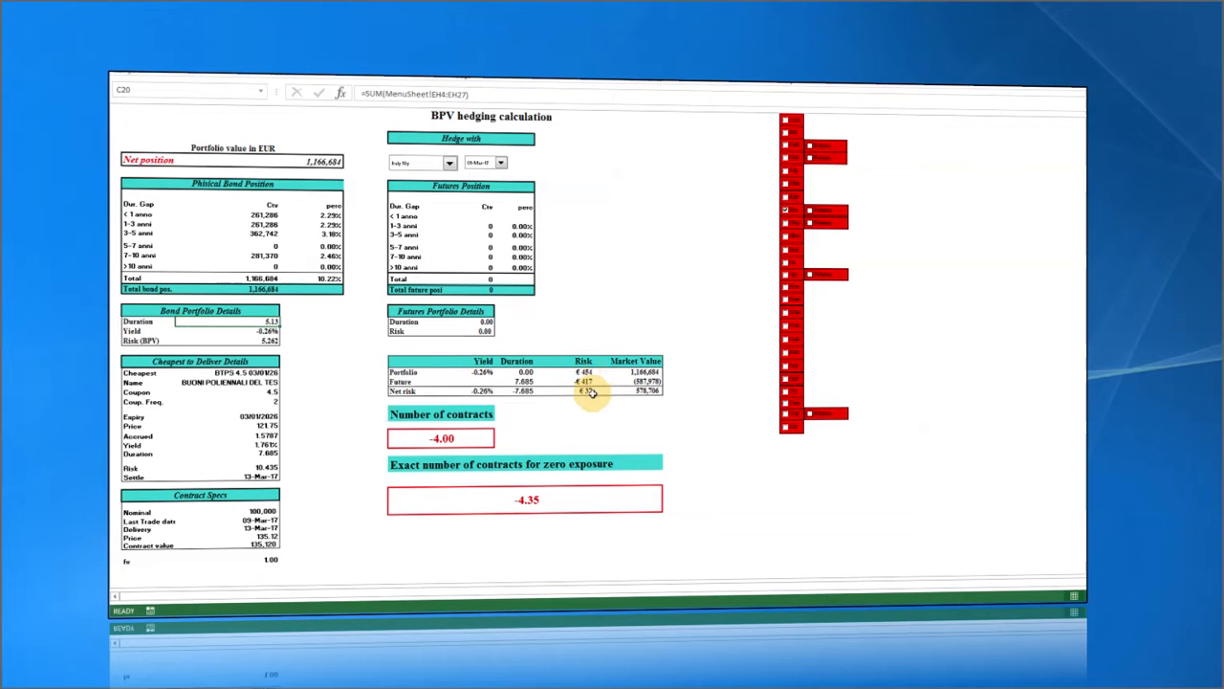
Switch the BPV hedge to the German Bund future and check the net risk: -3.00 contracts (exact -3.25).
{"action": "left_click", "coordinate": [450, 163]}
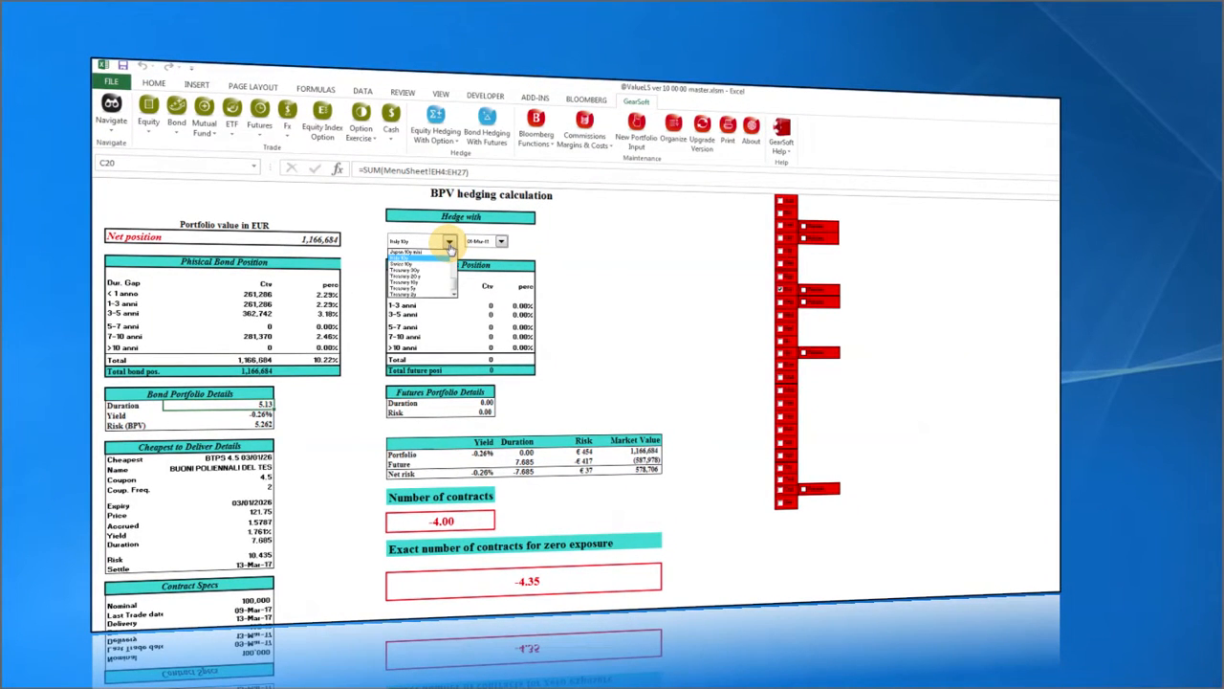
{"action": "scroll", "coordinate": [455, 263], "scroll_direction": "up", "scroll_amount": 3}
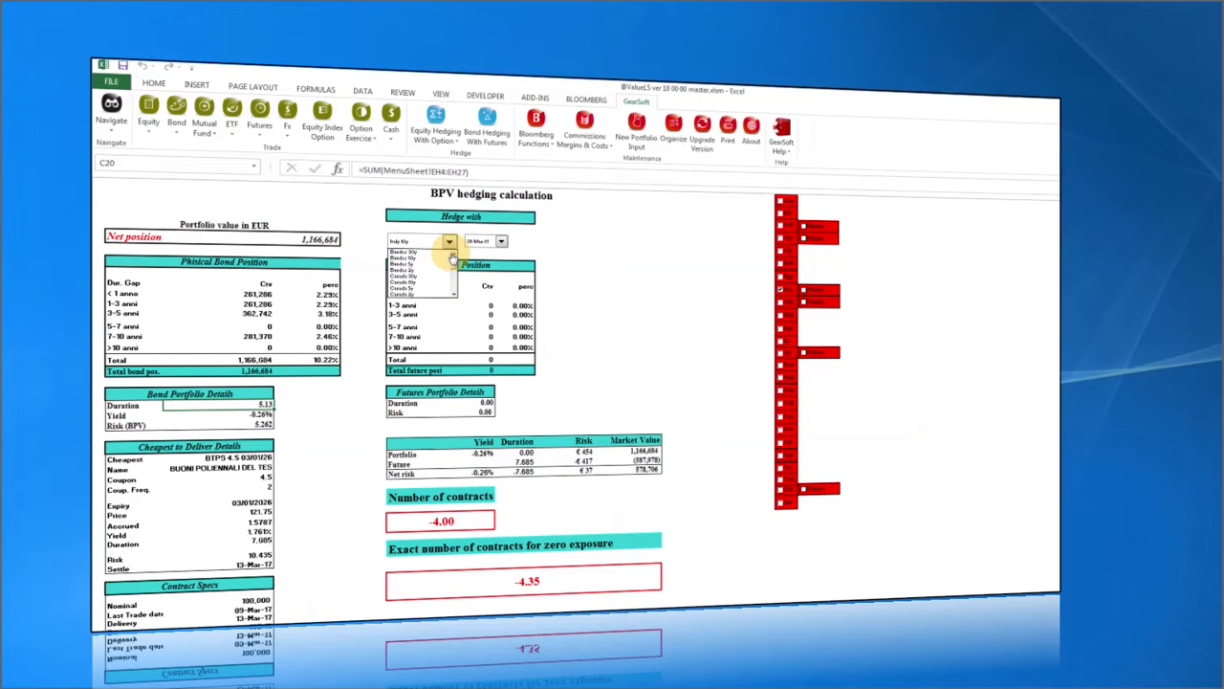
{"action": "left_click", "coordinate": [405, 263]}
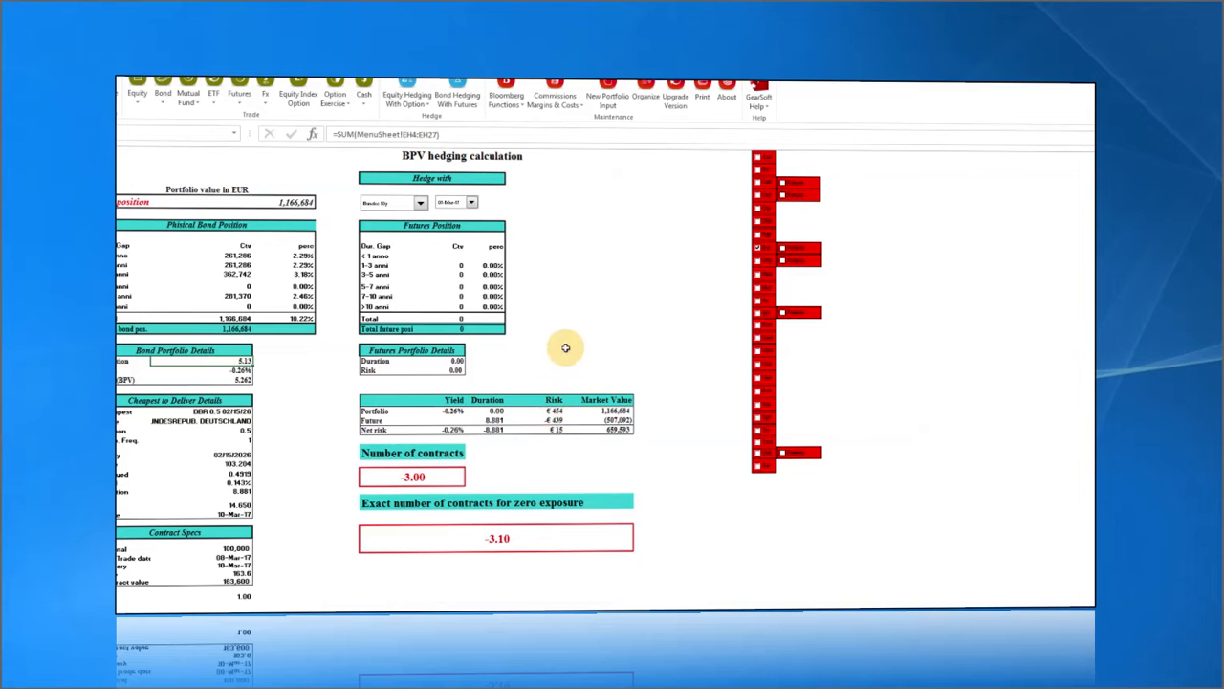
{"action": "left_click", "coordinate": [584, 392]}
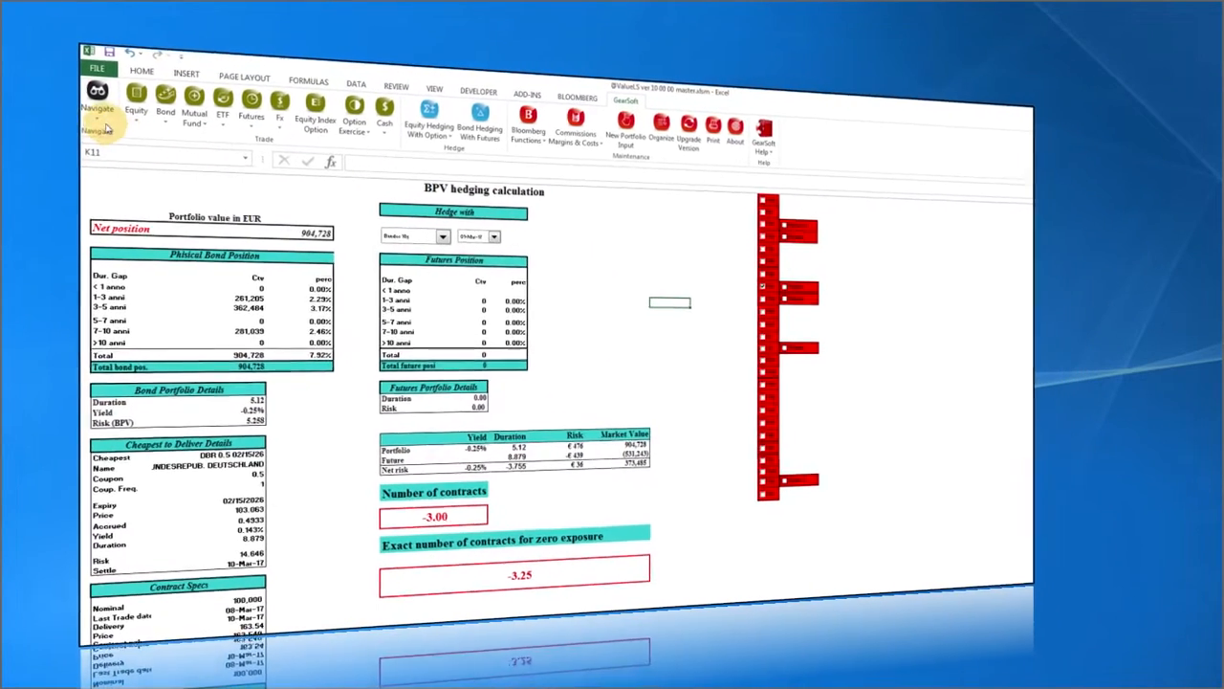
Go to the Equity portfolio sheet listing the Brembo and Harley-Davidson holdings.
{"action": "left_click", "coordinate": [92, 105]}
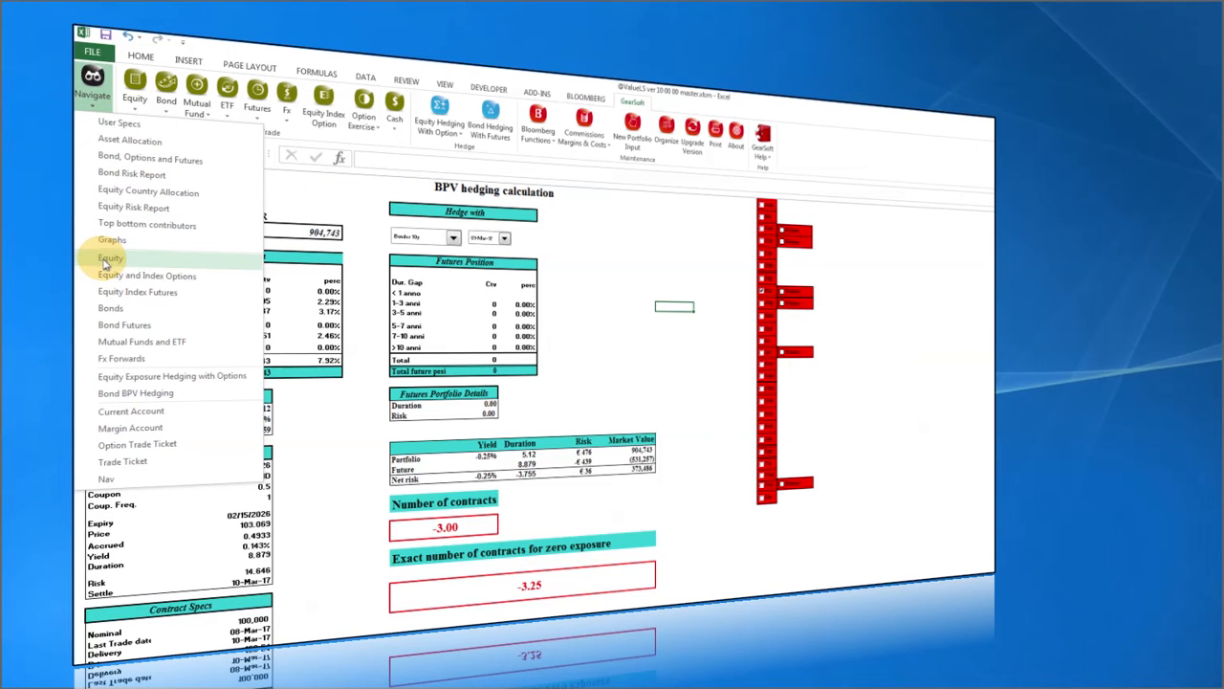
{"action": "mouse_move", "coordinate": [107, 261]}
{"action": "left_click", "coordinate": [144, 277]}
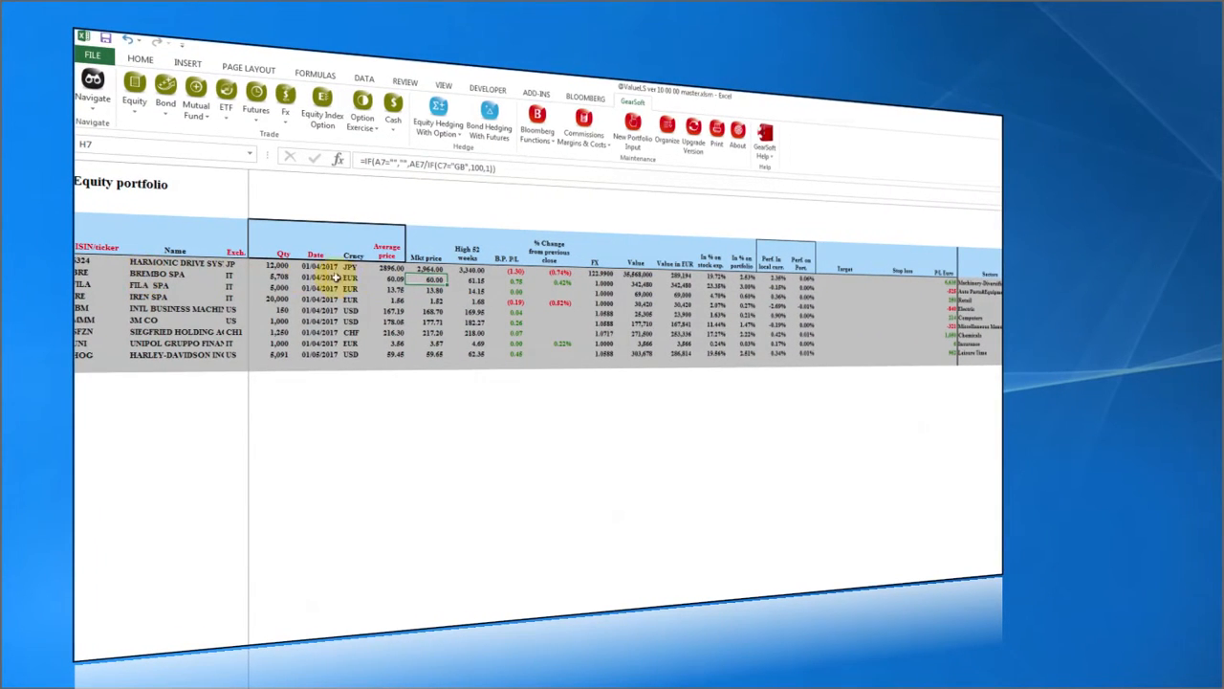
Sell 1,000 BRE IM shares at price 61, quantity not in percent, without printing the ticket.
{"action": "left_click", "coordinate": [144, 115]}
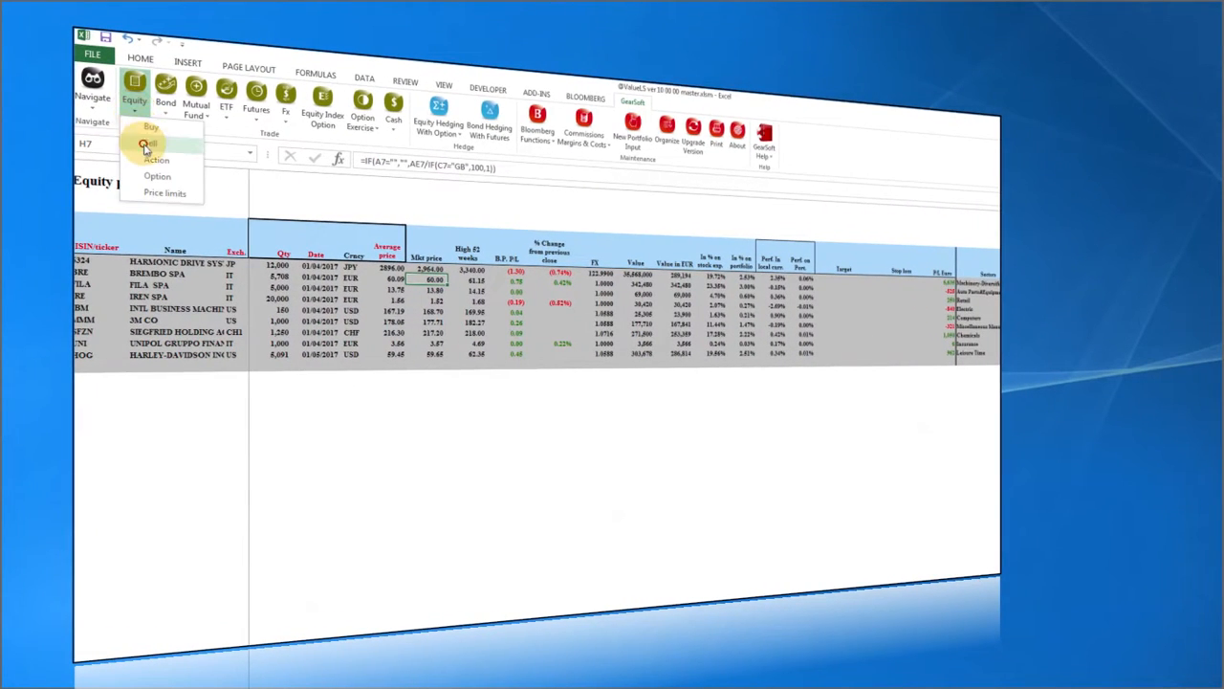
{"action": "left_click", "coordinate": [147, 143]}
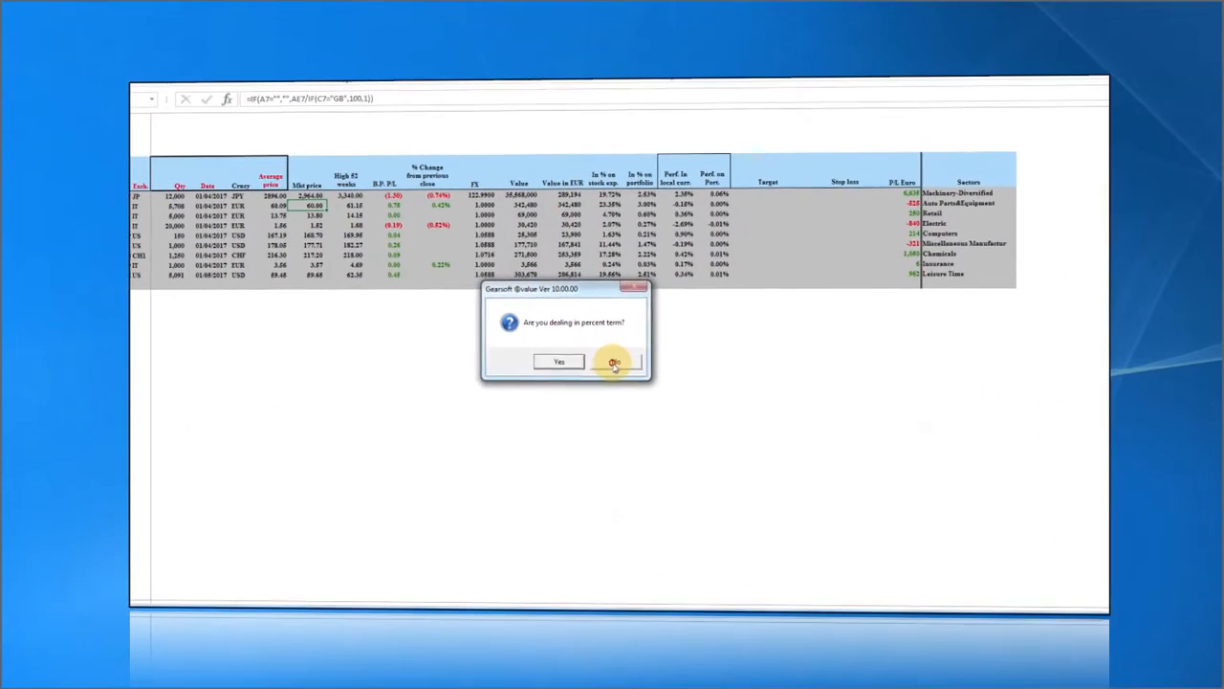
{"action": "left_click", "coordinate": [619, 371]}
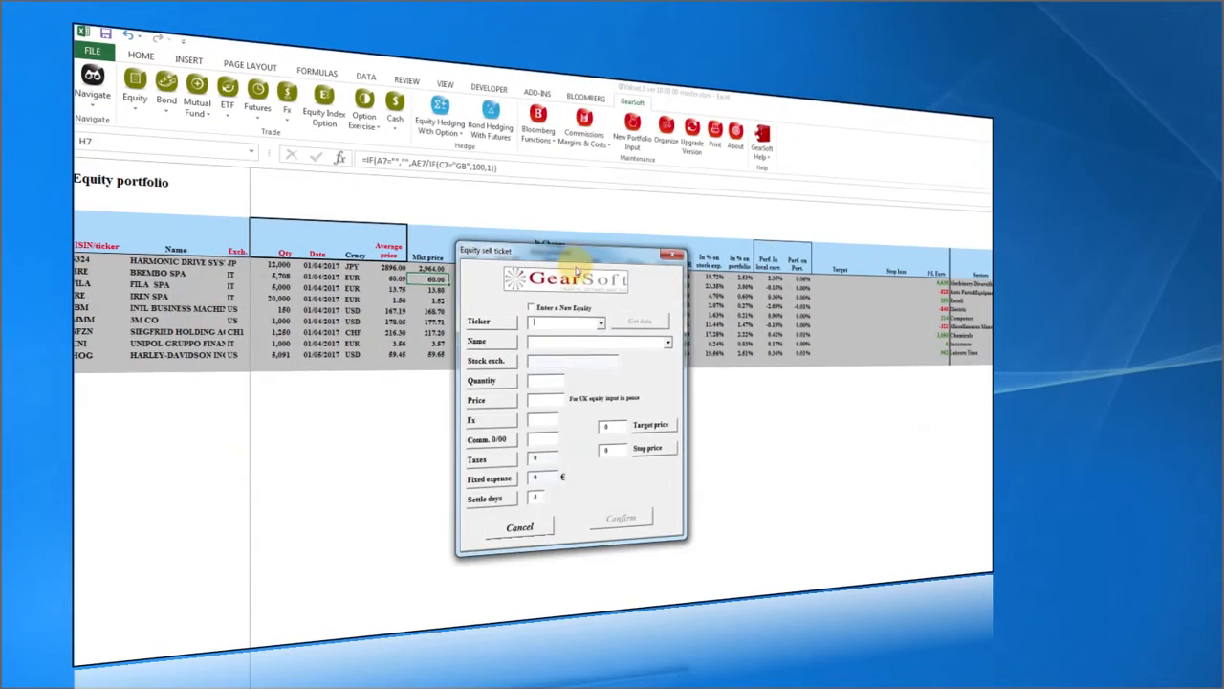
{"action": "left_click", "coordinate": [601, 328]}
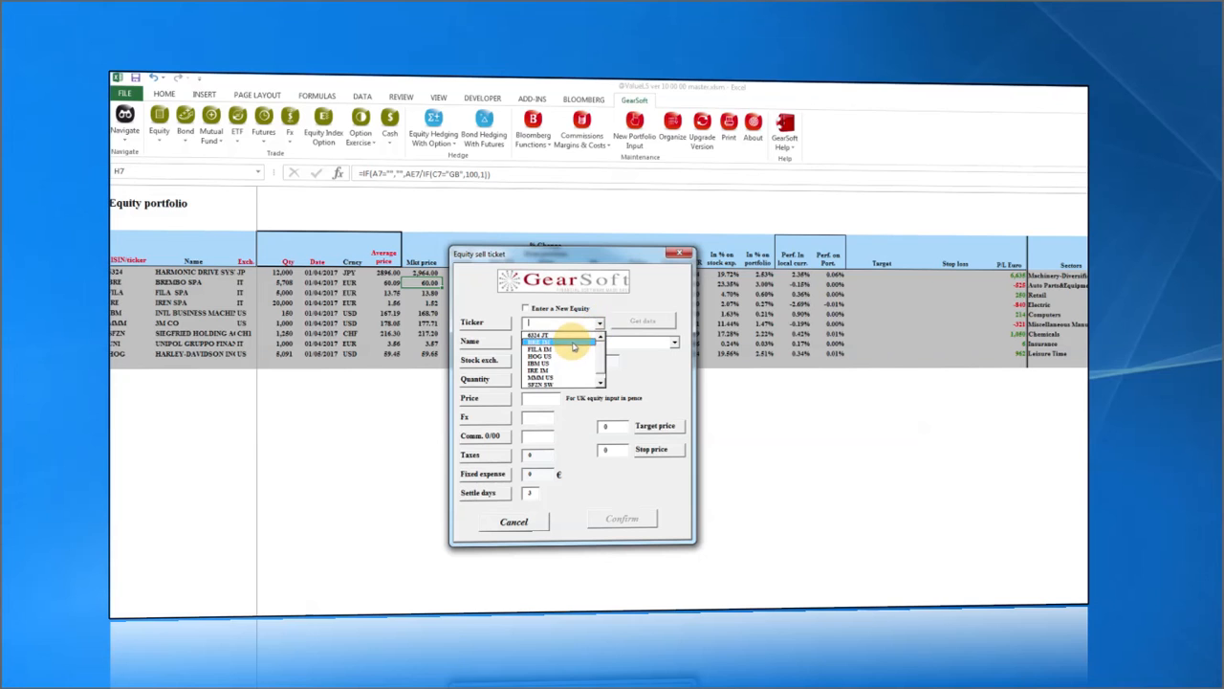
{"action": "left_click", "coordinate": [538, 342]}
{"action": "left_click", "coordinate": [541, 380]}
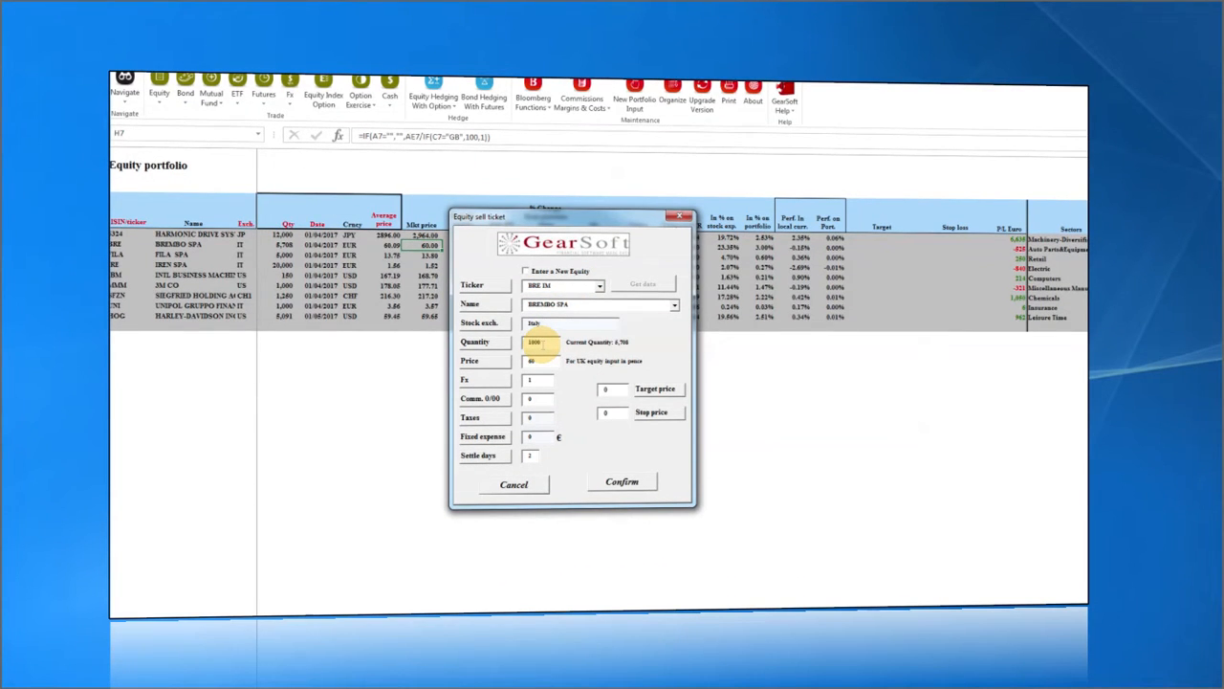
{"action": "left_click_drag", "start_coordinate": [541, 360], "coordinate": [502, 362]}
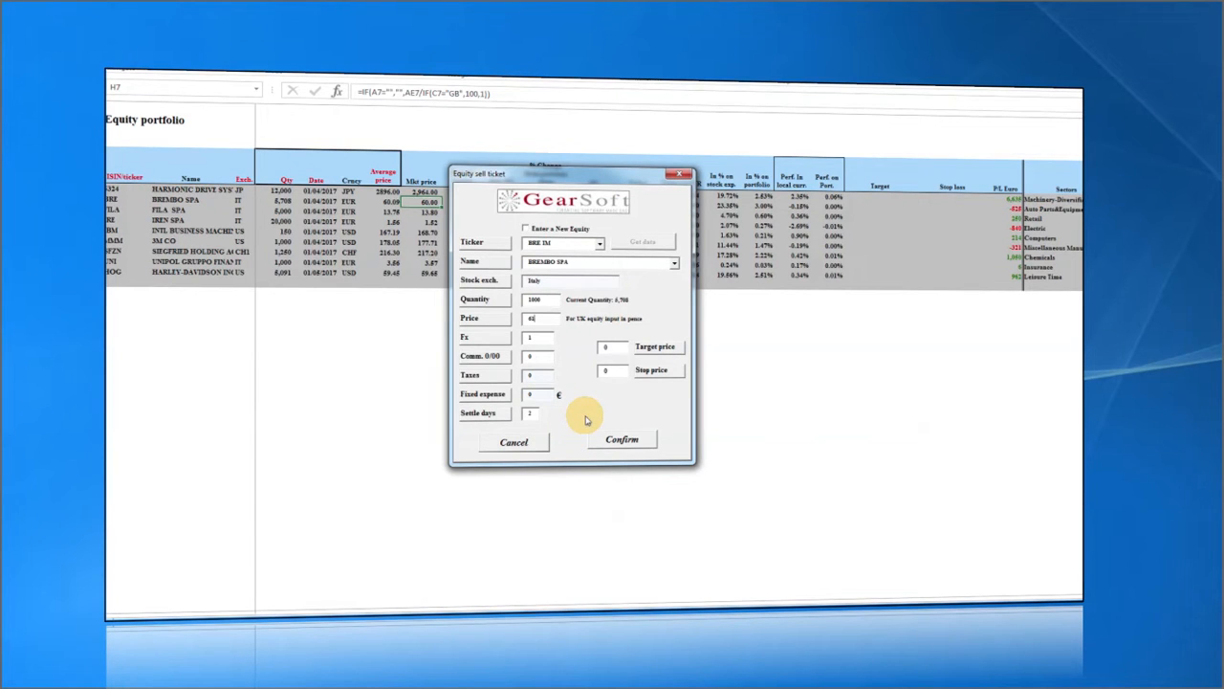
{"action": "left_click", "coordinate": [620, 441]}
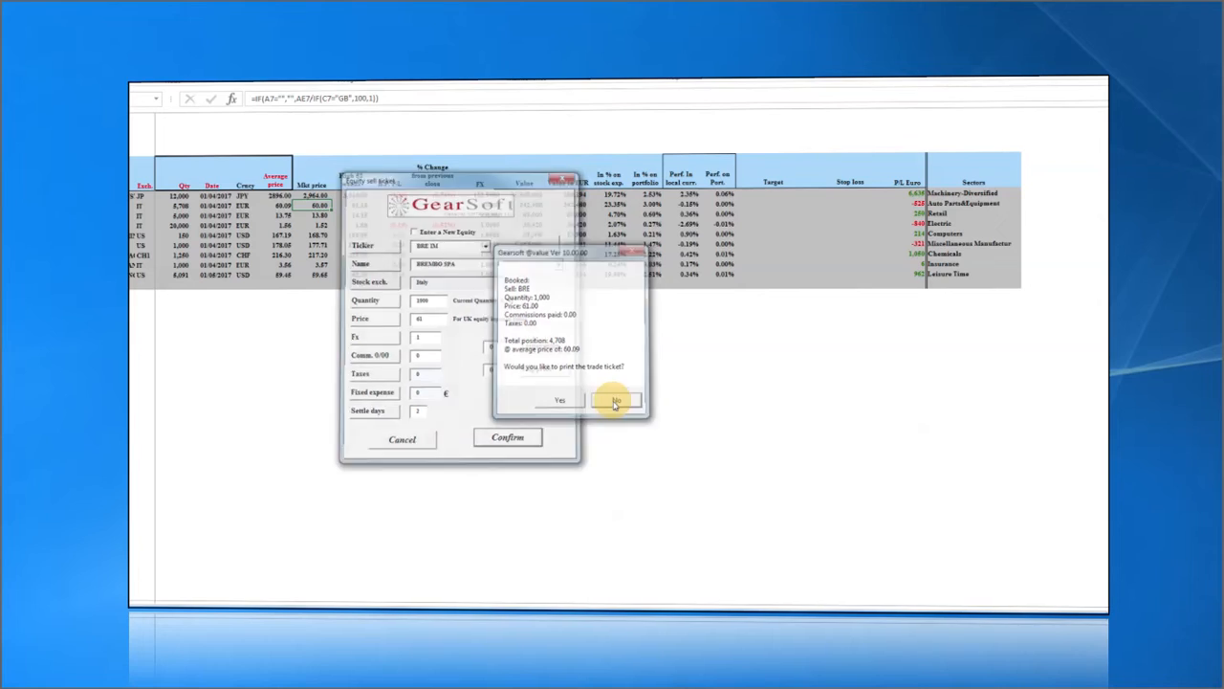
{"action": "left_click", "coordinate": [616, 401]}
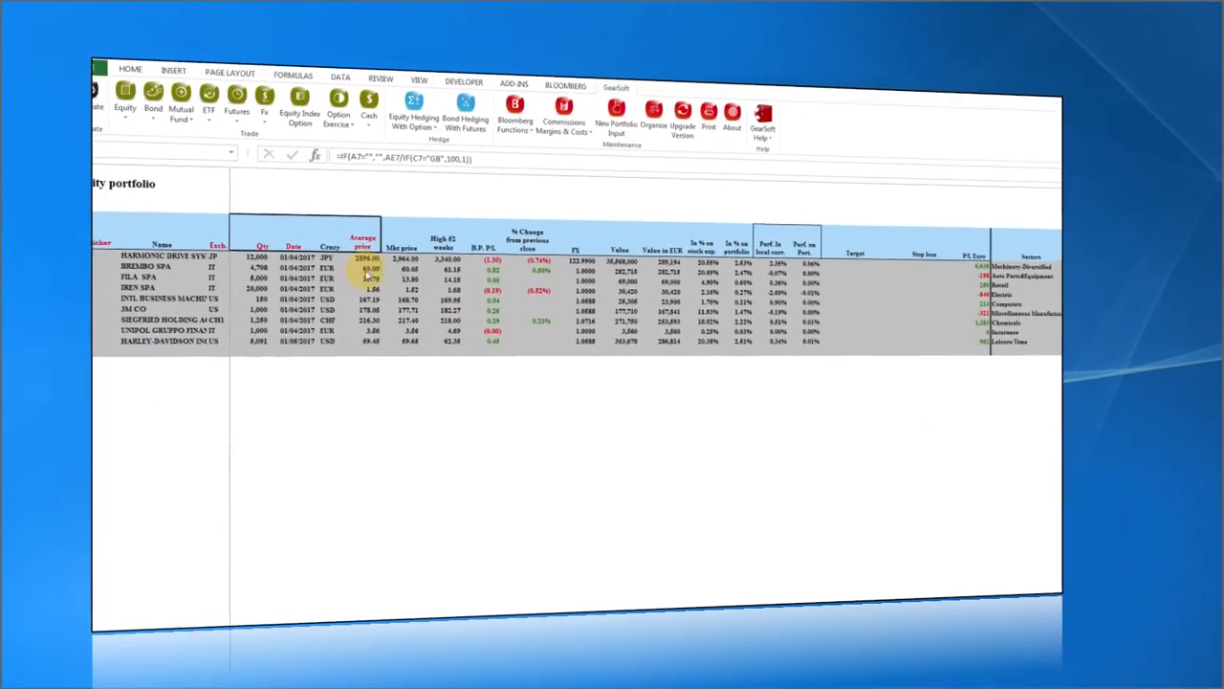
Move the Bloomberg terminal aside and bring the Excel workbook back to the front.
{"action": "key", "text": "alt+Tab"}
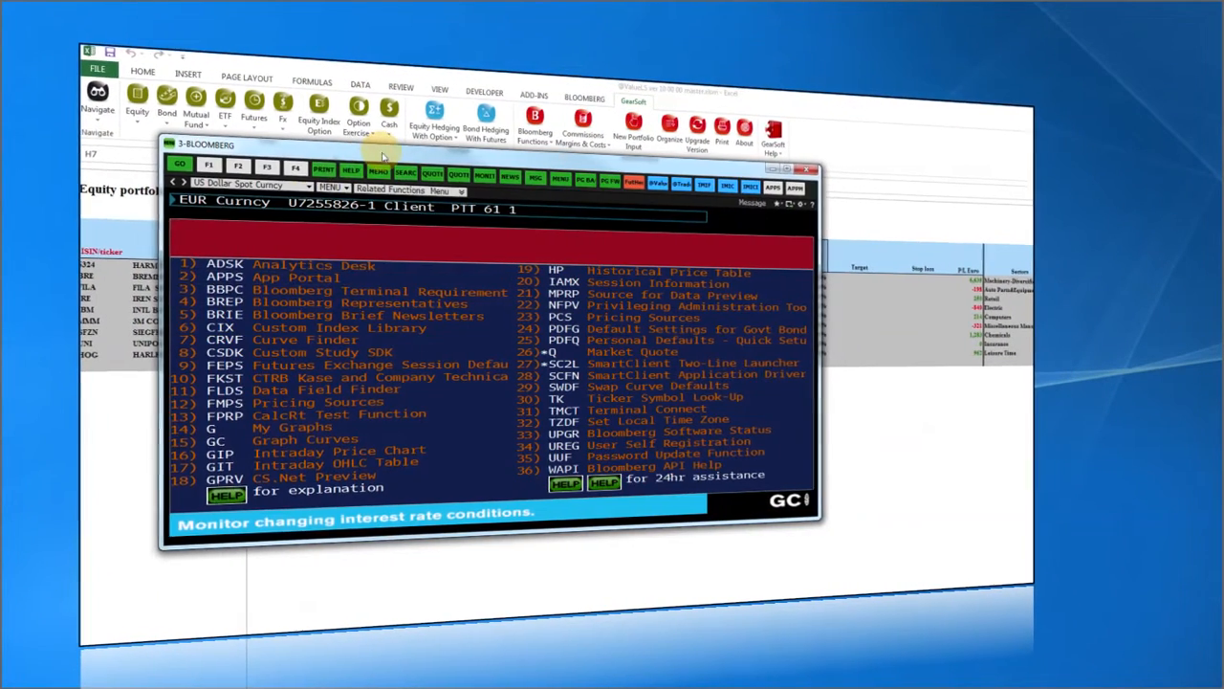
{"action": "left_click_drag", "start_coordinate": [311, 153], "coordinate": [150, 178]}
{"action": "left_click", "coordinate": [151, 178]}
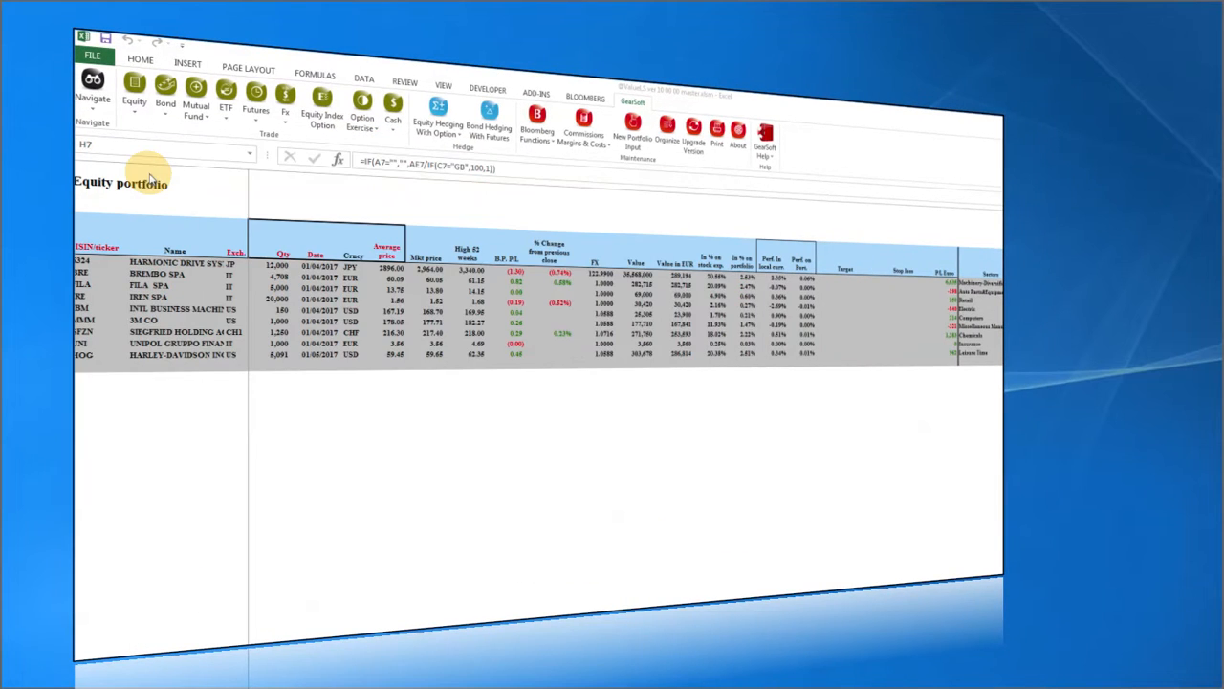
{"action": "left_click", "coordinate": [97, 104]}
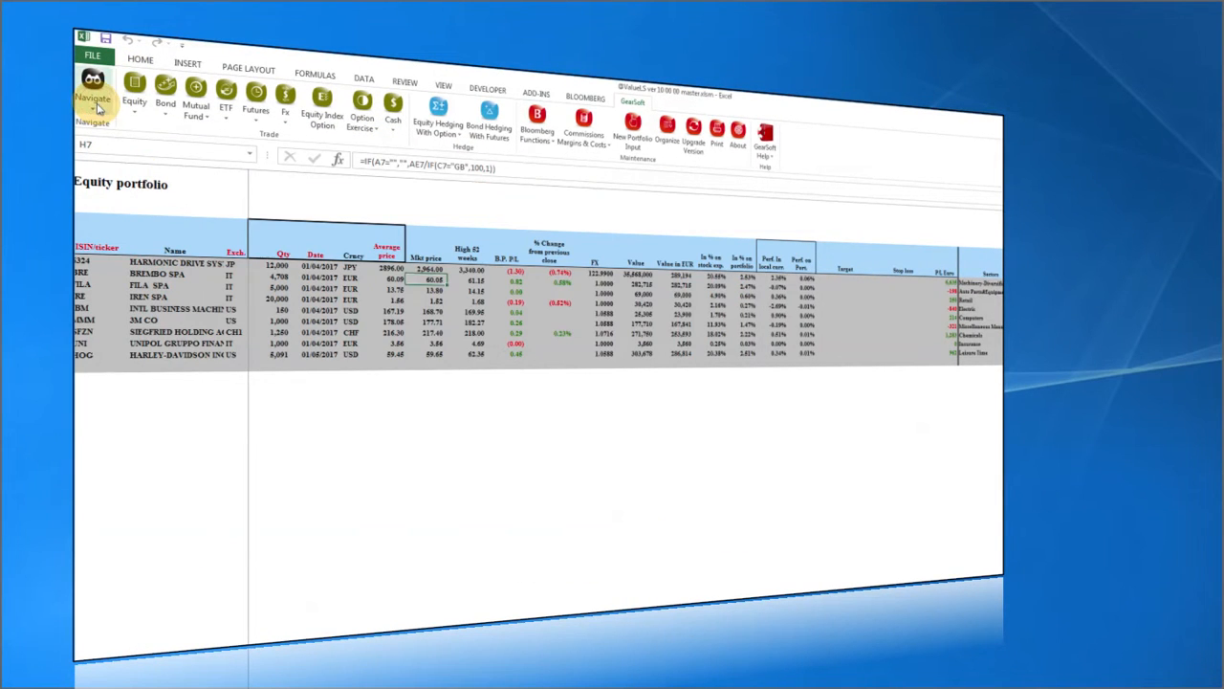
Open the portfolio summary, check the realized P&L figures, and centre the Bloomberg trade ticket.
{"action": "left_click", "coordinate": [96, 139]}
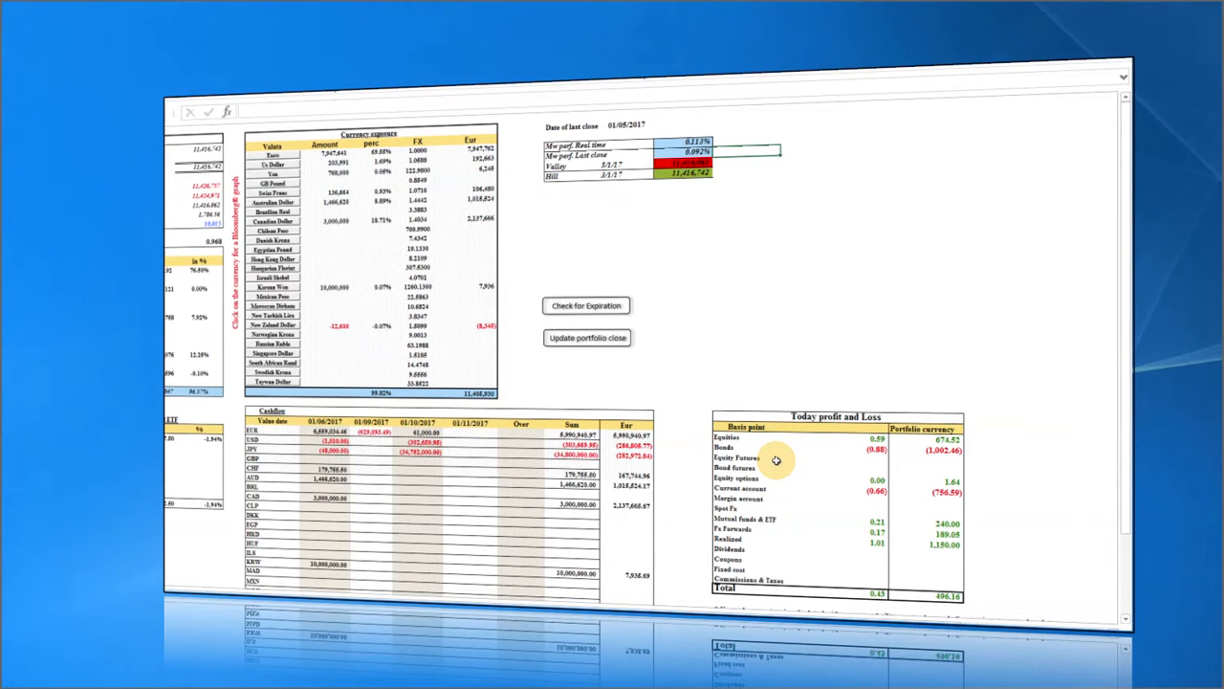
{"action": "left_click", "coordinate": [875, 543]}
{"action": "left_click", "coordinate": [920, 550]}
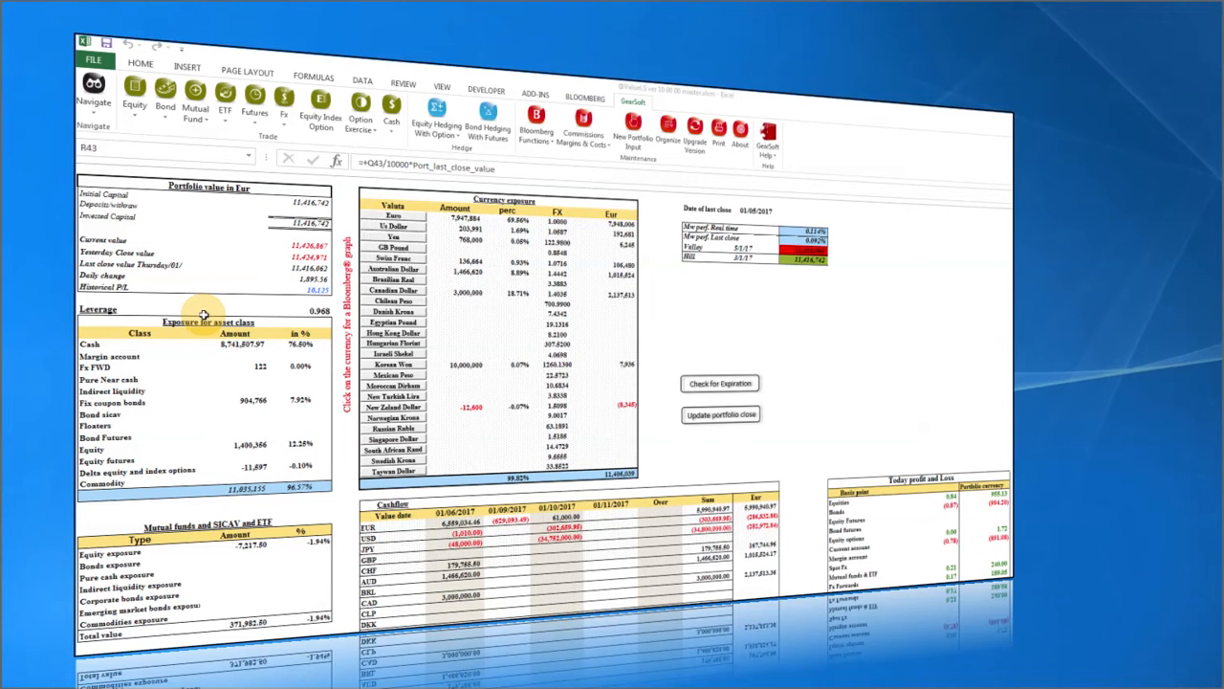
{"action": "left_click_drag", "start_coordinate": [86, 306], "coordinate": [649, 184]}
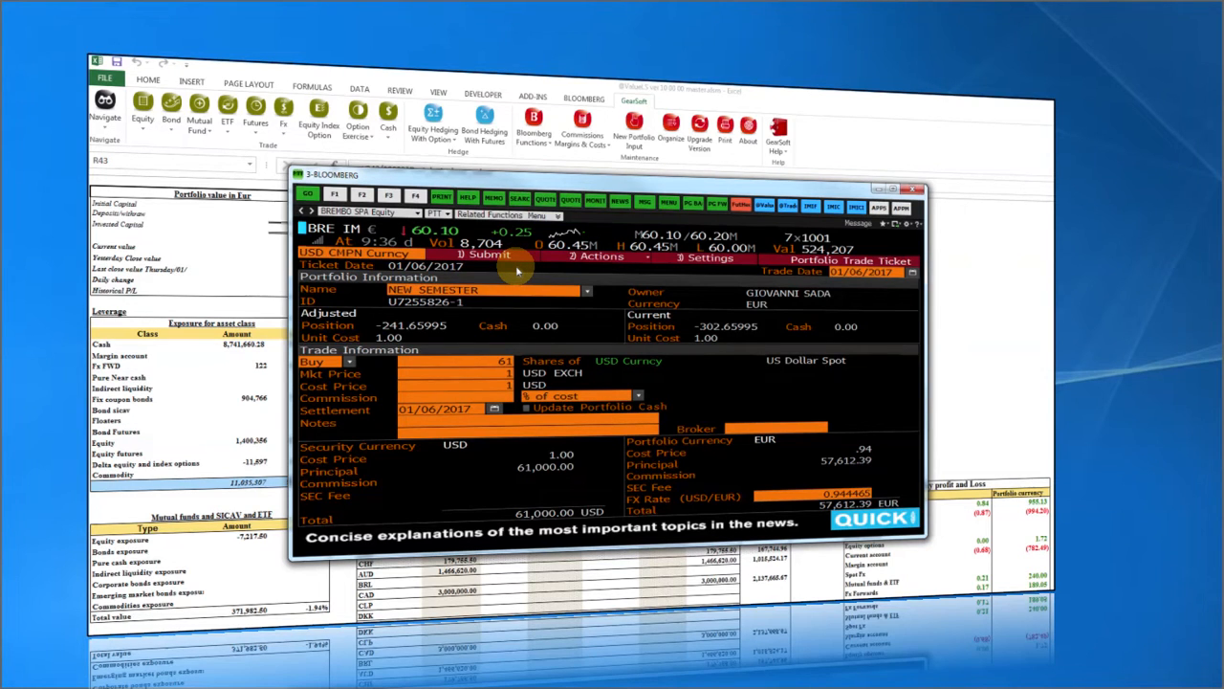
Run FLDS and HP in Bloomberg to view Brembo's historical prices, then close the terminal.
{"action": "type", "text": "FLDS"}
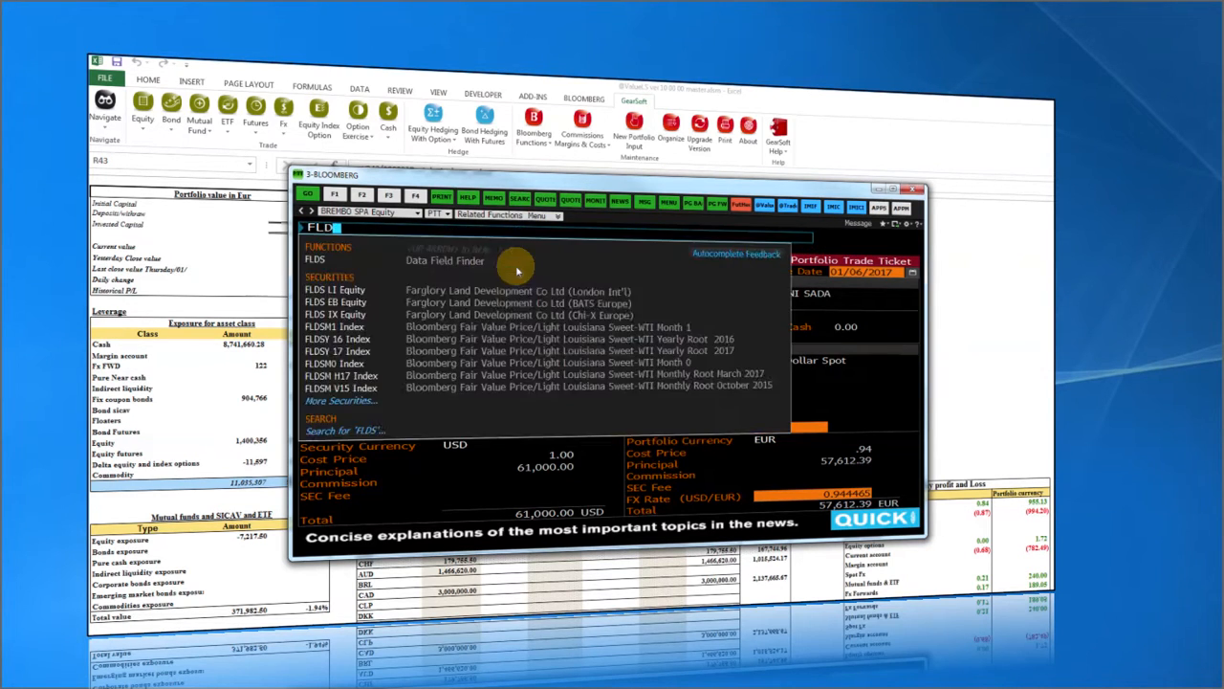
{"action": "key", "text": "Return"}
{"action": "type", "text": "HP"}
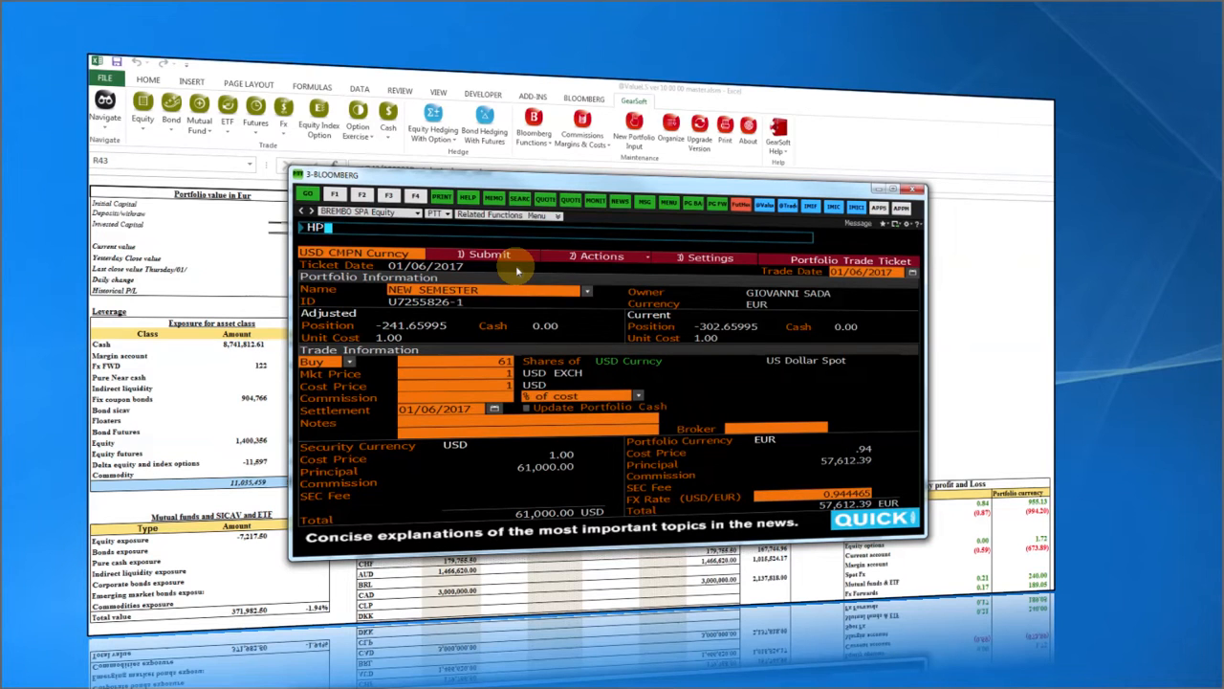
{"action": "key", "text": "Return"}
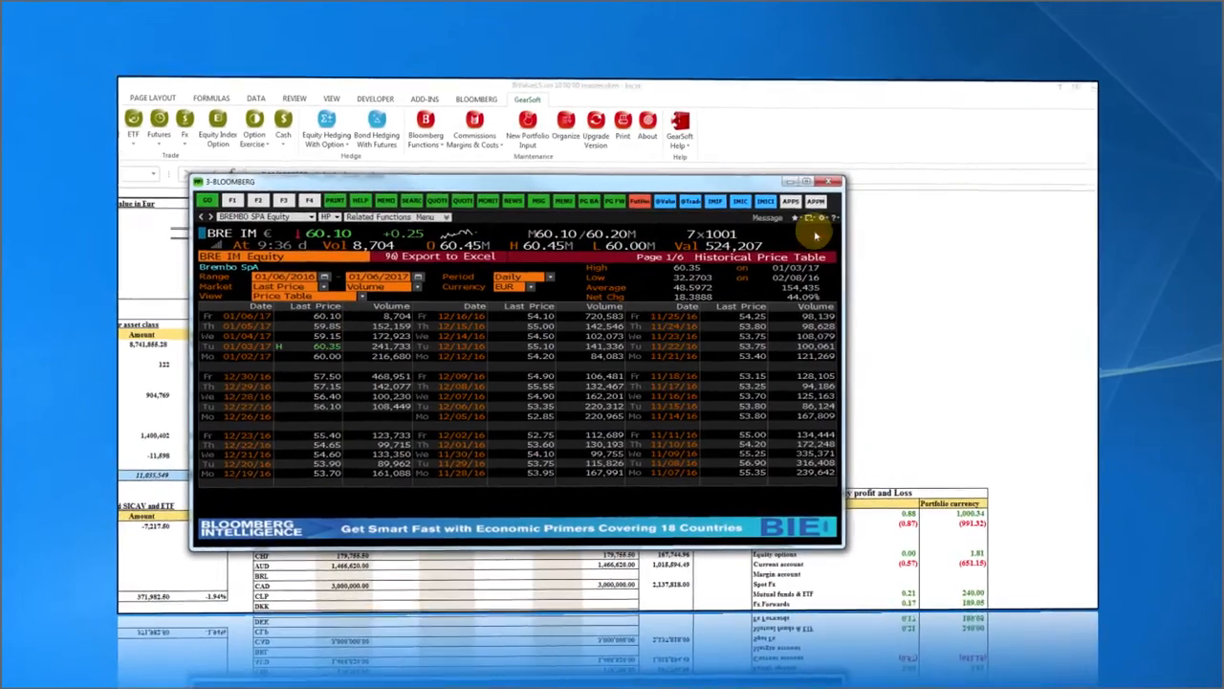
{"action": "left_click", "coordinate": [751, 177]}
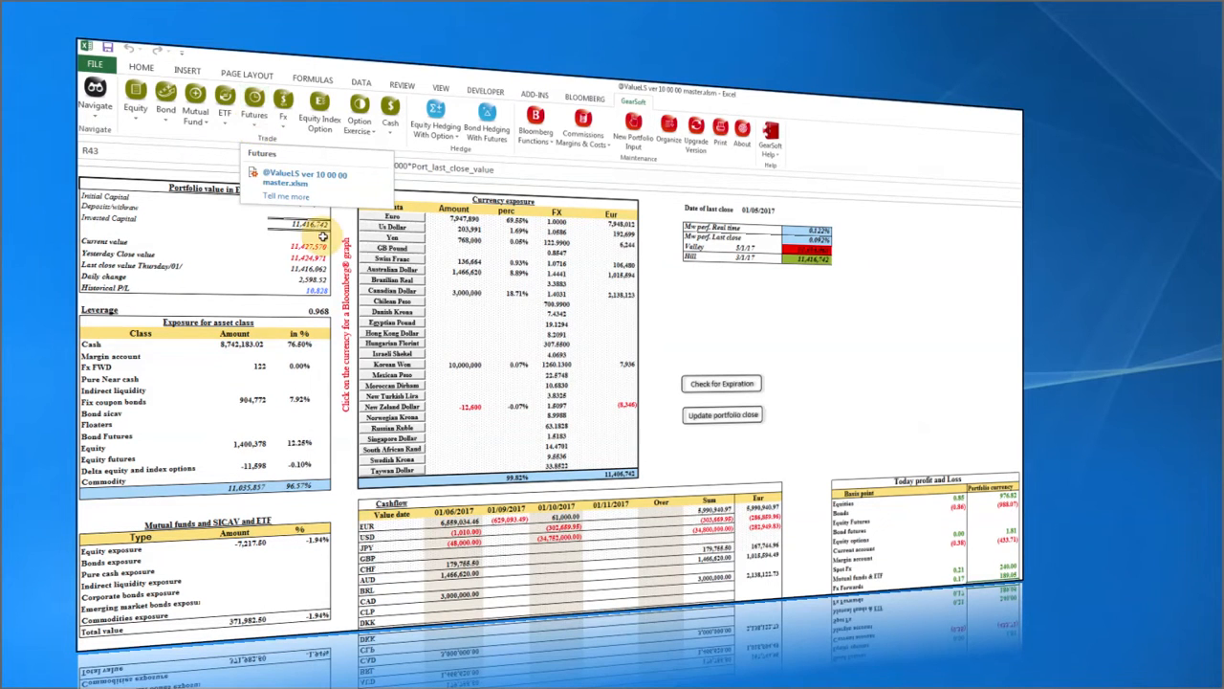
{"action": "left_click", "coordinate": [582, 139]}
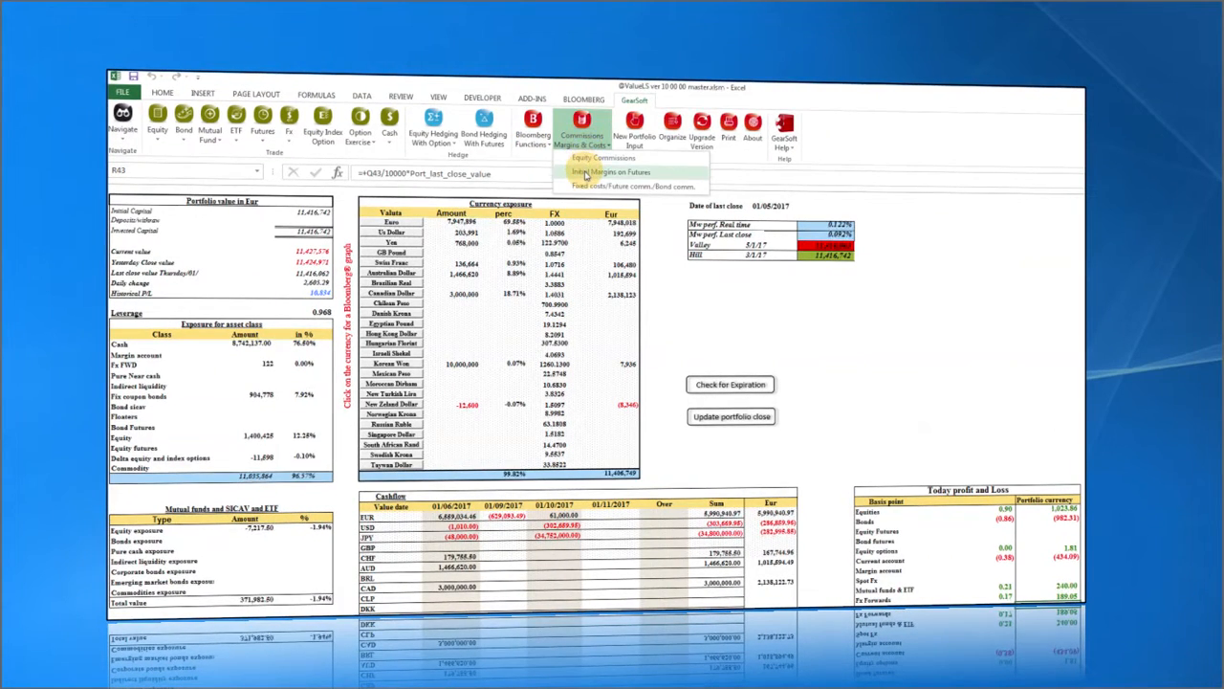
{"action": "left_click", "coordinate": [586, 176]}
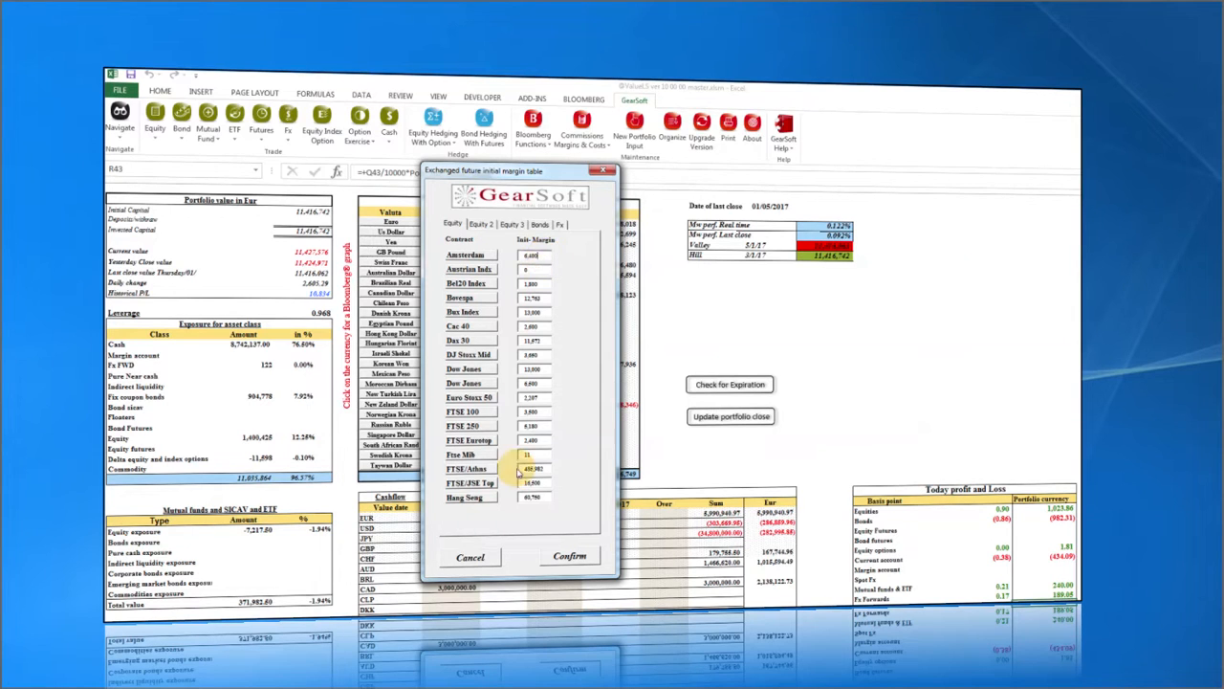
{"action": "left_click", "coordinate": [481, 223]}
{"action": "left_click", "coordinate": [512, 225]}
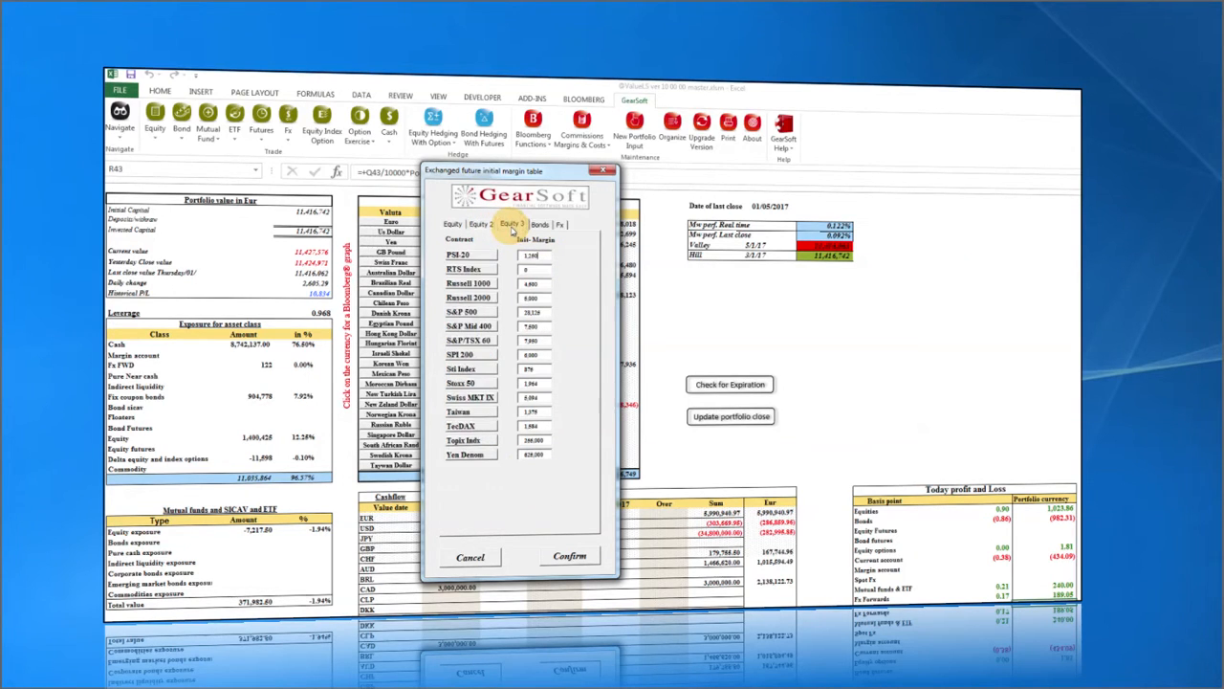
{"action": "left_click", "coordinate": [453, 224]}
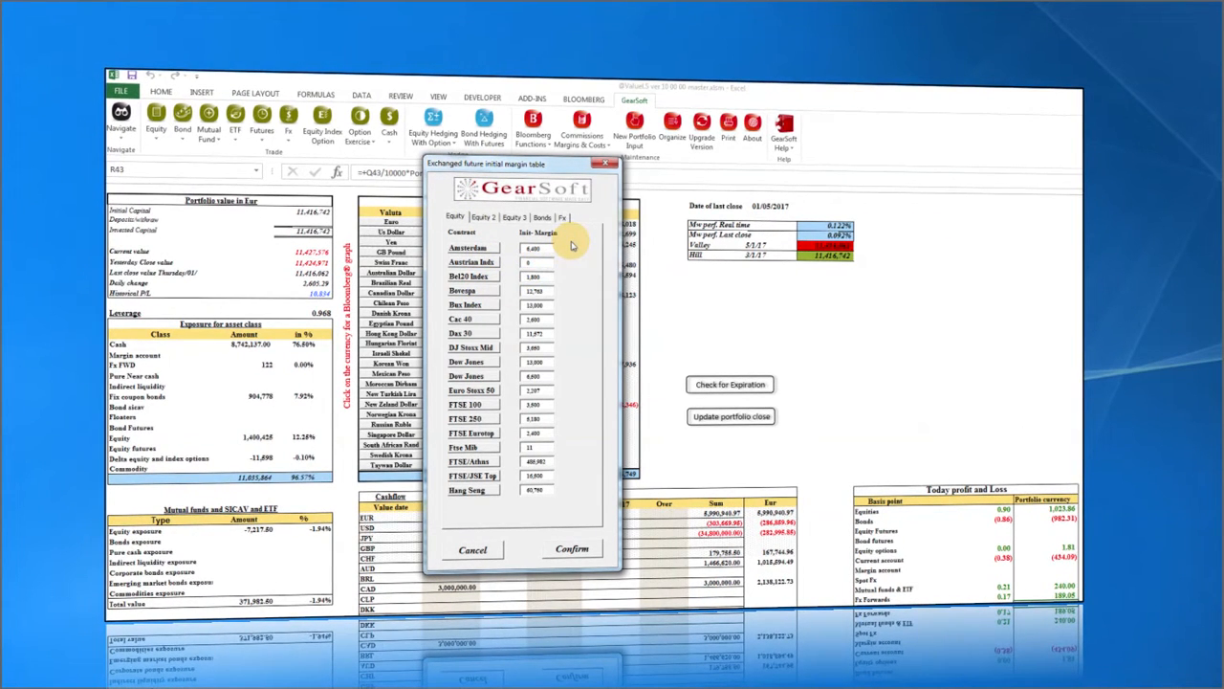
{"action": "left_click", "coordinate": [532, 248]}
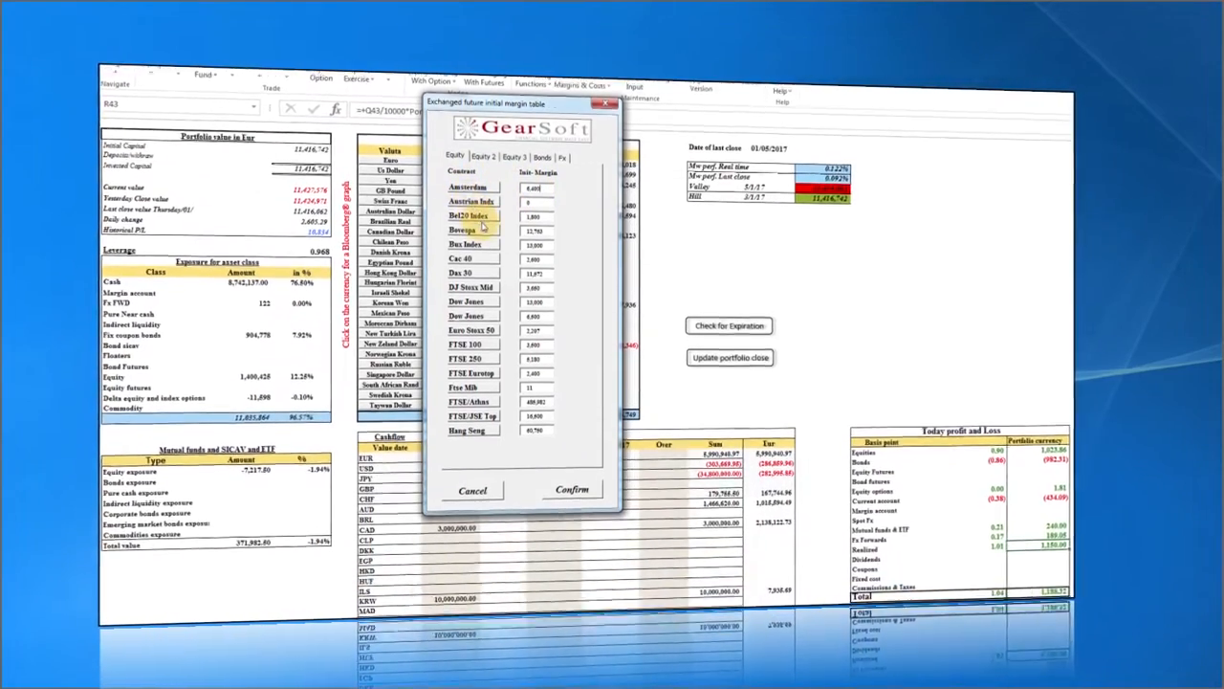
{"action": "left_click", "coordinate": [473, 481]}
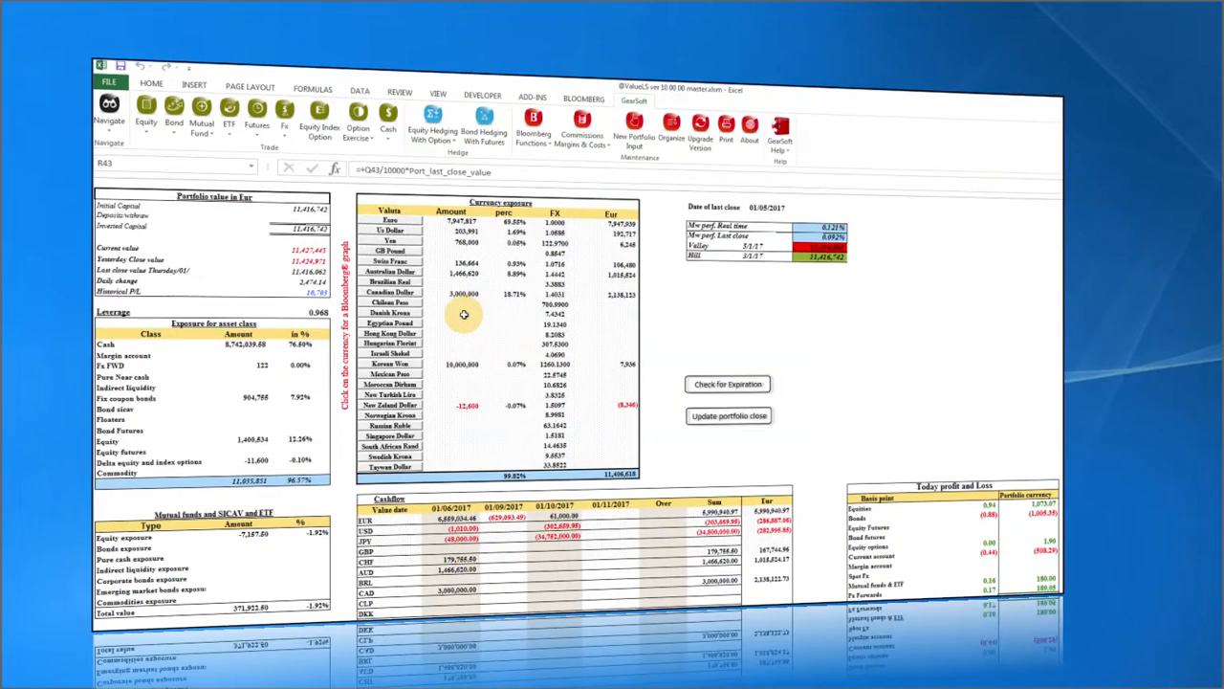
Start an equity futures ticket for the Cac 40 contract expiring March 2017.
{"action": "left_click", "coordinate": [260, 128]}
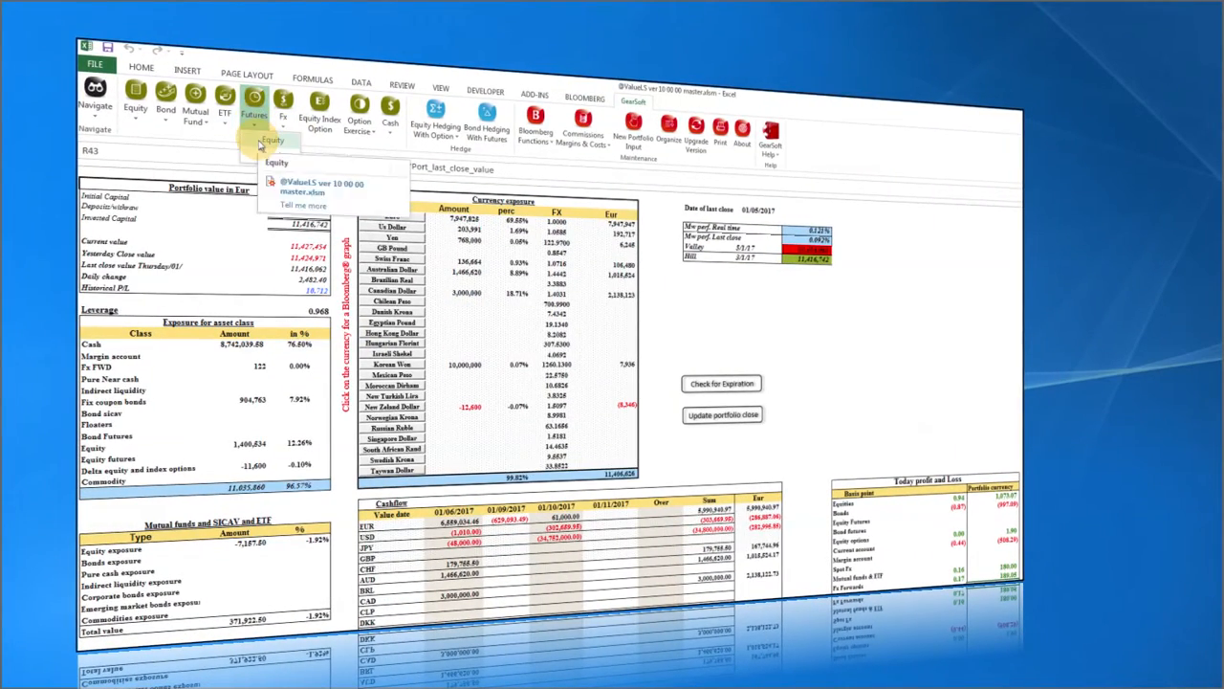
{"action": "left_click", "coordinate": [261, 143]}
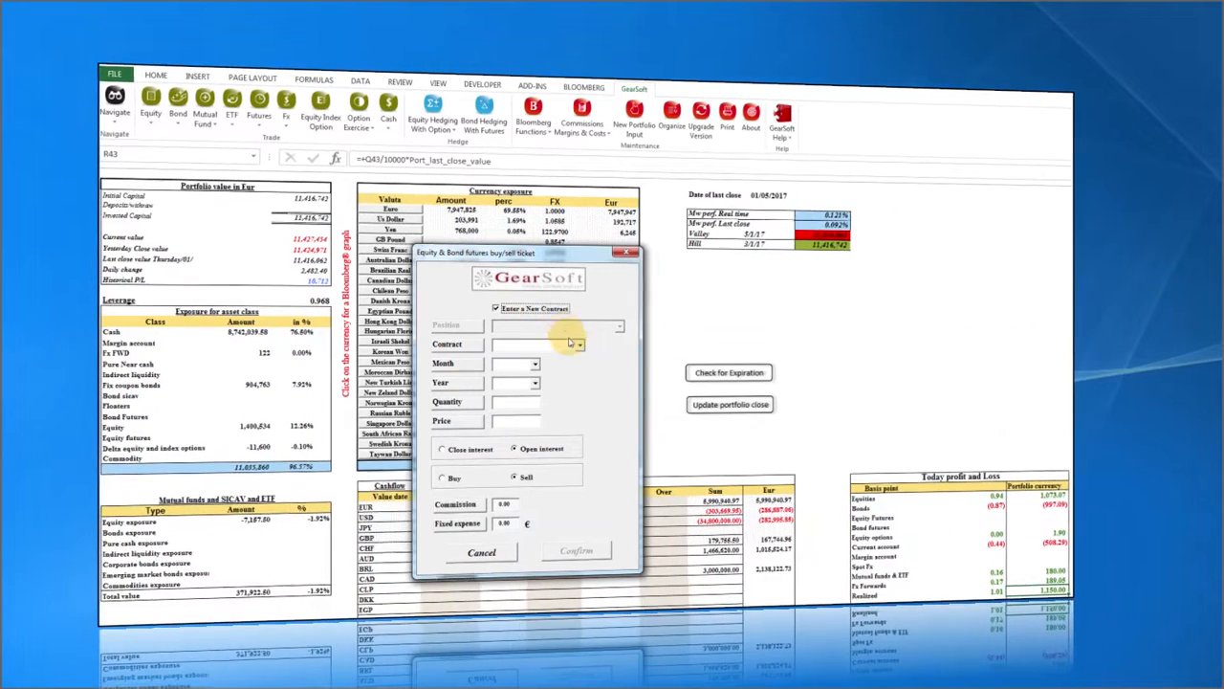
{"action": "left_click", "coordinate": [580, 348]}
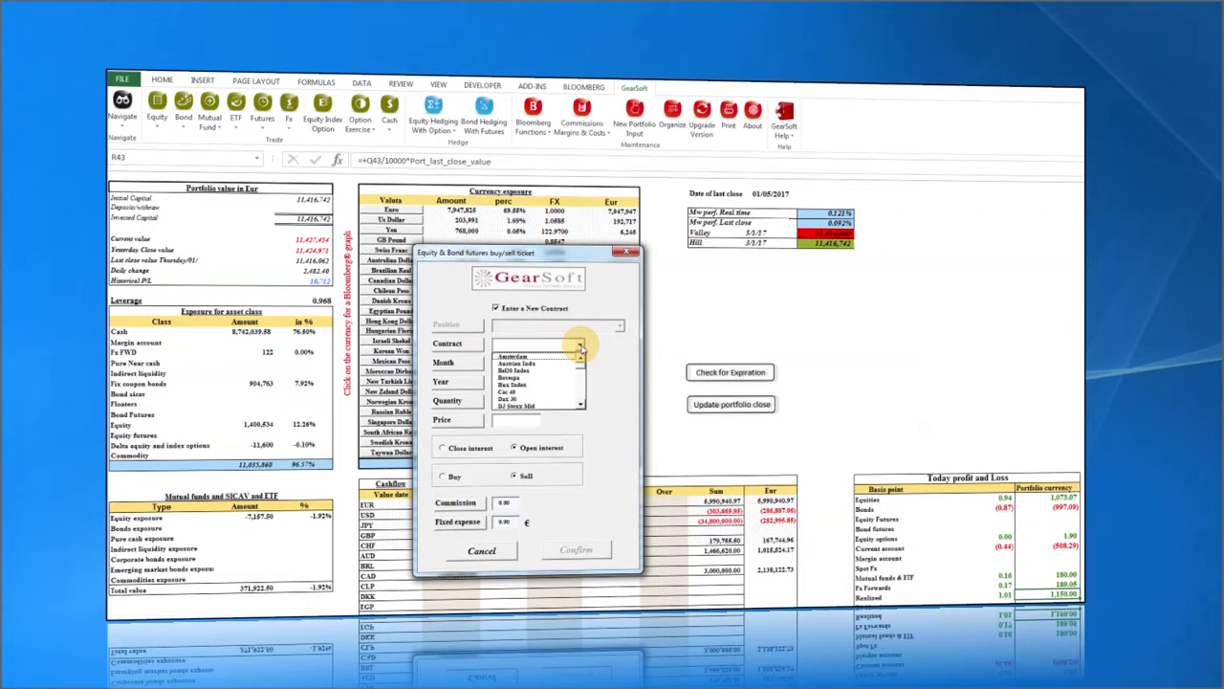
{"action": "left_click", "coordinate": [519, 395]}
{"action": "left_click", "coordinate": [534, 365]}
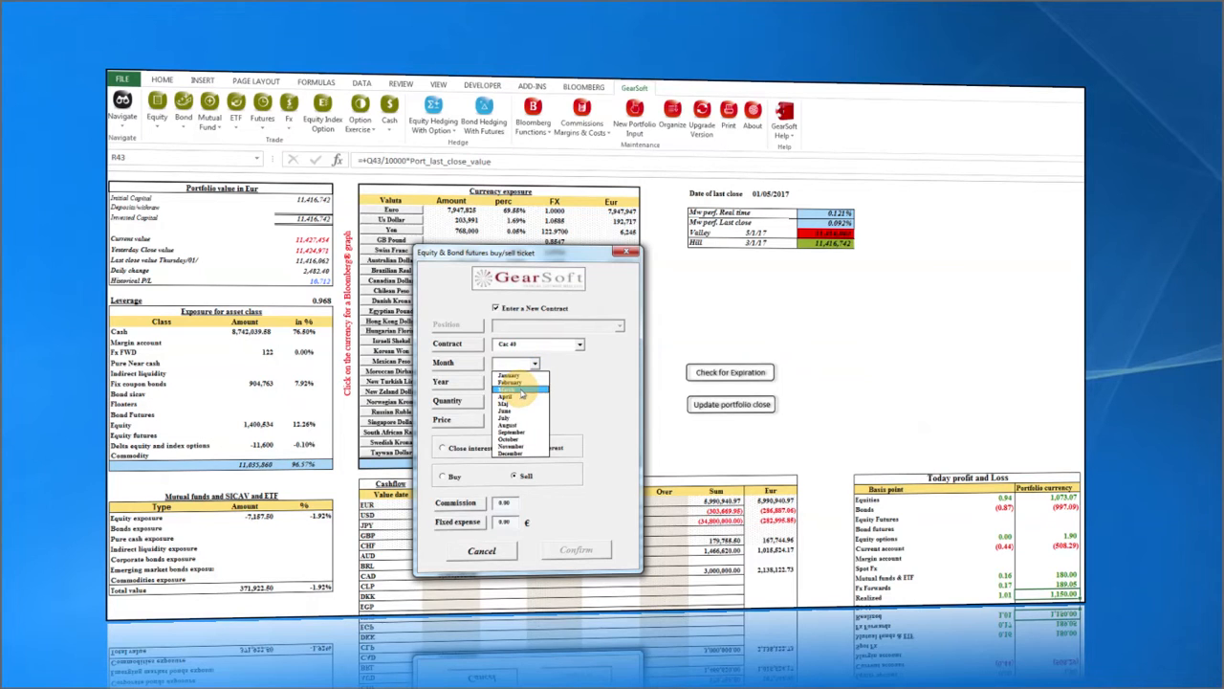
{"action": "left_click", "coordinate": [521, 392]}
{"action": "left_click", "coordinate": [524, 382]}
{"action": "left_click", "coordinate": [521, 395]}
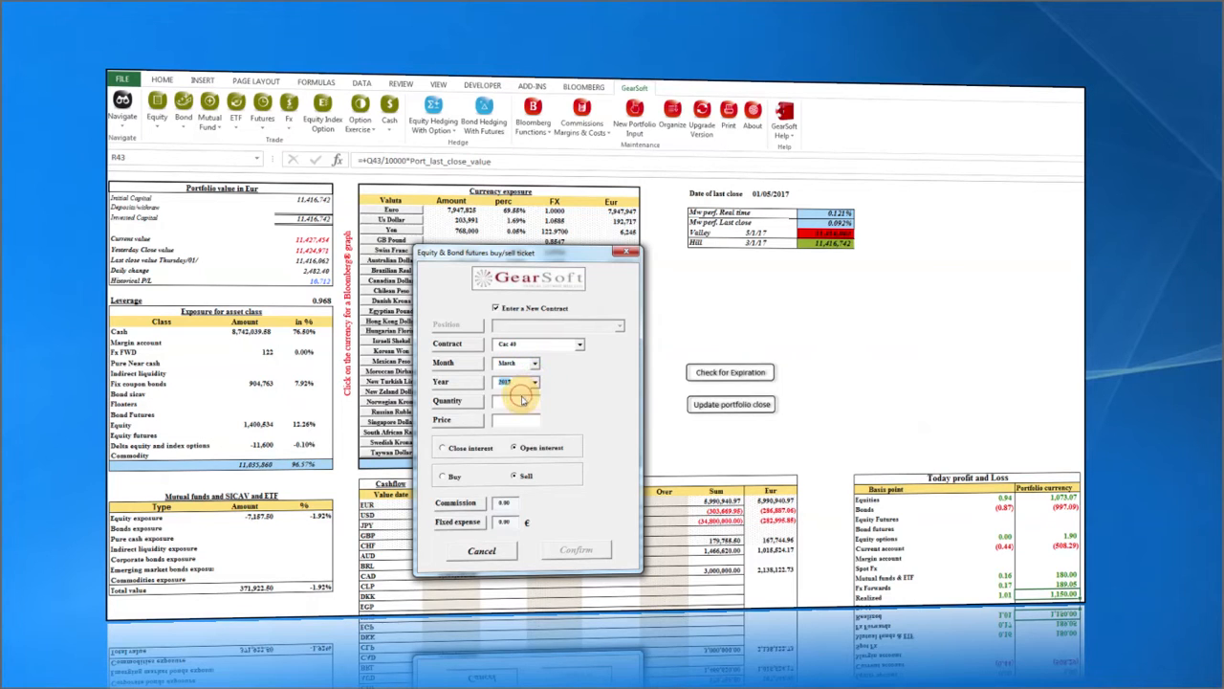
Enter quantity 10 and price 4880, make it a buy, and confirm the booking.
{"action": "left_click", "coordinate": [521, 400]}
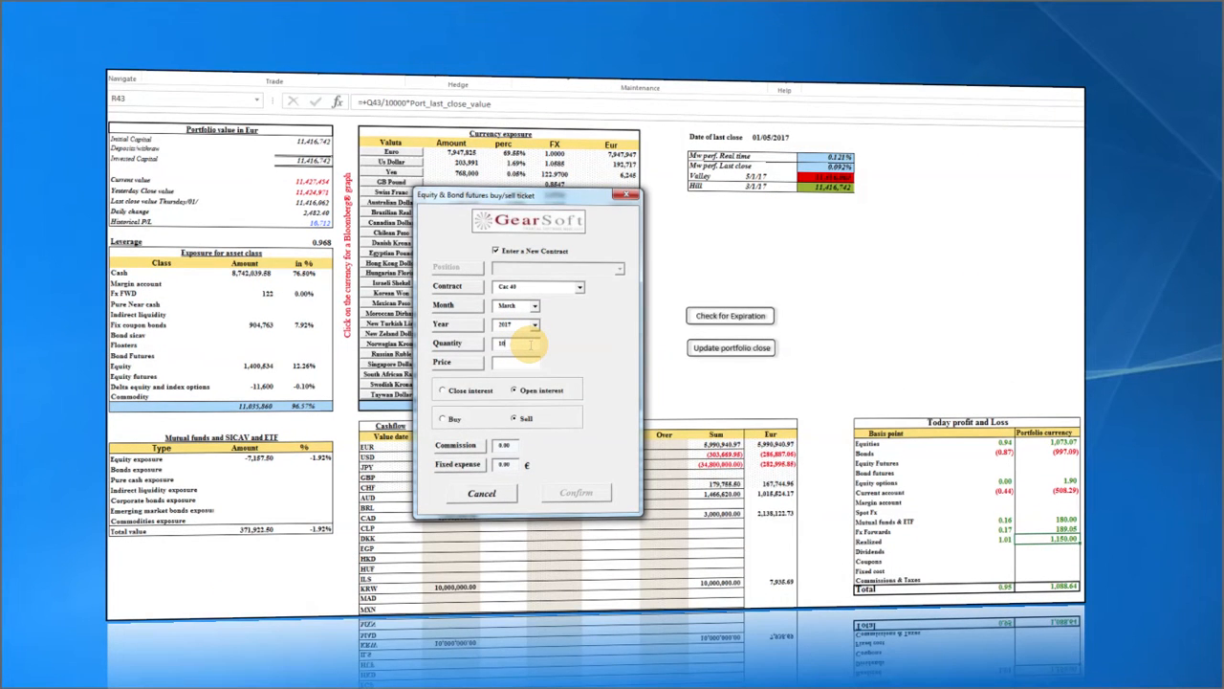
{"action": "left_click", "coordinate": [510, 363]}
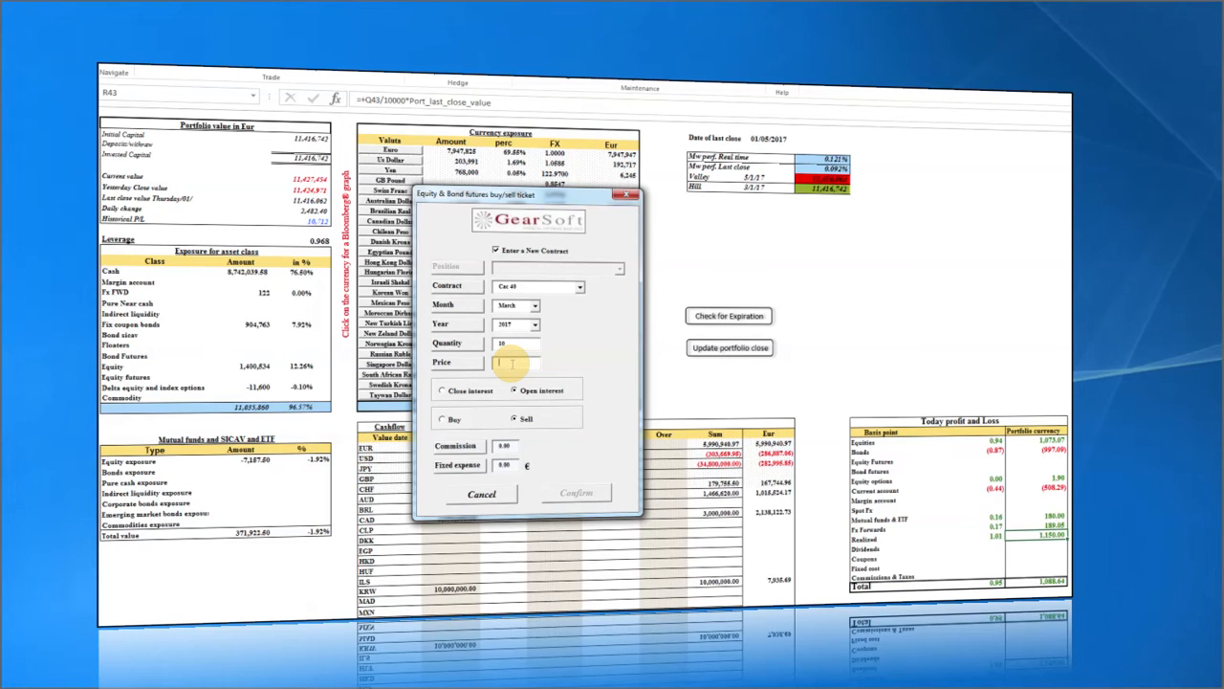
{"action": "type", "text": "4800"}
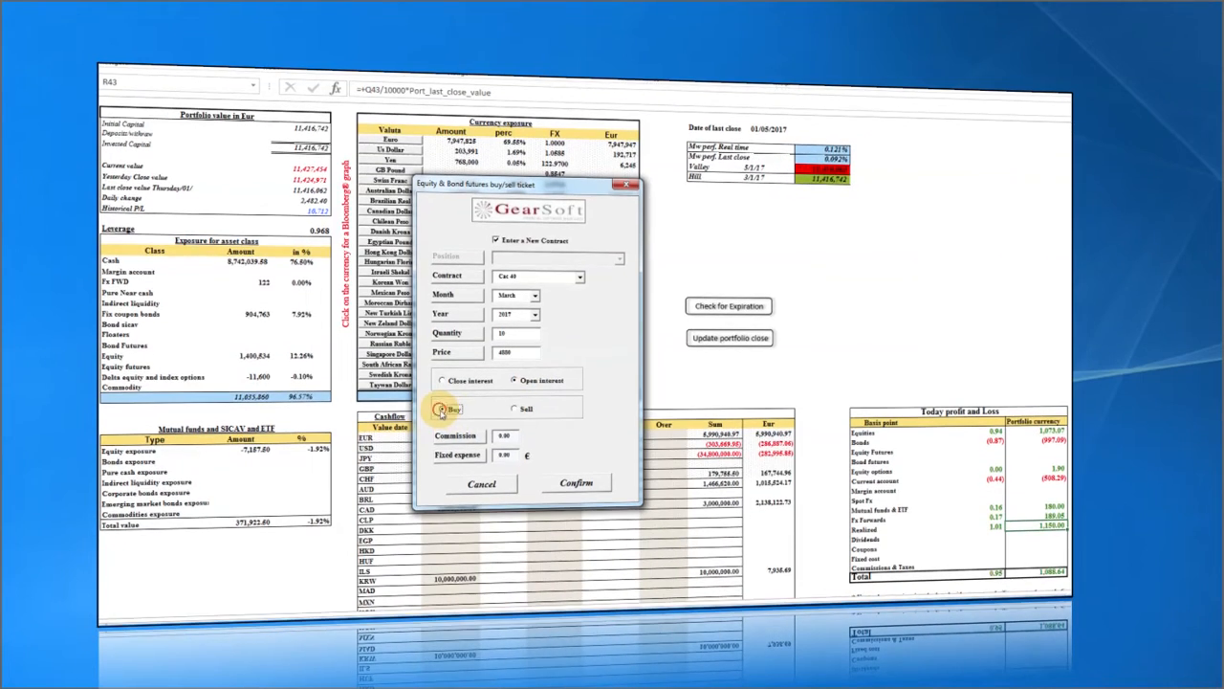
{"action": "left_click", "coordinate": [444, 419]}
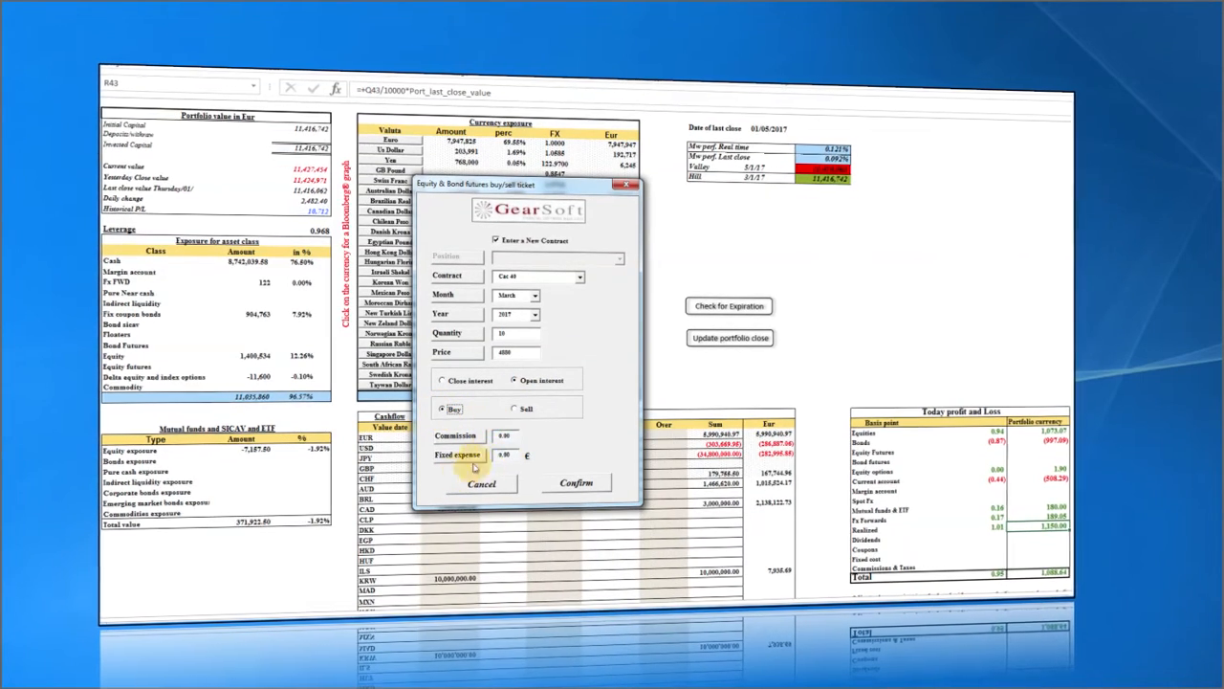
{"action": "left_click", "coordinate": [576, 484]}
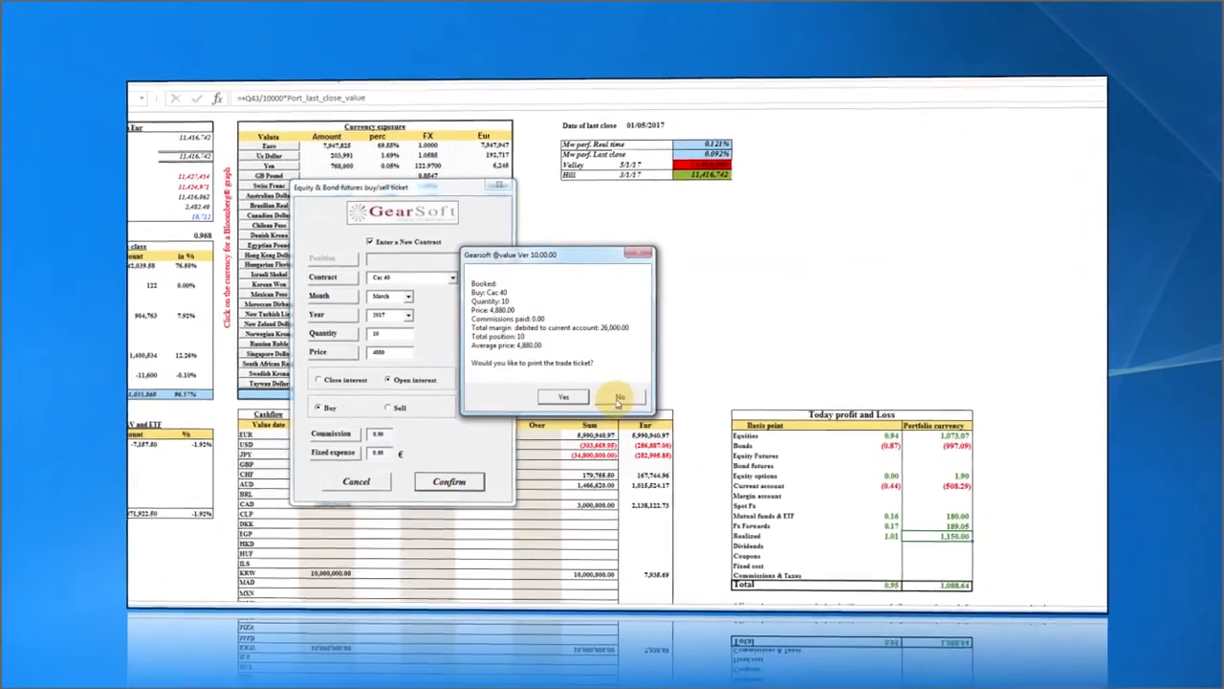
{"action": "left_click", "coordinate": [736, 388]}
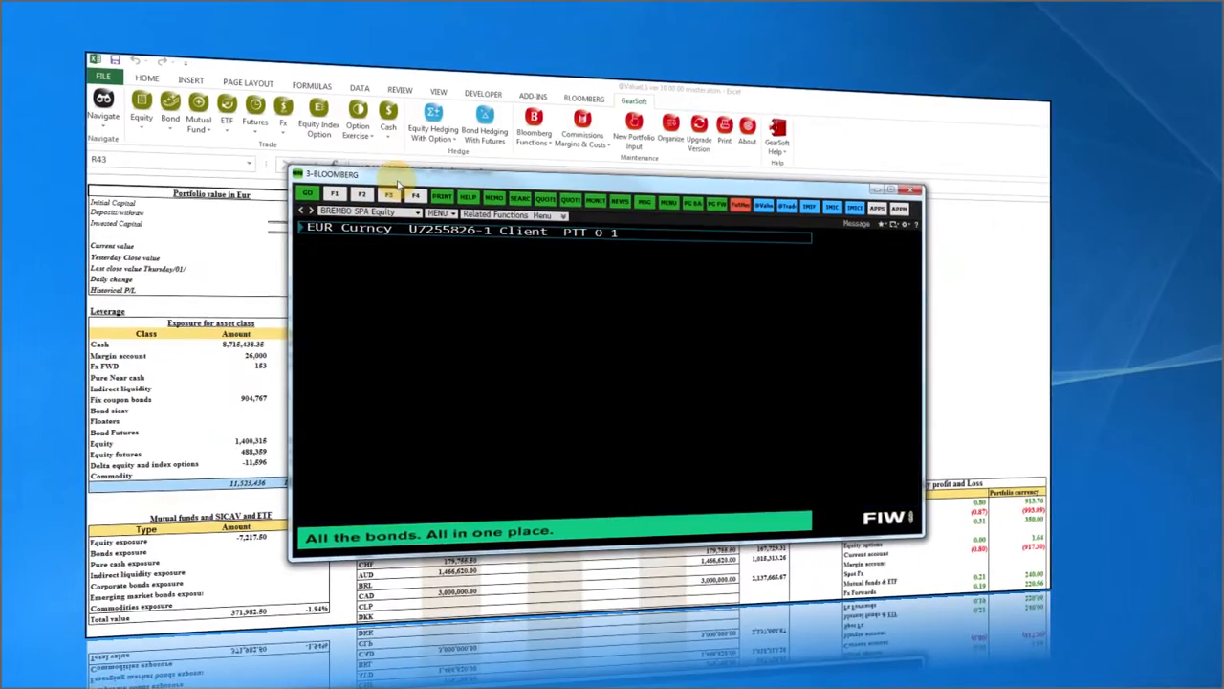
{"action": "left_click_drag", "start_coordinate": [392, 179], "coordinate": [76, 180]}
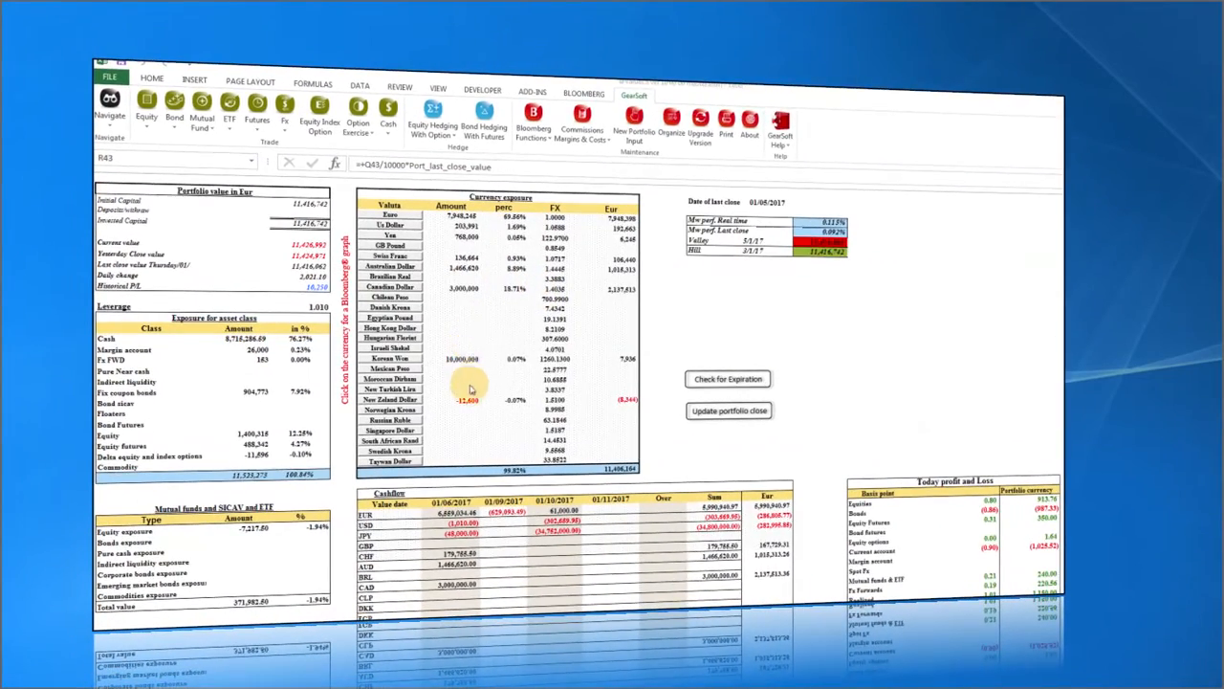
Check the margin entry's price and amount formula on the Margin Account sheet.
{"action": "left_click", "coordinate": [93, 113]}
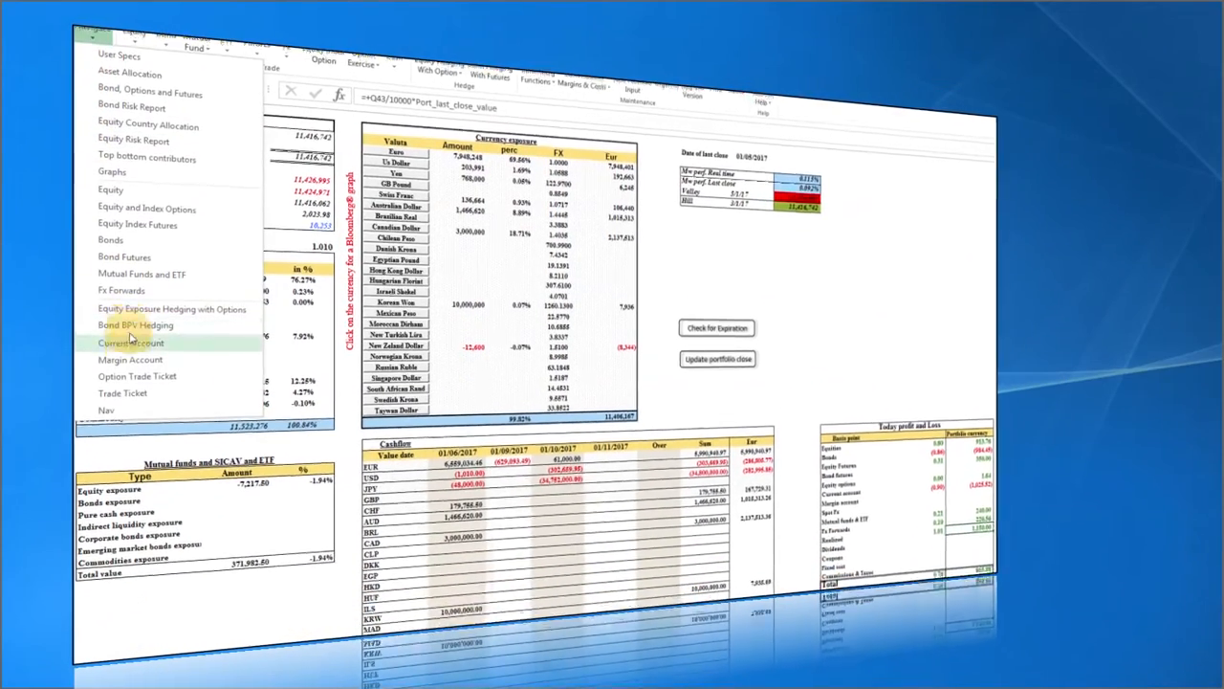
{"action": "left_click", "coordinate": [131, 346]}
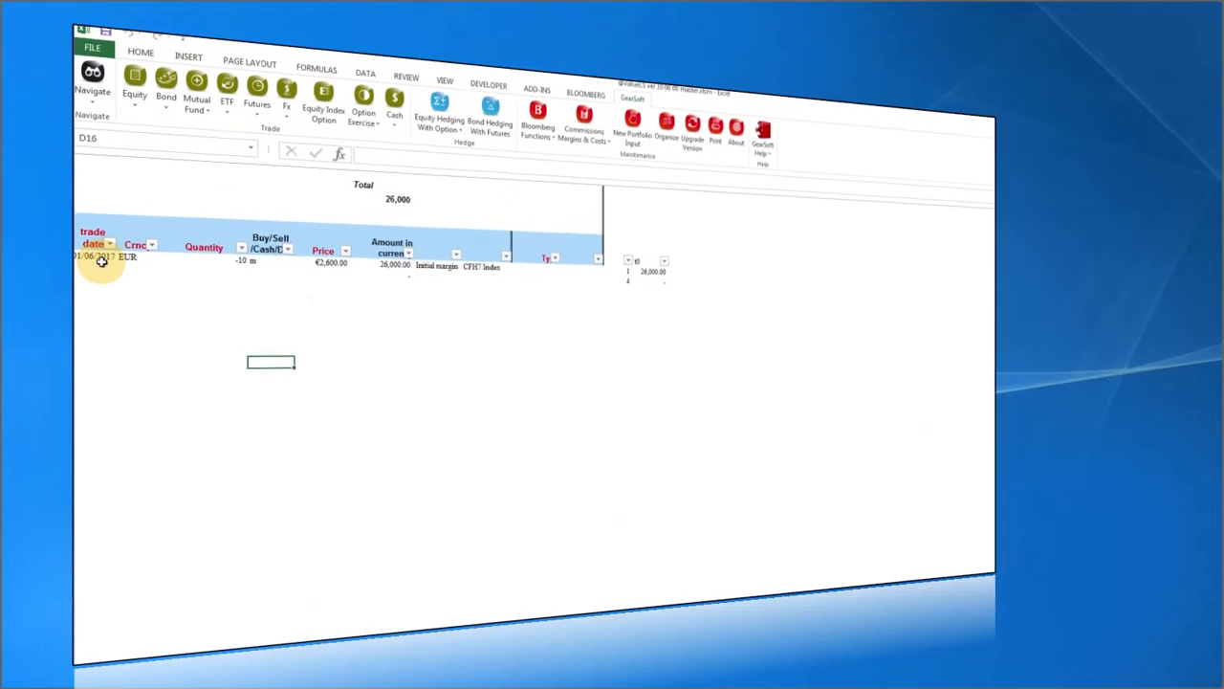
{"action": "left_click", "coordinate": [331, 267]}
{"action": "left_click", "coordinate": [386, 268]}
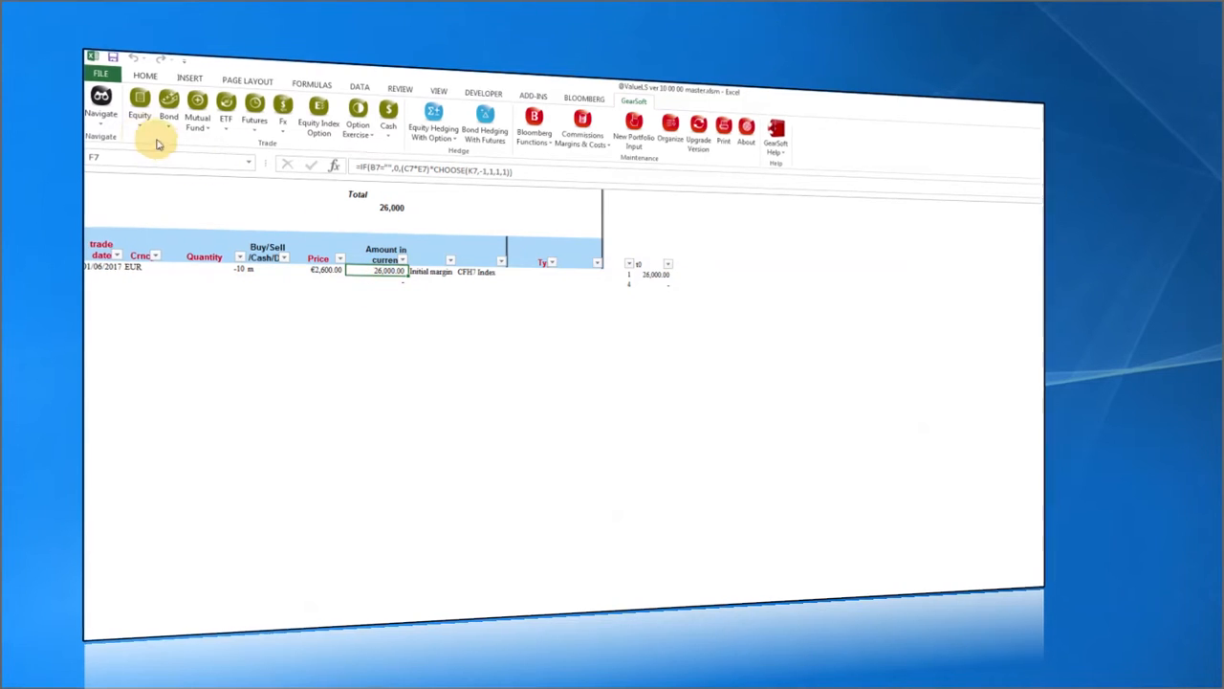
Return to Asset Allocation and display the initial margins table for futures.
{"action": "left_click", "coordinate": [96, 113]}
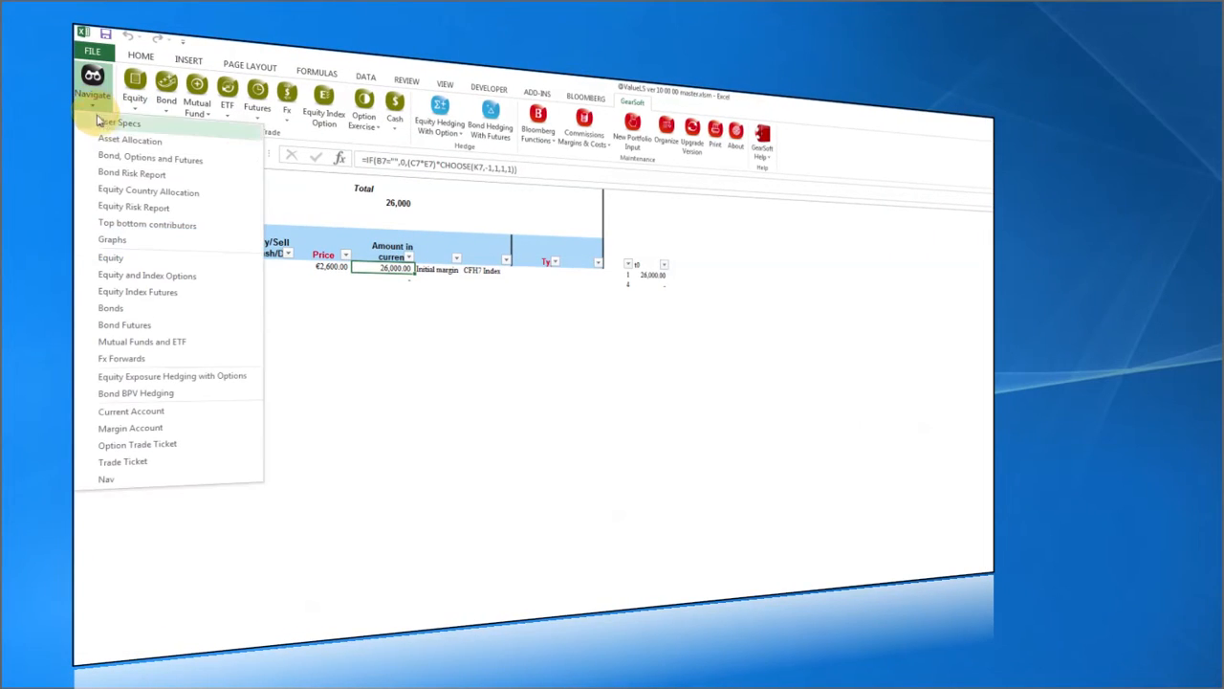
{"action": "left_click", "coordinate": [108, 142]}
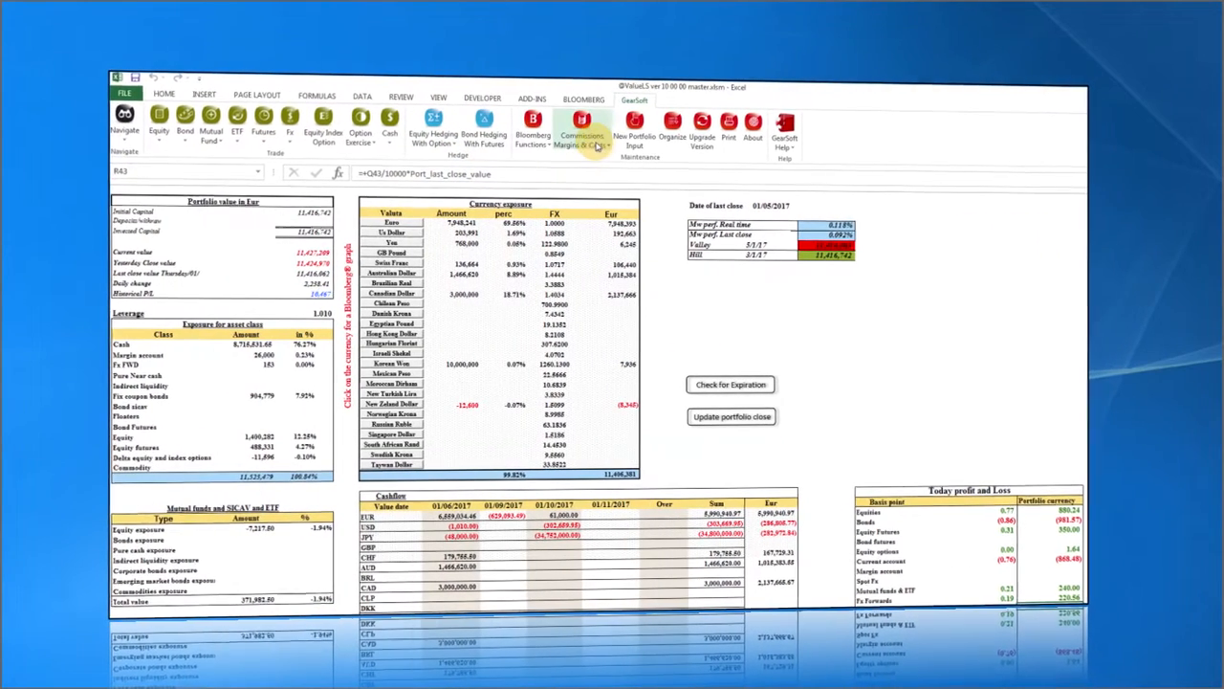
{"action": "left_click", "coordinate": [597, 143]}
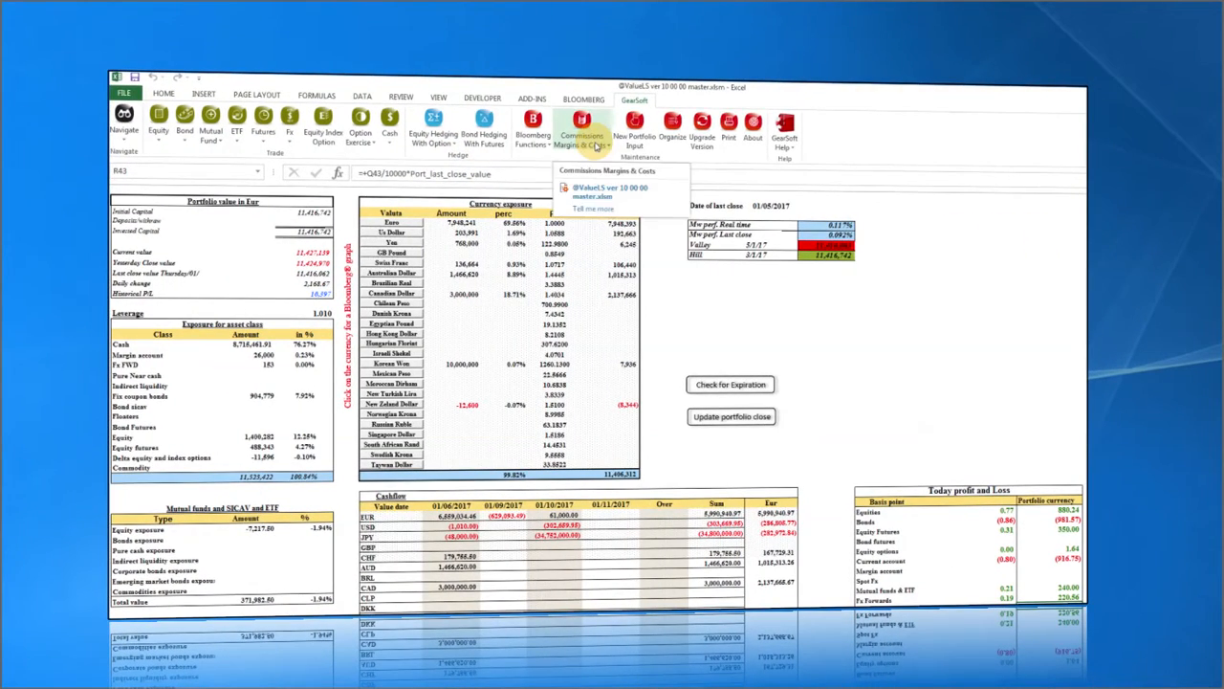
{"action": "left_click", "coordinate": [597, 172]}
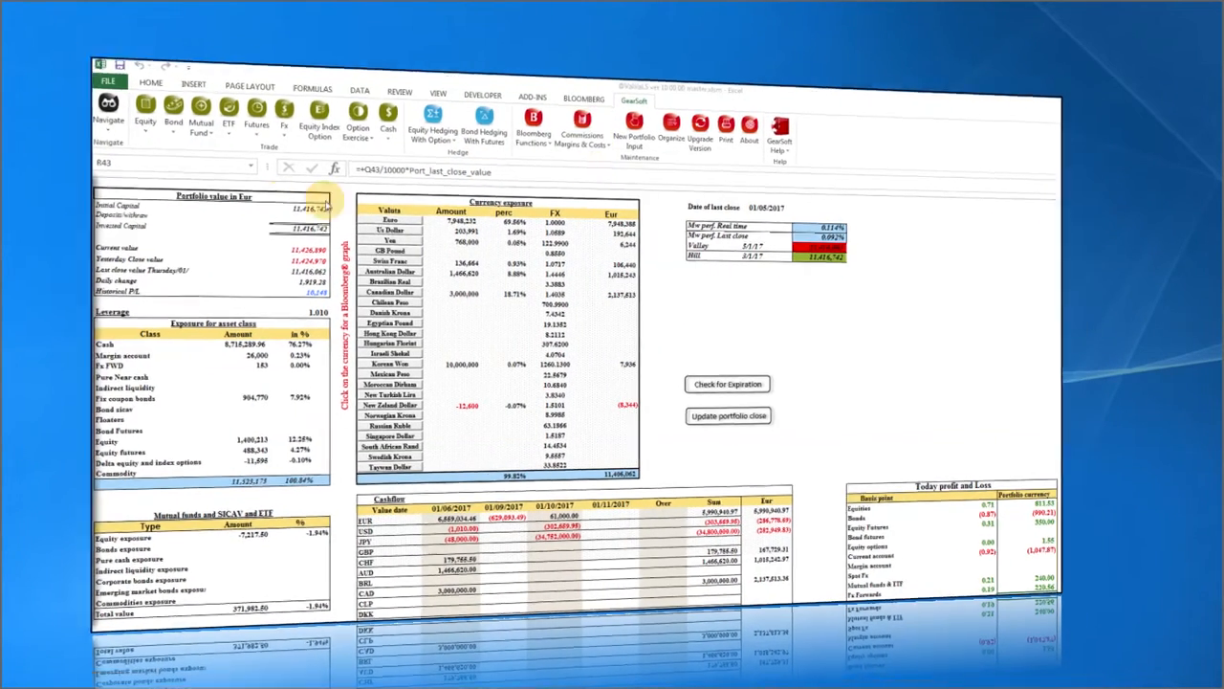
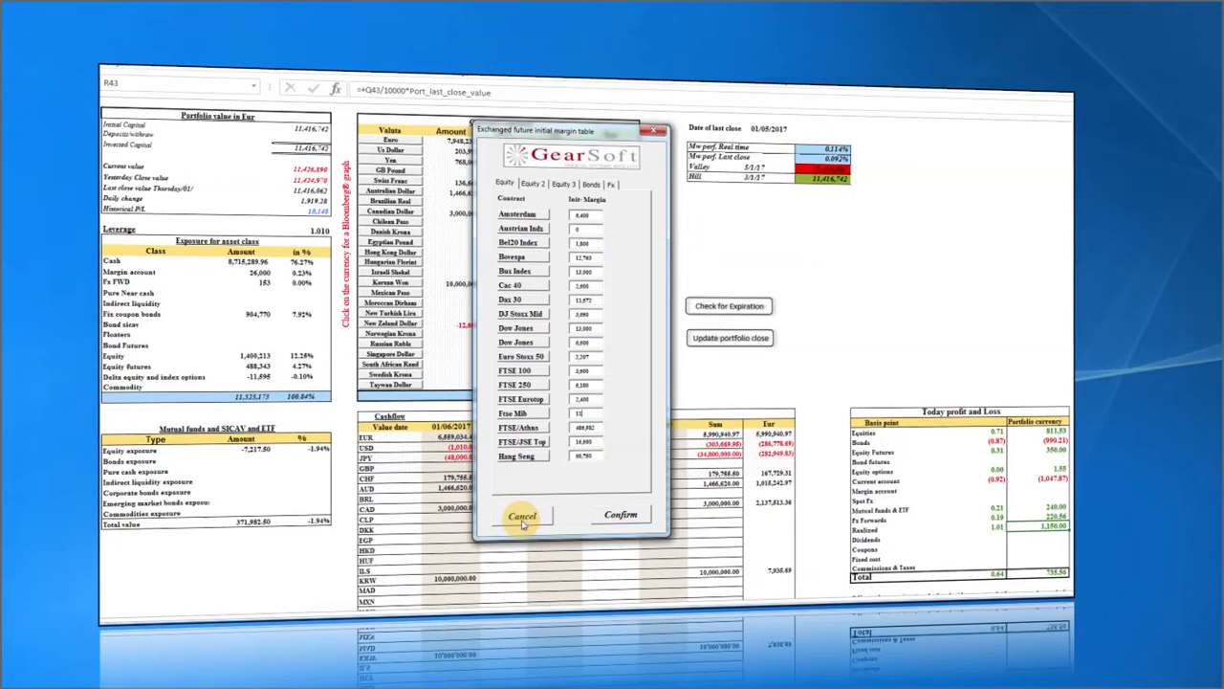
Close the futures initial margin table and select the Margin account row with its amount.
{"action": "left_click", "coordinate": [522, 521]}
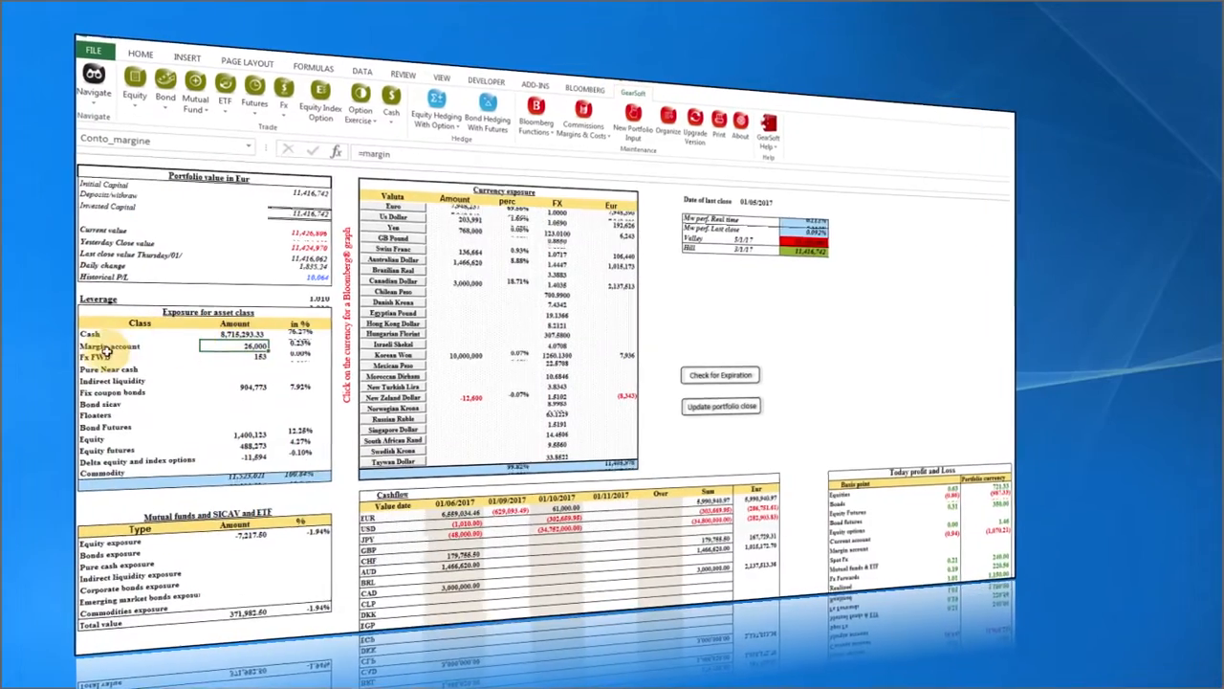
{"action": "left_click_drag", "start_coordinate": [110, 344], "coordinate": [253, 343]}
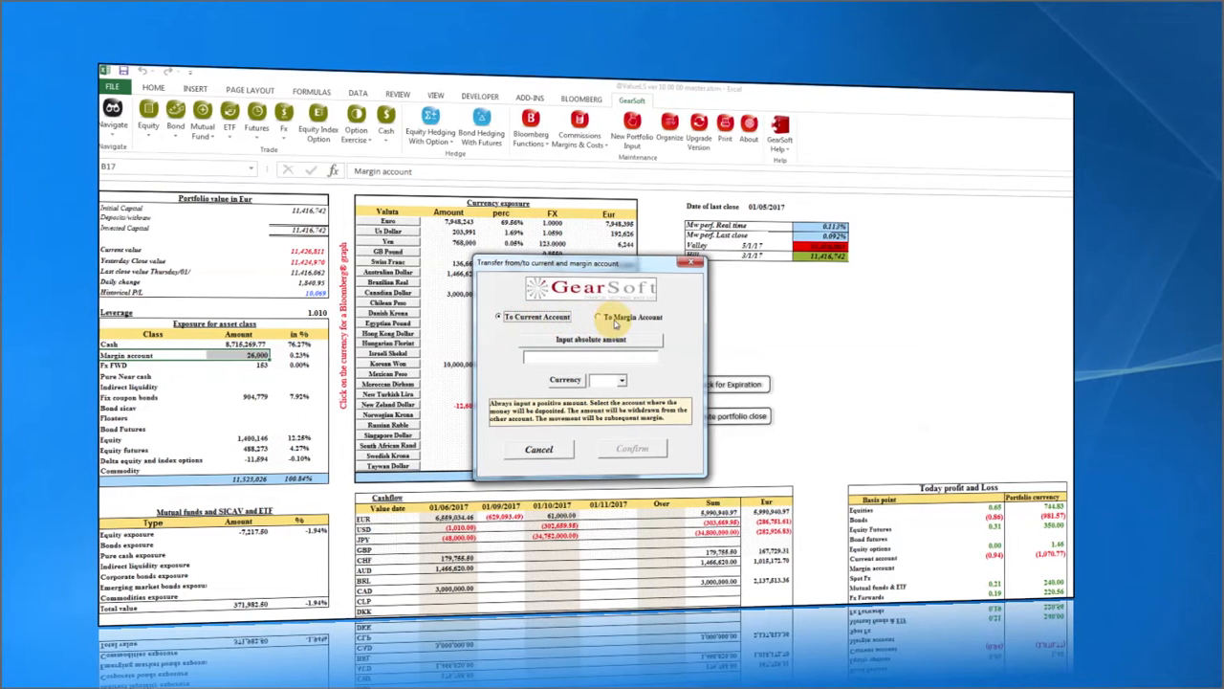
Transfer 26,000 EUR from the margin account to the current account, then check the updated Cash.
{"action": "left_click", "coordinate": [617, 322]}
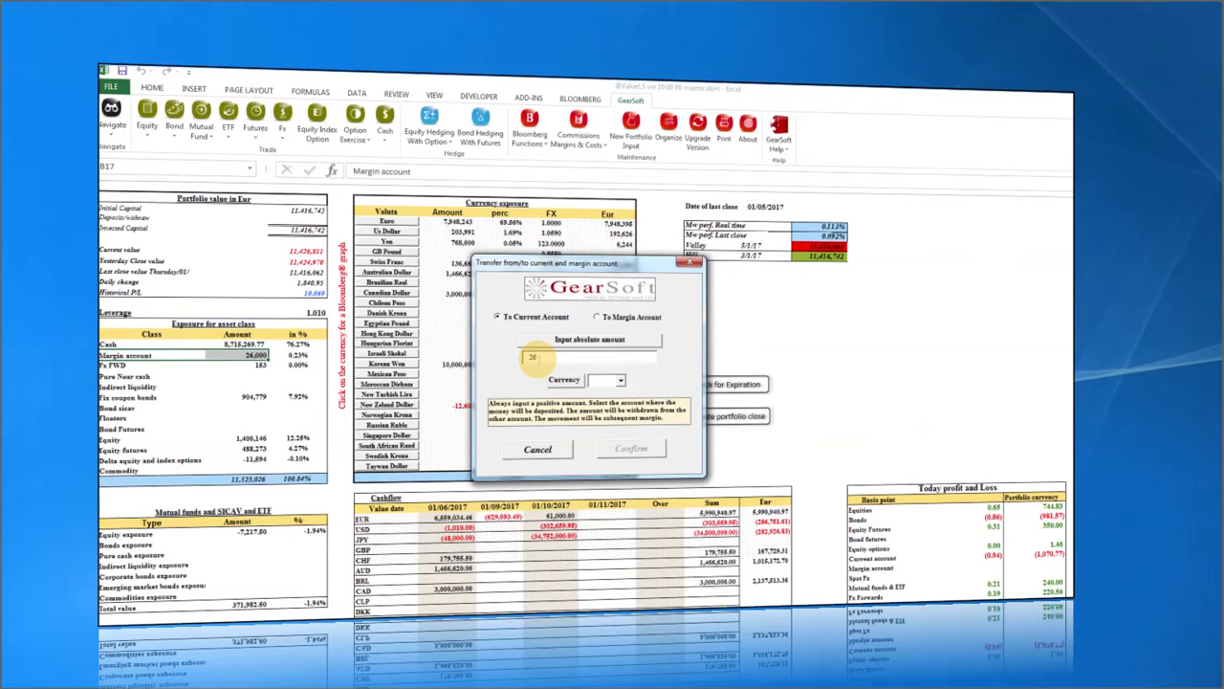
{"action": "left_click", "coordinate": [620, 380]}
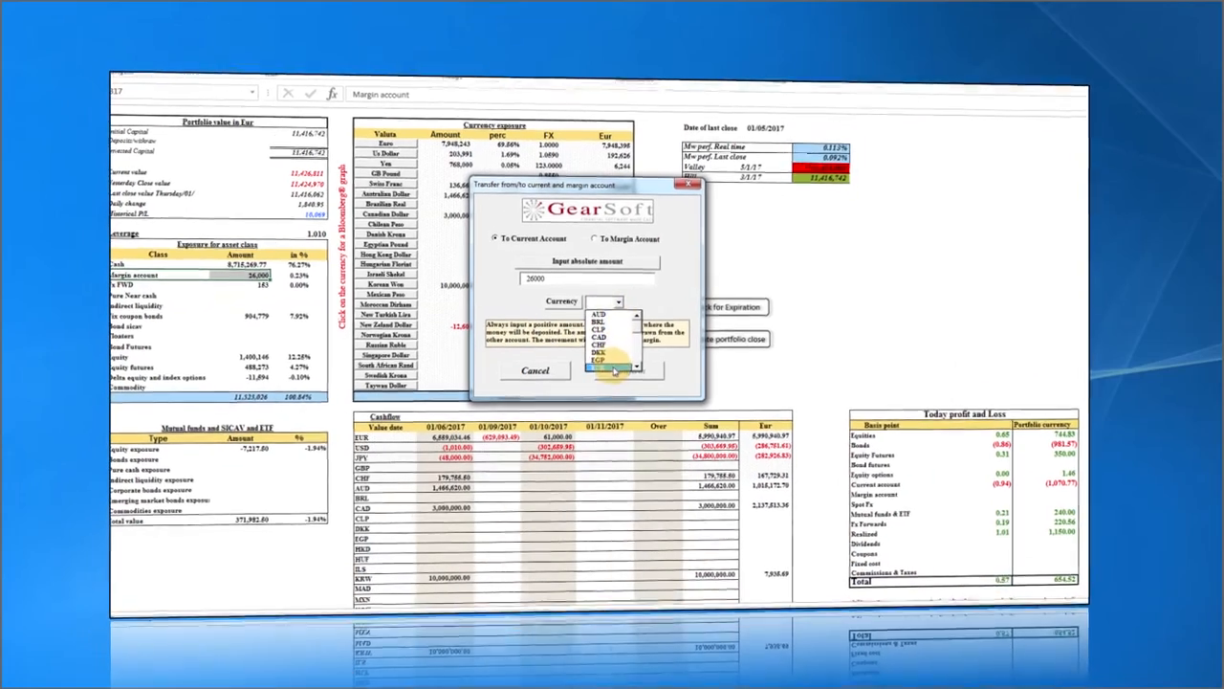
{"action": "left_click", "coordinate": [606, 411]}
{"action": "left_click", "coordinate": [615, 373]}
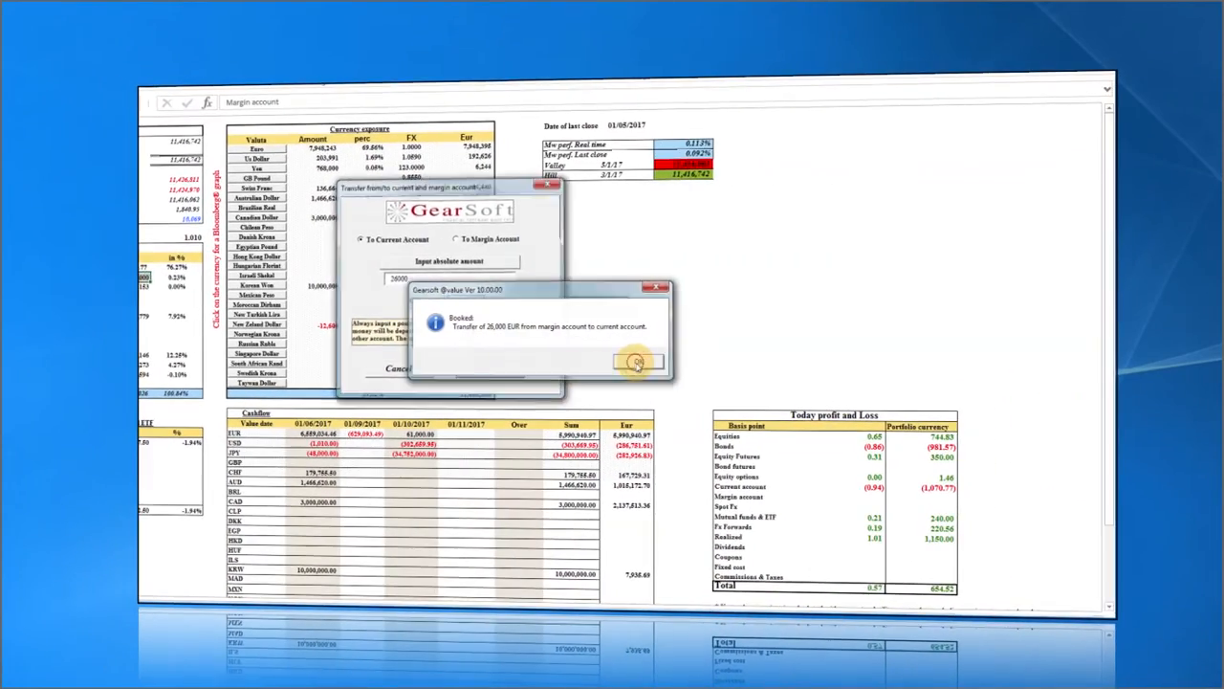
{"action": "left_click", "coordinate": [636, 362]}
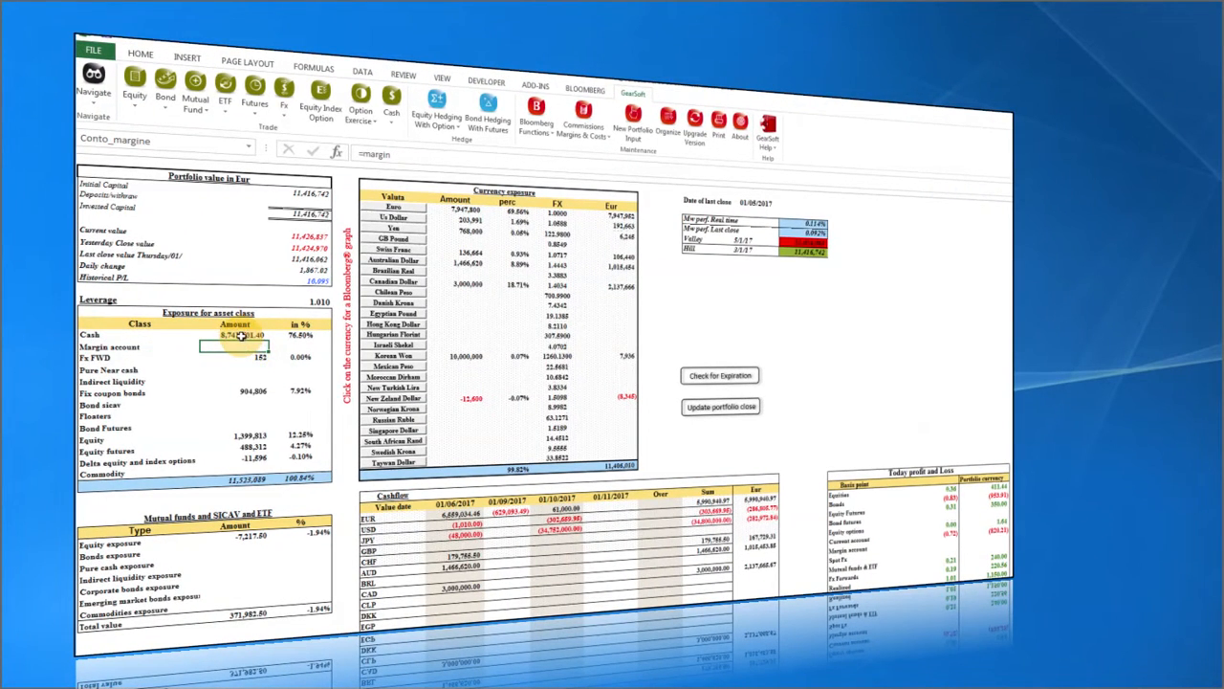
{"action": "left_click", "coordinate": [241, 335]}
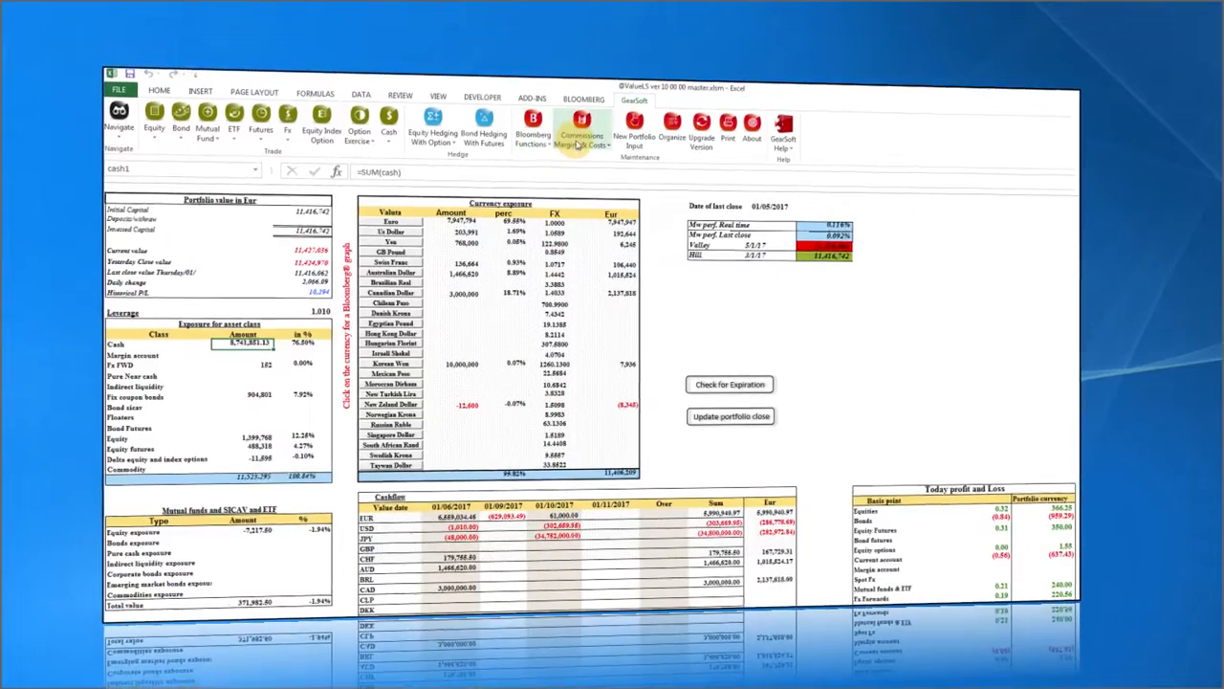
{"action": "left_click", "coordinate": [581, 139]}
{"action": "left_click", "coordinate": [578, 160]}
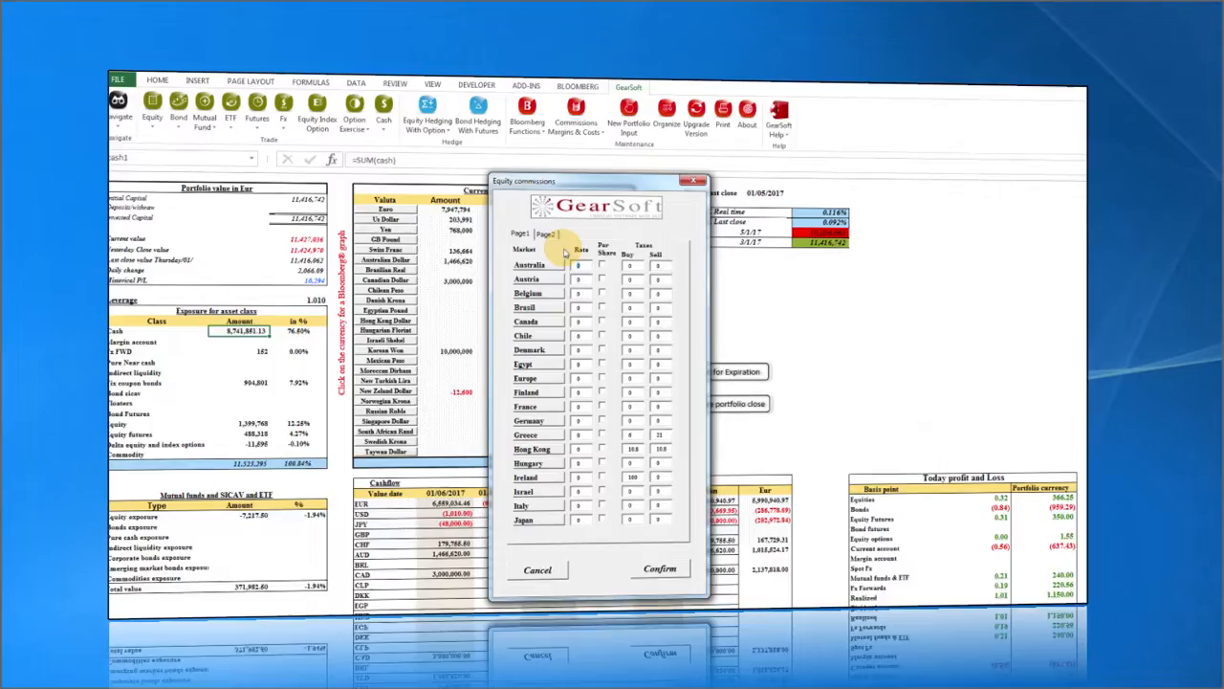
{"action": "left_click", "coordinate": [516, 168]}
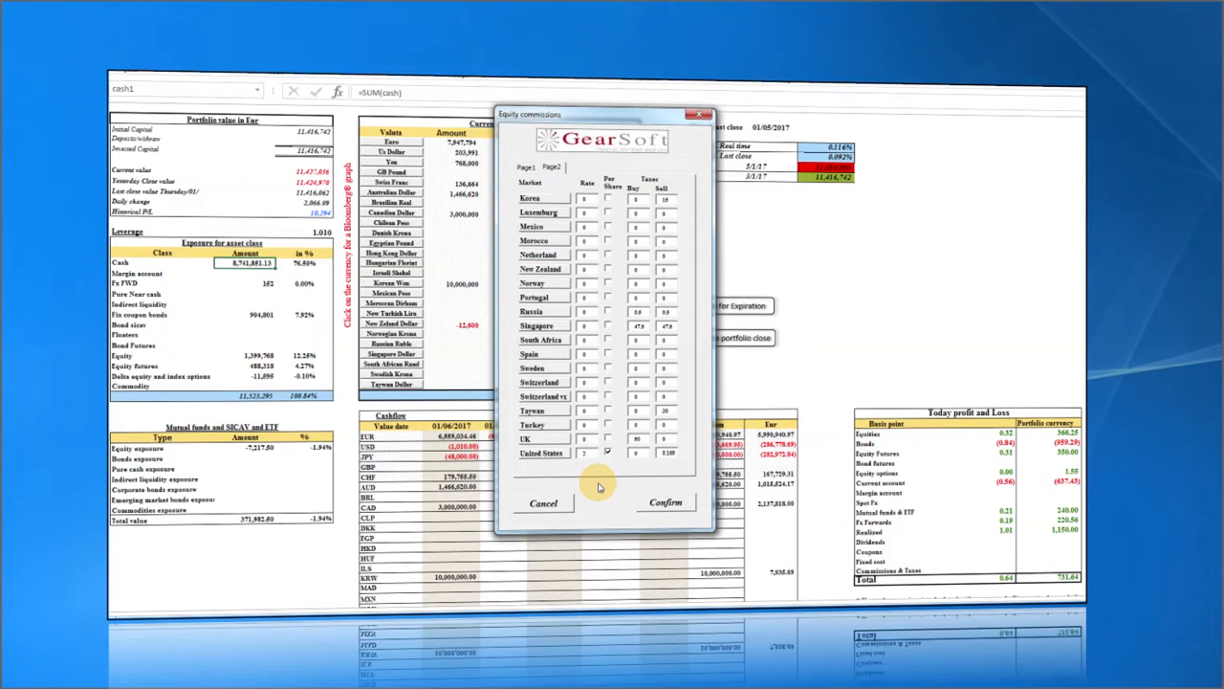
{"action": "left_click", "coordinate": [666, 504]}
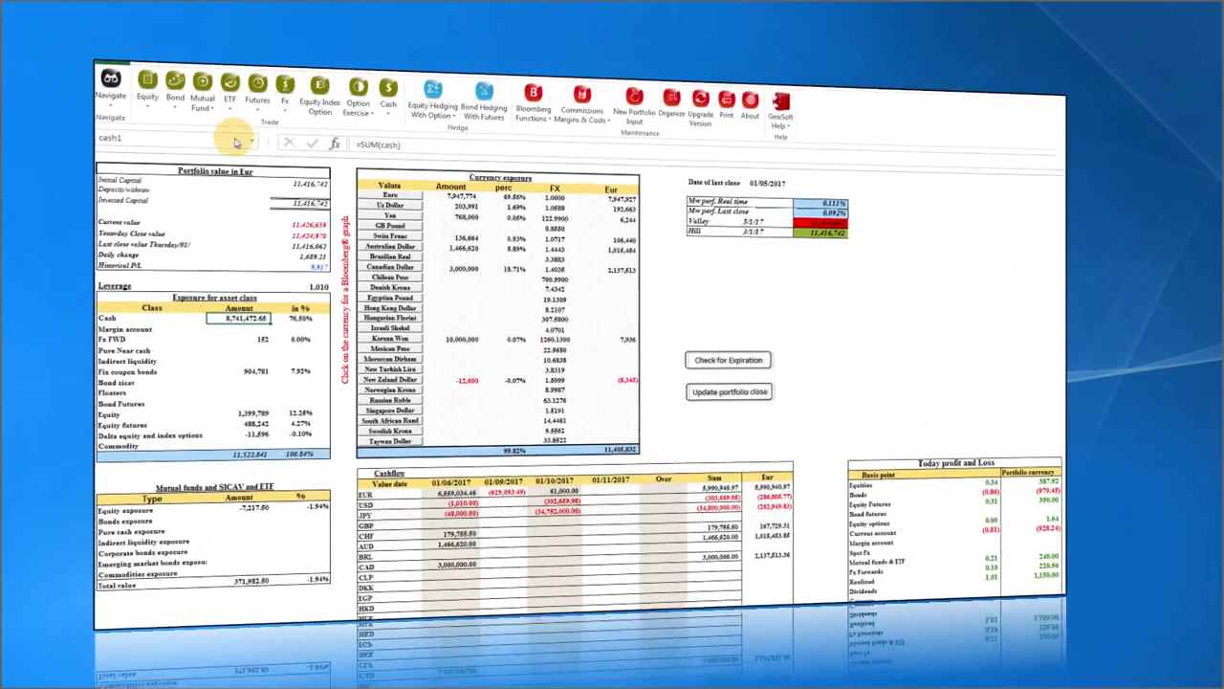
Start a new equity buy ticket for ticker bid on the United States exchange and fetch its data.
{"action": "left_click", "coordinate": [137, 113]}
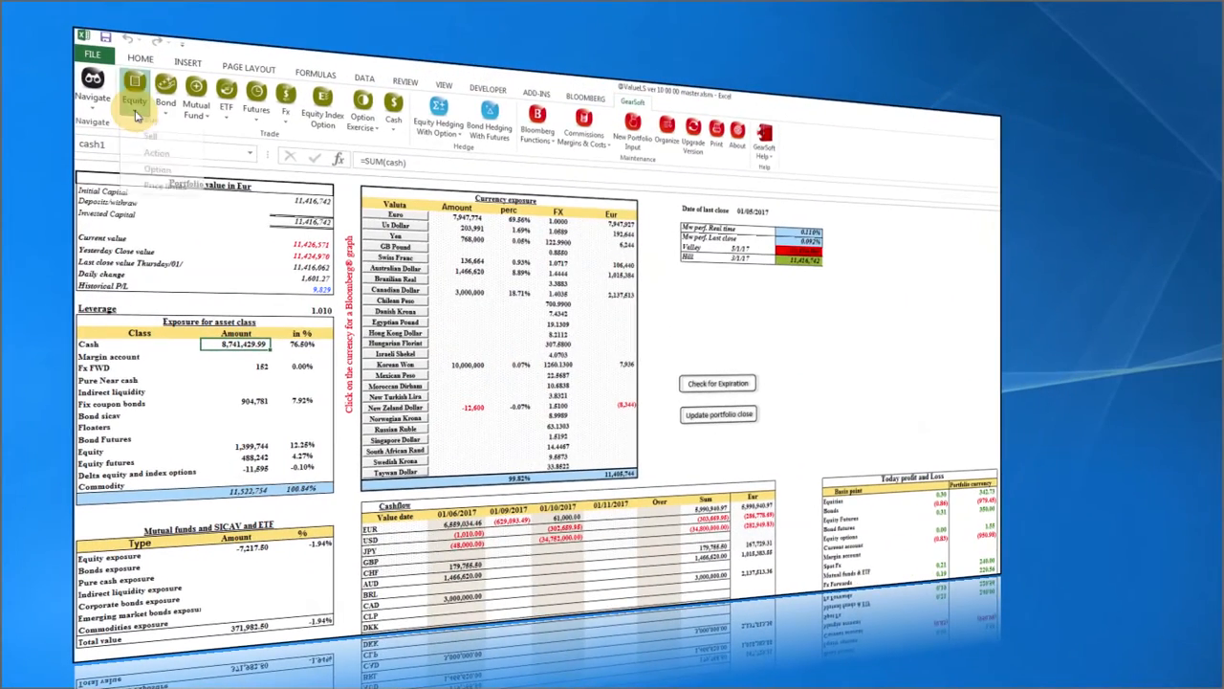
{"action": "left_click", "coordinate": [161, 168]}
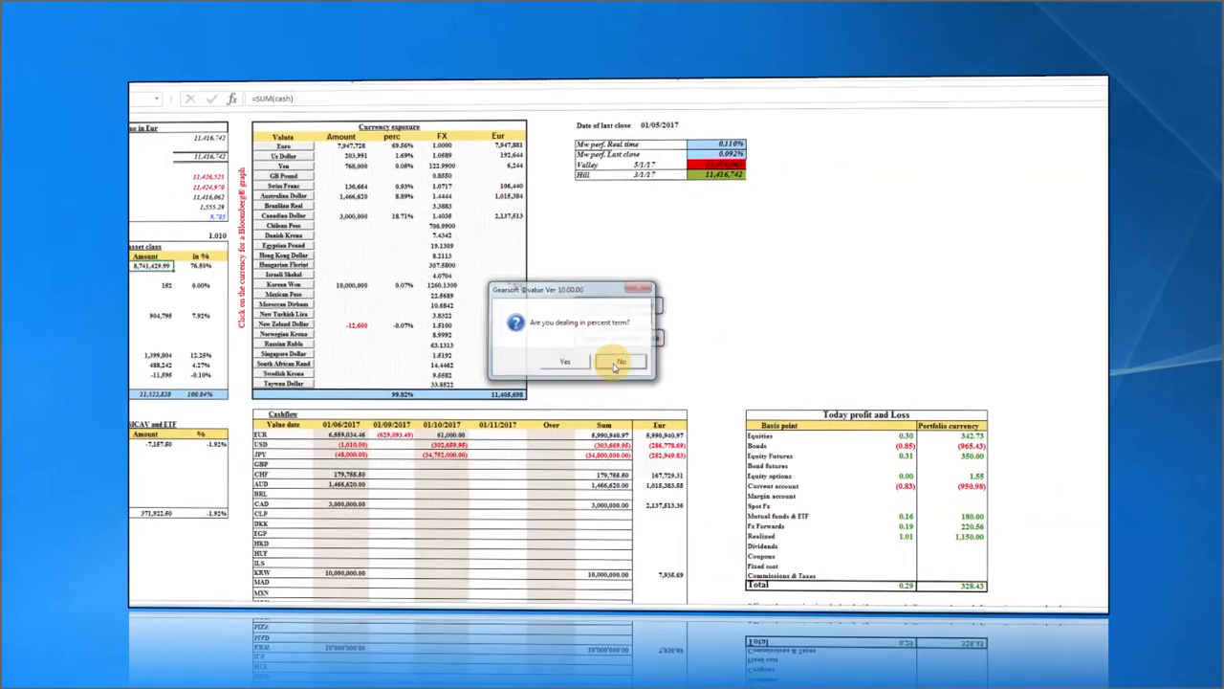
{"action": "left_click", "coordinate": [619, 363]}
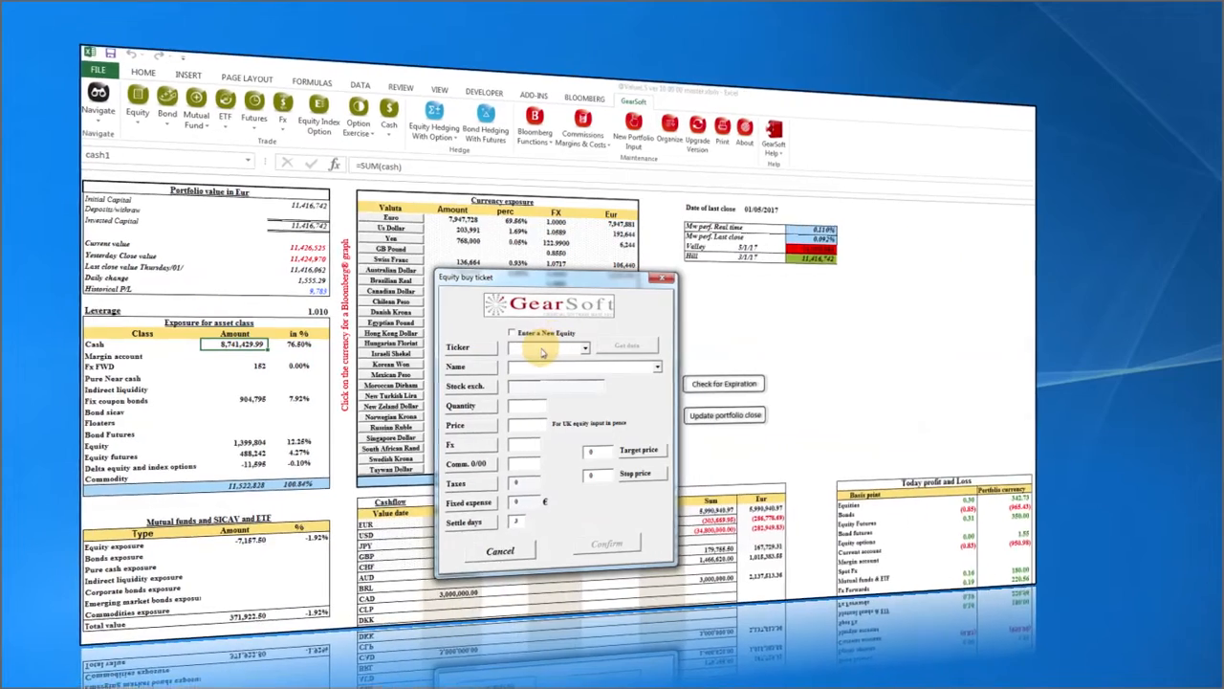
{"action": "left_click", "coordinate": [516, 333]}
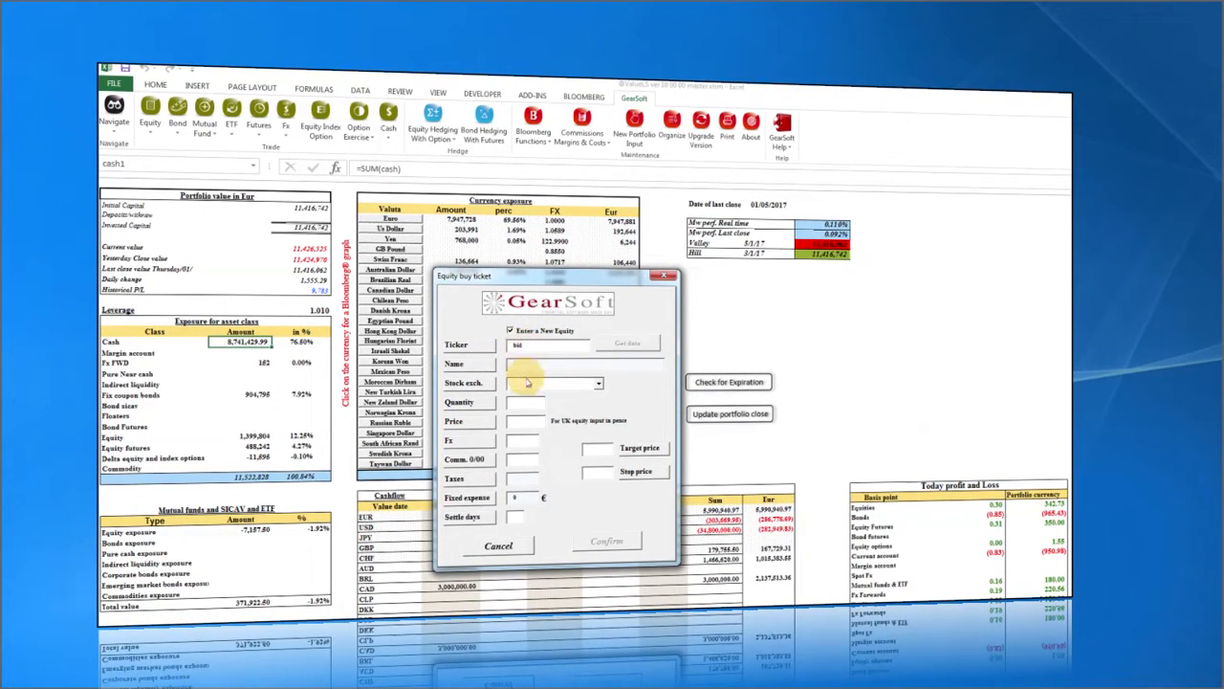
{"action": "left_click", "coordinate": [525, 384]}
{"action": "type", "text": "un"}
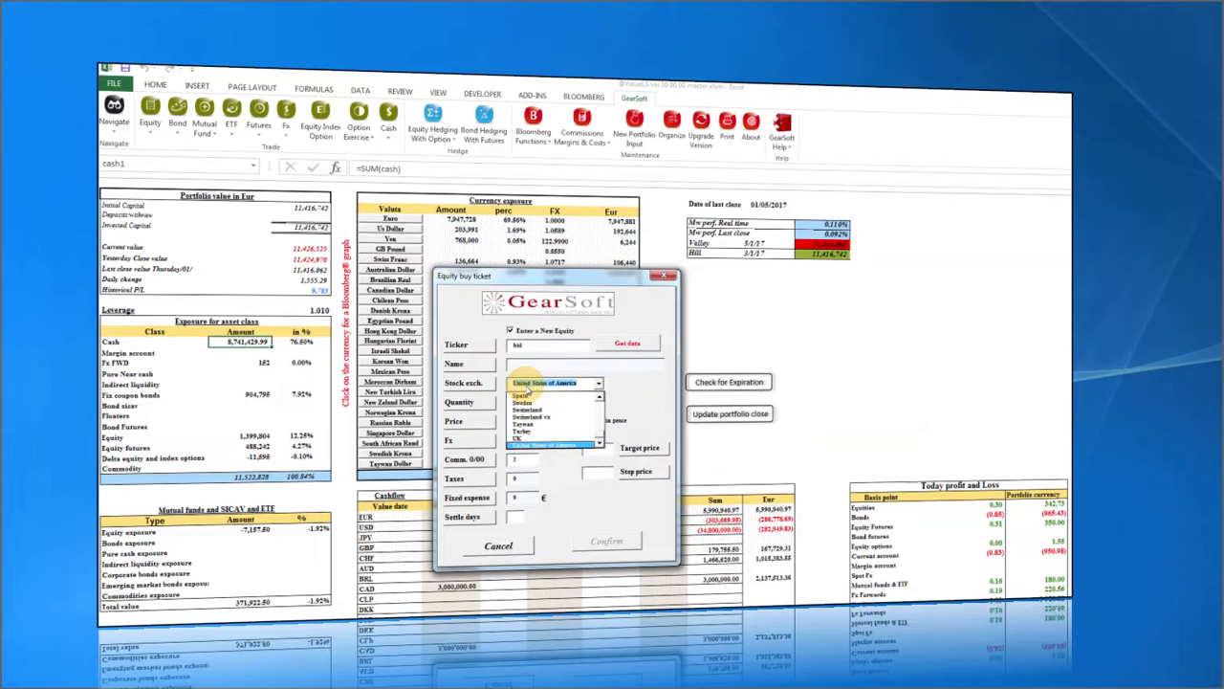
{"action": "key", "text": "Return"}
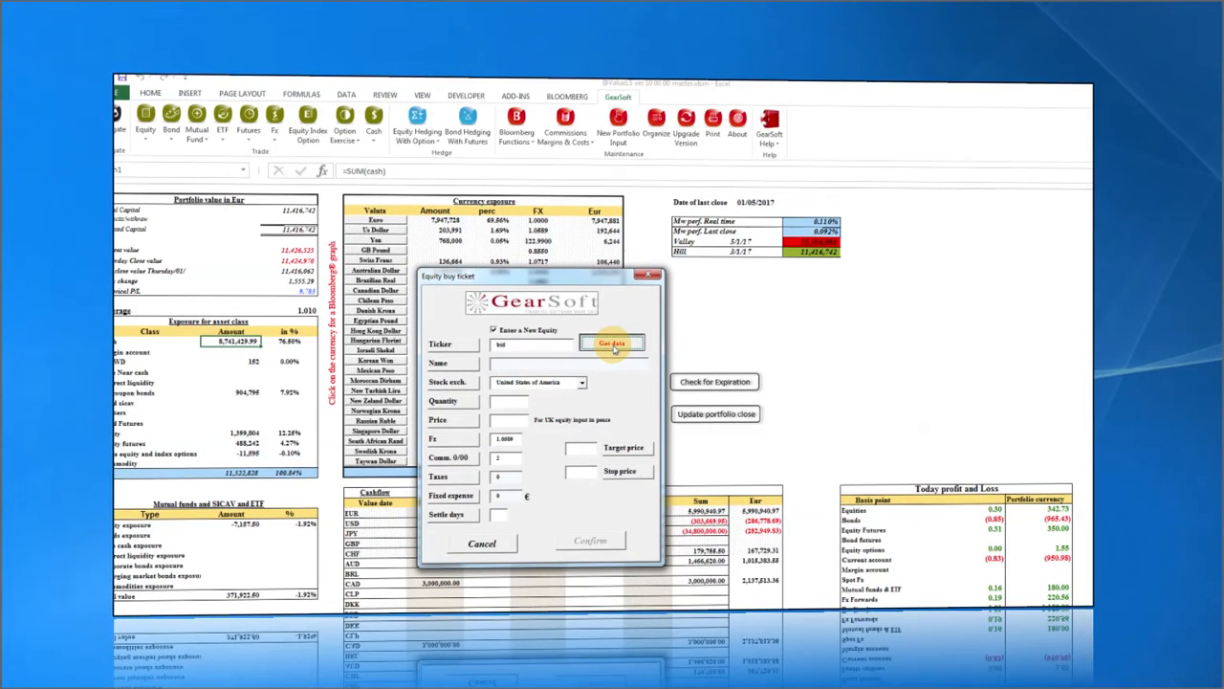
{"action": "left_click", "coordinate": [612, 344]}
Enter 1,000 SOTHEBY'S shares and confirm the buy with the broker.
{"action": "left_click", "coordinate": [507, 401]}
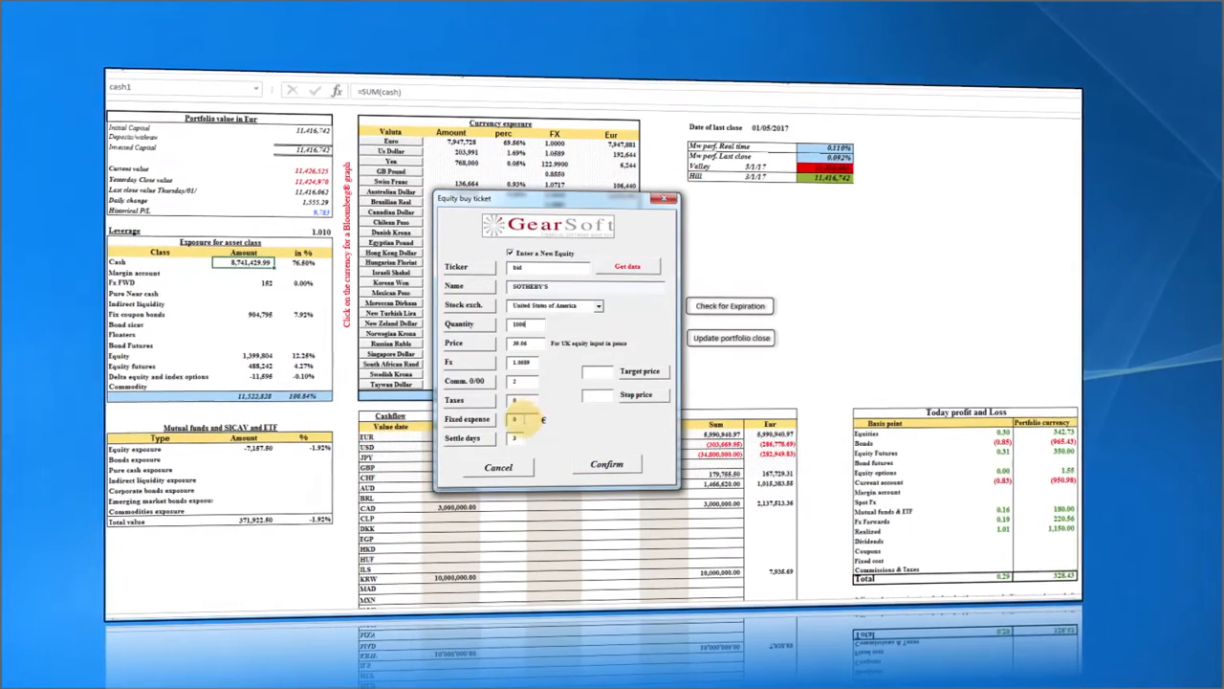
{"action": "left_click", "coordinate": [609, 467]}
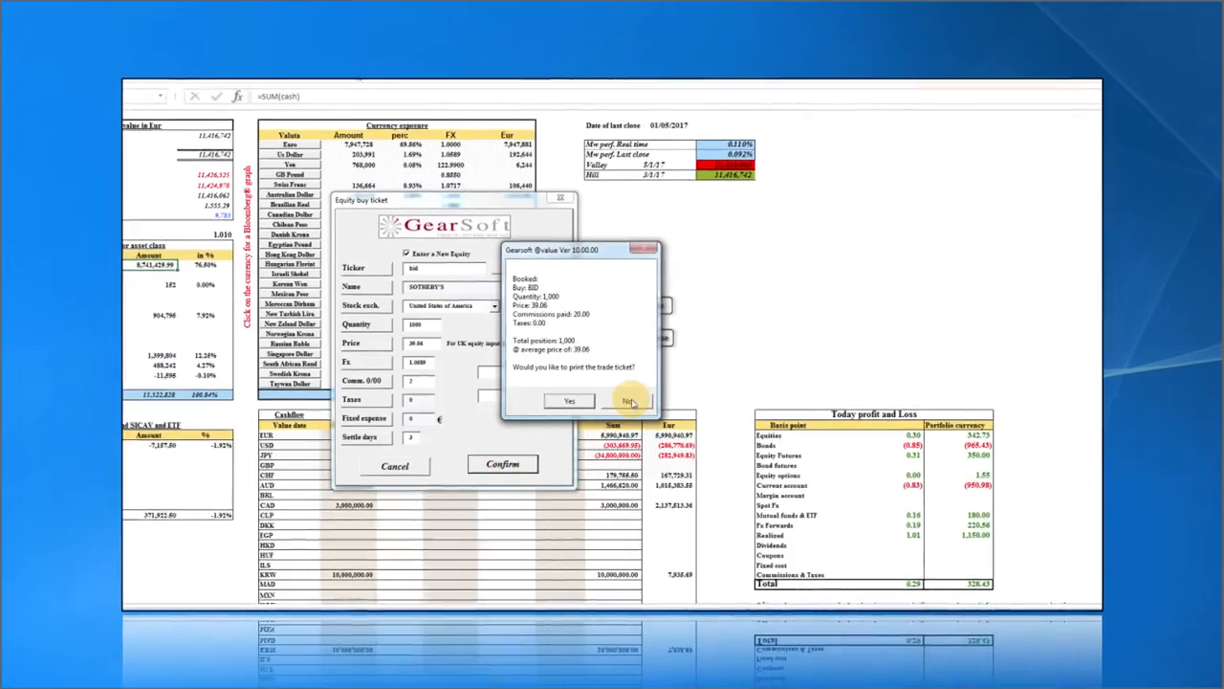
{"action": "left_click", "coordinate": [710, 400]}
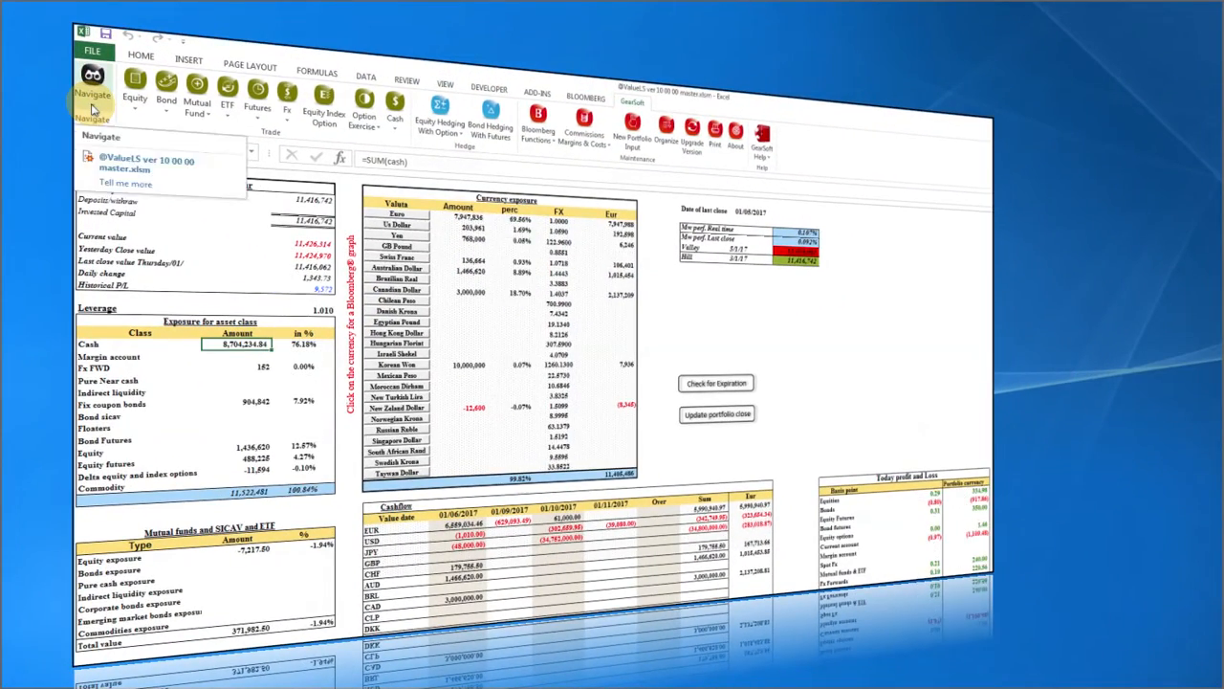
On the Current Account sheet, inspect the BID US trade's commission (20) and amount formulas.
{"action": "left_click", "coordinate": [92, 108]}
{"action": "left_click", "coordinate": [122, 409]}
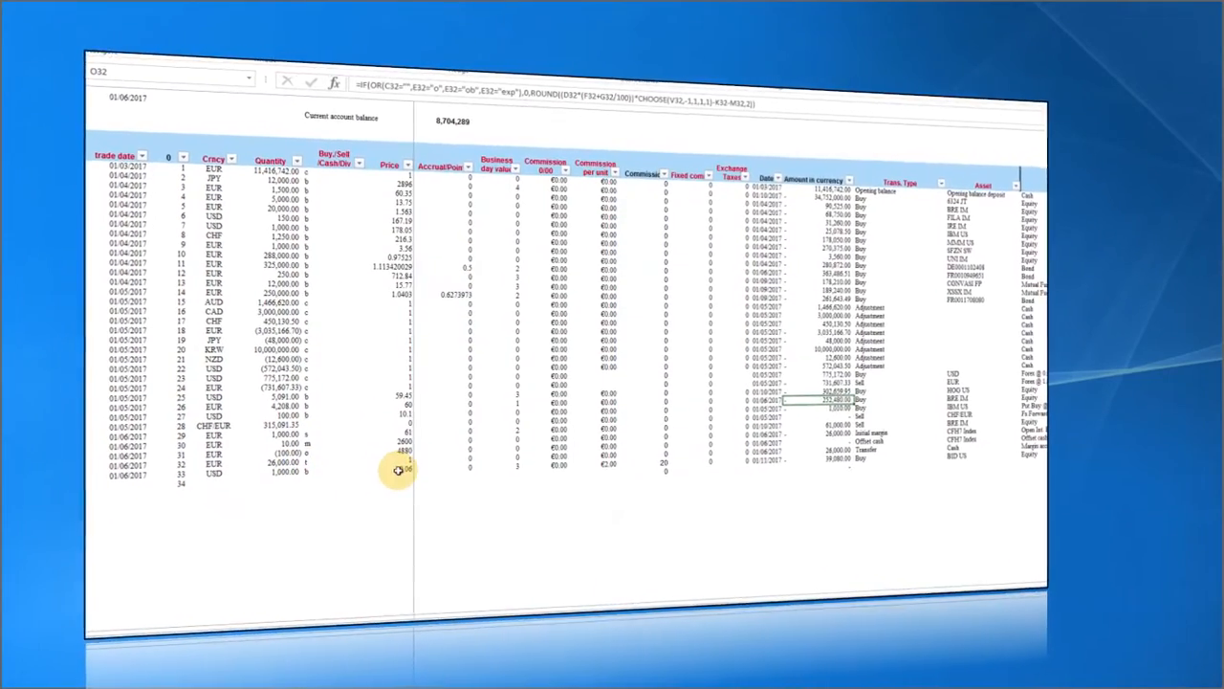
{"action": "left_click", "coordinate": [602, 465]}
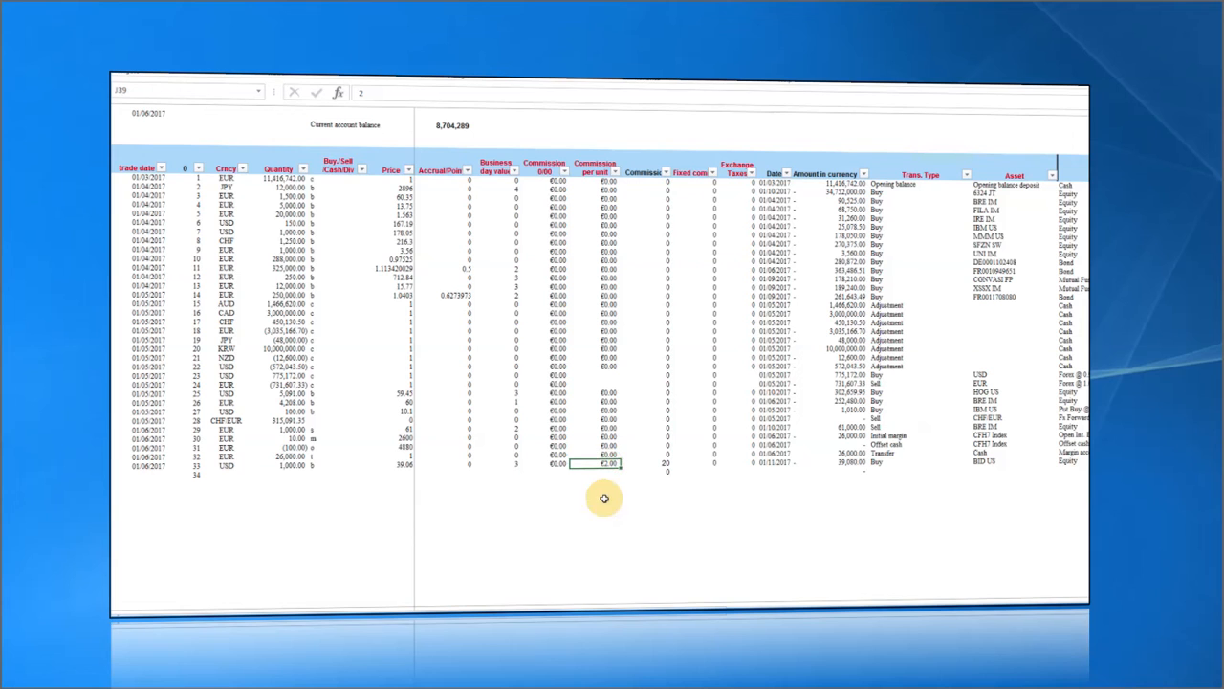
{"action": "scroll", "coordinate": [647, 377], "scroll_direction": "right", "scroll_amount": 1}
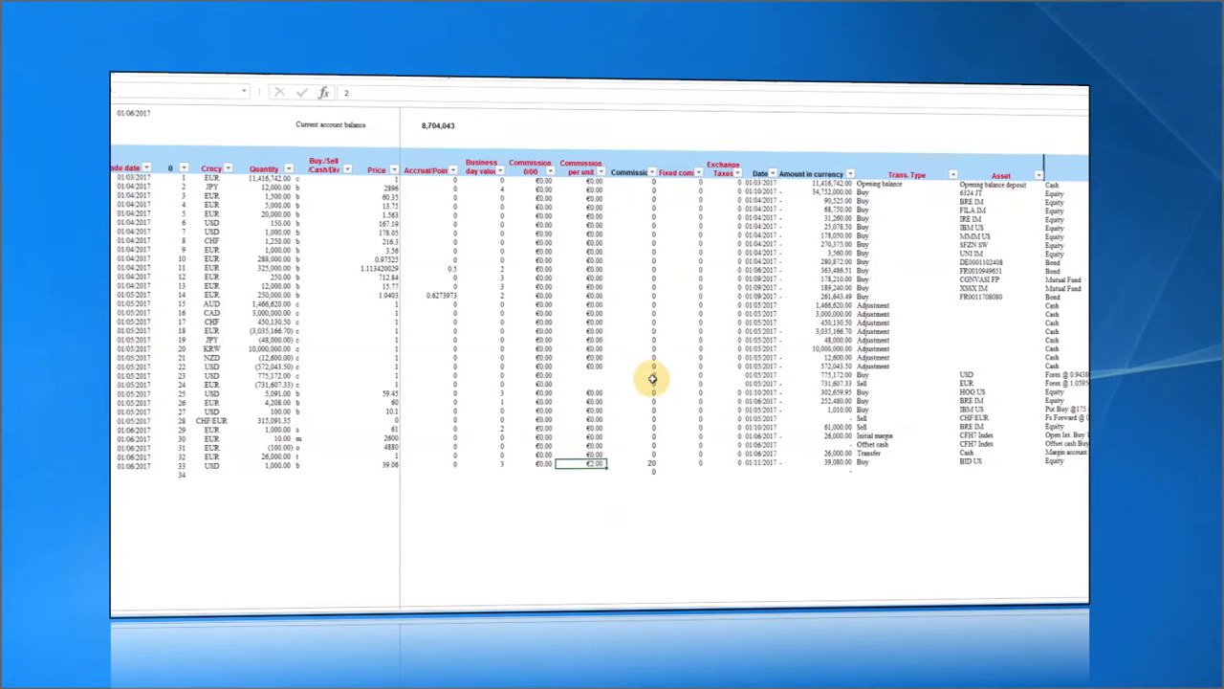
{"action": "left_click", "coordinate": [610, 465]}
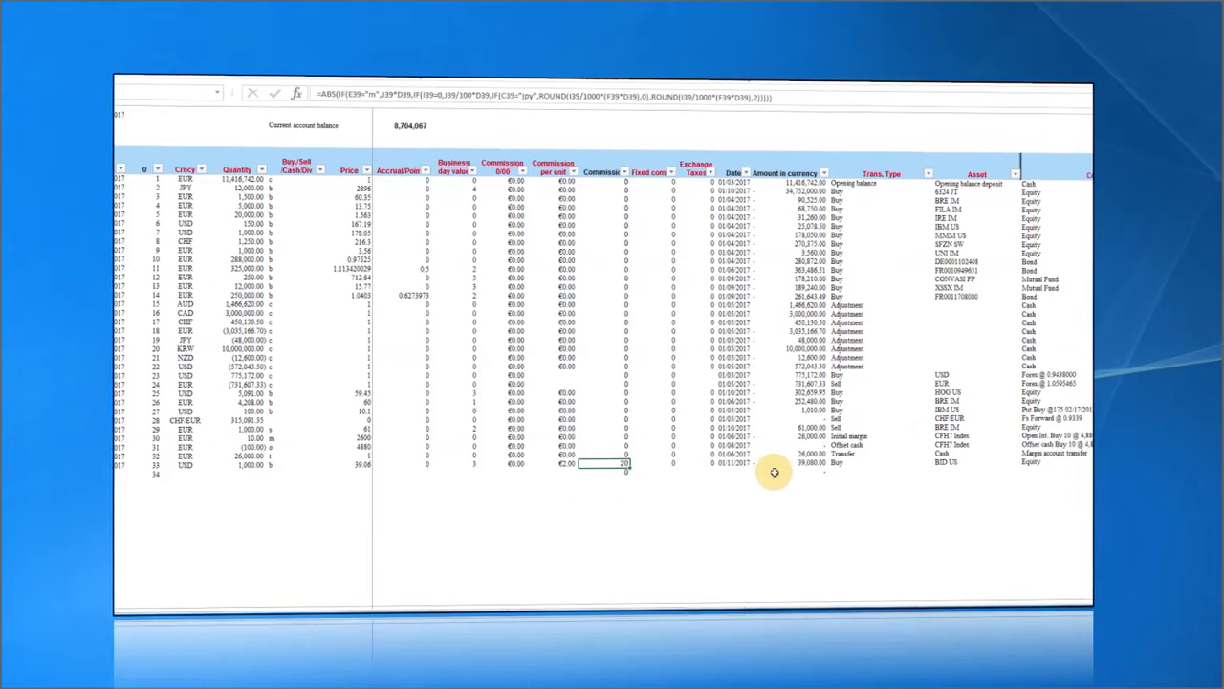
{"action": "left_click", "coordinate": [825, 462]}
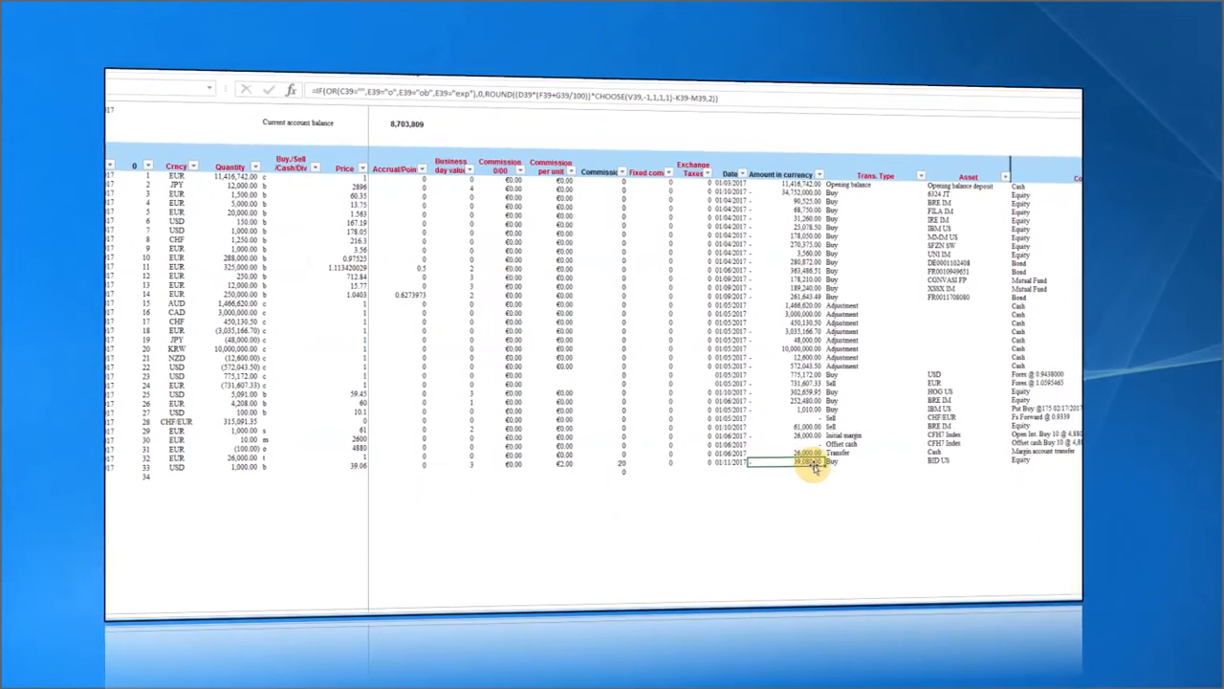
{"action": "left_click", "coordinate": [619, 463]}
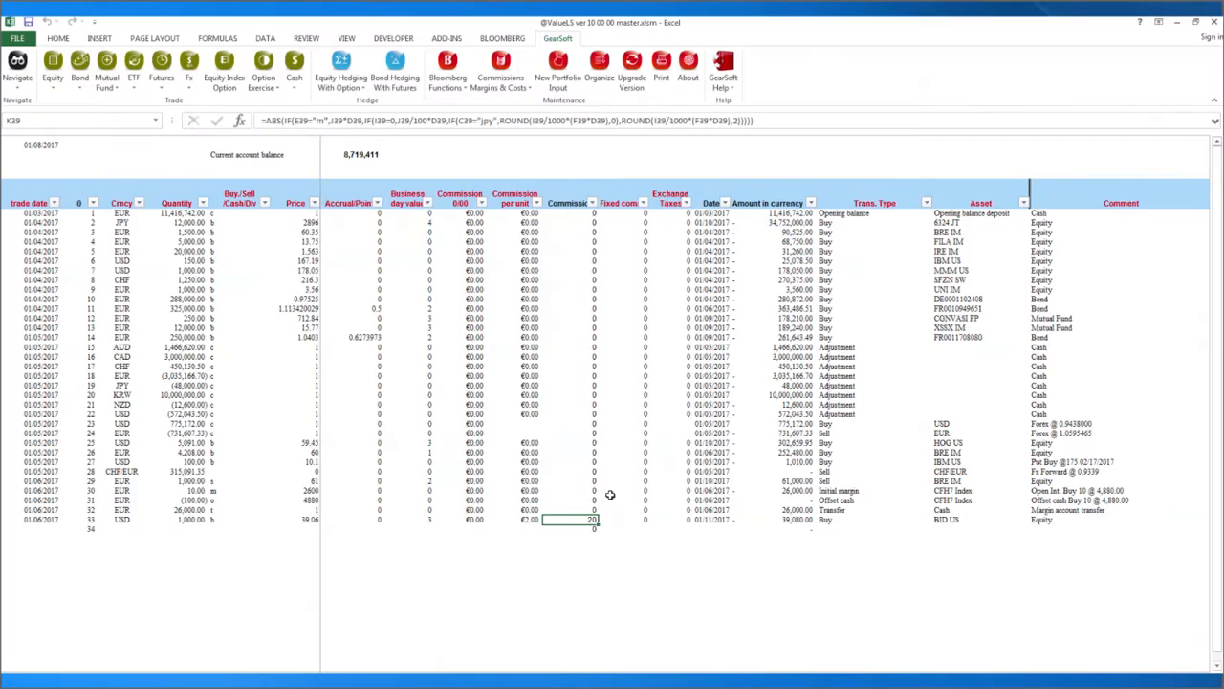
Open the transaction costs and futures commission settings, centre the dialog, and enter 0 for Bond % commission.
{"action": "left_click", "coordinate": [499, 74]}
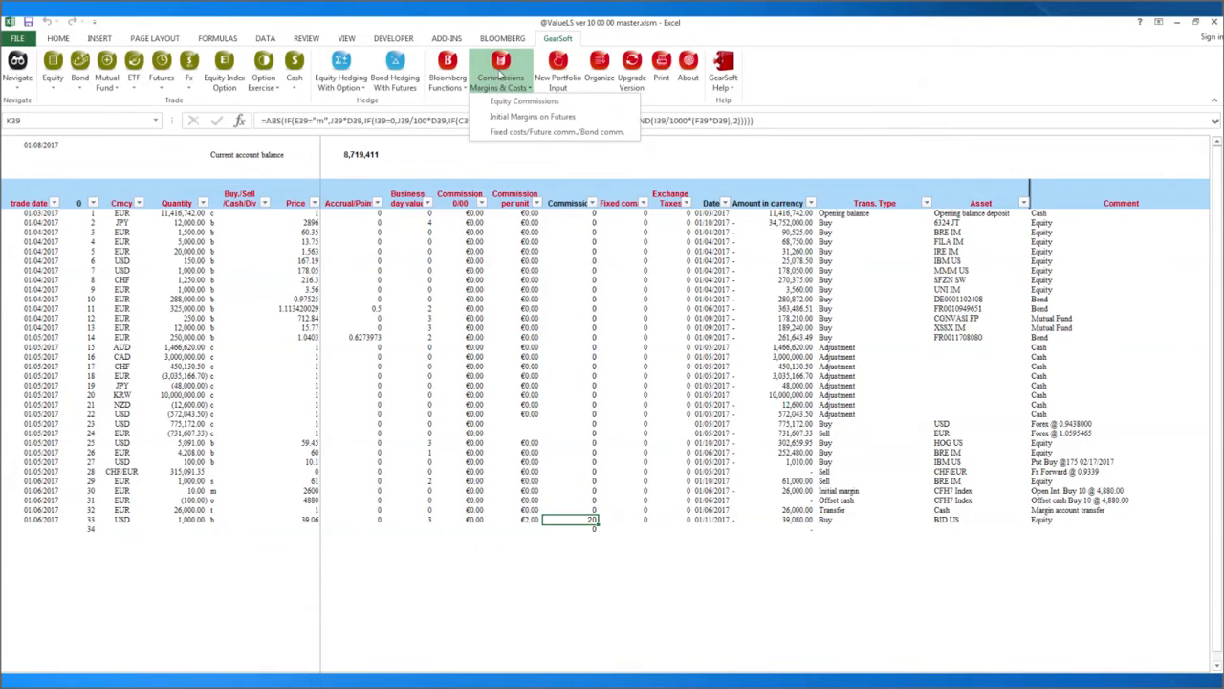
{"action": "left_click", "coordinate": [490, 133]}
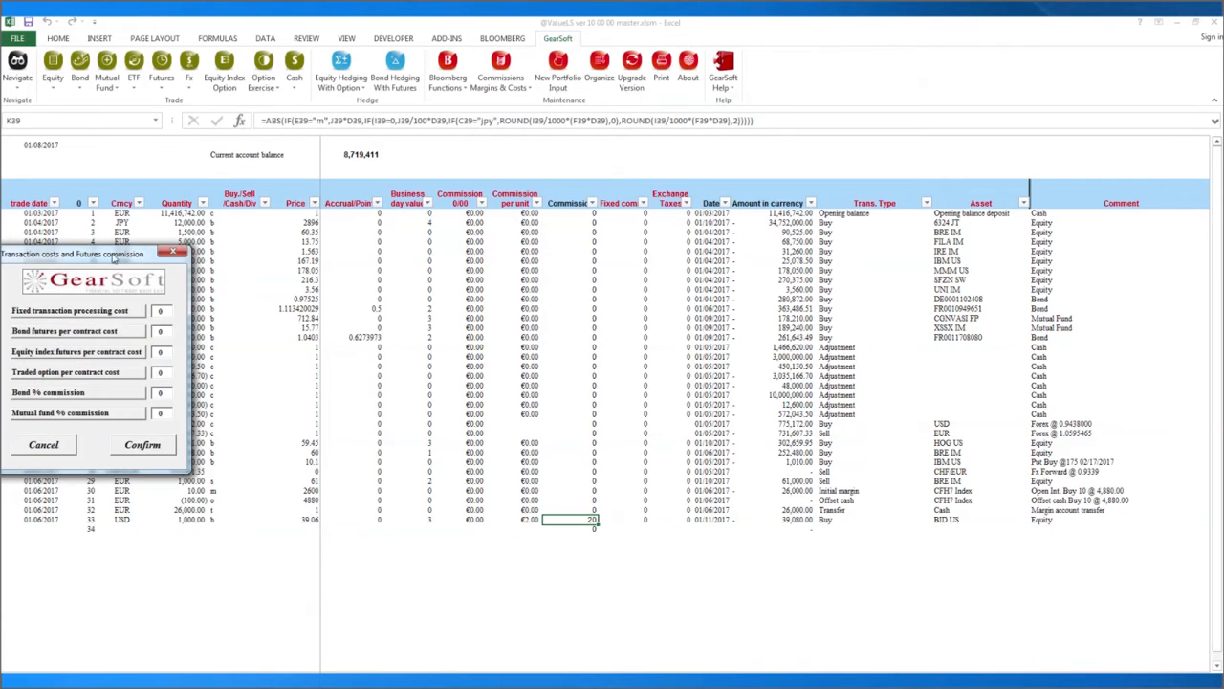
{"action": "left_click_drag", "start_coordinate": [112, 257], "coordinate": [521, 231]}
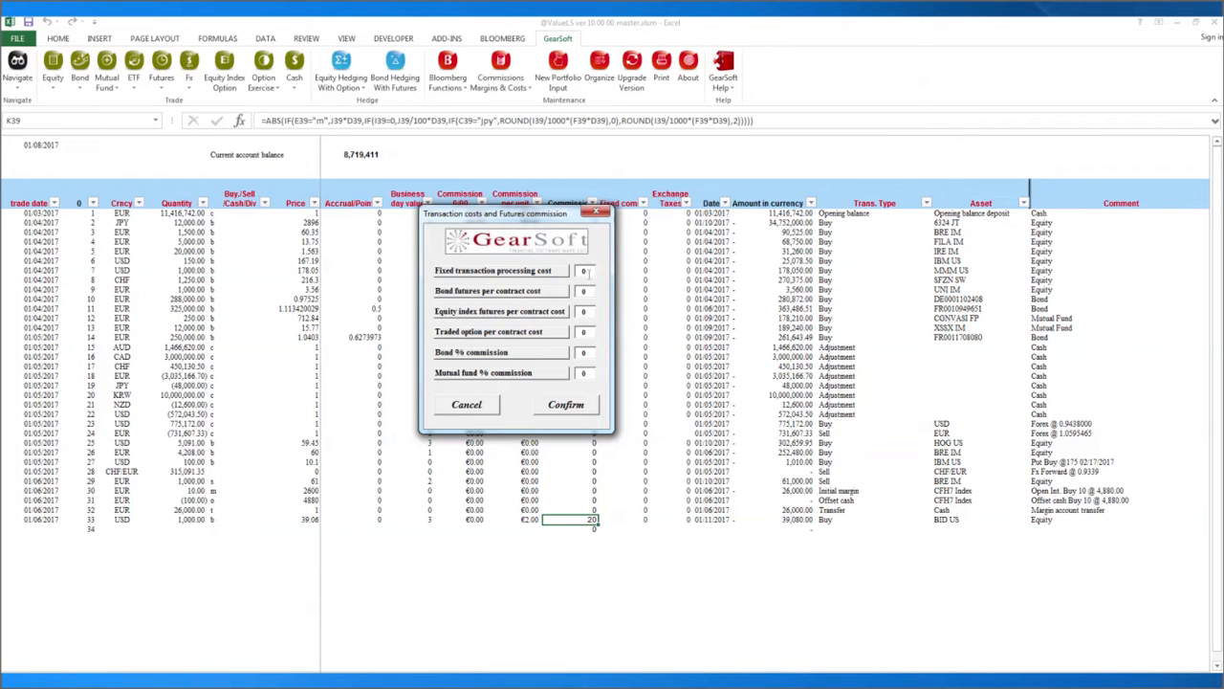
{"action": "left_click_drag", "start_coordinate": [541, 216], "coordinate": [536, 219]}
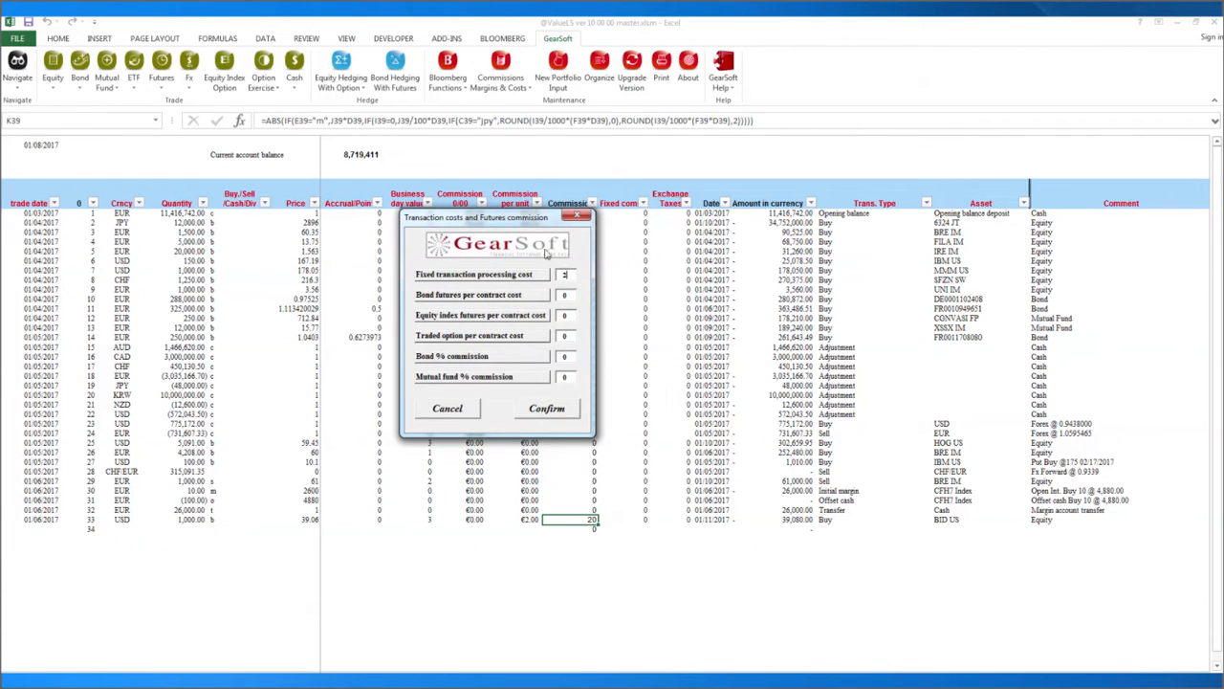
{"action": "left_click_drag", "start_coordinate": [519, 222], "coordinate": [430, 221]}
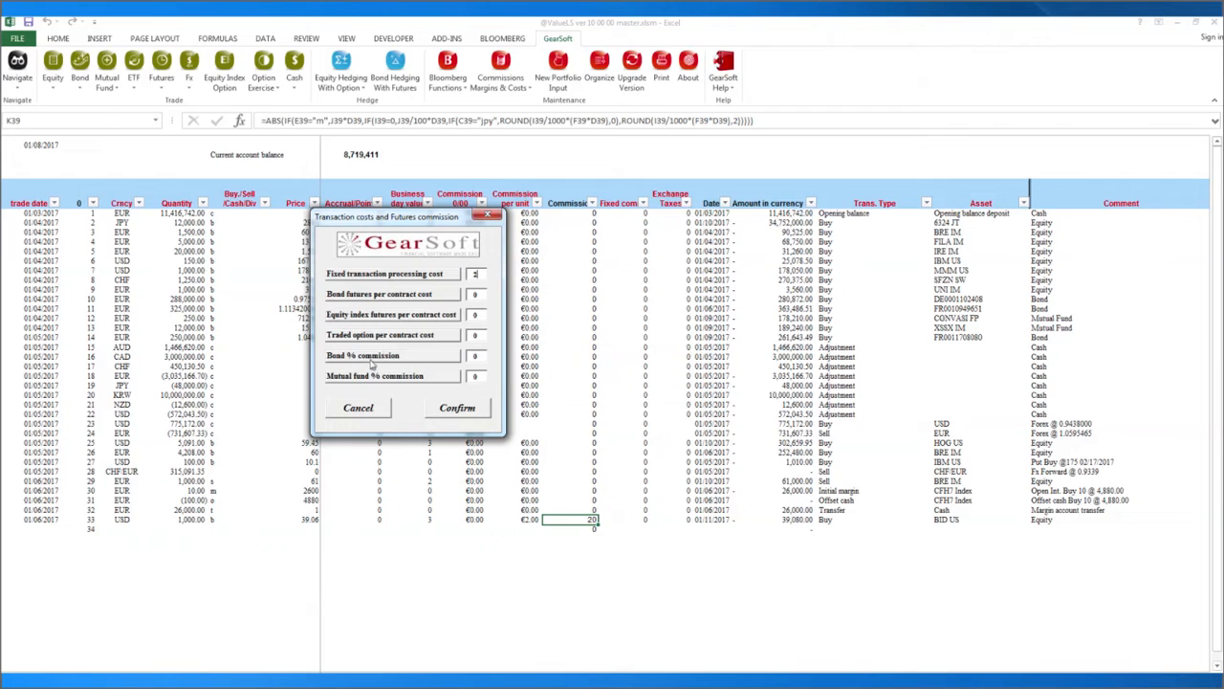
{"action": "left_click", "coordinate": [474, 355]}
{"action": "type", "text": "0"}
Confirm the cost settings, then visit Asset Allocation and the Bond and Bond Futures report.
{"action": "left_click", "coordinate": [455, 409]}
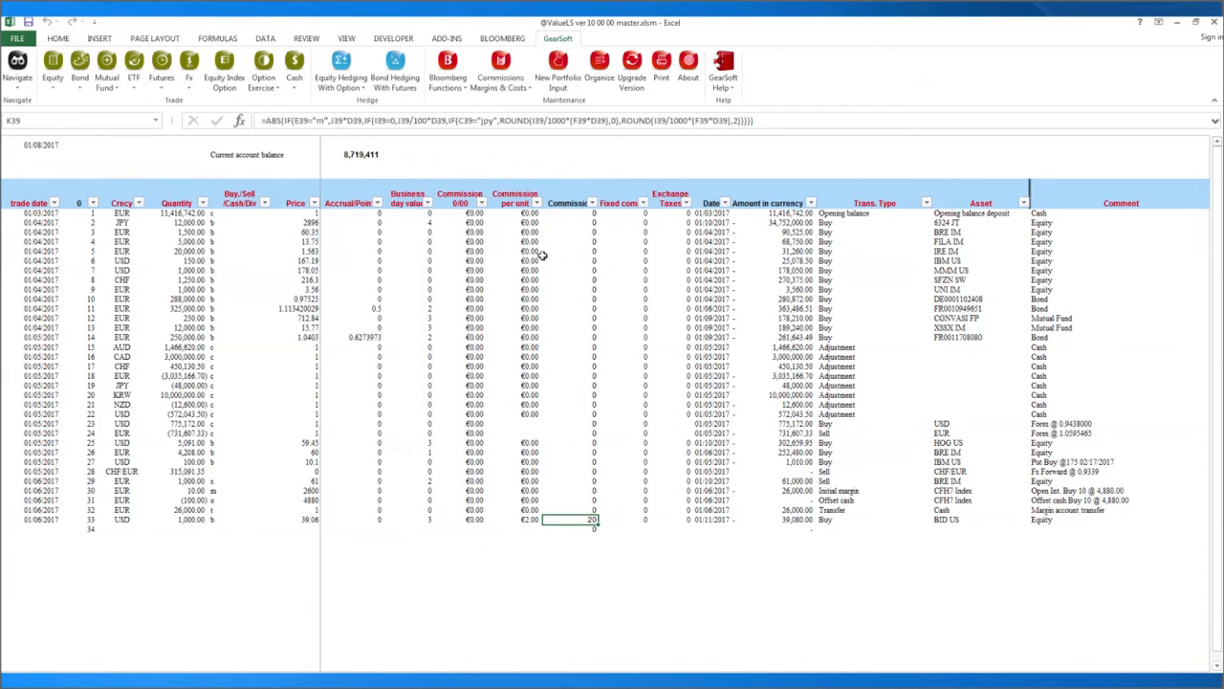
{"action": "left_click", "coordinate": [18, 75]}
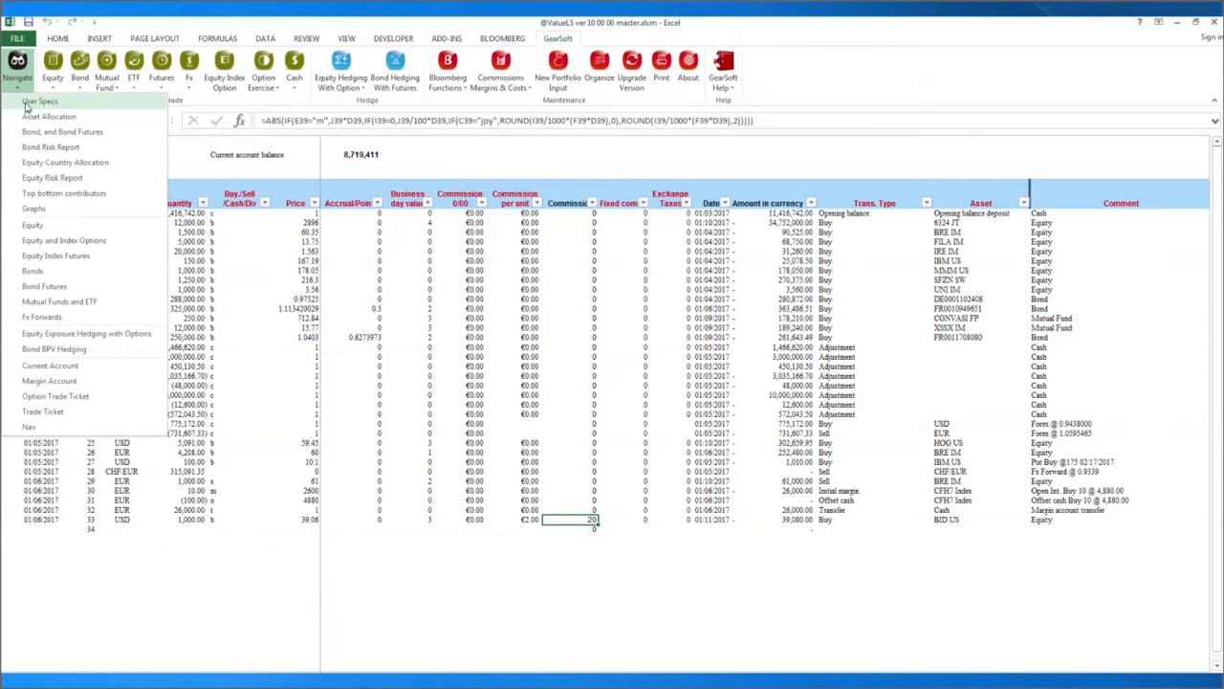
{"action": "left_click", "coordinate": [27, 116]}
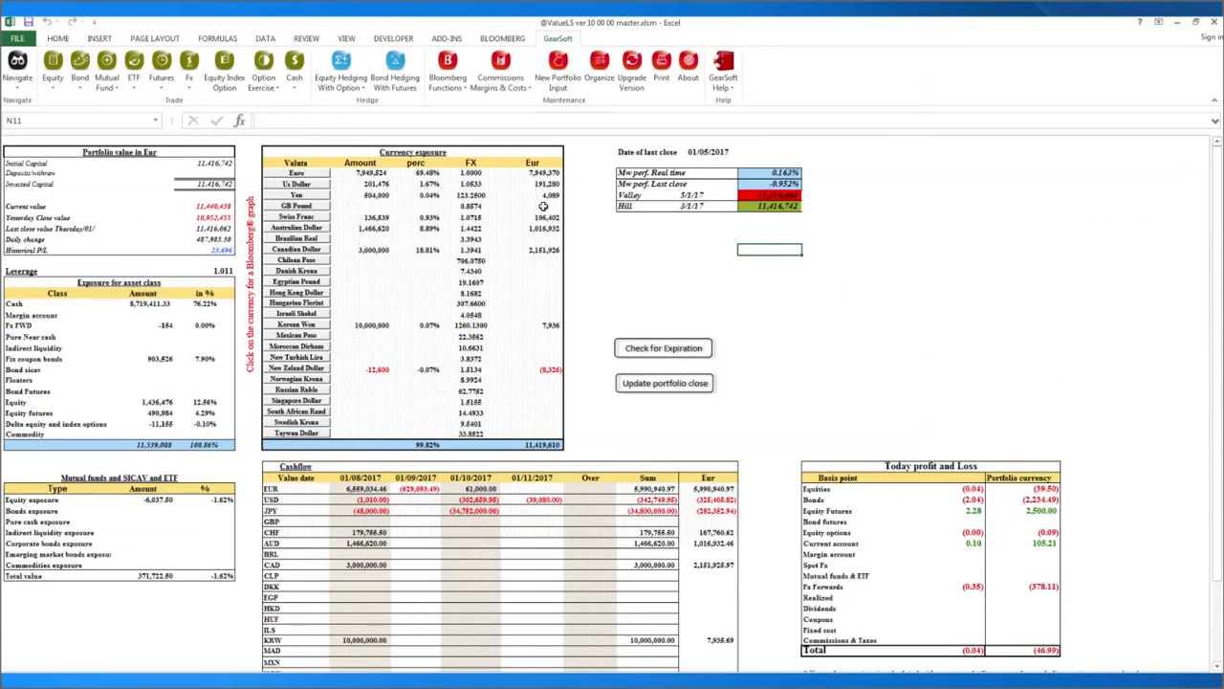
{"action": "left_click", "coordinate": [19, 86]}
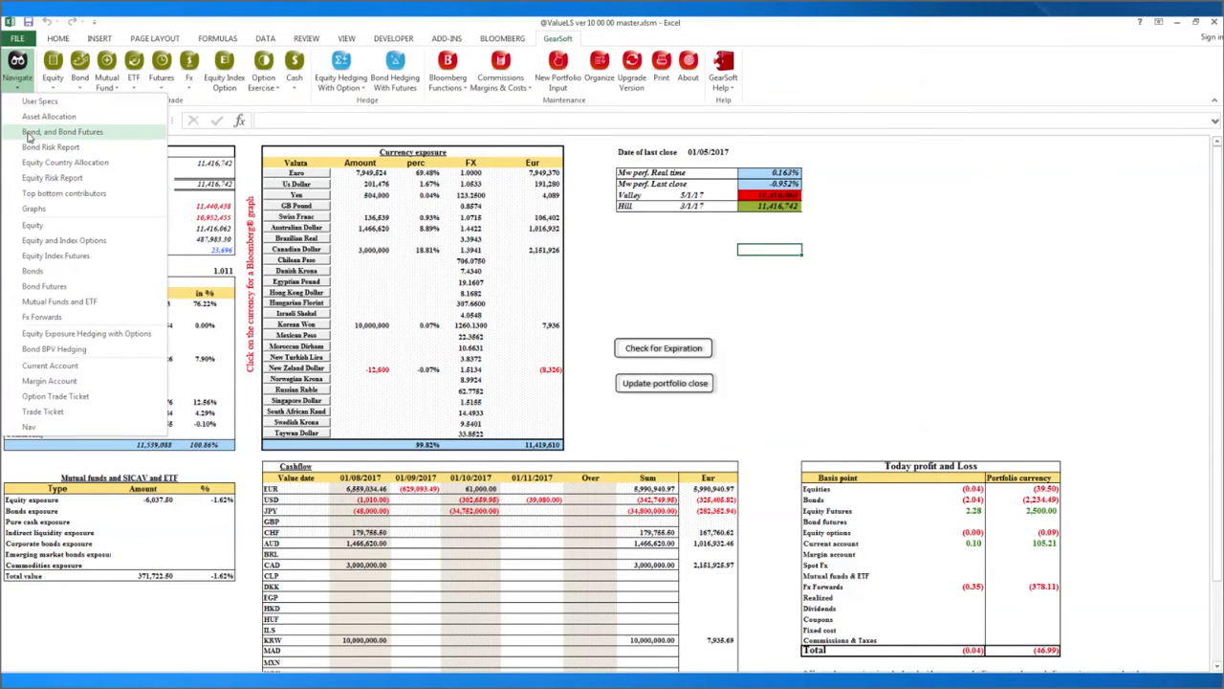
{"action": "mouse_move", "coordinate": [29, 133]}
{"action": "left_click", "coordinate": [91, 172]}
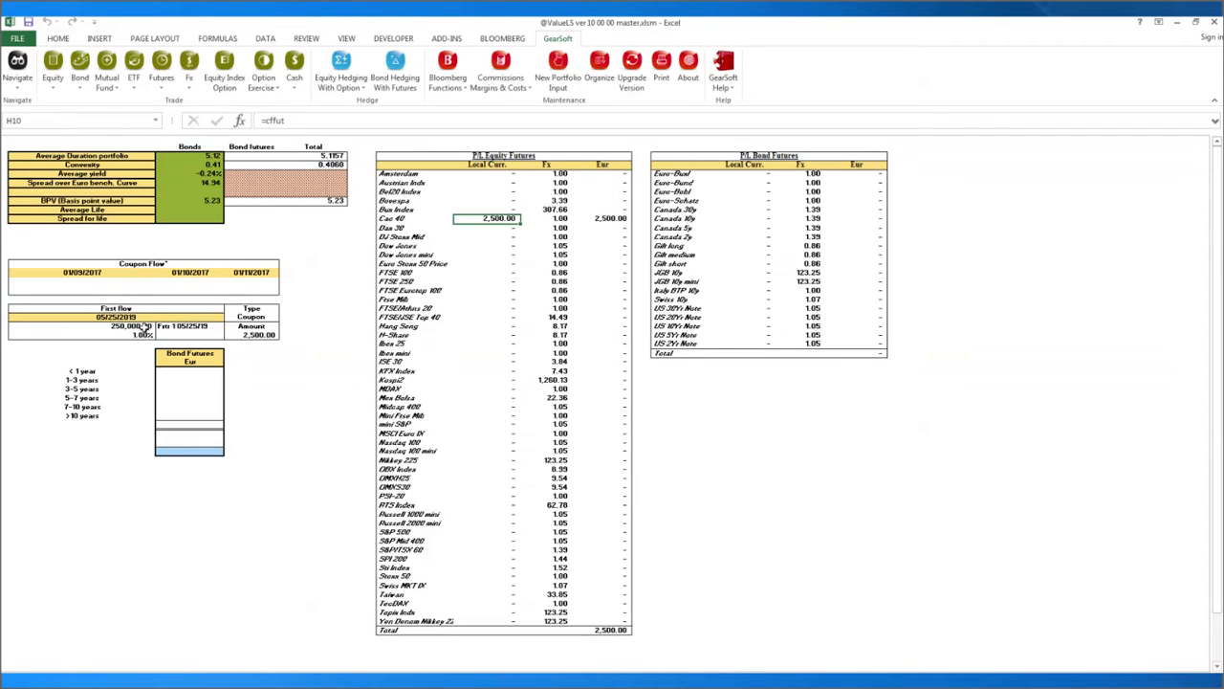
Inspect the first flow, 1.00% rate, 250,000 nominal and 2,500 coupon formulas and the empty Bond Futures cells.
{"action": "left_click", "coordinate": [114, 312]}
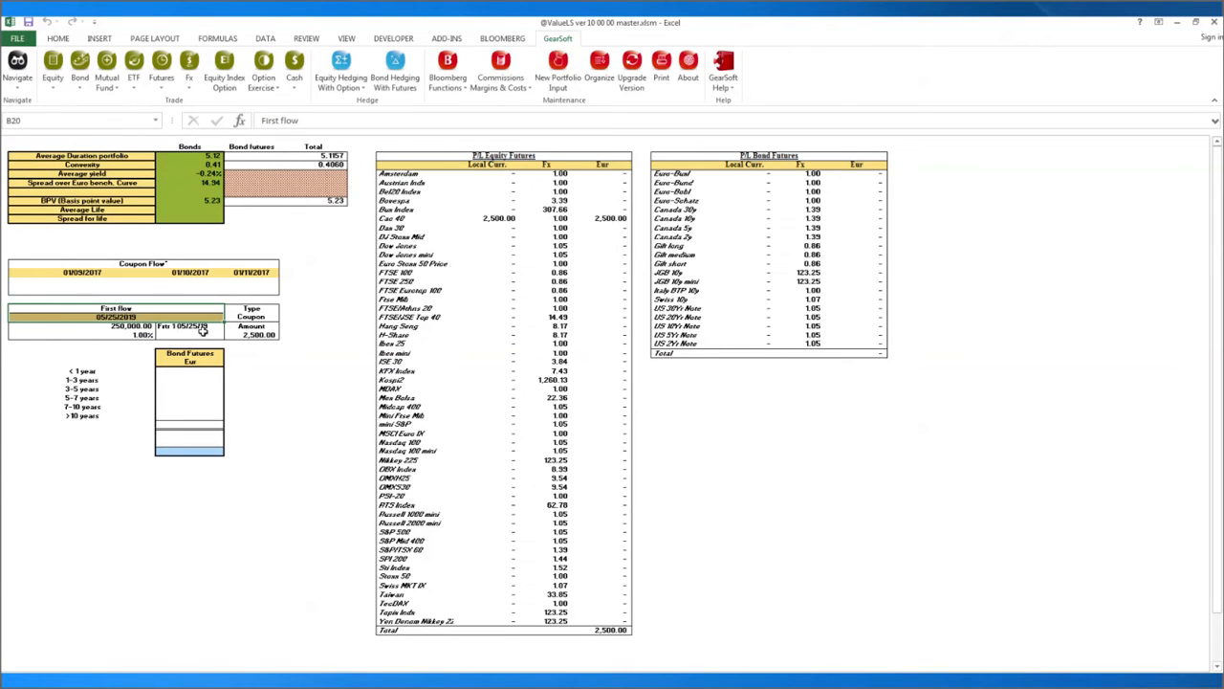
{"action": "left_click", "coordinate": [199, 327]}
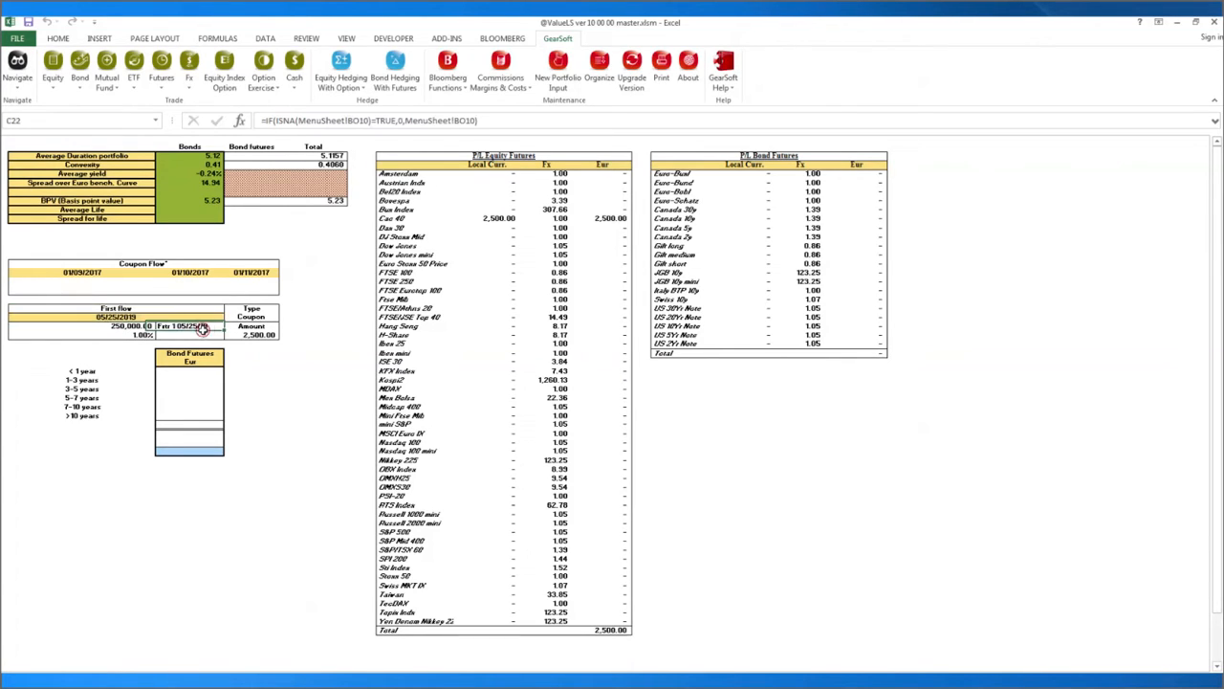
{"action": "left_click", "coordinate": [137, 335]}
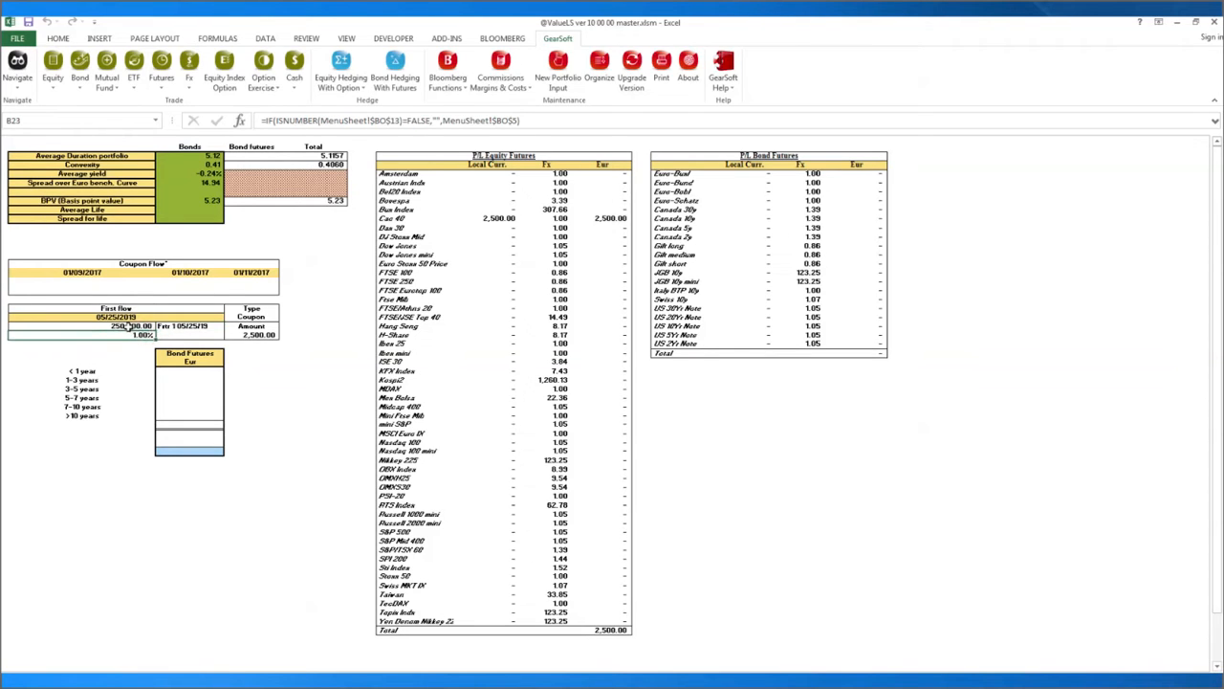
{"action": "left_click", "coordinate": [126, 327]}
{"action": "left_click", "coordinate": [248, 334]}
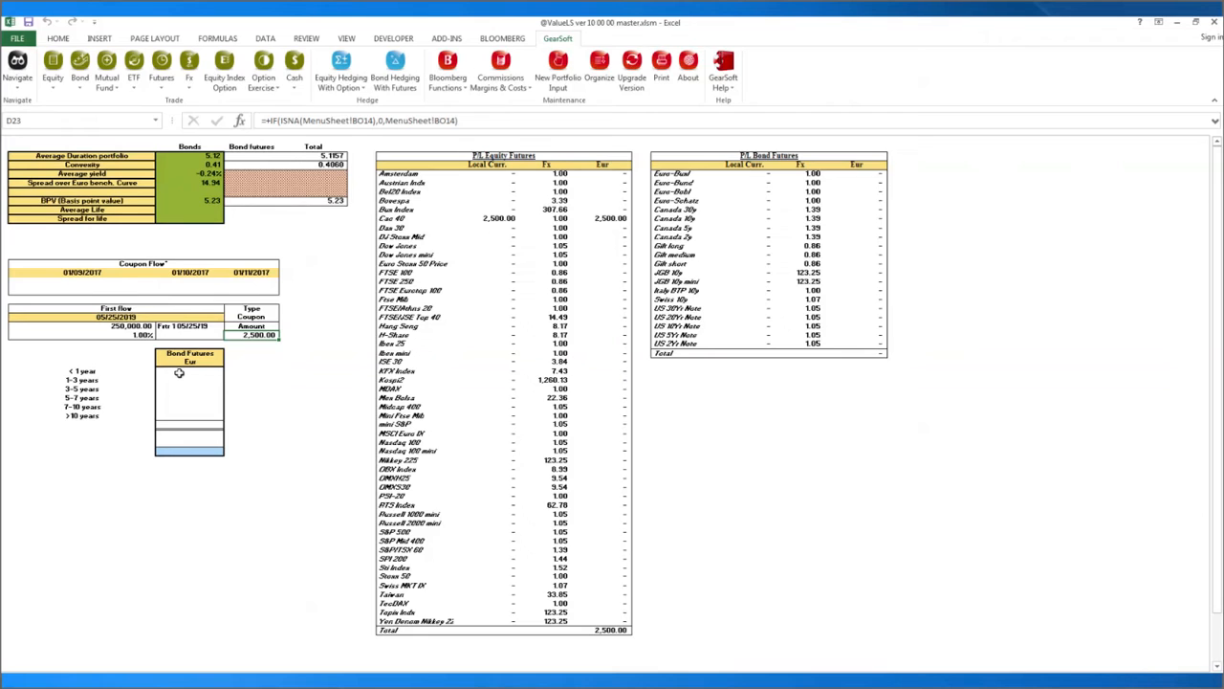
{"action": "left_click_drag", "start_coordinate": [179, 372], "coordinate": [182, 416]}
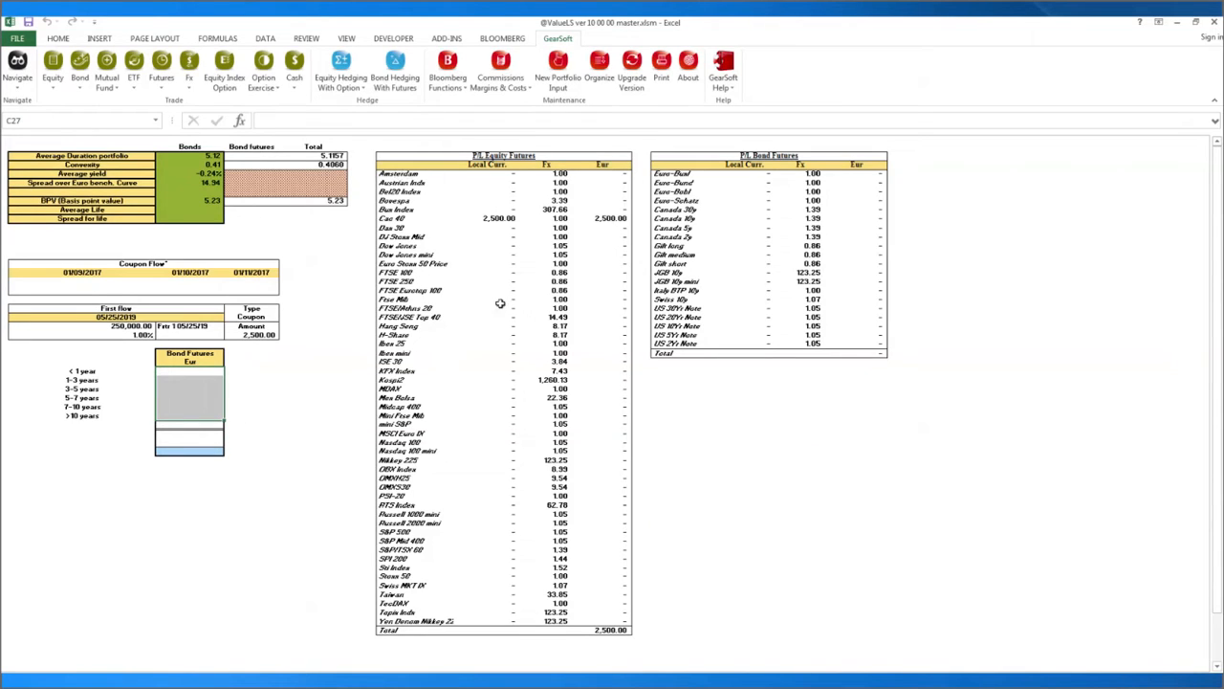
{"action": "left_click", "coordinate": [496, 222]}
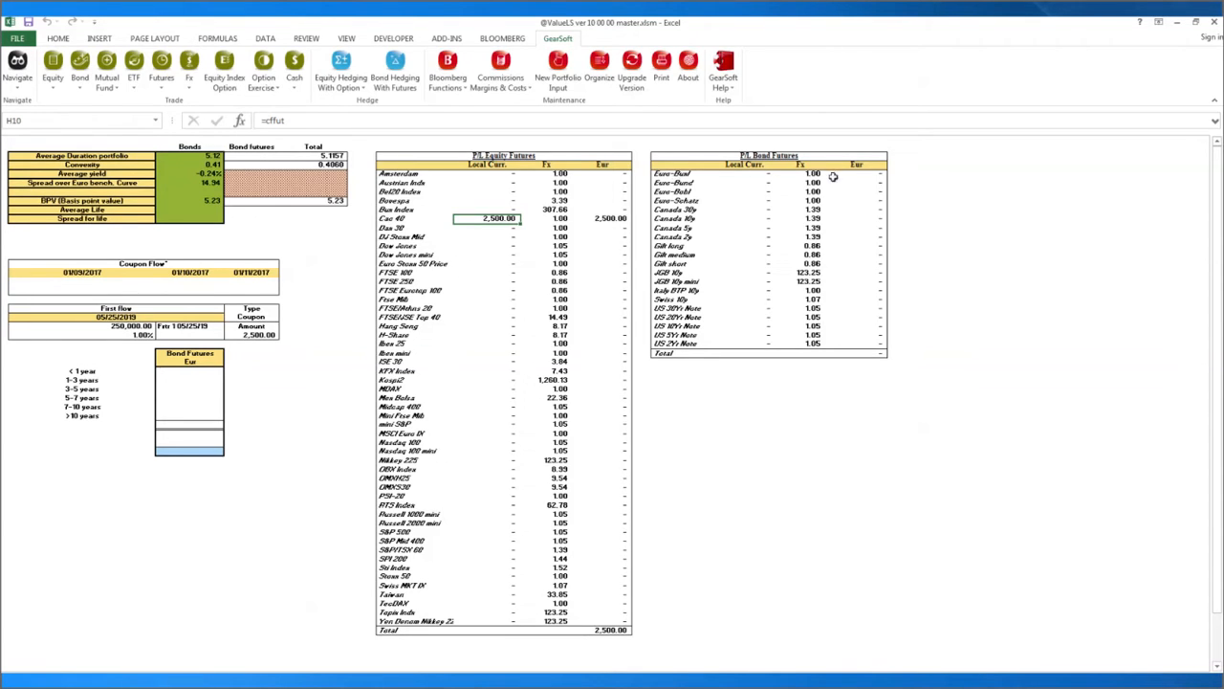
{"action": "left_click", "coordinate": [18, 76]}
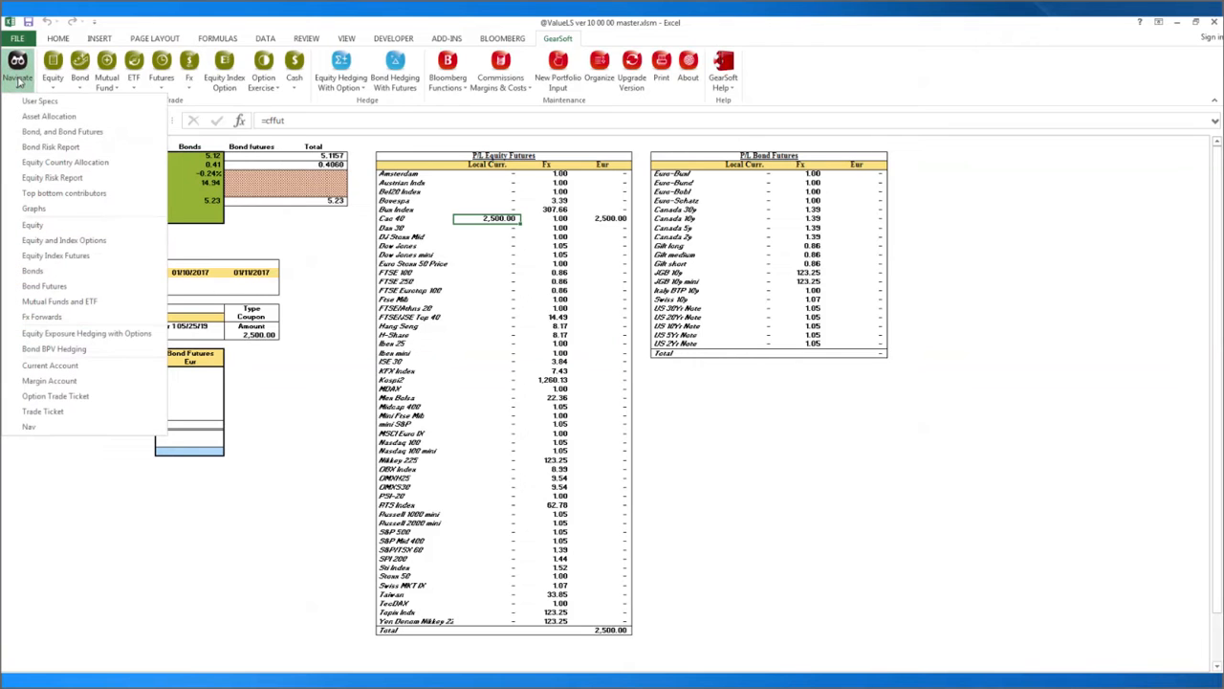
Open Equity Country Allocation and select the region subtotals plus the single stock, long and short fund columns.
{"action": "left_click", "coordinate": [35, 162]}
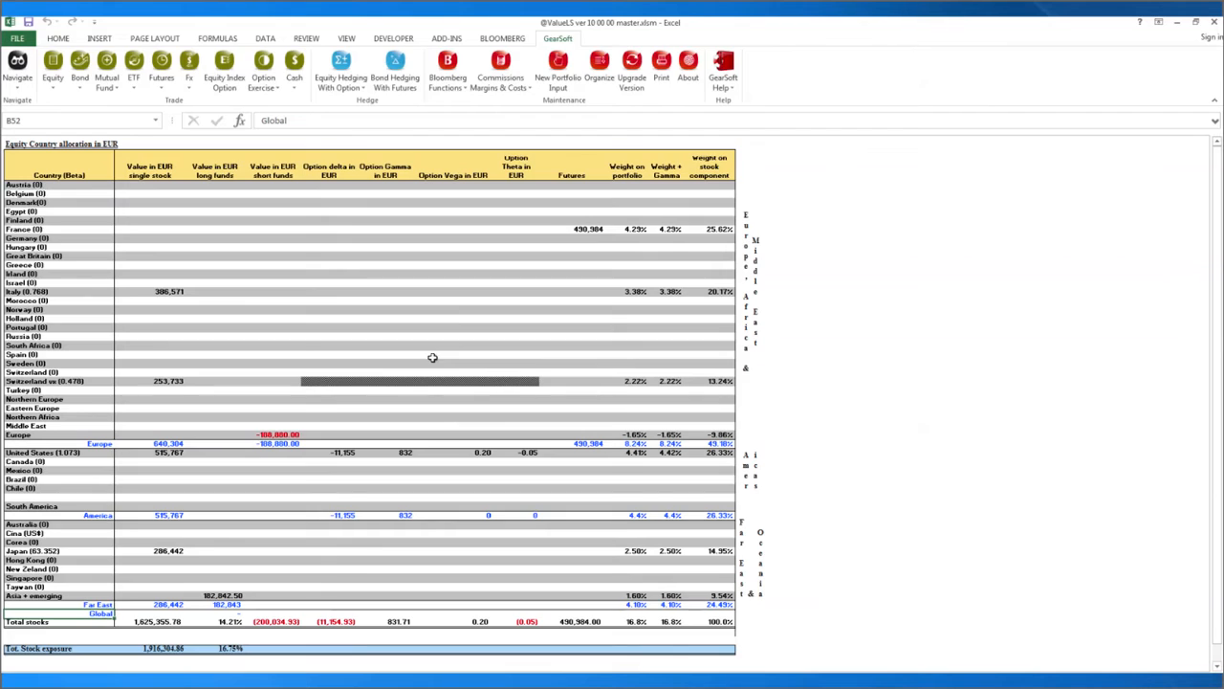
{"action": "left_click", "coordinate": [92, 445]}
{"action": "left_click", "coordinate": [107, 515]}
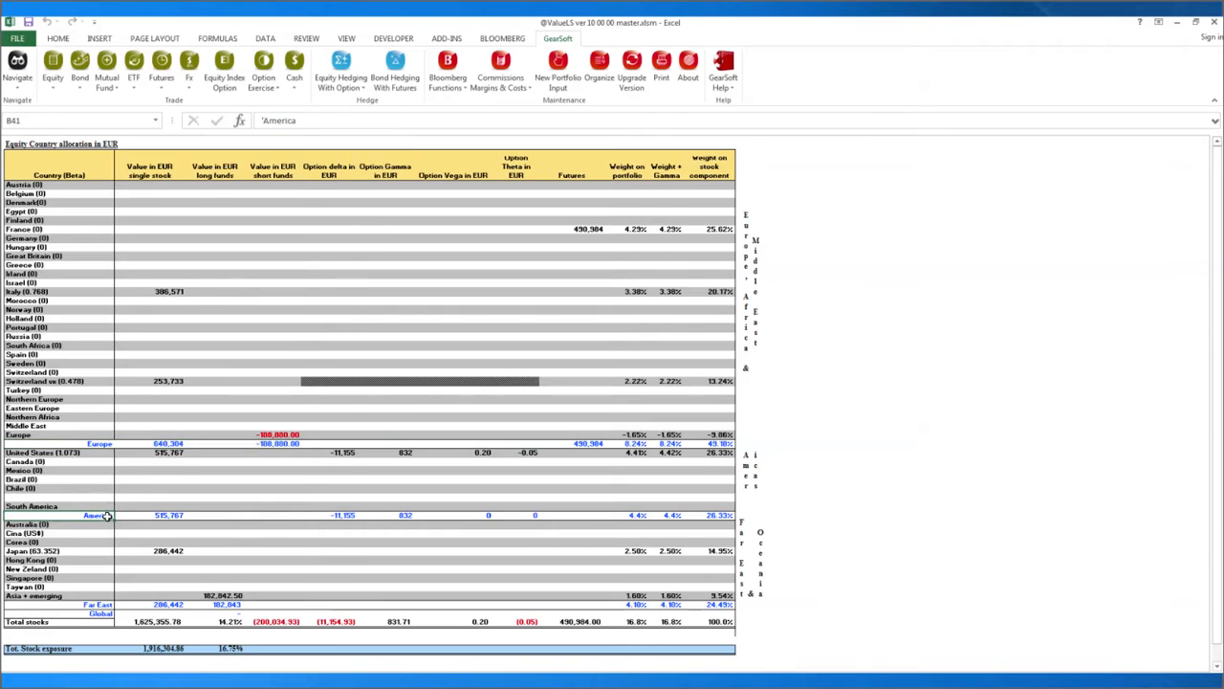
{"action": "left_click", "coordinate": [101, 605]}
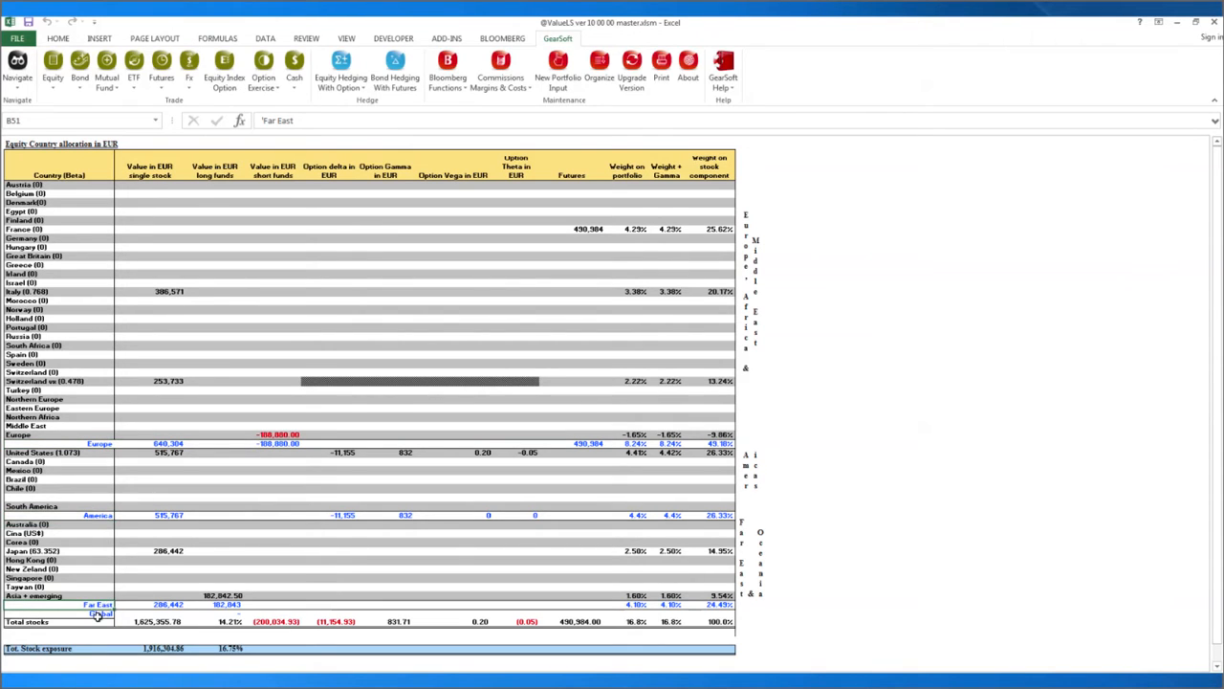
{"action": "left_click", "coordinate": [96, 614]}
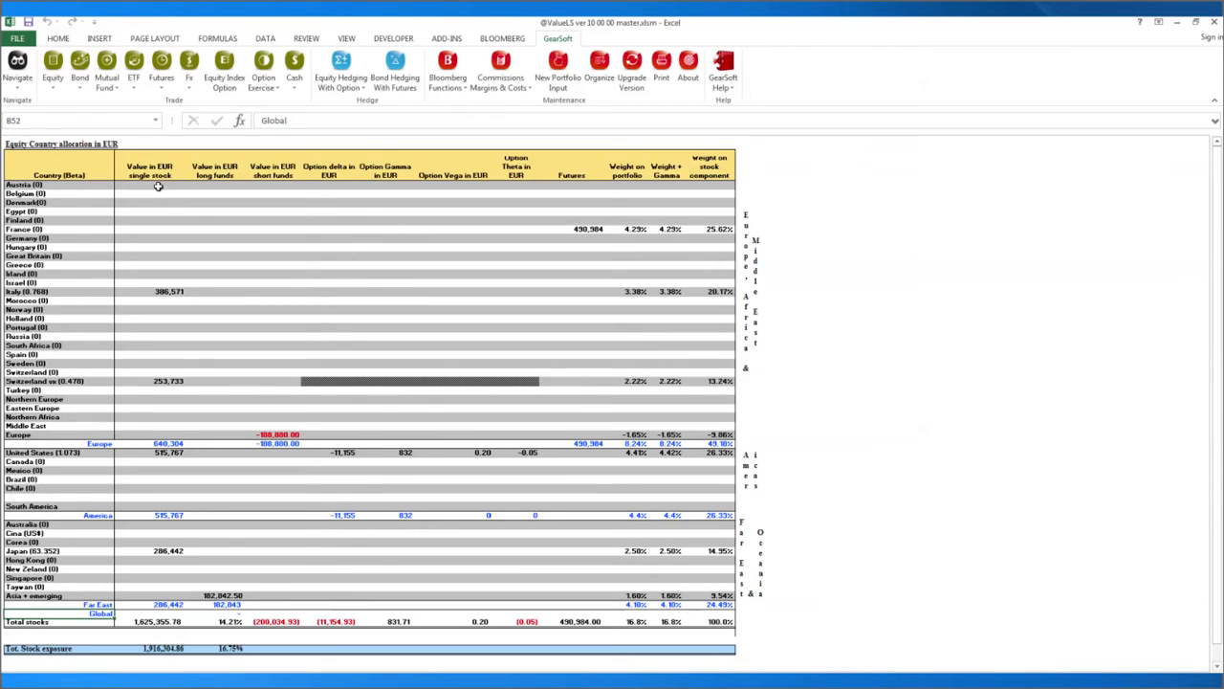
{"action": "left_click_drag", "start_coordinate": [158, 186], "coordinate": [165, 620]}
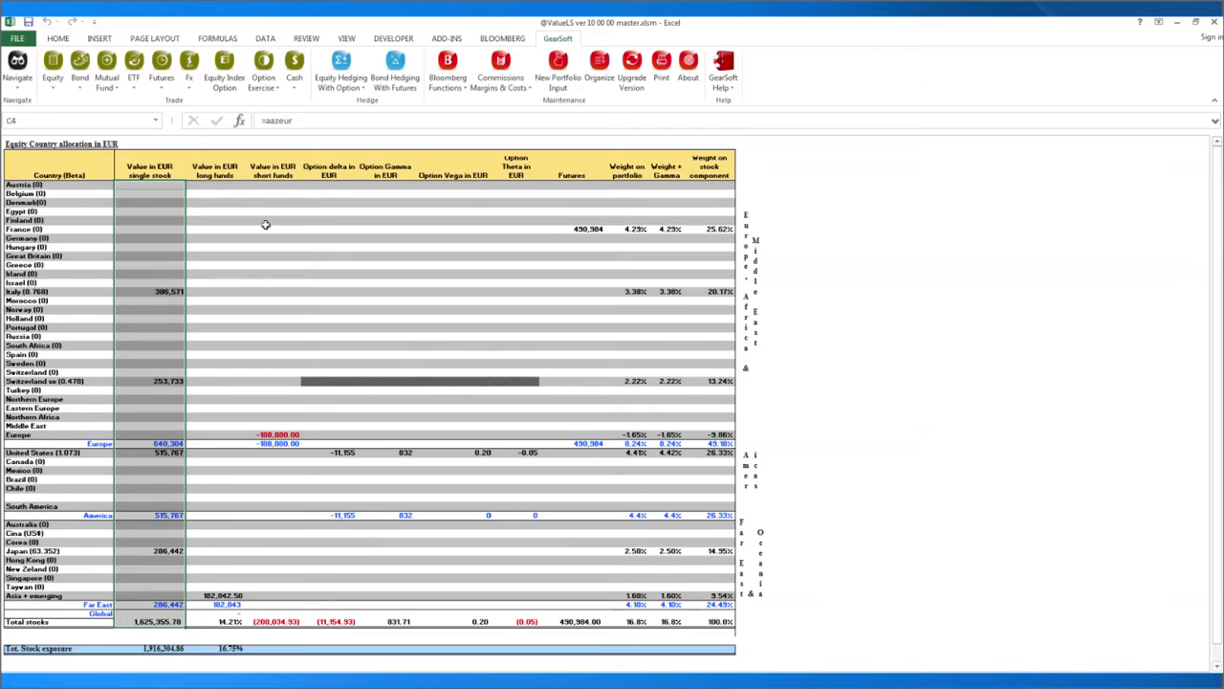
{"action": "left_click", "coordinate": [218, 190]}
{"action": "left_click_drag", "start_coordinate": [218, 191], "coordinate": [212, 608]}
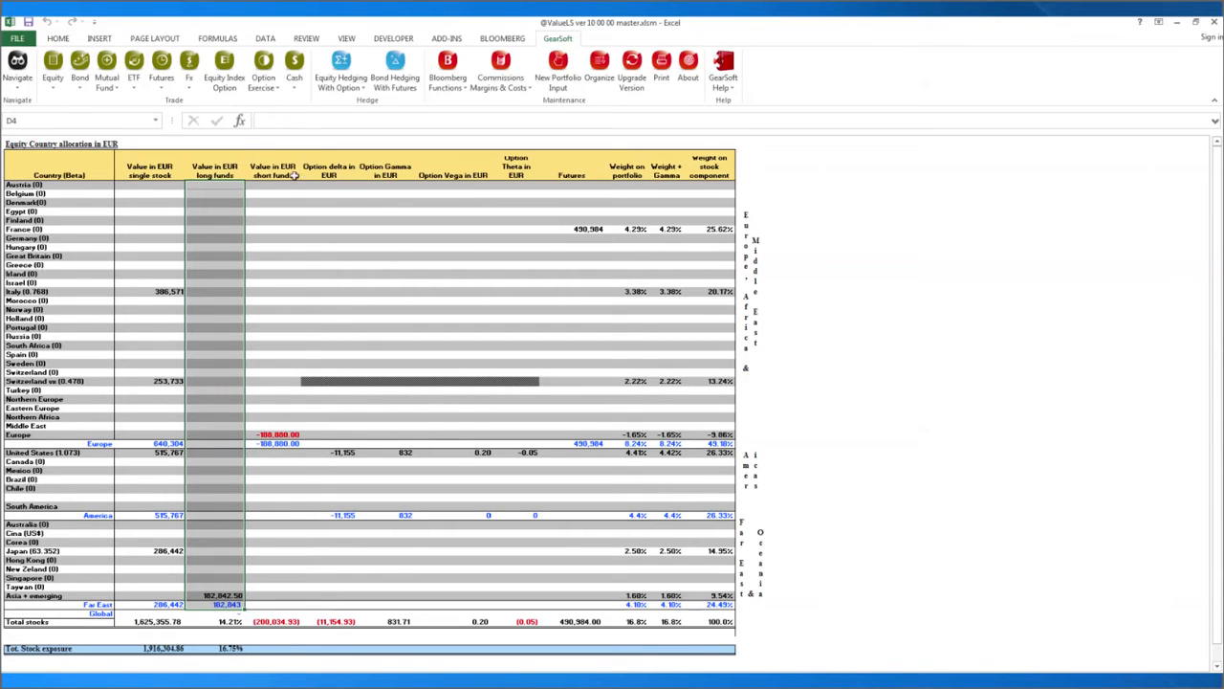
{"action": "left_click_drag", "start_coordinate": [277, 185], "coordinate": [265, 604]}
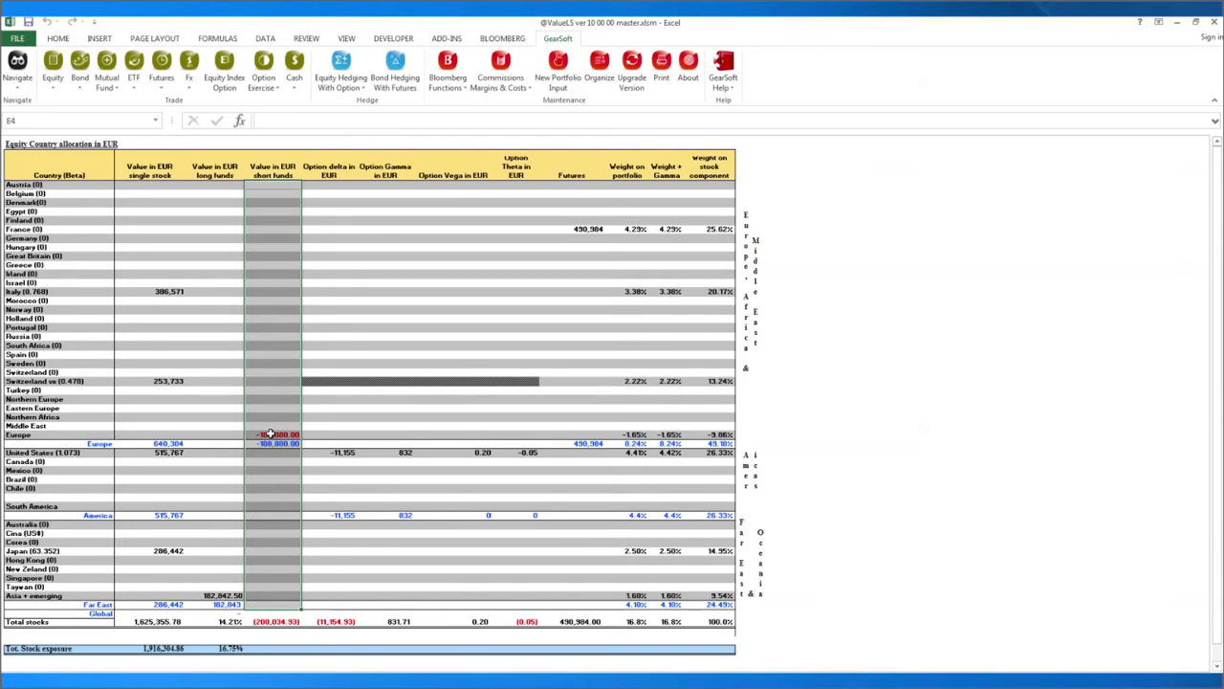
Check the Europe short funds, US option delta and France portfolio and stock-component weight formulas.
{"action": "left_click", "coordinate": [271, 434]}
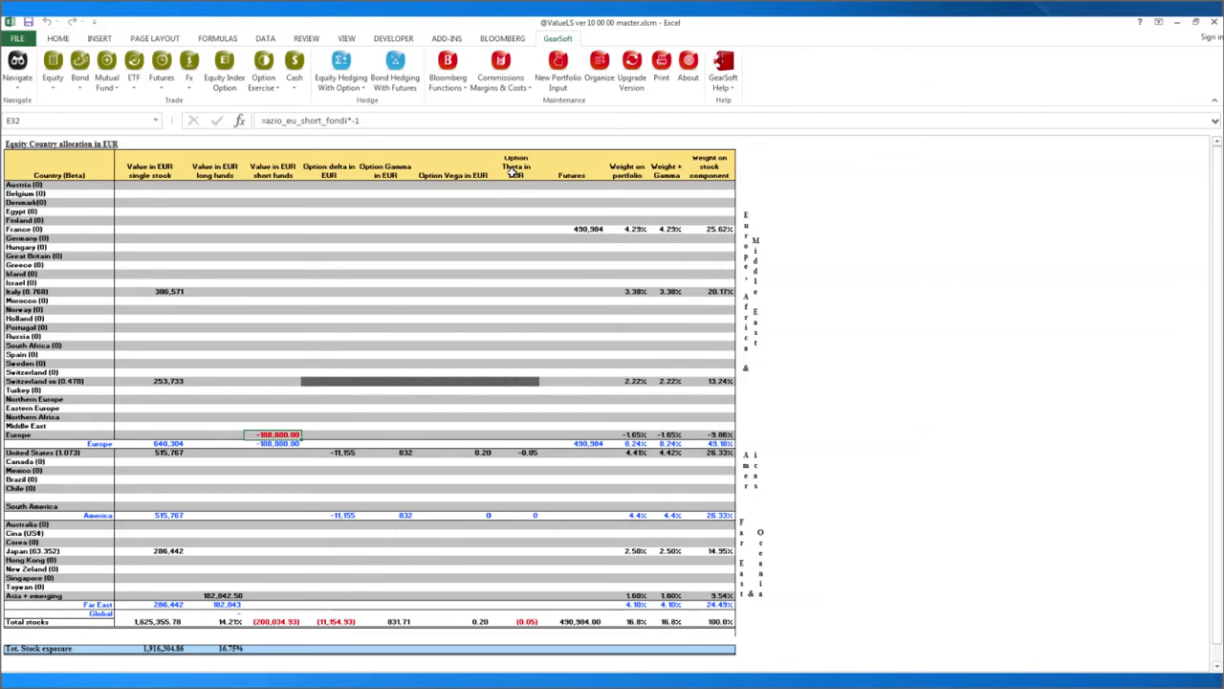
{"action": "left_click", "coordinate": [342, 452]}
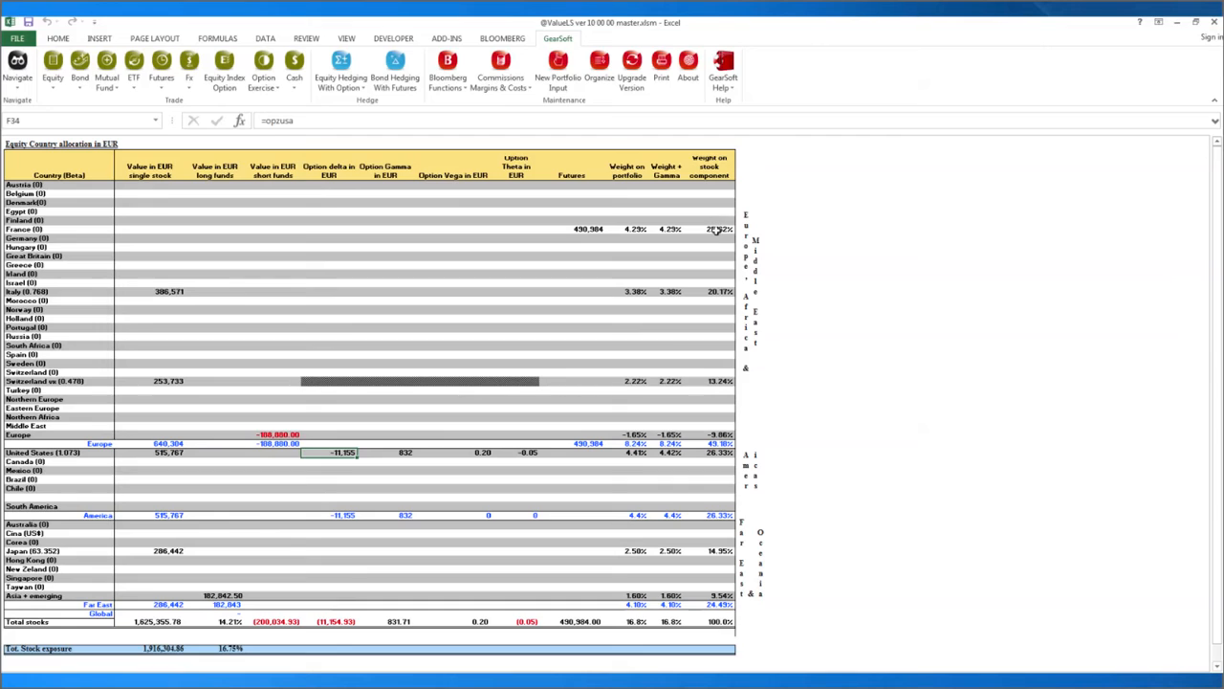
{"action": "left_click", "coordinate": [633, 230]}
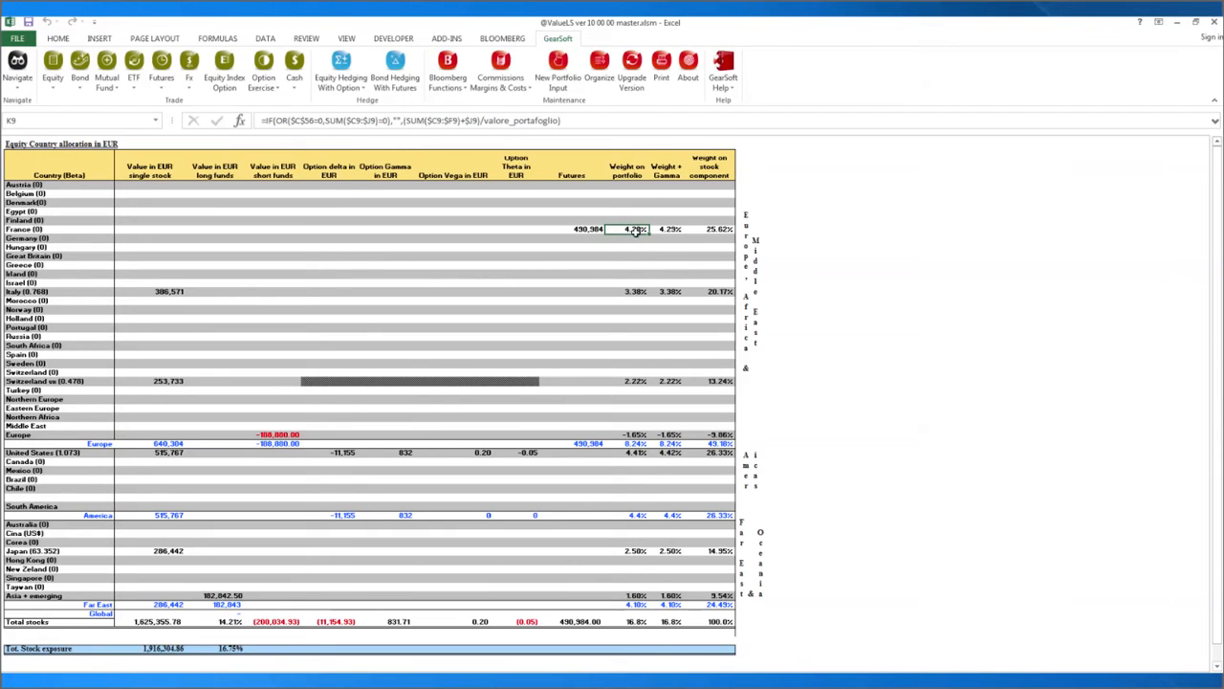
{"action": "left_click", "coordinate": [708, 232]}
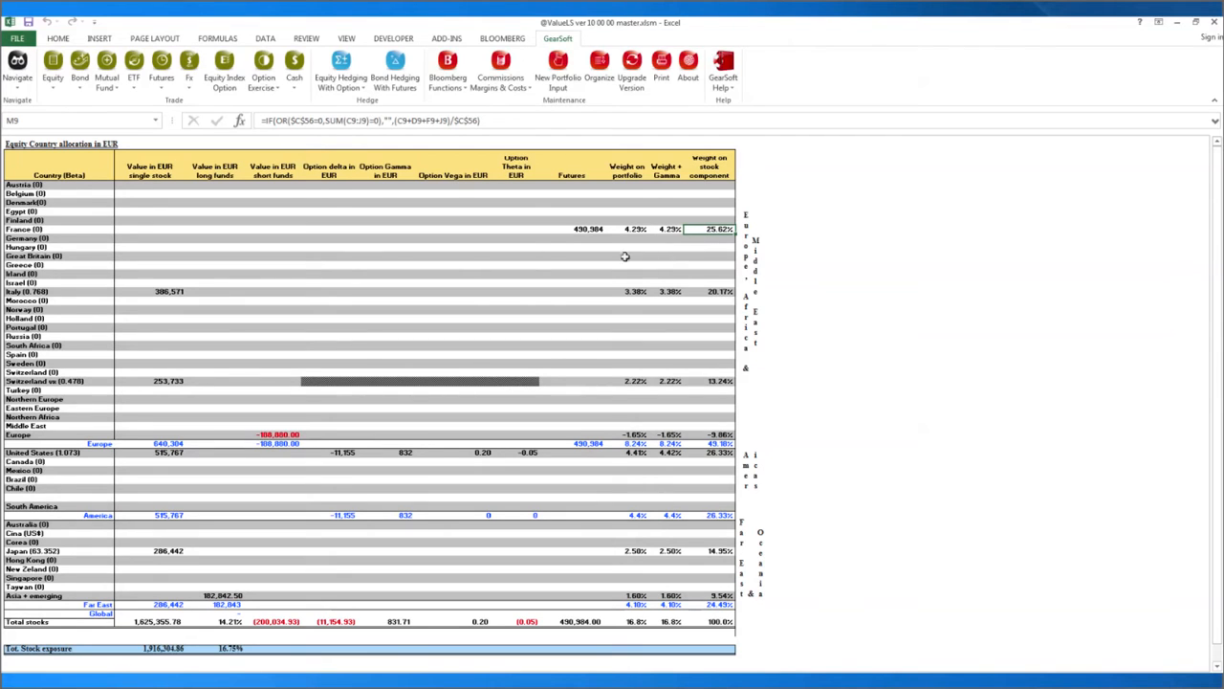
{"action": "left_click", "coordinate": [19, 93]}
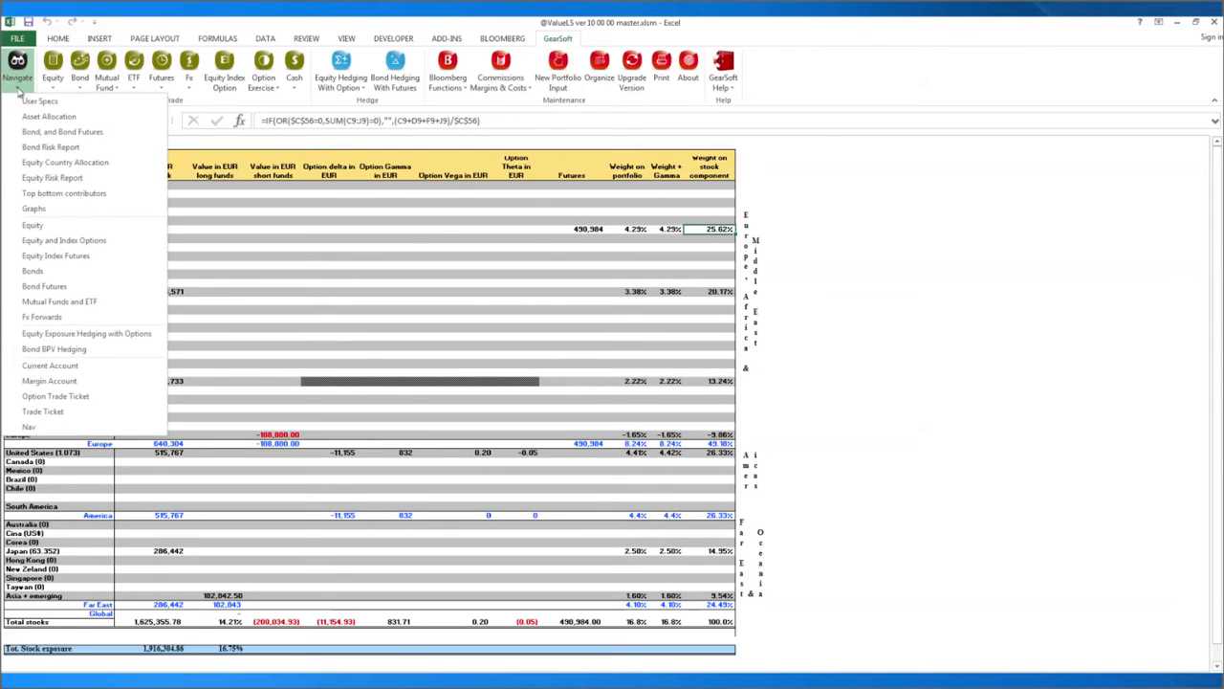
In the Equity Risk Report, set average volume to 10 days and tradable volume to 4%.
{"action": "left_click", "coordinate": [34, 177]}
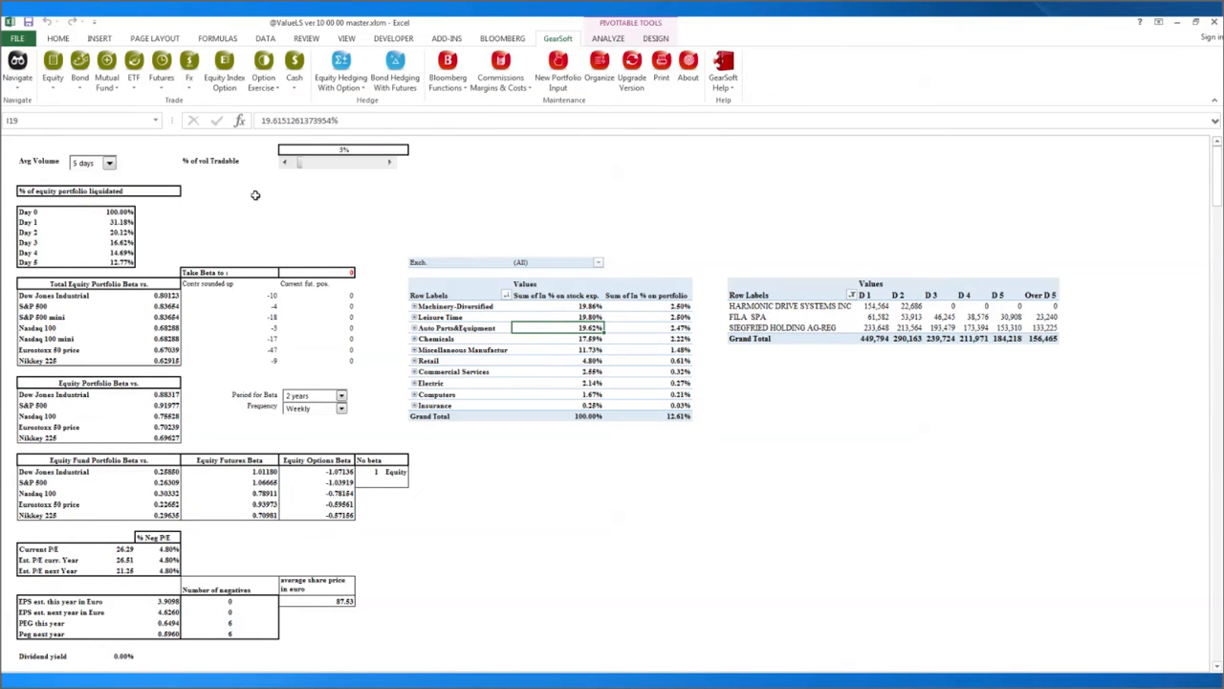
{"action": "left_click", "coordinate": [110, 163]}
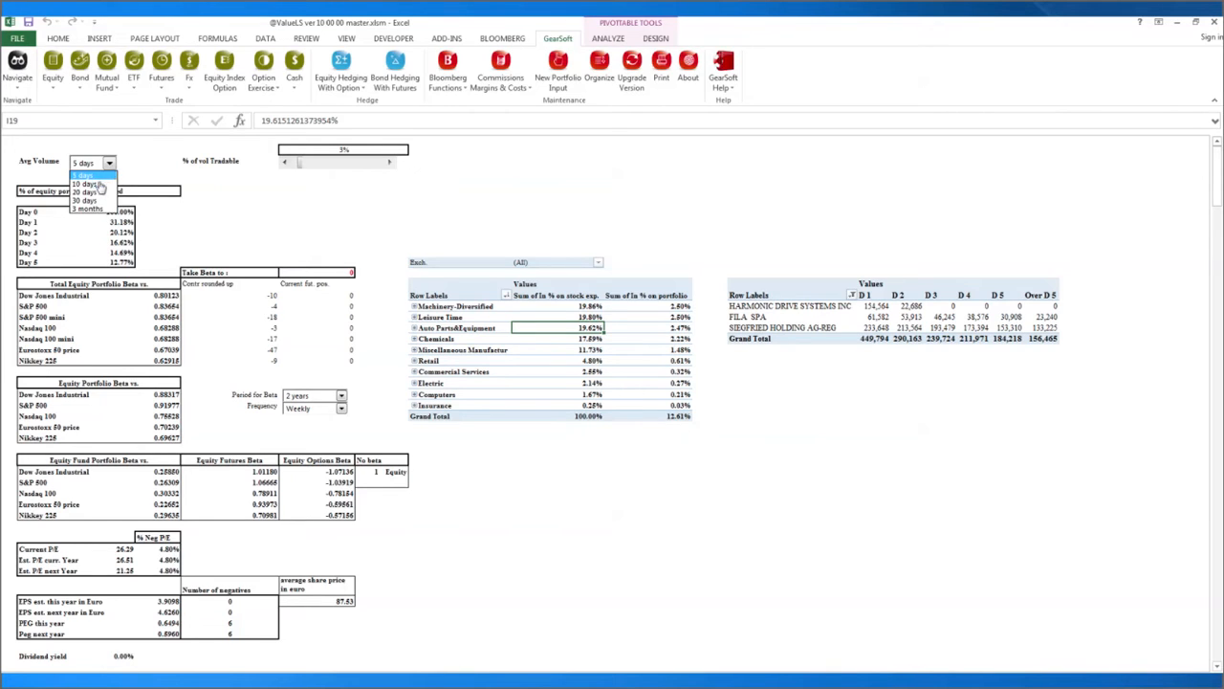
{"action": "left_click", "coordinate": [84, 184]}
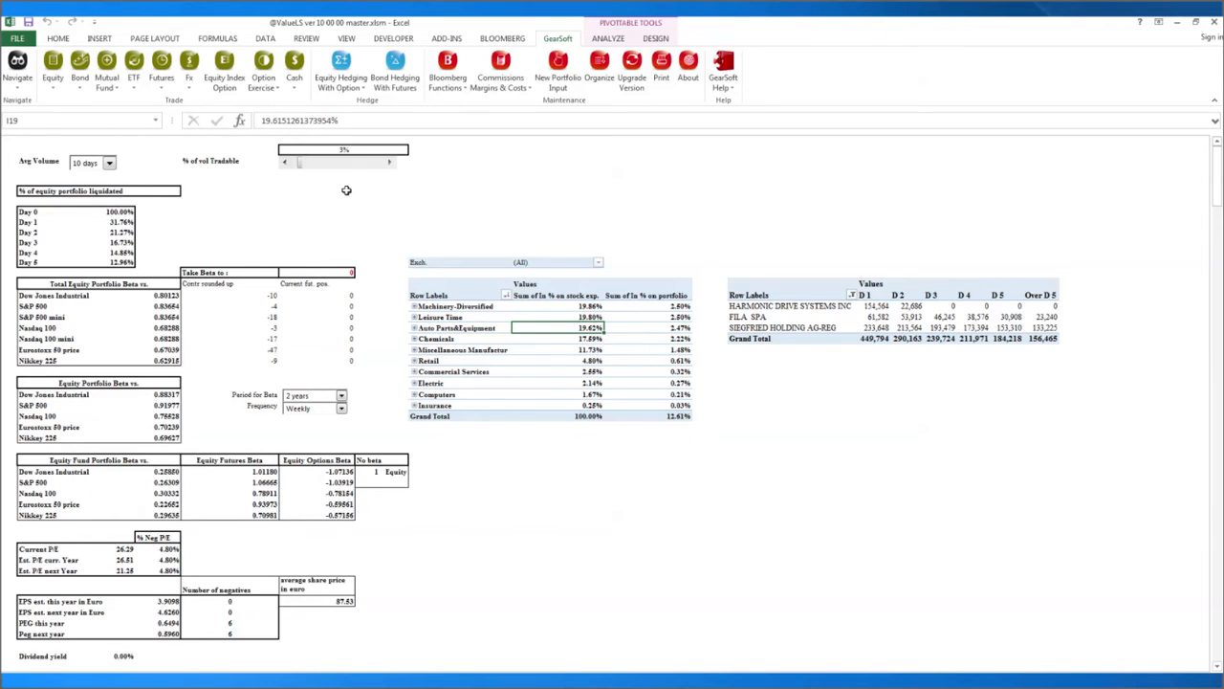
{"action": "left_click", "coordinate": [285, 165]}
{"action": "left_click", "coordinate": [391, 163]}
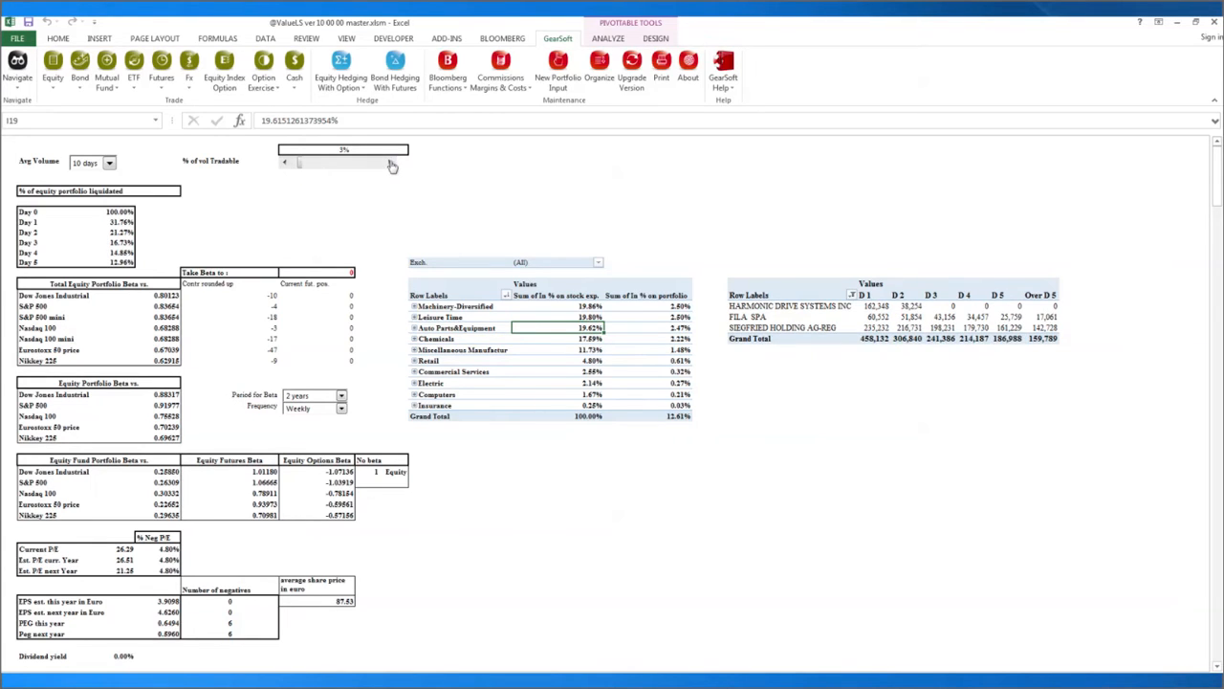
{"action": "left_click", "coordinate": [391, 166]}
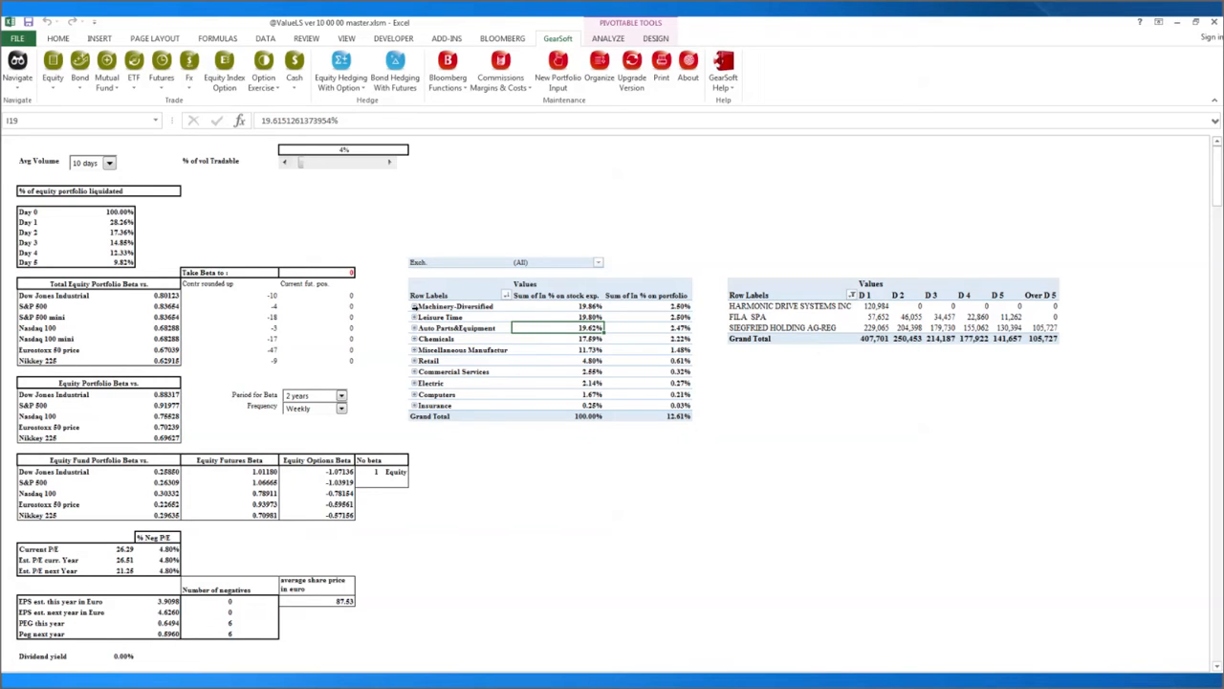
Expand the Machinery-Diversified, Leisure Time and Auto Parts&Equipment groups in the sector pivot table.
{"action": "left_click", "coordinate": [414, 307]}
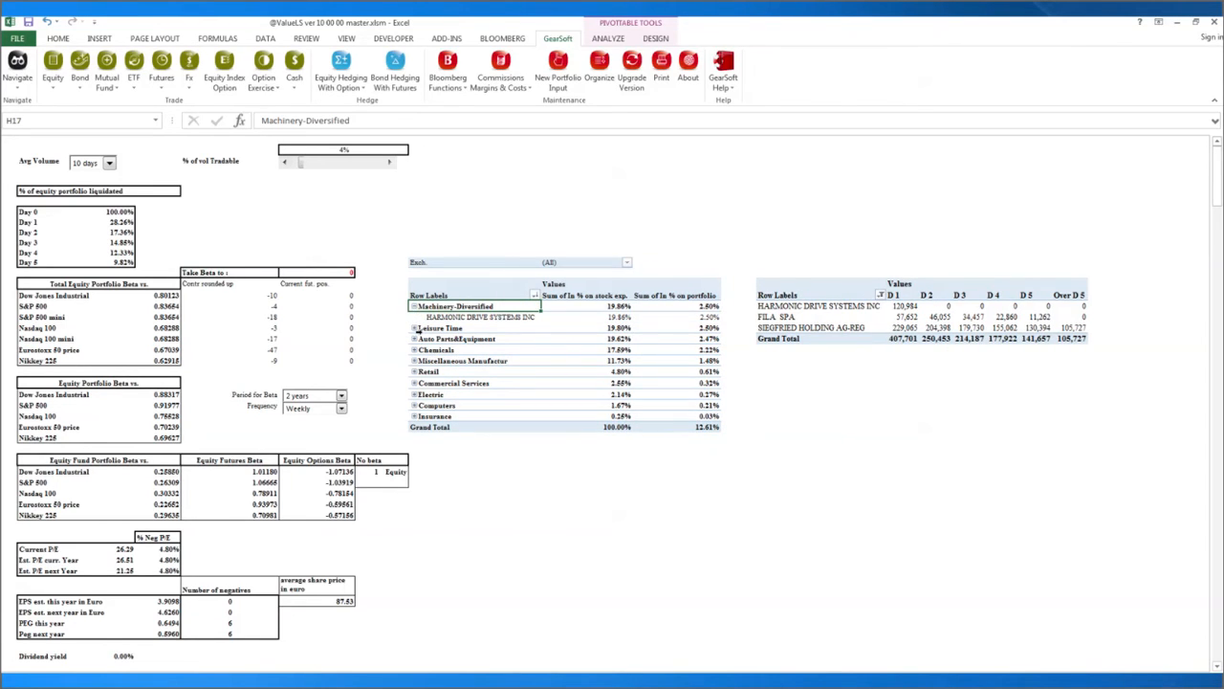
{"action": "left_click", "coordinate": [415, 329]}
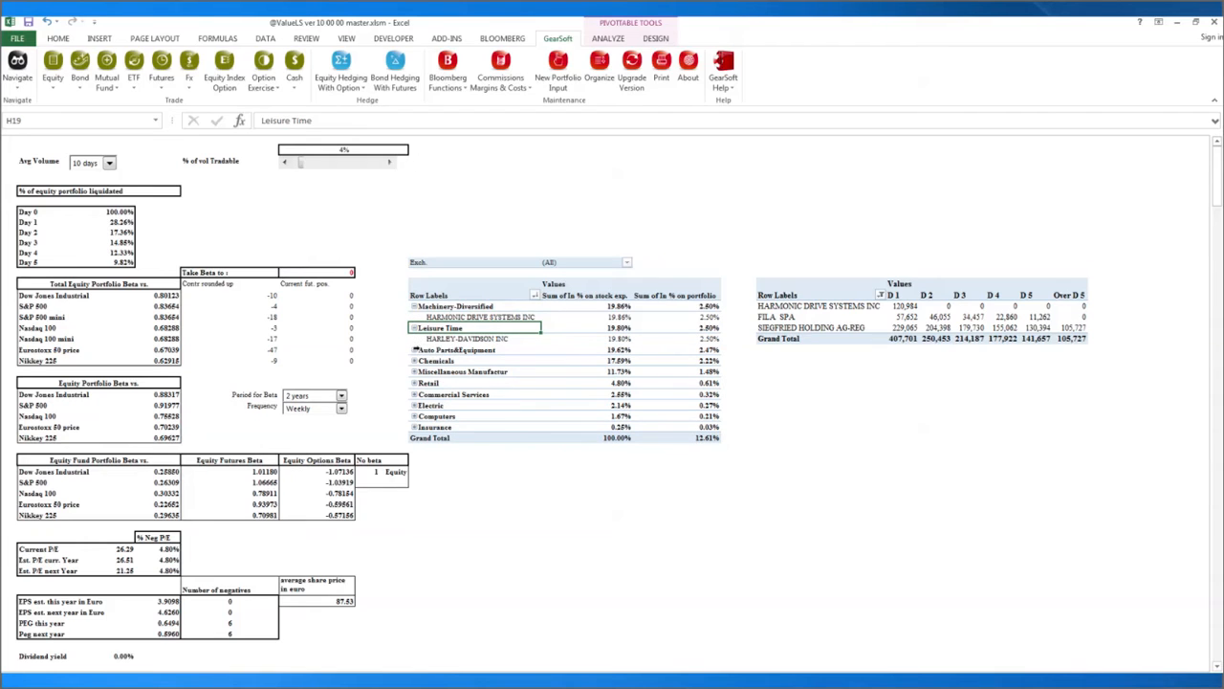
{"action": "left_click", "coordinate": [416, 351]}
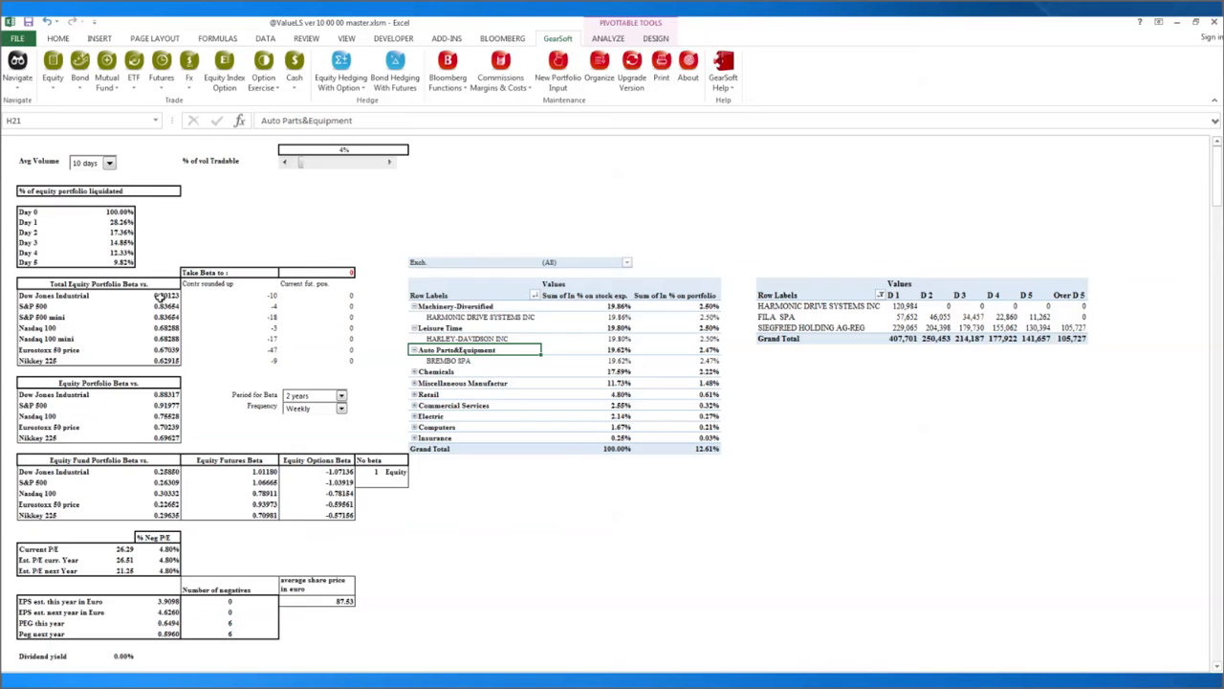
Highlight the index rows of the total equity, equity portfolio and equity fund beta tables.
{"action": "left_click_drag", "start_coordinate": [52, 296], "coordinate": [54, 360]}
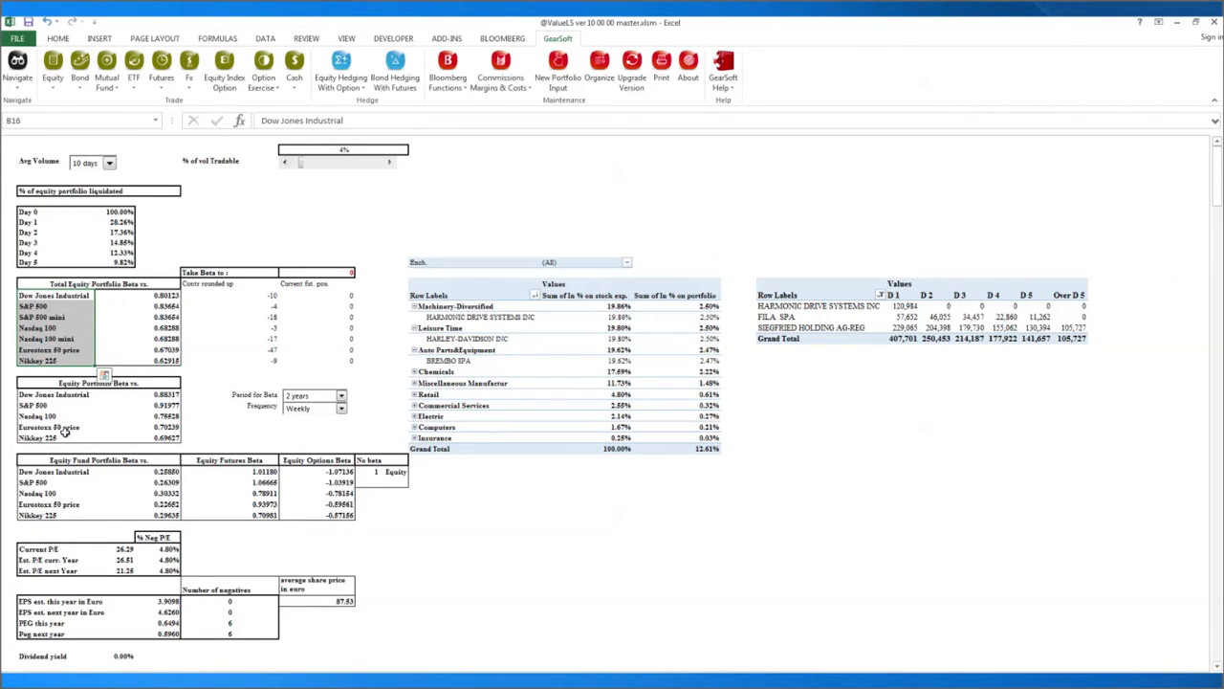
{"action": "left_click", "coordinate": [45, 395]}
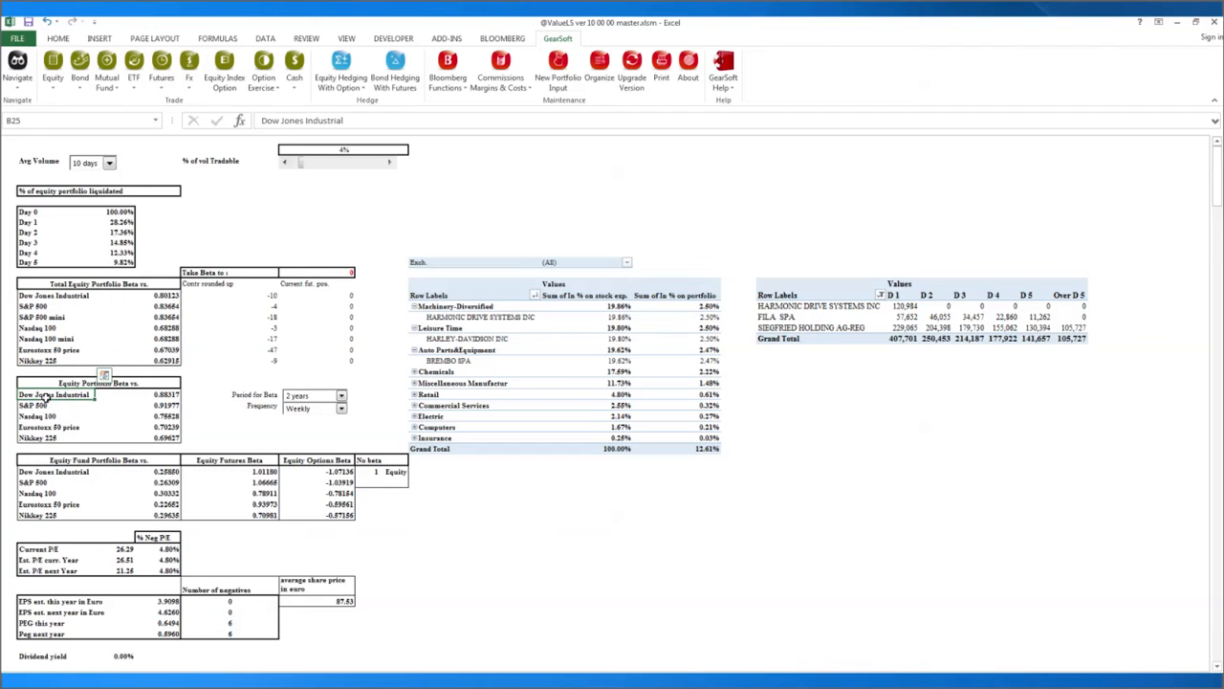
{"action": "left_click_drag", "start_coordinate": [45, 395], "coordinate": [45, 436]}
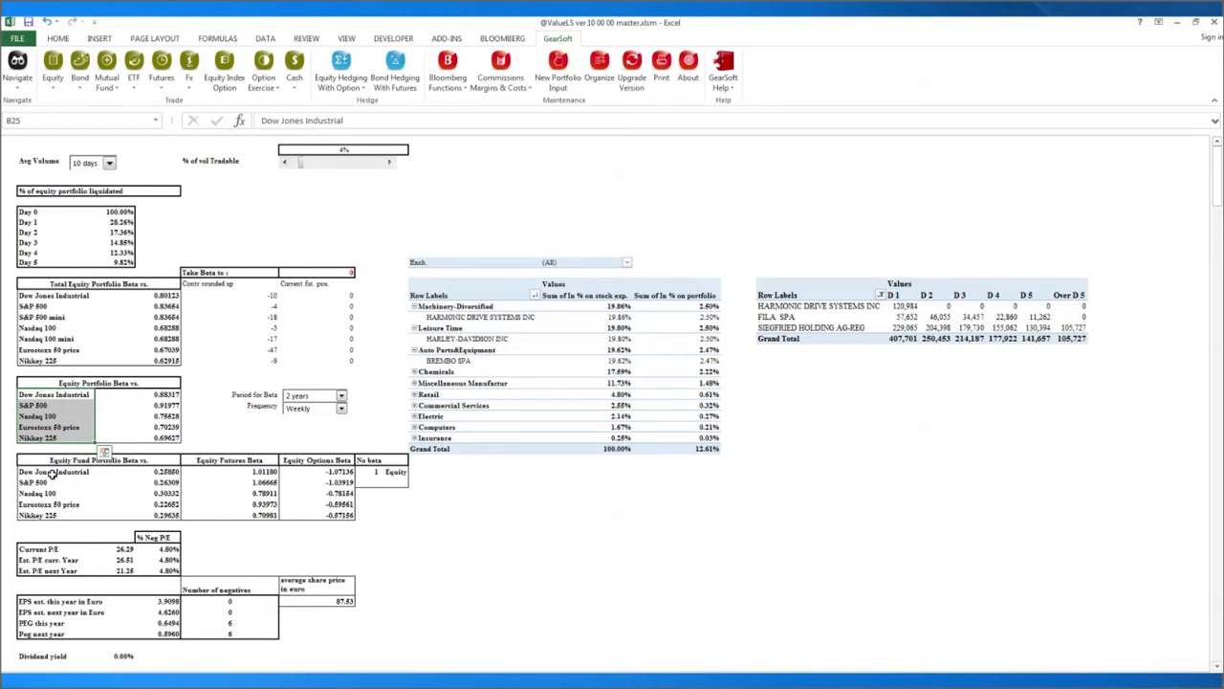
{"action": "left_click_drag", "start_coordinate": [56, 472], "coordinate": [48, 517]}
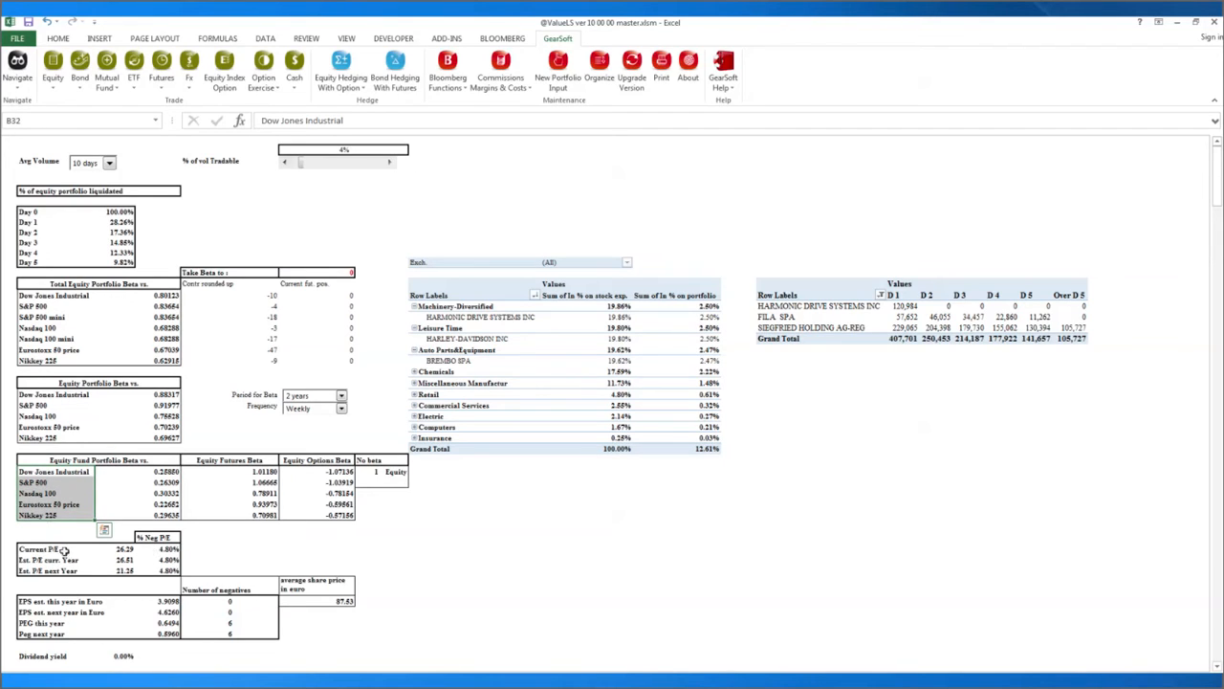
Review the Current P/E, % Neg P/E, EPS and PEG values, negatives counts and average euro share price.
{"action": "left_click", "coordinate": [46, 550]}
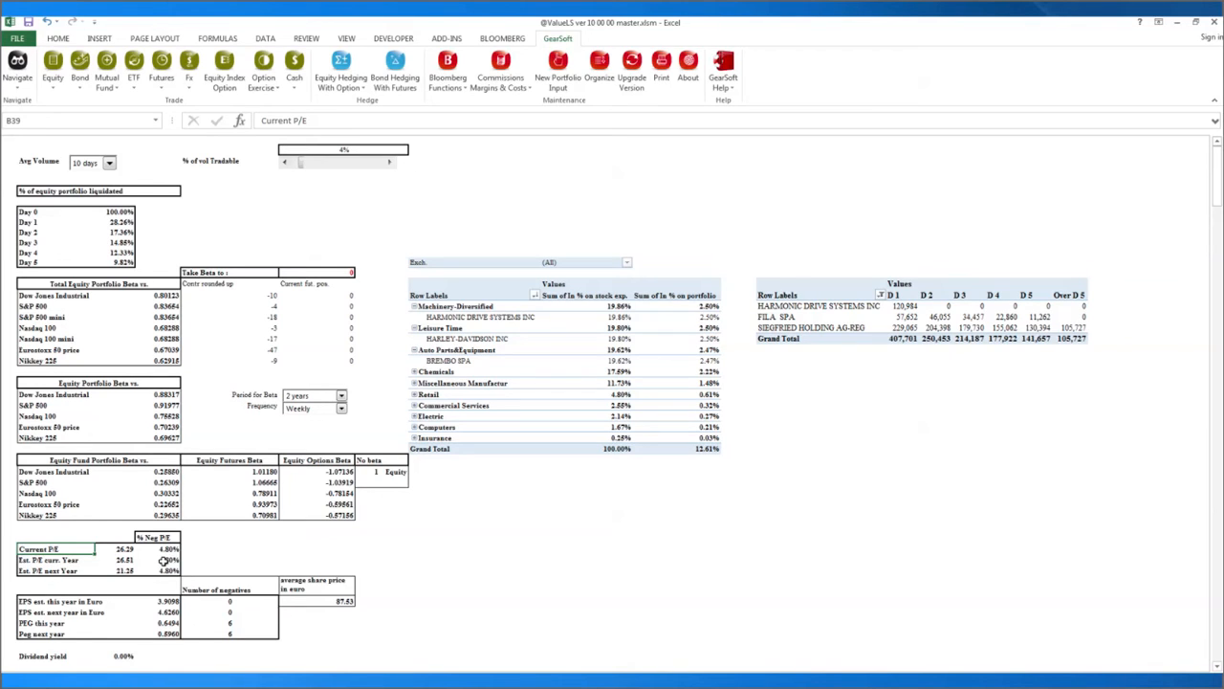
{"action": "left_click_drag", "start_coordinate": [170, 548], "coordinate": [169, 570]}
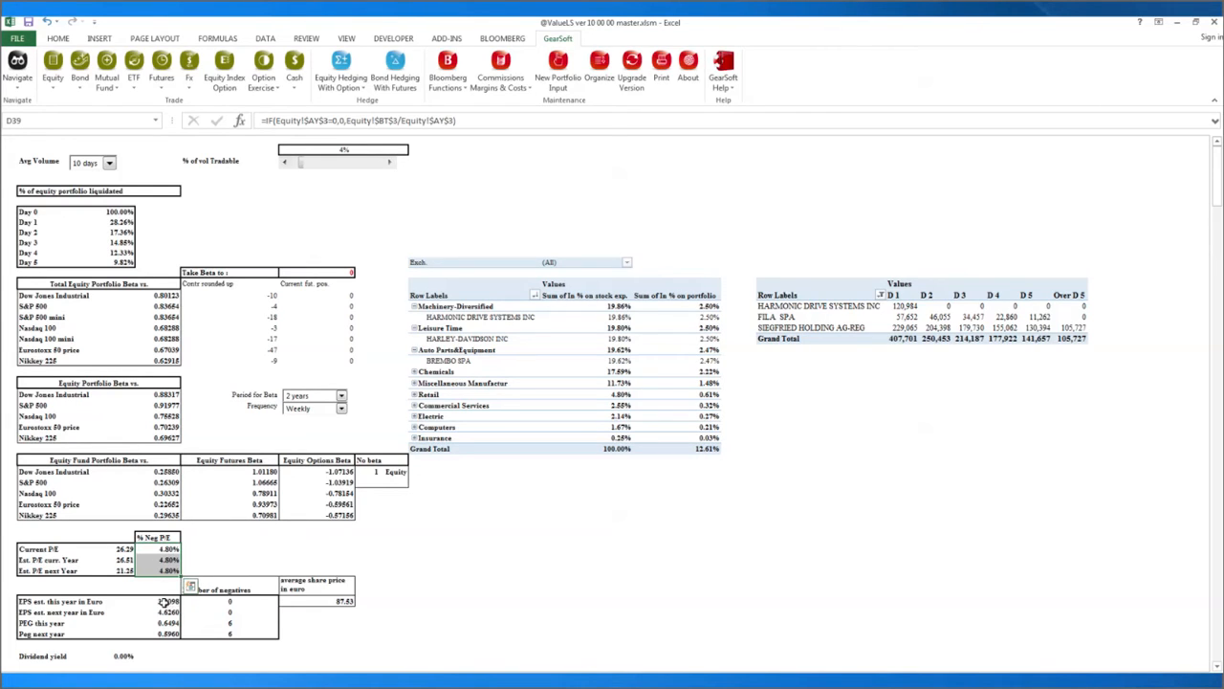
{"action": "left_click_drag", "start_coordinate": [167, 601], "coordinate": [167, 632]}
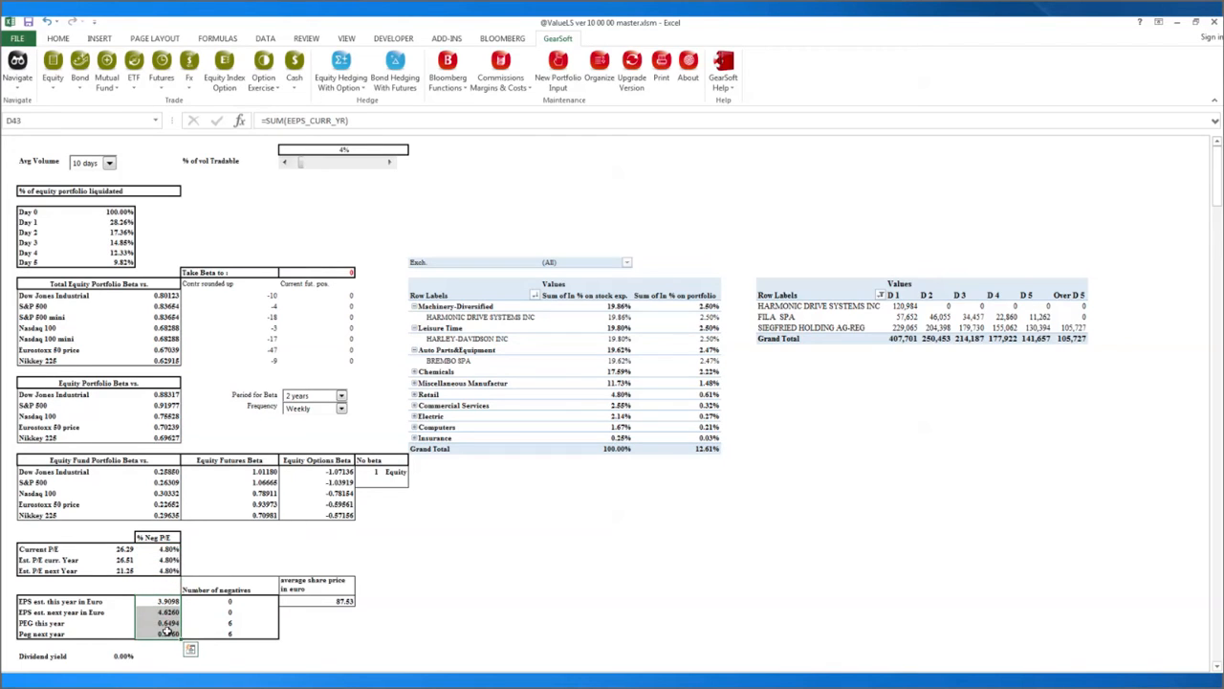
{"action": "left_click", "coordinate": [231, 603]}
{"action": "left_click", "coordinate": [227, 623]}
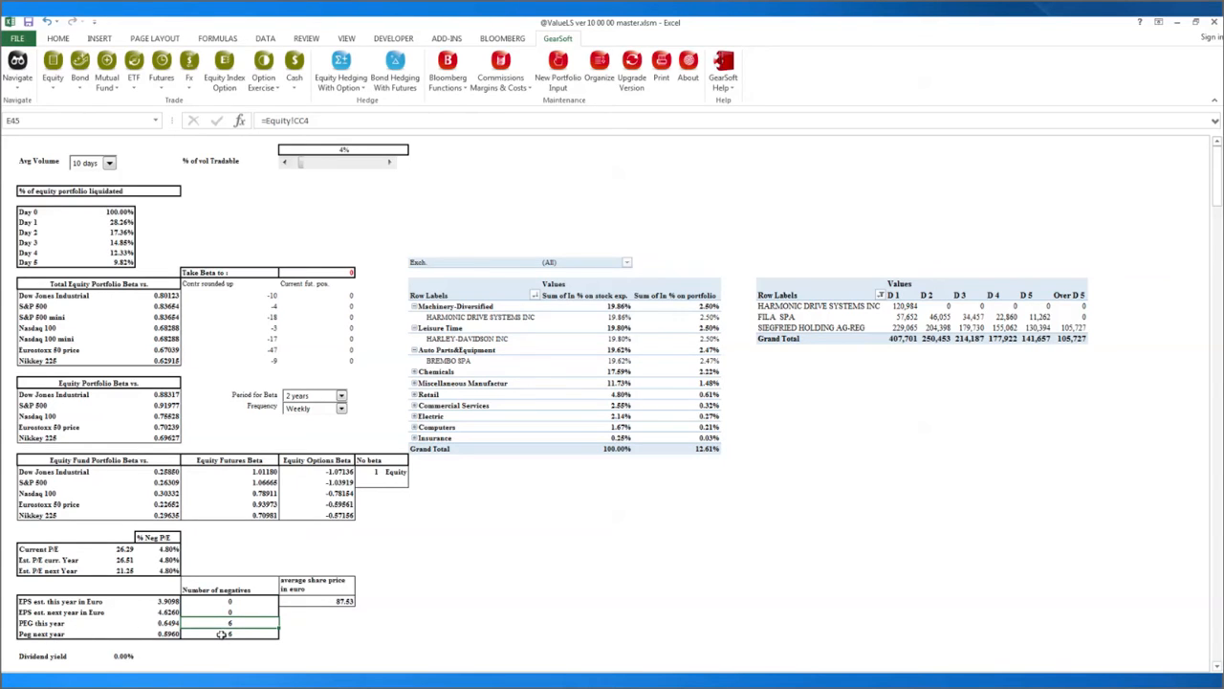
{"action": "left_click", "coordinate": [340, 602]}
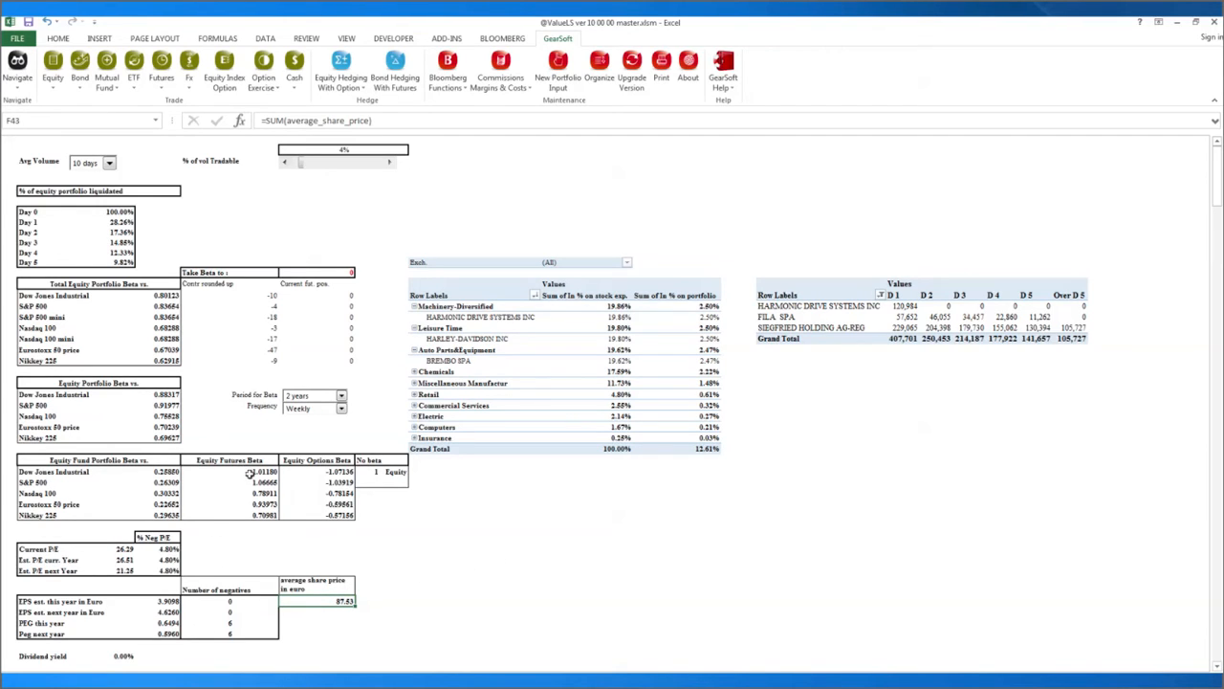
Highlight the Equity Futures Beta and Equity Options Beta values, then clear the selection.
{"action": "left_click_drag", "start_coordinate": [250, 474], "coordinate": [251, 518]}
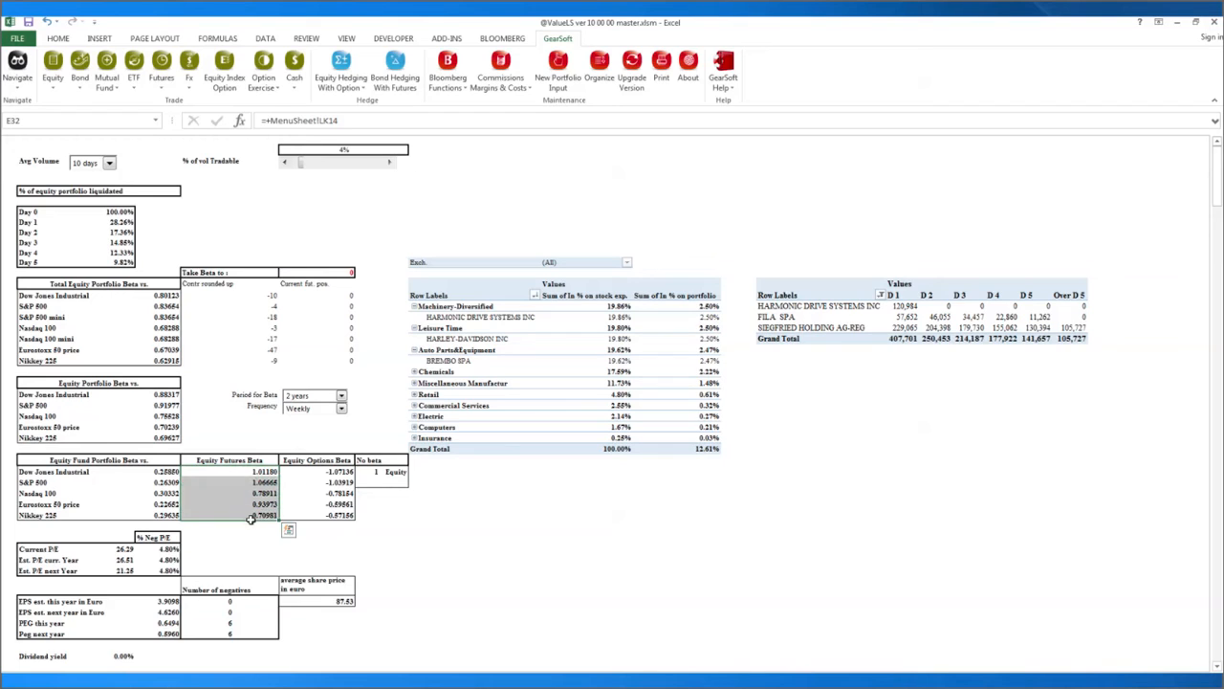
{"action": "left_click_drag", "start_coordinate": [336, 472], "coordinate": [334, 515]}
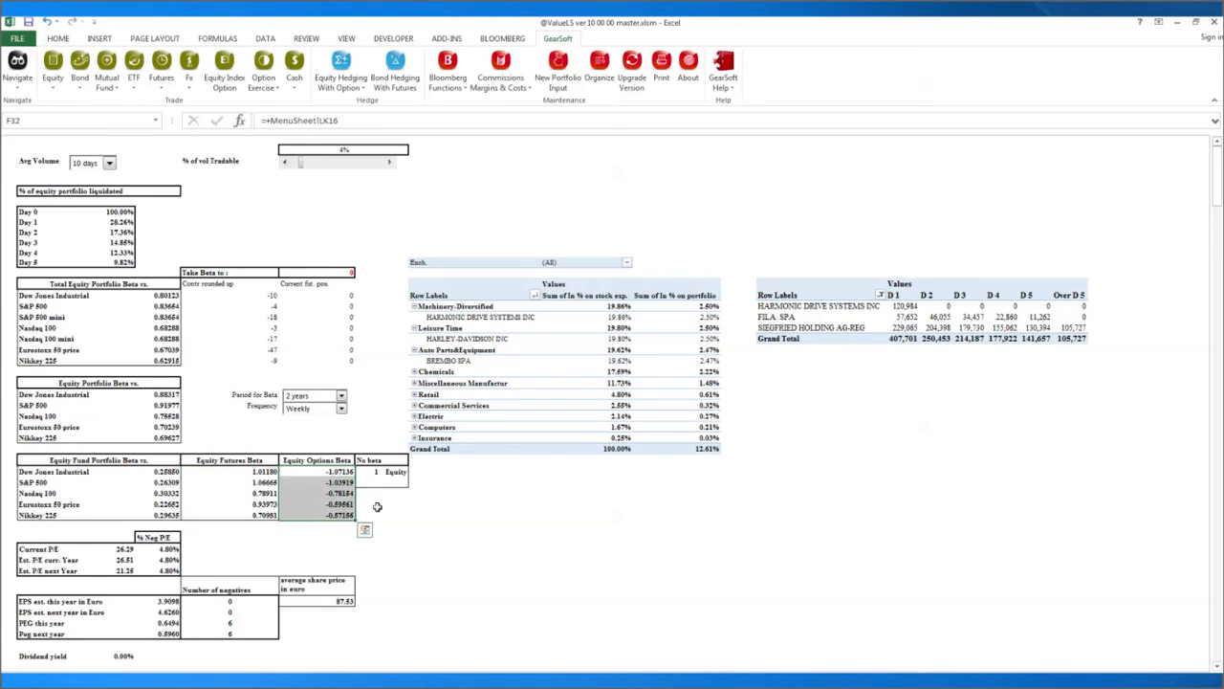
{"action": "left_click", "coordinate": [381, 405]}
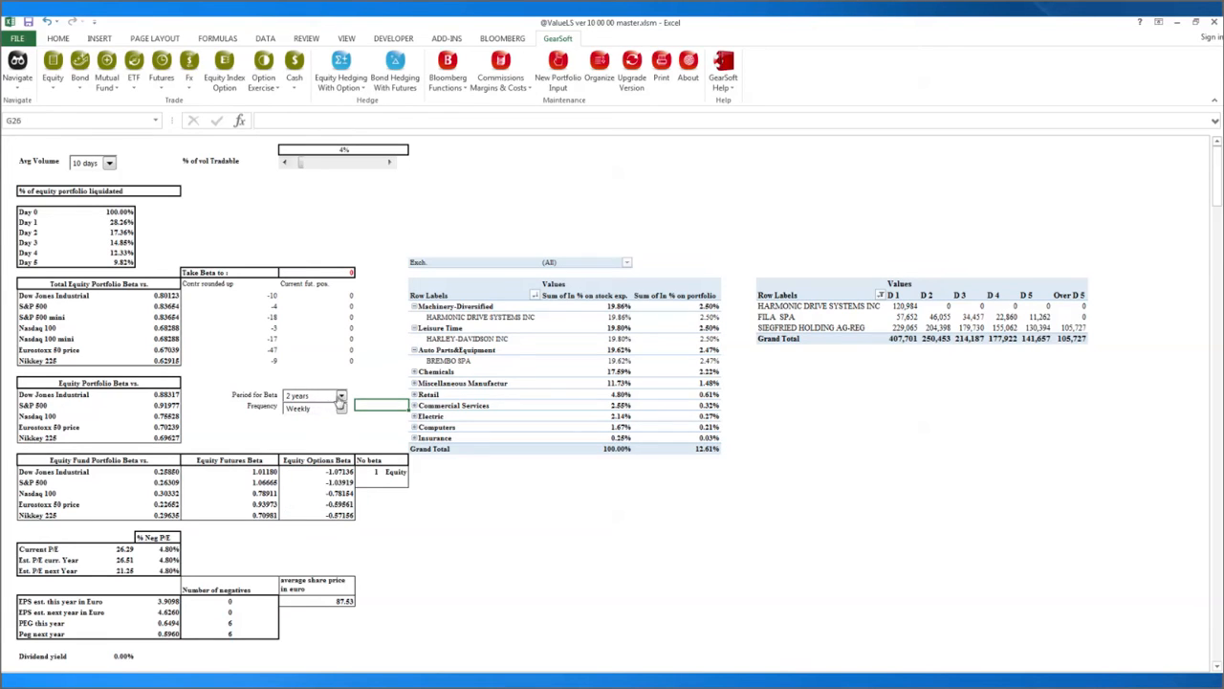
Set the beta calculation period to 1 year, keeping the frequency at Weekly.
{"action": "left_click", "coordinate": [341, 397]}
{"action": "left_click", "coordinate": [329, 408]}
{"action": "left_click", "coordinate": [302, 410]}
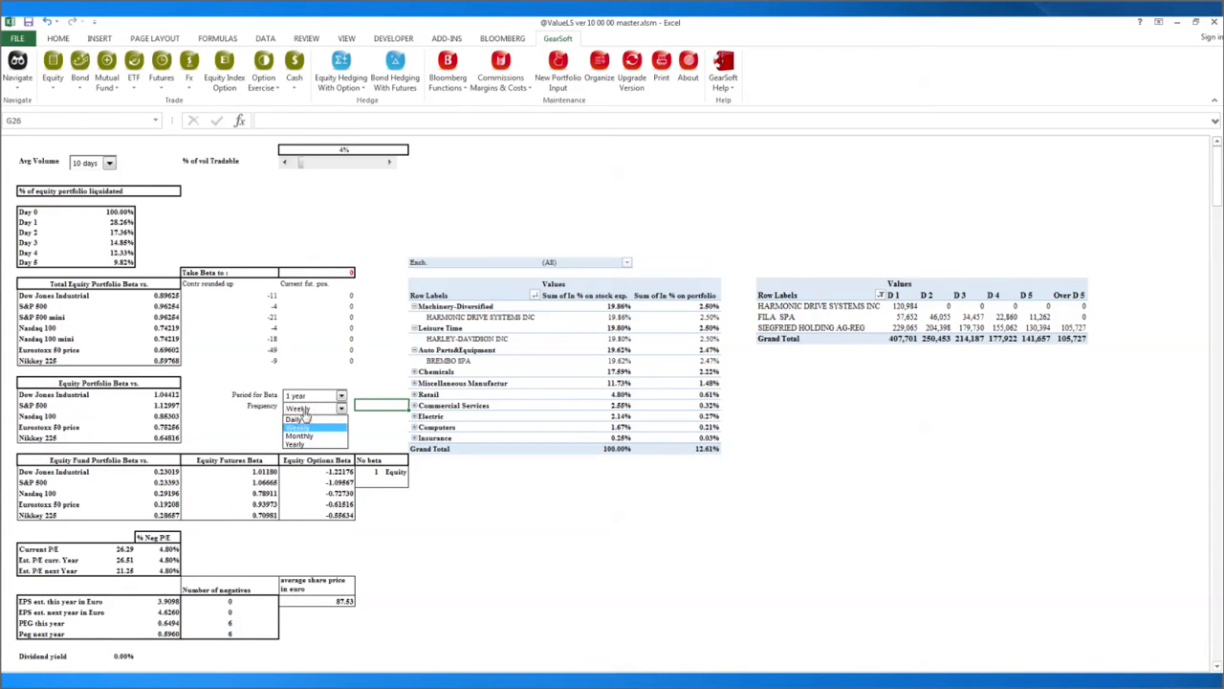
{"action": "left_click", "coordinate": [317, 413]}
Inspect the Dow Jones, S&P 500 and S&P 500 mini contract counts and the Take Beta to target value.
{"action": "left_click", "coordinate": [263, 299]}
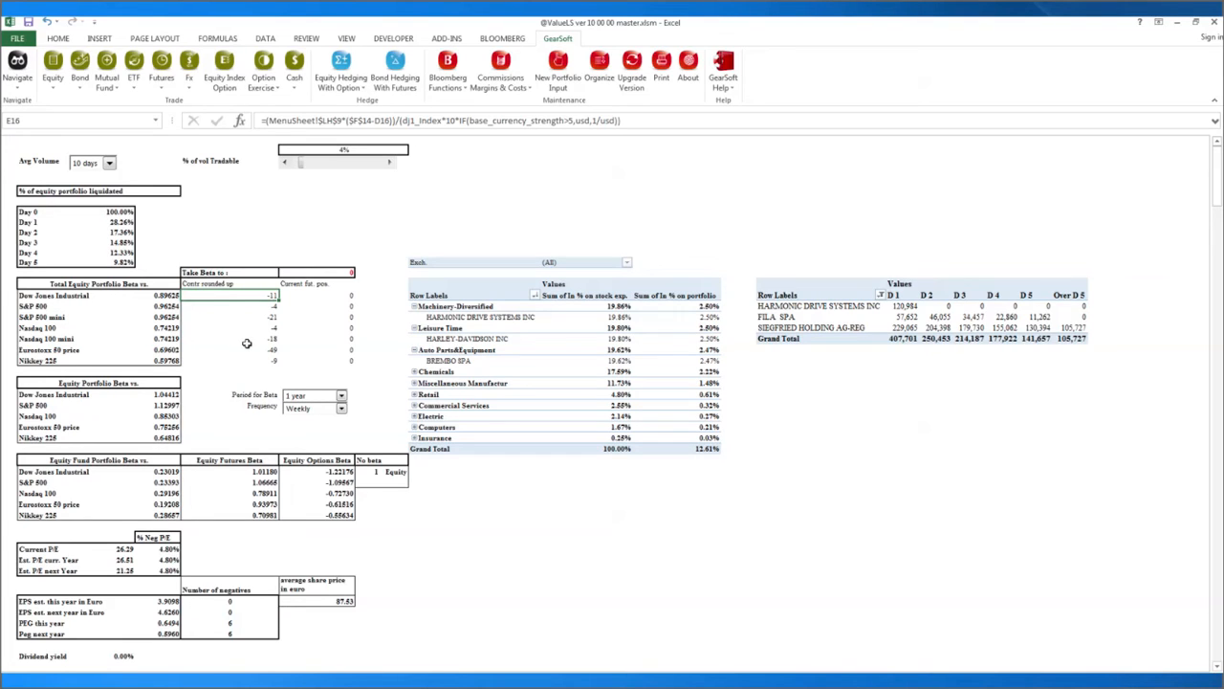
{"action": "left_click", "coordinate": [308, 273]}
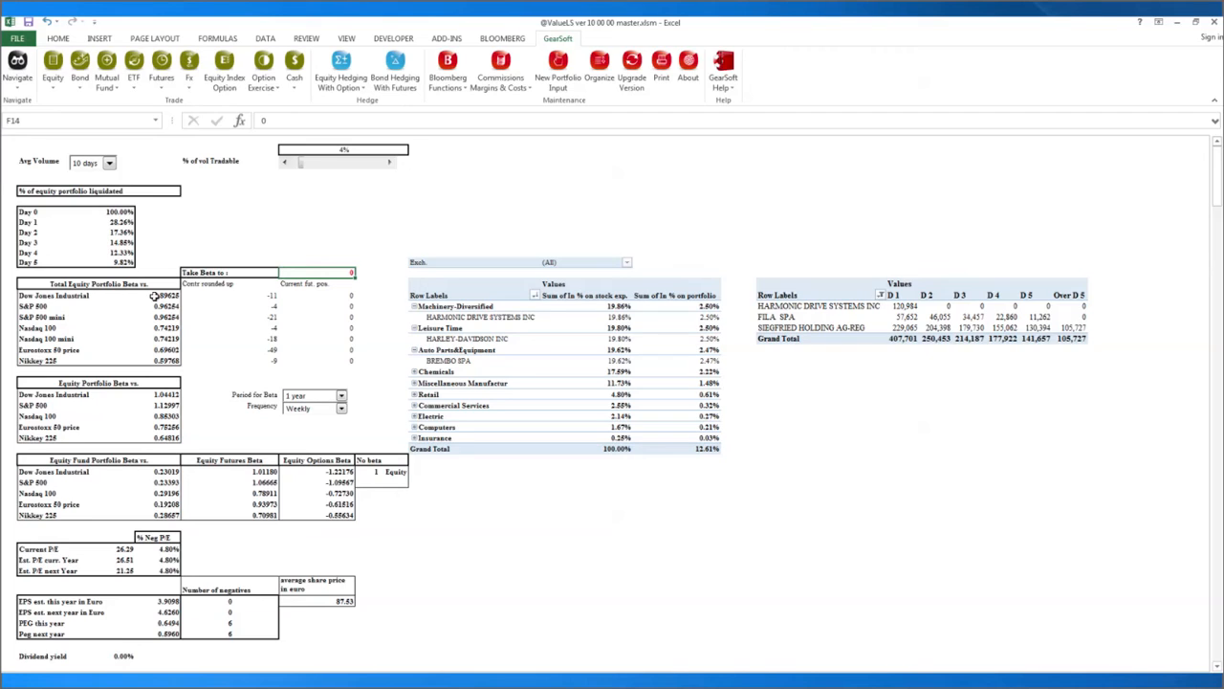
{"action": "left_click", "coordinate": [264, 297]}
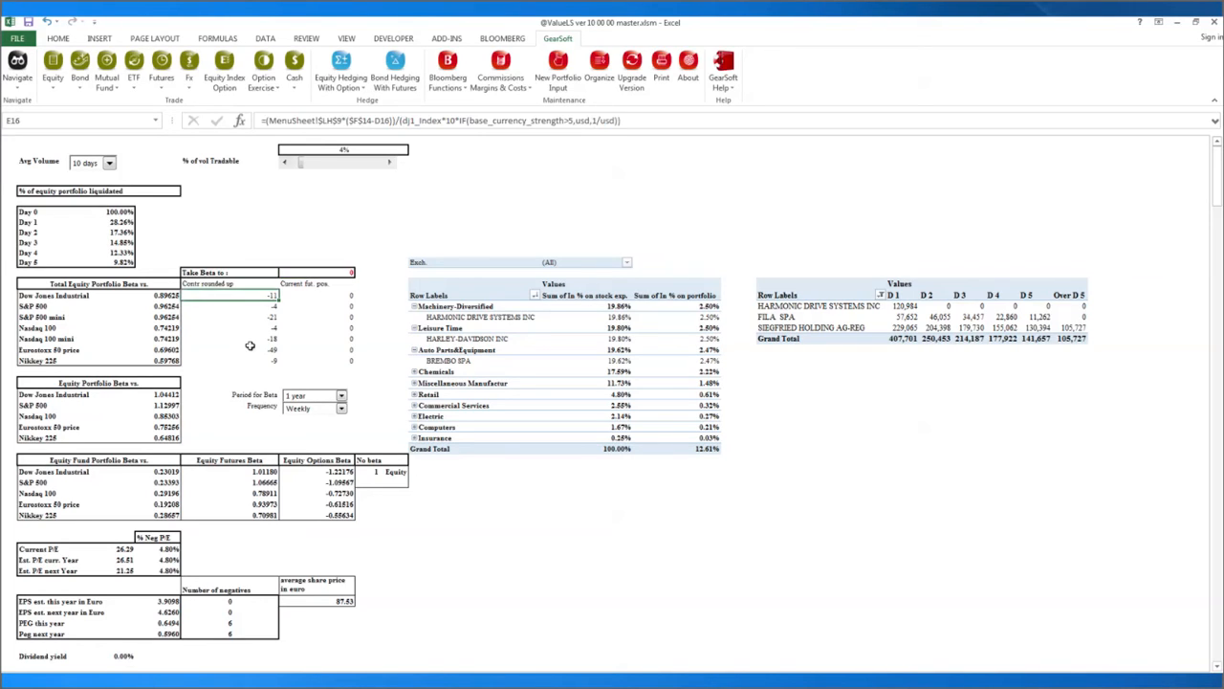
{"action": "left_click", "coordinate": [258, 306]}
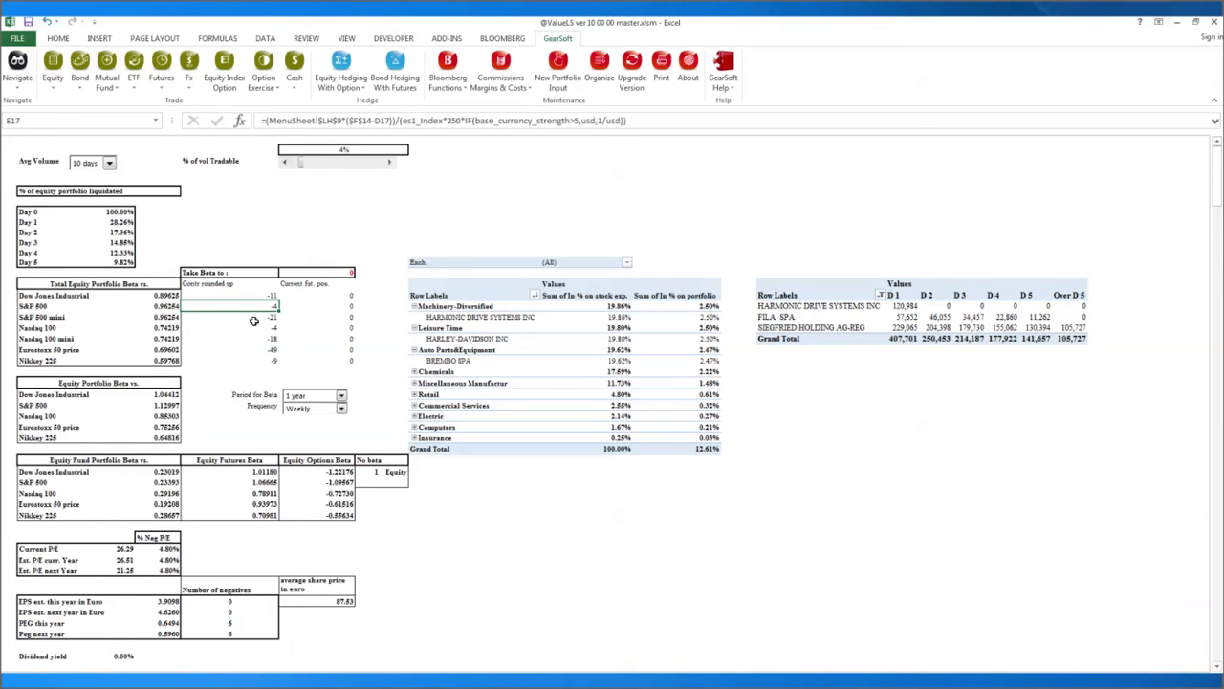
{"action": "left_click", "coordinate": [253, 318]}
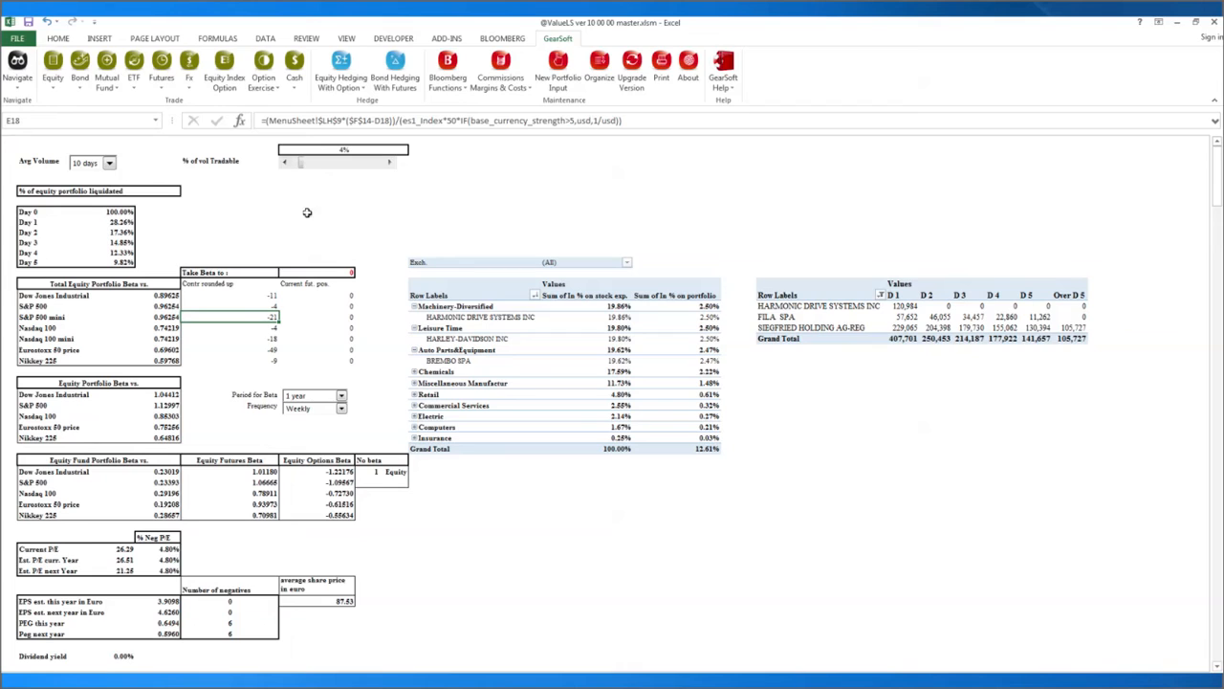
{"action": "left_click", "coordinate": [19, 83]}
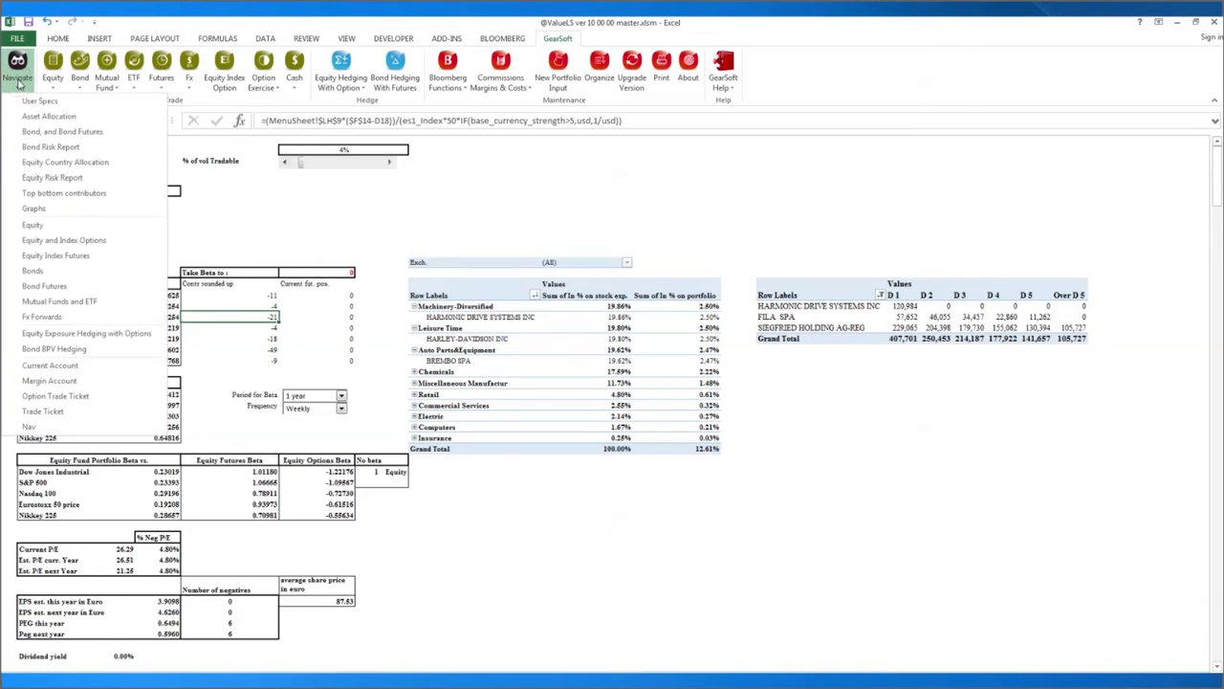
Go to the Top bottom contributors report and select the equity perf contribution chart's plot area.
{"action": "left_click", "coordinate": [36, 196]}
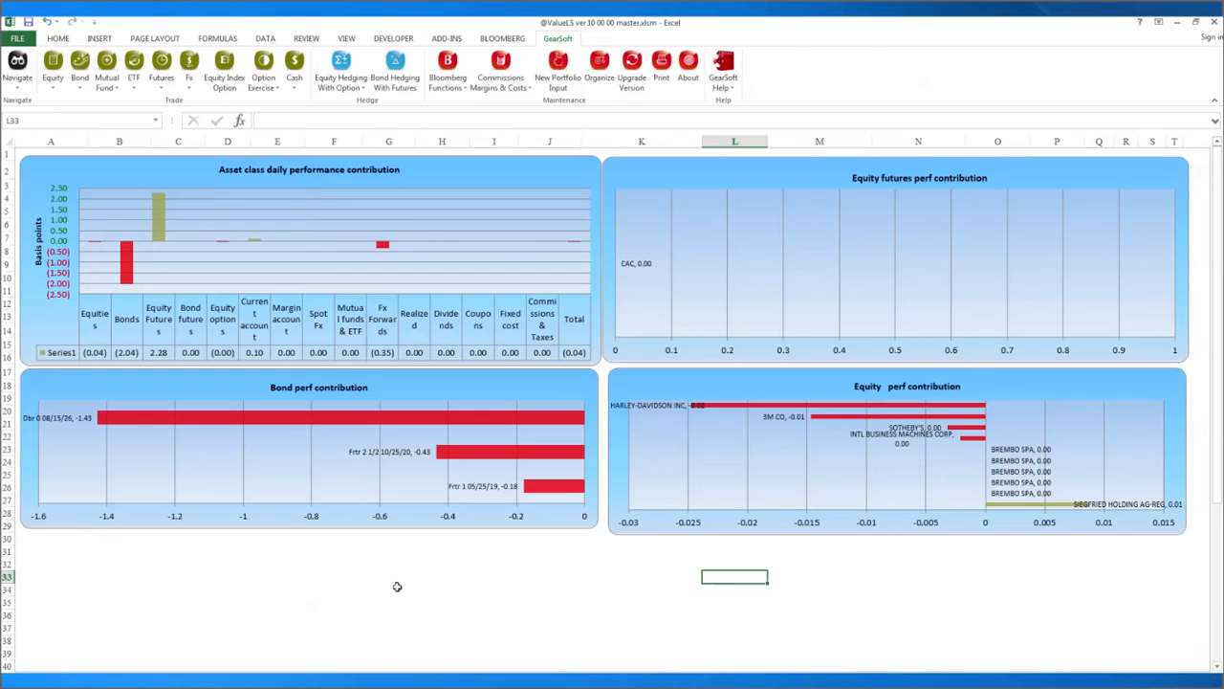
{"action": "left_click", "coordinate": [1002, 455]}
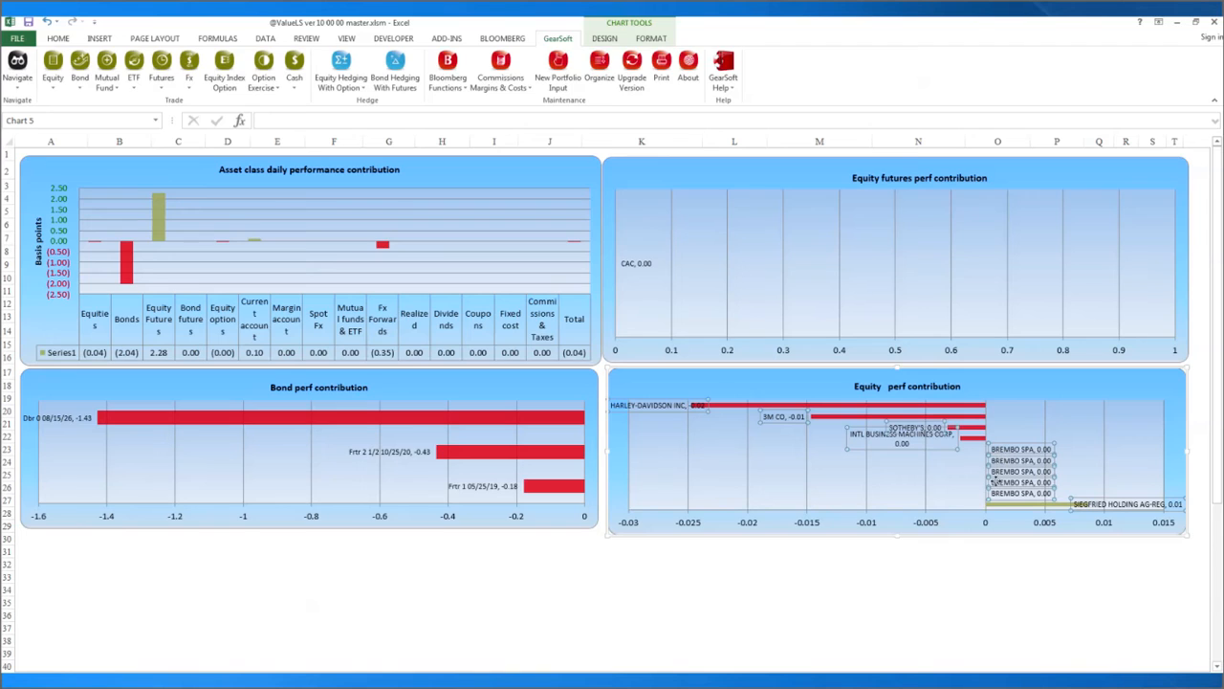
{"action": "left_click", "coordinate": [899, 483]}
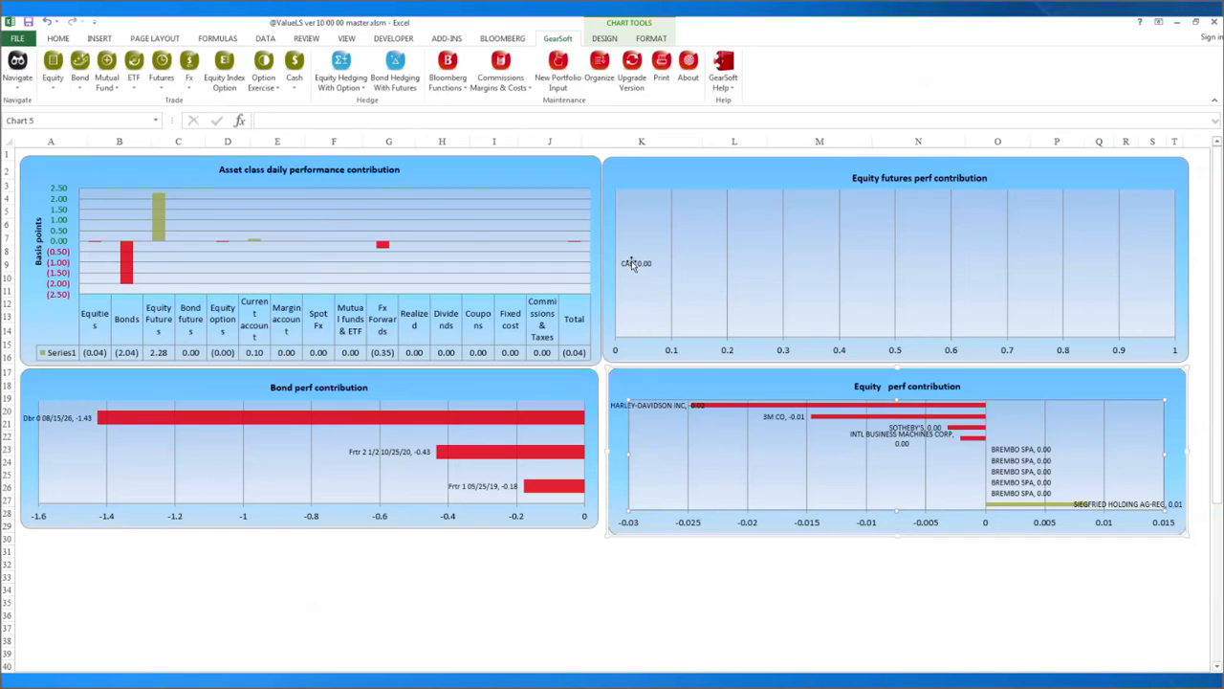
{"action": "left_click", "coordinate": [17, 80]}
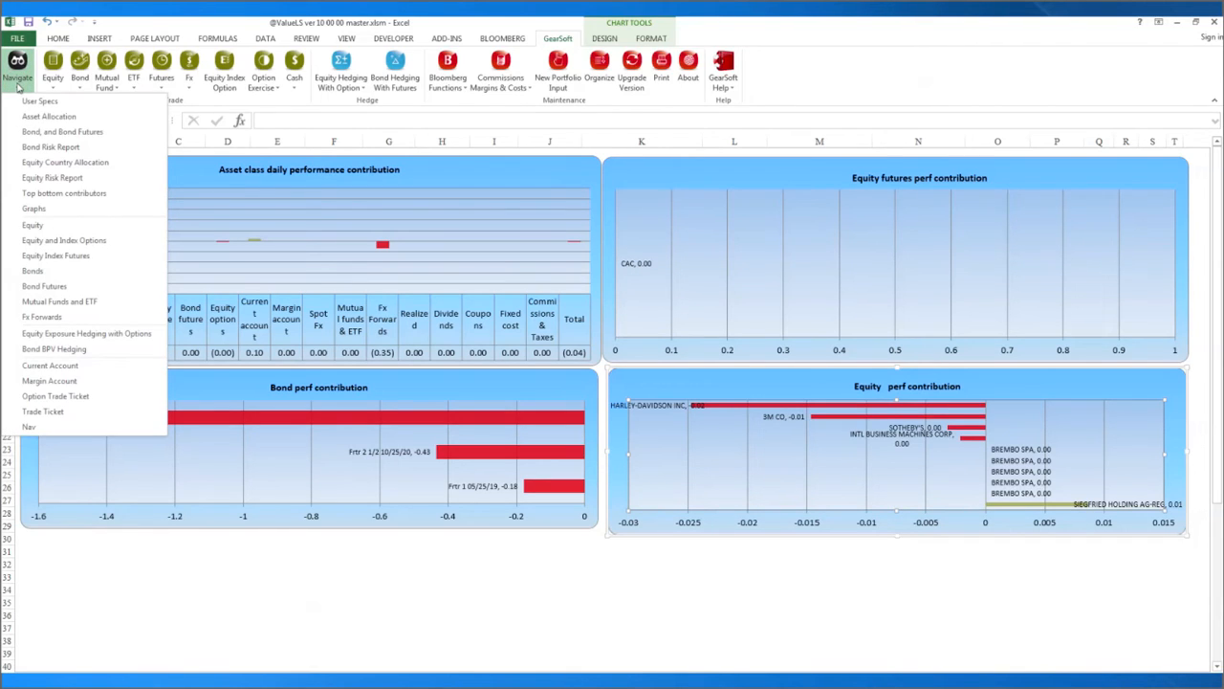
Go to the Graphs report and scroll down until the full Time to liquidate chart is visible.
{"action": "left_click", "coordinate": [26, 208]}
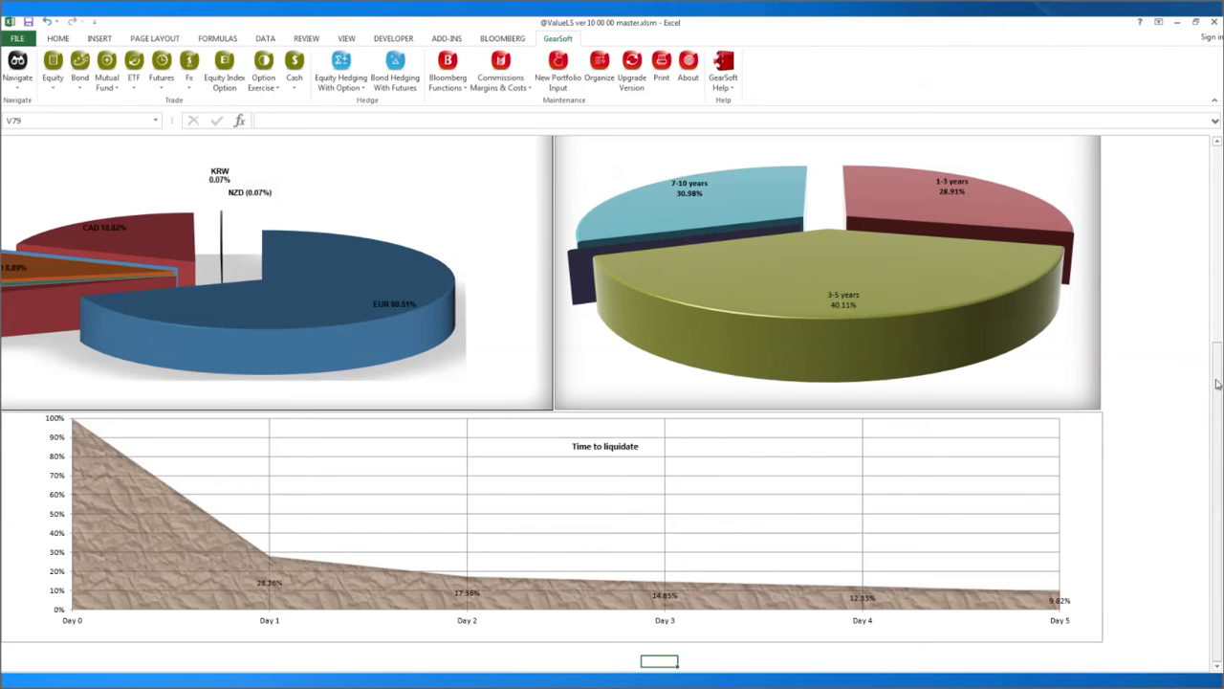
{"action": "left_click_drag", "start_coordinate": [1218, 384], "coordinate": [1218, 158]}
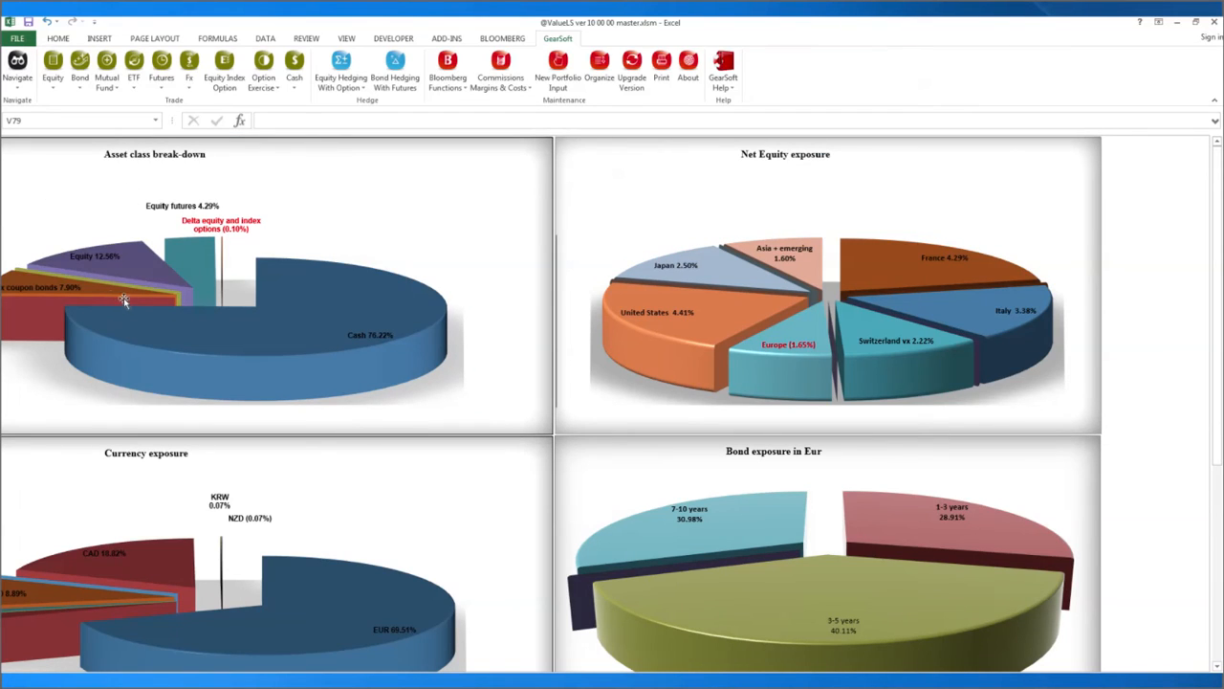
{"action": "mouse_move", "coordinate": [372, 354]}
{"action": "mouse_move", "coordinate": [117, 272]}
{"action": "scroll", "coordinate": [388, 523], "scroll_direction": "down", "scroll_amount": 3}
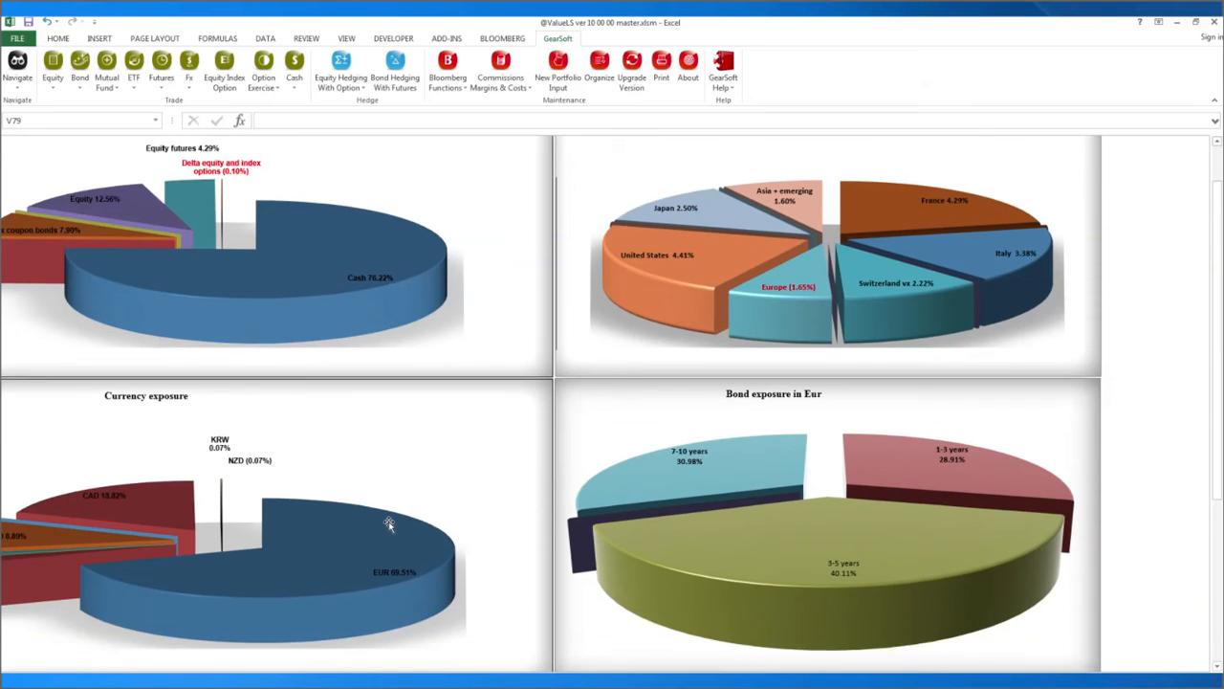
{"action": "mouse_move", "coordinate": [390, 483]}
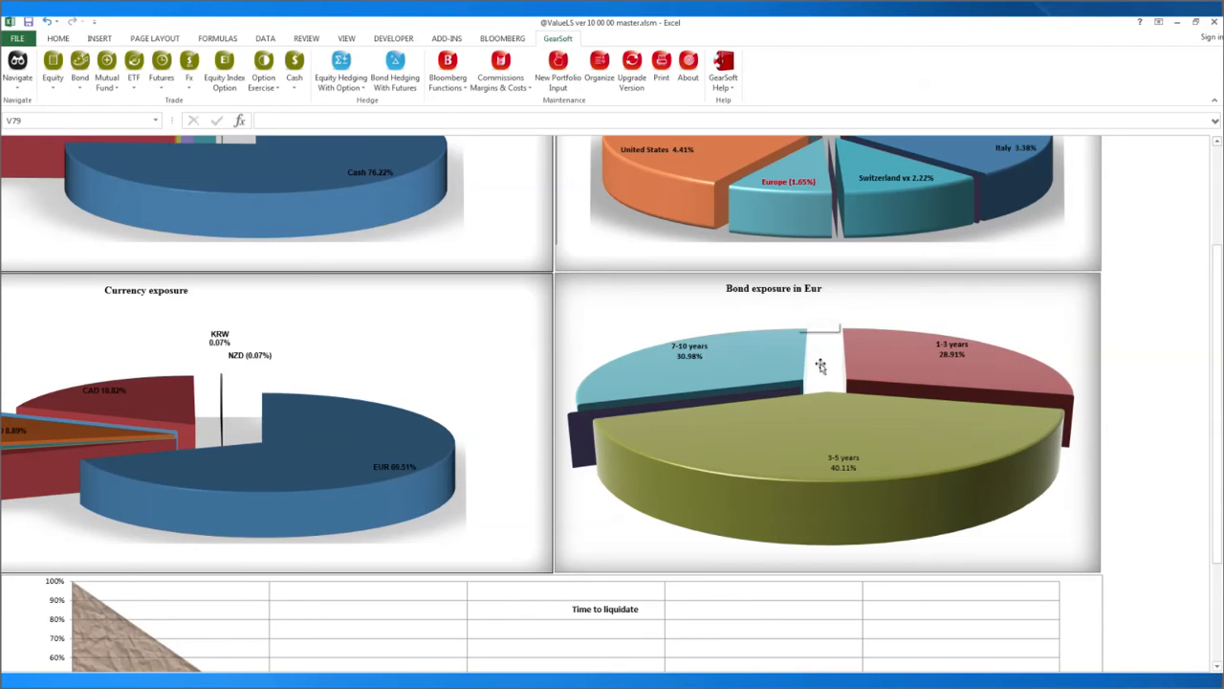
{"action": "left_click", "coordinate": [1155, 336]}
{"action": "key", "text": "Left"}
{"action": "key", "text": "Left"}
{"action": "key", "text": "Left"}
{"action": "key", "text": "Left"}
{"action": "key", "text": "Left"}
{"action": "key", "text": "Left"}
{"action": "key", "text": "Left"}
{"action": "key", "text": "Left"}
{"action": "key", "text": "Left"}
{"action": "key", "text": "Left"}
{"action": "key", "text": "Home"}
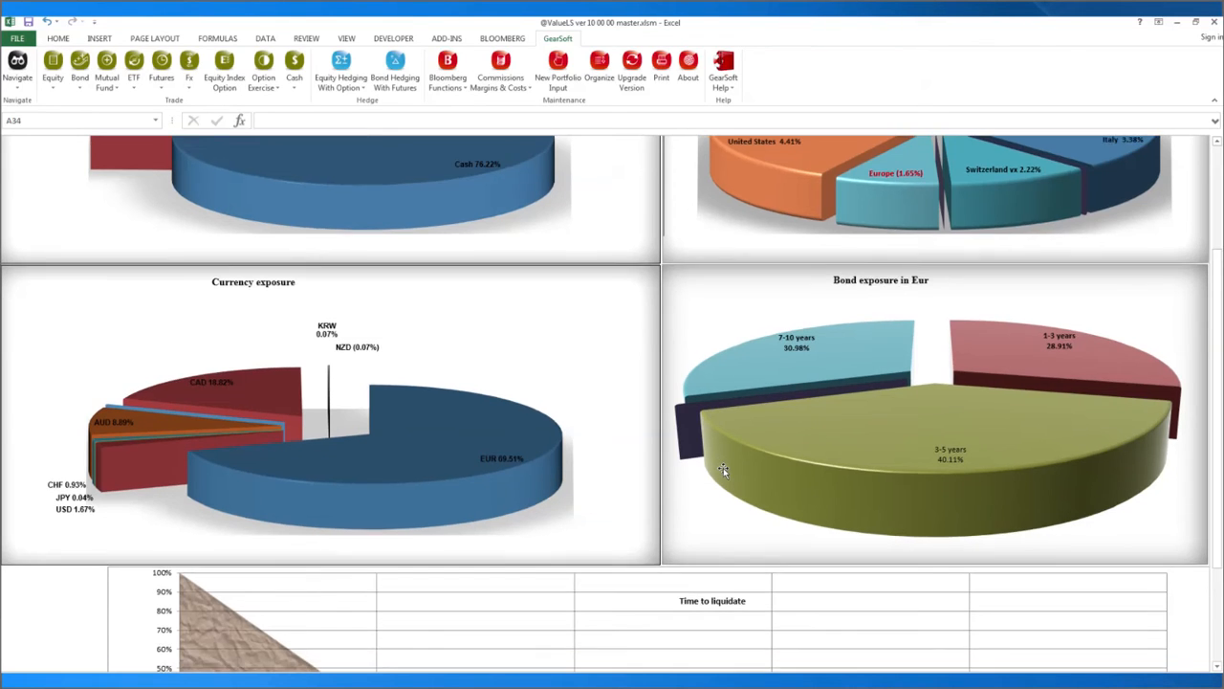
{"action": "scroll", "coordinate": [723, 467], "scroll_direction": "down", "scroll_amount": 5}
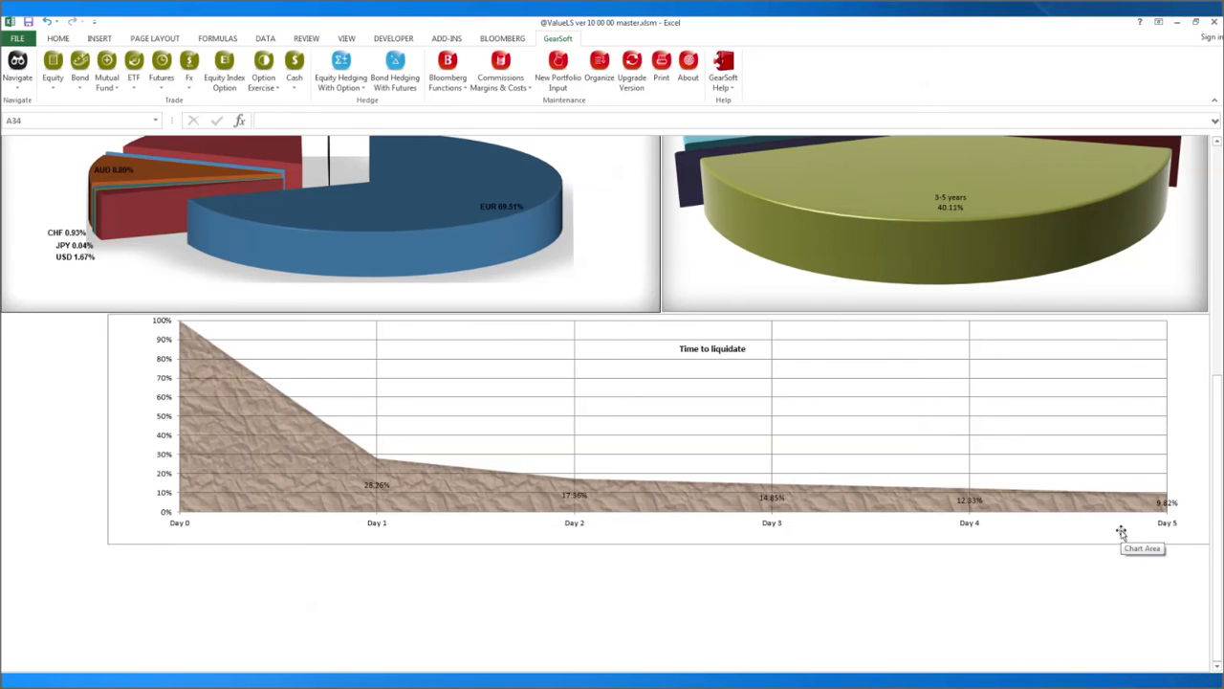
{"action": "left_click", "coordinate": [150, 598]}
{"action": "left_click", "coordinate": [17, 75]}
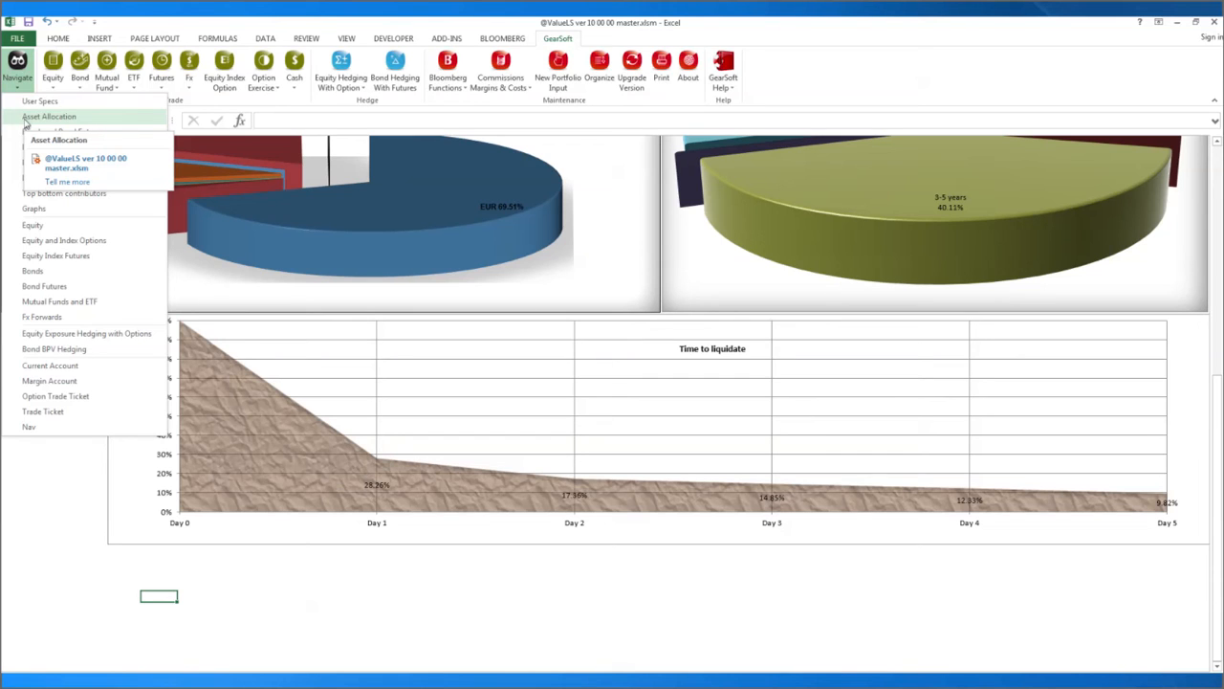
Run Check for Expiration on Asset Allocation, dismiss the no-expiry message, and open the risk calculation inputs sheet.
{"action": "left_click", "coordinate": [25, 117]}
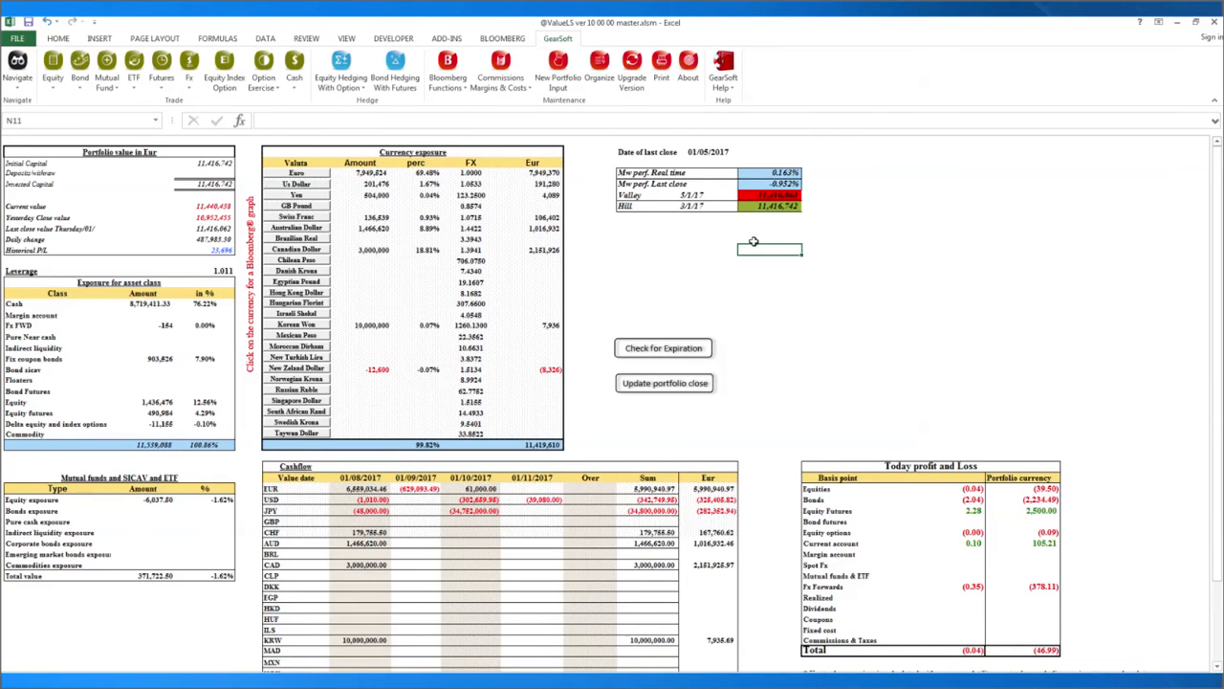
{"action": "left_click", "coordinate": [646, 356]}
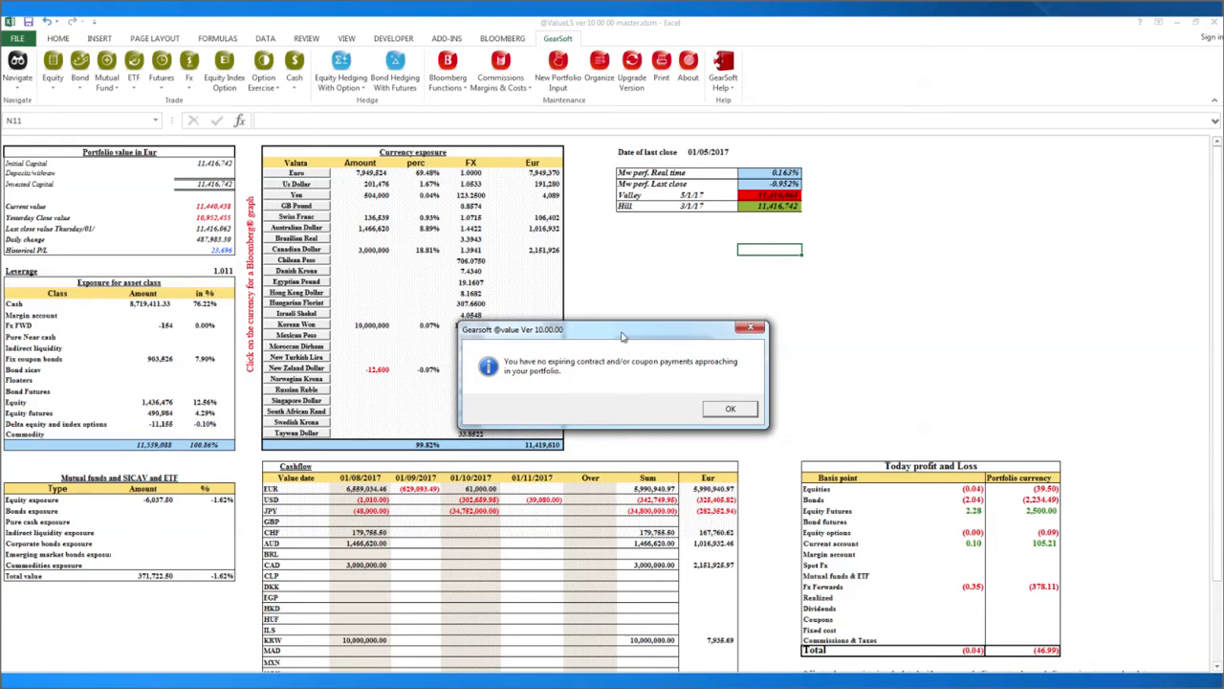
{"action": "left_click_drag", "start_coordinate": [622, 337], "coordinate": [618, 250]}
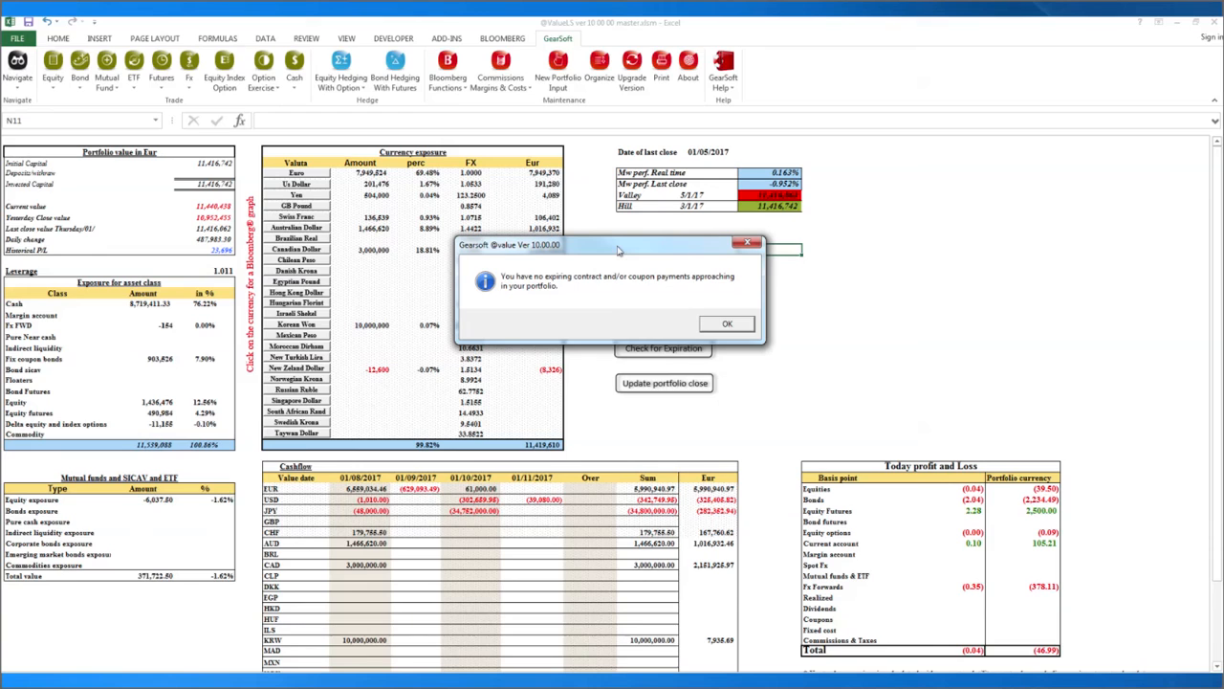
{"action": "left_click", "coordinate": [727, 324]}
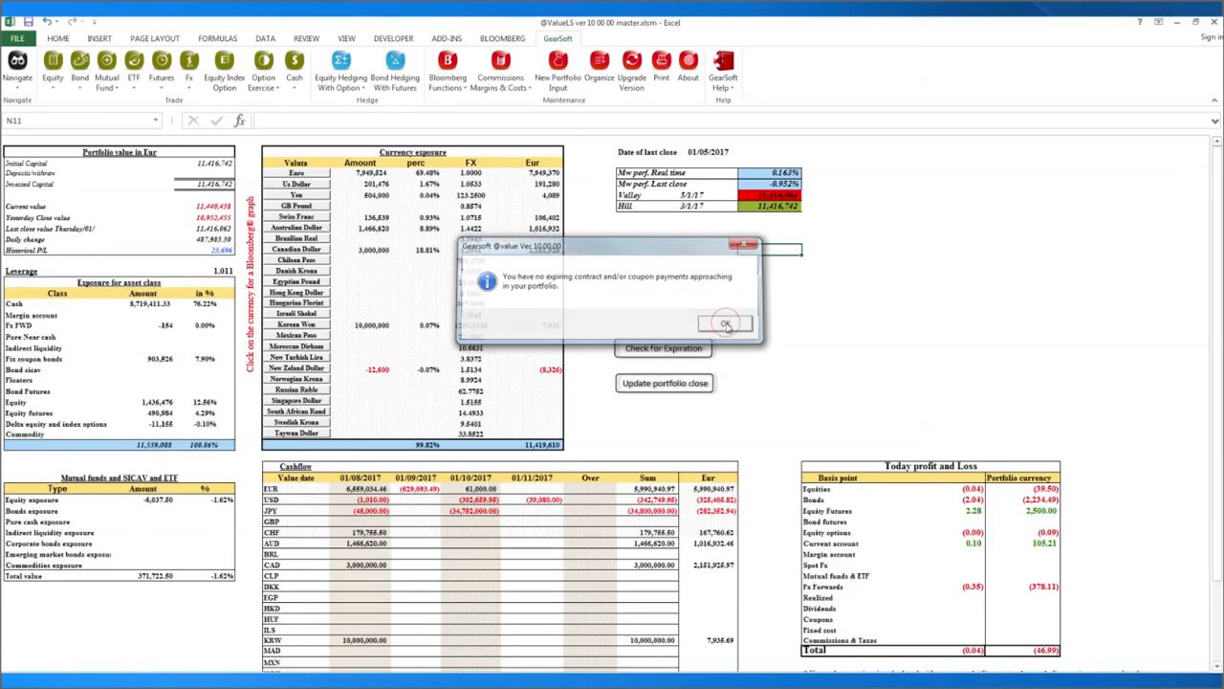
{"action": "left_click", "coordinate": [17, 67]}
{"action": "left_click", "coordinate": [22, 105]}
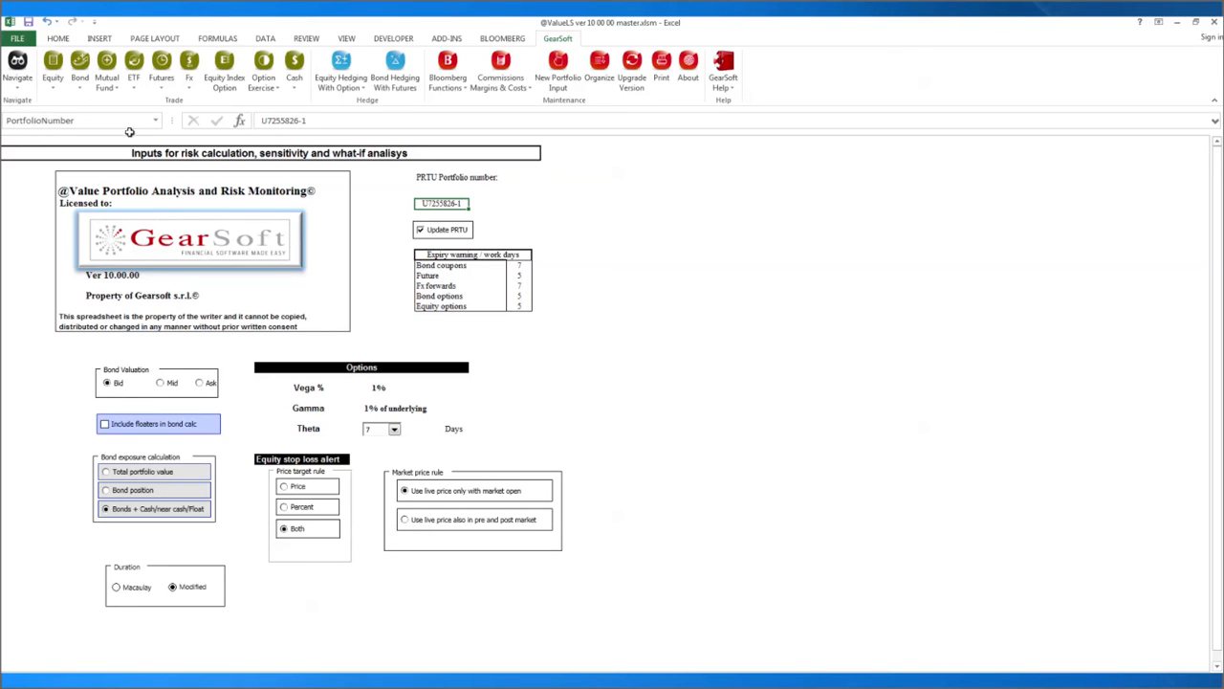
Review the Bond options expiry warning days, then return to the Asset Allocation sheet.
{"action": "left_click", "coordinate": [17, 77]}
{"action": "left_click", "coordinate": [450, 300]}
{"action": "left_click", "coordinate": [514, 297]}
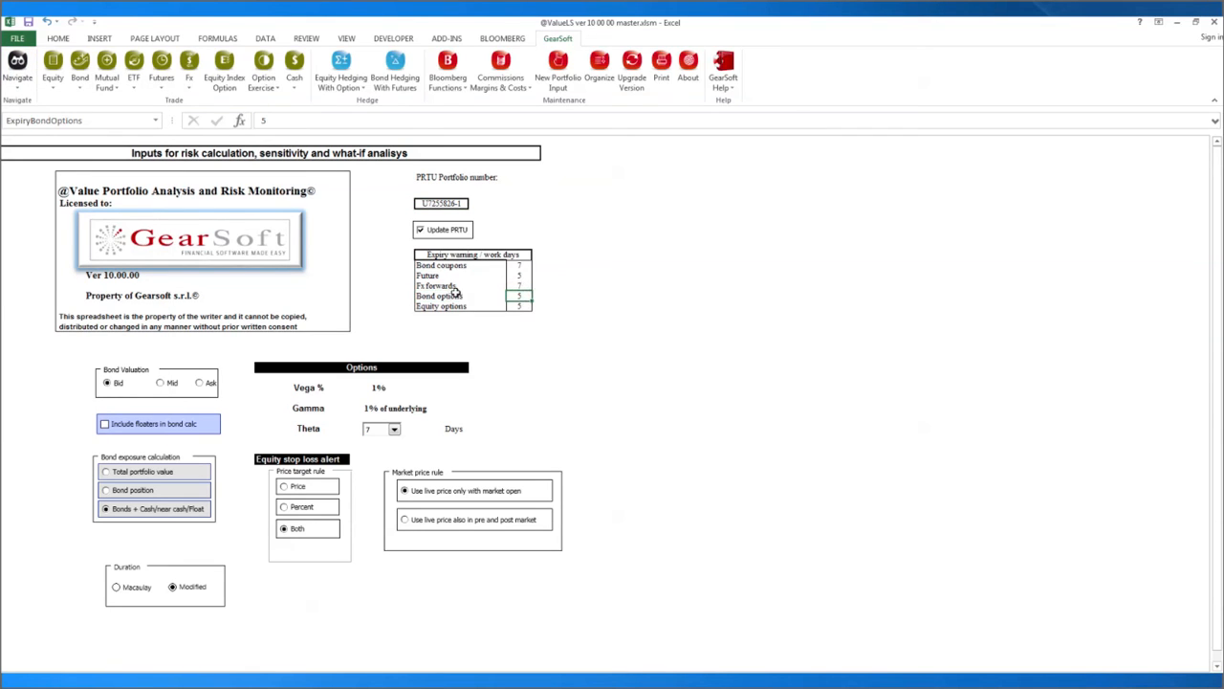
{"action": "left_click", "coordinate": [454, 295]}
{"action": "left_click", "coordinate": [17, 76]}
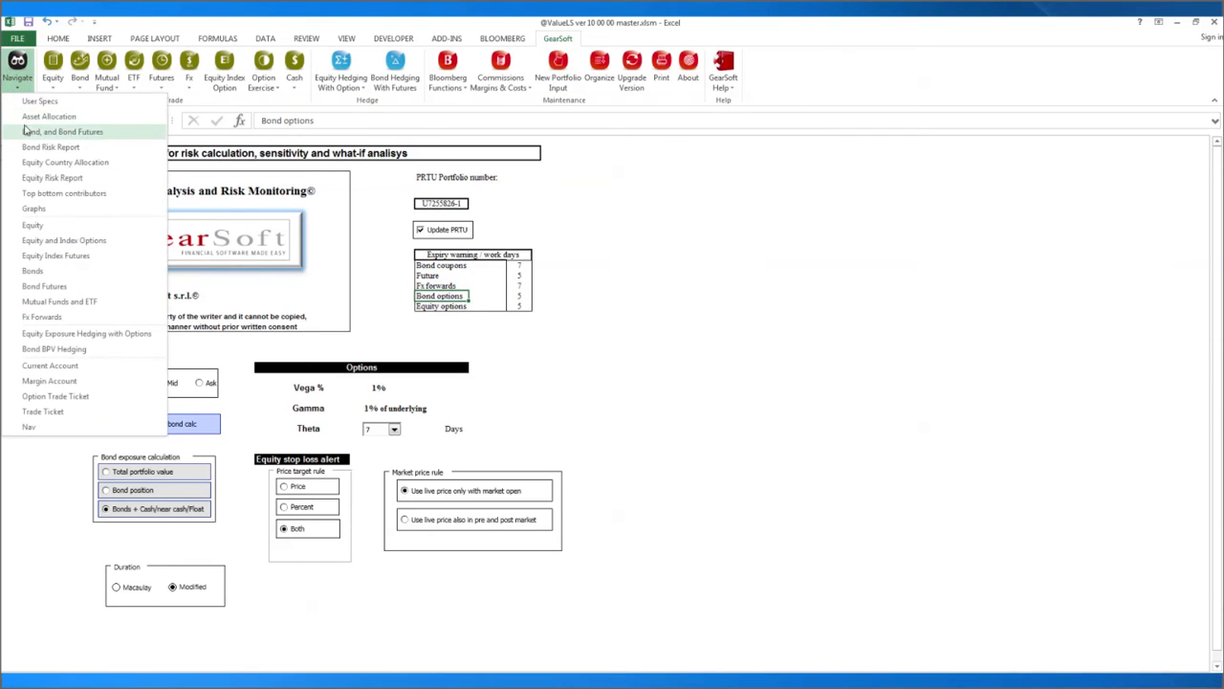
{"action": "left_click", "coordinate": [48, 115]}
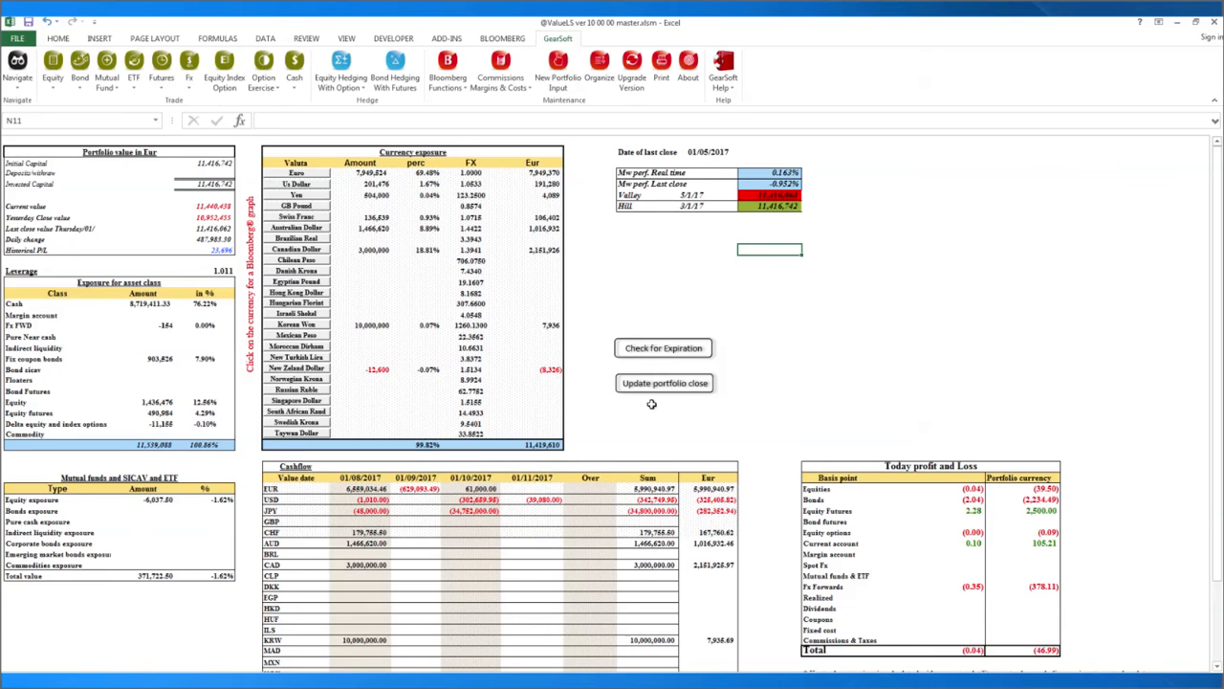
Check the current portfolio value and the Nav history sheet, then start Update portfolio close from Asset Allocation.
{"action": "left_click", "coordinate": [210, 206]}
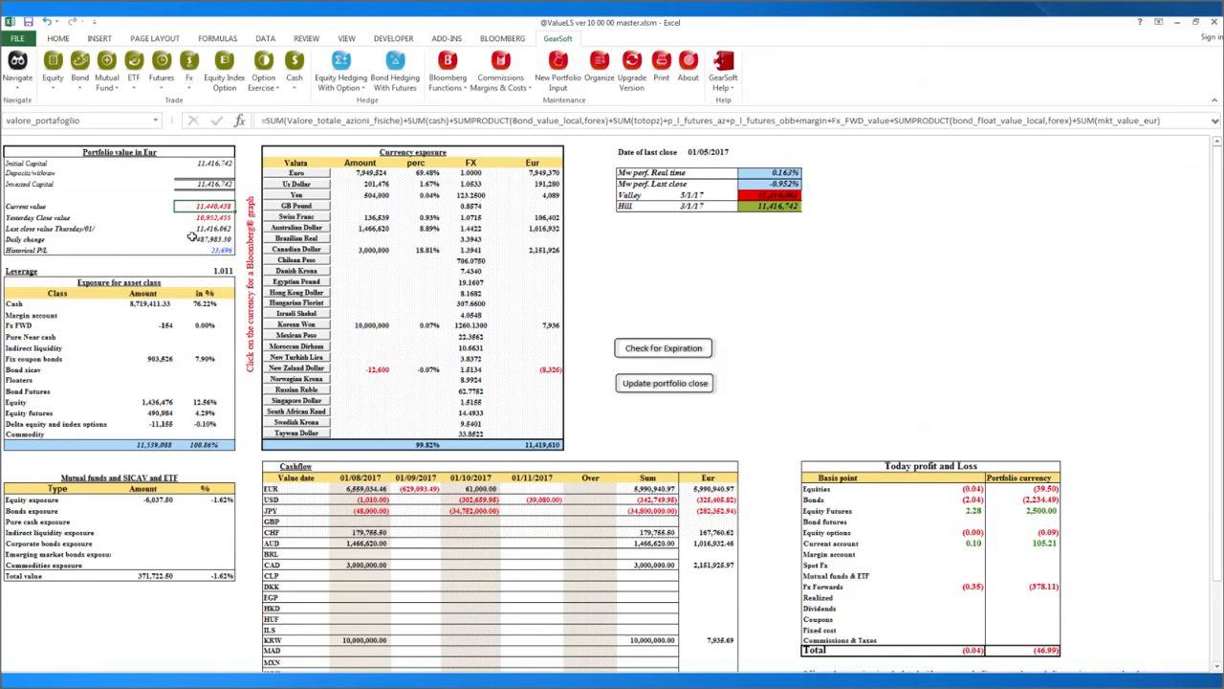
{"action": "left_click", "coordinate": [18, 75]}
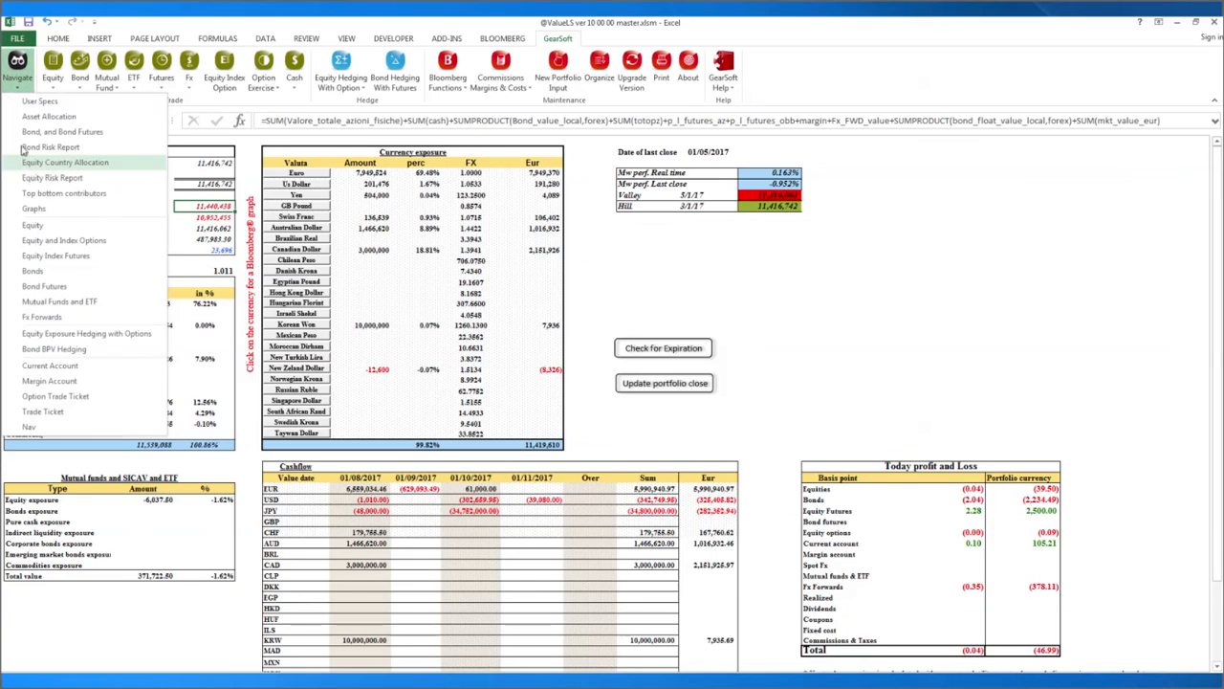
{"action": "left_click", "coordinate": [28, 427]}
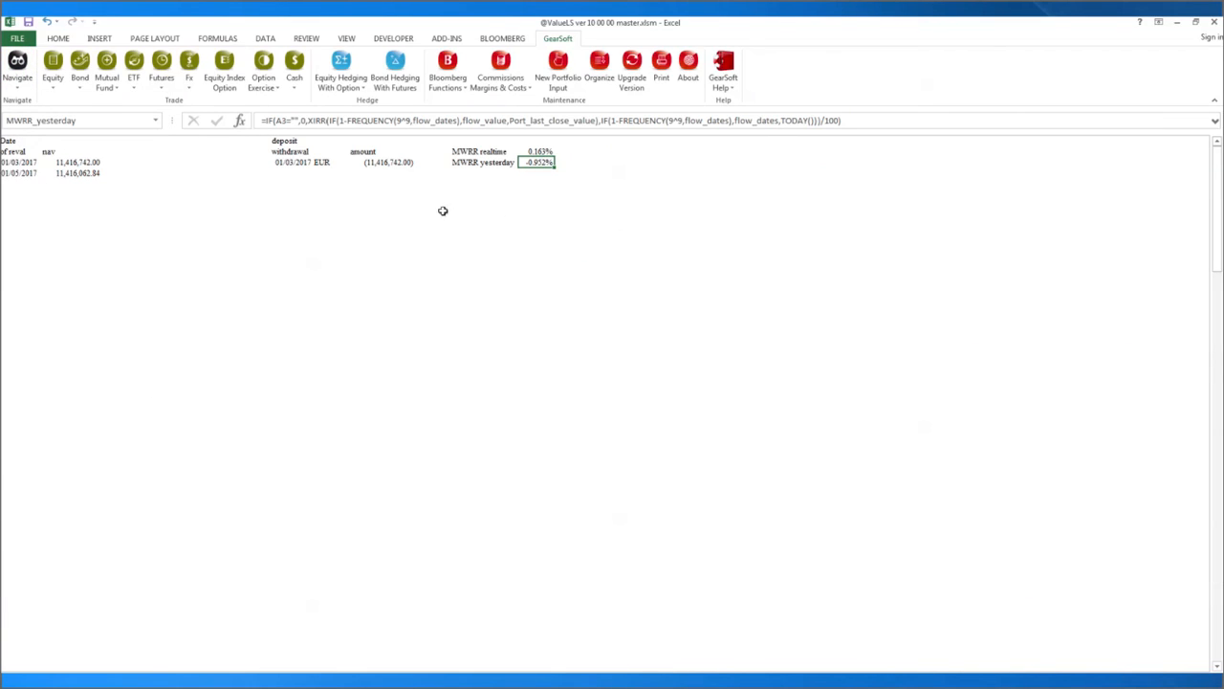
{"action": "left_click", "coordinate": [19, 86]}
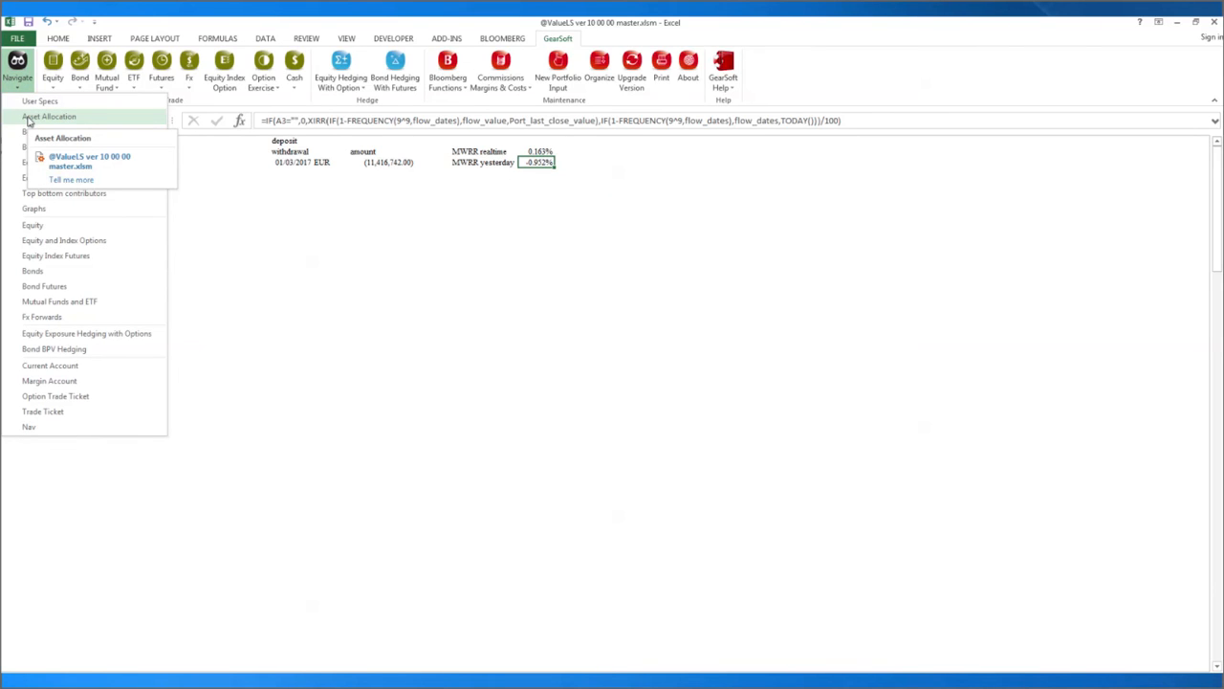
{"action": "left_click", "coordinate": [29, 116]}
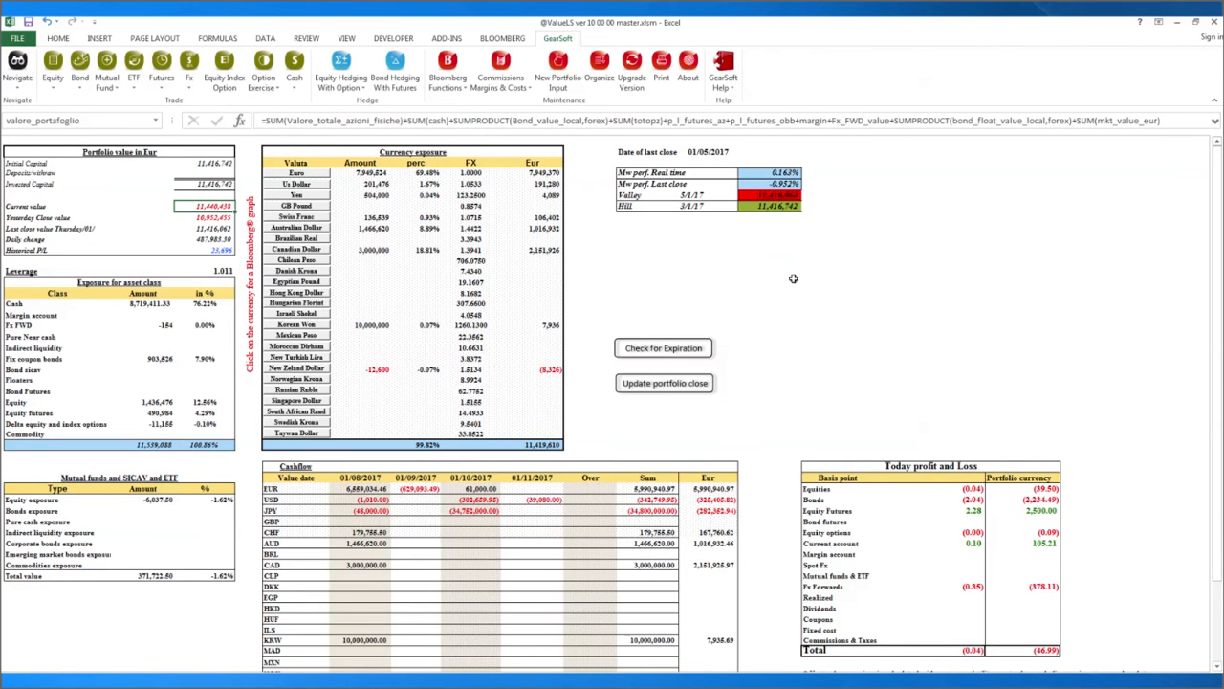
{"action": "left_click", "coordinate": [1215, 25]}
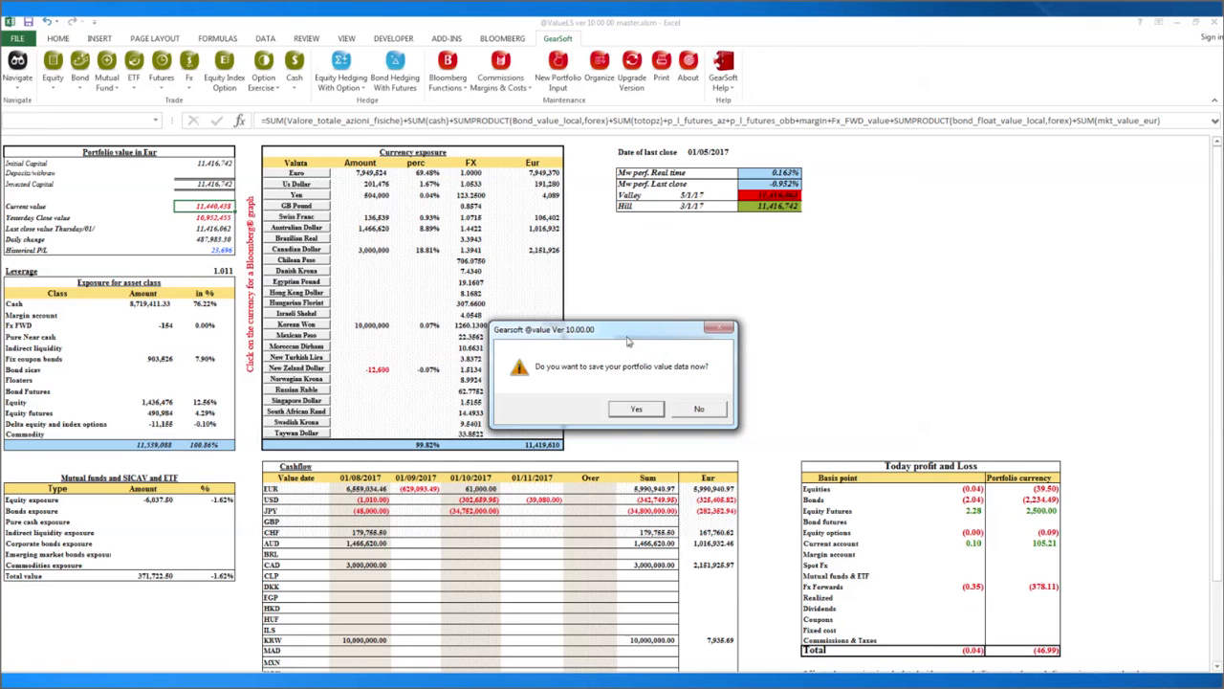
Confirm saving the portfolio value data and dismiss Excel's save-changes prompt, keeping the workbook open.
{"action": "left_click_drag", "start_coordinate": [614, 331], "coordinate": [648, 254]}
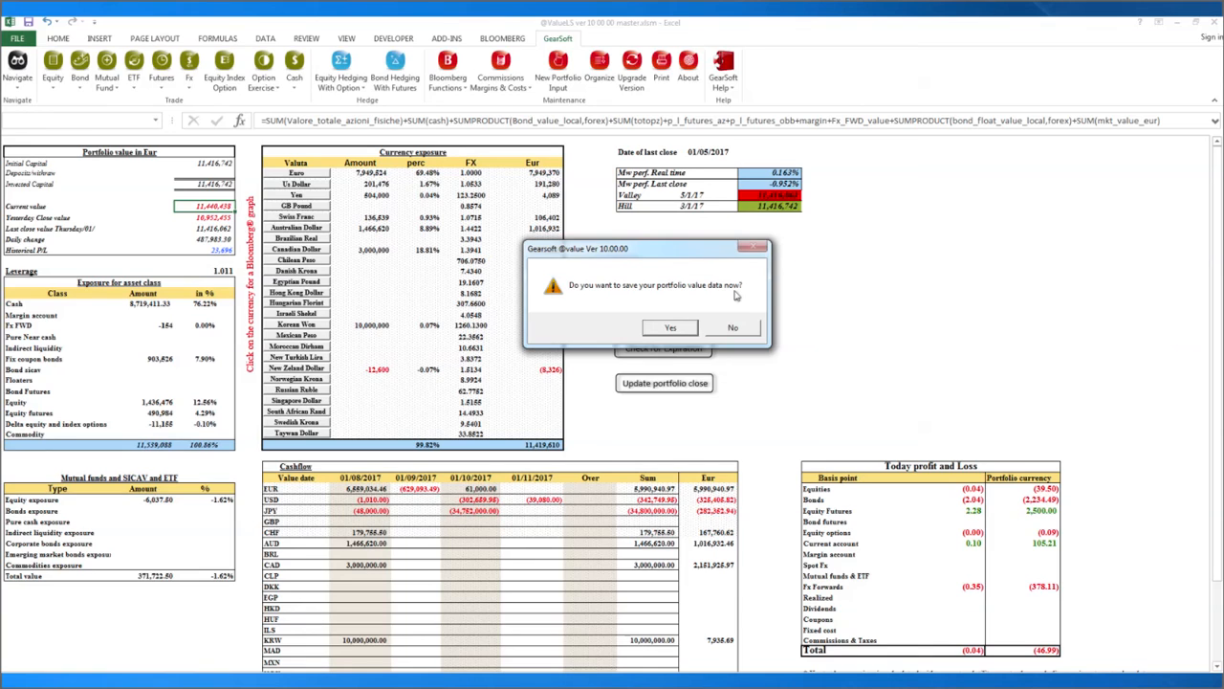
{"action": "left_click", "coordinate": [735, 328]}
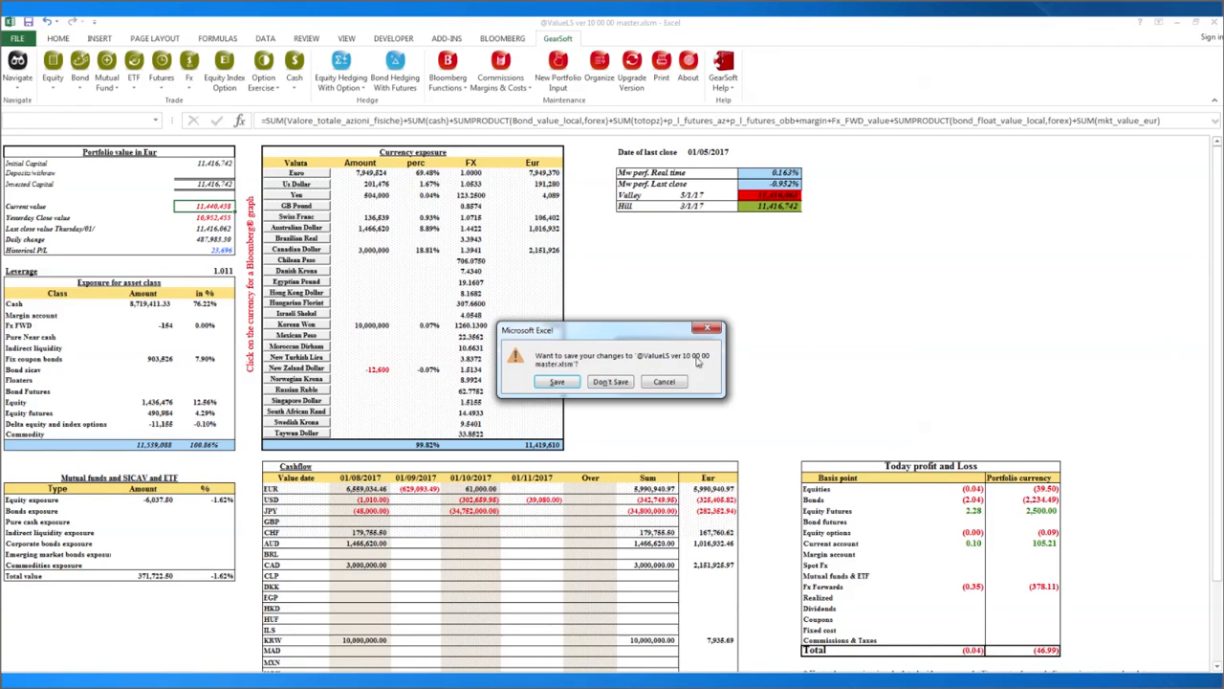
{"action": "left_click", "coordinate": [662, 382]}
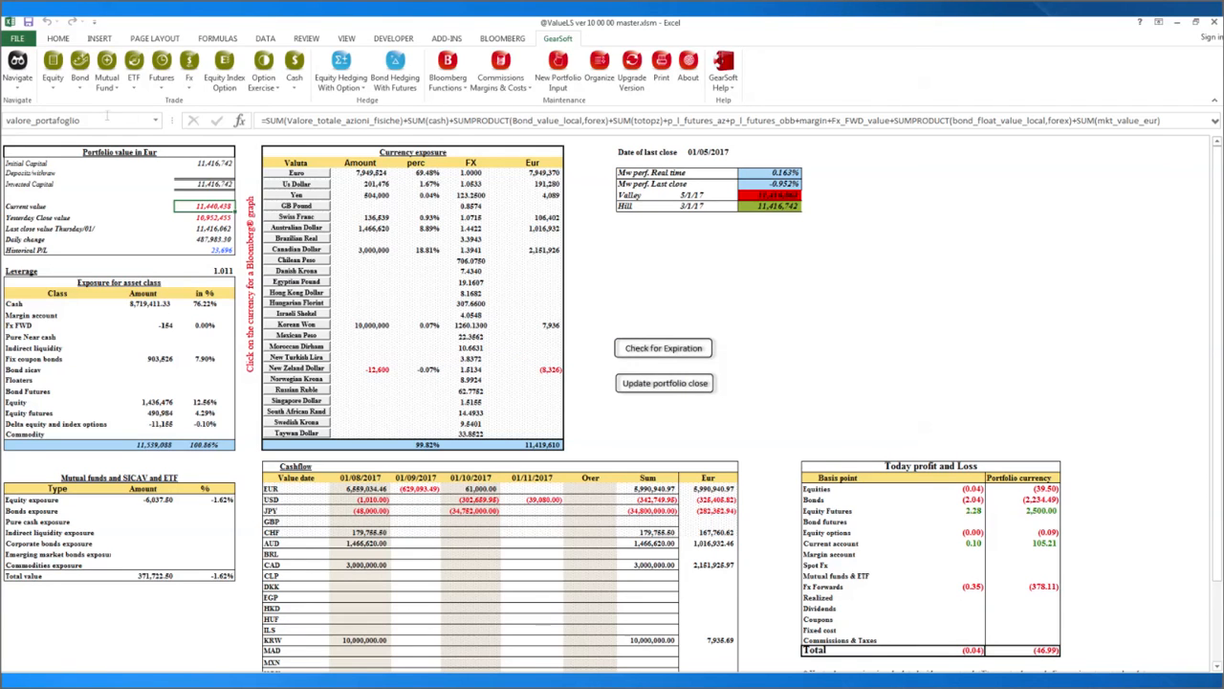
Verify the 01/05/2017 NAV entry of 11,416,062.84 in Nav history, then return to Asset Allocation.
{"action": "left_click", "coordinate": [19, 84]}
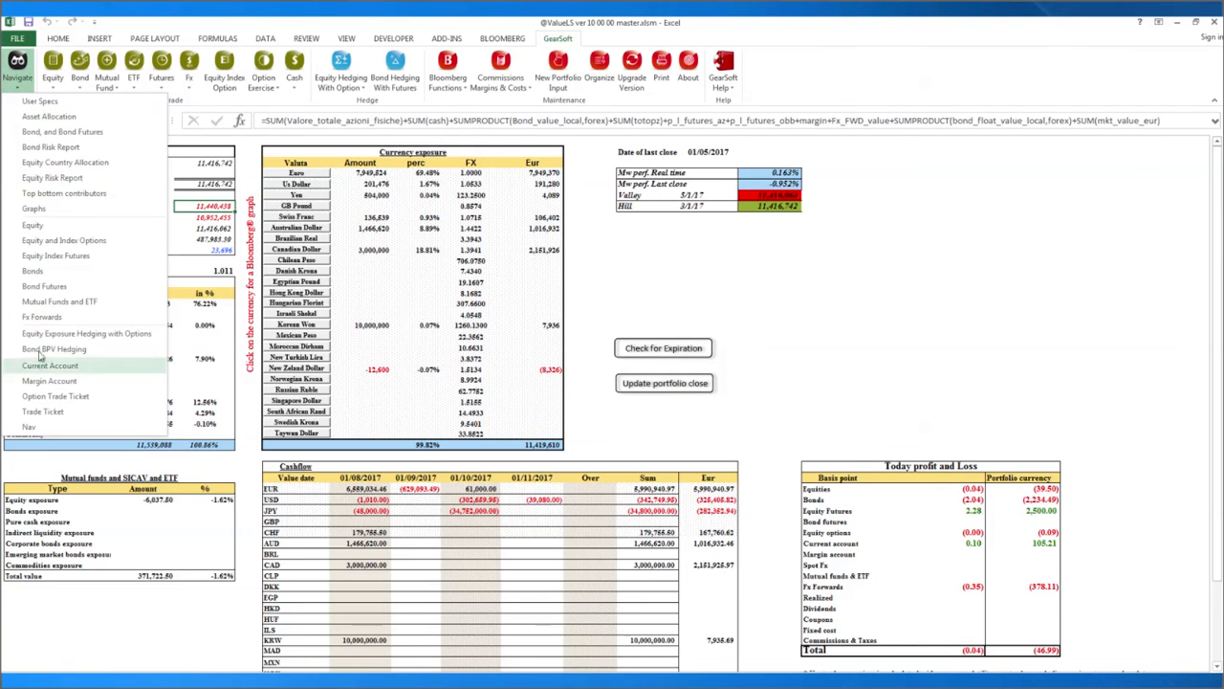
{"action": "left_click", "coordinate": [41, 429]}
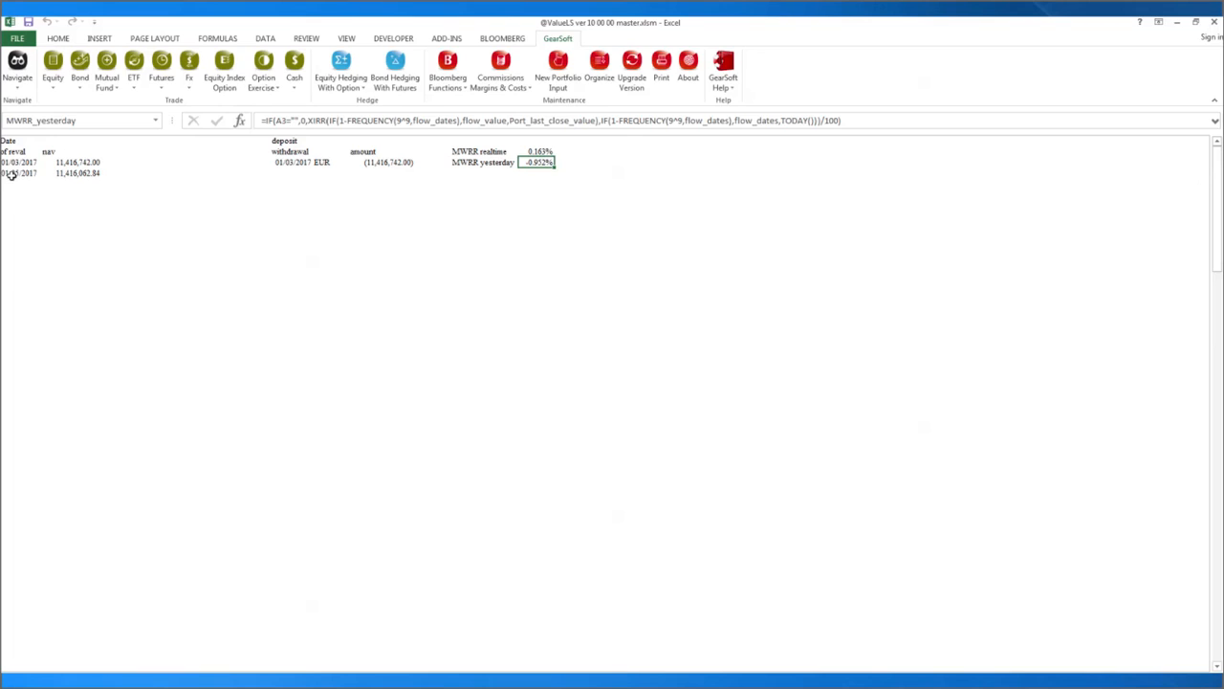
{"action": "left_click_drag", "start_coordinate": [12, 173], "coordinate": [54, 178]}
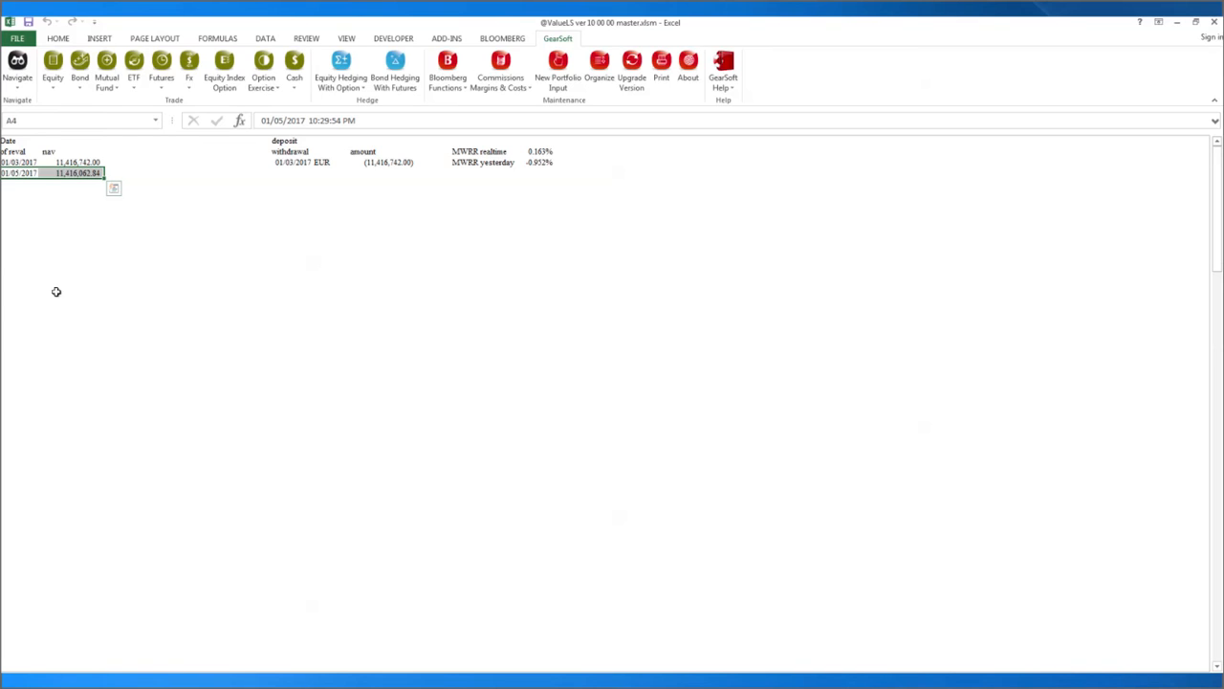
{"action": "left_click", "coordinate": [19, 84]}
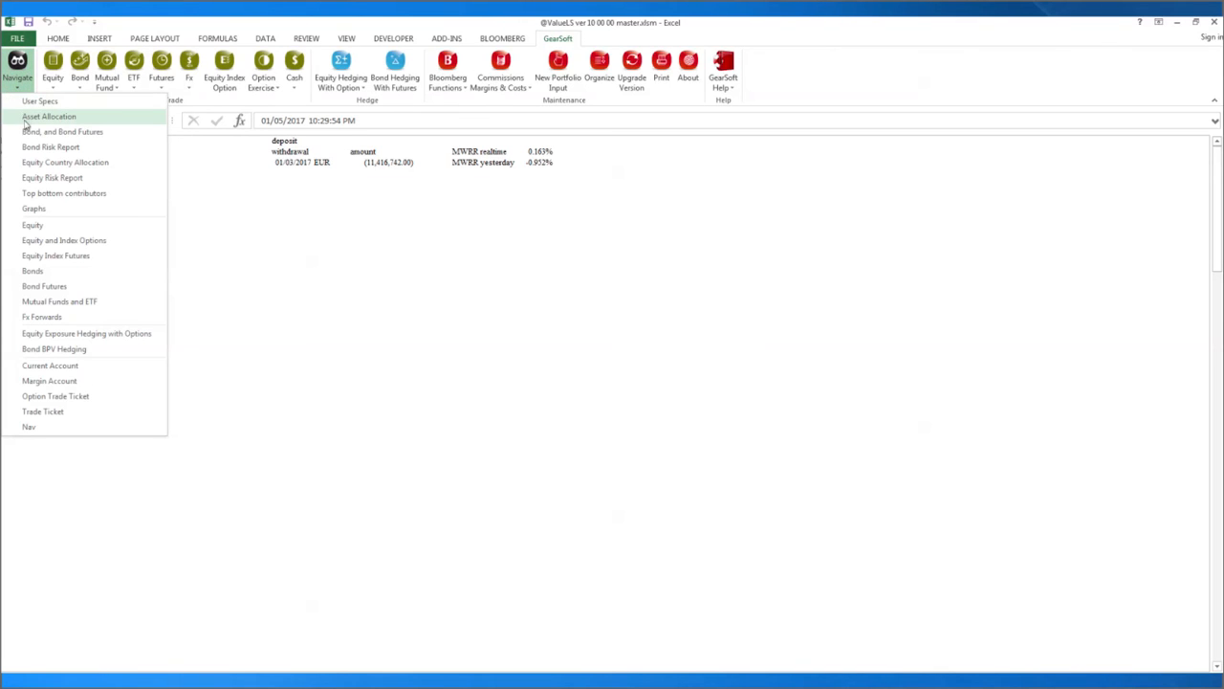
{"action": "left_click", "coordinate": [38, 117]}
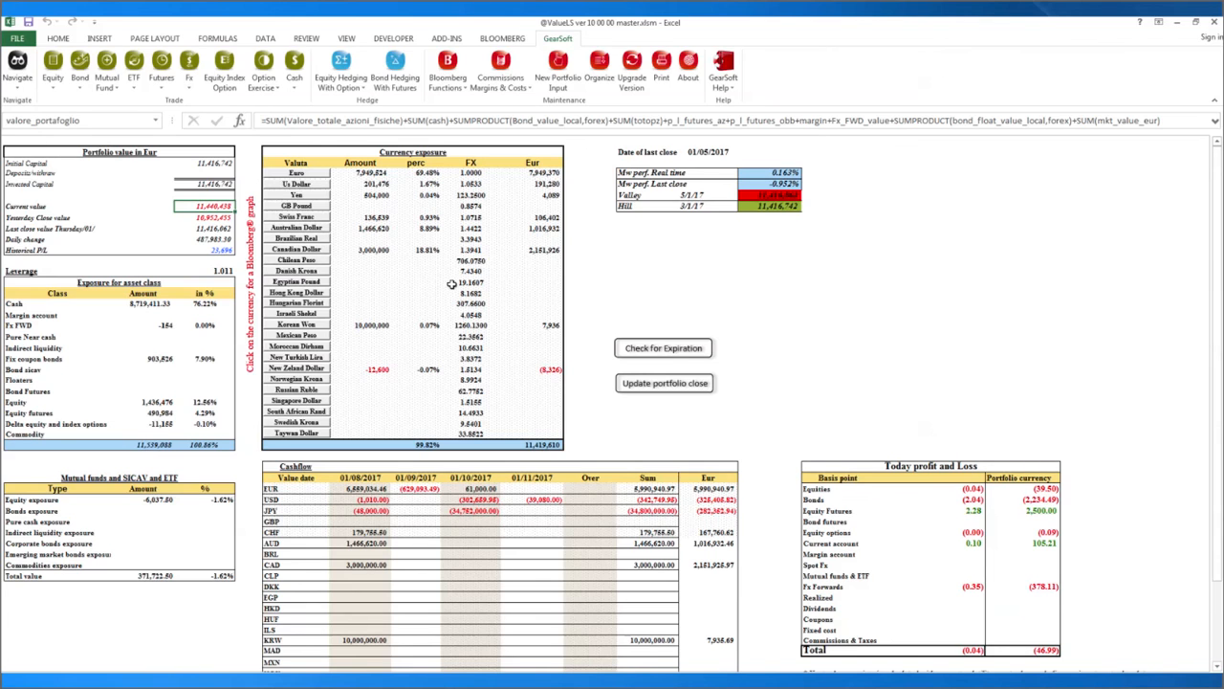
{"action": "left_click", "coordinate": [790, 258]}
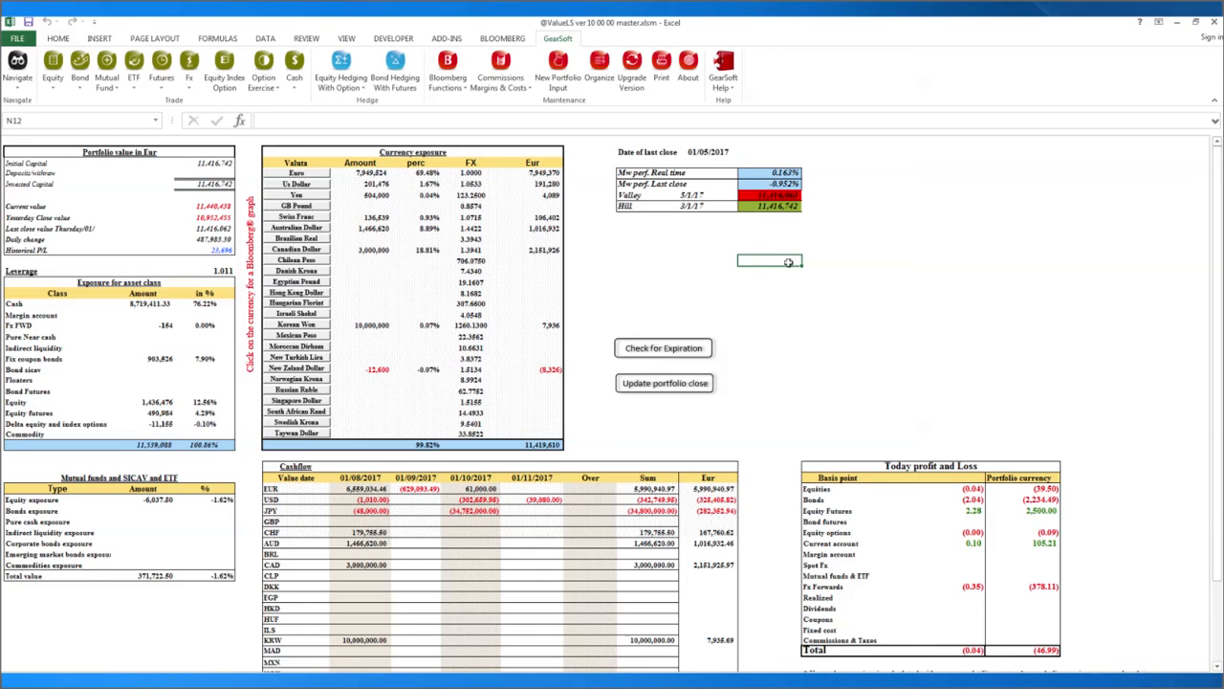
{"action": "left_click", "coordinate": [641, 268]}
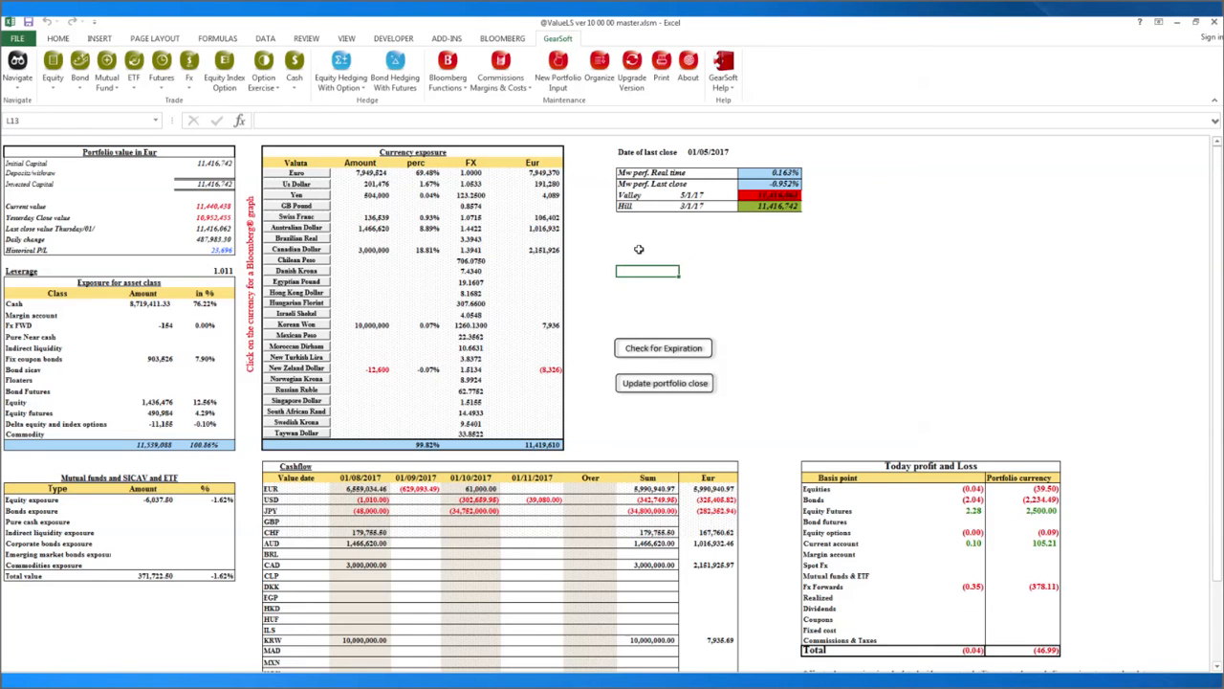
{"action": "left_click", "coordinate": [639, 249]}
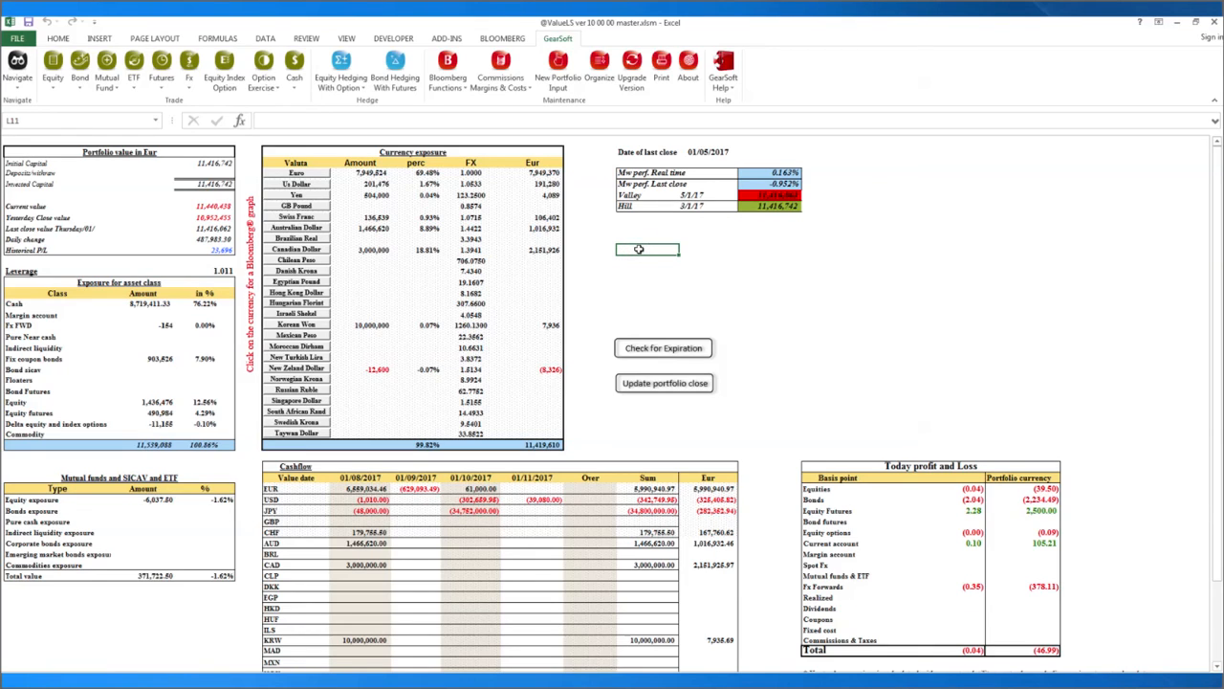